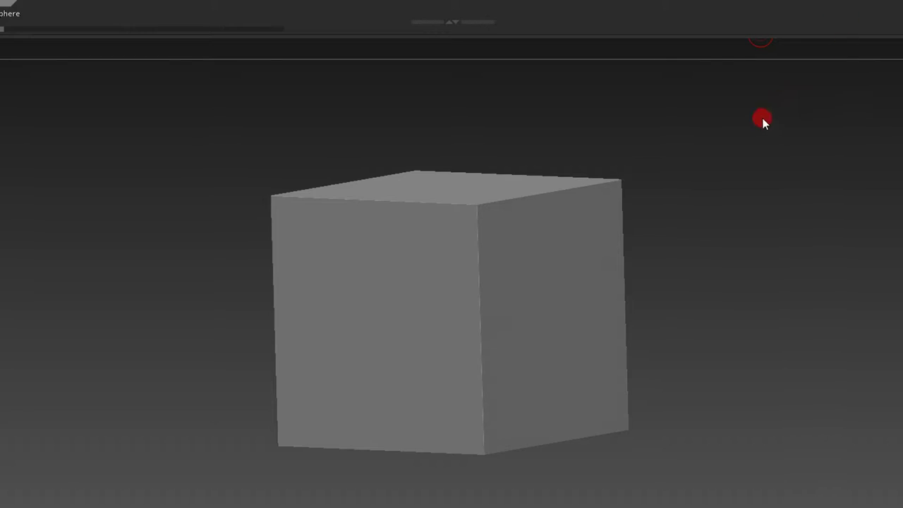
- Hide the interface and scale the cube down on X and Z into a thin, tall panel
key("space")
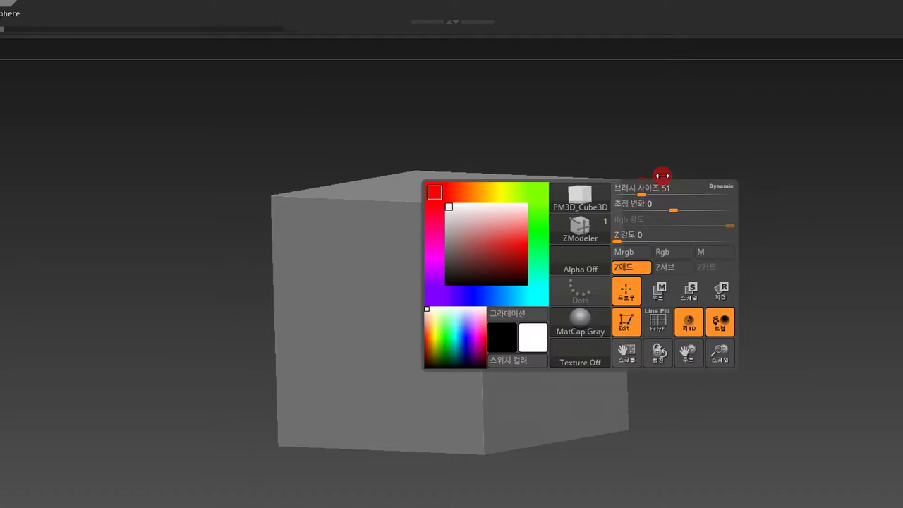
key("Tab")
key("1")
left_click(597, 202)
mouse_move(559, 253)
left_mouse_down()
mouse_move(422, 252)
mouse_move(508, 224)
left_mouse_up()
mouse_move(558, 255)
left_mouse_down()
mouse_move(504, 246)
mouse_move(684, 174)
left_mouse_up()
left_click_drag(559, 254, 592, 254)
left_click_drag(623, 216, 585, 218, "alt")
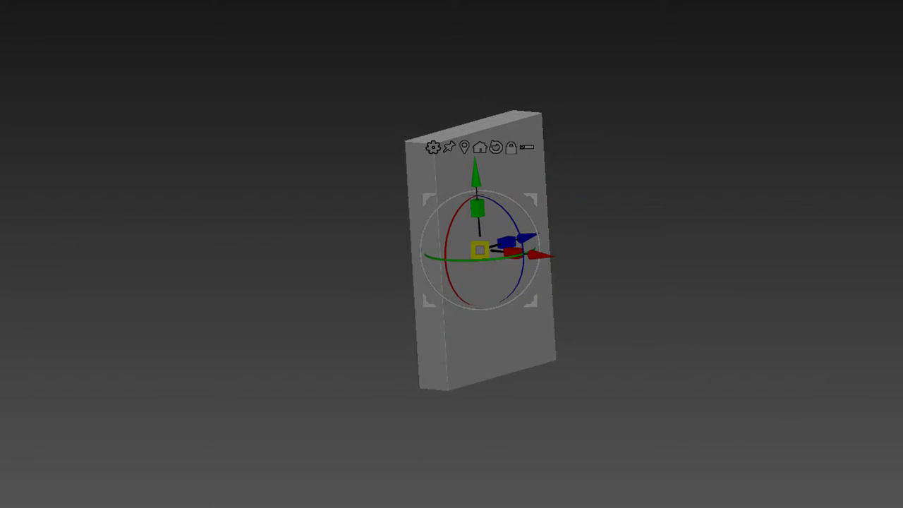
- Duplicate the panel and place a slightly shorter copy beside the original
middle_click_drag(585, 219, 782, 298, "alt")
left_click_drag(575, 250, 597, 250)
mouse_move(506, 79)
left_mouse_down("alt")
mouse_move(565, 240)
mouse_move(464, 233)
left_mouse_up("alt")
scroll(566, 240, "down", 3)
left_click_drag(622, 257, 590, 246)
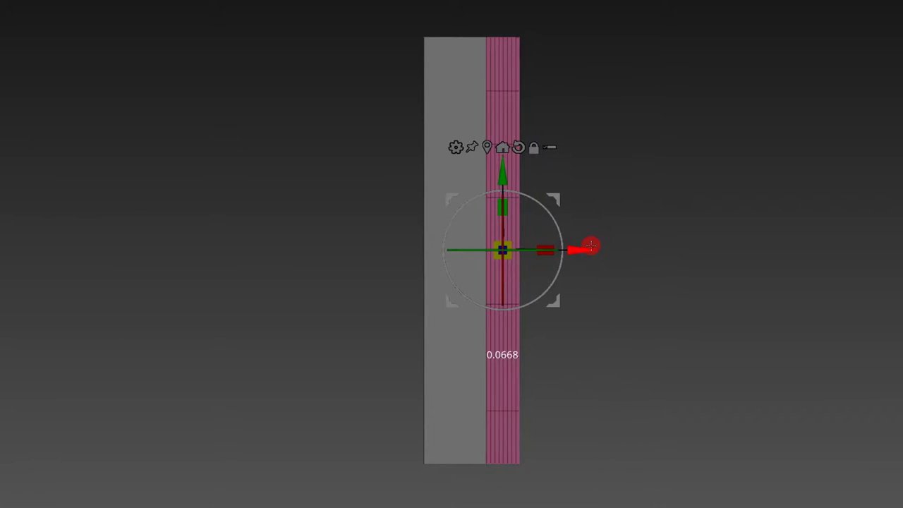
mouse_move(524, 206)
left_mouse_down()
mouse_move(510, 207)
mouse_move(619, 248)
mouse_move(596, 248)
left_mouse_up()
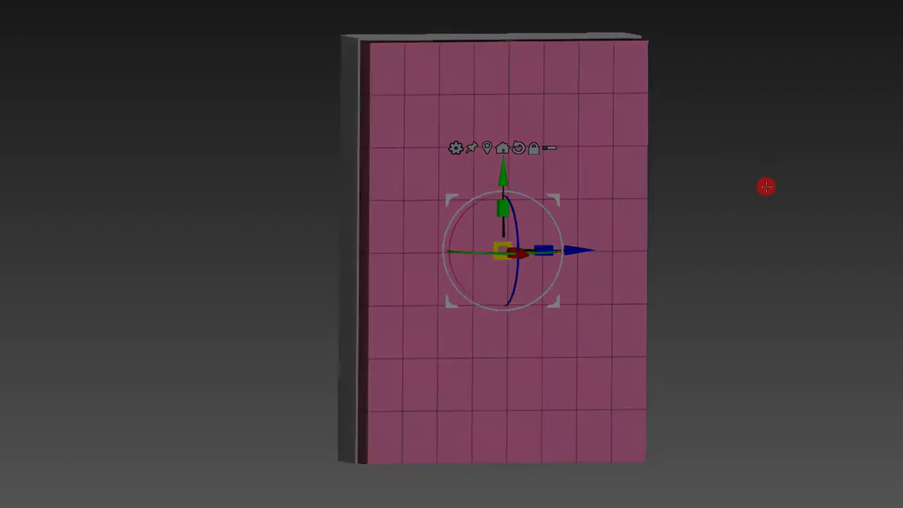
- Slide the pink copy right along X and make it slightly shorter
middle_click_drag(767, 187, 799, 200, "alt")
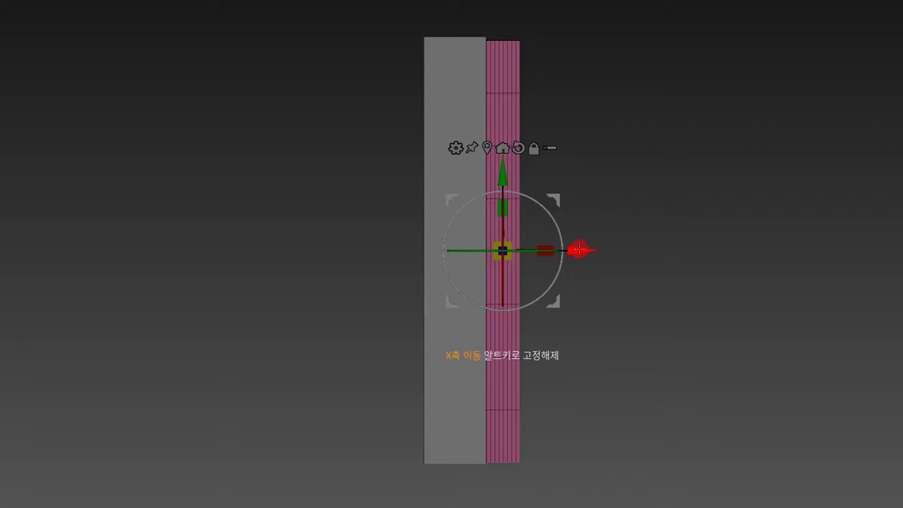
mouse_move(579, 250)
left_mouse_down()
mouse_move(633, 254)
mouse_move(615, 258)
left_mouse_up()
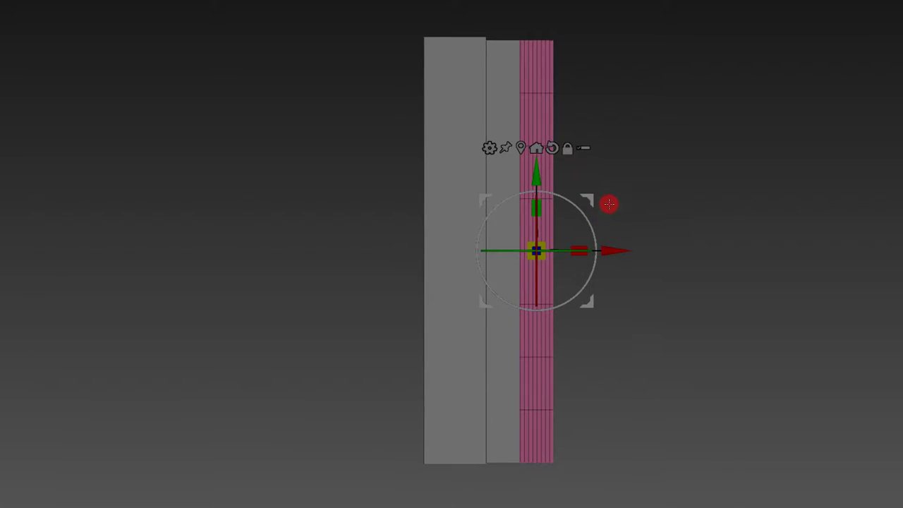
left_click_drag(537, 251, 549, 236)
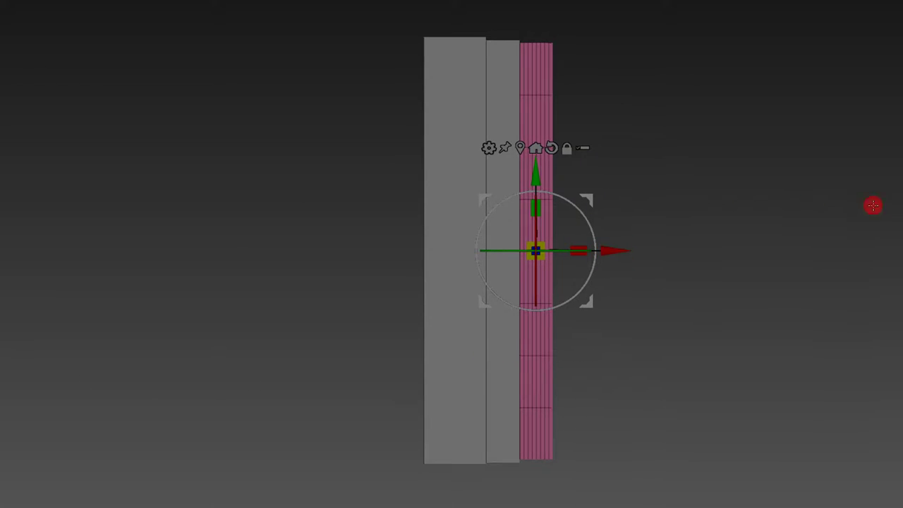
- Pull out another slab copy and slide it up against the stack
left_click_drag(614, 251, 656, 255)
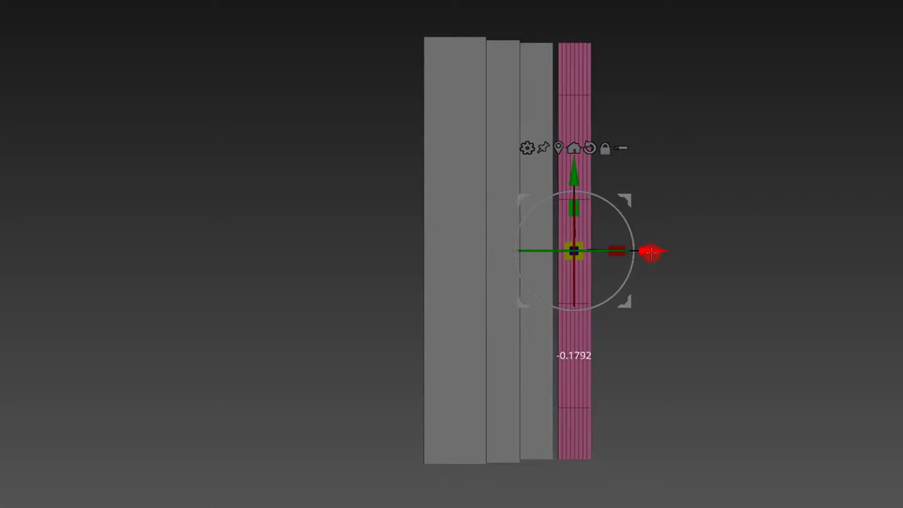
left_click_drag(655, 256, 654, 252)
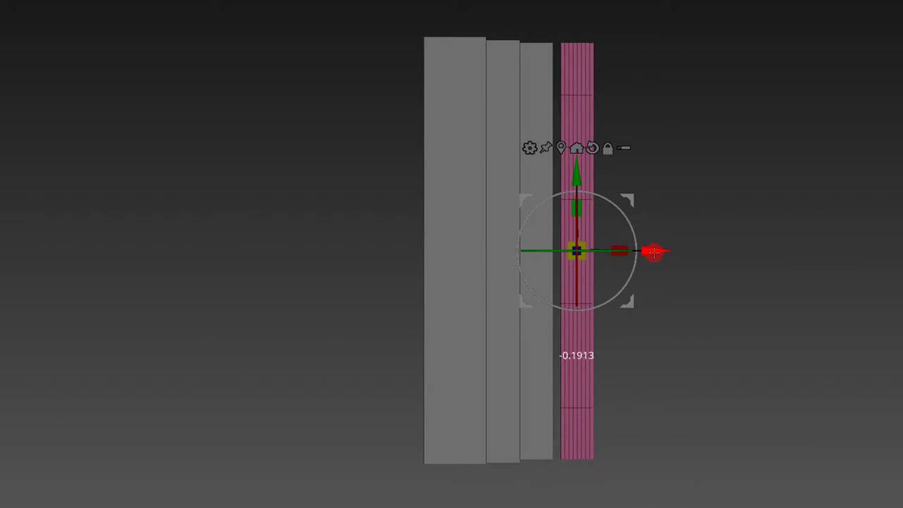
left_click_drag(654, 252, 647, 249)
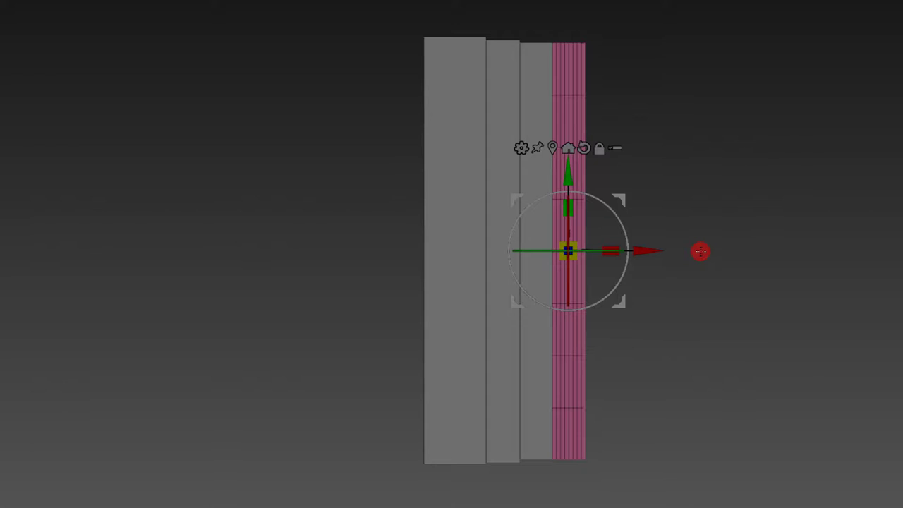
- Check the layer alignment, then move the pink copy right to leave a gap
middle_click_drag(701, 255, 694, 259, "alt")
middle_click_drag(697, 258, 656, 252, "alt")
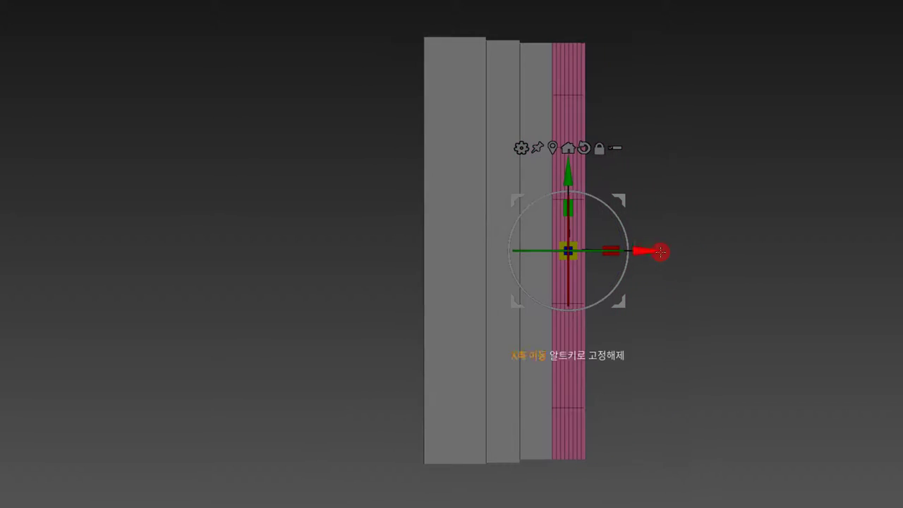
mouse_move(756, 320)
middle_mouse_down()
mouse_move(702, 282)
mouse_move(732, 298)
middle_mouse_up()
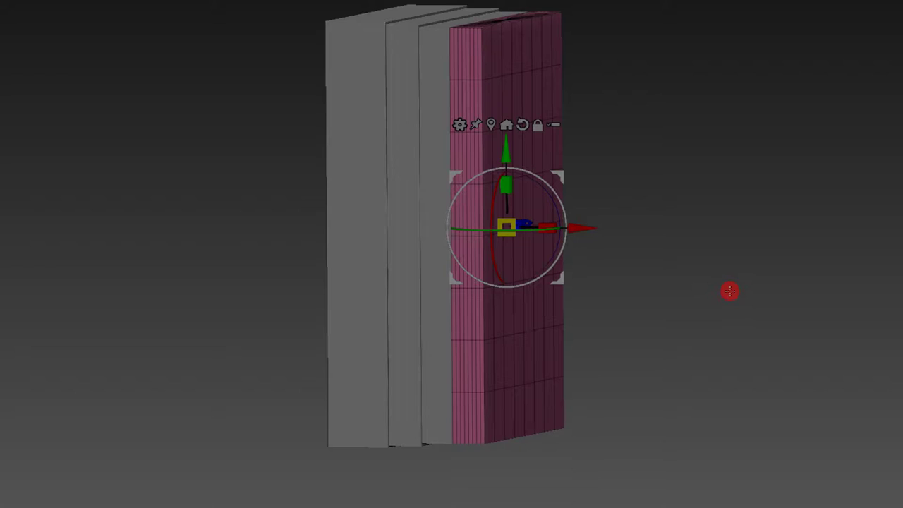
middle_click_drag(734, 292, 715, 289, "alt")
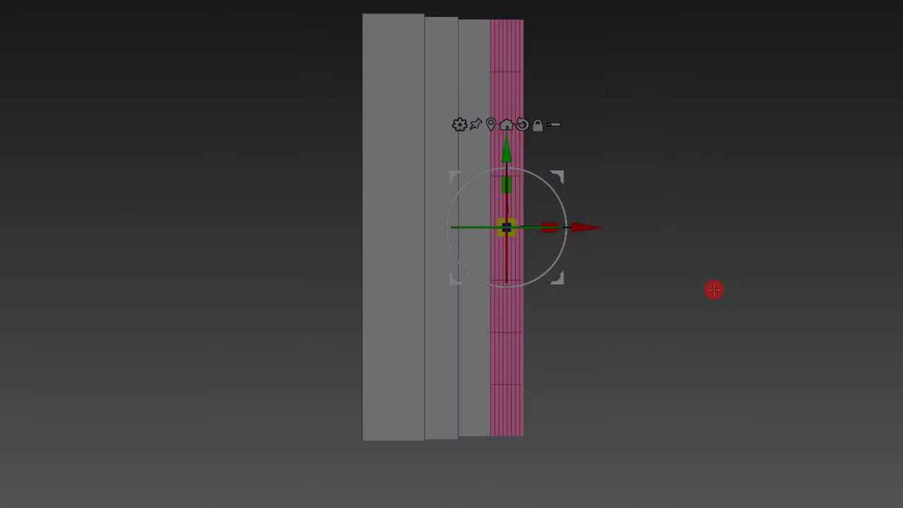
middle_click_drag(843, 272, 839, 271, "alt")
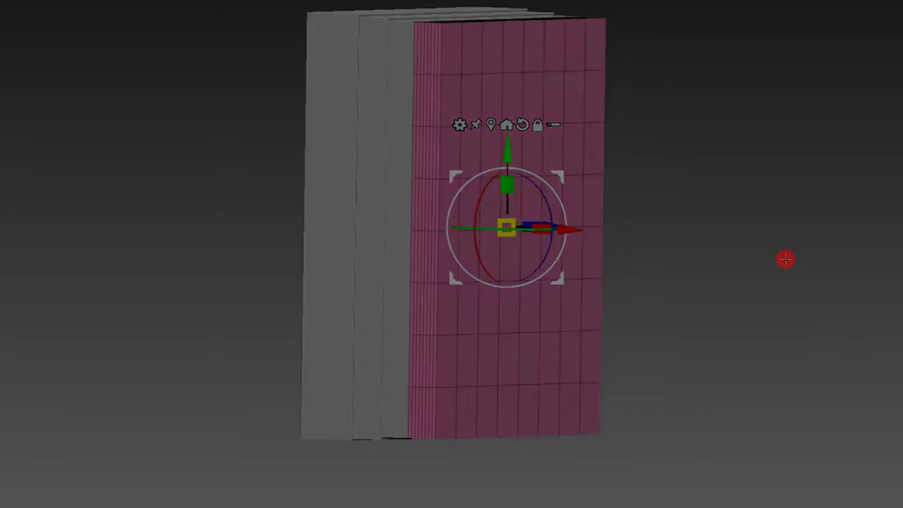
mouse_move(587, 226)
left_mouse_down()
mouse_move(639, 221)
mouse_move(621, 224)
left_mouse_up()
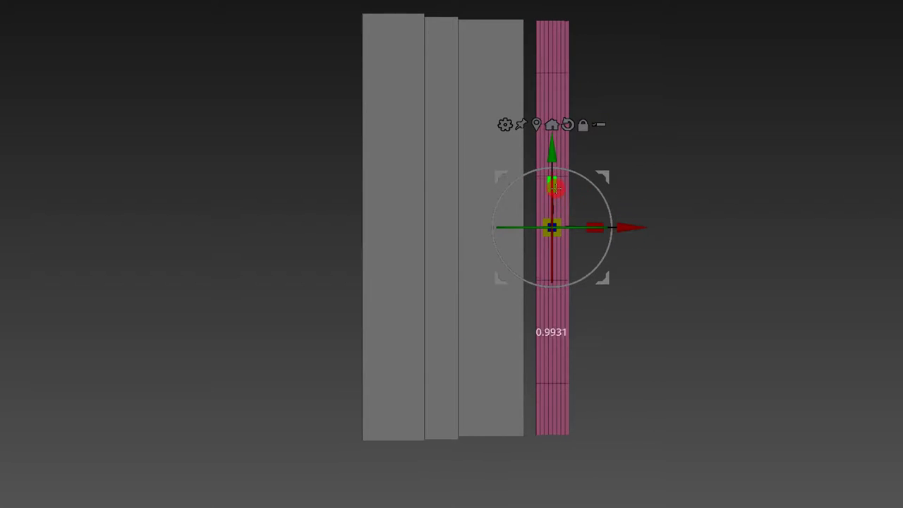
- Shrink the pink copy into a short, narrow block on the slab's front face
left_click_drag(552, 185, 540, 343)
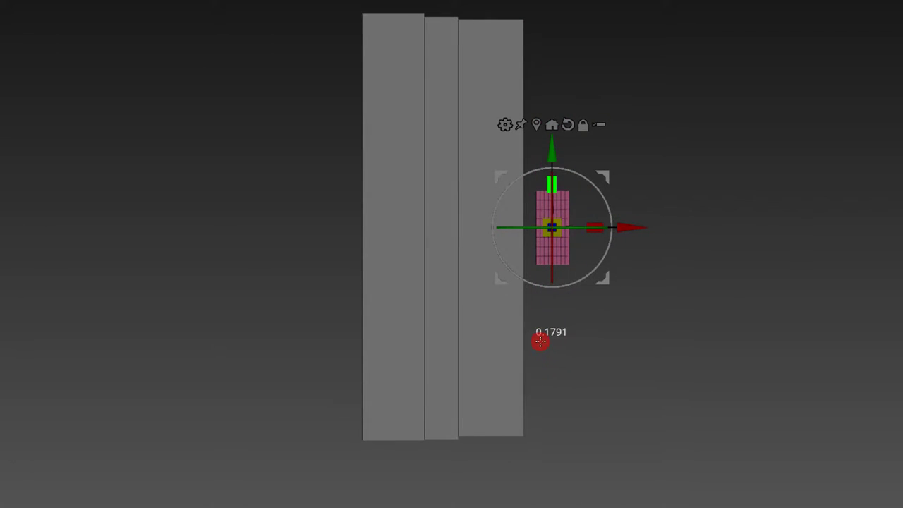
left_click_drag(553, 226, 553, 224)
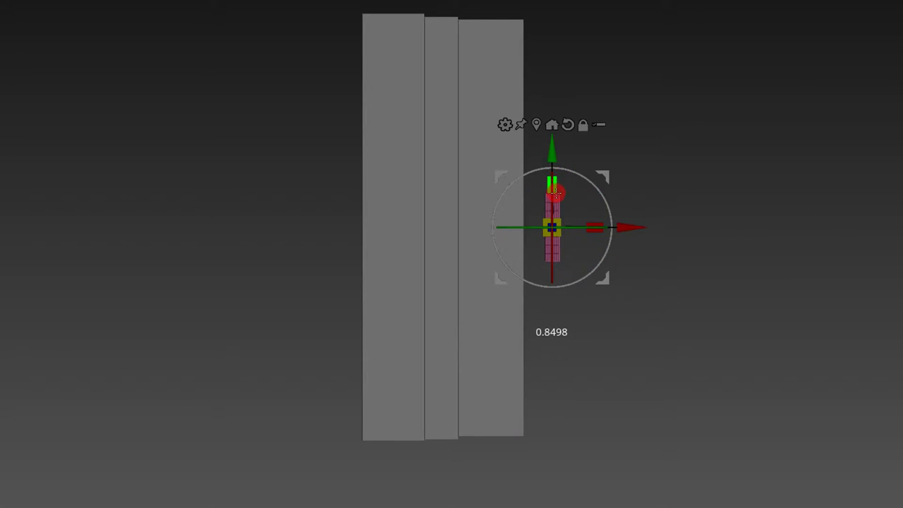
mouse_move(601, 175)
left_mouse_down()
mouse_move(588, 73)
mouse_move(609, 68)
left_mouse_up()
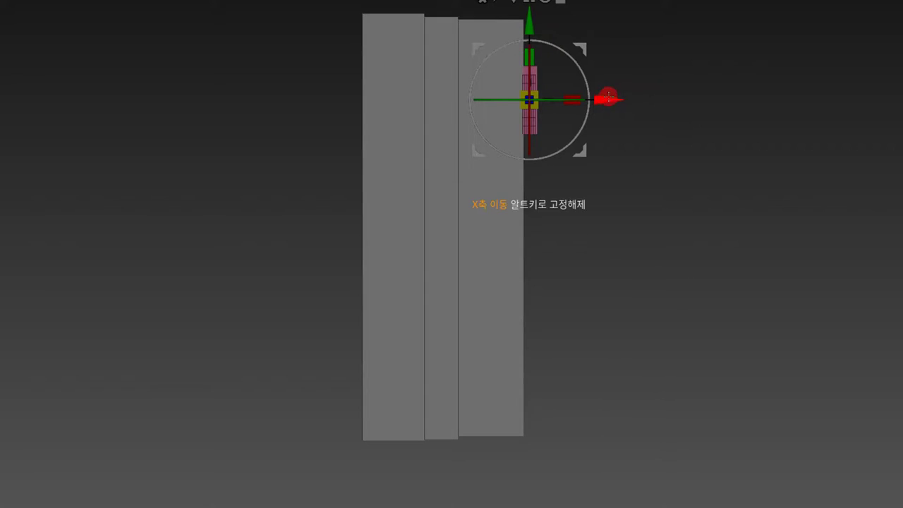
key("1")
mouse_move(573, 96)
left_mouse_down()
mouse_move(526, 95)
mouse_move(557, 101)
left_mouse_up()
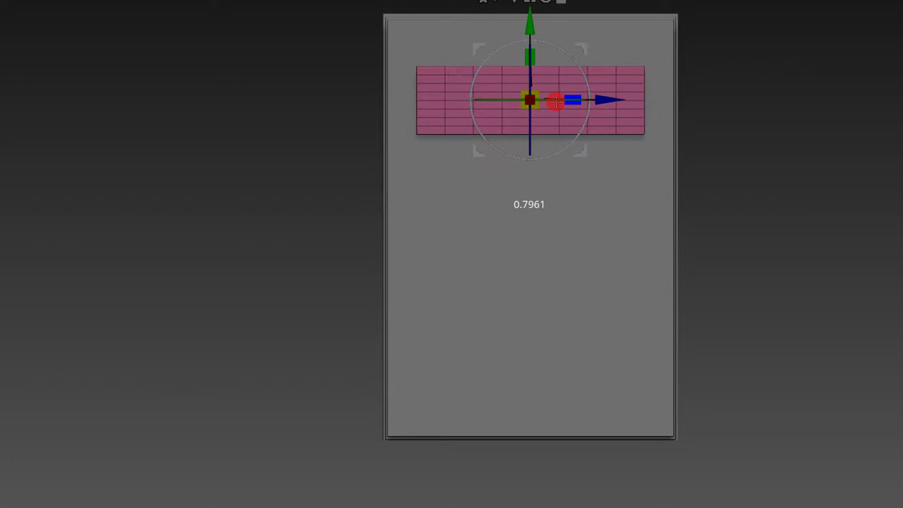
left_click_drag(557, 101, 546, 96)
left_click_drag(536, 59, 532, 31)
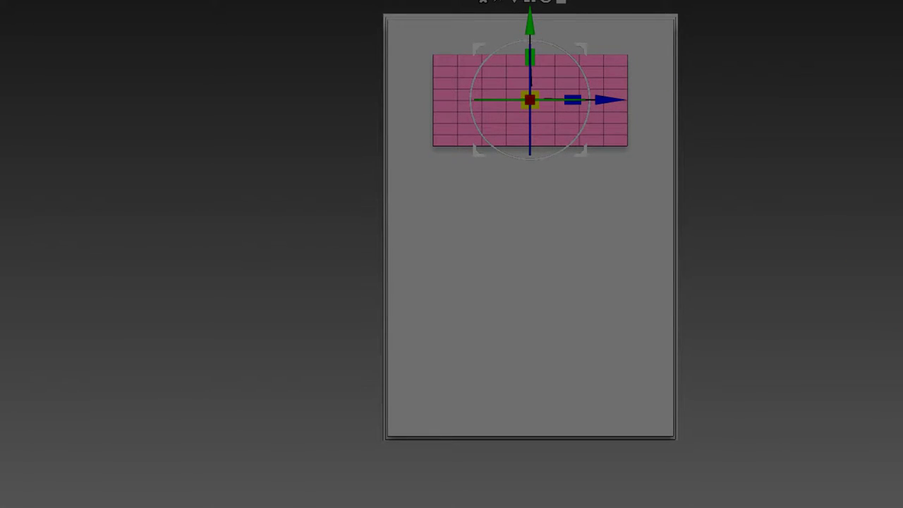
- Duplicate the block lower as a tall panel, then widen both panels
left_click_drag(535, 26, 544, 206)
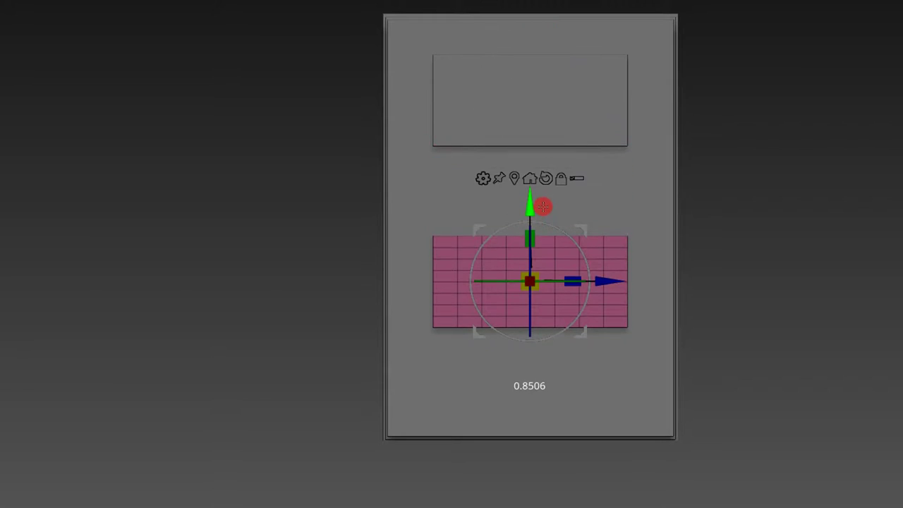
left_click_drag(543, 248, 548, 136)
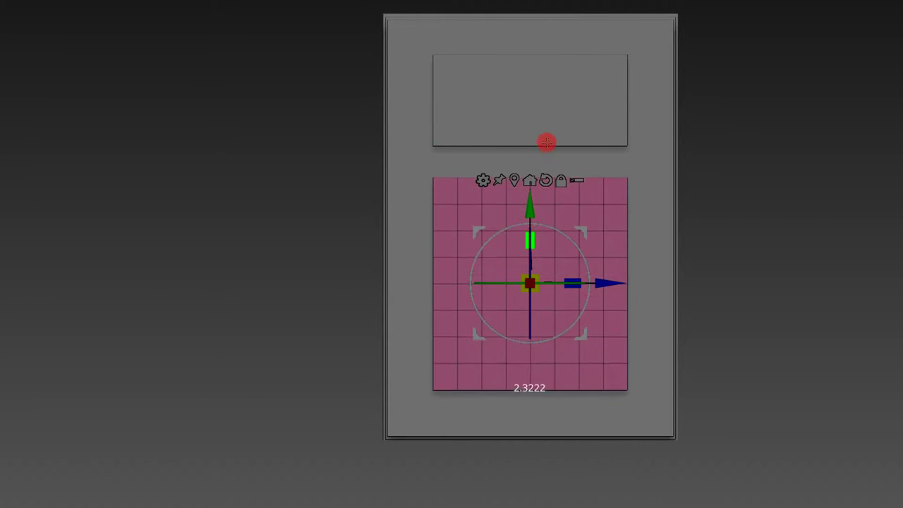
left_click_drag(548, 136, 547, 135)
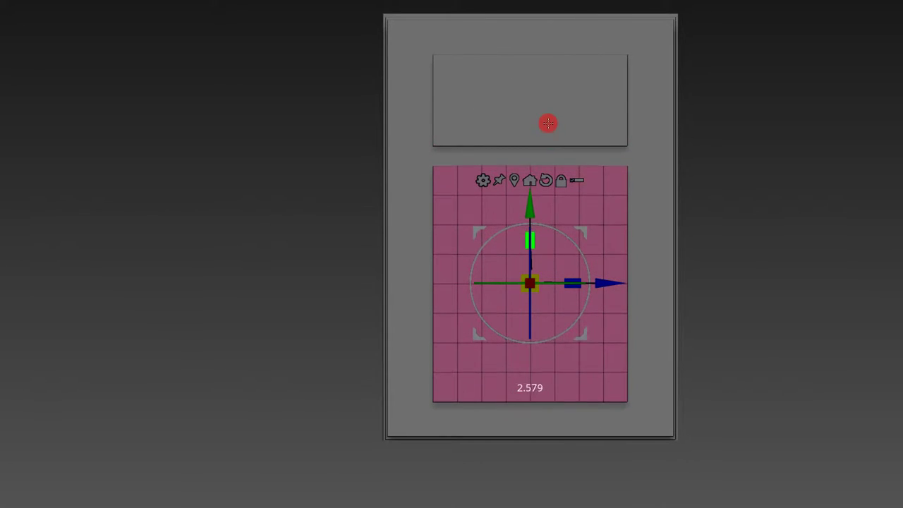
left_click_drag(535, 204, 541, 234)
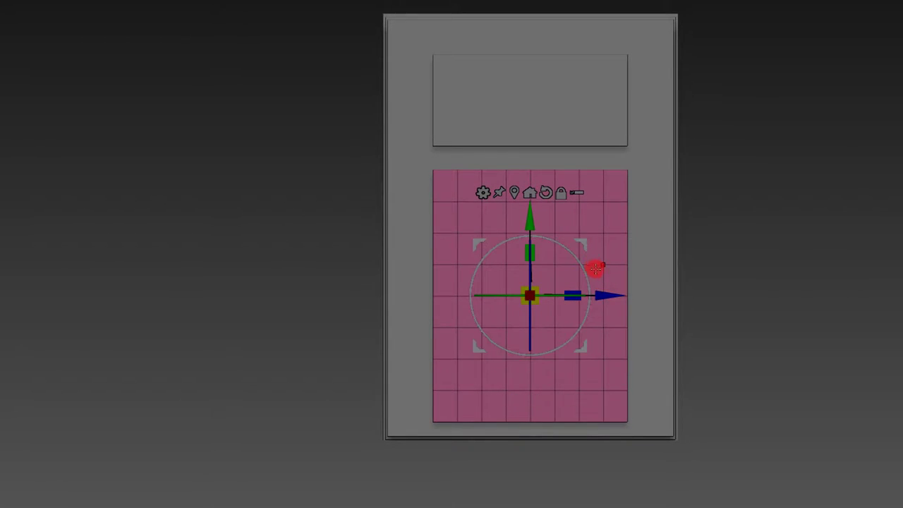
left_click_drag(575, 286, 592, 286)
left_click(580, 104)
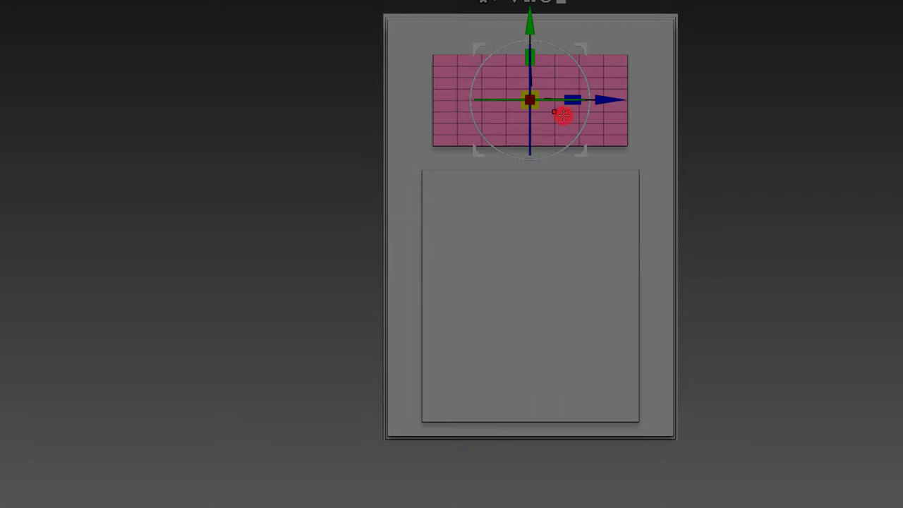
left_click_drag(578, 92, 593, 93)
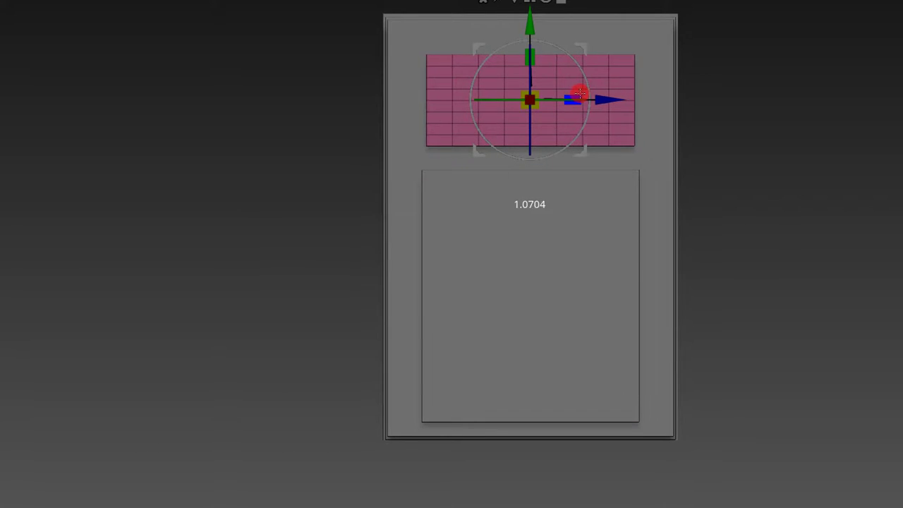
key("e")
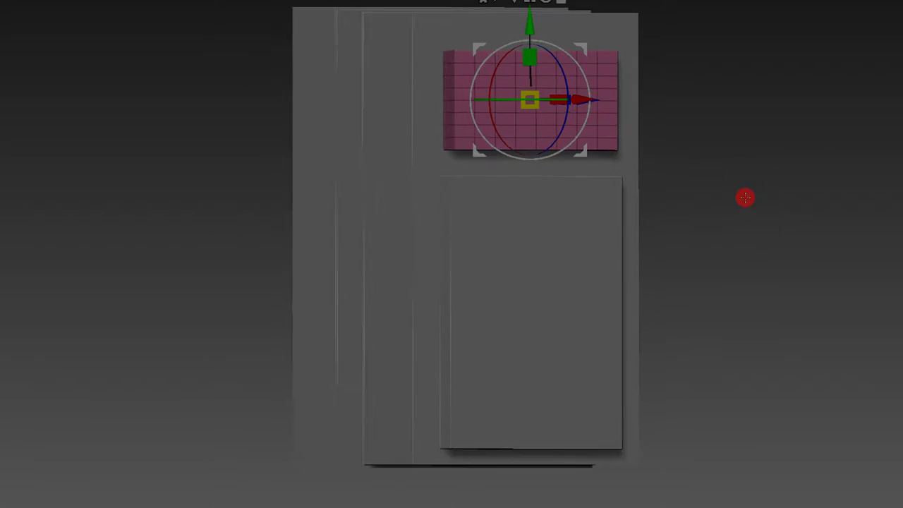
- Orbit to a perspective view of the panels and display the Polyframe wireframe
mouse_move(442, 214)
middle_mouse_down("alt")
mouse_move(670, 208)
mouse_move(750, 292)
middle_mouse_up("alt")
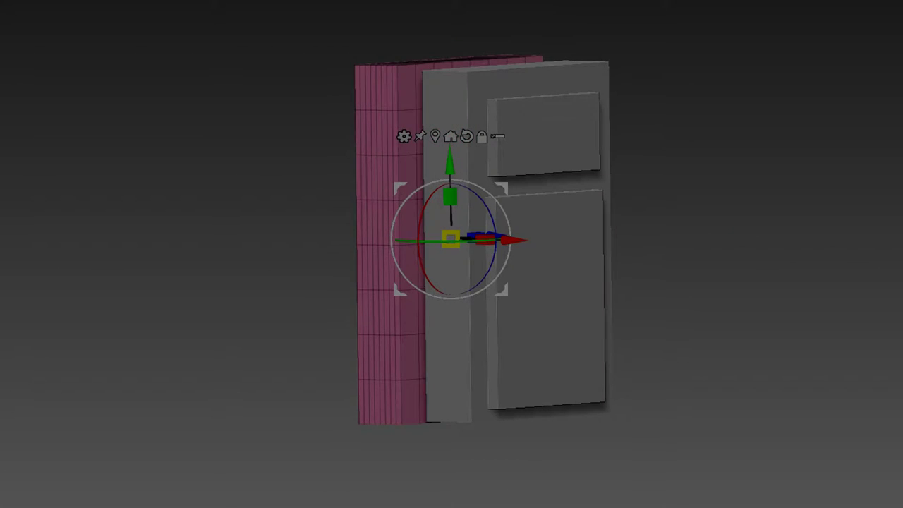
middle_click_drag(750, 292, 811, 296, "alt")
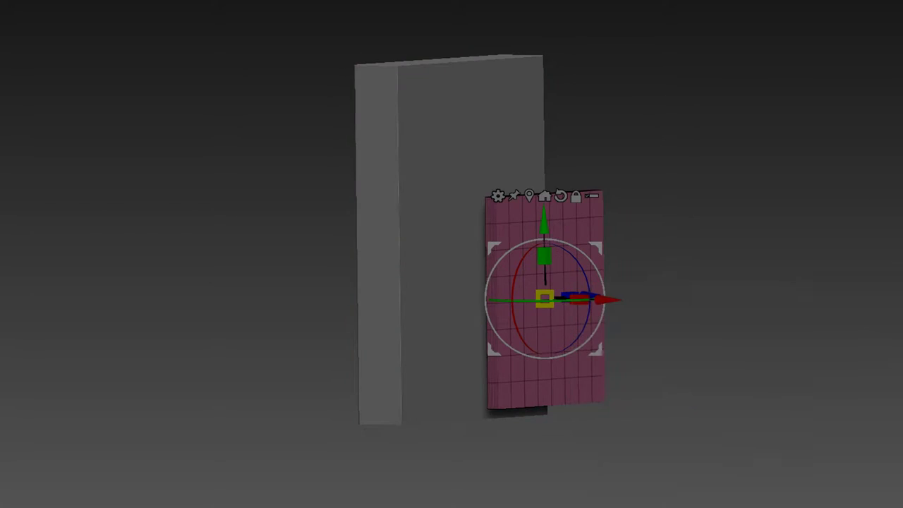
mouse_move(812, 296)
middle_mouse_down("alt")
mouse_move(788, 331)
mouse_move(818, 346)
middle_mouse_up("alt")
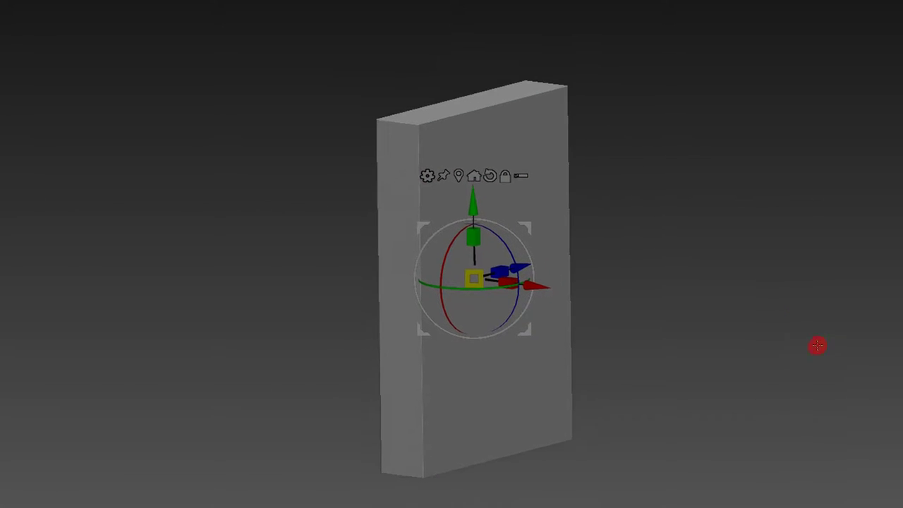
scroll(674, 151, "up", 3)
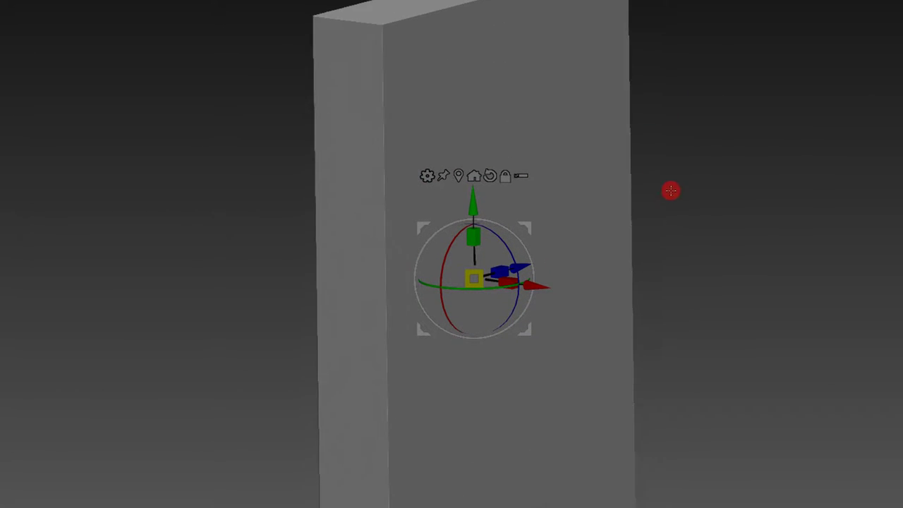
key("alt+x")
middle_click_drag(736, 169, 770, 297, "alt")
key("space")
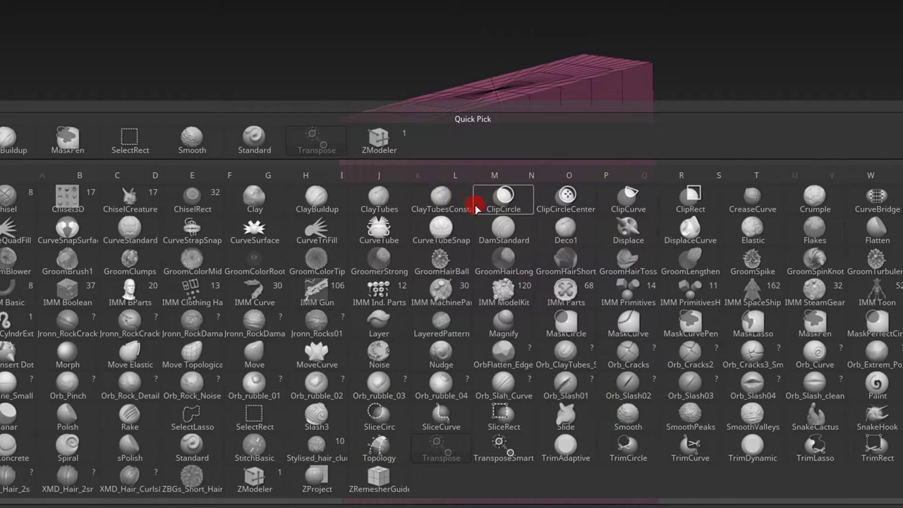
- Switch to the ZModeler brush and set its edge action to Bevel
left_click(478, 202)
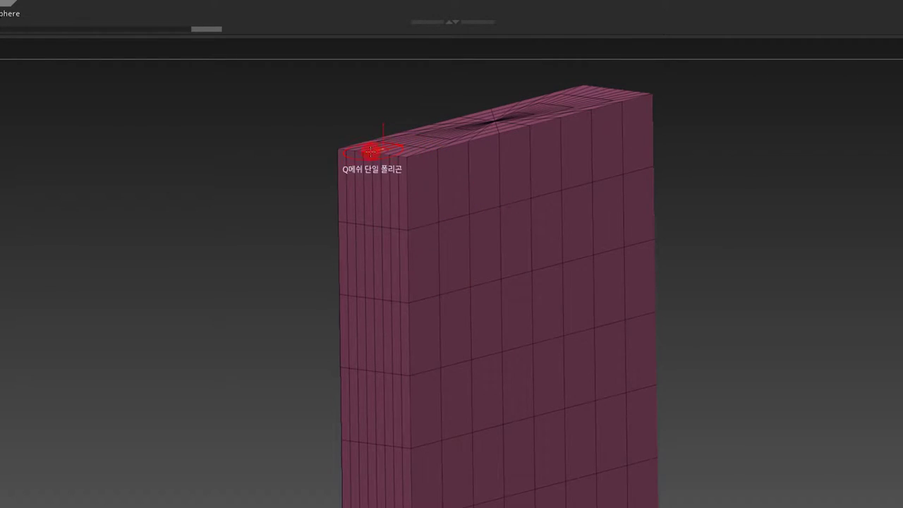
scroll(374, 150, "up", 2)
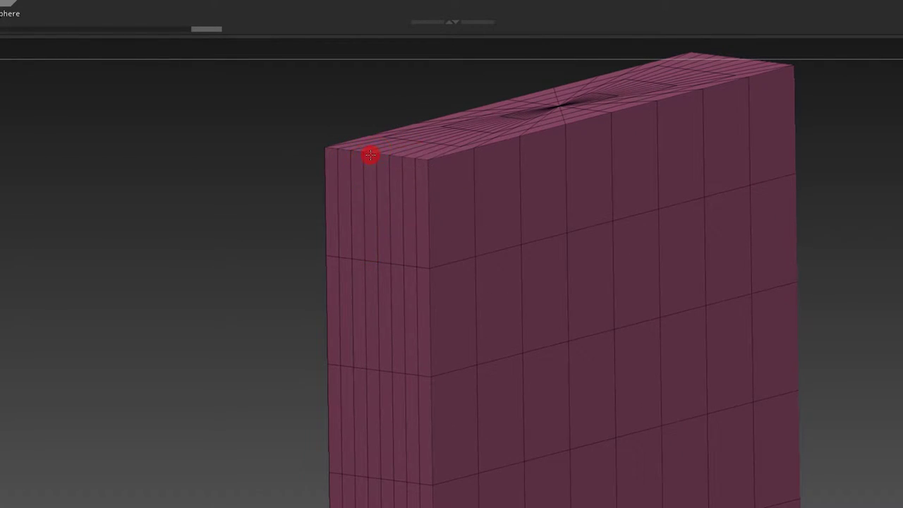
key("space")
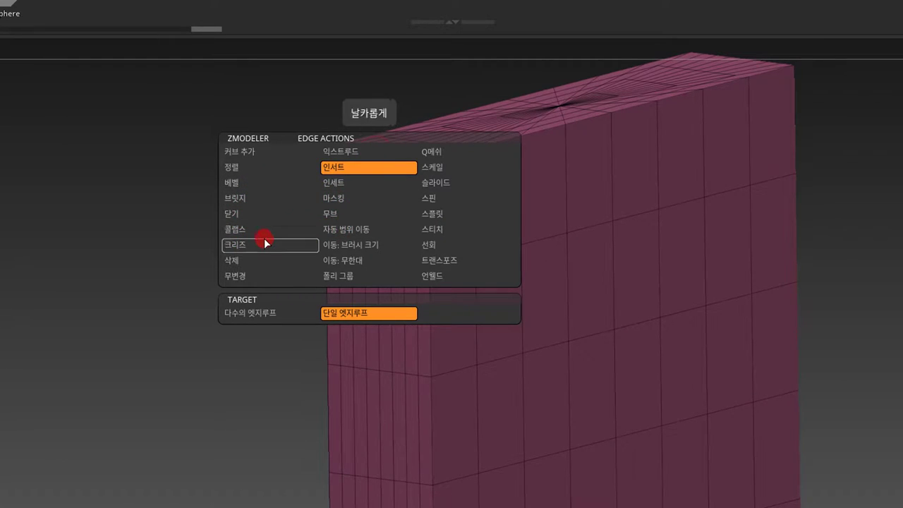
left_click(255, 185)
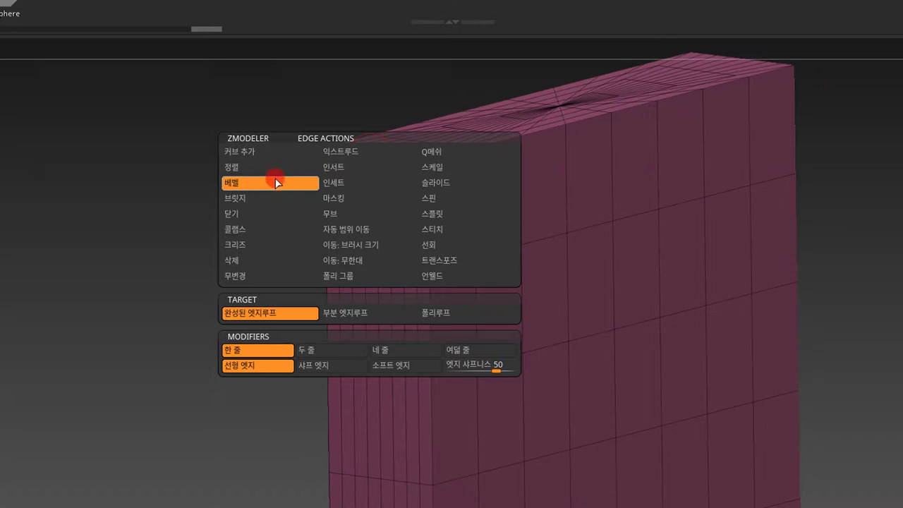
left_click(433, 215)
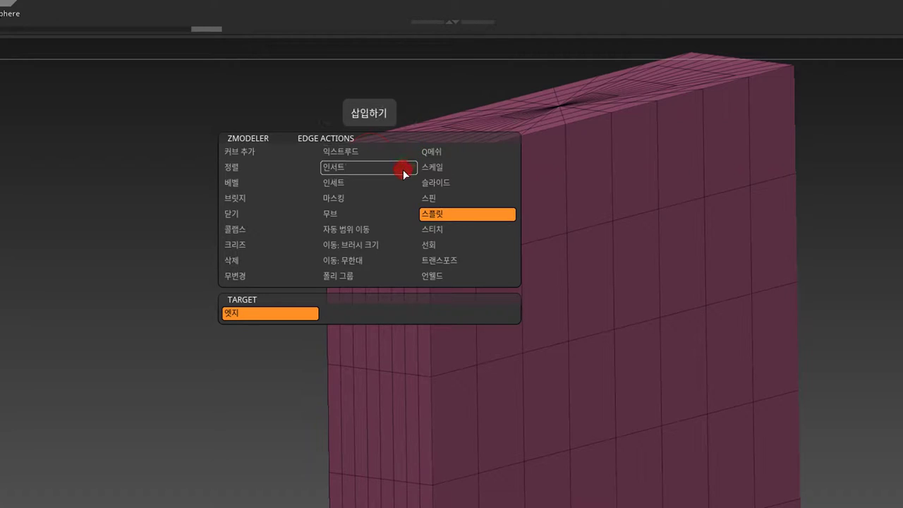
left_click(403, 170)
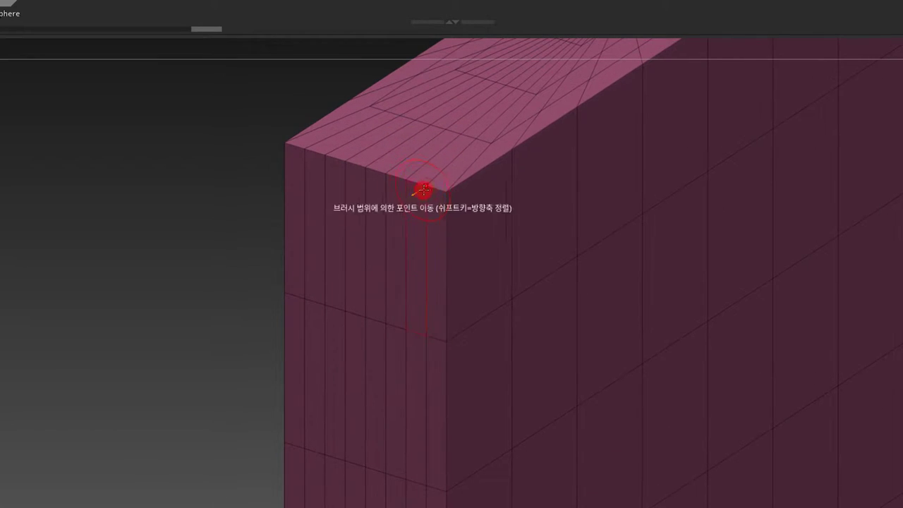
key("space")
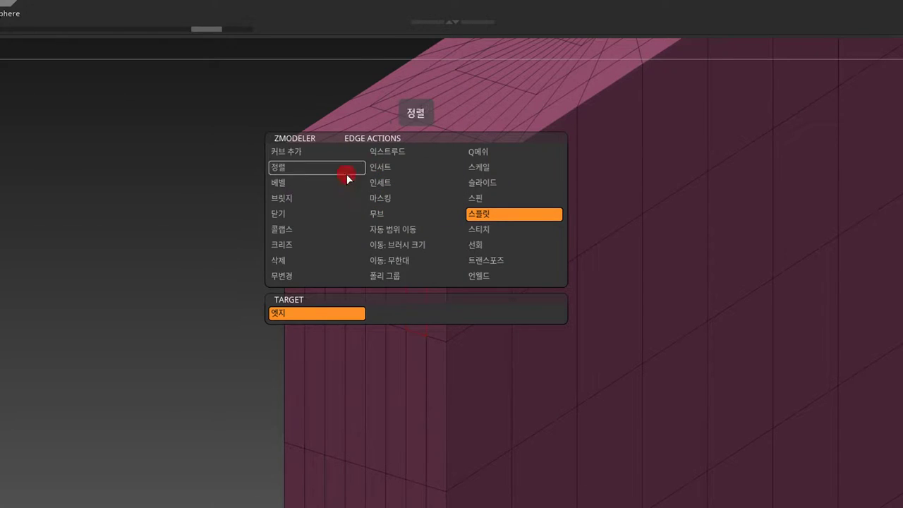
left_click(304, 182)
- Bevel the panel's top and bottom edges, checking them with Polyframe on and off
left_click_drag(393, 175, 385, 226)
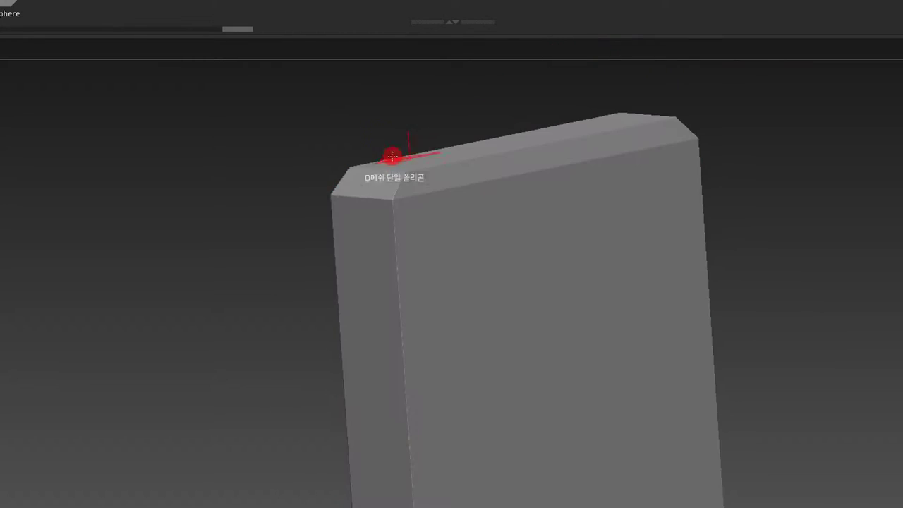
key("shift+f")
mouse_move(410, 182)
right_mouse_down()
mouse_move(417, 61)
mouse_move(410, 204)
mouse_move(447, 232)
mouse_move(419, 389)
right_mouse_up()
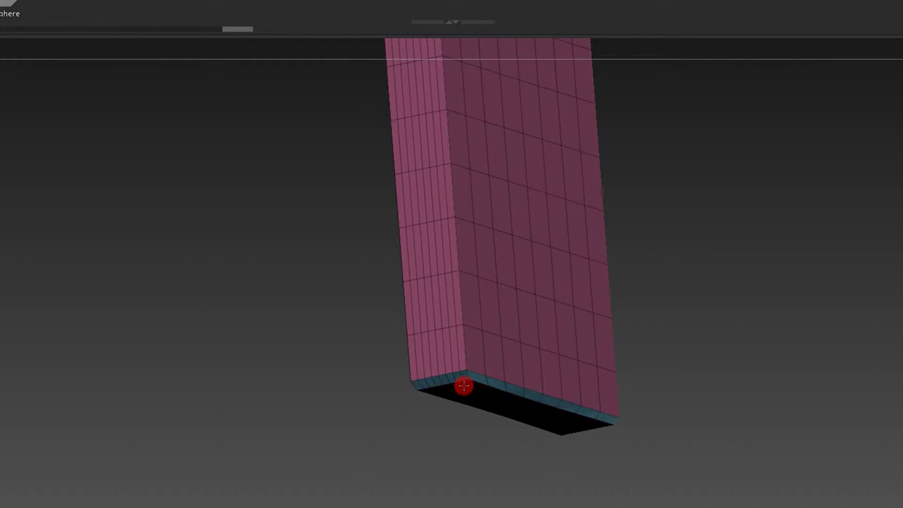
mouse_move(463, 390)
right_mouse_down()
mouse_move(490, 365)
mouse_move(473, 383)
mouse_move(500, 245)
mouse_move(543, 322)
right_mouse_up()
scroll(538, 226, "down", 3)
middle_click_drag(538, 226, 583, 270)
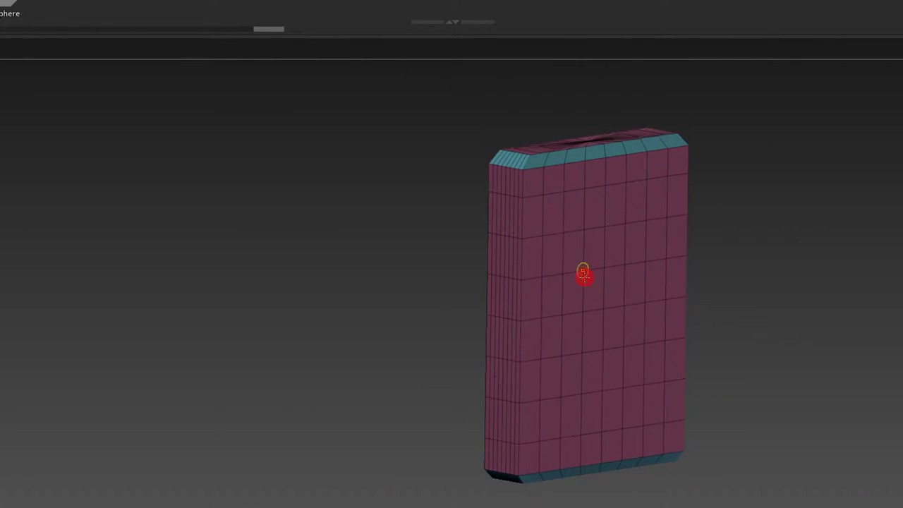
scroll(584, 237, "up", 2)
scroll(635, 282, "down", 1)
left_click(758, 343)
scroll(833, 326, "down", 2)
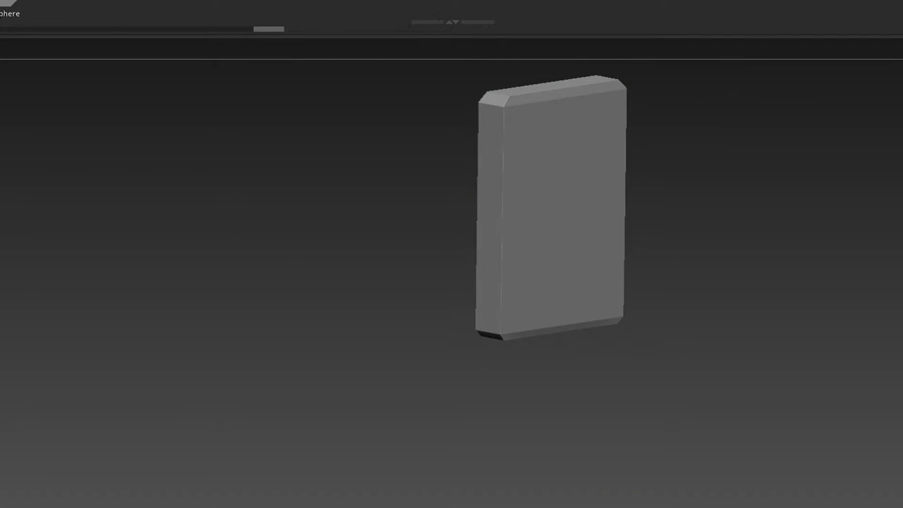
key("ctrl+z")
left_click(837, 169)
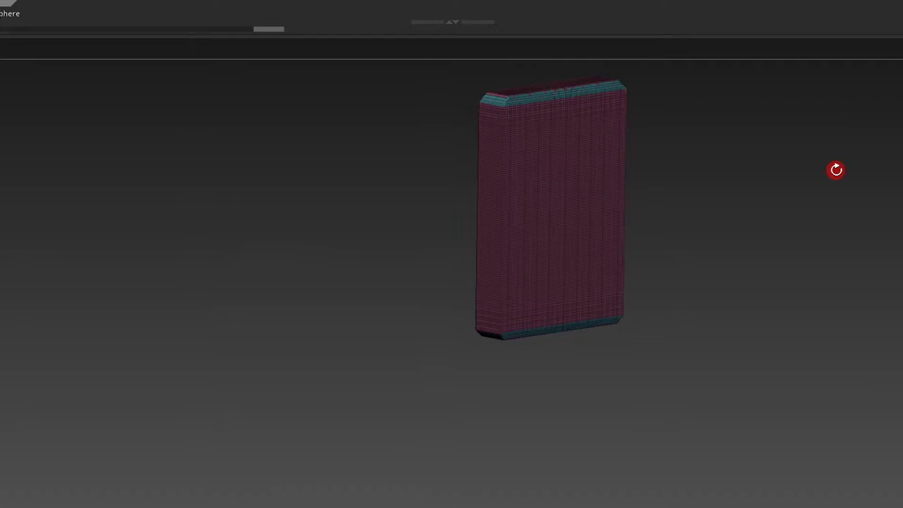
- Apply Dynamic Subdiv to smooth the chamfered edges into rounded ones
mouse_move(794, 187)
middle_mouse_down("alt")
mouse_move(728, 210)
mouse_move(753, 240)
mouse_move(732, 214)
middle_mouse_up("alt")
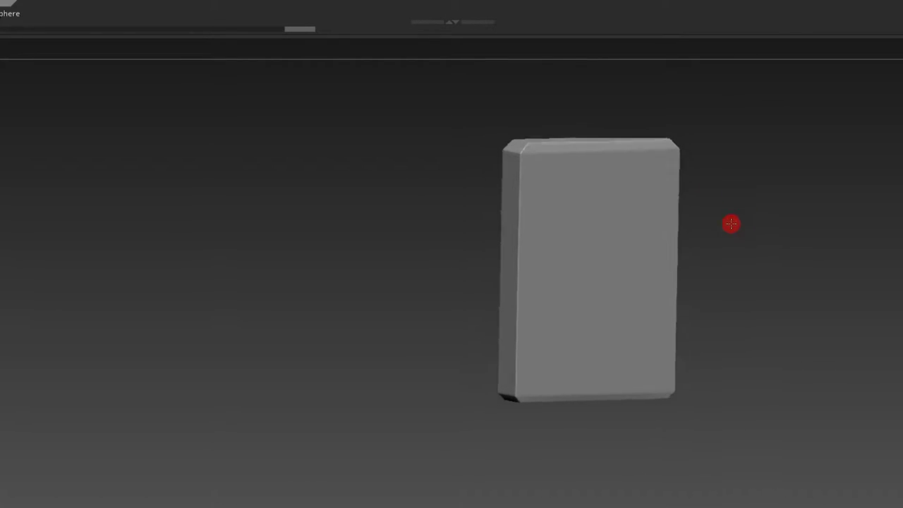
scroll(760, 280, "up", 2)
mouse_move(760, 281)
middle_mouse_down("alt")
mouse_move(782, 312)
mouse_move(869, 322)
middle_mouse_up("alt")
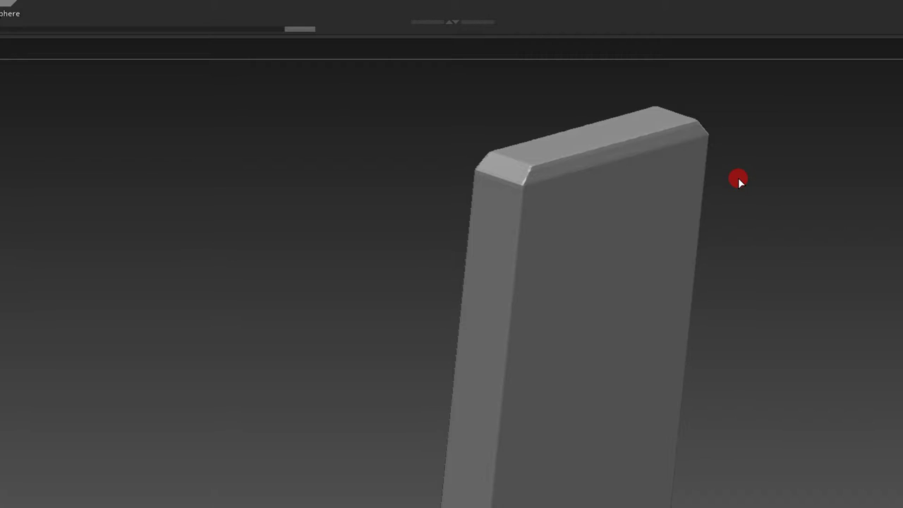
middle_click_drag(516, 111, 420, 55, "alt")
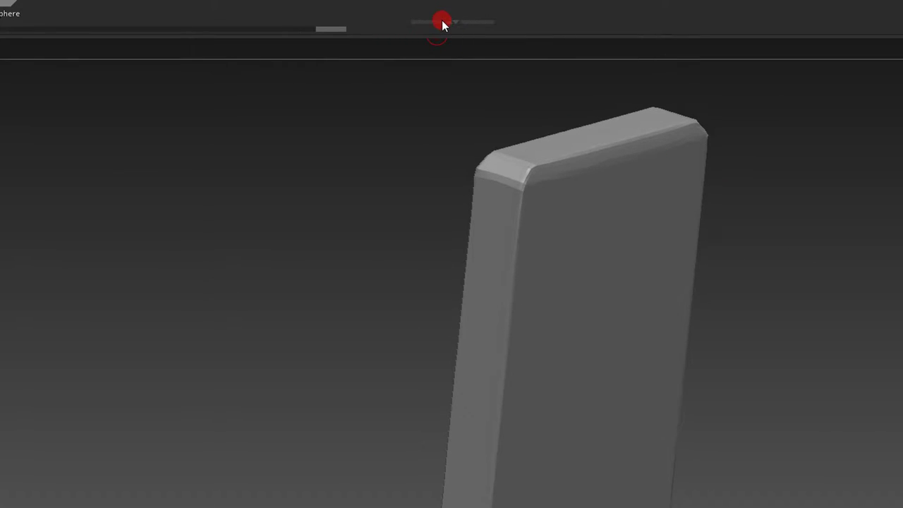
left_click(676, 144)
left_click_drag(675, 143, 688, 165)
- Turn on >Y< symmetry in the Transform palette
mouse_move(687, 165)
middle_mouse_down("alt")
mouse_move(693, 153)
mouse_move(798, 226)
middle_mouse_up("alt")
mouse_move(701, 218)
middle_mouse_down("alt")
mouse_move(682, 177)
mouse_move(800, 250)
mouse_move(786, 256)
mouse_move(756, 230)
mouse_move(509, 152)
middle_mouse_up("alt")
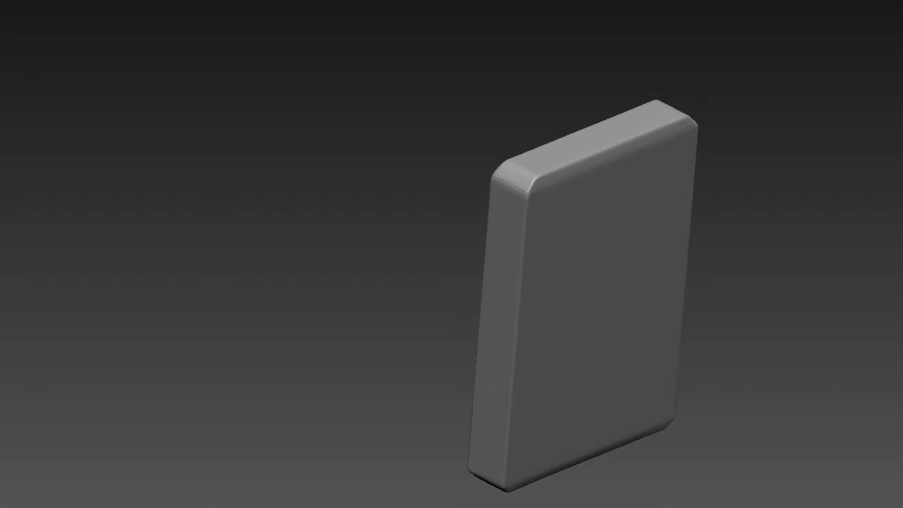
left_click(577, 223)
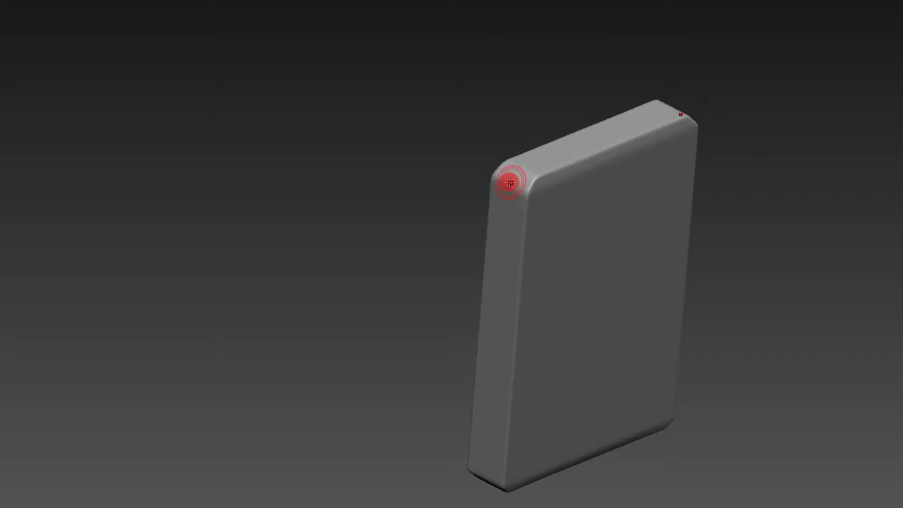
- Orbit to the slab's side and pick a sculpting brush from the brush picker
left_click_drag(514, 100, 526, 168)
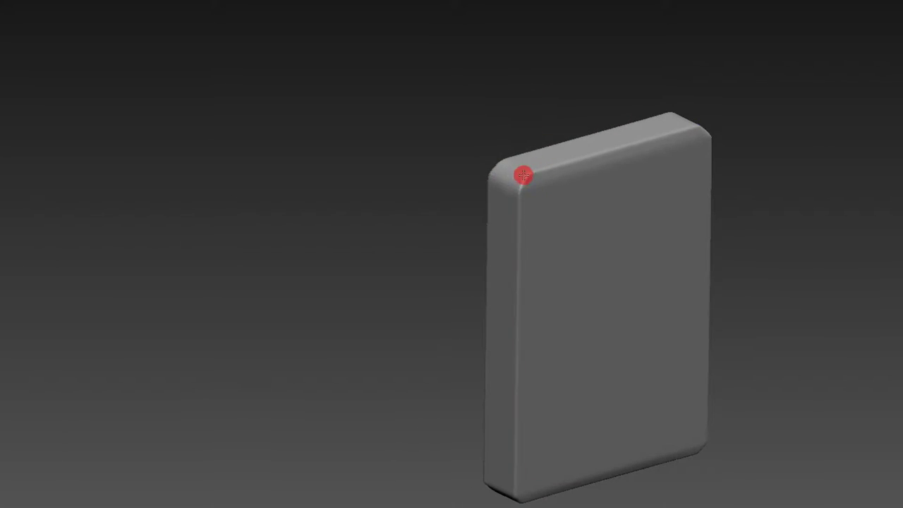
middle_click_drag(590, 103, 571, 58, "alt")
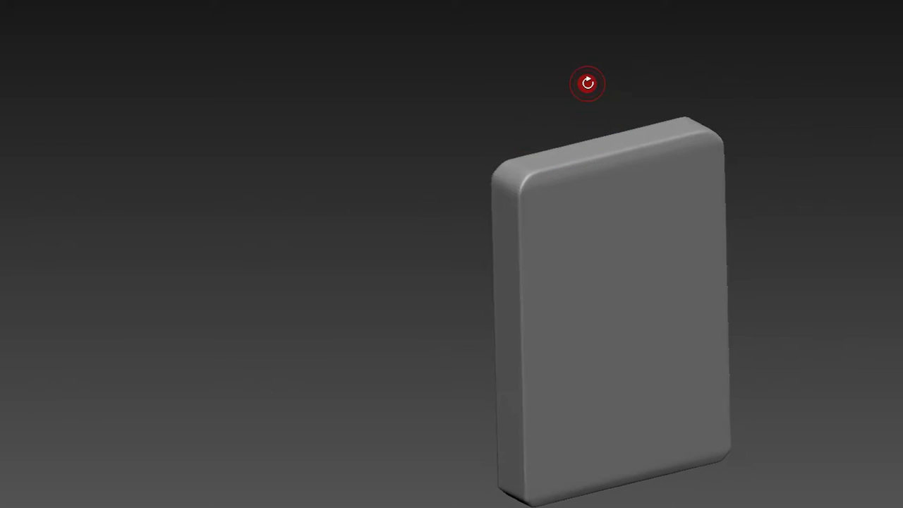
mouse_move(571, 58)
left_mouse_down()
mouse_move(585, 70)
mouse_move(576, 92)
mouse_move(543, 121)
left_mouse_up()
key("b")
left_click(533, 216)
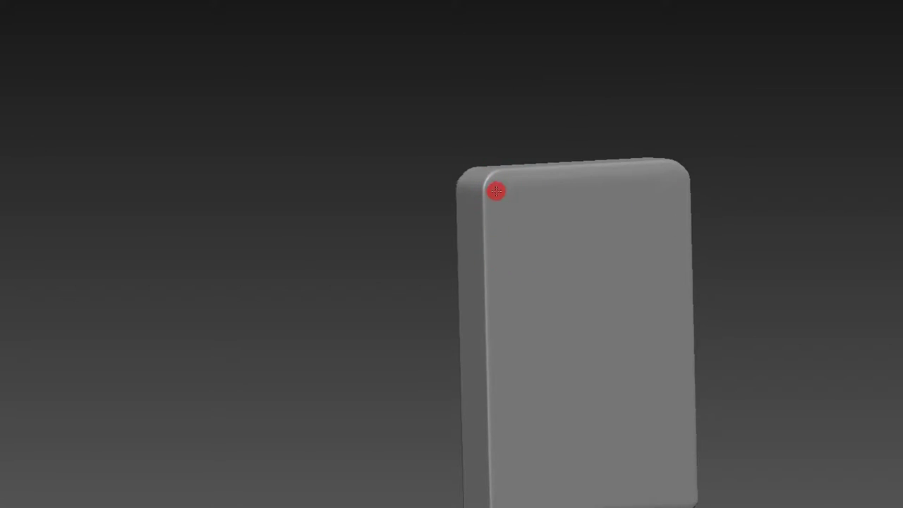
mouse_move(552, 279)
left_mouse_down()
mouse_move(579, 59)
mouse_move(616, 60)
mouse_move(613, 116)
left_mouse_up()
key("b")
left_click(442, 166)
key("b")
left_click(449, 176)
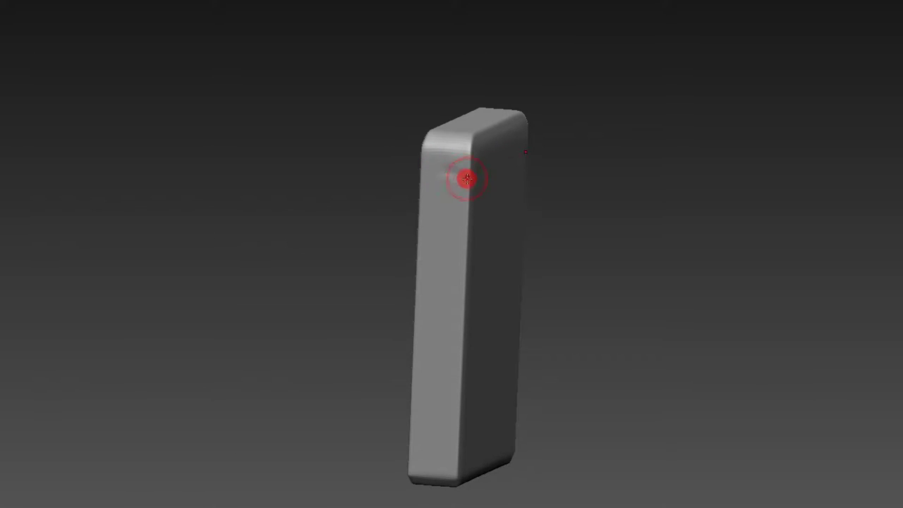
- Sculpt a crumpled fold down the side face just below the top corner
scroll(467, 191, "up", 3)
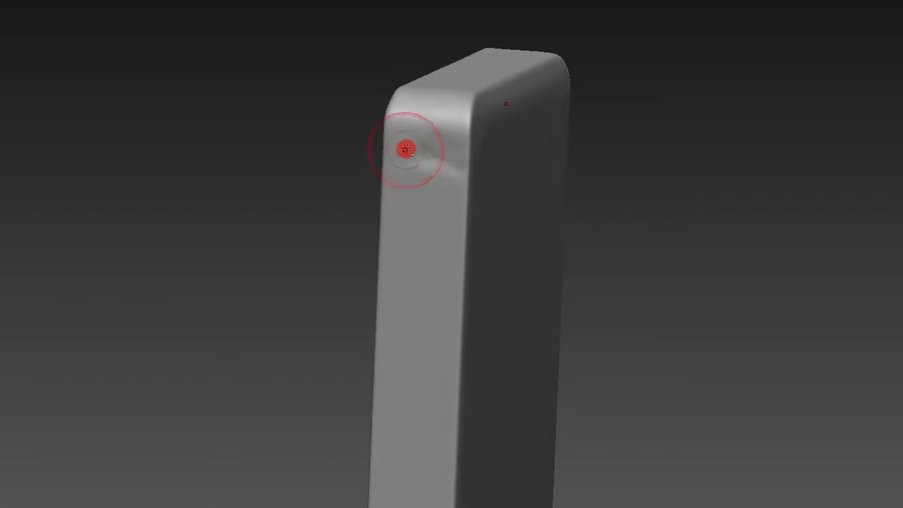
right_click_drag(405, 147, 550, 117)
left_click_drag(432, 192, 433, 207)
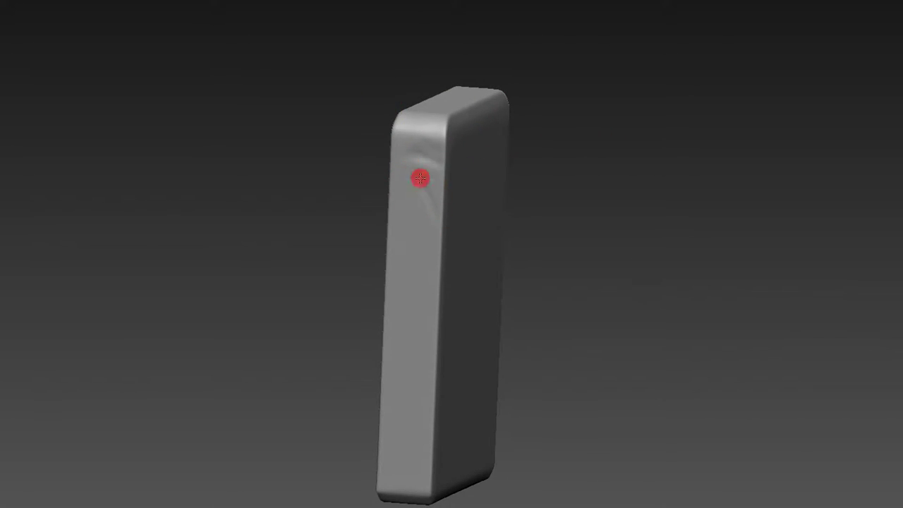
left_click_drag(417, 158, 432, 205)
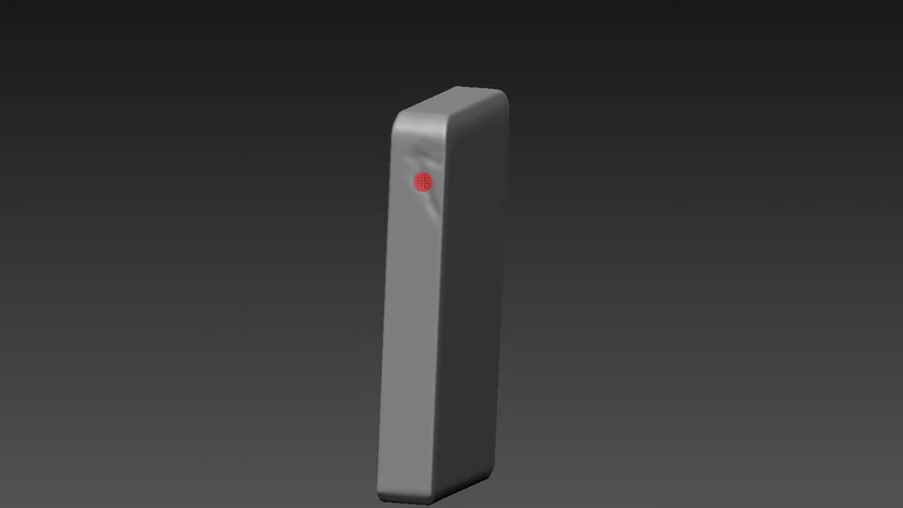
mouse_move(414, 181)
left_mouse_down()
mouse_move(428, 206)
mouse_move(416, 195)
left_mouse_up()
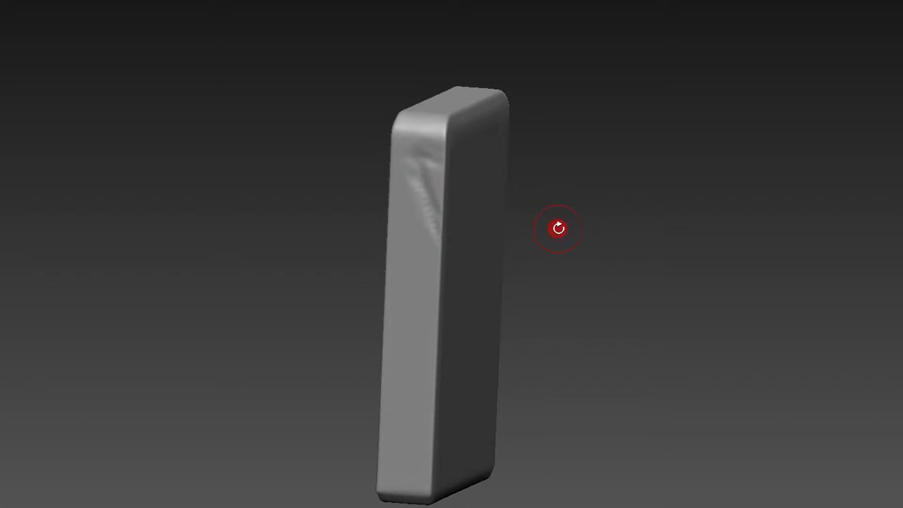
- Set the brush size to 31 and orbit to inspect the sculpted side edge
left_click_drag(557, 229, 546, 194)
mouse_move(602, 133)
left_mouse_down()
mouse_move(634, 205)
mouse_move(626, 181)
mouse_move(551, 179)
left_mouse_up()
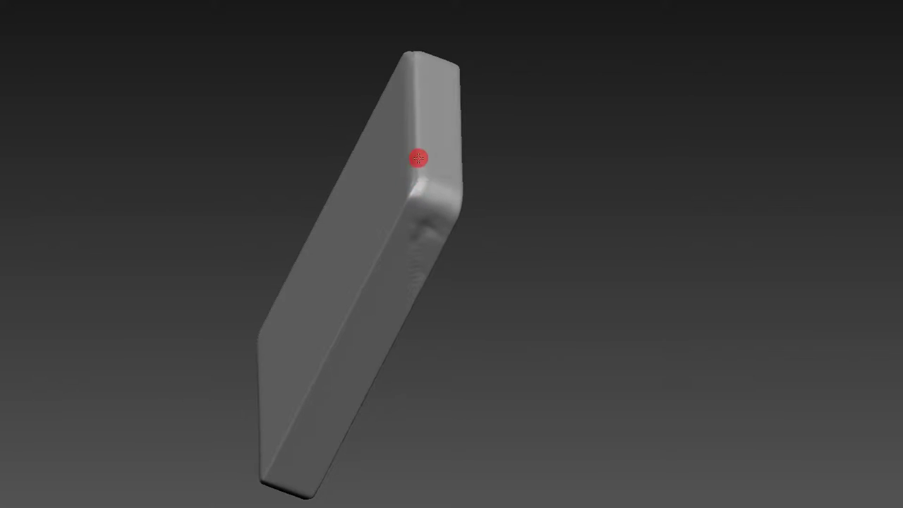
mouse_move(420, 160)
left_mouse_down()
mouse_move(484, 151)
mouse_move(444, 115)
mouse_move(431, 174)
left_mouse_up()
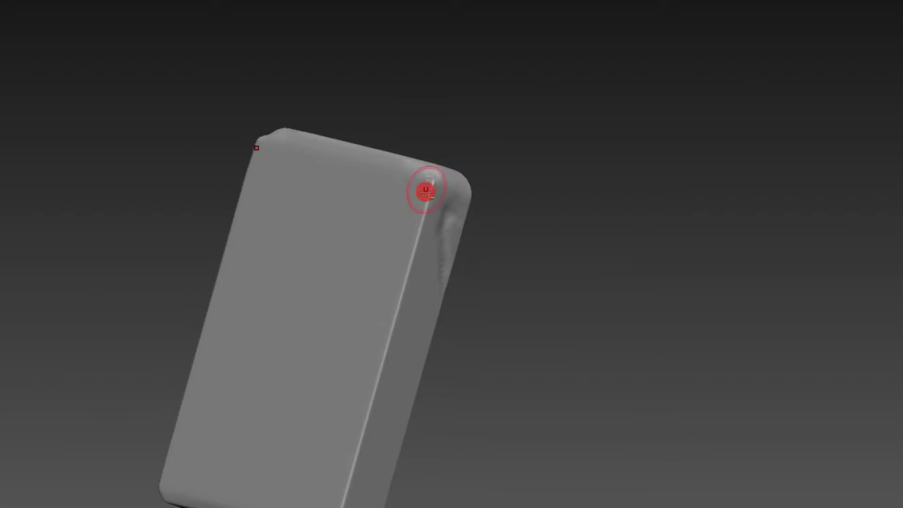
key("s")
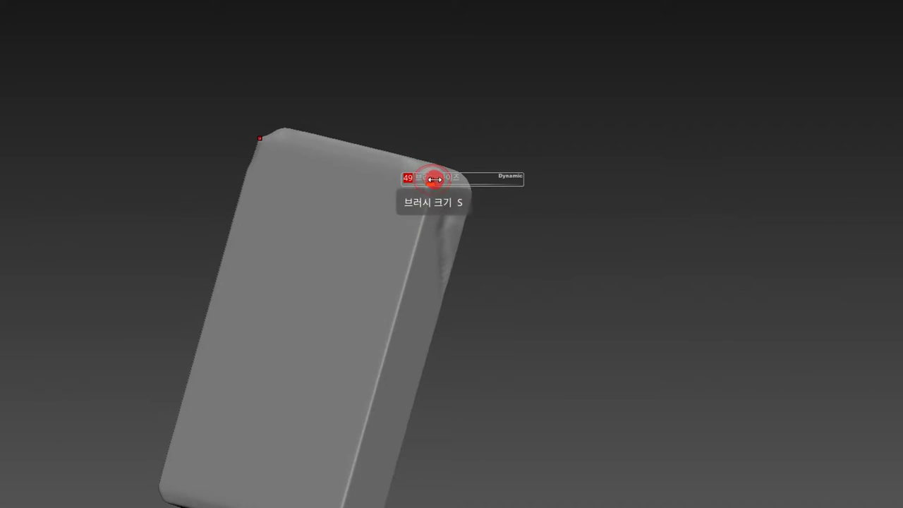
key("s")
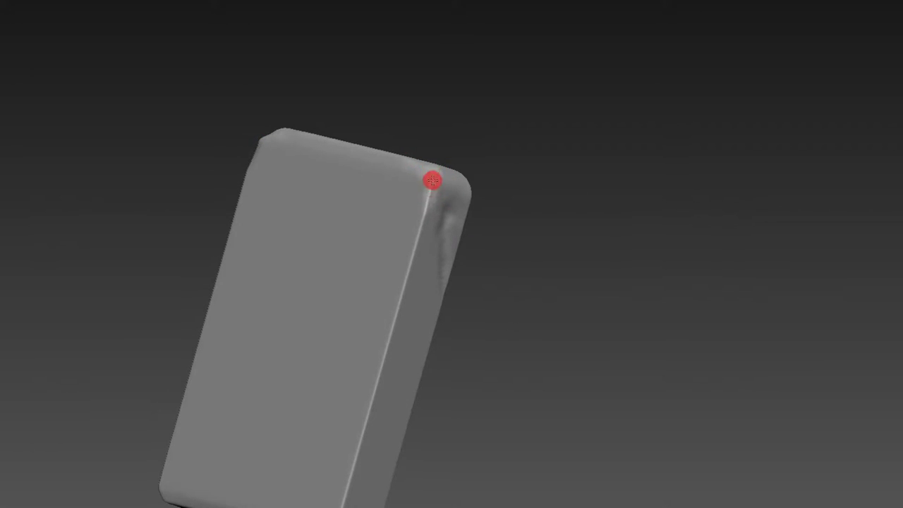
mouse_move(432, 194)
left_mouse_down()
mouse_move(444, 171)
mouse_move(448, 220)
left_mouse_up()
left_click_drag(422, 184, 402, 170)
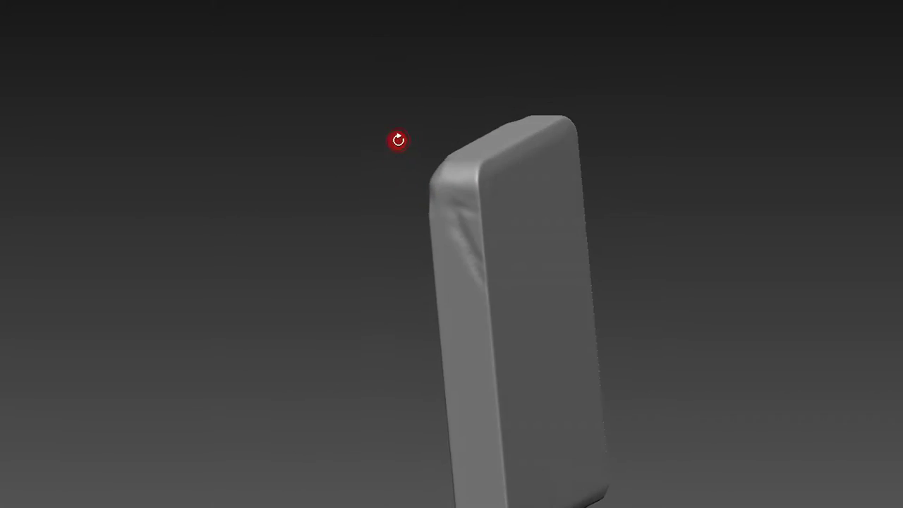
key("s")
key("s")
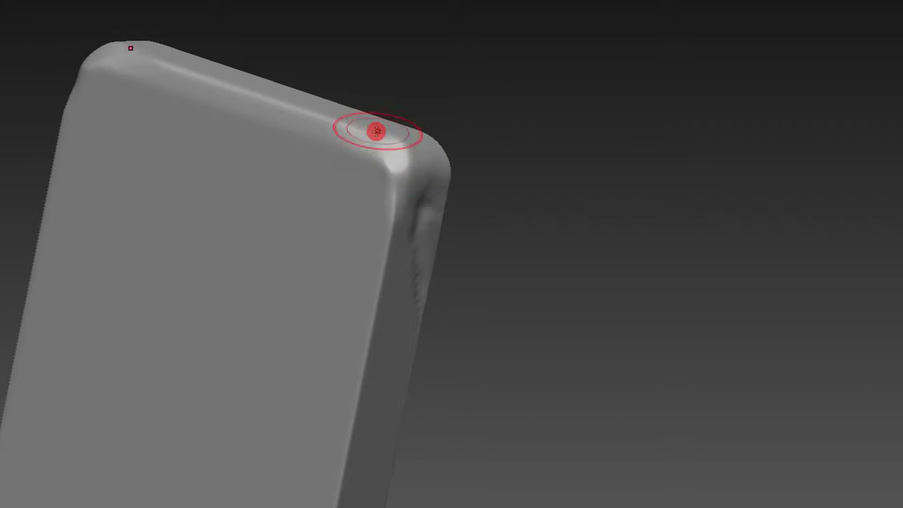
left_click_drag(375, 131, 398, 199)
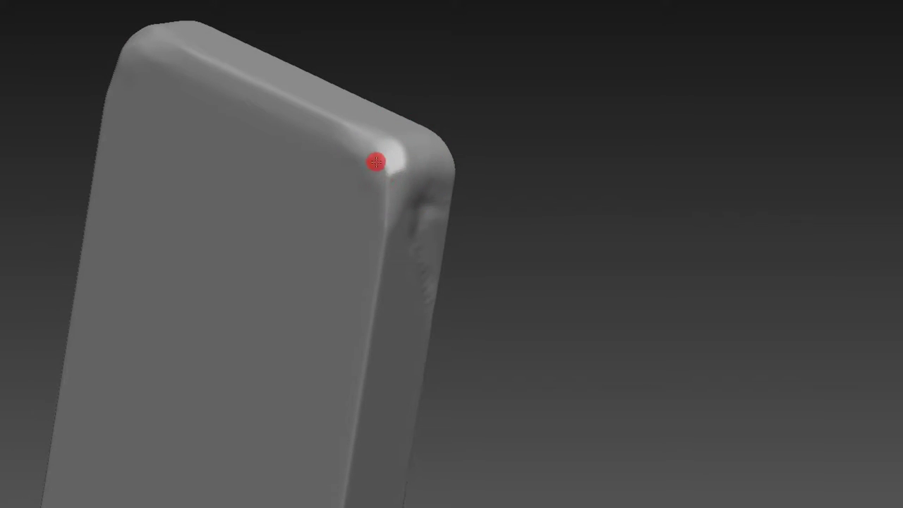
mouse_move(399, 120)
left_mouse_down()
mouse_move(403, 82)
mouse_move(392, 47)
mouse_move(413, 200)
left_mouse_up()
left_click_drag(434, 242, 461, 216)
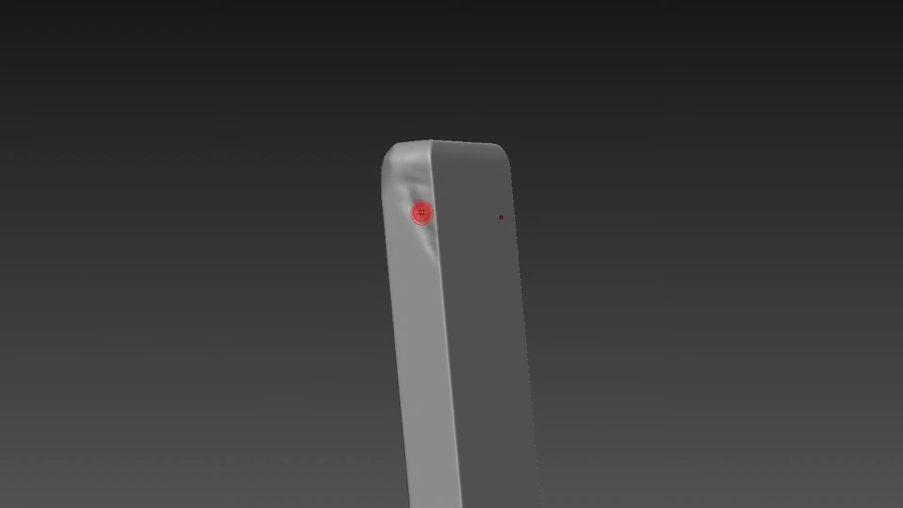
left_click_drag(432, 246, 480, 98)
- Choose a brush via B, S, C and sculpt a wavy crease down the lower-left edge
key("b")
key("s")
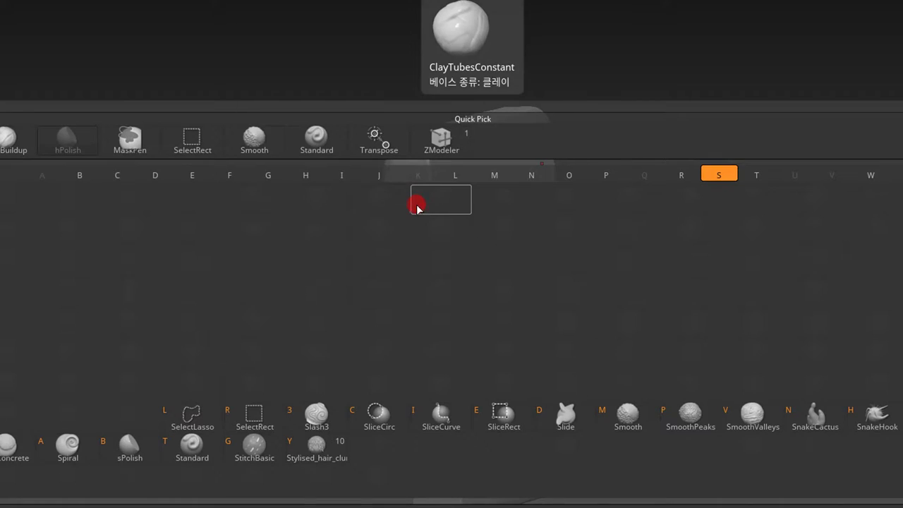
key("c")
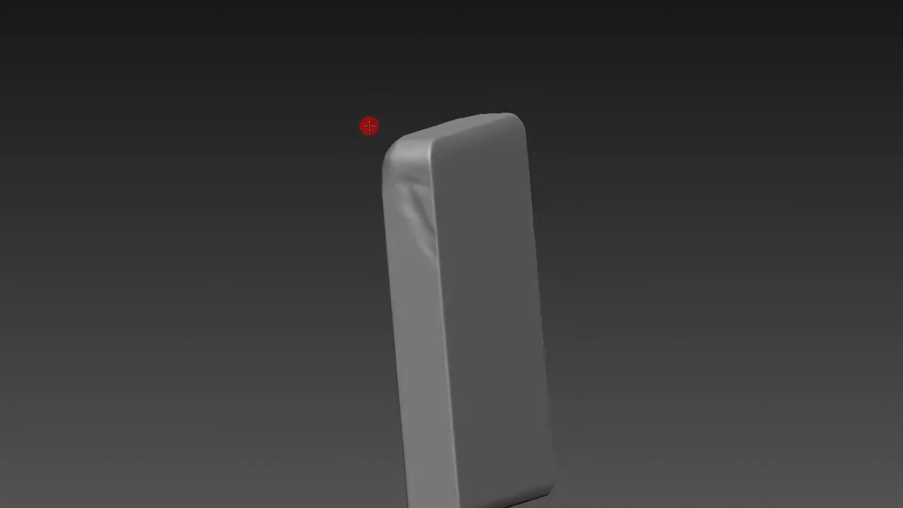
left_click_drag(381, 180, 438, 226)
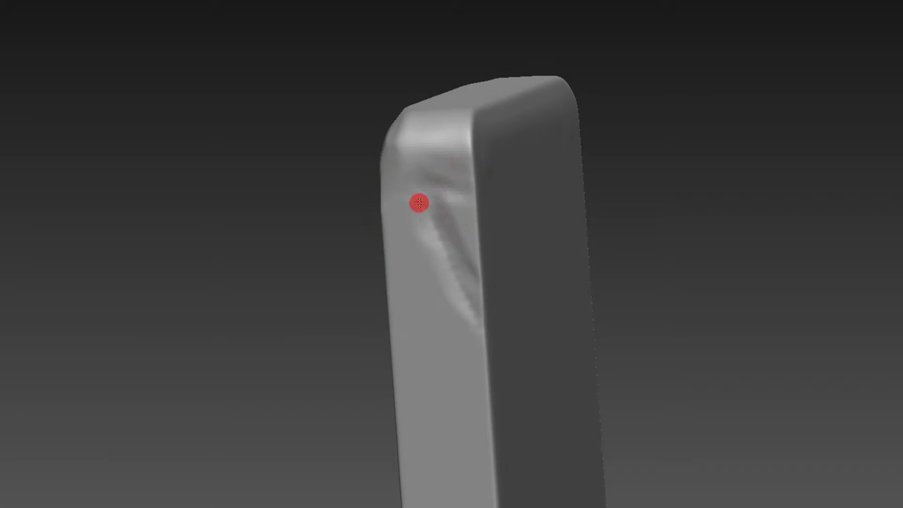
left_click_drag(396, 145, 492, 112)
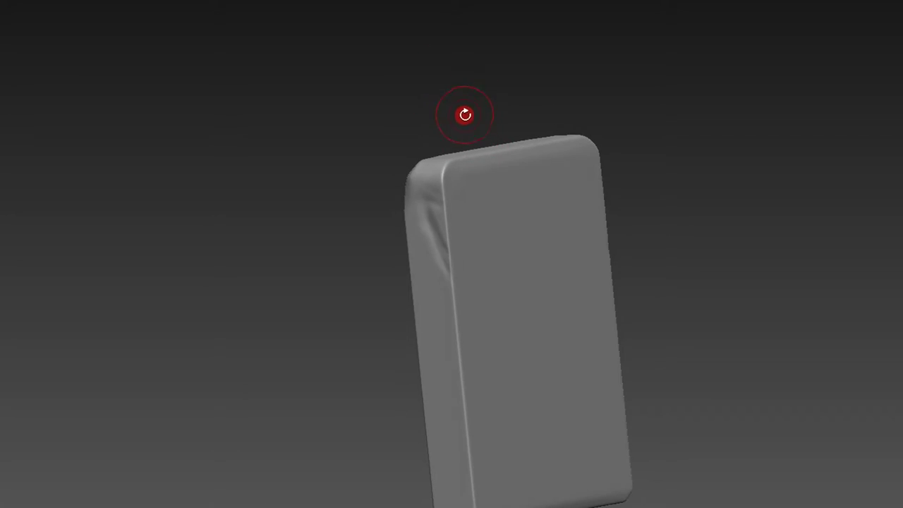
left_click_drag(464, 117, 388, 90)
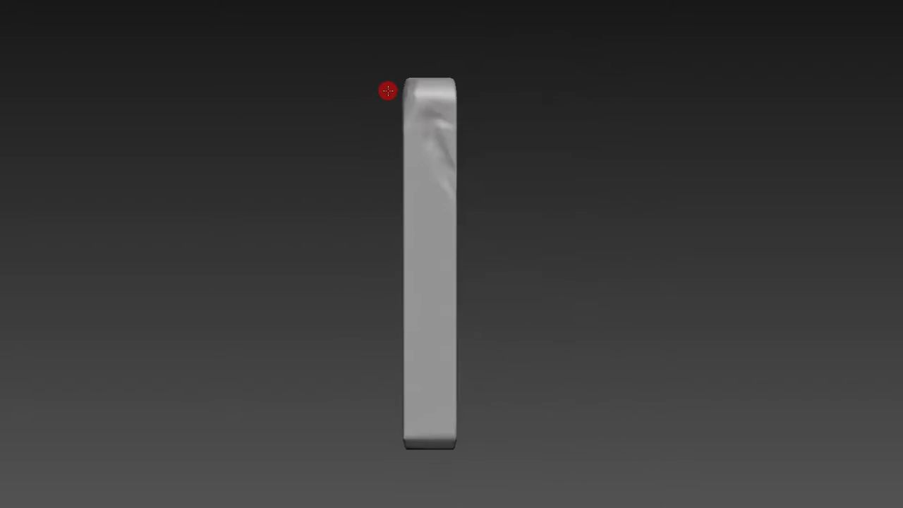
mouse_move(385, 172)
left_mouse_down()
mouse_move(490, 148)
mouse_move(424, 187)
left_mouse_up()
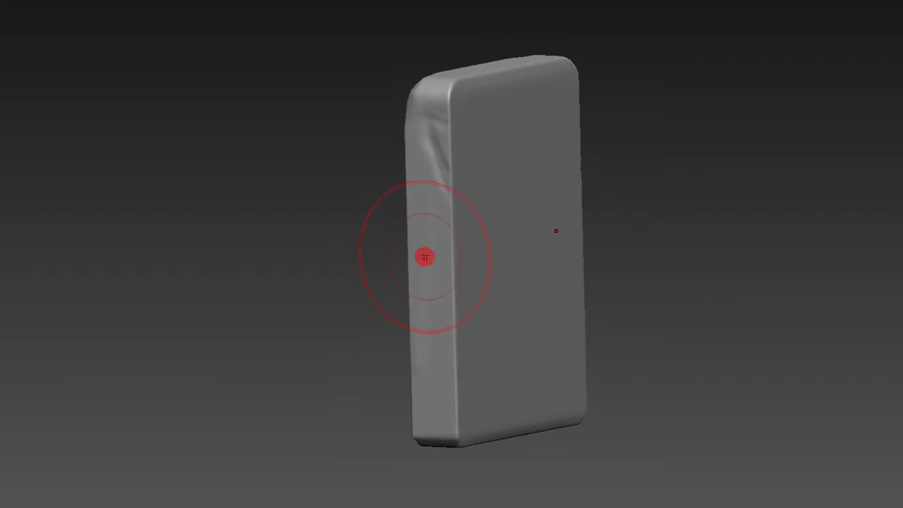
left_click_drag(438, 289, 433, 424)
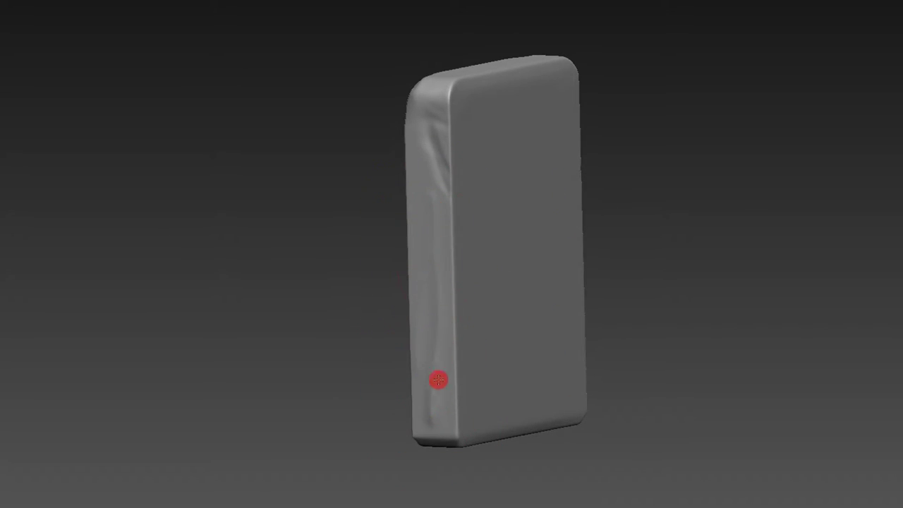
- Zoom in on the creased edge and switch to another brush with B, M, V
right_click_drag(429, 377, 411, 121, "ctrl")
right_click_drag(486, 141, 471, 318, "ctrl")
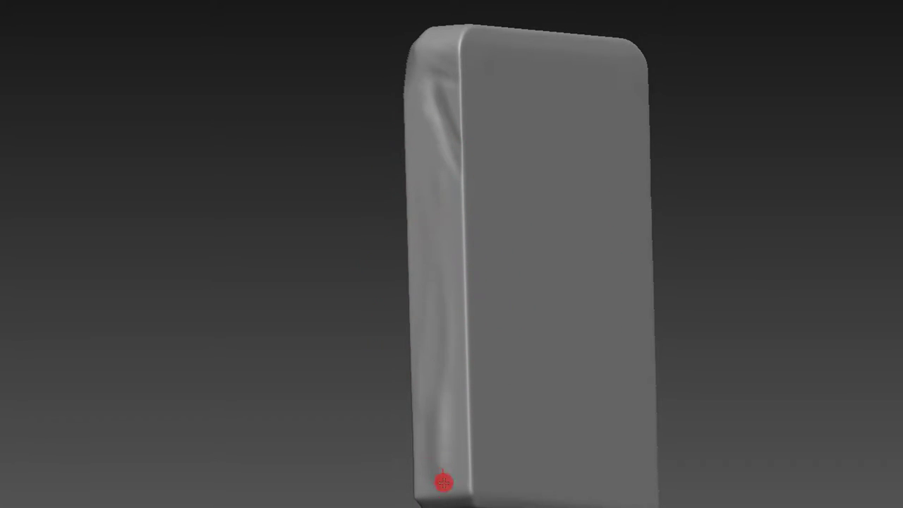
mouse_move(401, 307)
right_mouse_down("ctrl")
mouse_move(389, 283)
mouse_move(361, 286)
mouse_move(373, 258)
right_mouse_up("ctrl")
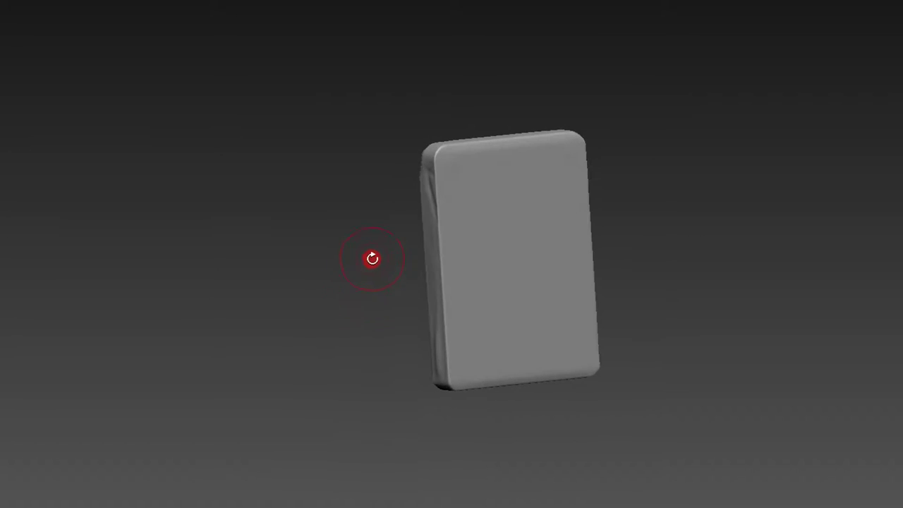
right_click_drag(655, 228, 700, 242)
right_click_drag(614, 143, 702, 188, "ctrl")
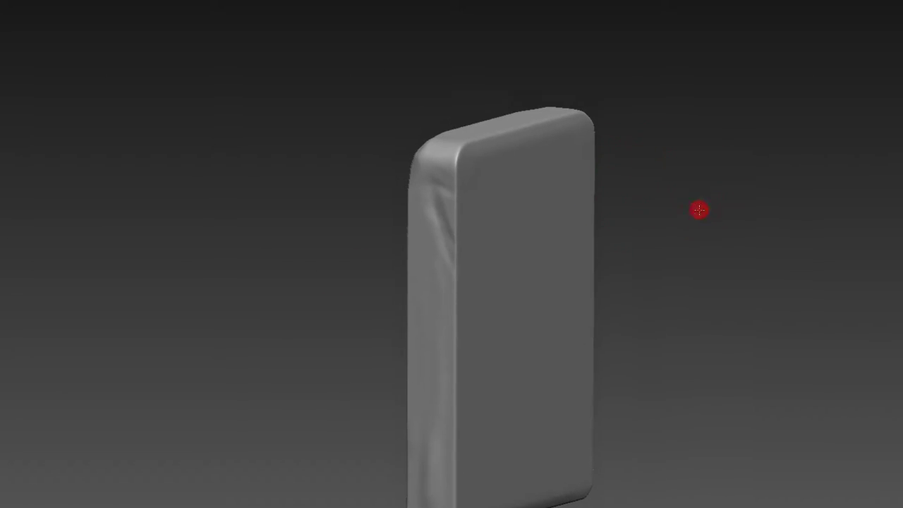
key("b")
key("m")
key("v")
- Orbit around the slab to inspect the creases, ending upright facing front
right_click_drag(476, 211, 463, 156, "alt")
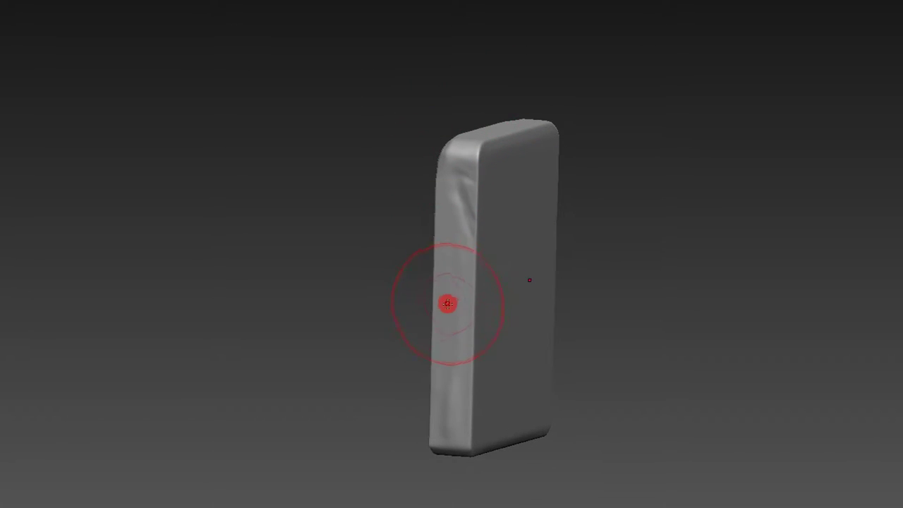
mouse_move(431, 344)
right_mouse_down()
mouse_move(517, 233)
mouse_move(566, 197)
mouse_move(444, 181)
right_mouse_up()
mouse_move(497, 147)
right_mouse_down()
mouse_move(496, 182)
mouse_move(470, 202)
right_mouse_up()
mouse_move(481, 139)
right_mouse_down()
mouse_move(500, 204)
mouse_move(488, 212)
mouse_move(480, 162)
right_mouse_up()
mouse_move(488, 219)
right_mouse_down()
mouse_move(548, 222)
mouse_move(613, 125)
mouse_move(573, 151)
mouse_move(567, 126)
right_mouse_up()
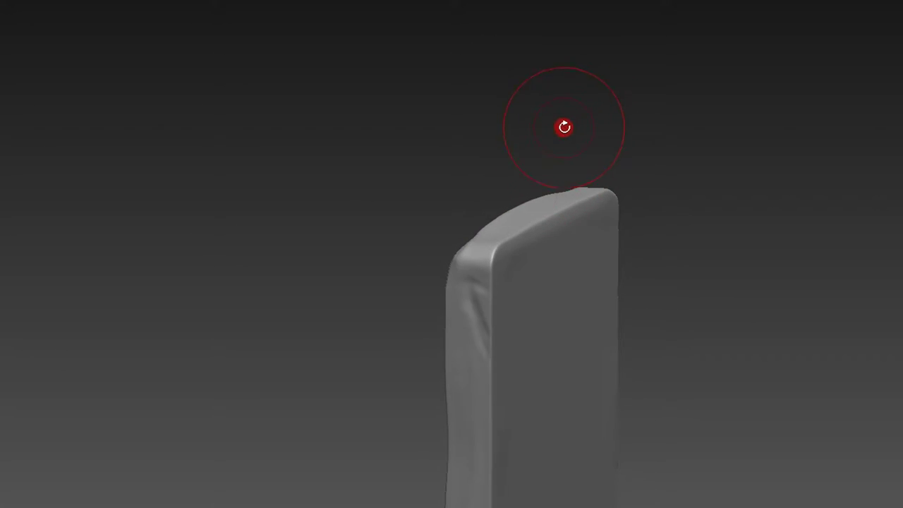
- Mask a rectangular area of the slab, shrink the brush, and carve down the bevelled corner
mouse_move(524, 176)
right_mouse_down()
mouse_move(532, 172)
mouse_move(539, 222)
mouse_move(564, 179)
mouse_move(611, 216)
mouse_move(591, 52)
mouse_move(602, 77)
mouse_move(737, 144)
mouse_move(725, 105)
mouse_move(696, 133)
mouse_move(746, 89)
mouse_move(750, 125)
mouse_move(658, 105)
mouse_move(779, 36)
mouse_move(689, 145)
right_mouse_up()
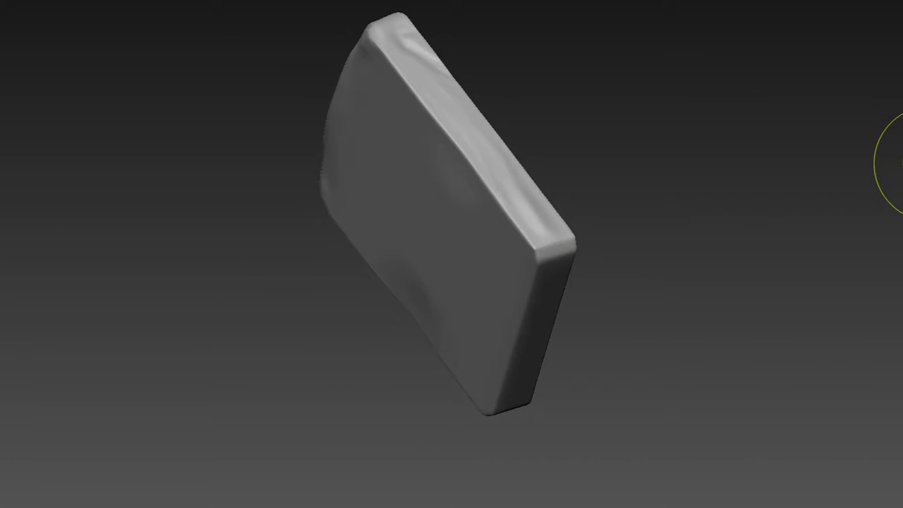
right_click_drag(788, 204, 783, 244)
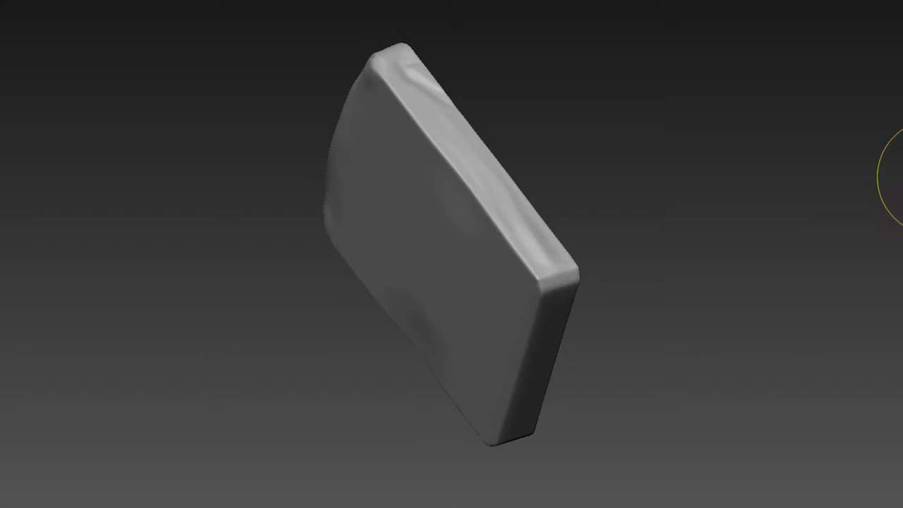
mouse_move(760, 225)
right_mouse_down()
mouse_move(772, 256)
mouse_move(720, 222)
right_mouse_up()
left_click_drag(469, 125, 578, 179, "ctrl")
mouse_move(579, 179)
right_mouse_down()
mouse_move(706, 110)
mouse_move(710, 80)
right_mouse_up()
mouse_move(654, 143)
right_mouse_down()
mouse_move(524, 89)
mouse_move(563, 71)
mouse_move(498, 177)
mouse_move(482, 95)
right_mouse_up()
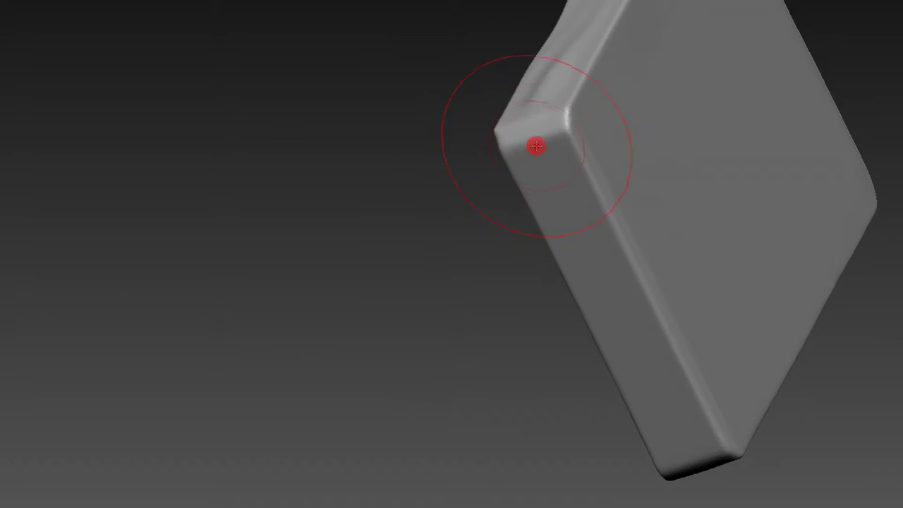
key("s")
left_click_drag(542, 148, 530, 134)
left_click_drag(534, 100, 539, 168)
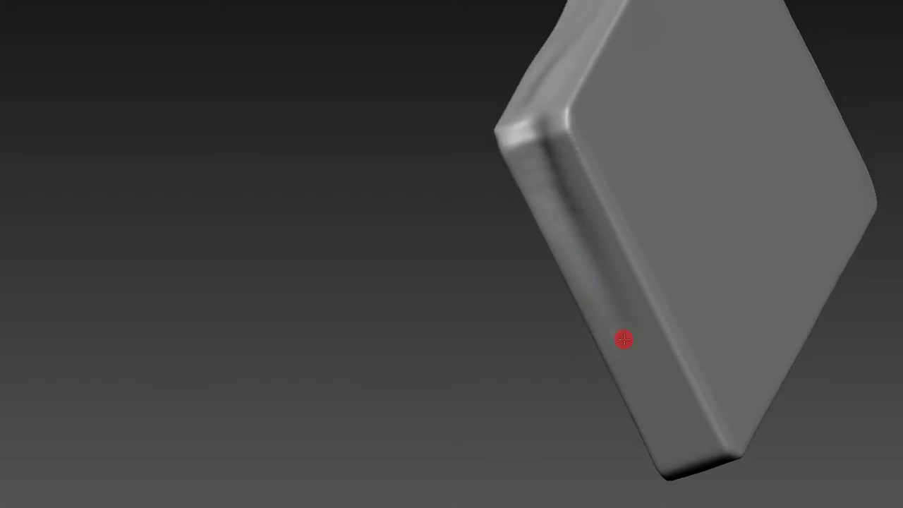
- Carve grooves along the slab's side edge, working from edge-on views
key("shift")
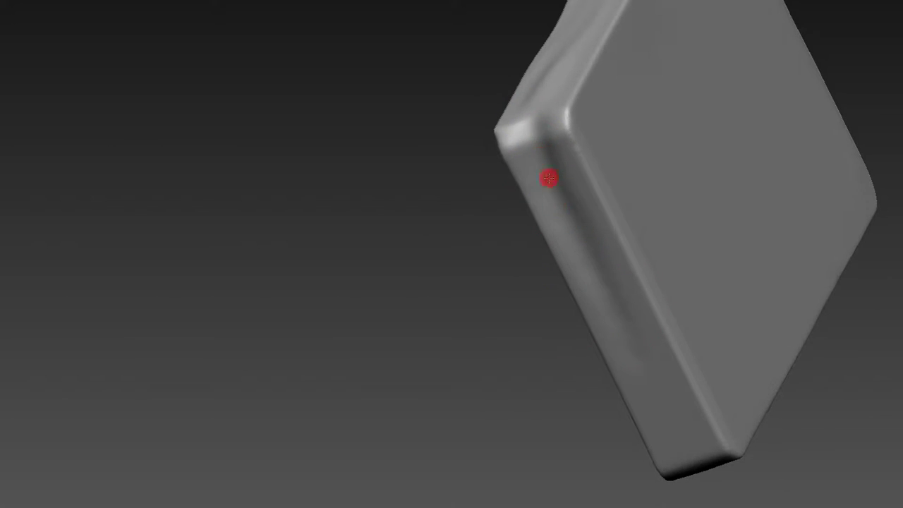
mouse_move(536, 276)
left_mouse_down()
mouse_move(480, 240)
mouse_move(504, 183)
left_mouse_up()
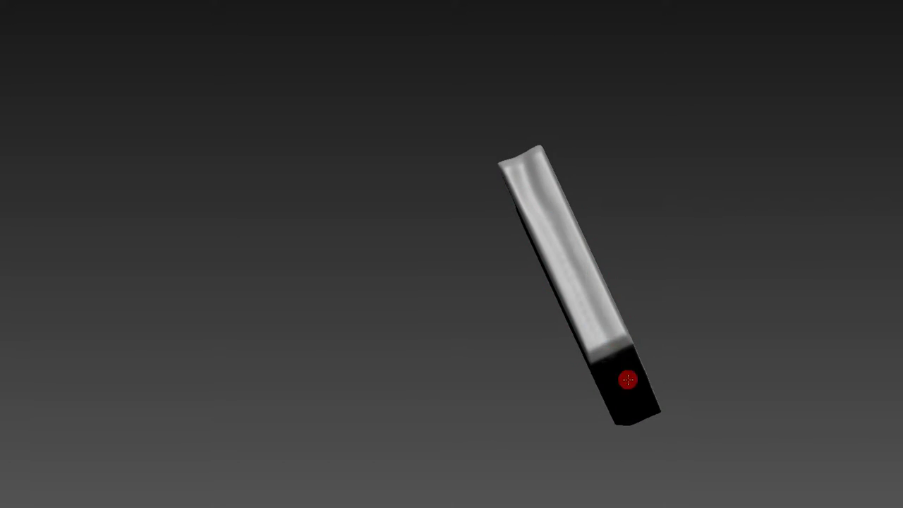
mouse_move(629, 377)
left_mouse_down()
mouse_move(634, 245)
mouse_move(575, 326)
left_mouse_up()
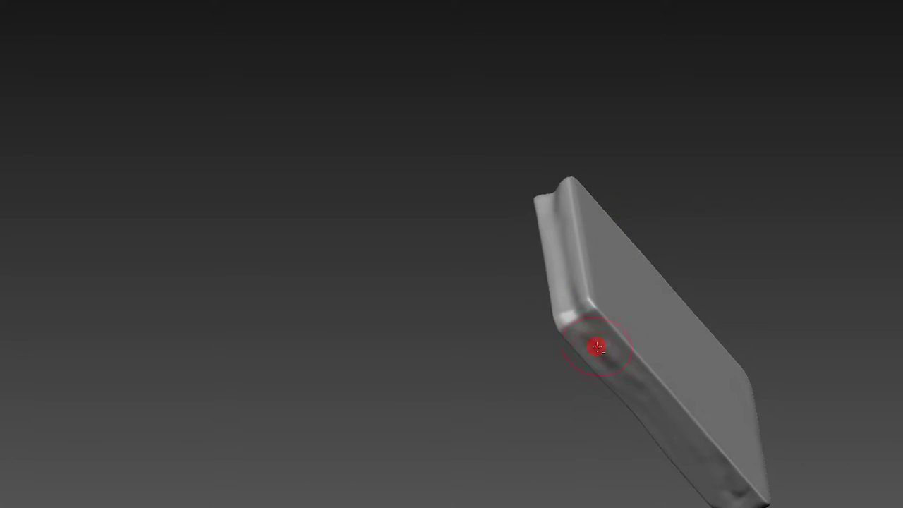
left_click_drag(611, 362, 608, 351)
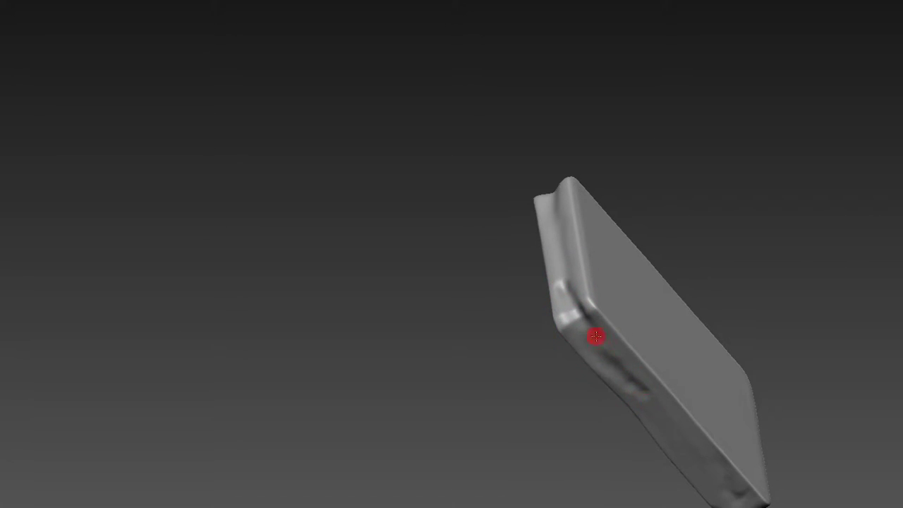
left_click_drag(647, 163, 628, 365)
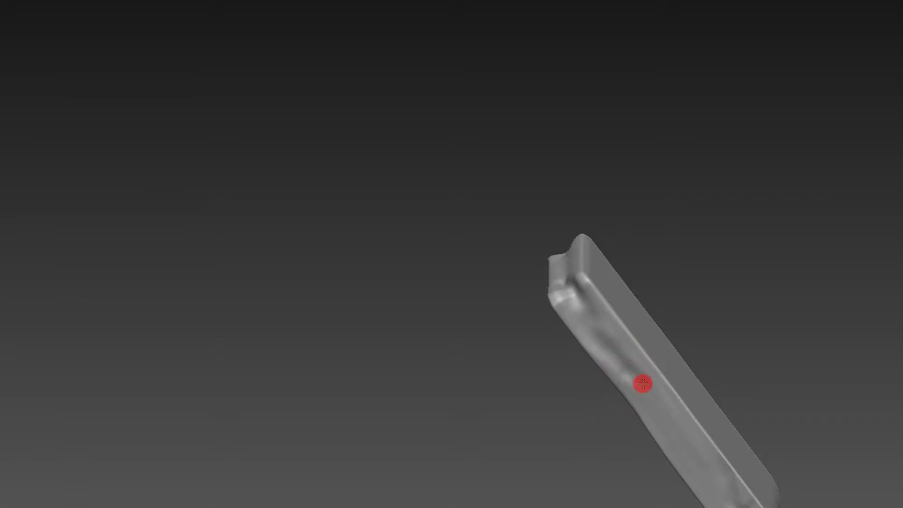
left_click_drag(640, 213, 647, 307)
left_click_drag(581, 314, 561, 278)
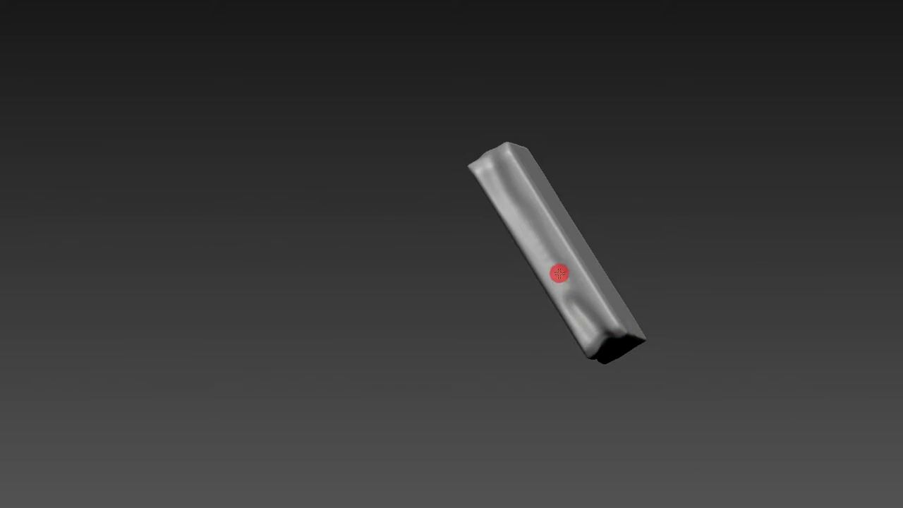
- Smooth out the bulge at the slab's upper-left corner and check the edges from several angles
mouse_move(639, 209)
left_mouse_down()
mouse_move(596, 72)
mouse_move(643, 226)
mouse_move(673, 248)
mouse_move(671, 202)
mouse_move(557, 248)
left_mouse_up()
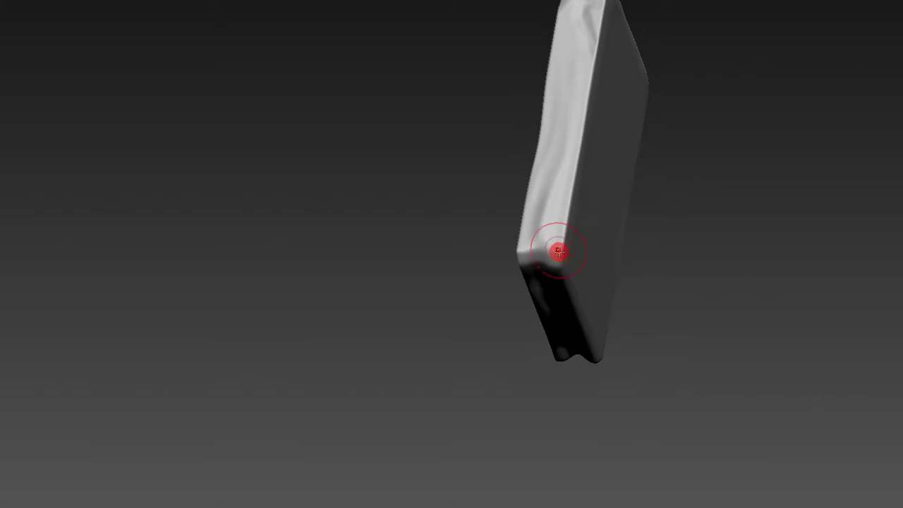
mouse_move(720, 286)
left_mouse_down()
mouse_move(693, 197)
mouse_move(610, 197)
left_mouse_up()
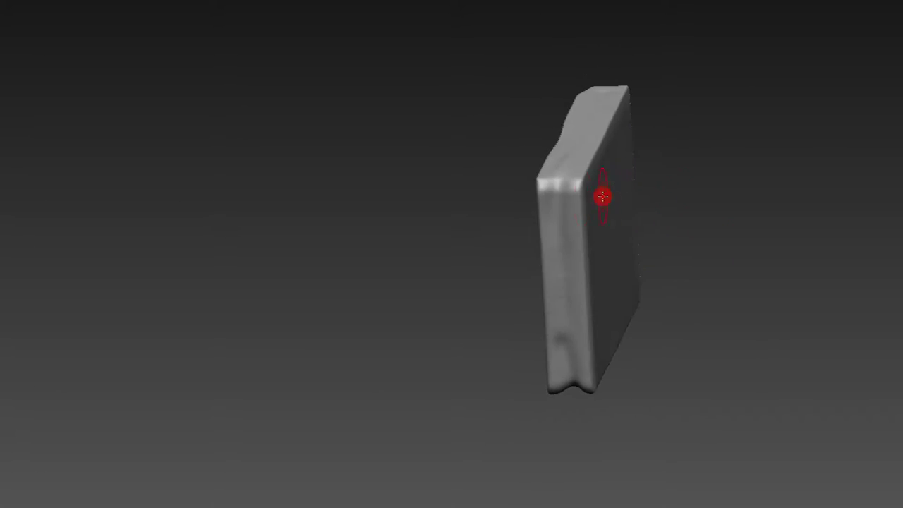
left_click_drag(546, 190, 548, 226)
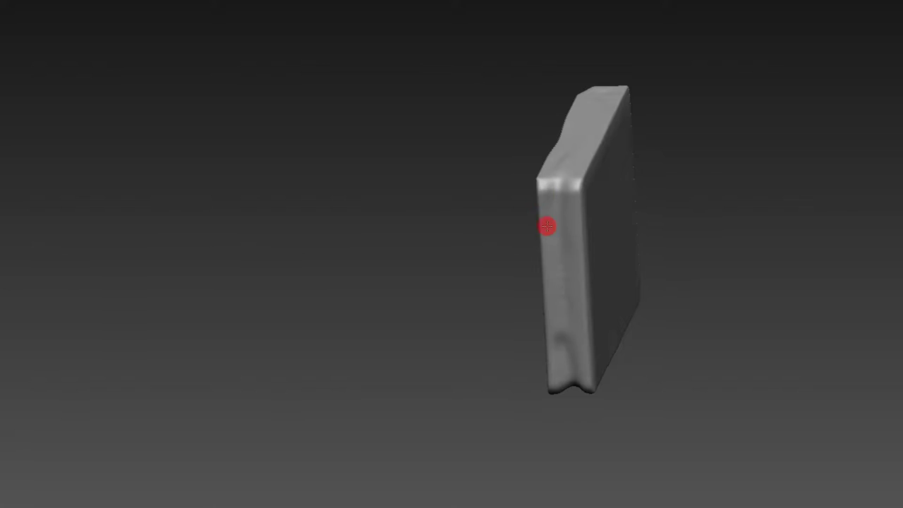
mouse_move(516, 190)
left_mouse_down()
mouse_move(500, 105)
mouse_move(538, 139)
left_mouse_up()
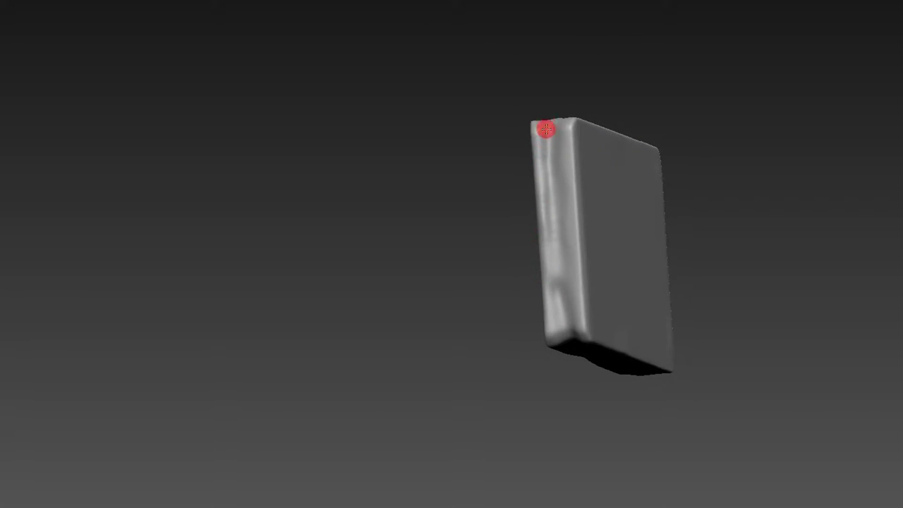
left_click_drag(546, 116, 562, 190)
mouse_move(685, 147)
left_mouse_down()
mouse_move(703, 226)
mouse_move(585, 234)
left_mouse_up()
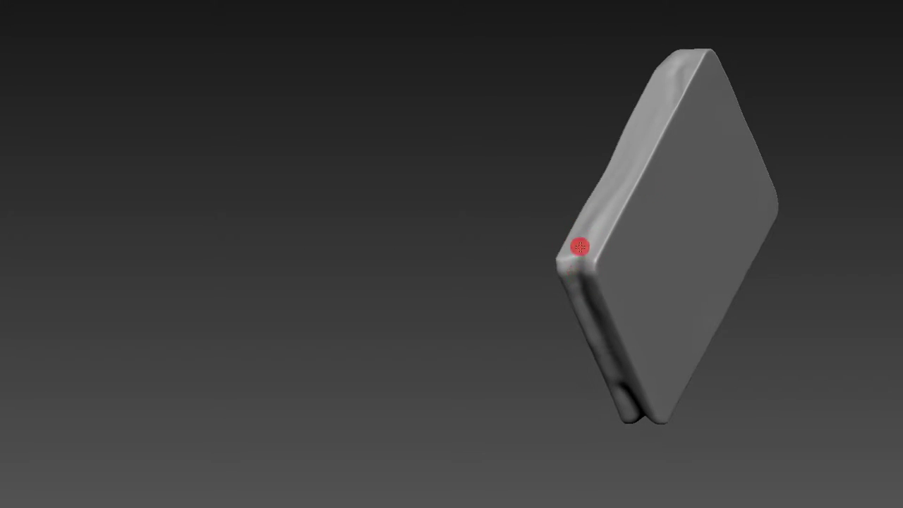
mouse_move(540, 166)
left_mouse_down()
mouse_move(554, 262)
mouse_move(508, 163)
mouse_move(510, 223)
mouse_move(555, 235)
mouse_move(532, 145)
mouse_move(538, 232)
mouse_move(593, 200)
mouse_move(550, 208)
mouse_move(582, 197)
mouse_move(562, 221)
mouse_move(549, 218)
mouse_move(562, 228)
mouse_move(546, 205)
mouse_move(645, 198)
mouse_move(587, 218)
mouse_move(571, 208)
mouse_move(644, 95)
mouse_move(560, 94)
mouse_move(664, 2)
mouse_move(588, 85)
left_mouse_up()
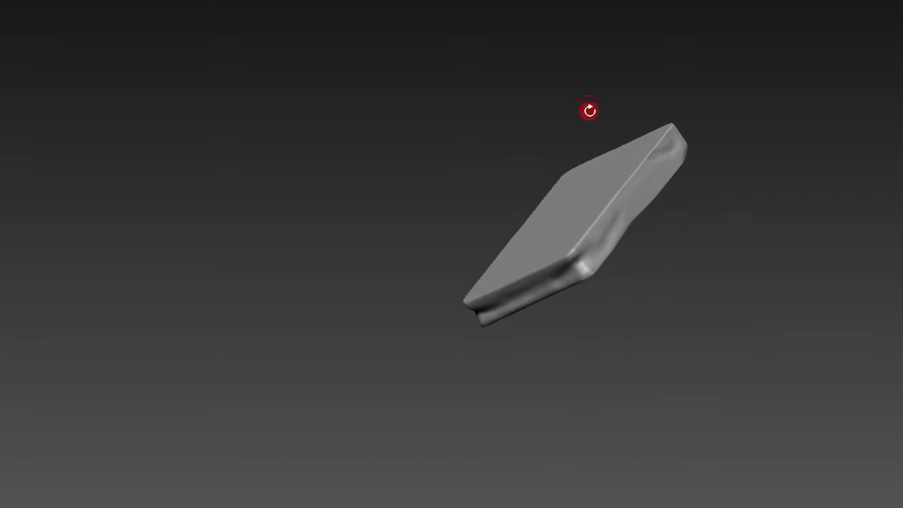
mouse_move(591, 245)
left_mouse_down()
mouse_move(729, 268)
mouse_move(700, 134)
mouse_move(710, 172)
mouse_move(670, 133)
mouse_move(698, 216)
mouse_move(702, 173)
mouse_move(646, 169)
mouse_move(540, 125)
mouse_move(544, 93)
mouse_move(499, 104)
left_mouse_up()
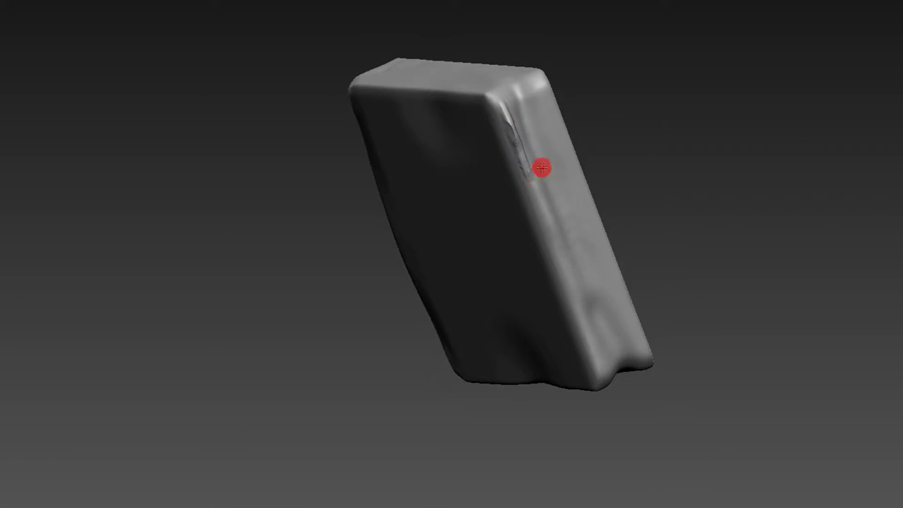
mouse_move(539, 208)
middle_mouse_down()
mouse_move(607, 95)
mouse_move(558, 80)
mouse_move(526, 176)
middle_mouse_up()
mouse_move(535, 198)
middle_mouse_down()
mouse_move(516, 133)
mouse_move(499, 139)
middle_mouse_up()
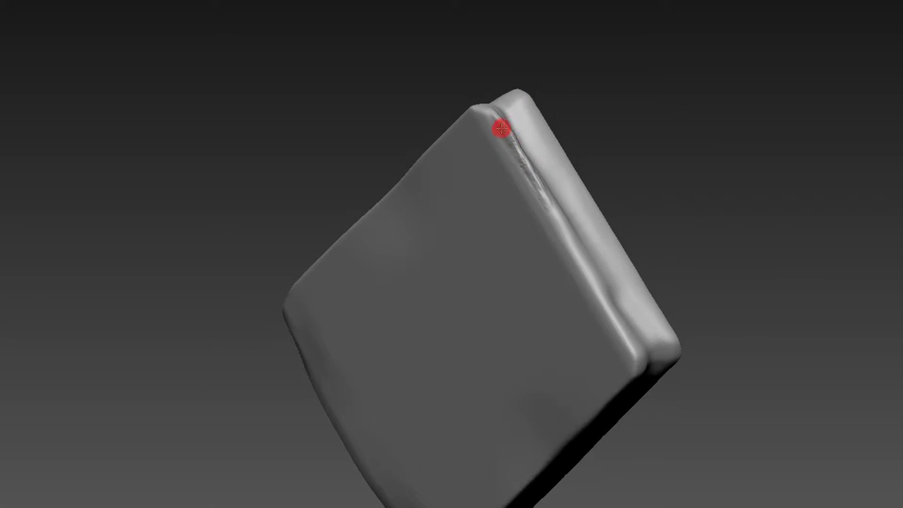
middle_click_drag(592, 91, 518, 127)
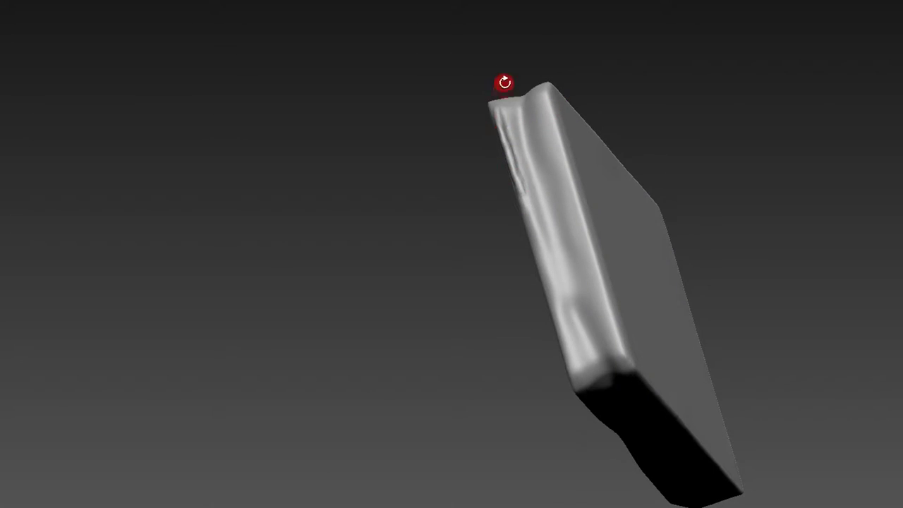
mouse_move(505, 83)
middle_mouse_down()
mouse_move(521, 49)
mouse_move(565, 95)
mouse_move(540, 112)
middle_mouse_up()
key("b")
left_click(519, 152)
mouse_move(519, 152)
middle_mouse_down()
mouse_move(538, 115)
mouse_move(595, 80)
mouse_move(496, 108)
middle_mouse_up()
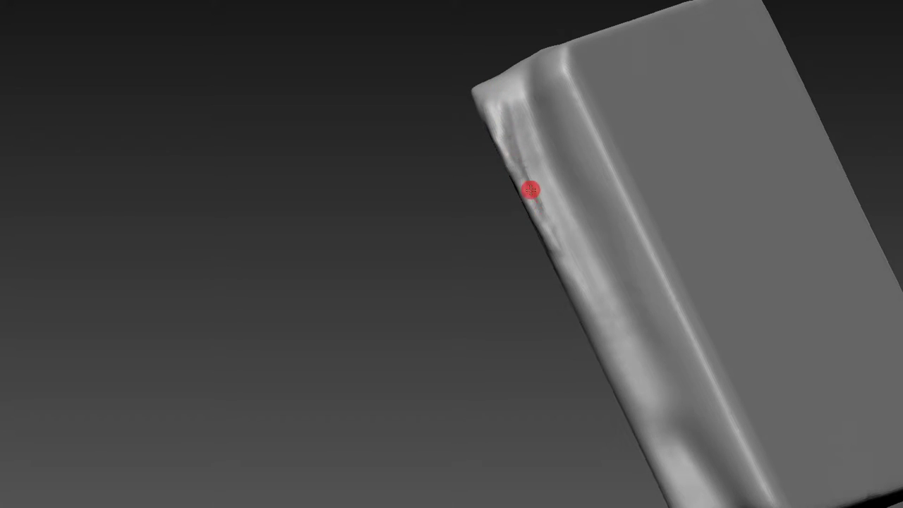
middle_click_drag(597, 290, 552, 256)
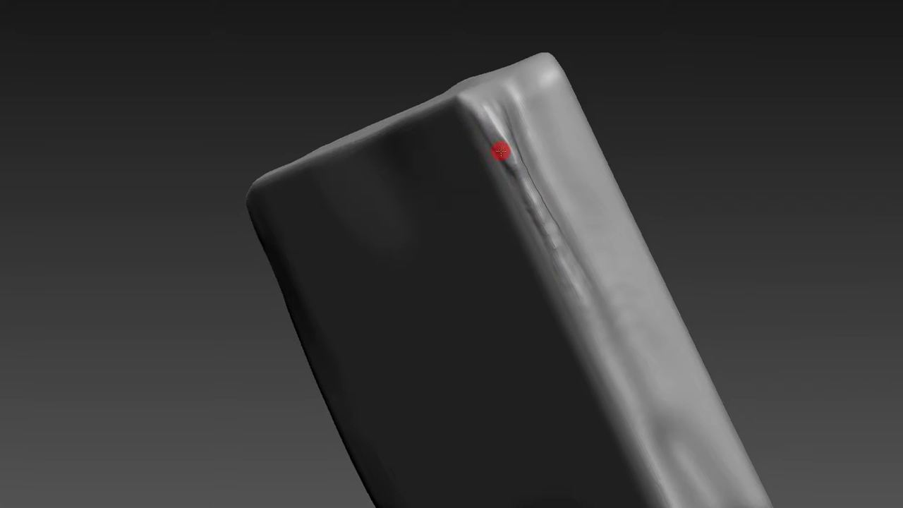
middle_click_drag(633, 77, 494, 93)
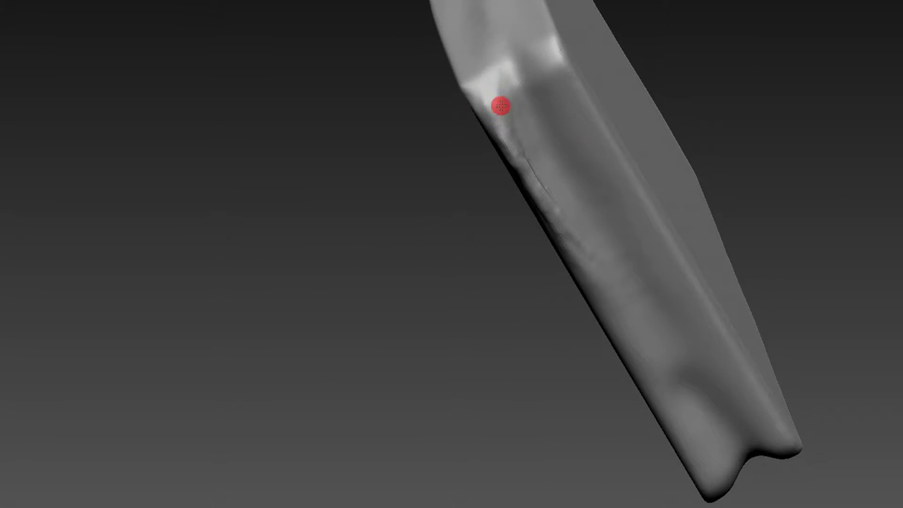
middle_click_drag(470, 156, 475, 77)
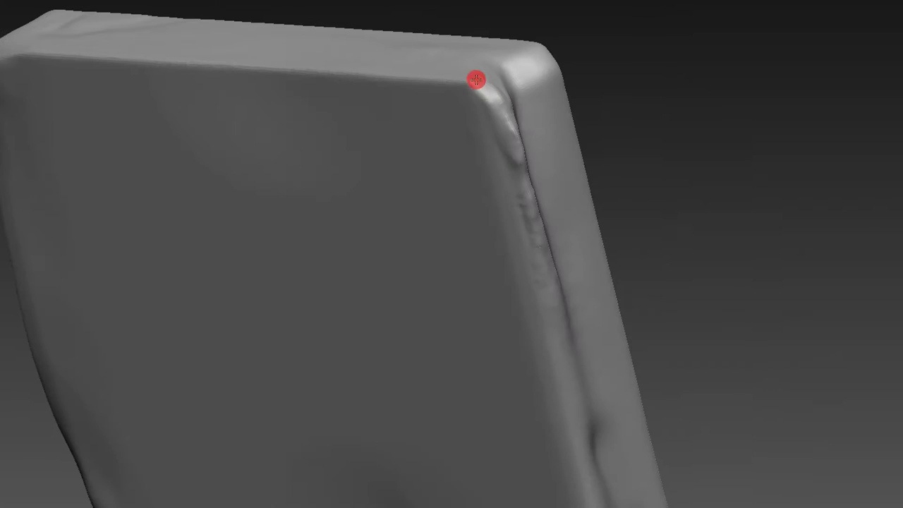
middle_click(495, 123)
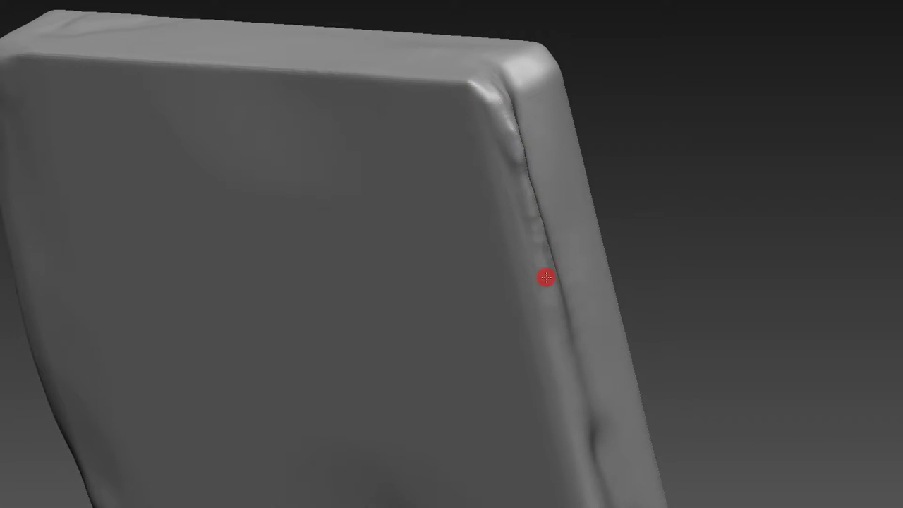
middle_click_drag(546, 276, 554, 127)
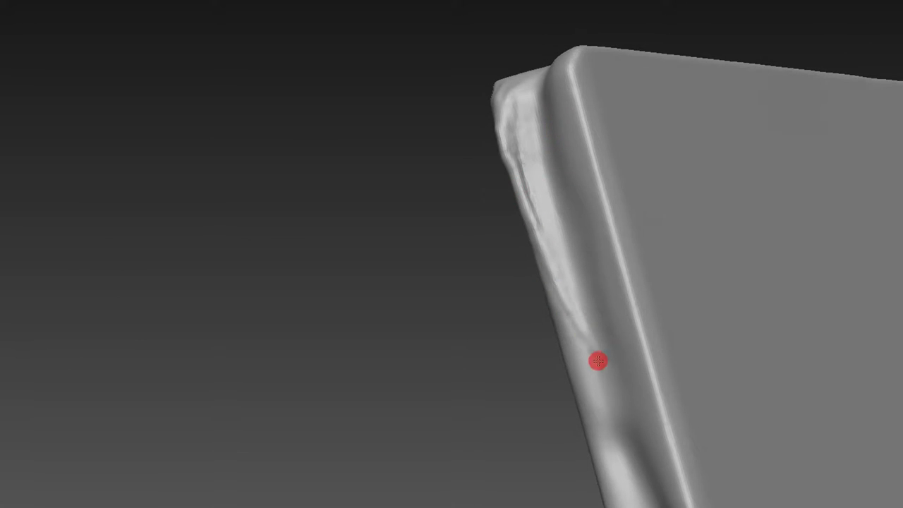
mouse_move(484, 260)
middle_mouse_down()
mouse_move(621, 324)
mouse_move(648, 87)
mouse_move(683, 103)
middle_mouse_up()
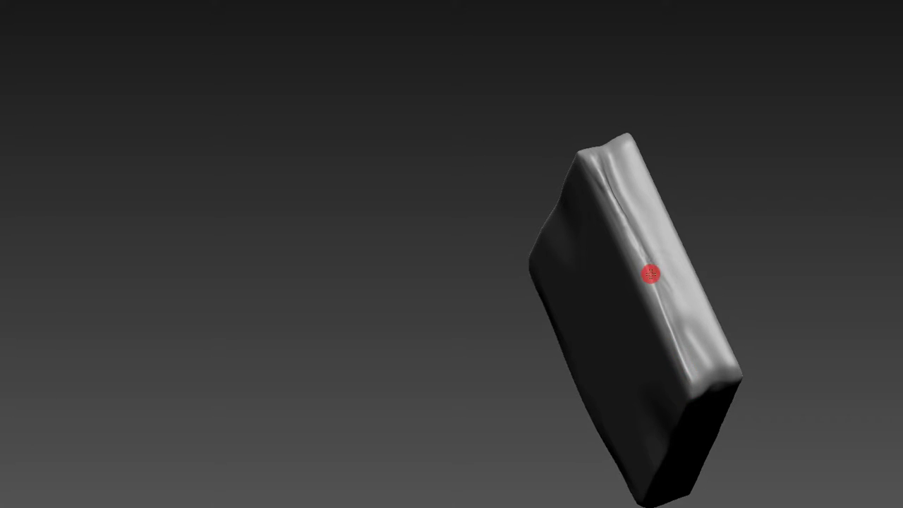
mouse_move(746, 256)
middle_mouse_down()
mouse_move(781, 297)
mouse_move(752, 300)
mouse_move(741, 292)
middle_mouse_up()
mouse_move(597, 243)
middle_mouse_down()
mouse_move(611, 270)
mouse_move(627, 374)
mouse_move(647, 411)
mouse_move(727, 349)
mouse_move(690, 308)
middle_mouse_up()
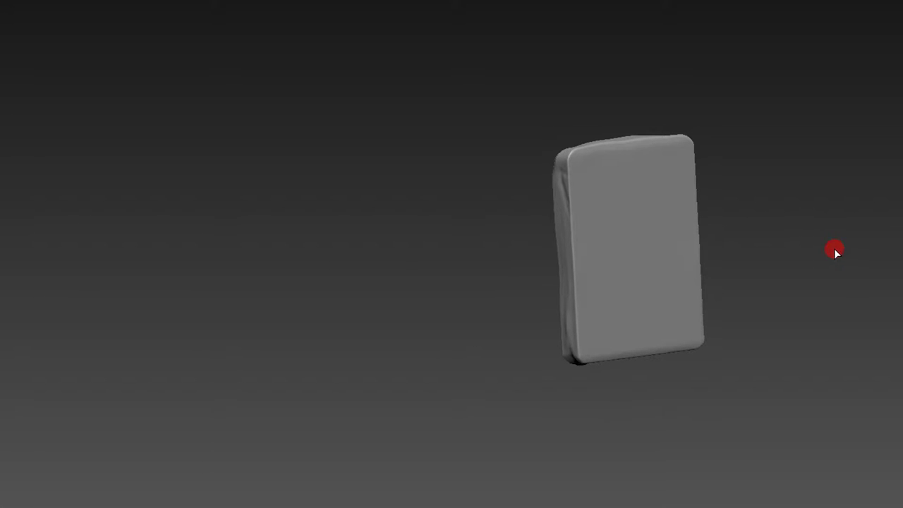
mouse_move(835, 248)
middle_mouse_down("alt")
mouse_move(771, 165)
mouse_move(895, 177)
middle_mouse_up("alt")
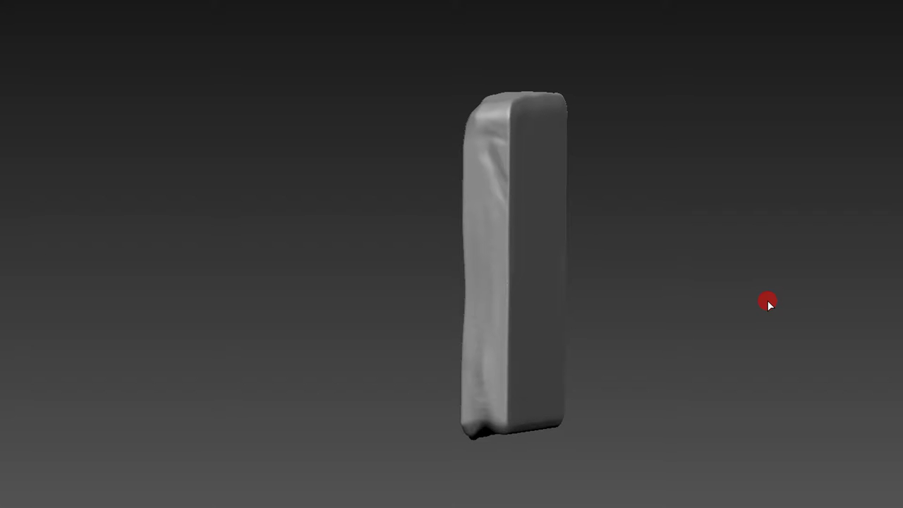
- Zoom in and reshape the cushion's upper-left edge crease into a diagonal ridge
mouse_move(767, 300)
middle_mouse_down("alt")
mouse_move(758, 306)
mouse_move(770, 261)
mouse_move(752, 193)
middle_mouse_up("alt")
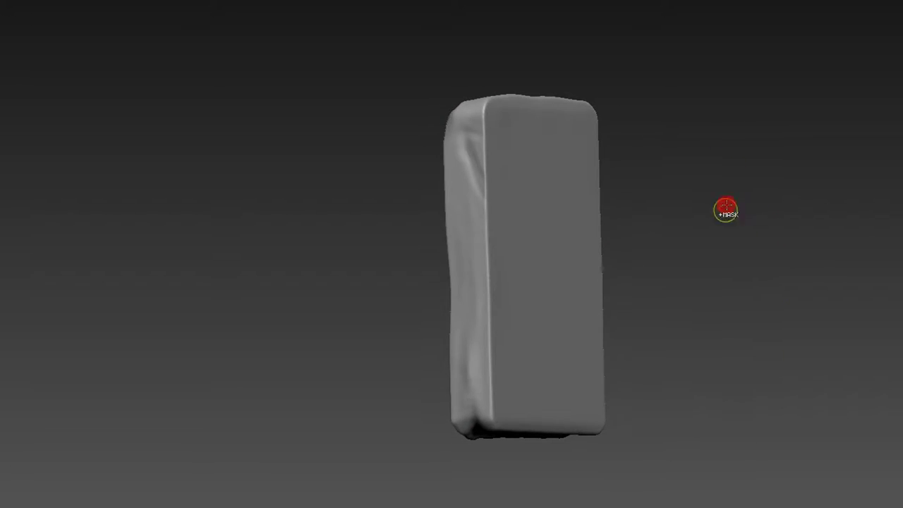
scroll(793, 169, "up", 3)
middle_click_drag(792, 170, 798, 320, "alt")
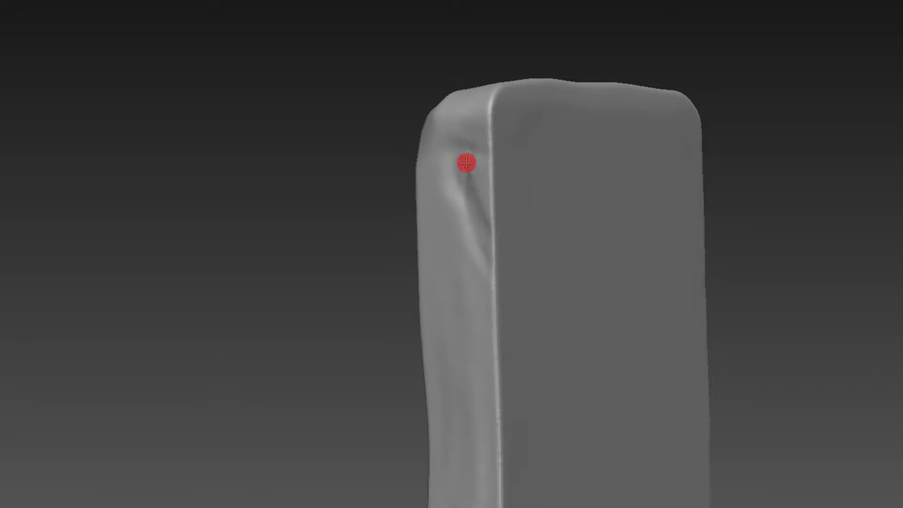
mouse_move(490, 245)
left_mouse_down()
mouse_move(468, 207)
mouse_move(475, 221)
mouse_move(461, 176)
mouse_move(472, 162)
mouse_move(484, 246)
mouse_move(464, 177)
mouse_move(486, 244)
left_mouse_up()
- Deepen the cushion's upper-right edge crease into a dent and review the whole cushion
mouse_move(464, 77)
left_mouse_down()
mouse_move(436, 56)
mouse_move(530, 218)
left_mouse_up()
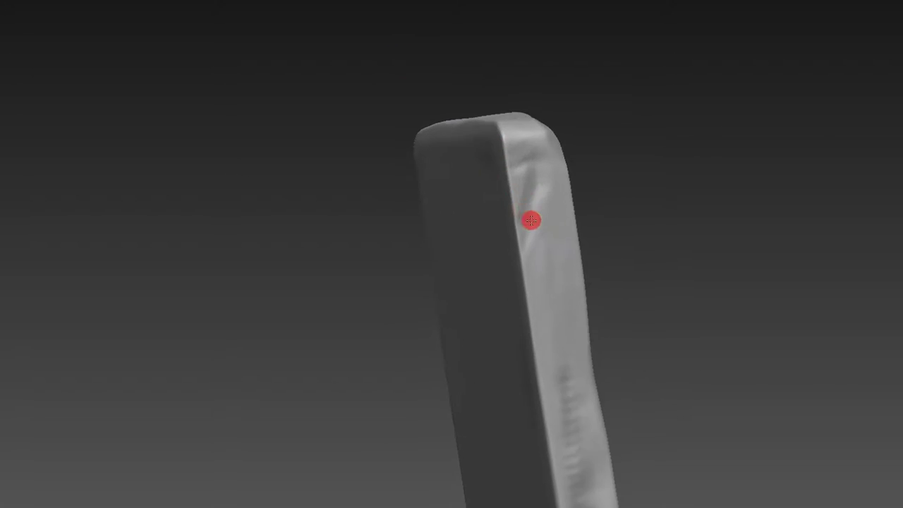
mouse_move(548, 175)
left_mouse_down()
mouse_move(530, 216)
mouse_move(541, 182)
mouse_move(524, 97)
mouse_move(554, 173)
mouse_move(572, 161)
mouse_move(599, 198)
mouse_move(550, 257)
mouse_move(500, 265)
mouse_move(514, 285)
mouse_move(504, 207)
mouse_move(530, 210)
left_mouse_up()
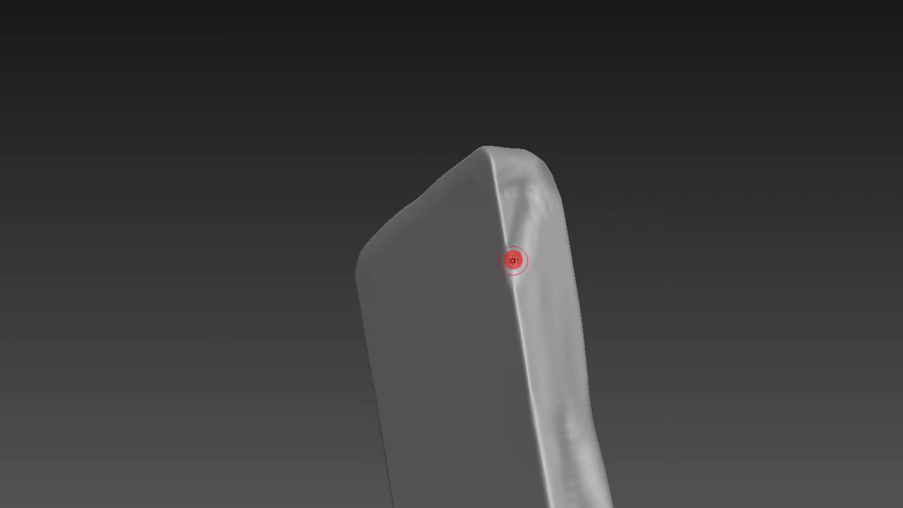
mouse_move(627, 162)
left_mouse_down()
mouse_move(668, 127)
mouse_move(647, 128)
left_mouse_up()
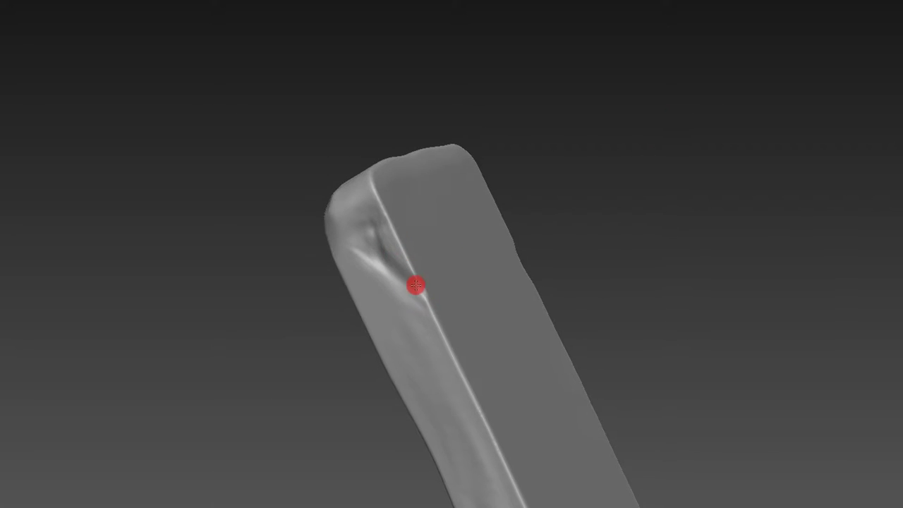
key("f")
mouse_move(524, 161)
left_mouse_down()
mouse_move(562, 115)
mouse_move(615, 159)
mouse_move(566, 117)
mouse_move(556, 82)
left_mouse_up()
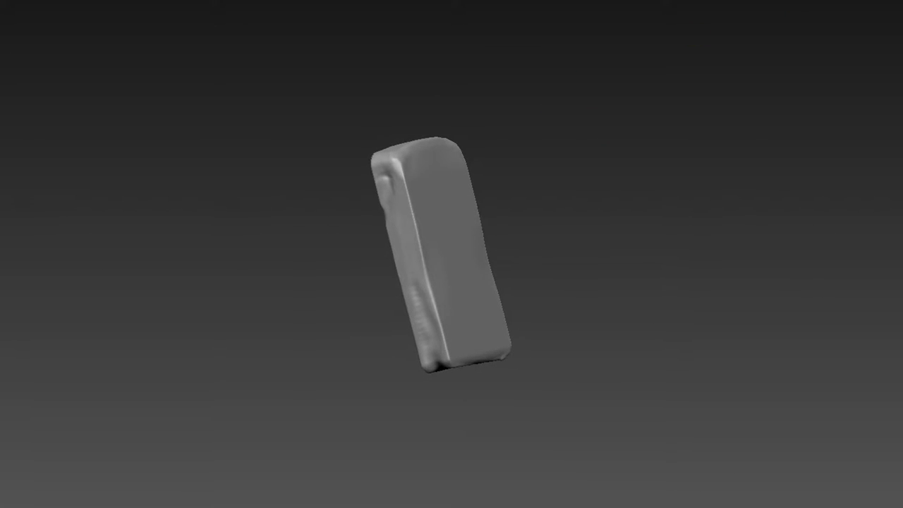
mouse_move(715, 172)
left_mouse_down()
mouse_move(829, 159)
mouse_move(554, 264)
mouse_move(543, 226)
mouse_move(807, 135)
mouse_move(743, 212)
mouse_move(775, 195)
mouse_move(755, 174)
mouse_move(786, 268)
mouse_move(760, 250)
left_mouse_up()
left_click_drag(631, 257, 628, 235)
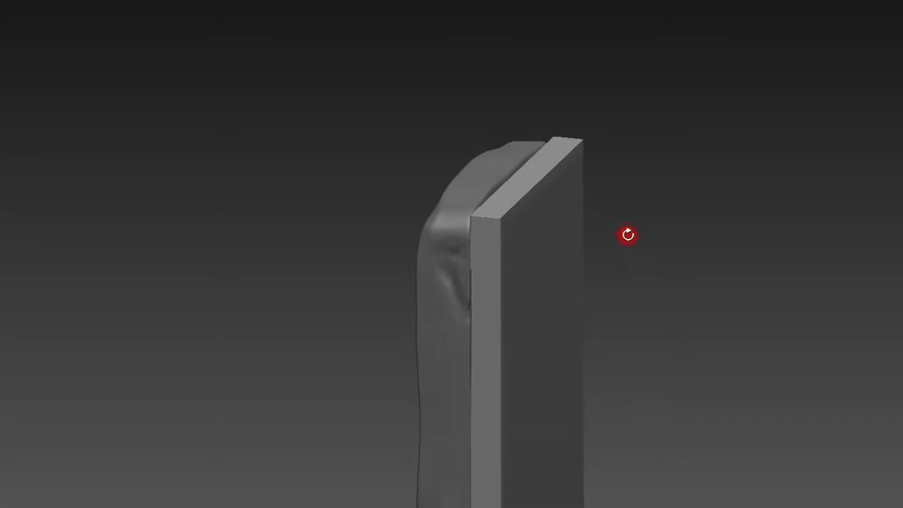
- Pick a new brush and inspect the board's top edge with Polyframe toggled on
key("b")
key("d")
key("s")
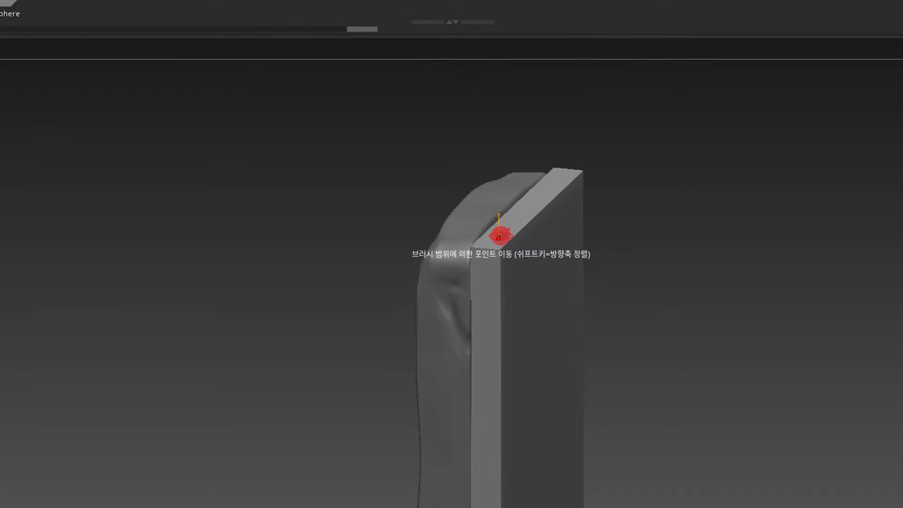
key("shift+f")
mouse_move(479, 249)
right_mouse_down("ctrl")
mouse_move(526, 292)
mouse_move(530, 256)
right_mouse_up("ctrl")
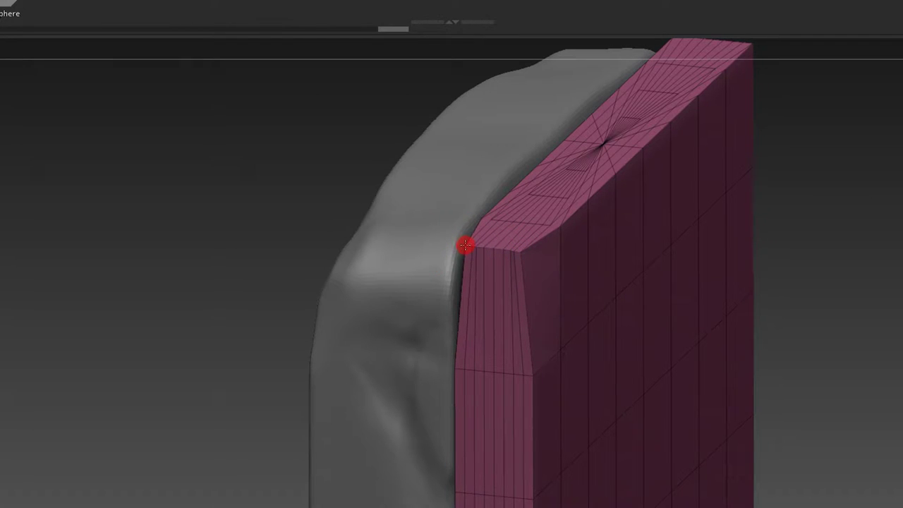
key("shift+f")
mouse_move(652, 169)
left_mouse_down()
mouse_move(690, 228)
mouse_move(677, 258)
mouse_move(779, 206)
mouse_move(727, 289)
mouse_move(565, 208)
mouse_move(569, 262)
mouse_move(529, 242)
mouse_move(526, 263)
left_mouse_up()
- Push the board's edge beside the cushion into a small notch and crease
mouse_move(669, 248)
left_mouse_down()
mouse_move(669, 109)
mouse_move(726, 106)
mouse_move(724, 120)
mouse_move(730, 105)
mouse_move(605, 180)
left_mouse_up()
left_click_drag(439, 400, 401, 400)
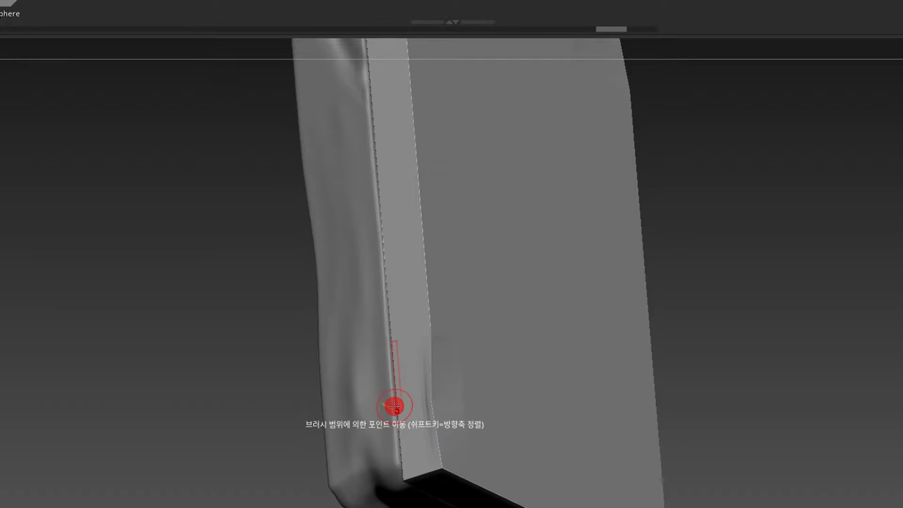
key("shift+f")
key("shift+f")
key("f")
mouse_move(417, 346)
left_mouse_down()
mouse_move(590, 309)
mouse_move(386, 262)
mouse_move(469, 83)
mouse_move(585, 207)
mouse_move(597, 204)
left_mouse_up()
key("shift+f")
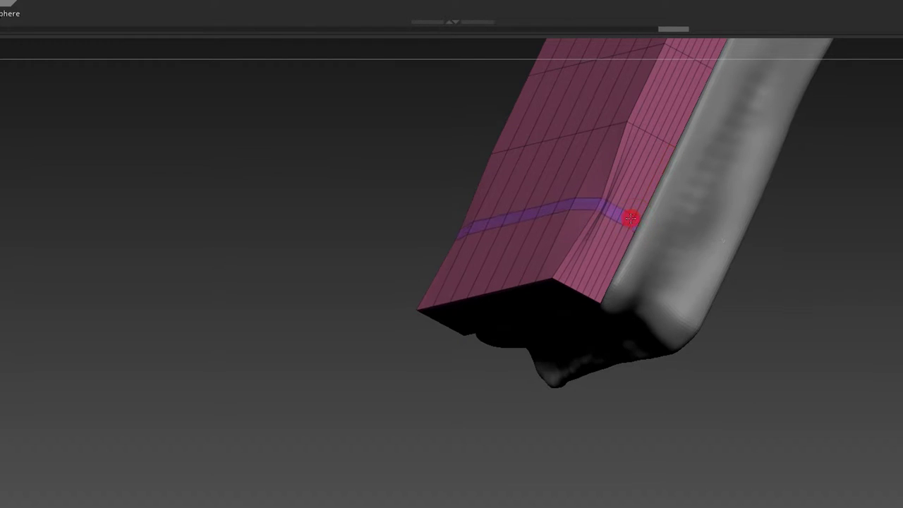
- Bevel the edge loop along the board's bottom with ZModeler and orbit to check it
key("shift+f")
mouse_move(612, 217)
left_mouse_down()
mouse_move(514, 101)
mouse_move(543, 200)
mouse_move(518, 224)
mouse_move(468, 184)
mouse_move(458, 145)
mouse_move(482, 193)
mouse_move(601, 205)
mouse_move(670, 118)
mouse_move(641, 117)
mouse_move(527, 298)
left_mouse_up()
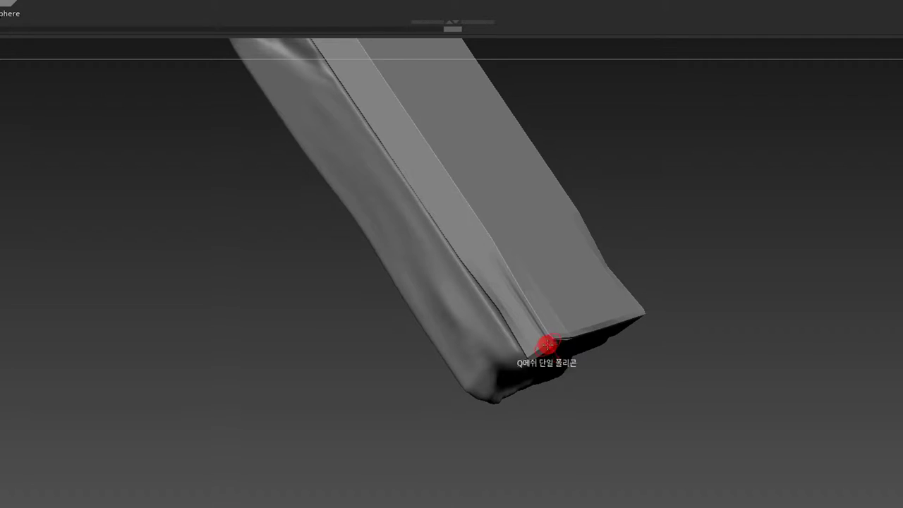
left_click_drag(637, 218, 597, 247)
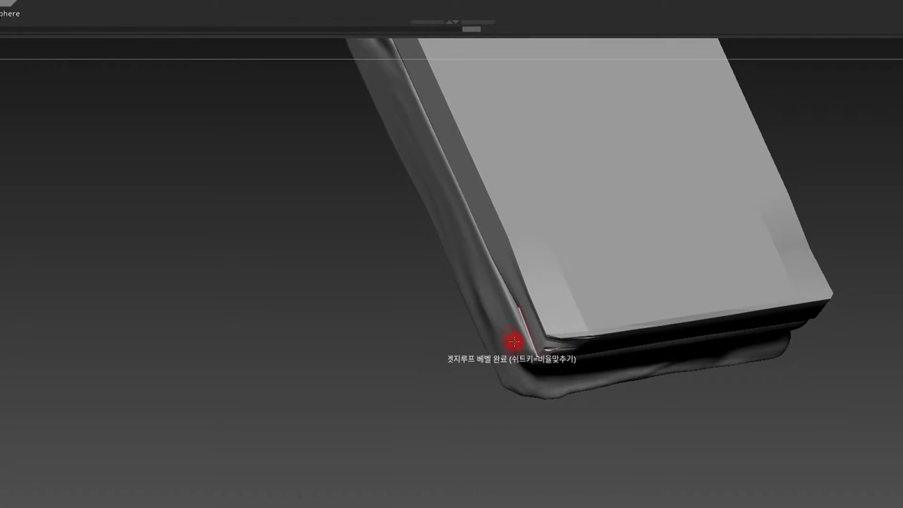
left_click_drag(514, 343, 464, 347)
left_click_drag(577, 379, 574, 348)
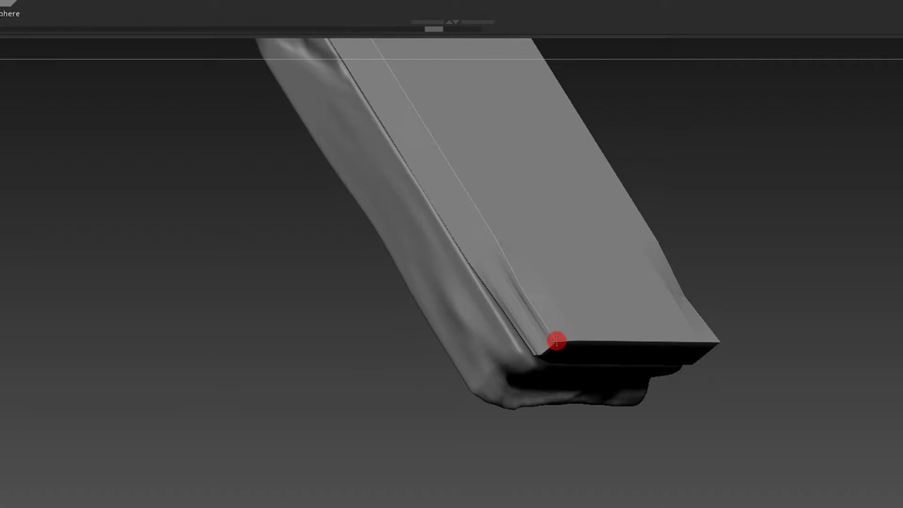
mouse_move(621, 226)
left_mouse_down()
mouse_move(670, 191)
mouse_move(529, 296)
left_mouse_up()
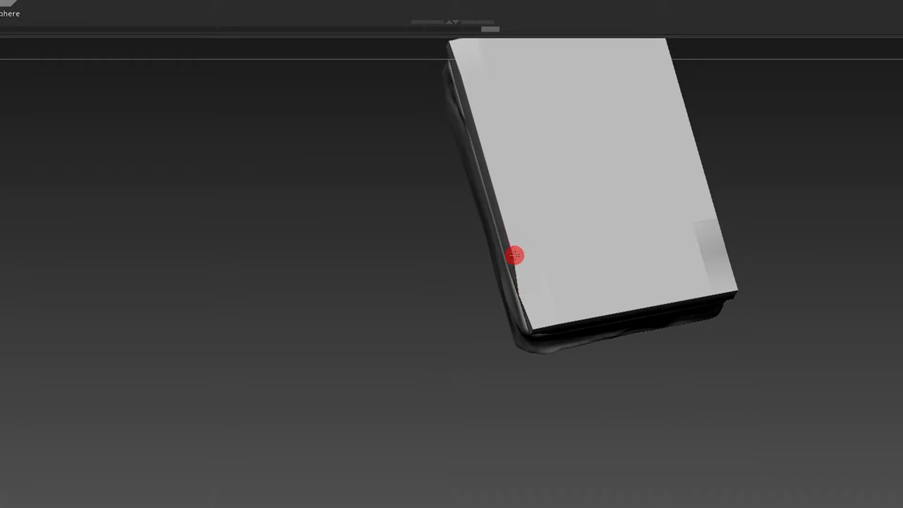
mouse_move(533, 339)
left_mouse_down()
mouse_move(555, 383)
mouse_move(569, 385)
mouse_move(543, 375)
left_mouse_up()
mouse_move(591, 357)
left_mouse_down()
mouse_move(609, 385)
mouse_move(599, 428)
mouse_move(592, 424)
left_mouse_up()
left_click_drag(621, 367, 638, 497)
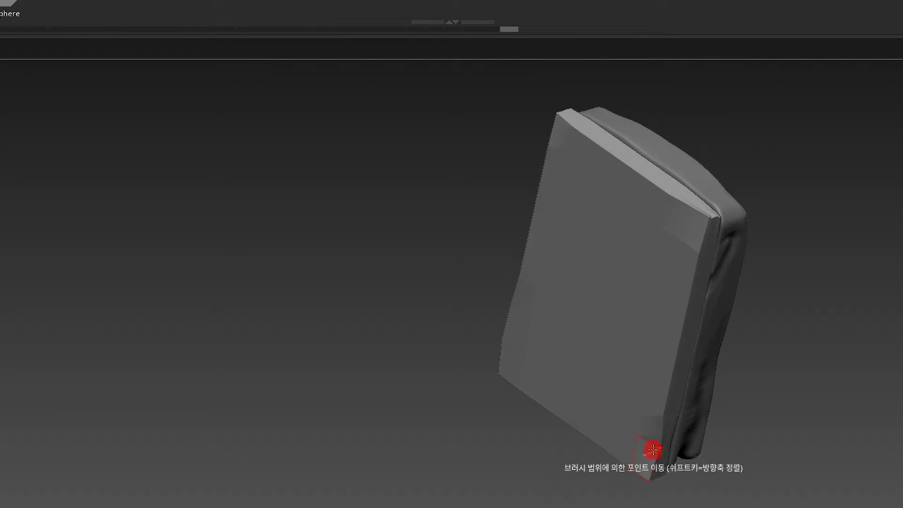
mouse_move(655, 468)
left_mouse_down()
mouse_move(661, 436)
mouse_move(699, 427)
mouse_move(679, 489)
mouse_move(654, 463)
mouse_move(696, 439)
mouse_move(682, 444)
mouse_move(668, 473)
mouse_move(695, 318)
mouse_move(715, 382)
mouse_move(662, 388)
mouse_move(698, 345)
mouse_move(668, 422)
mouse_move(567, 417)
mouse_move(607, 417)
mouse_move(671, 359)
mouse_move(548, 268)
mouse_move(456, 391)
mouse_move(639, 402)
mouse_move(676, 369)
mouse_move(692, 318)
mouse_move(887, 211)
left_mouse_up()
key("shift+f")
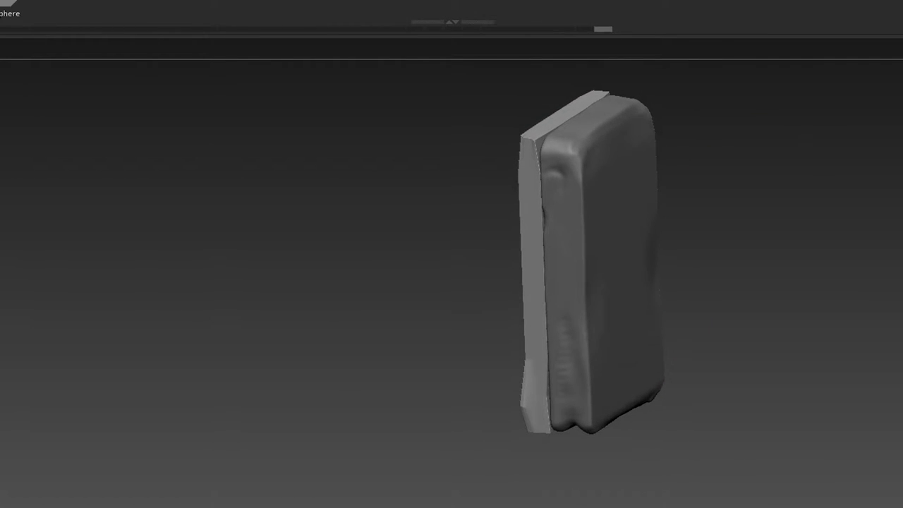
left_click_drag(893, 142, 900, 120)
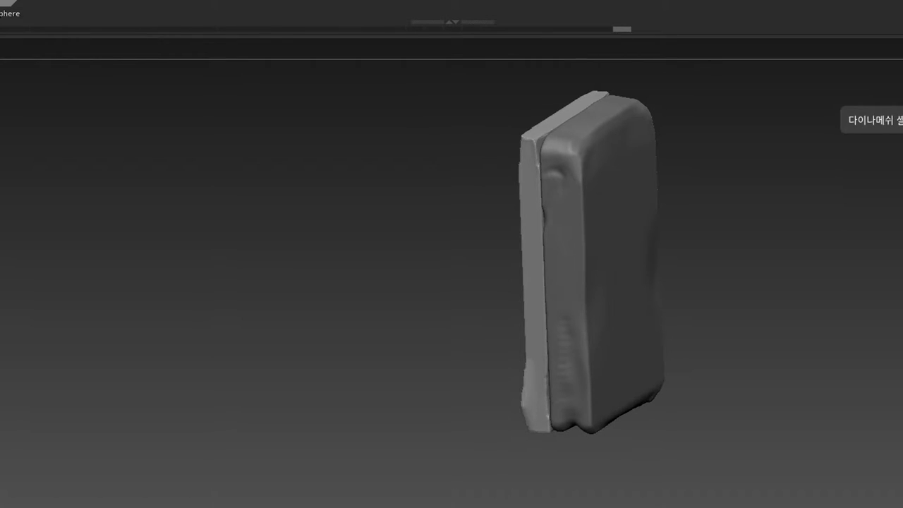
mouse_move(734, 183)
left_mouse_down("alt")
mouse_move(805, 227)
mouse_move(861, 206)
left_mouse_up("alt")
mouse_move(863, 207)
left_mouse_down()
mouse_move(792, 235)
mouse_move(778, 195)
mouse_move(758, 214)
left_mouse_up()
key("b")
- Try the Magnify brush and another brush, zooming in on the board's top corner
left_click(532, 322)
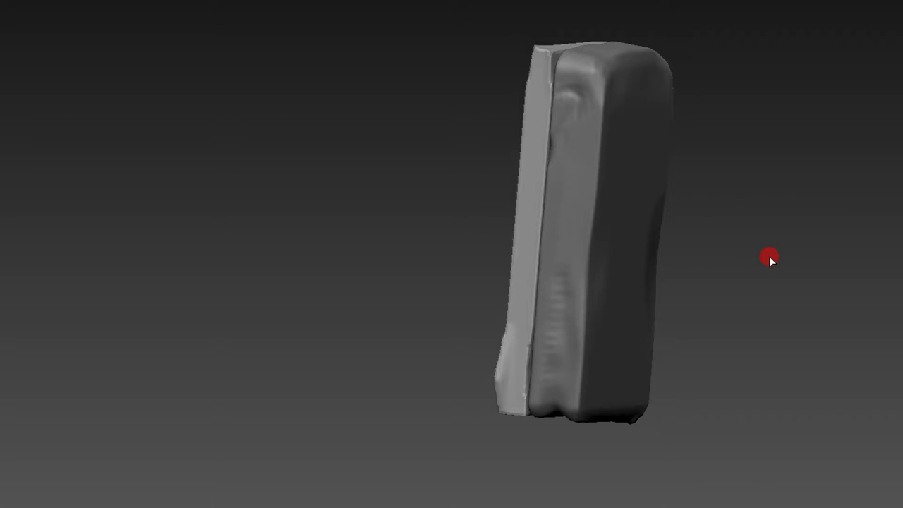
mouse_move(769, 257)
left_mouse_down()
mouse_move(708, 163)
mouse_move(670, 143)
mouse_move(484, 92)
left_mouse_up()
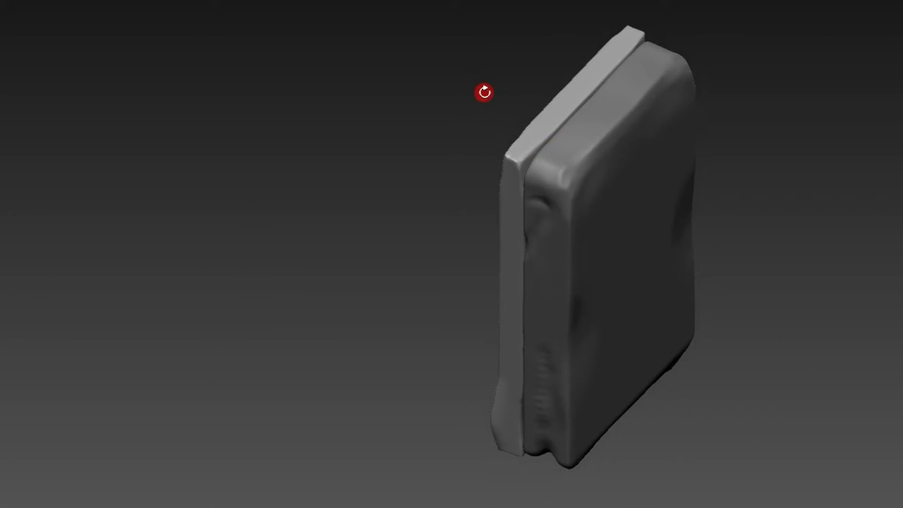
key("b")
left_click(550, 139)
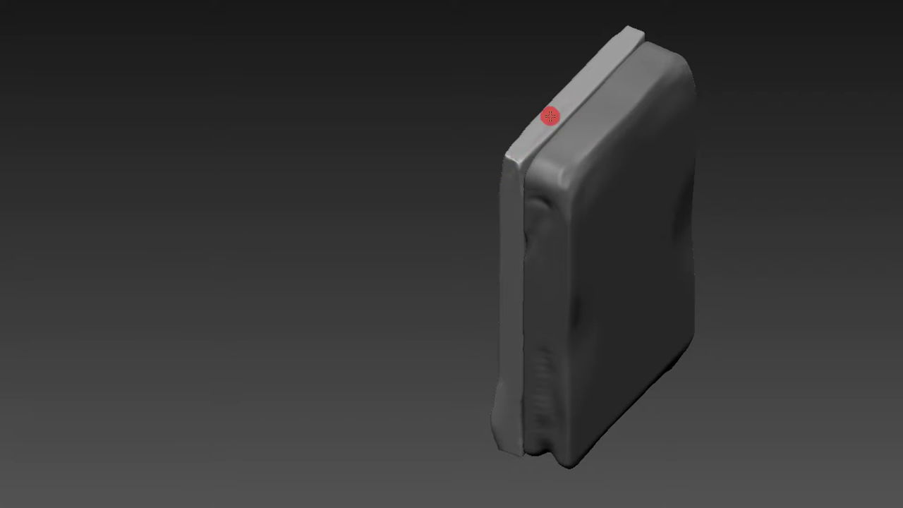
mouse_move(500, 157)
right_mouse_down()
mouse_move(516, 137)
mouse_move(605, 134)
mouse_move(544, 125)
right_mouse_up()
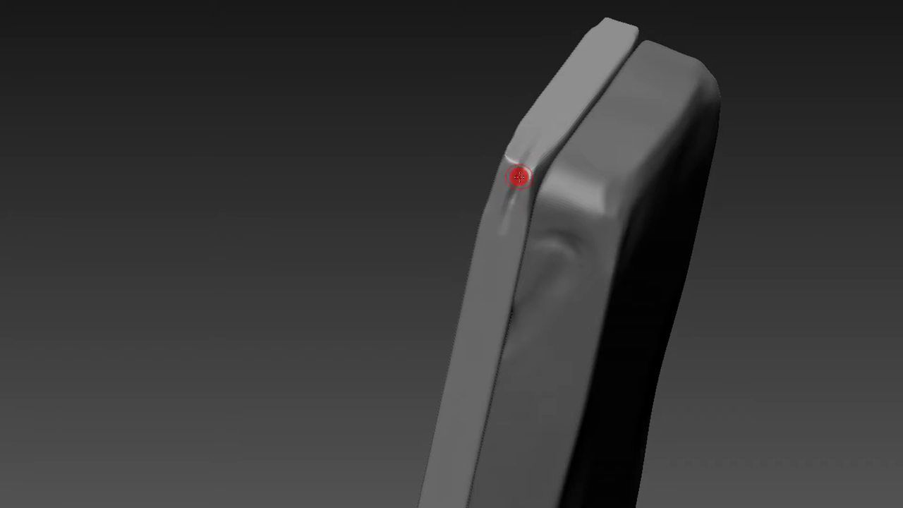
- Dent the board's edge groove below the top corner with the Pinch brush
key("b")
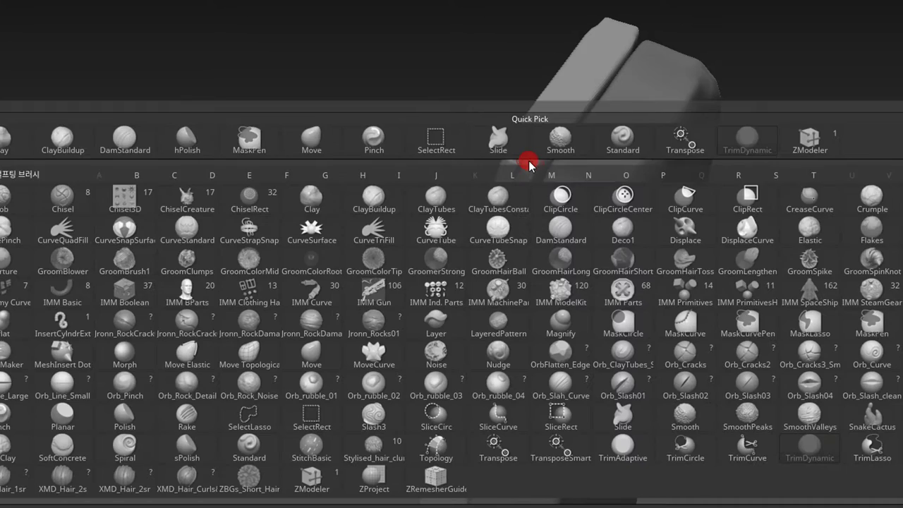
left_click(525, 173)
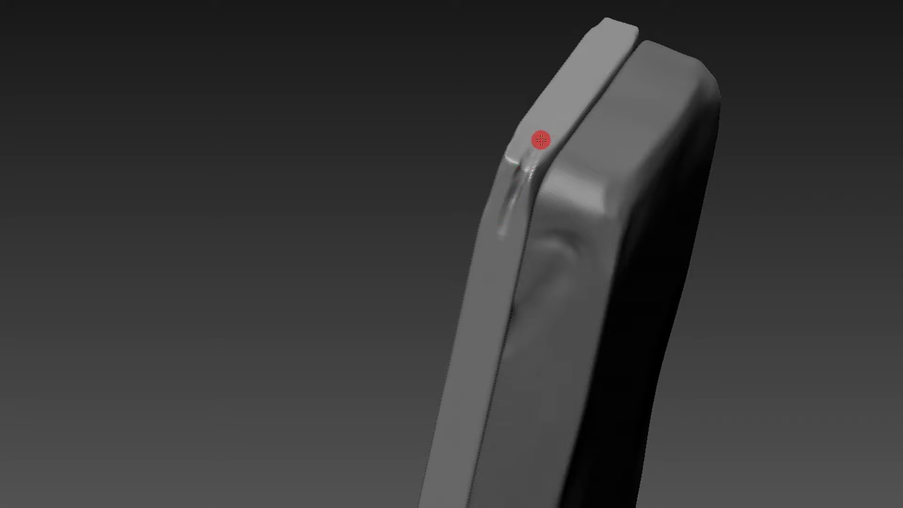
mouse_move(542, 139)
left_mouse_down()
mouse_move(502, 207)
mouse_move(485, 283)
left_mouse_up()
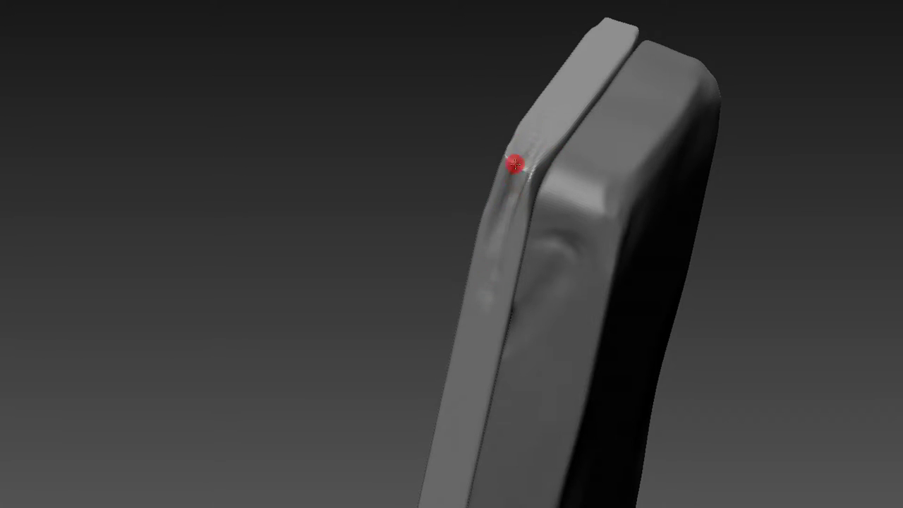
left_click_drag(504, 155, 497, 125)
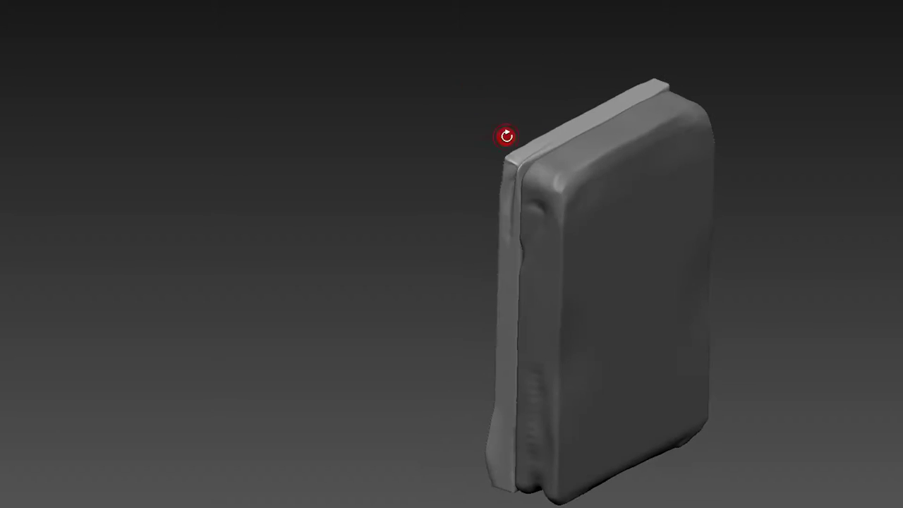
mouse_move(518, 166)
left_mouse_down()
mouse_move(527, 111)
mouse_move(501, 115)
mouse_move(544, 156)
mouse_move(541, 170)
left_mouse_up()
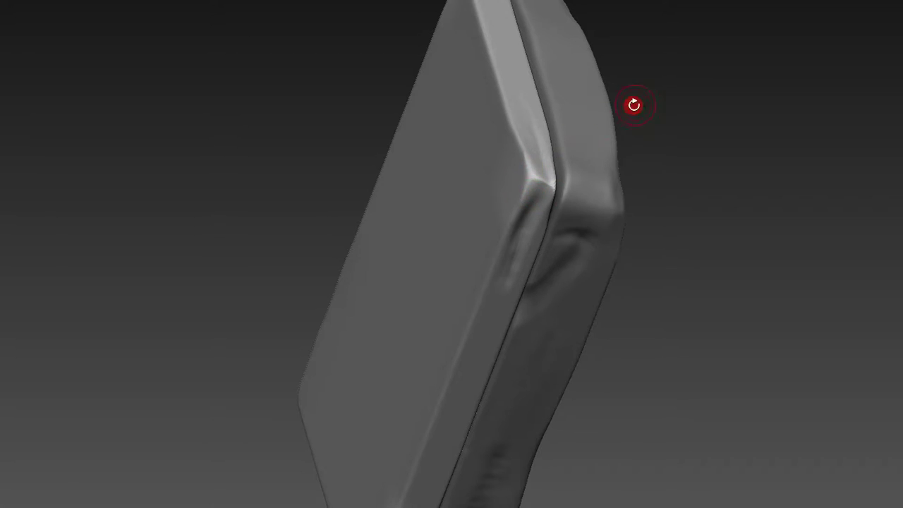
left_click_drag(626, 108, 537, 141)
- Set Draw Size to 46 and orbit the model toward the viewer
key("b")
key("Escape")
mouse_move(537, 211)
left_mouse_down()
mouse_move(486, 78)
mouse_move(528, 206)
mouse_move(514, 184)
left_mouse_up()
key("b")
key("Escape")
key("s")
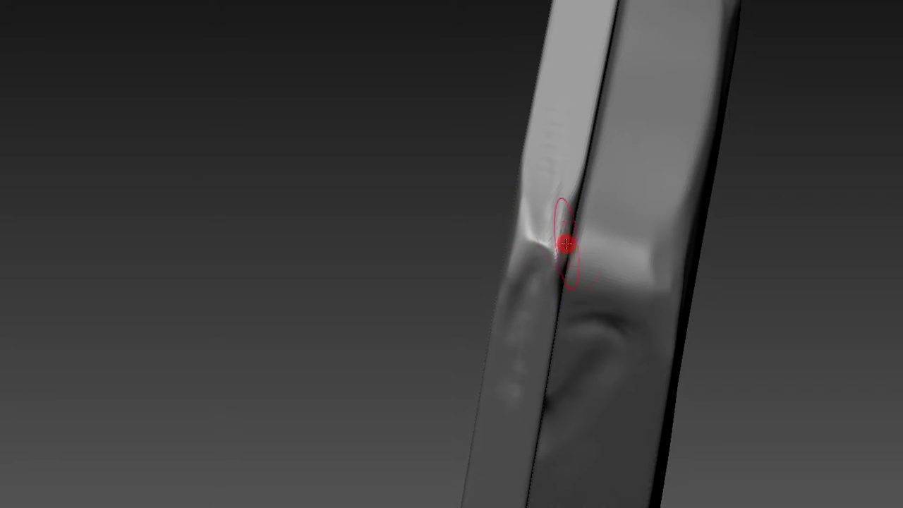
left_click_drag(752, 151, 694, 151)
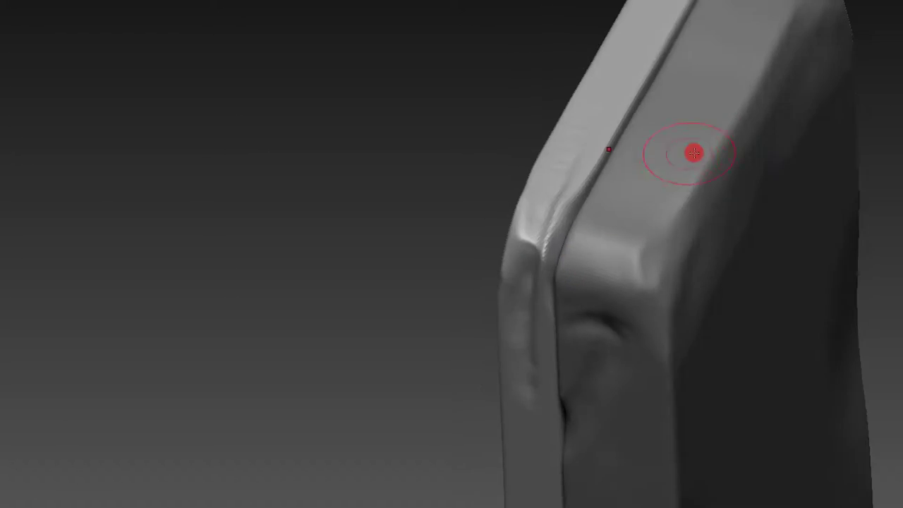
- Pinch the crease between board and cushion, adding wrinkles along it
key("b")
key("p")
key("i")
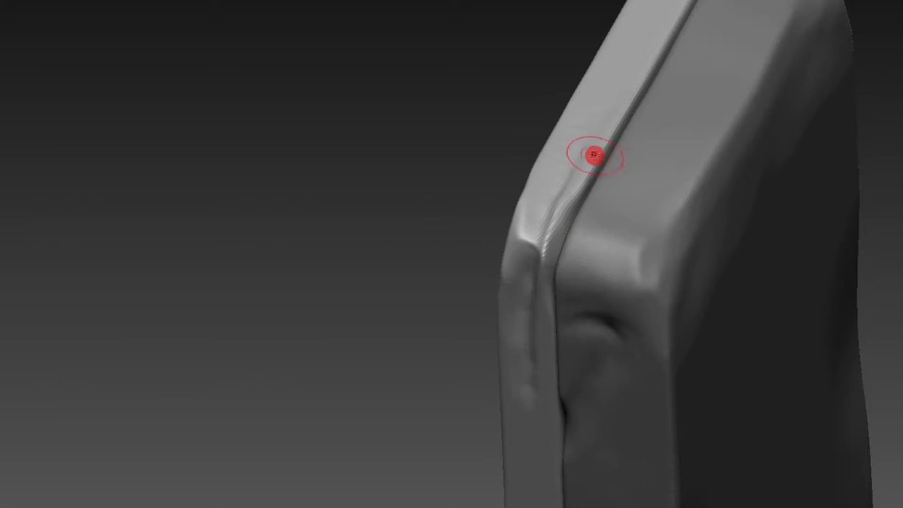
left_click_drag(609, 143, 636, 93)
mouse_move(585, 186)
right_mouse_down()
mouse_move(550, 49)
mouse_move(583, 146)
right_mouse_up()
right_click_drag(611, 181, 622, 199)
left_click_drag(642, 131, 587, 240)
mouse_move(573, 151)
right_mouse_down()
mouse_move(548, 145)
mouse_move(569, 205)
right_mouse_up()
mouse_move(574, 224)
left_mouse_down()
mouse_move(591, 200)
mouse_move(557, 285)
left_mouse_up()
mouse_move(572, 225)
left_mouse_down()
mouse_move(580, 188)
mouse_move(545, 297)
mouse_move(625, 95)
mouse_move(579, 236)
mouse_move(566, 264)
mouse_move(645, 58)
mouse_move(615, 109)
mouse_move(554, 306)
left_mouse_up()
- Sculpt fresh wrinkles down the crease and smooth and round the board's top-edge strip
mouse_move(541, 148)
left_mouse_down()
mouse_move(527, 233)
mouse_move(638, 123)
left_mouse_up()
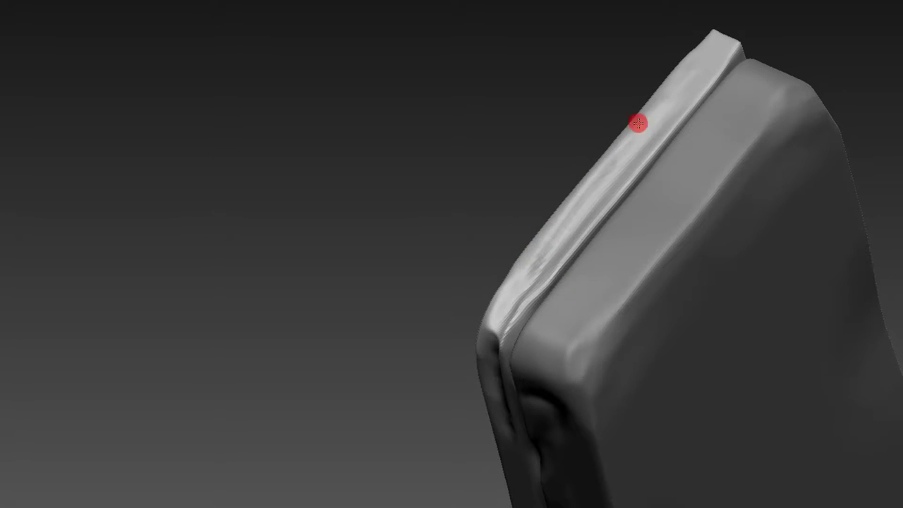
mouse_move(692, 55)
left_mouse_down()
mouse_move(540, 266)
mouse_move(635, 137)
mouse_move(511, 292)
mouse_move(505, 278)
left_mouse_up()
mouse_move(600, 131)
left_mouse_down()
mouse_move(601, 94)
mouse_move(577, 95)
mouse_move(581, 114)
mouse_move(591, 106)
left_mouse_up()
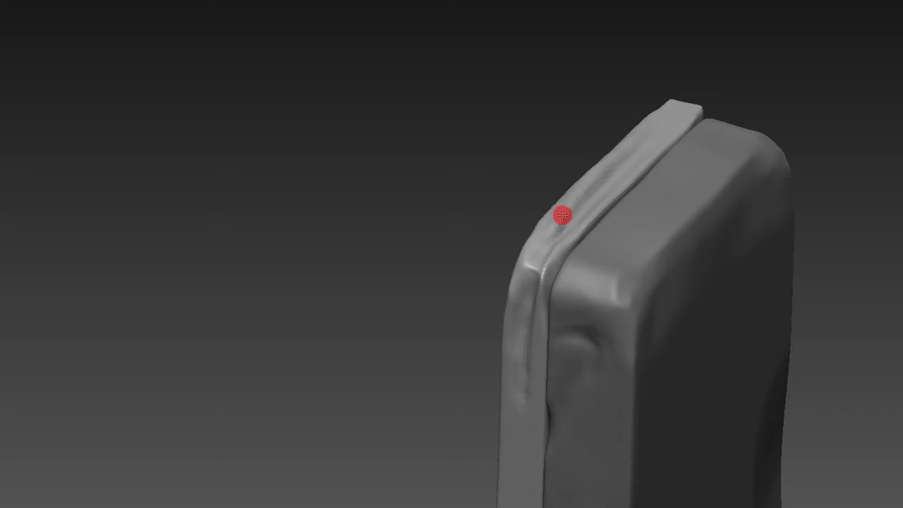
left_click_drag(526, 244, 528, 197)
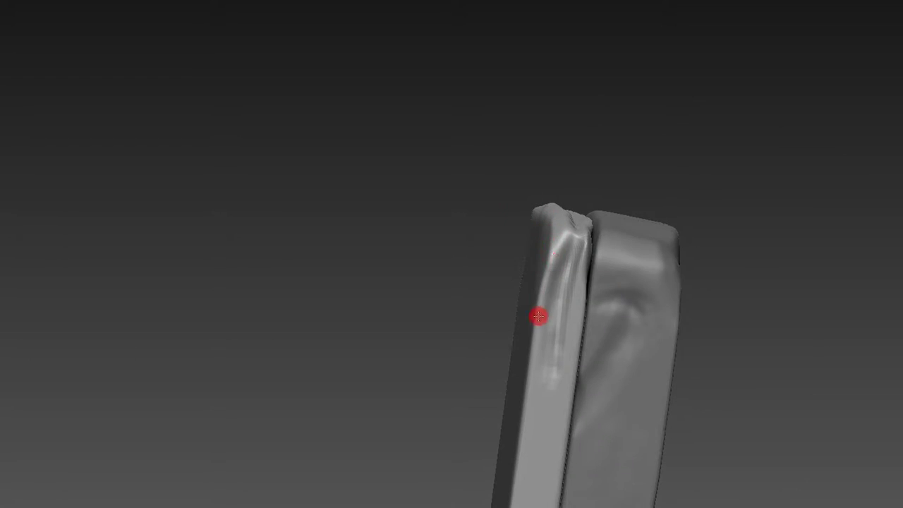
mouse_move(508, 318)
left_mouse_down()
mouse_move(463, 262)
mouse_move(494, 170)
mouse_move(515, 171)
mouse_move(560, 221)
left_mouse_up()
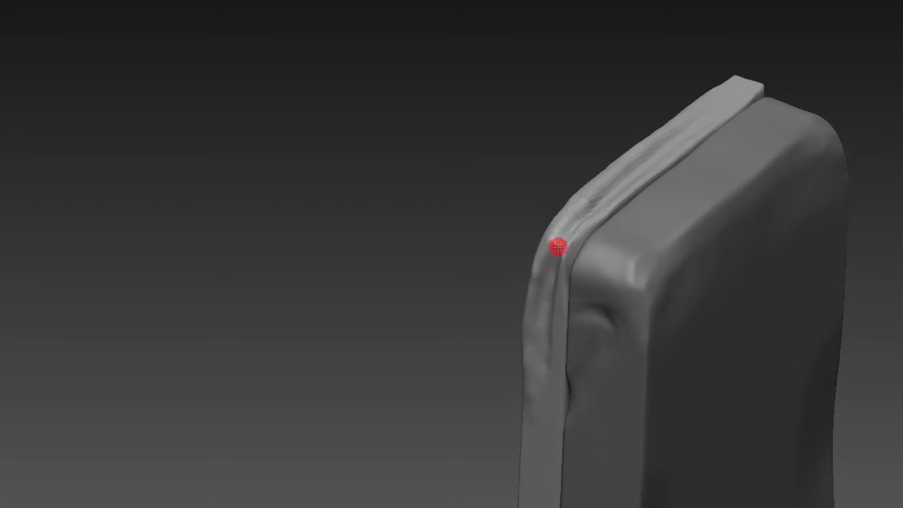
mouse_move(562, 243)
left_mouse_down()
mouse_move(559, 249)
mouse_move(597, 173)
left_mouse_up()
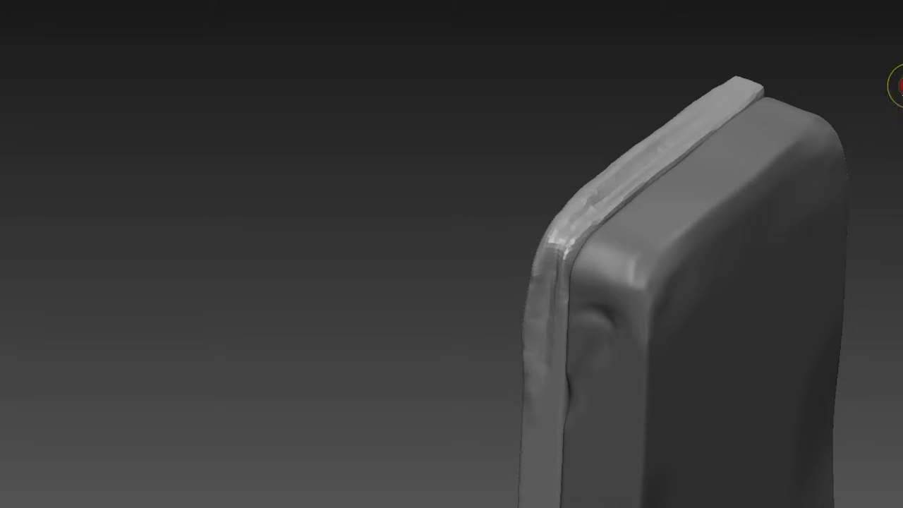
left_click_drag(573, 206, 650, 154)
left_click_drag(676, 164, 742, 156)
left_click_drag(564, 233, 705, 120)
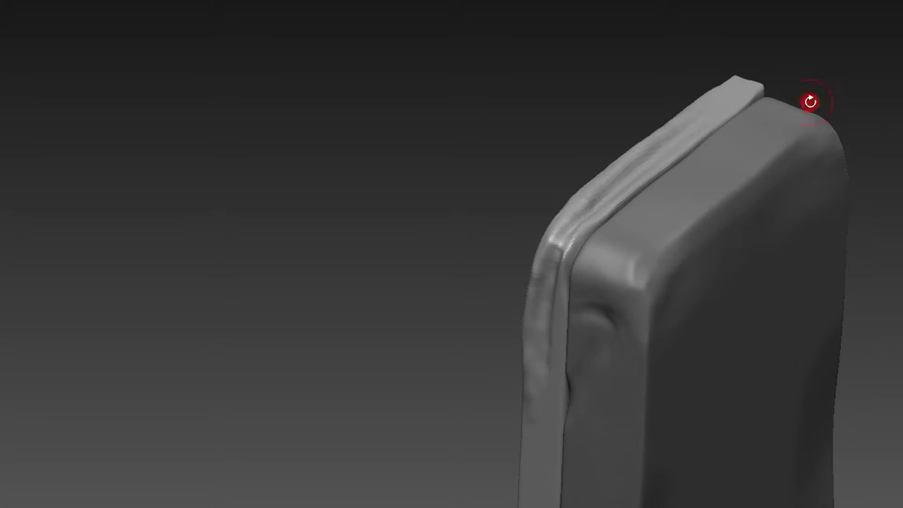
mouse_move(523, 243)
left_mouse_down()
mouse_move(579, 258)
mouse_move(564, 238)
left_mouse_up()
- Pick a sculpting brush and stroke up along the board's edge
key("b")
left_click(562, 242)
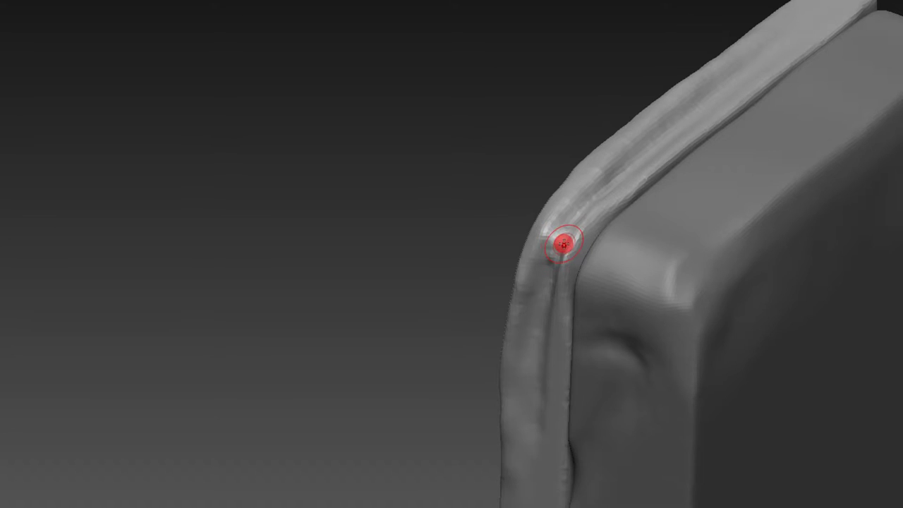
left_click_drag(562, 244, 565, 228)
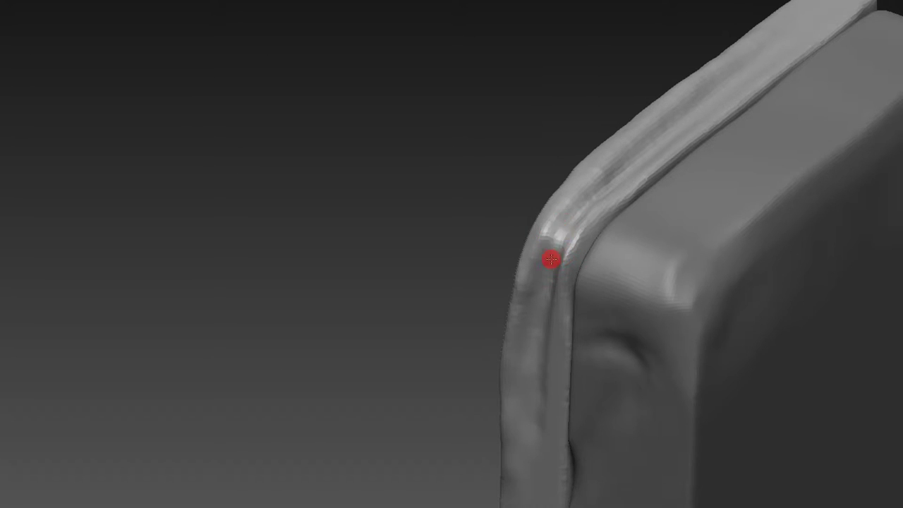
left_click_drag(530, 204, 550, 215)
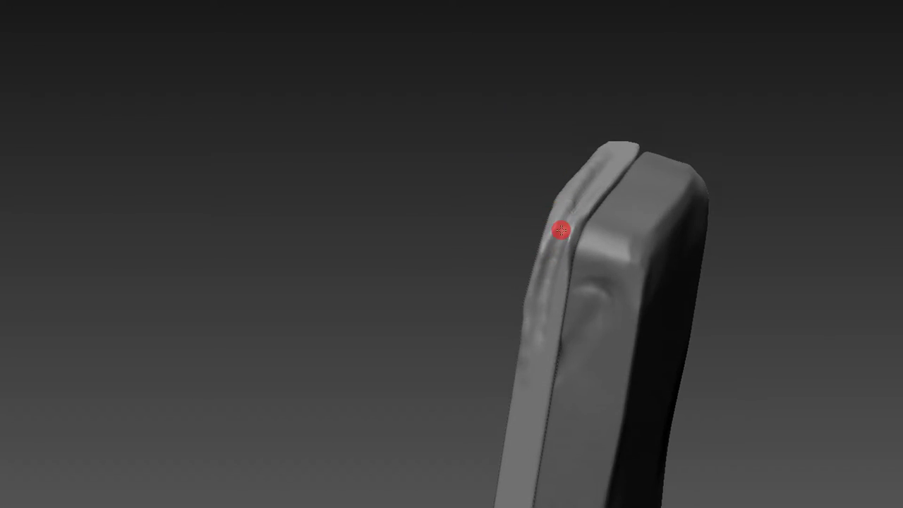
- Raise and build up a ridge along the board's edge with another brush
key("b")
left_click(564, 246)
mouse_move(572, 246)
left_mouse_down()
mouse_move(569, 219)
mouse_move(621, 134)
left_mouse_up()
left_click_drag(564, 162, 566, 151)
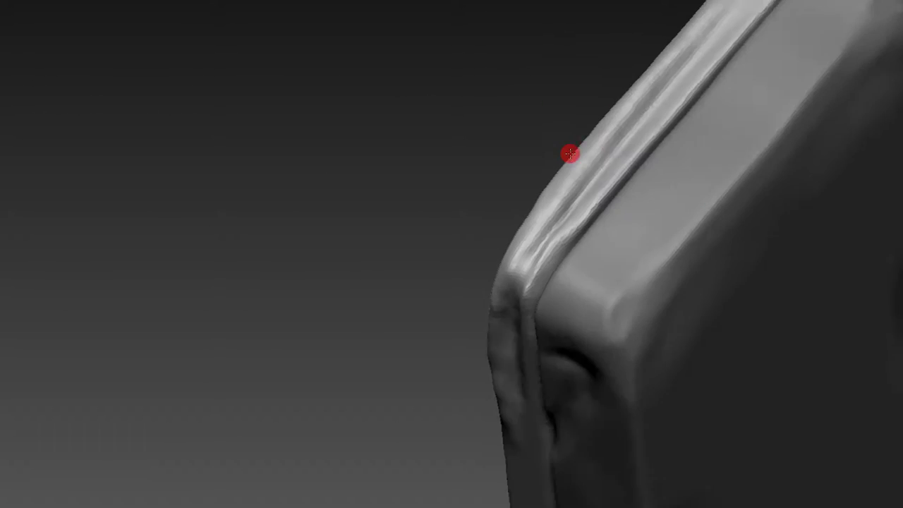
mouse_move(631, 113)
left_mouse_down()
mouse_move(597, 180)
mouse_move(631, 121)
left_mouse_up()
mouse_move(564, 124)
left_mouse_down()
mouse_move(566, 145)
mouse_move(560, 109)
mouse_move(628, 117)
left_mouse_up()
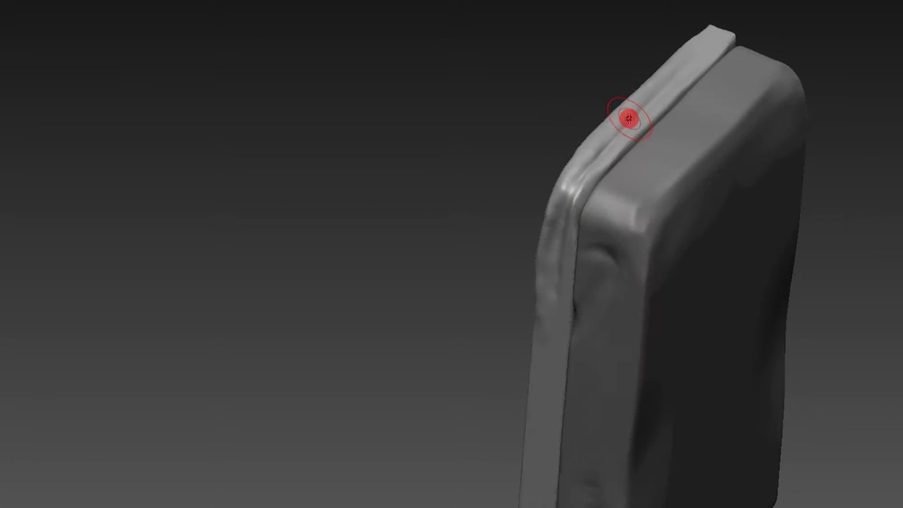
left_click_drag(684, 66, 575, 208)
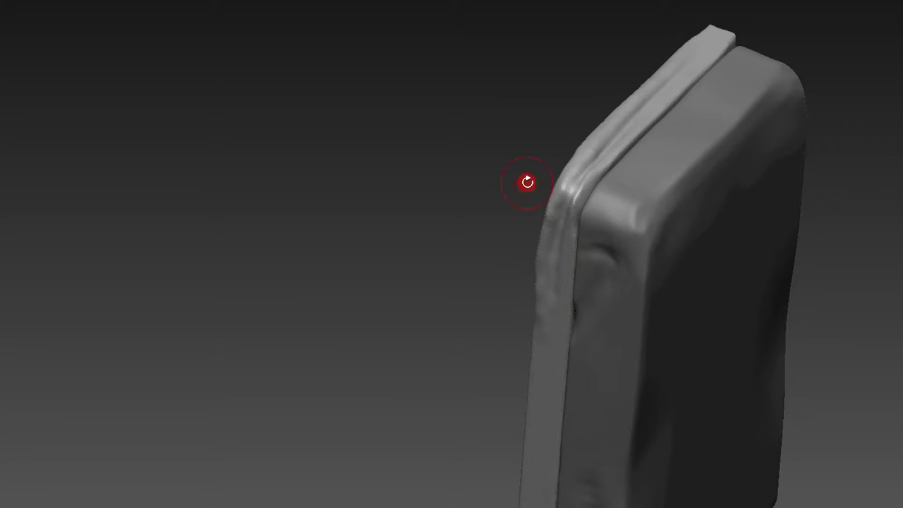
- Press a mark into the board's front face and inspect the side and top rim
left_click_drag(528, 183, 608, 237)
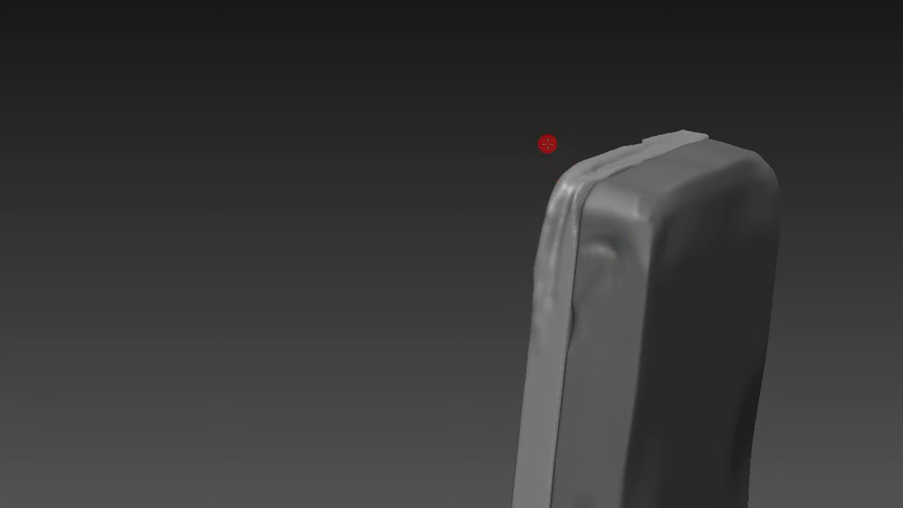
left_click_drag(548, 143, 617, 233)
left_click(626, 262)
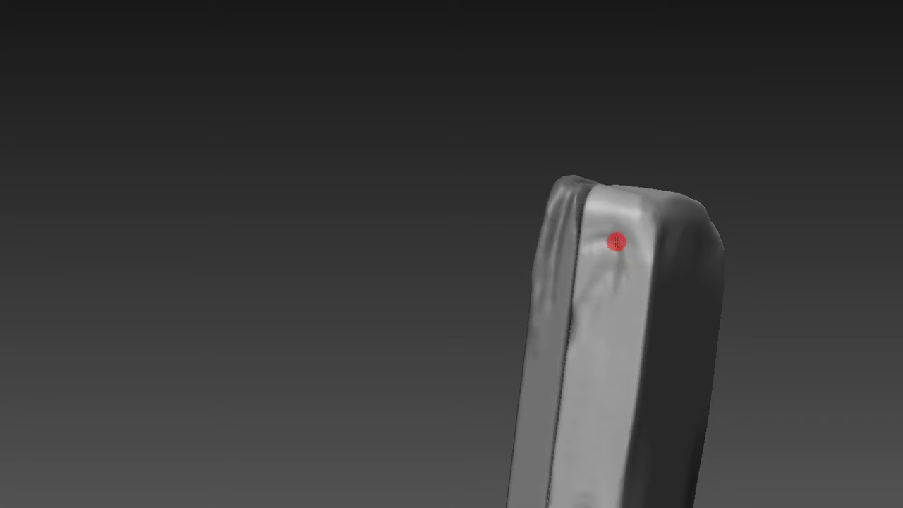
left_click_drag(550, 238, 556, 257)
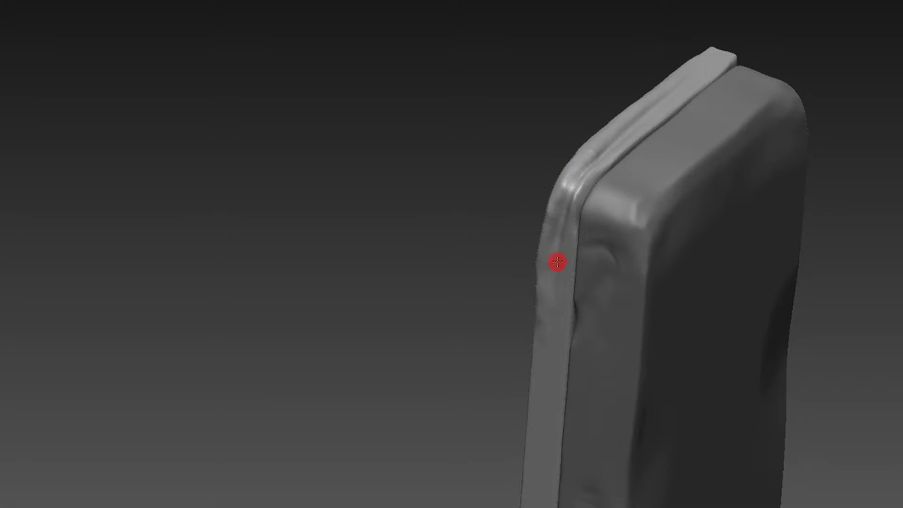
mouse_move(537, 164)
left_mouse_down()
mouse_move(526, 132)
mouse_move(526, 149)
mouse_move(543, 78)
mouse_move(581, 154)
left_mouse_up()
key("b")
left_click(615, 256)
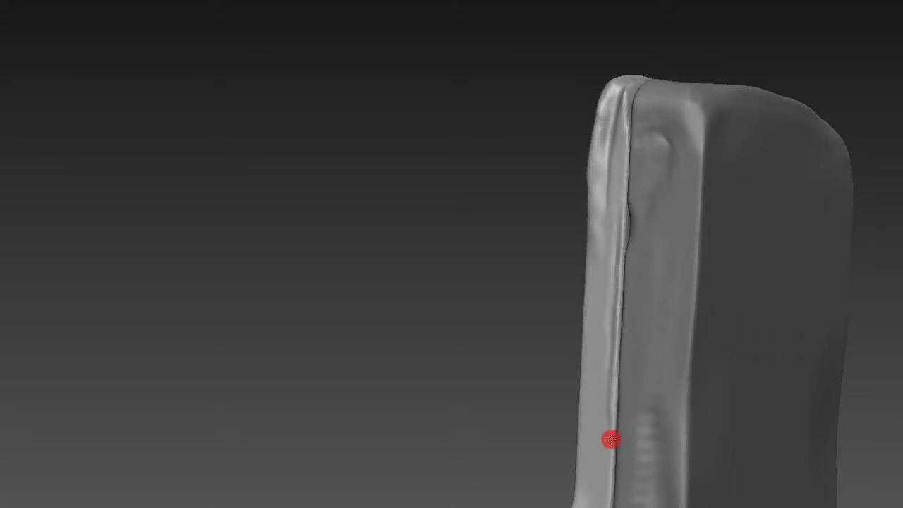
- Orbit and zoom in to inspect the pinched fold near the side edge's lower corner
left_click_drag(516, 266, 615, 224)
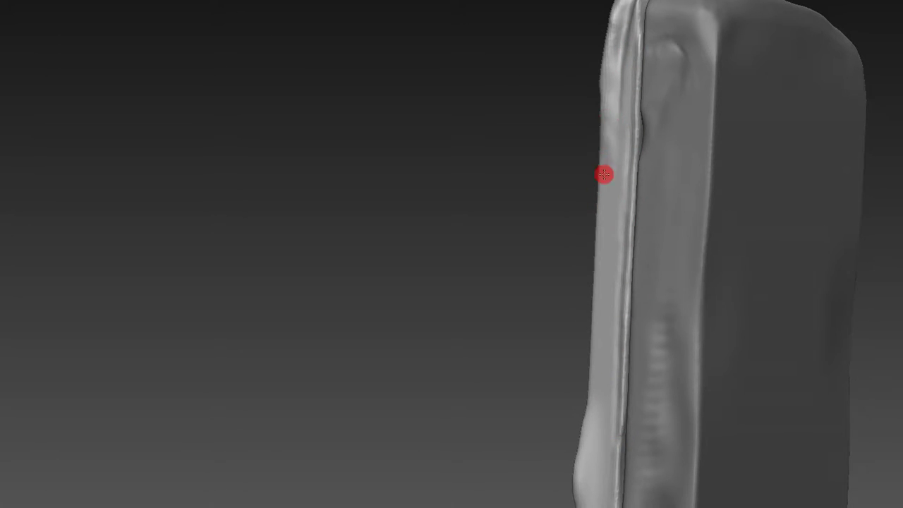
mouse_move(582, 260)
middle_mouse_down()
mouse_move(563, 181)
mouse_move(588, 129)
middle_mouse_up()
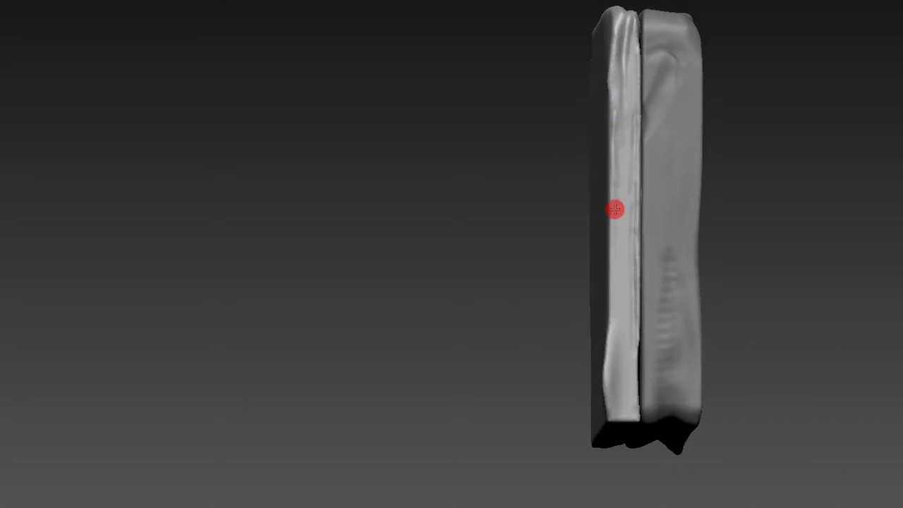
mouse_move(610, 191)
middle_mouse_down()
mouse_move(563, 176)
mouse_move(616, 113)
middle_mouse_up()
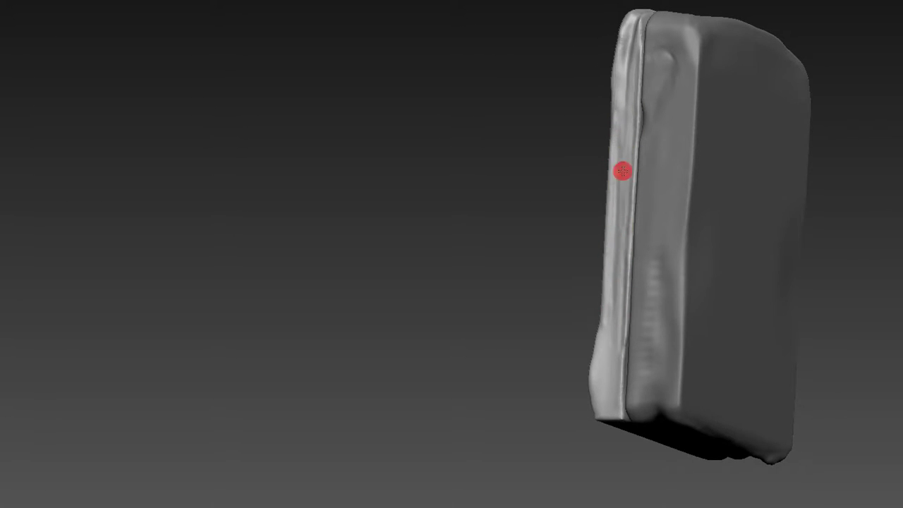
middle_click_drag(623, 171, 539, 158)
mouse_move(560, 207)
middle_mouse_down()
mouse_move(535, 258)
mouse_move(536, 177)
middle_mouse_up()
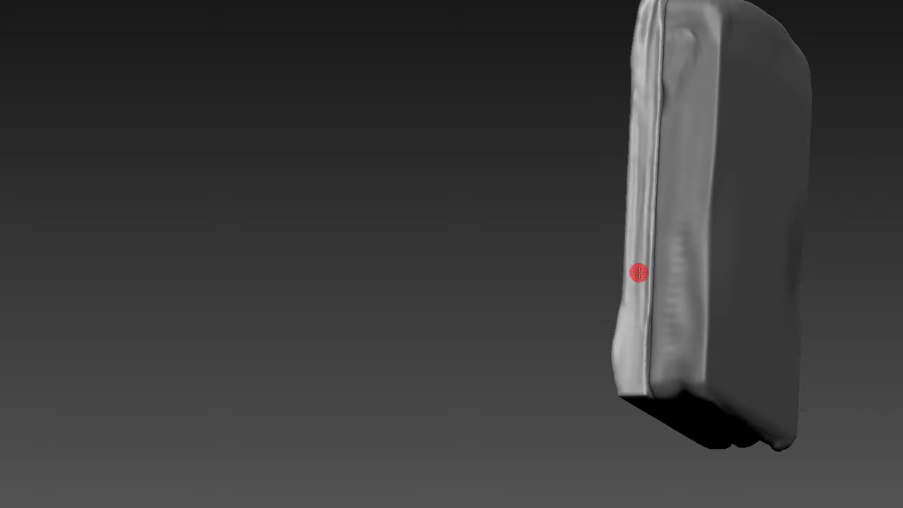
middle_click_drag(613, 272, 631, 192)
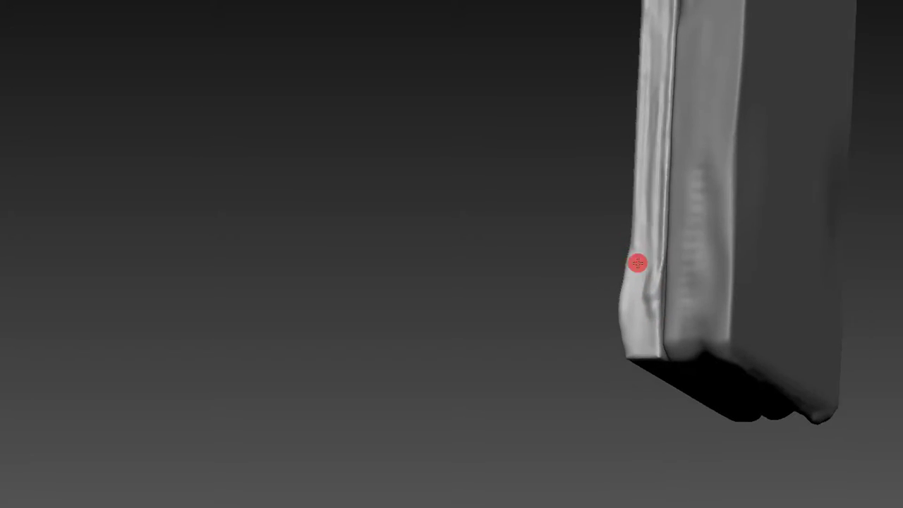
middle_click_drag(649, 293, 638, 254)
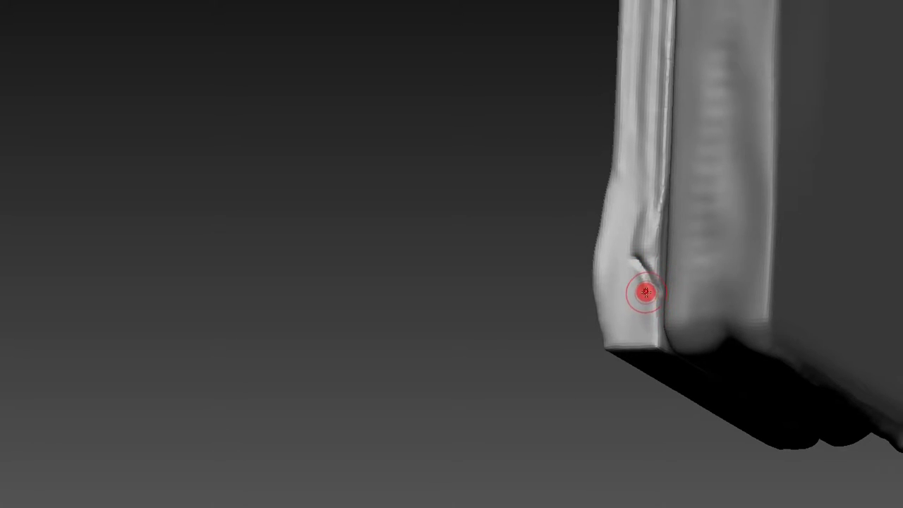
- Switch to the B-C-T brush and deepen the crease at the cushion's lower corner
key("b")
key("c")
key("t")
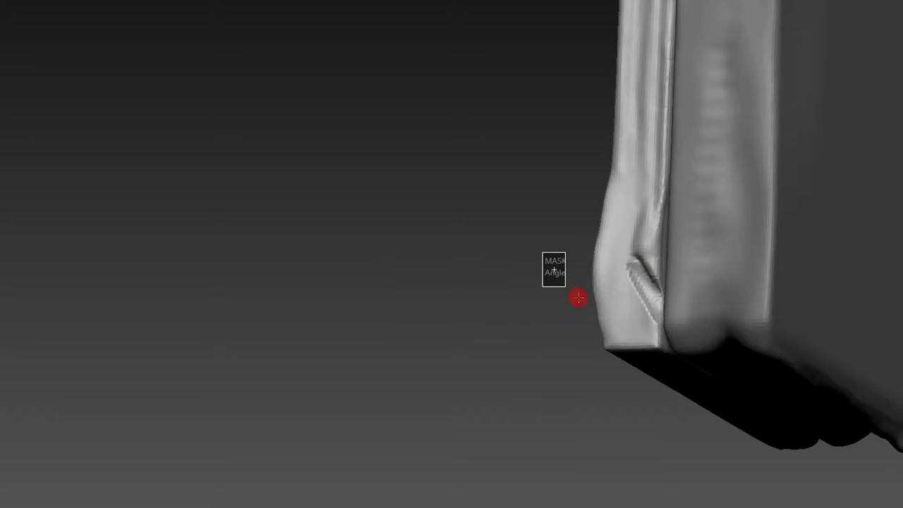
key("b")
key("c")
key("t")
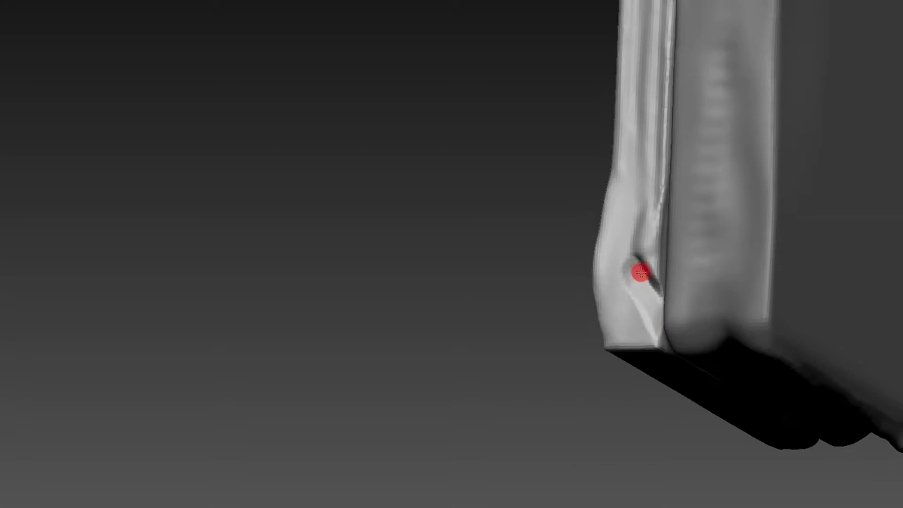
mouse_move(593, 259)
left_mouse_down()
mouse_move(648, 267)
mouse_move(636, 262)
left_mouse_up()
mouse_move(609, 239)
left_mouse_down()
mouse_move(631, 247)
mouse_move(638, 299)
left_mouse_up()
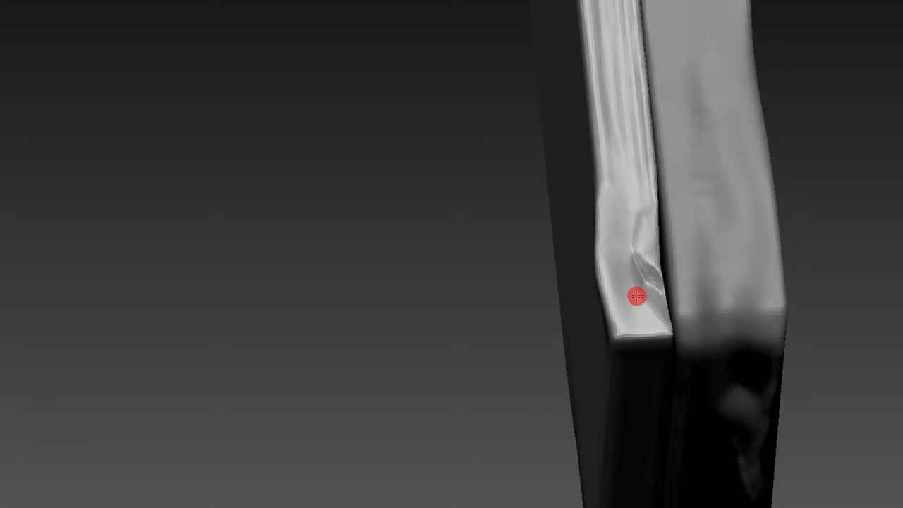
mouse_move(537, 265)
left_mouse_down()
mouse_move(510, 292)
mouse_move(401, 220)
mouse_move(426, 262)
left_mouse_up()
- Switch to GroomHairBall and sculpt along the cushion's lower-left edge
key("b")
left_click(463, 267)
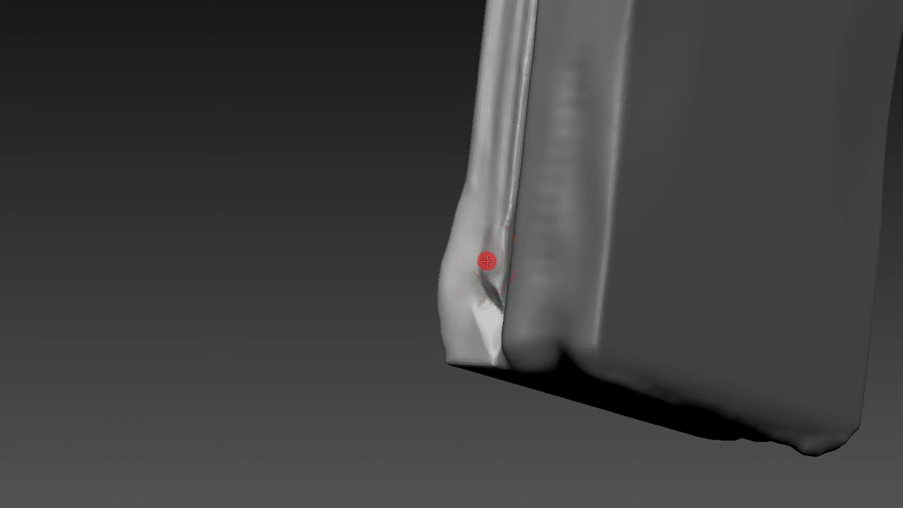
left_click_drag(395, 231, 444, 261)
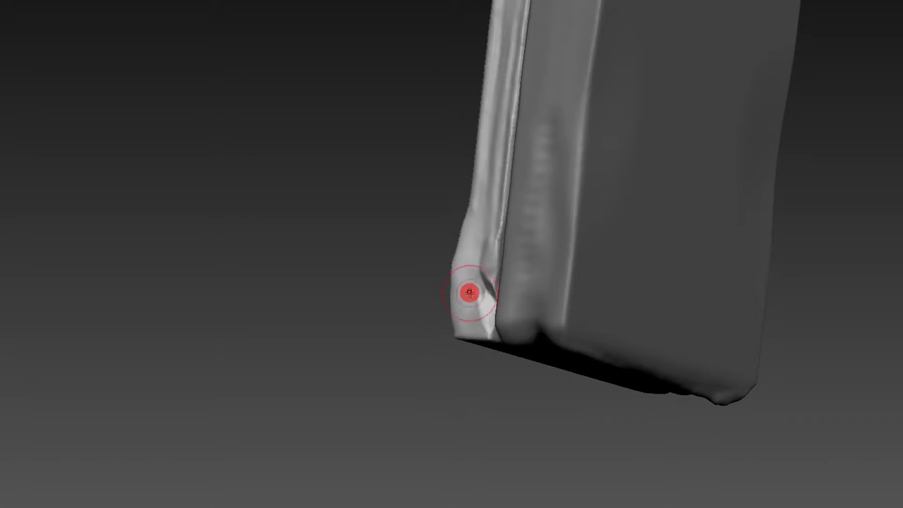
mouse_move(388, 204)
left_mouse_down()
mouse_move(427, 216)
mouse_move(425, 207)
mouse_move(421, 220)
left_mouse_up()
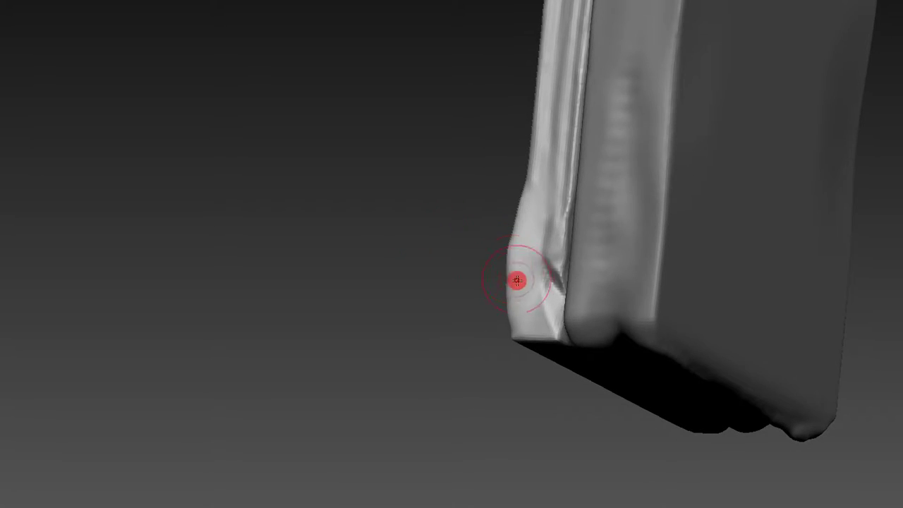
mouse_move(518, 278)
left_mouse_down()
mouse_move(548, 323)
mouse_move(512, 343)
left_mouse_up()
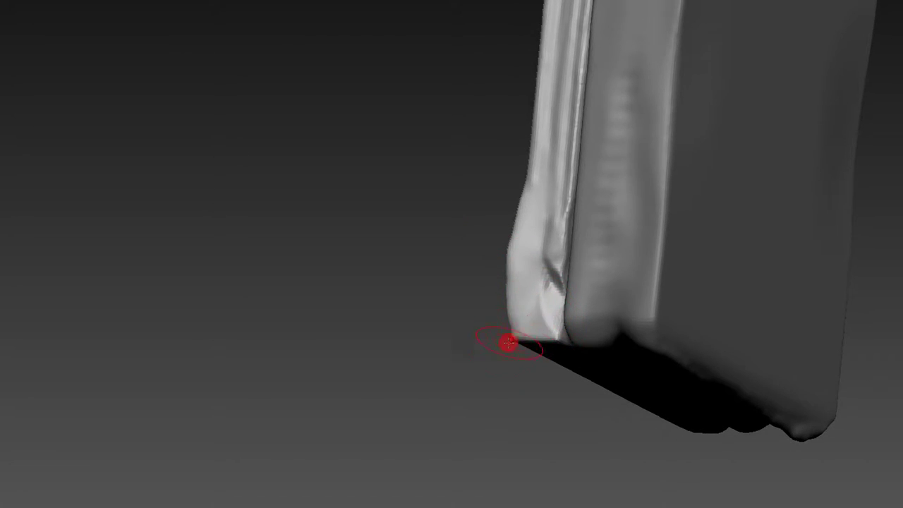
left_click_drag(501, 300, 510, 276)
mouse_move(466, 218)
left_mouse_down()
mouse_move(452, 220)
mouse_move(435, 249)
mouse_move(431, 238)
mouse_move(398, 248)
mouse_move(565, 110)
mouse_move(585, 115)
mouse_move(629, 161)
mouse_move(590, 139)
left_mouse_up()
- Pick the B-D-S brush, then another brush from the picker, viewing the model end-on
key("b")
key("d")
key("s")
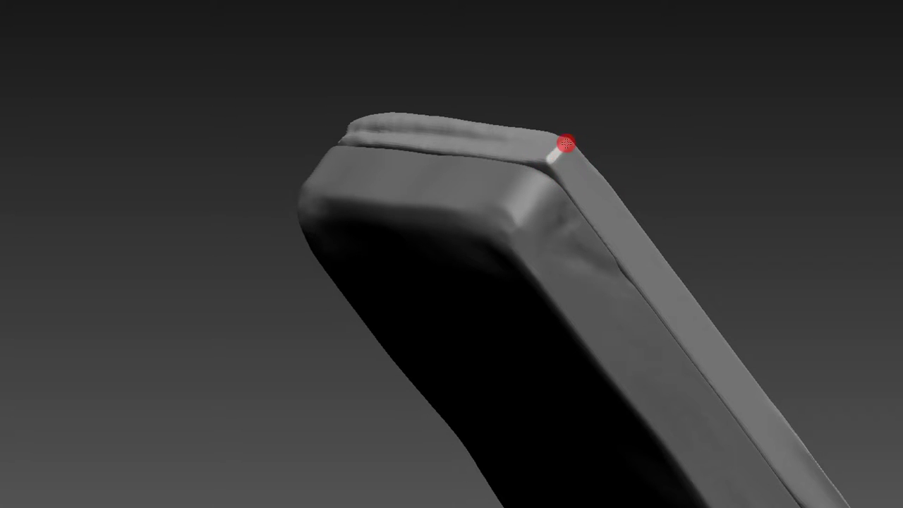
left_click_drag(571, 138, 560, 150)
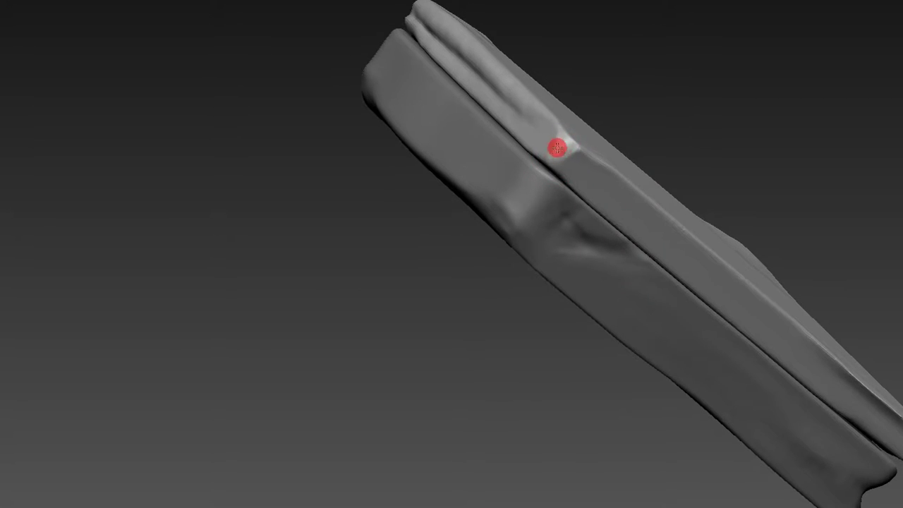
mouse_move(621, 76)
left_mouse_down()
mouse_move(663, 35)
mouse_move(569, 146)
mouse_move(581, 95)
left_mouse_up()
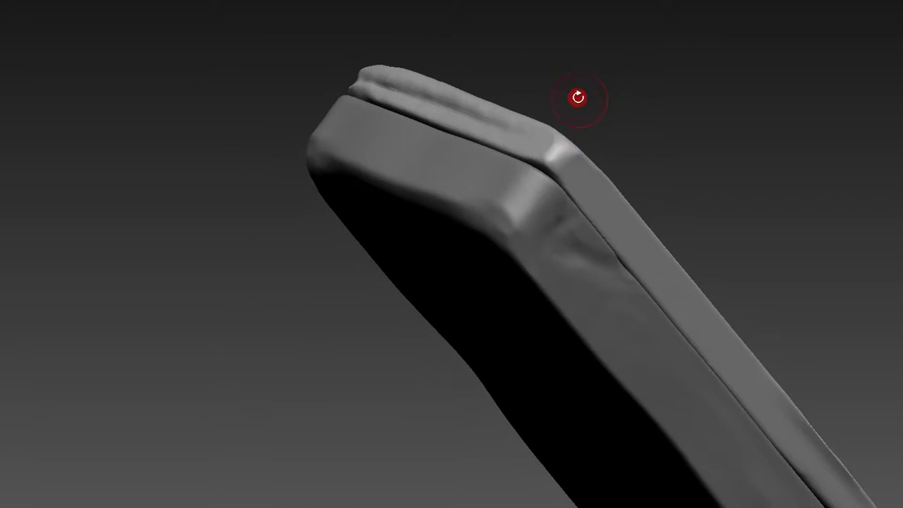
key("b")
left_click(552, 93)
- Add subtle fabric creases back and forth along the top seam ridge
mouse_move(572, 156)
left_mouse_down()
mouse_move(579, 133)
mouse_move(565, 162)
left_mouse_up()
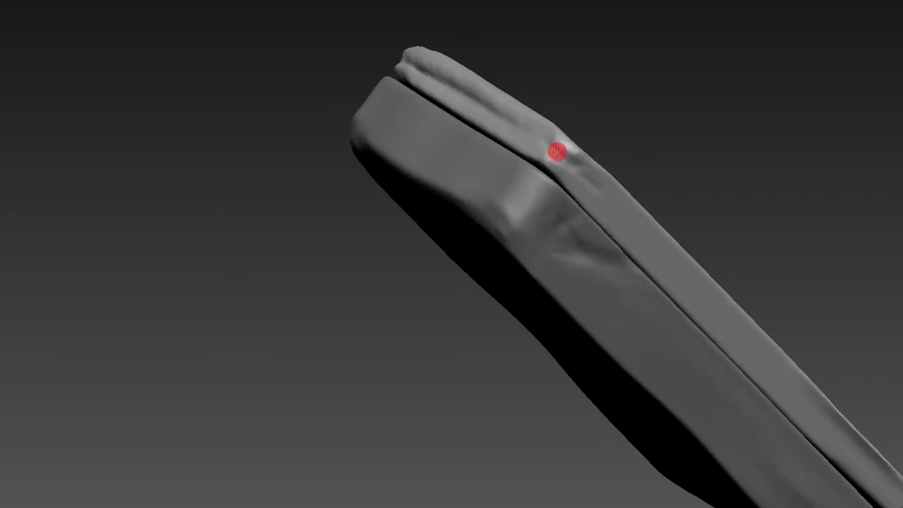
left_click_drag(626, 123, 606, 120)
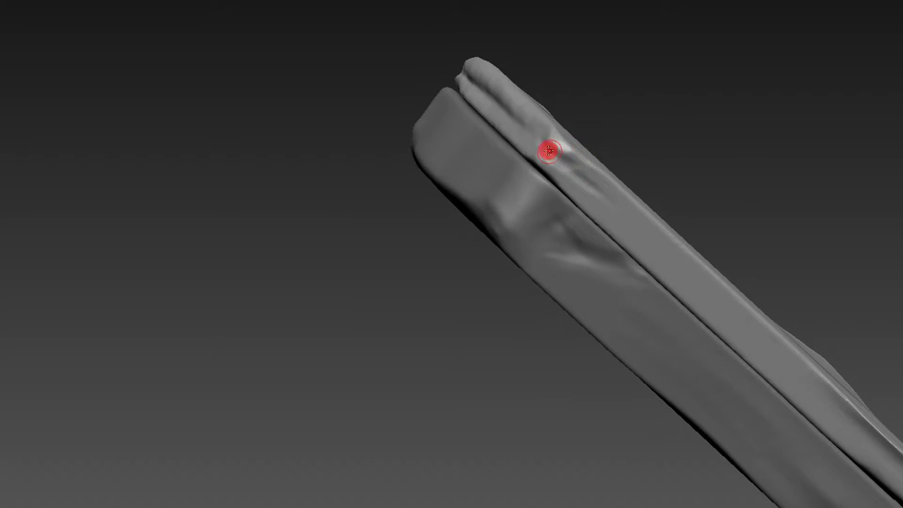
mouse_move(538, 159)
left_mouse_down()
mouse_move(590, 109)
mouse_move(485, 131)
left_mouse_up()
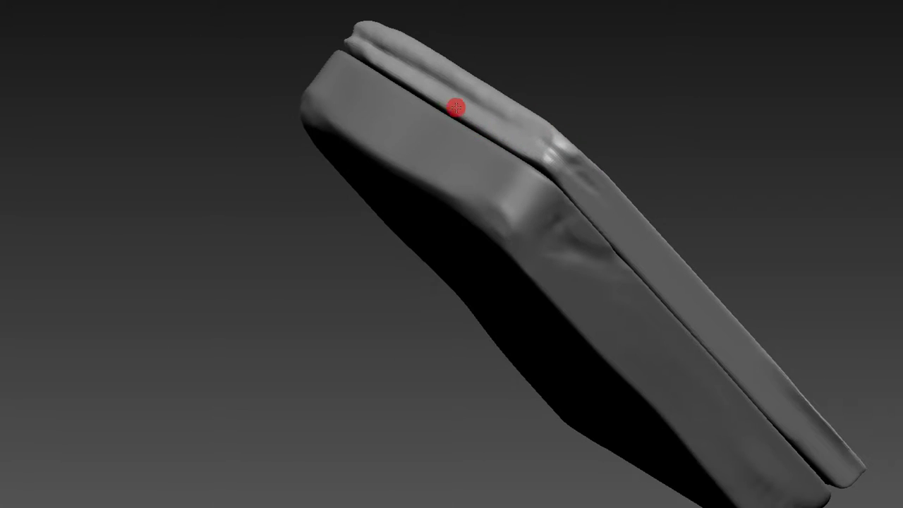
left_click_drag(588, 196, 586, 96)
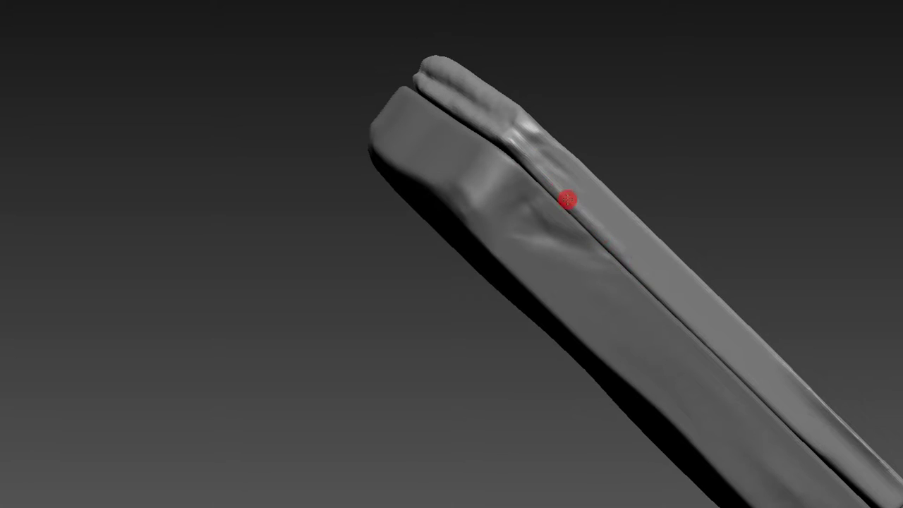
left_click_drag(614, 142, 657, 173)
left_click_drag(344, 92, 333, 74)
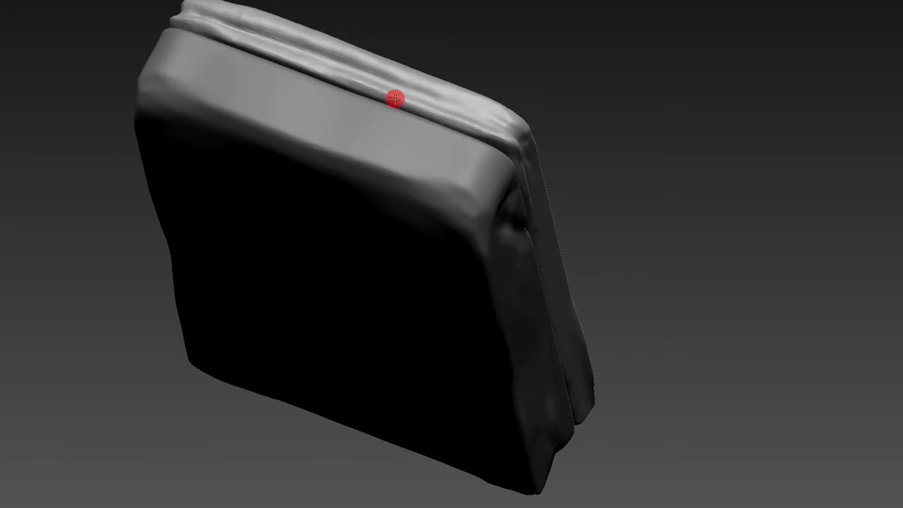
left_click_drag(482, 132, 470, 86)
left_click_drag(396, 72, 389, 66)
mouse_move(497, 120)
left_mouse_down()
mouse_move(397, 80)
mouse_move(470, 105)
mouse_move(543, 101)
left_mouse_up()
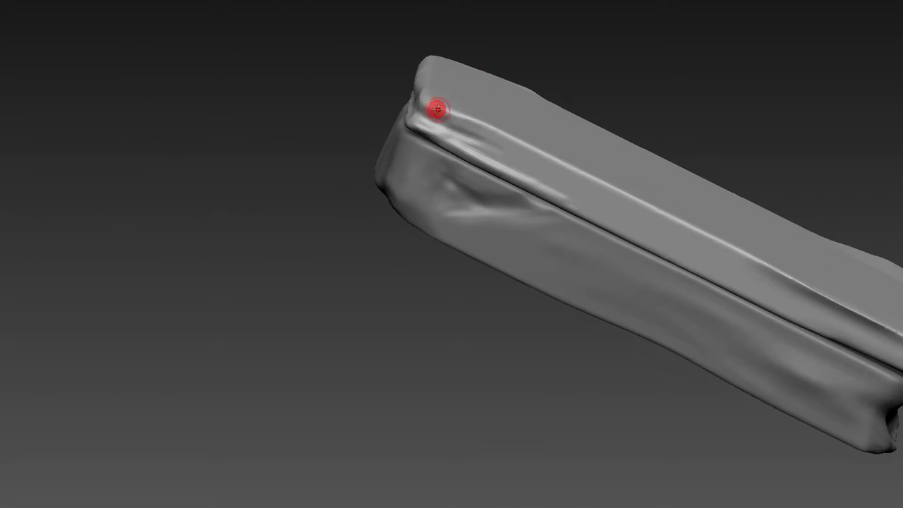
mouse_move(475, 133)
left_mouse_down()
mouse_move(513, 143)
mouse_move(472, 120)
mouse_move(530, 160)
mouse_move(503, 135)
mouse_move(516, 162)
mouse_move(439, 122)
mouse_move(482, 147)
mouse_move(593, 133)
mouse_move(489, 84)
mouse_move(473, 36)
mouse_move(534, 89)
mouse_move(518, 147)
left_mouse_up()
- Add a faint edge crease and wrinkle the top ridge down toward its lower corner
mouse_move(605, 207)
left_mouse_down()
mouse_move(550, 147)
mouse_move(510, 204)
left_mouse_up()
mouse_move(560, 268)
left_mouse_down()
mouse_move(542, 205)
mouse_move(559, 224)
mouse_move(541, 258)
left_mouse_up()
left_click_drag(643, 367, 583, 309)
left_click_drag(605, 232, 561, 159)
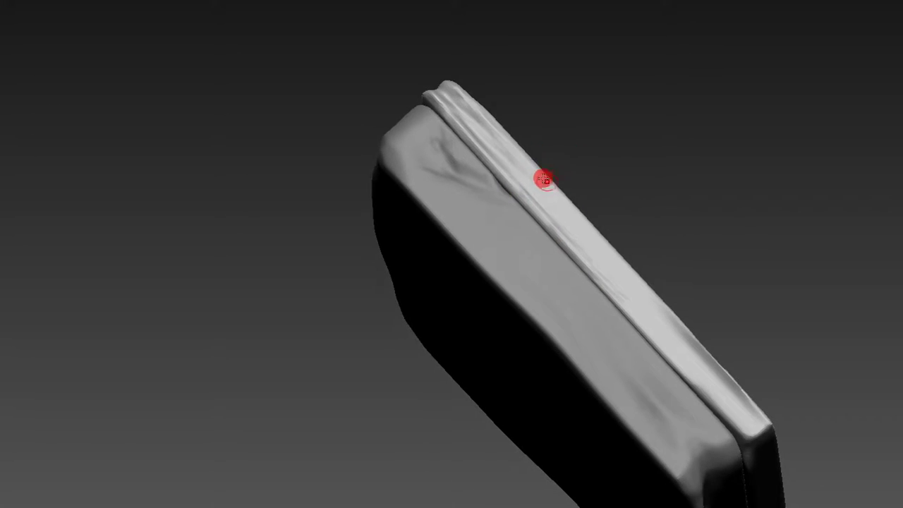
left_click_drag(563, 200, 585, 123)
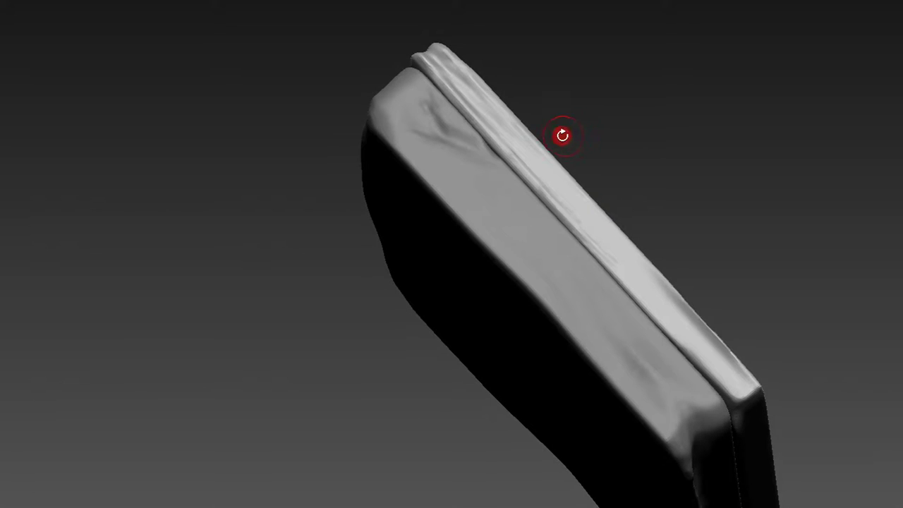
left_click_drag(545, 147, 629, 247)
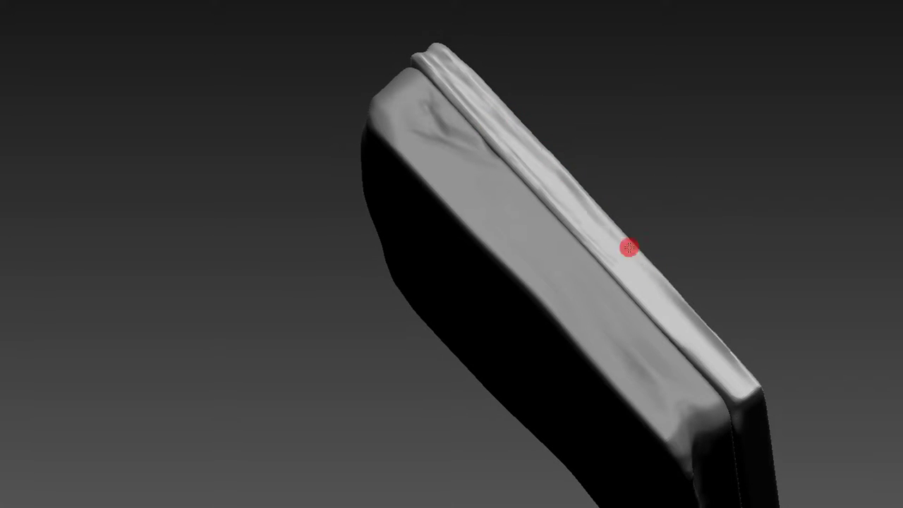
left_click_drag(571, 201, 638, 250)
left_click_drag(636, 285, 676, 337)
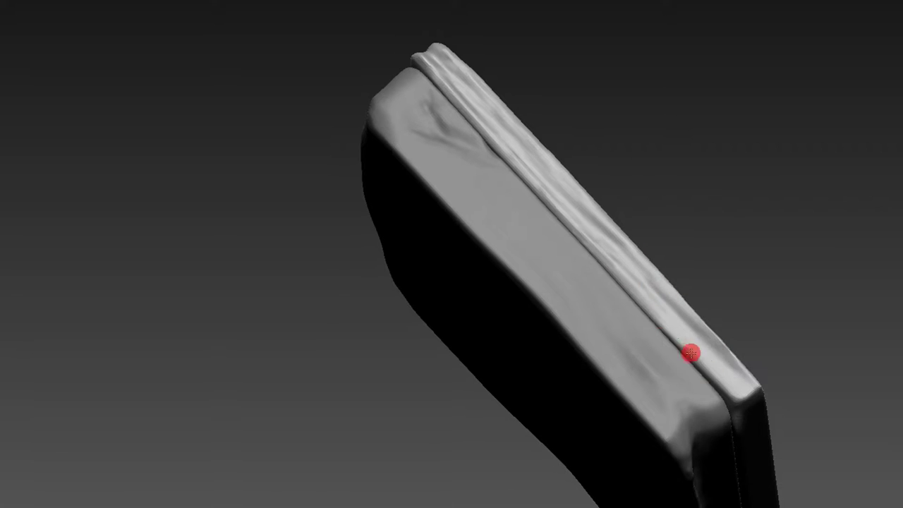
mouse_move(649, 307)
left_mouse_down()
mouse_move(740, 365)
mouse_move(739, 393)
left_mouse_up()
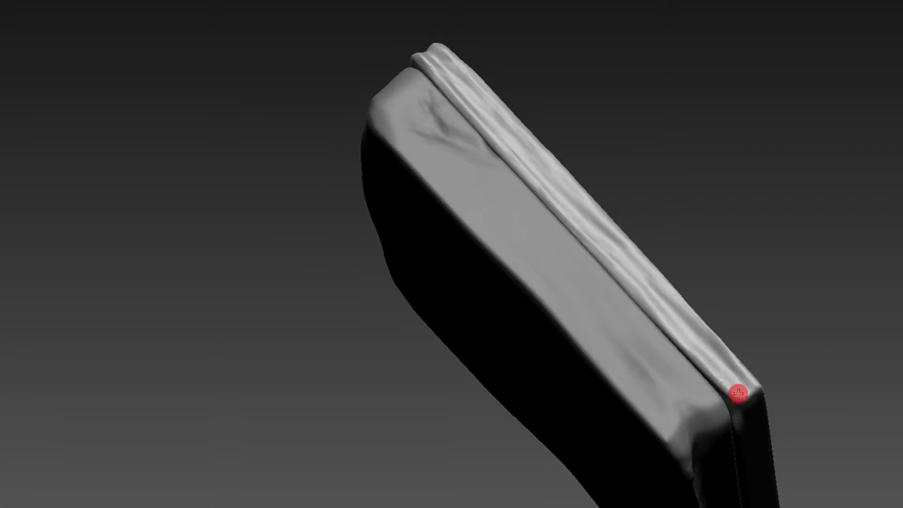
- From an edge-on close view, stroke more wrinkles down the ridge
left_click_drag(774, 276, 749, 95)
left_click_drag(695, 68, 736, 180)
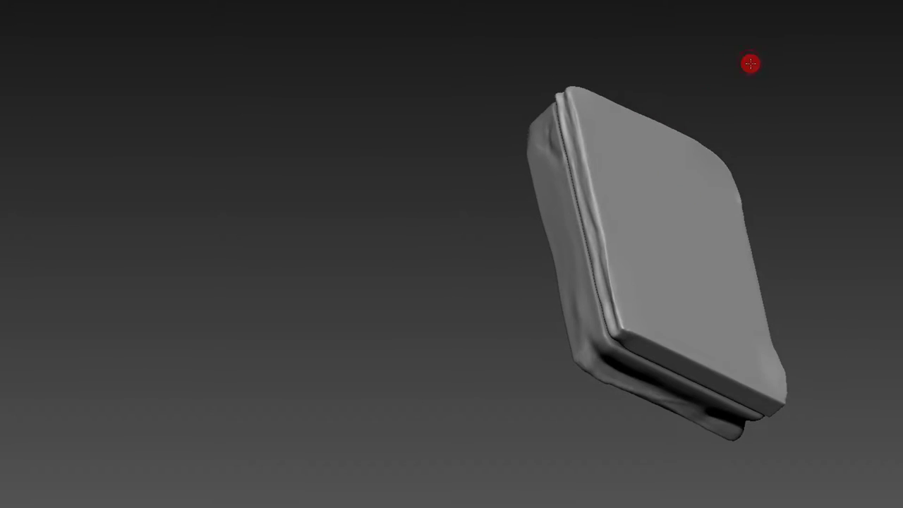
mouse_move(750, 64)
left_mouse_down()
mouse_move(780, 113)
mouse_move(748, 142)
left_mouse_up()
left_click_drag(677, 108, 797, 283)
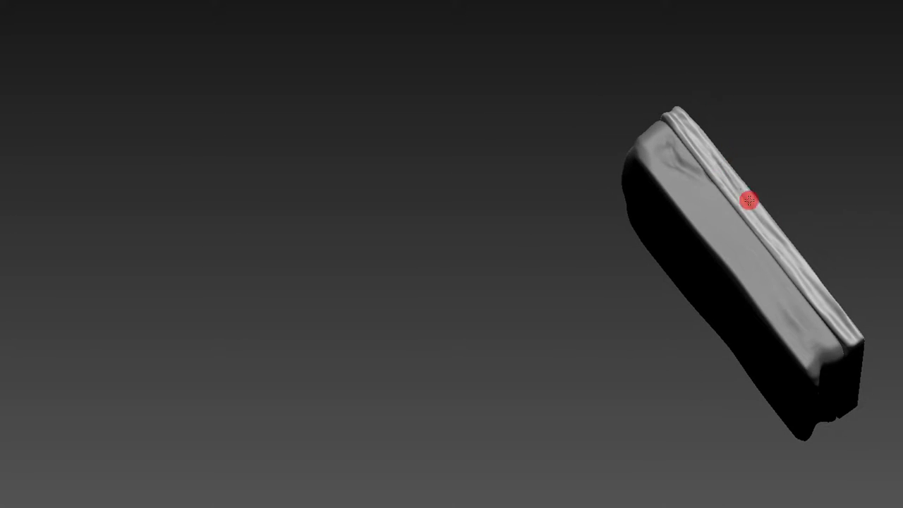
mouse_move(749, 201)
left_mouse_down()
mouse_move(786, 210)
mouse_move(712, 107)
mouse_move(744, 115)
mouse_move(793, 159)
mouse_move(720, 56)
mouse_move(765, 357)
left_mouse_up()
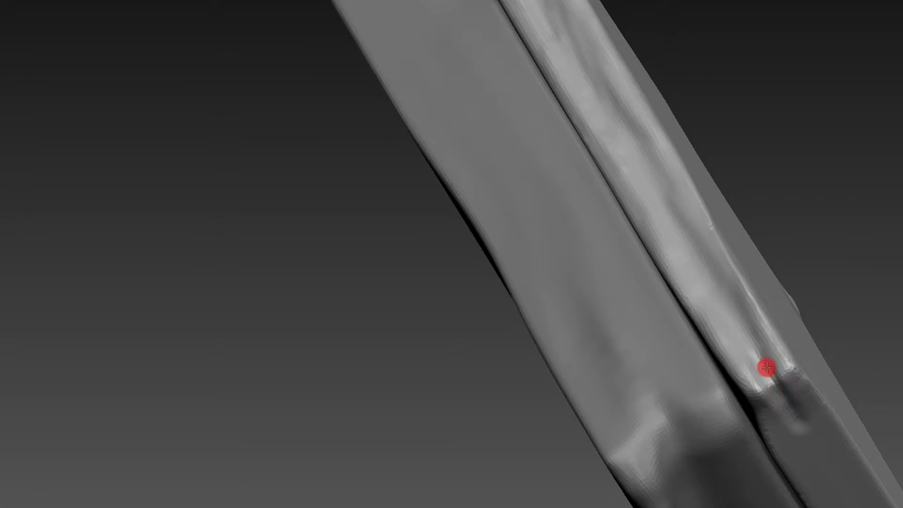
- Carve a groove along the ridge near its corner
left_click_drag(791, 404, 754, 365)
mouse_move(825, 211)
left_mouse_down()
mouse_move(792, 145)
mouse_move(748, 295)
mouse_move(716, 313)
mouse_move(688, 295)
mouse_move(698, 298)
mouse_move(702, 323)
mouse_move(681, 272)
mouse_move(698, 322)
left_mouse_up()
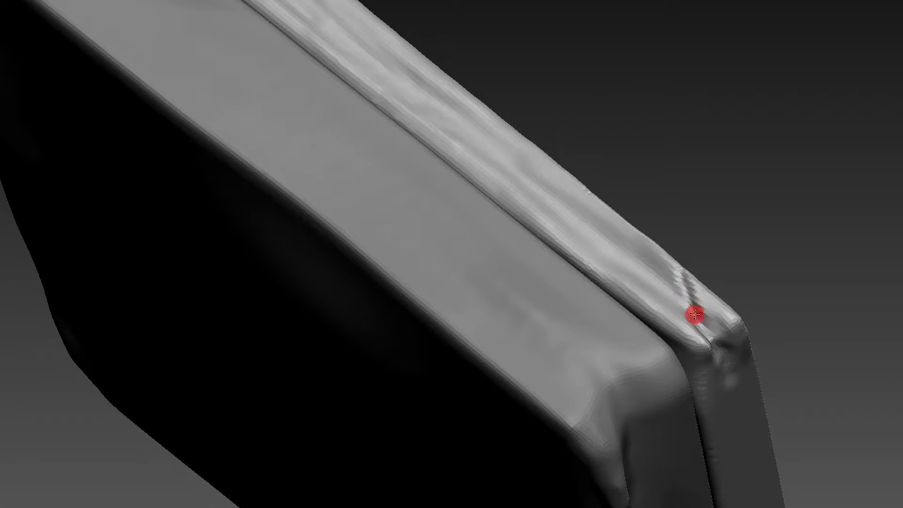
mouse_move(753, 217)
left_mouse_down()
mouse_move(762, 256)
mouse_move(741, 266)
mouse_move(776, 184)
mouse_move(692, 309)
mouse_move(718, 209)
mouse_move(758, 271)
mouse_move(718, 256)
left_mouse_up()
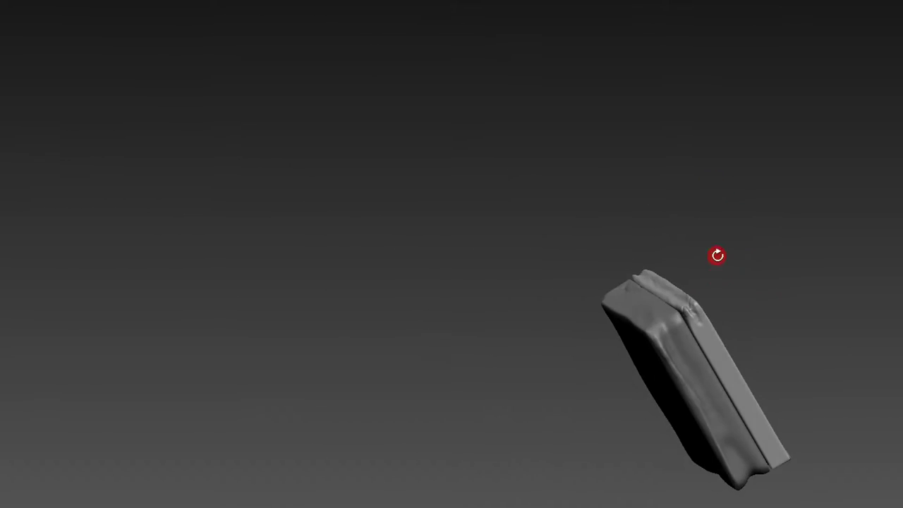
left_click_drag(732, 314, 720, 346)
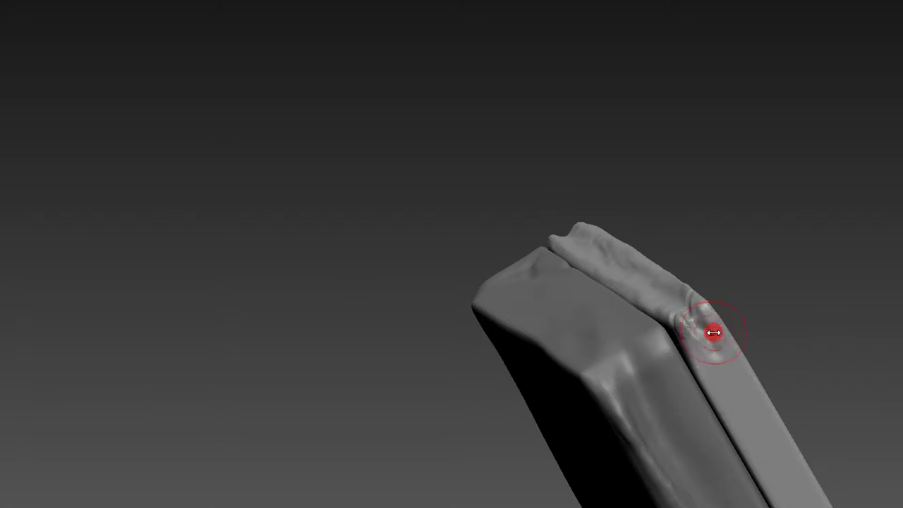
- With a different brush, carve a groove along the ridge edge, then inspect the cushion's front
key("b")
left_click(715, 365)
mouse_move(706, 347)
left_mouse_down()
mouse_move(753, 421)
mouse_move(688, 246)
left_mouse_up()
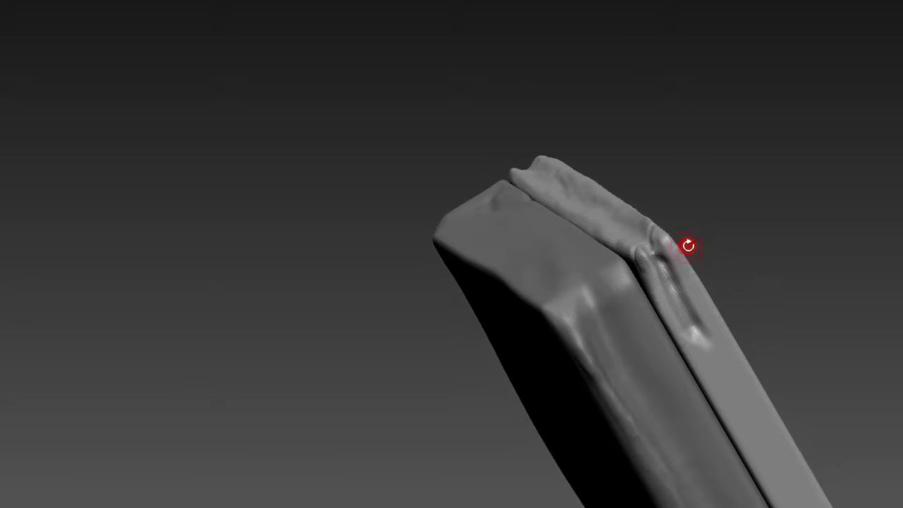
left_click_drag(670, 282, 662, 259)
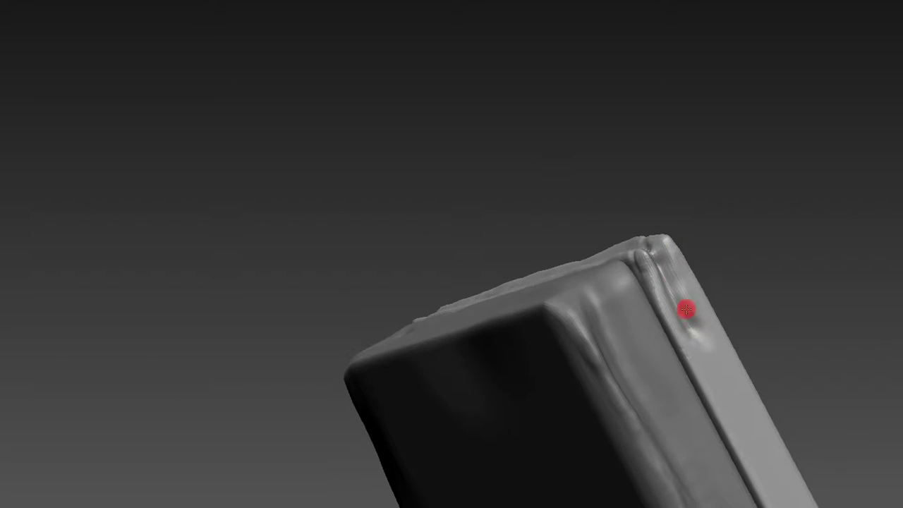
mouse_move(768, 266)
left_mouse_down()
mouse_move(789, 341)
mouse_move(669, 284)
left_mouse_up()
mouse_move(715, 248)
left_mouse_down()
mouse_move(694, 147)
mouse_move(717, 193)
mouse_move(692, 212)
mouse_move(651, 158)
mouse_move(331, 261)
mouse_move(626, 149)
left_mouse_up()
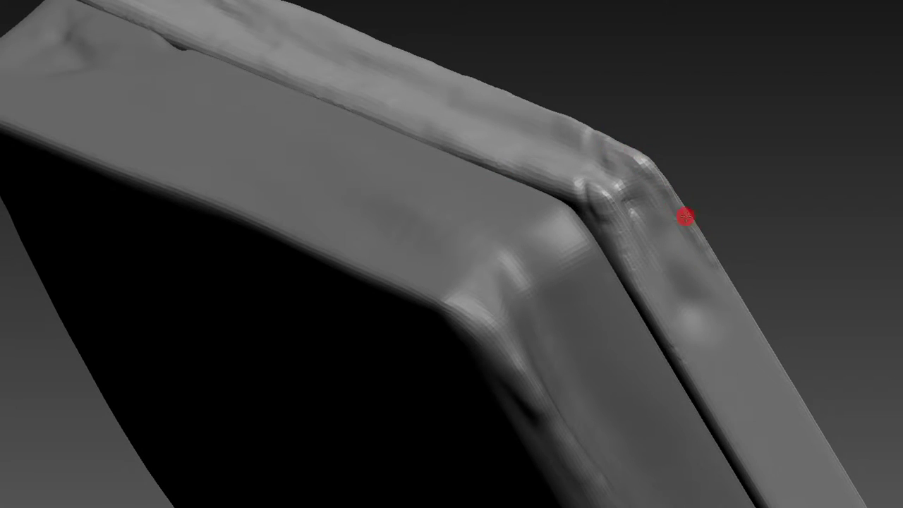
scroll(748, 255, "down", 5)
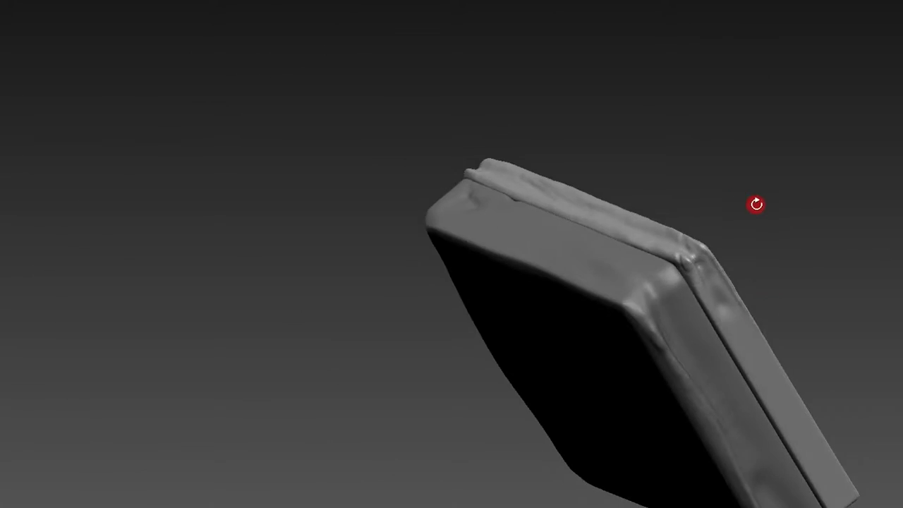
left_click_drag(754, 202, 712, 83)
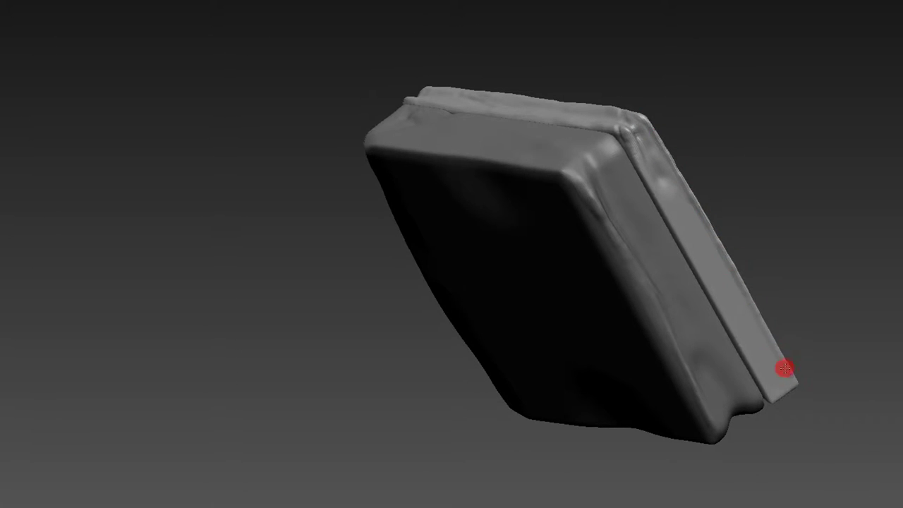
left_click(692, 211)
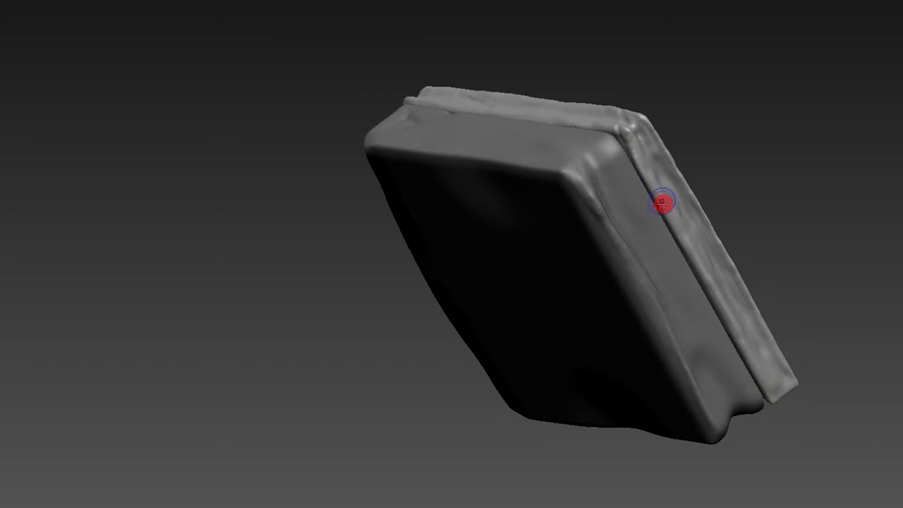
- Soften the slab's top corner ridge with a stroke along its front edge
middle_click_drag(725, 281, 702, 226)
middle_click_drag(728, 194, 688, 193)
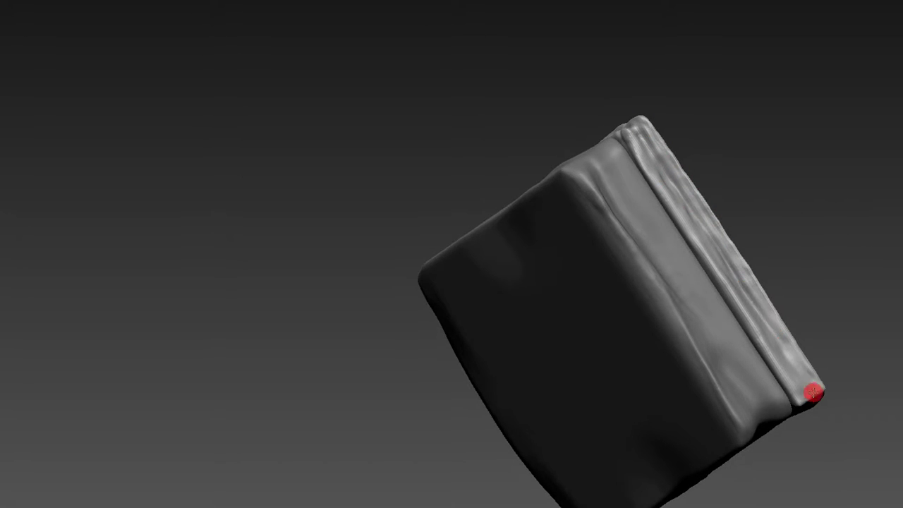
mouse_move(787, 197)
middle_mouse_down()
mouse_move(781, 312)
mouse_move(690, 304)
mouse_move(656, 361)
middle_mouse_up()
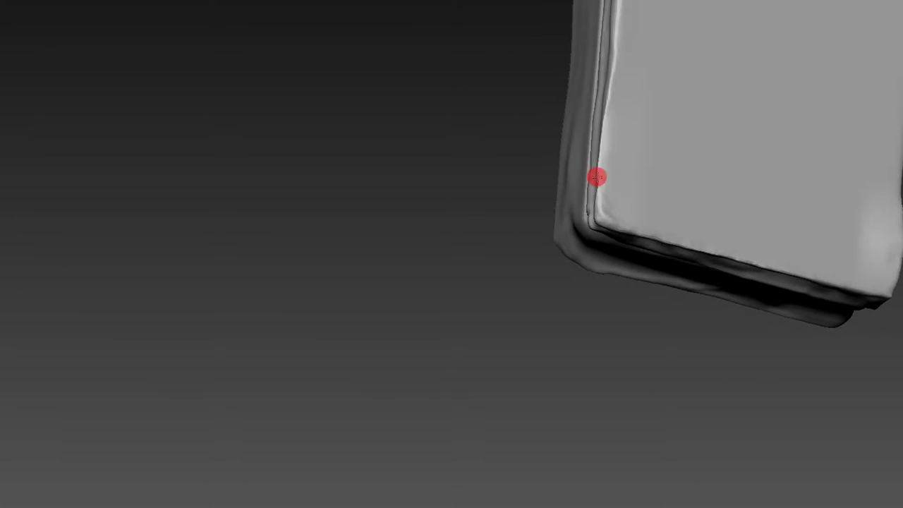
mouse_move(609, 204)
middle_mouse_down()
mouse_move(515, 202)
mouse_move(642, 211)
middle_mouse_up()
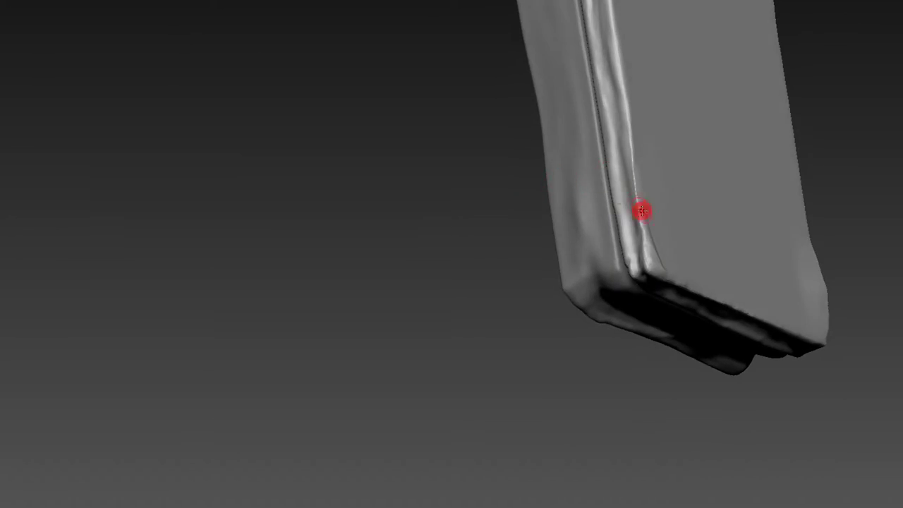
middle_click_drag(498, 177, 647, 216)
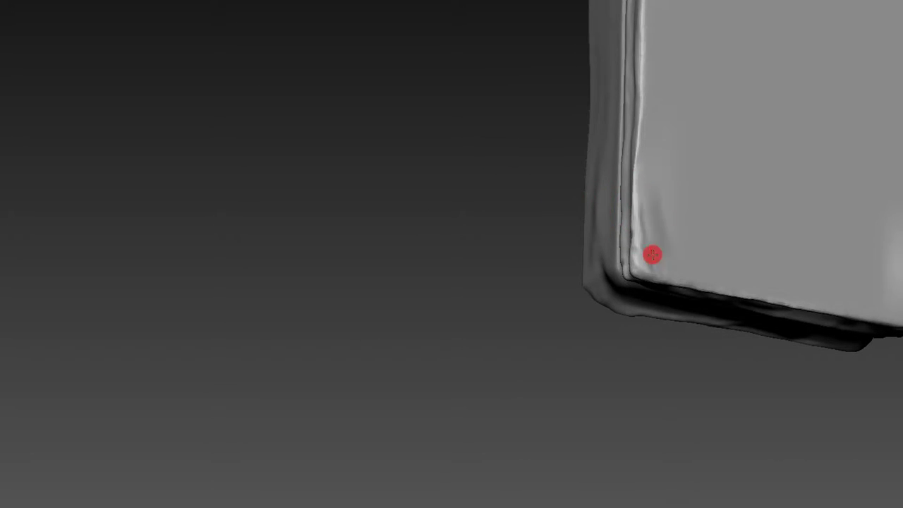
mouse_move(528, 87)
middle_mouse_down()
mouse_move(565, 207)
mouse_move(472, 103)
mouse_move(808, 303)
middle_mouse_up()
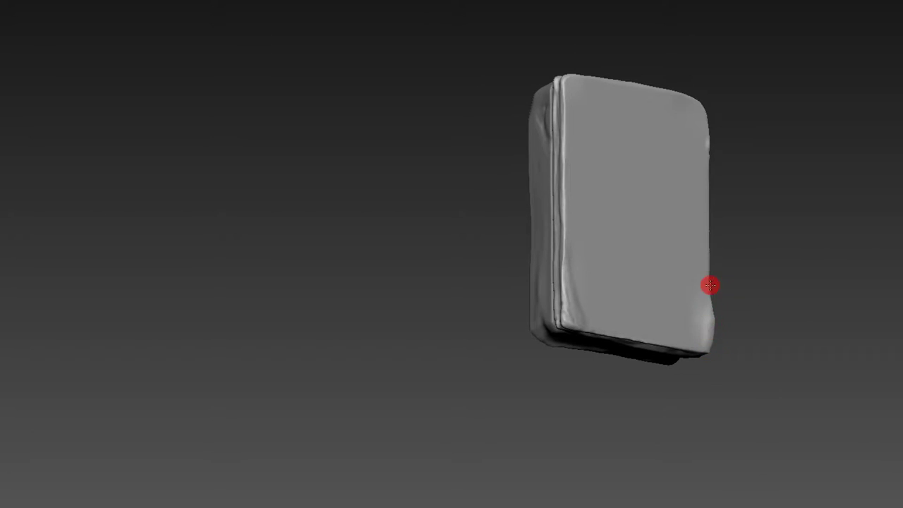
mouse_move(705, 345)
middle_mouse_down()
mouse_move(726, 228)
mouse_move(642, 228)
middle_mouse_up()
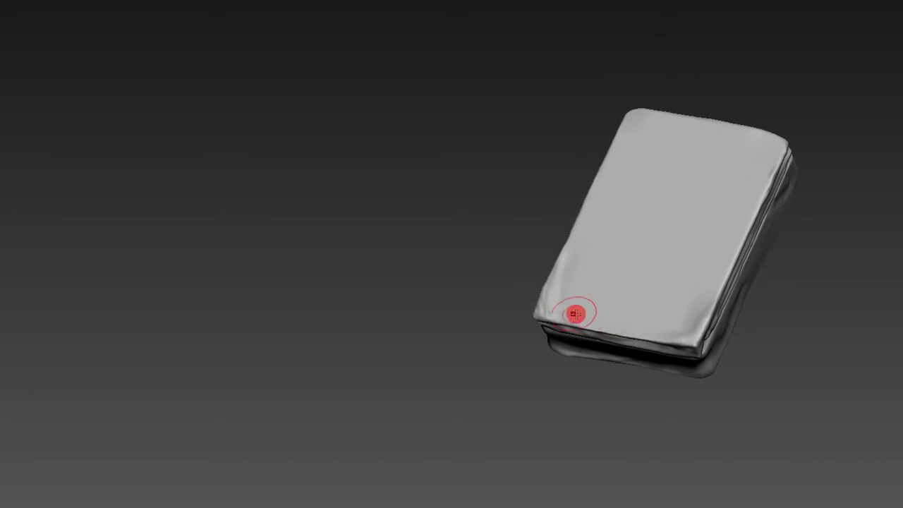
mouse_move(668, 338)
middle_mouse_down()
mouse_move(492, 288)
mouse_move(535, 305)
middle_mouse_up()
mouse_move(642, 174)
middle_mouse_down()
mouse_move(640, 137)
mouse_move(420, 67)
mouse_move(575, 254)
middle_mouse_up()
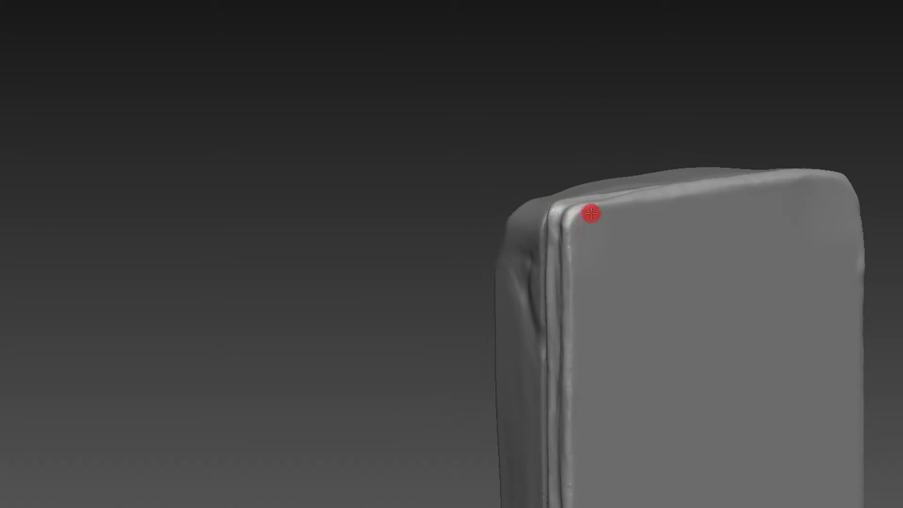
left_click_drag(588, 210, 582, 312)
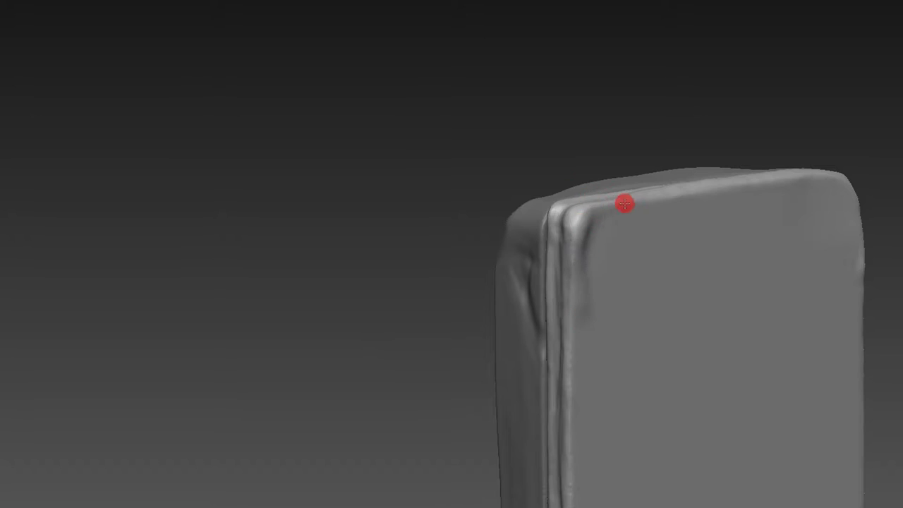
mouse_move(779, 125)
middle_mouse_down()
mouse_move(688, 106)
mouse_move(738, 187)
middle_mouse_up()
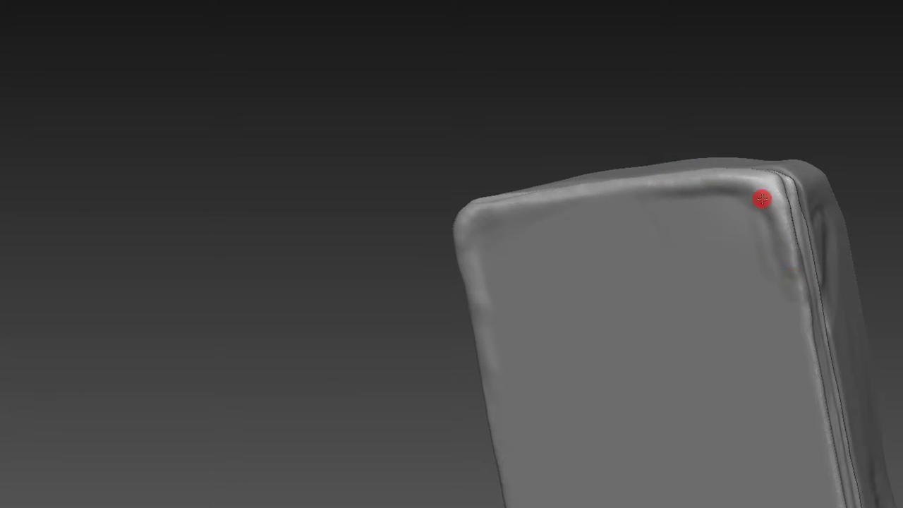
mouse_move(774, 290)
middle_mouse_down("alt")
mouse_move(782, 58)
mouse_move(798, 125)
mouse_move(843, 146)
mouse_move(806, 97)
mouse_move(839, 91)
middle_mouse_up("alt")
- Slide the backing board along X with the Move gizmo to stand beside the seam strip
key("w")
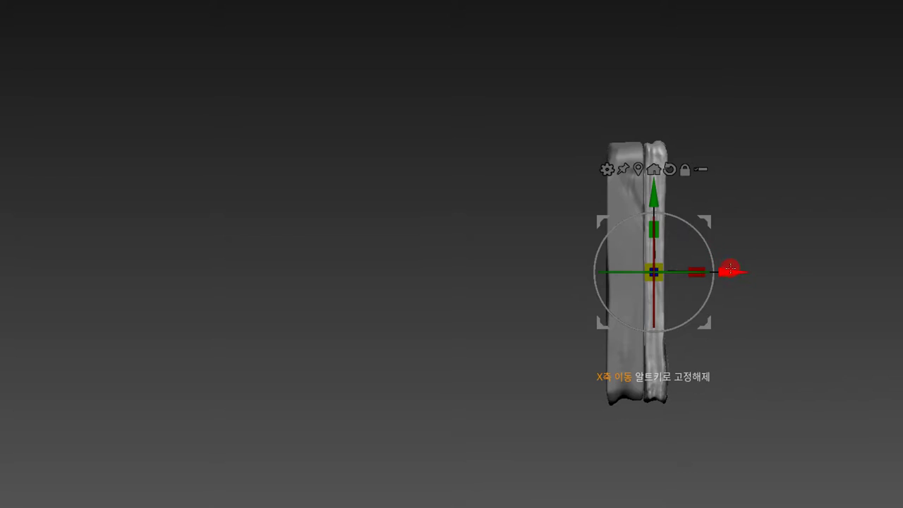
left_click_drag(730, 269, 729, 269)
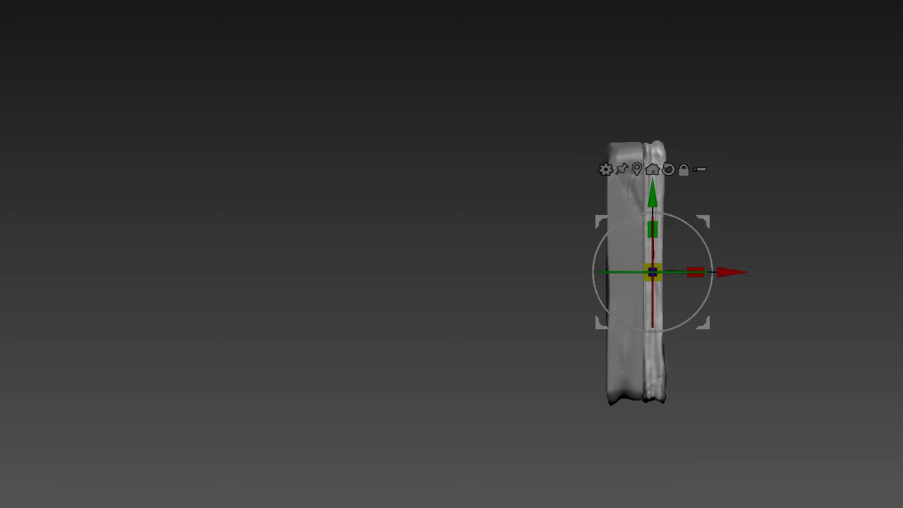
mouse_move(792, 137)
middle_mouse_down("alt")
mouse_move(684, 60)
mouse_move(772, 124)
mouse_move(736, 129)
middle_mouse_up("alt")
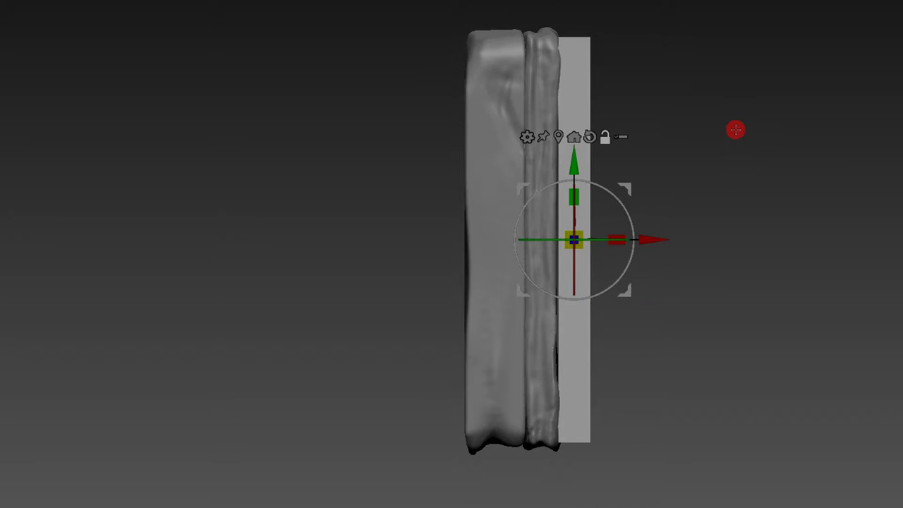
mouse_move(768, 349)
middle_mouse_down("alt")
mouse_move(736, 387)
mouse_move(746, 247)
middle_mouse_up("alt")
key("shift+z")
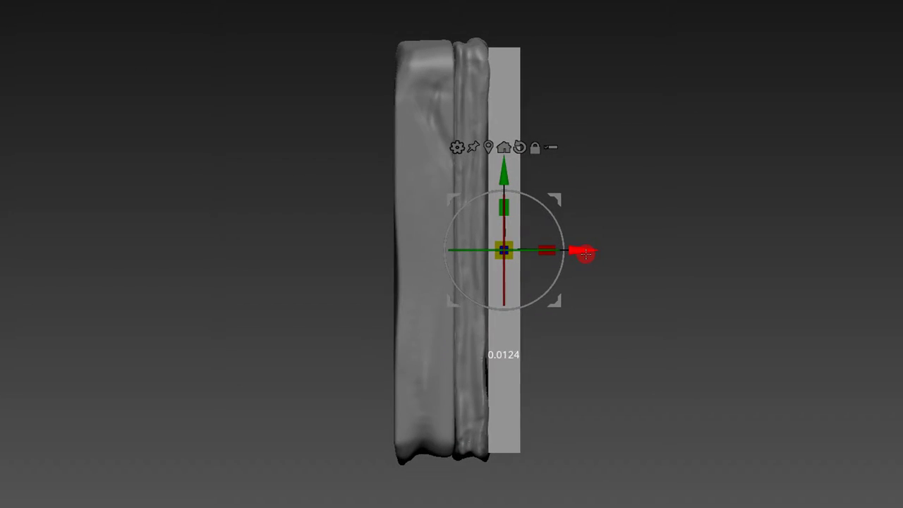
middle_click_drag(599, 238, 604, 226, "alt")
mouse_move(605, 226)
left_mouse_down()
mouse_move(620, 145)
mouse_move(669, 130)
mouse_move(678, 91)
mouse_move(607, 200)
mouse_move(674, 197)
left_mouse_up()
left_click_drag(643, 133, 716, 231)
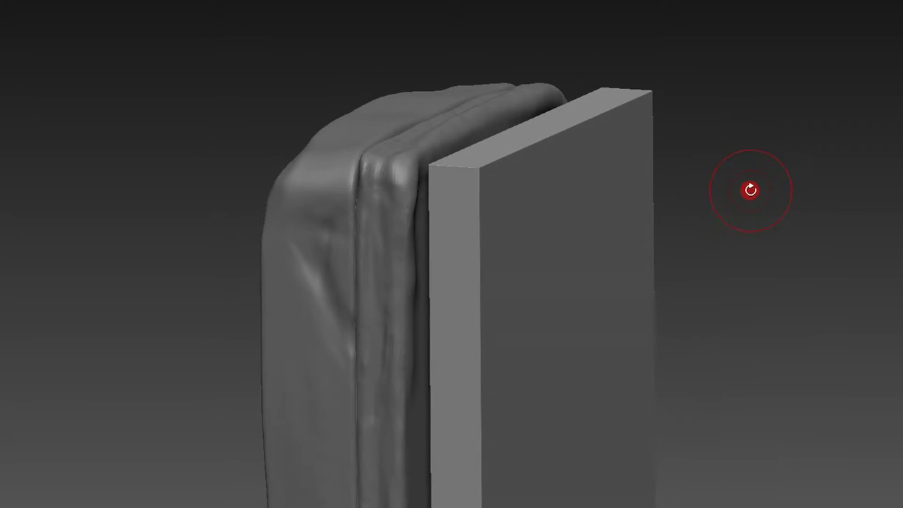
middle_click_drag(751, 190, 732, 173, "alt")
- Choose ZModeler and show Polyframe, zoomed in on the board's top-left corner
key("b")
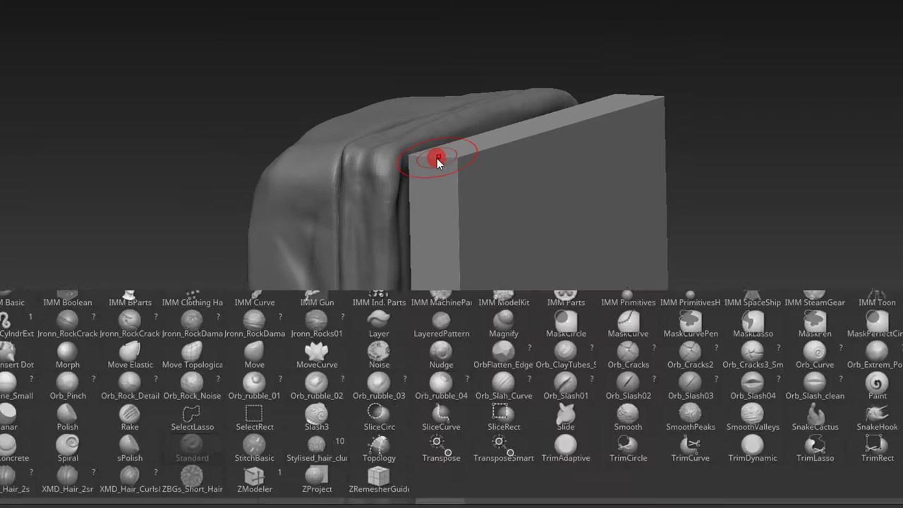
left_click_drag(437, 187, 430, 186)
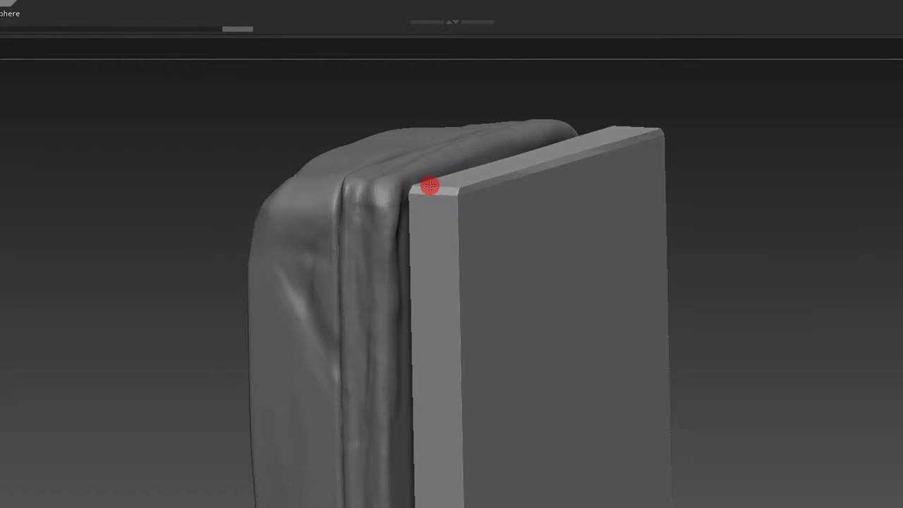
right_click_drag(433, 165, 405, 107)
key("s")
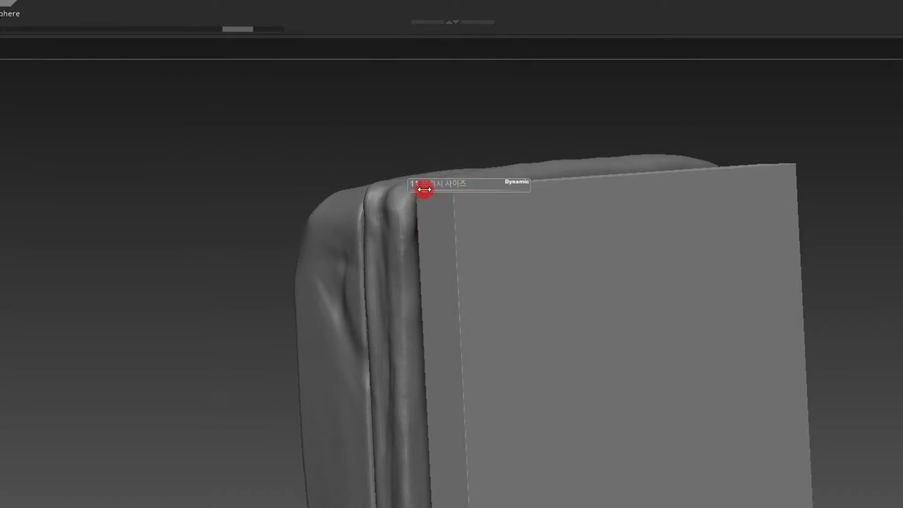
right_click_drag(433, 134, 434, 175)
right_click_drag(444, 146, 433, 191)
key("shift+f")
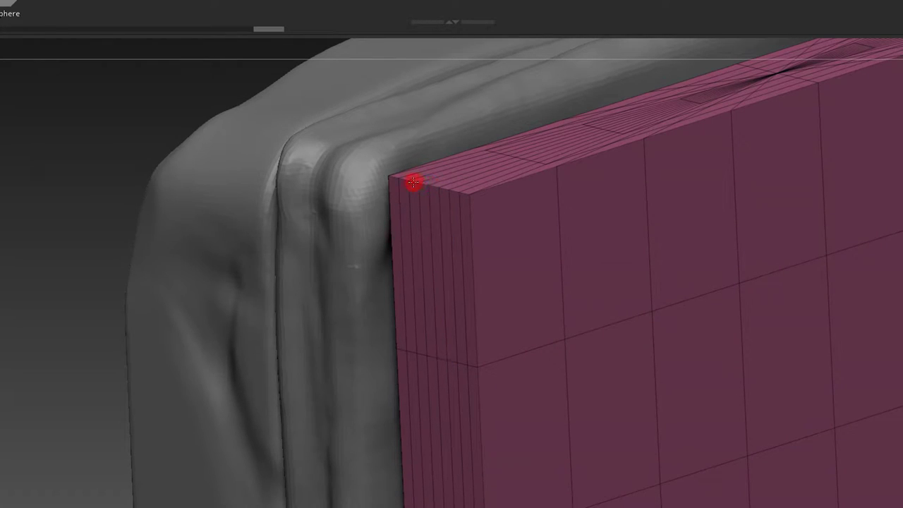
right_click_drag(192, 89, 436, 183)
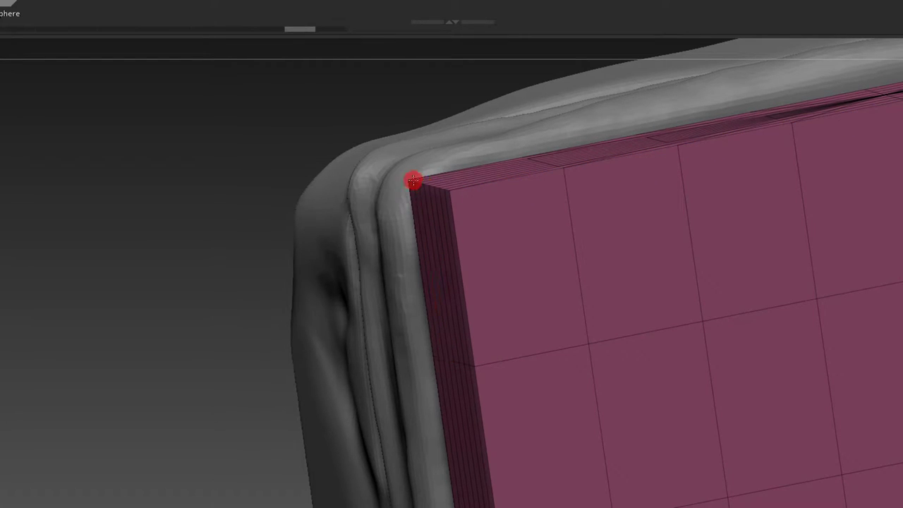
- Pull the corner edge loop to form a narrow stepped chamfer on the board's front edge
left_click_drag(427, 185, 450, 194)
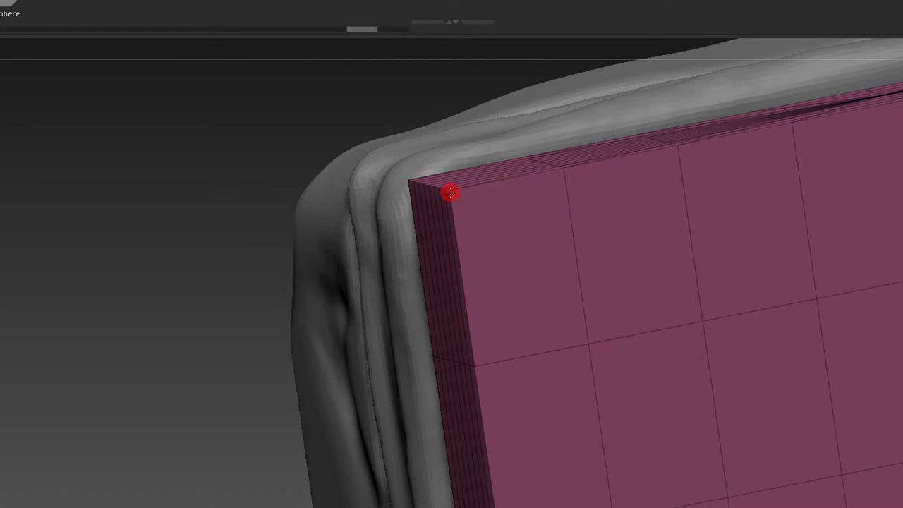
left_click_drag(450, 189, 428, 186)
mouse_move(387, 127)
left_mouse_down()
mouse_move(346, 126)
mouse_move(342, 155)
mouse_move(480, 111)
mouse_move(764, 205)
mouse_move(541, 165)
left_mouse_up()
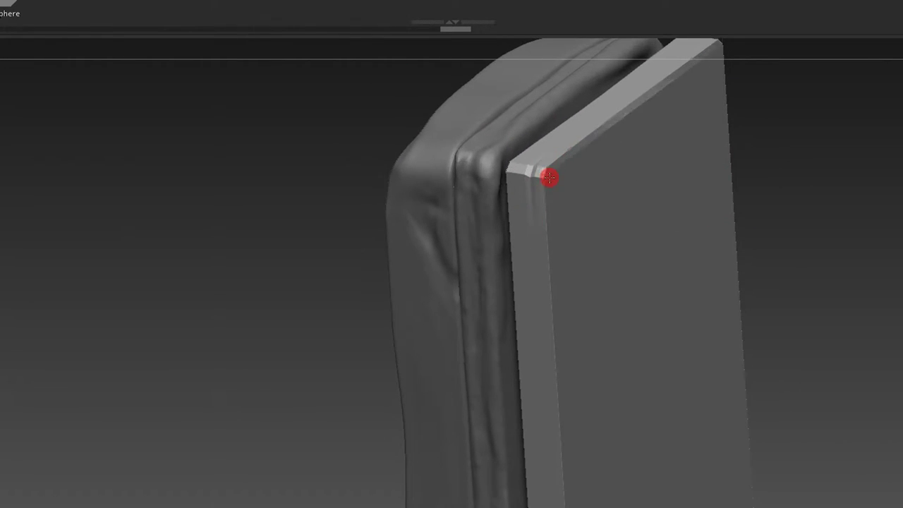
mouse_move(797, 110)
left_mouse_down()
mouse_move(781, 149)
mouse_move(789, 135)
mouse_move(764, 63)
mouse_move(668, 145)
left_mouse_up()
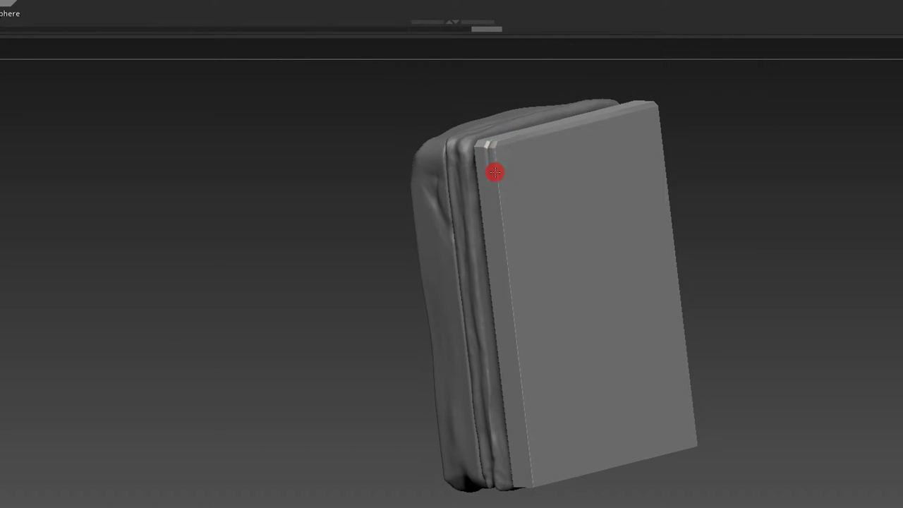
scroll(501, 137, "up", 3)
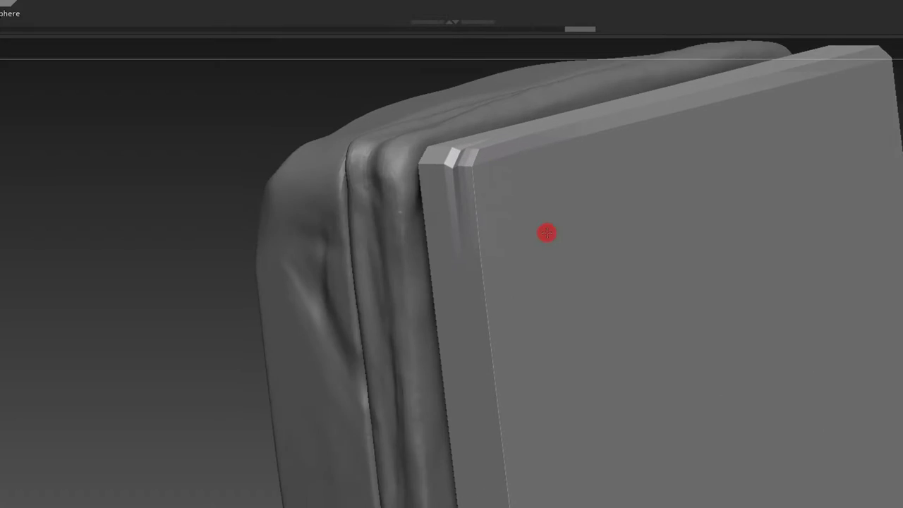
- Bevel the board's top edge loop into a wide rounded band, then hide Polyframe
left_click(469, 153)
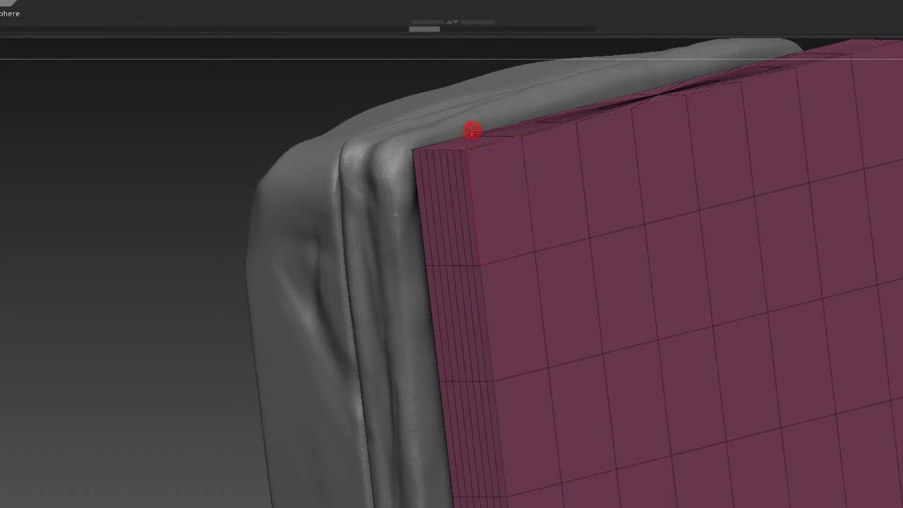
left_click_drag(458, 150, 478, 105)
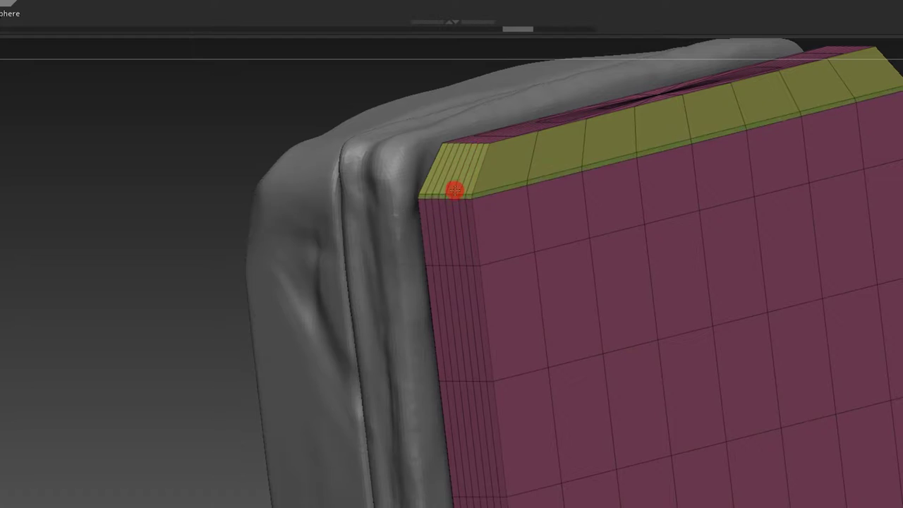
left_click_drag(453, 192, 459, 175)
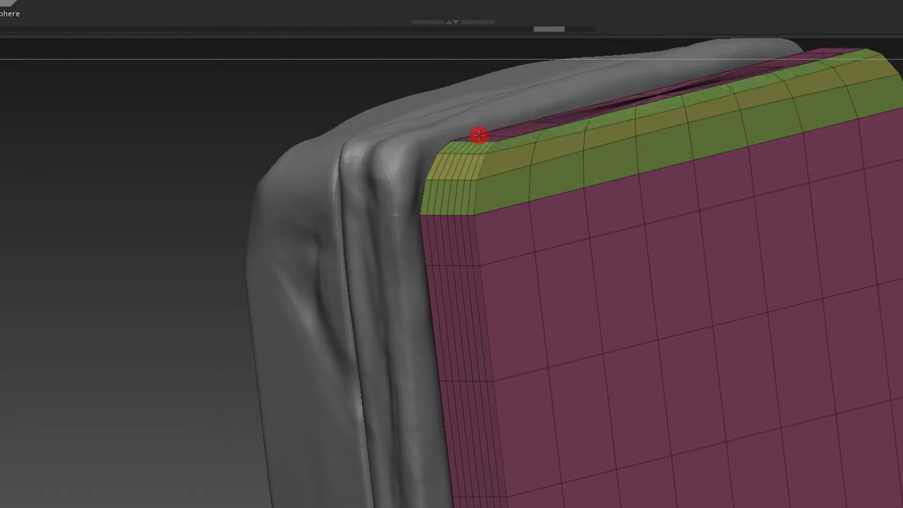
key("shift+f")
mouse_move(706, 191)
left_mouse_down()
mouse_move(756, 210)
mouse_move(768, 193)
mouse_move(485, 211)
mouse_move(240, 196)
mouse_move(426, 160)
mouse_move(458, 197)
left_mouse_up()
- Frame the whole board and cushion in a frontal three-quarter view
key("f")
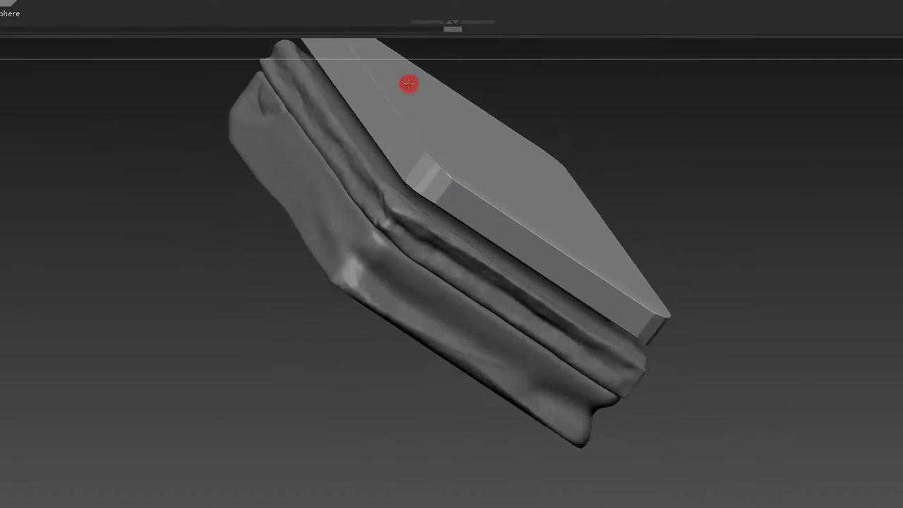
left_click_drag(410, 83, 565, 165)
key("shift+f")
mouse_move(619, 133)
left_mouse_down()
mouse_move(695, 334)
mouse_move(666, 260)
left_mouse_up()
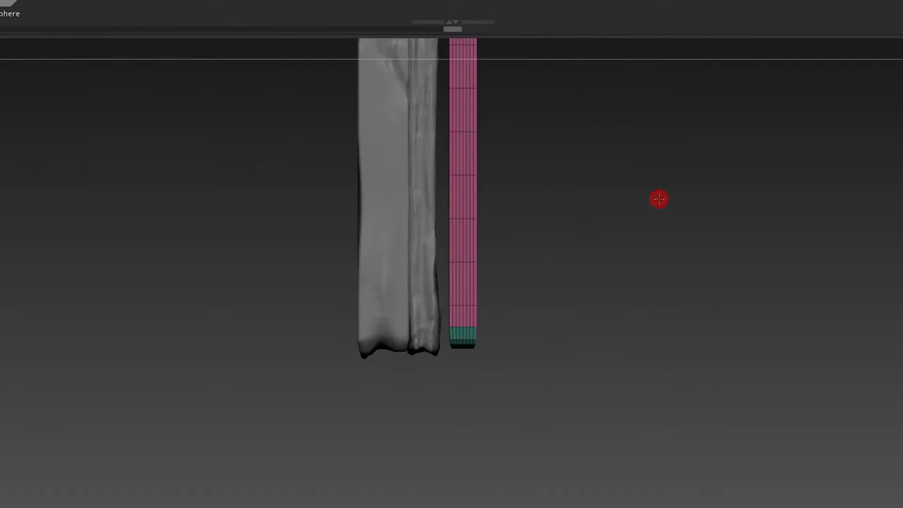
scroll(670, 264, "down", 3)
key("shift+f")
key("f")
scroll(762, 282, "down", 3)
mouse_move(756, 276)
left_mouse_down()
mouse_move(762, 202)
mouse_move(686, 188)
left_mouse_up()
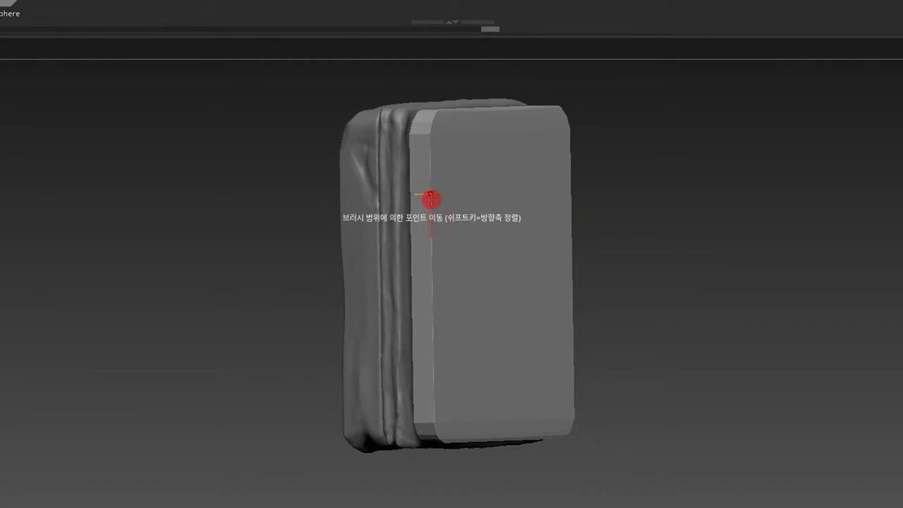
scroll(451, 232, "up", 3)
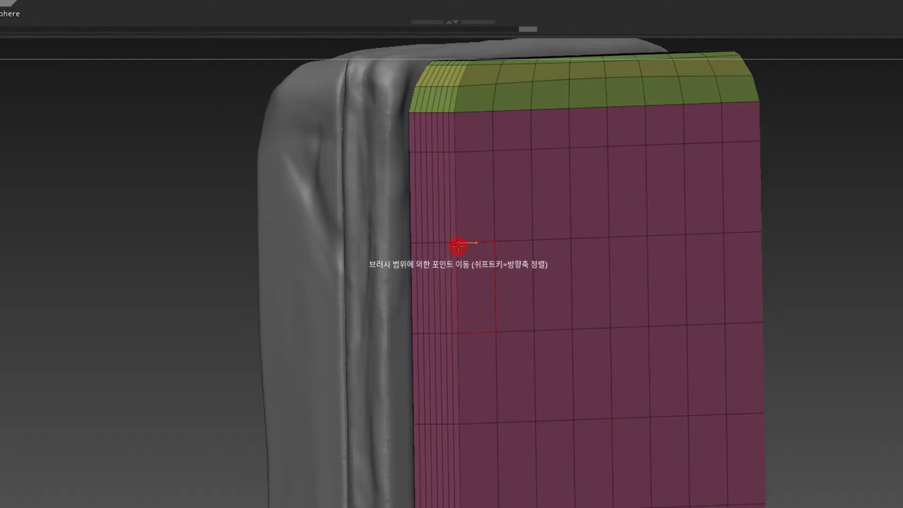
- Insert and bevel an edge loop along the board's front rim, plus a second loop beside it
left_click(457, 256)
key("shift+f")
mouse_move(411, 177)
left_mouse_down()
mouse_move(560, 106)
mouse_move(419, 211)
mouse_move(411, 202)
mouse_move(441, 226)
mouse_move(486, 226)
mouse_move(451, 226)
left_mouse_up()
key("shift+f")
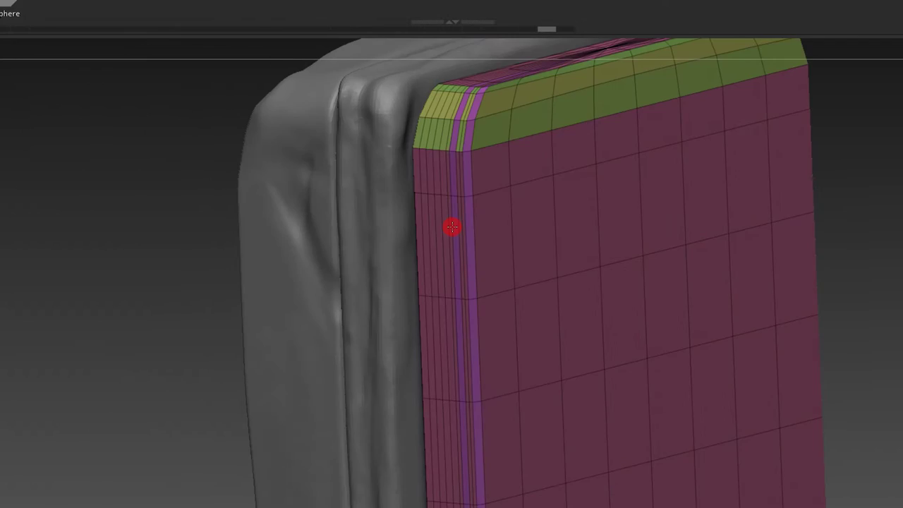
key("shift+f")
mouse_move(854, 143)
left_mouse_down()
mouse_move(572, 184)
mouse_move(712, 160)
mouse_move(414, 177)
left_mouse_up()
key("shift+f")
left_click(413, 176)
key("shift+f")
mouse_move(484, 191)
left_mouse_down()
mouse_move(752, 216)
mouse_move(735, 129)
mouse_move(772, 101)
mouse_move(777, 216)
mouse_move(812, 354)
left_mouse_up()
key("shift+f")
key("shift+f")
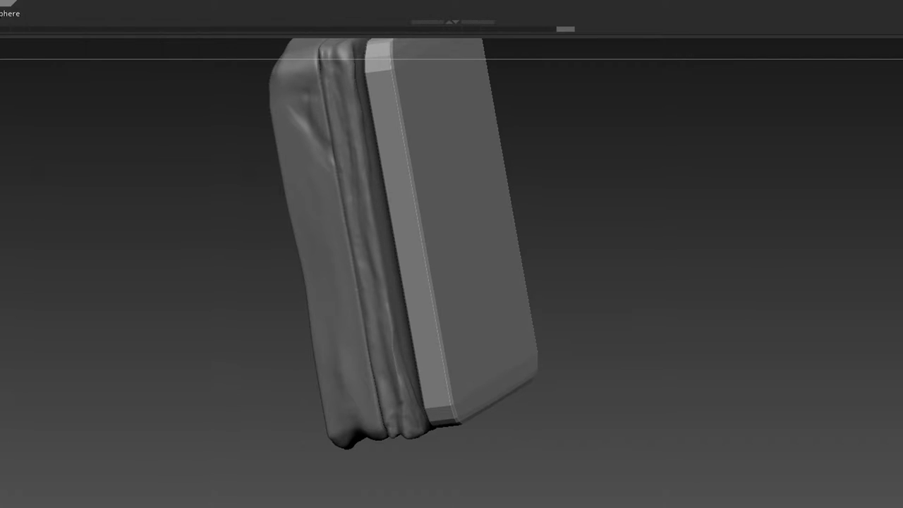
mouse_move(878, 238)
left_mouse_down()
mouse_move(779, 306)
mouse_move(823, 288)
left_mouse_up()
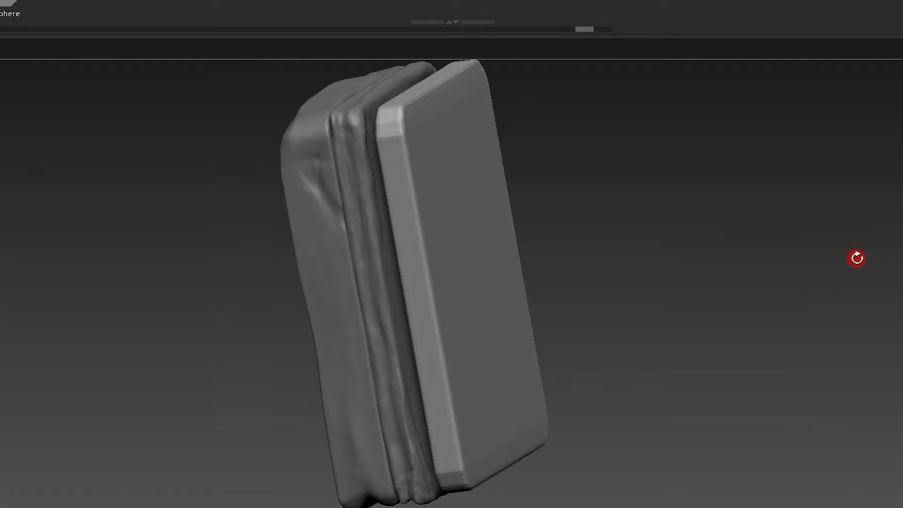
key("shift+d")
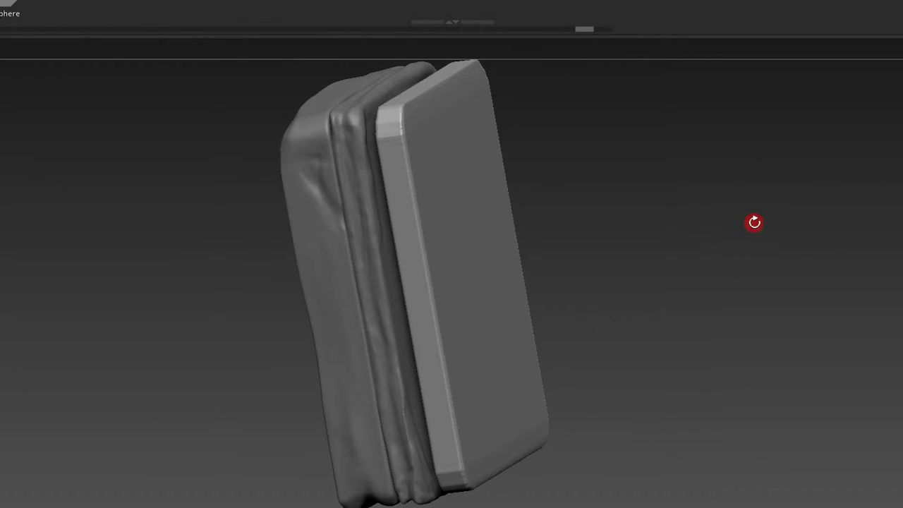
left_click_drag(857, 208, 811, 231)
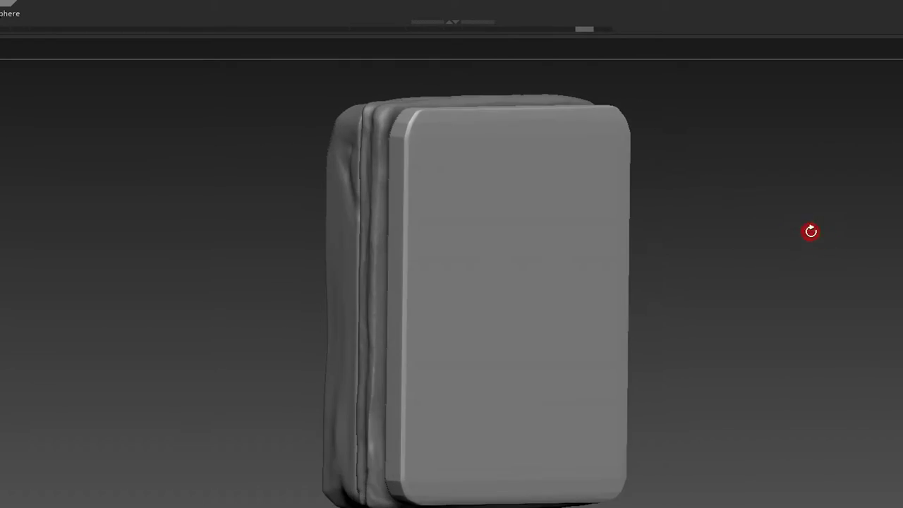
left_click_drag(811, 231, 819, 236)
- Toggle the move gizmo and pick the B-M-V sculpt brush, close on the board's top edge
key("w")
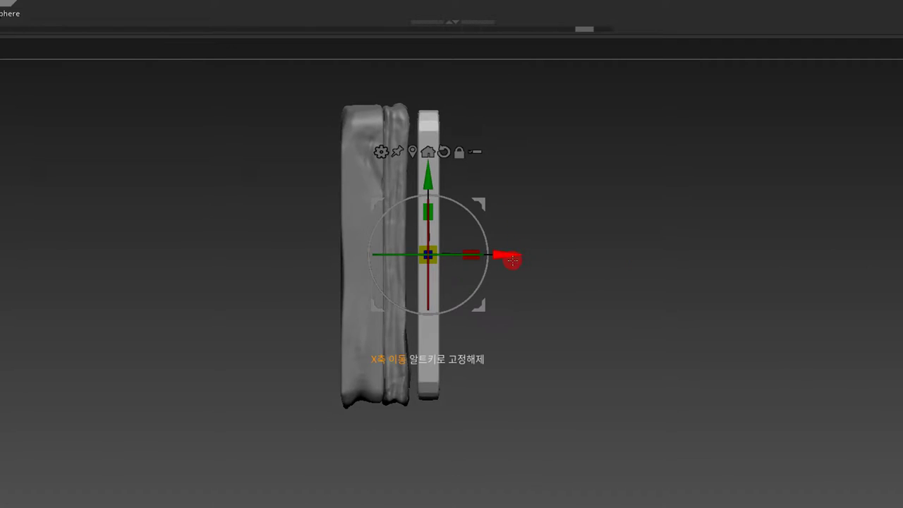
left_click_drag(513, 260, 646, 304)
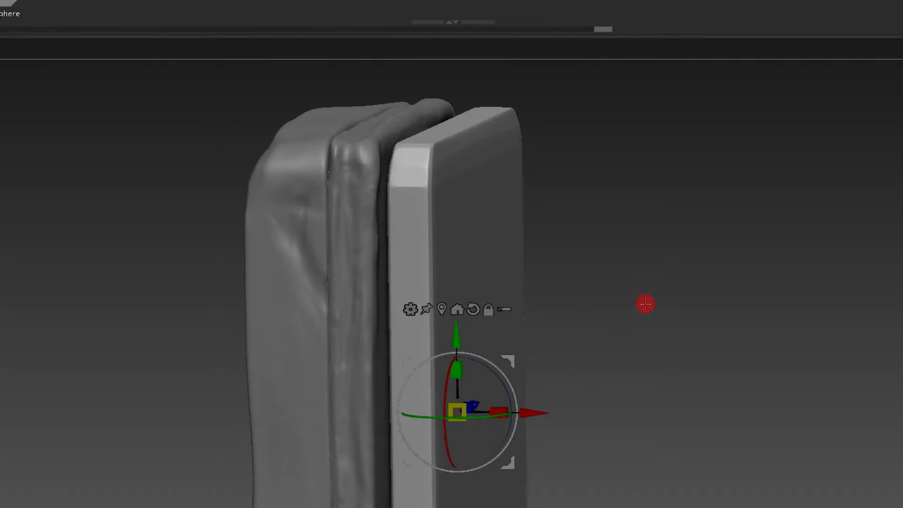
left_click_drag(486, 226, 535, 207)
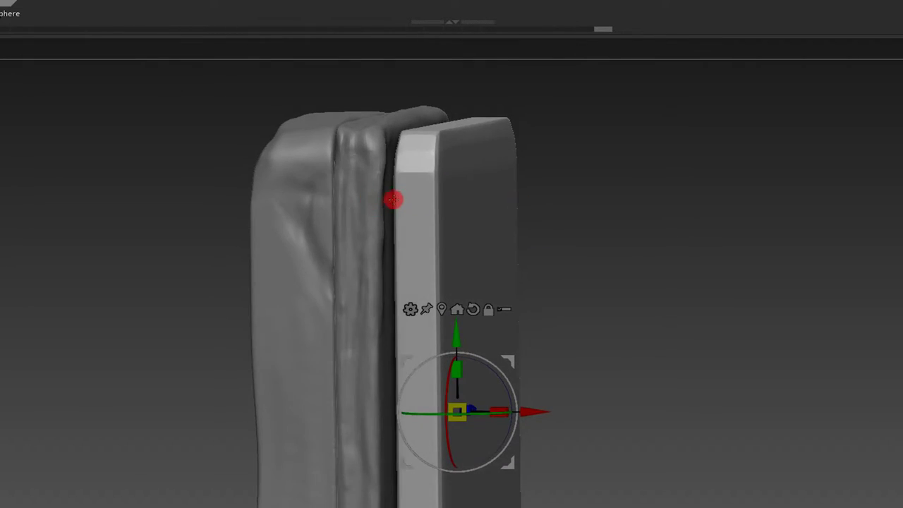
key("b")
key("m")
key("v")
left_click_drag(410, 158, 554, 103)
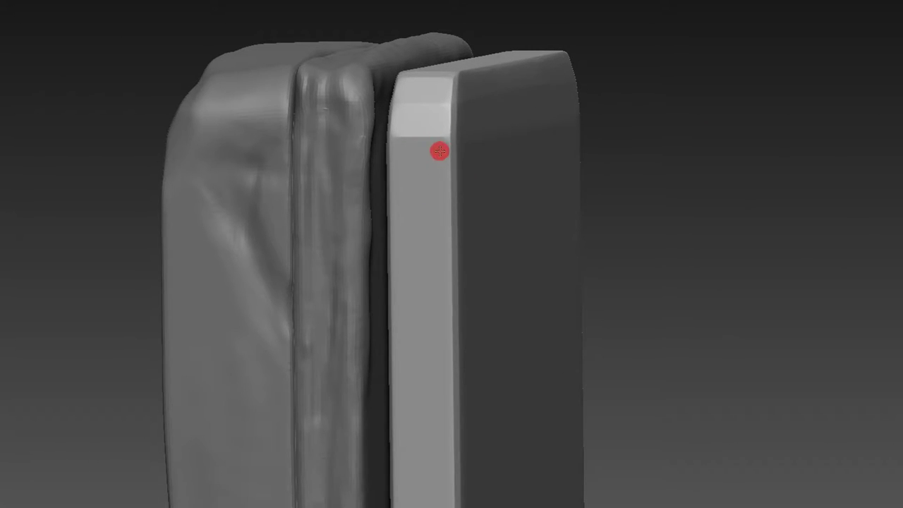
- Sculpt the backing board's top bevel corner and press a fold into its top
left_click_drag(405, 75, 414, 89)
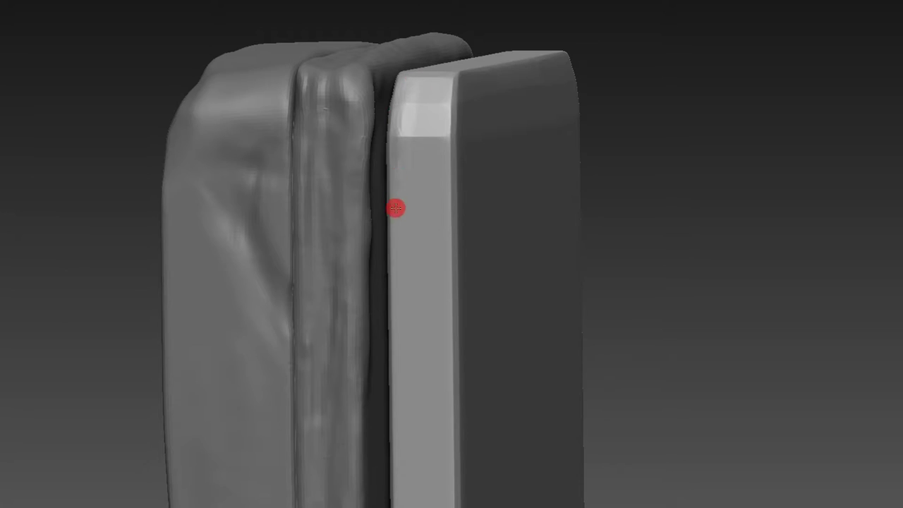
left_click(425, 184, "alt")
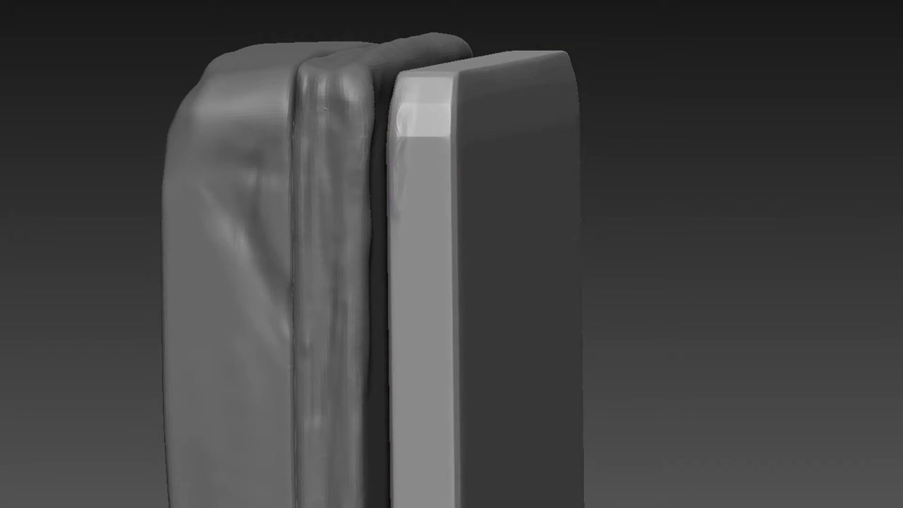
left_click_drag(417, 89, 421, 95)
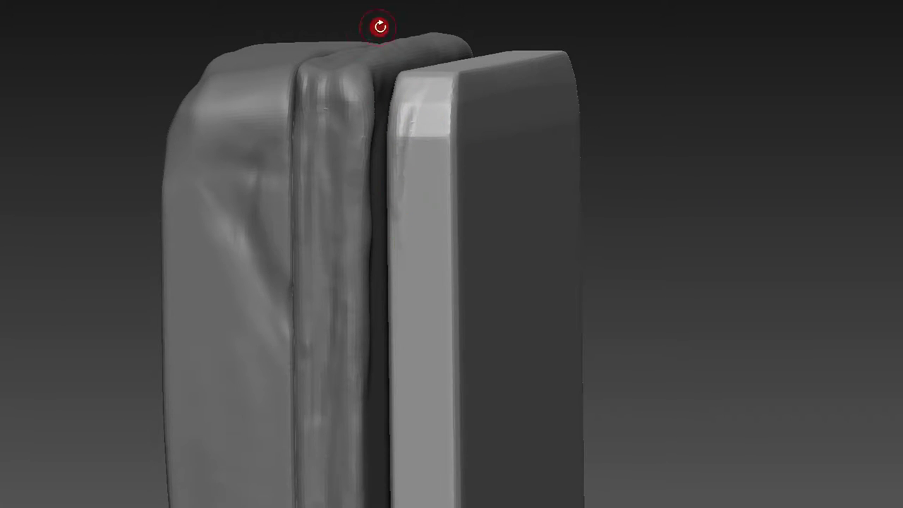
left_click_drag(412, 121, 421, 103)
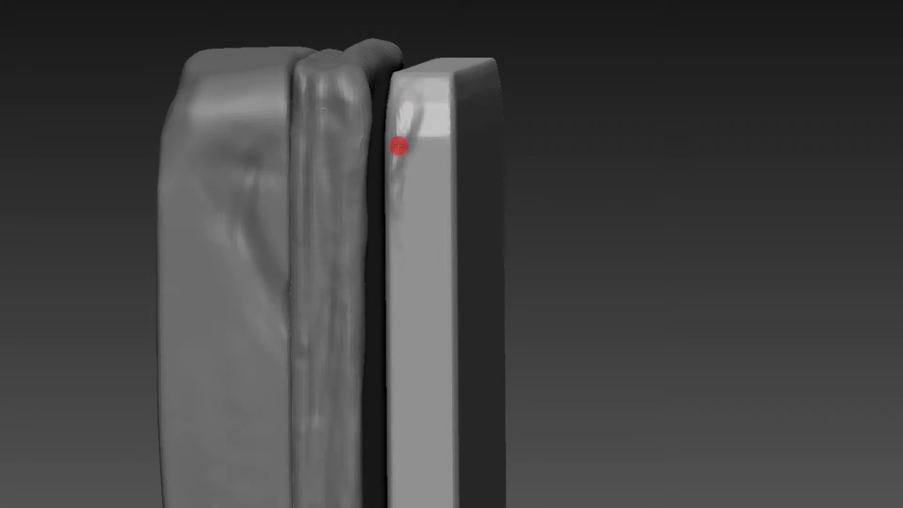
mouse_move(484, 85)
left_mouse_down()
mouse_move(562, 28)
mouse_move(515, 78)
left_mouse_up()
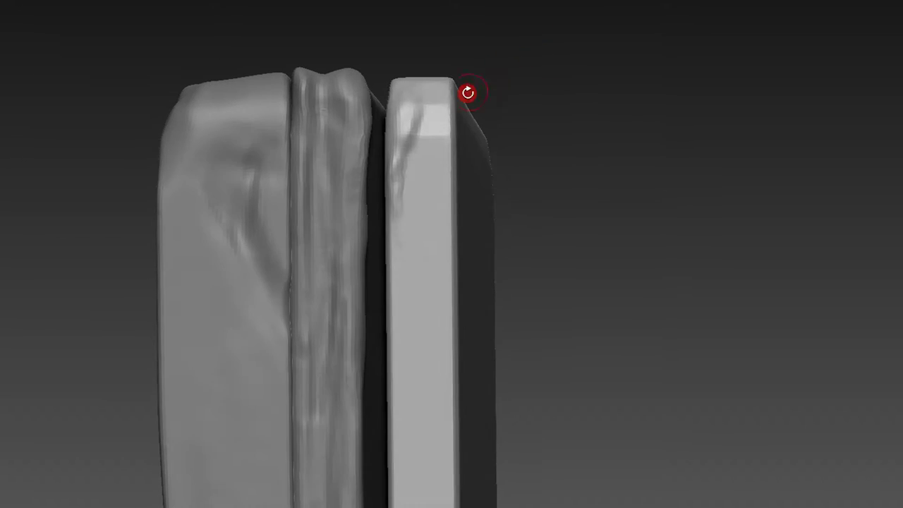
mouse_move(423, 122)
left_mouse_down()
mouse_move(397, 213)
mouse_move(403, 193)
mouse_move(403, 226)
mouse_move(408, 192)
mouse_move(405, 362)
mouse_move(401, 219)
mouse_move(398, 304)
left_mouse_up()
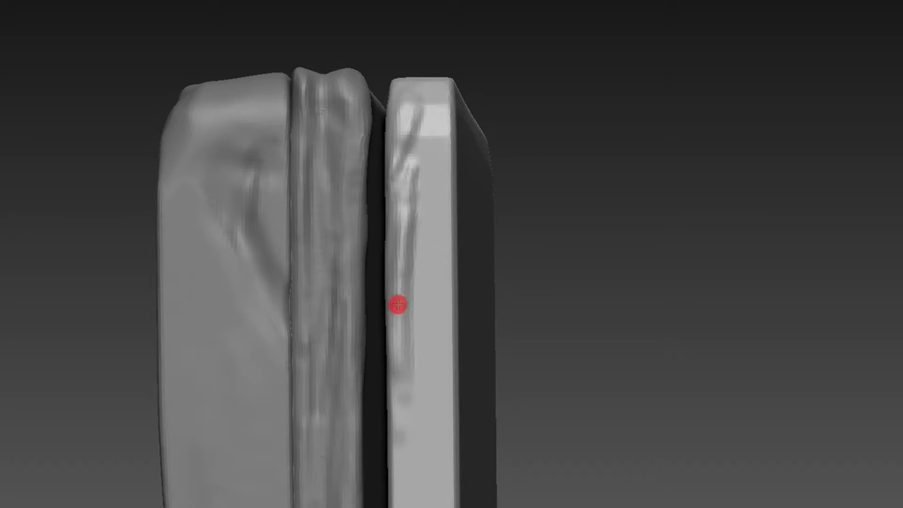
- Carve and deepen long vertical creases running down the board's side
left_click_drag(518, 204, 563, 202)
mouse_move(475, 139)
left_mouse_down()
mouse_move(459, 89)
mouse_move(472, 235)
left_mouse_up()
left_click_drag(452, 131, 462, 266)
left_click_drag(554, 246, 556, 74)
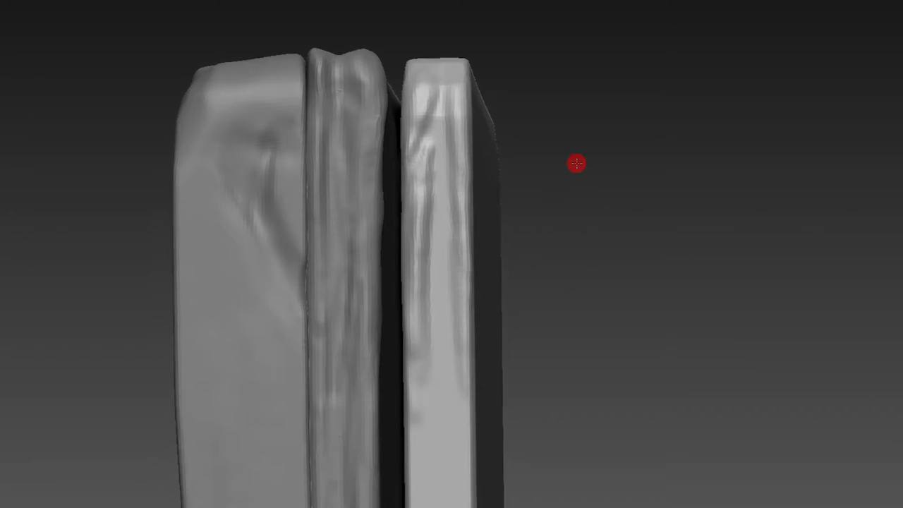
mouse_move(442, 191)
left_mouse_down()
mouse_move(426, 200)
mouse_move(431, 377)
left_mouse_up()
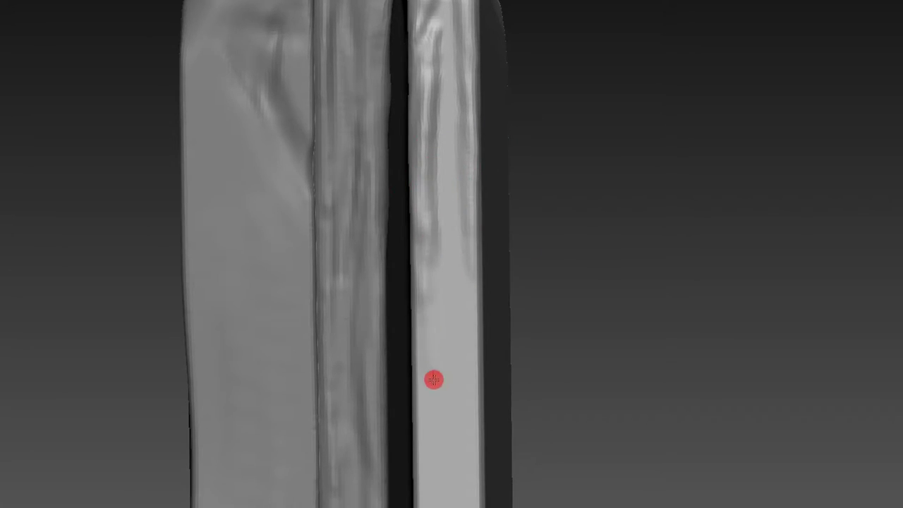
left_click_drag(423, 246, 429, 403)
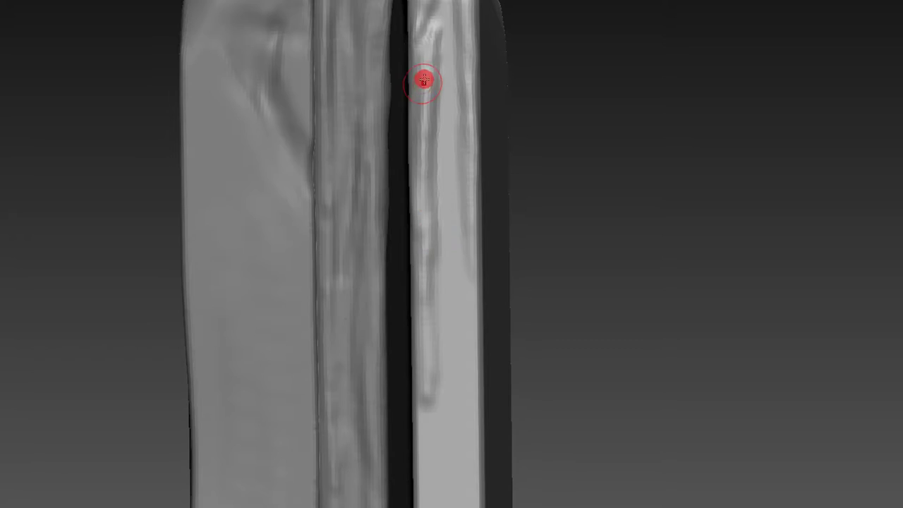
mouse_move(438, 173)
left_mouse_down()
mouse_move(437, 96)
mouse_move(422, 373)
left_mouse_up()
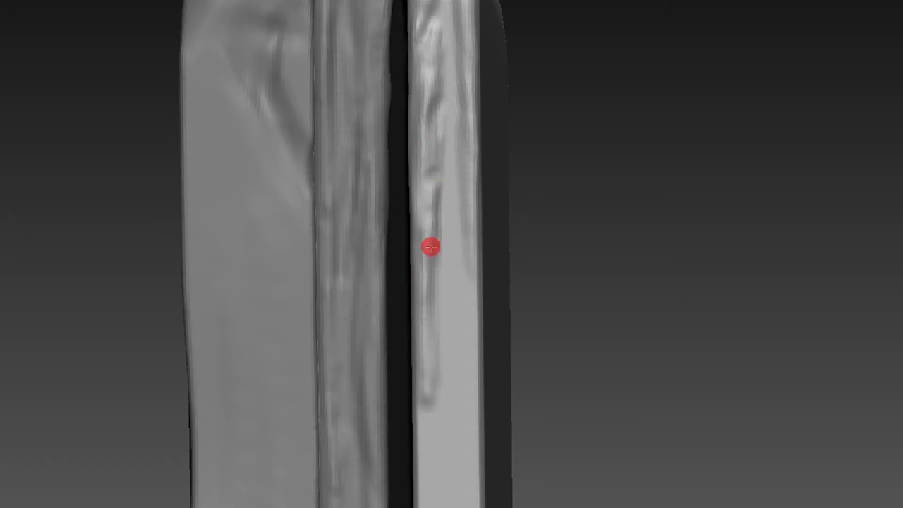
- Resize the brush, then add a faint fold and a dented crease along the board's side
mouse_move(510, 186)
left_mouse_down()
mouse_move(555, 163)
mouse_move(670, 240)
mouse_move(514, 185)
left_mouse_up()
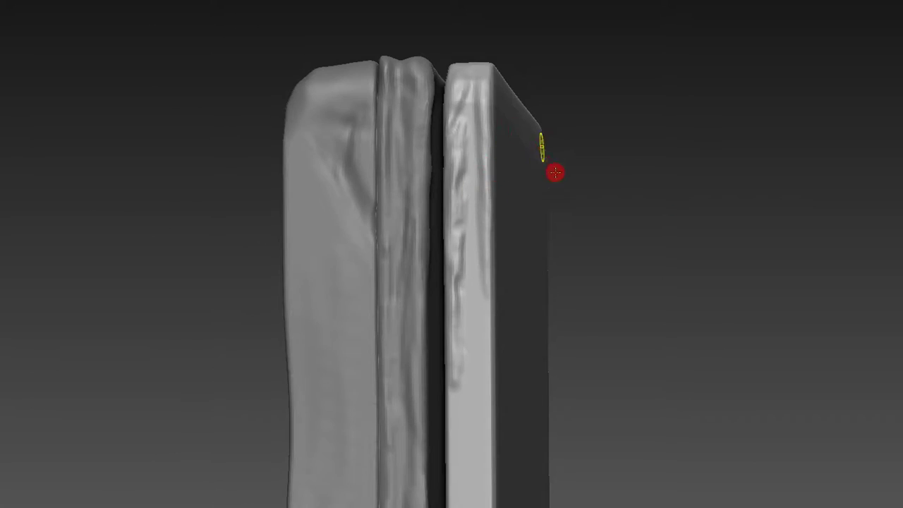
left_click_drag(554, 164, 455, 154)
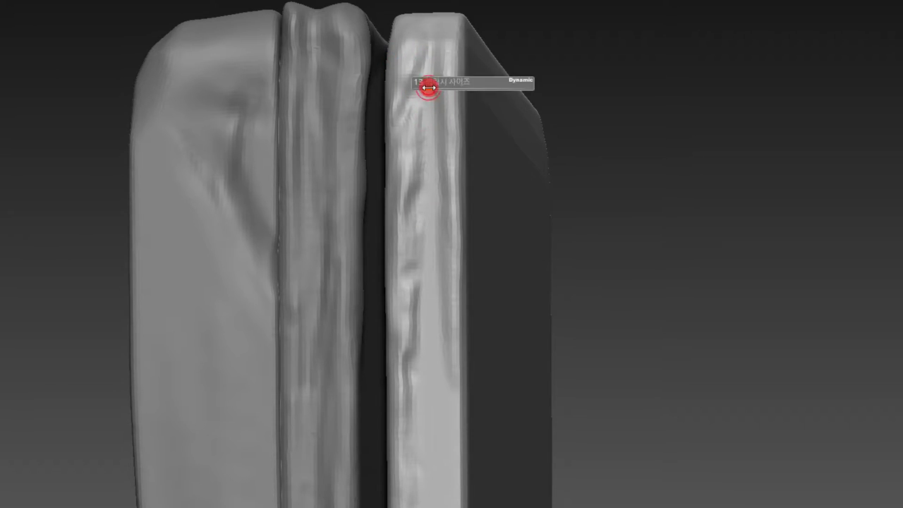
left_click(427, 64)
left_click_drag(426, 64, 420, 84)
mouse_move(425, 217)
left_mouse_down()
mouse_move(421, 141)
mouse_move(415, 343)
mouse_move(417, 116)
mouse_move(423, 323)
mouse_move(419, 141)
mouse_move(434, 319)
mouse_move(536, 256)
left_mouse_up()
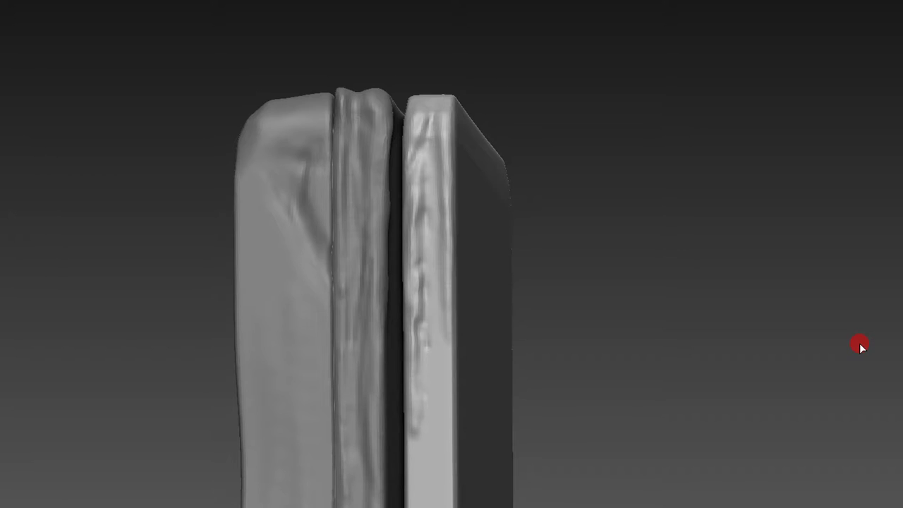
- Undo the last stroke on the right strip and select the DamStandard brush
key("ctrl+z")
mouse_move(860, 343)
left_mouse_down()
mouse_move(833, 270)
mouse_move(824, 329)
mouse_move(823, 304)
mouse_move(683, 151)
mouse_move(444, 177)
left_mouse_up()
key("b")
key("d")
key("s")
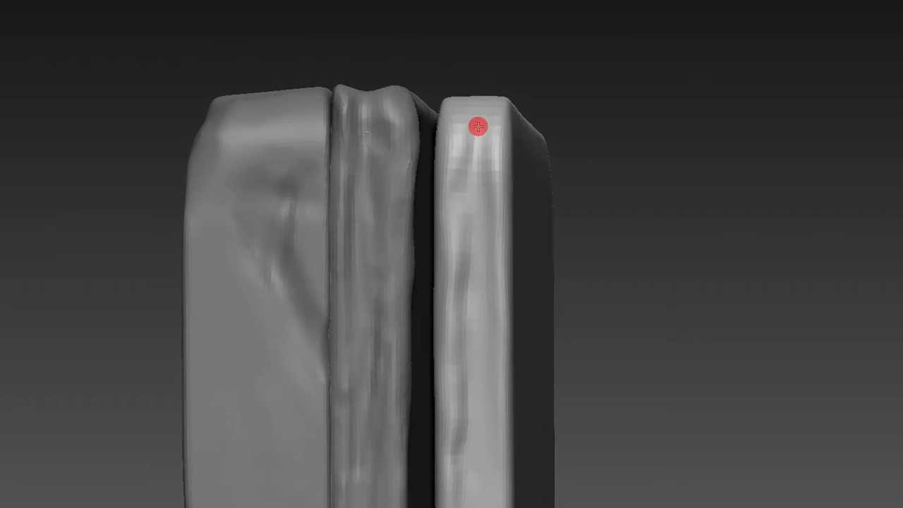
- Switch to another crease brush and carve a groove down the right strip's inner edge
key("b")
left_click(461, 145)
key("p")
mouse_move(480, 121)
left_mouse_down()
mouse_move(456, 177)
mouse_move(448, 133)
left_mouse_up()
mouse_move(678, 106)
left_mouse_down()
mouse_move(713, 40)
mouse_move(490, 103)
left_mouse_up()
mouse_move(464, 193)
left_mouse_down()
mouse_move(467, 210)
mouse_move(466, 190)
left_mouse_up()
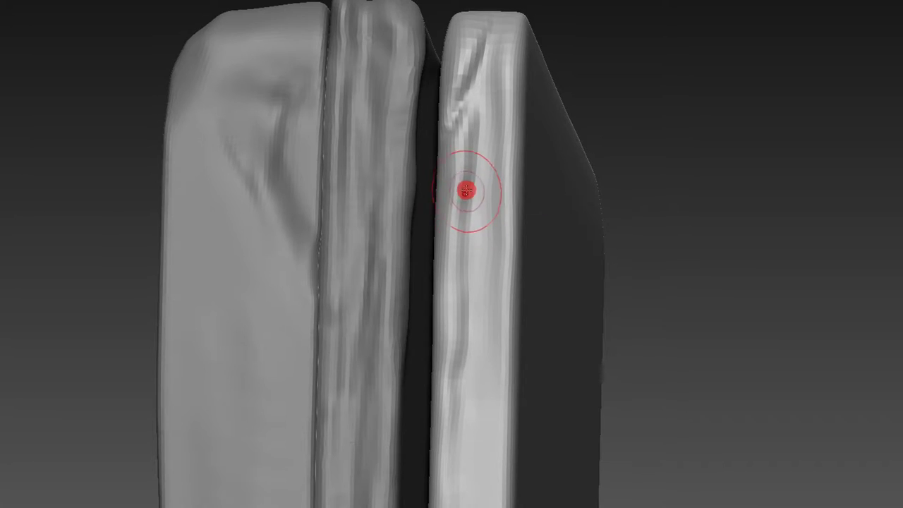
left_click_drag(453, 236, 451, 312)
mouse_move(627, 307)
left_mouse_down()
mouse_move(643, 29)
mouse_move(537, 95)
left_mouse_up()
left_click_drag(484, 120, 486, 186)
mouse_move(473, 248)
left_mouse_down()
mouse_move(481, 243)
mouse_move(479, 298)
mouse_move(499, 323)
mouse_move(487, 262)
mouse_move(496, 263)
mouse_move(482, 297)
mouse_move(498, 393)
mouse_move(496, 463)
left_mouse_up()
- Review the strips from several angles, then reselect the DamStandard brush
mouse_move(571, 312)
left_mouse_down()
mouse_move(587, 296)
mouse_move(498, 327)
left_mouse_up()
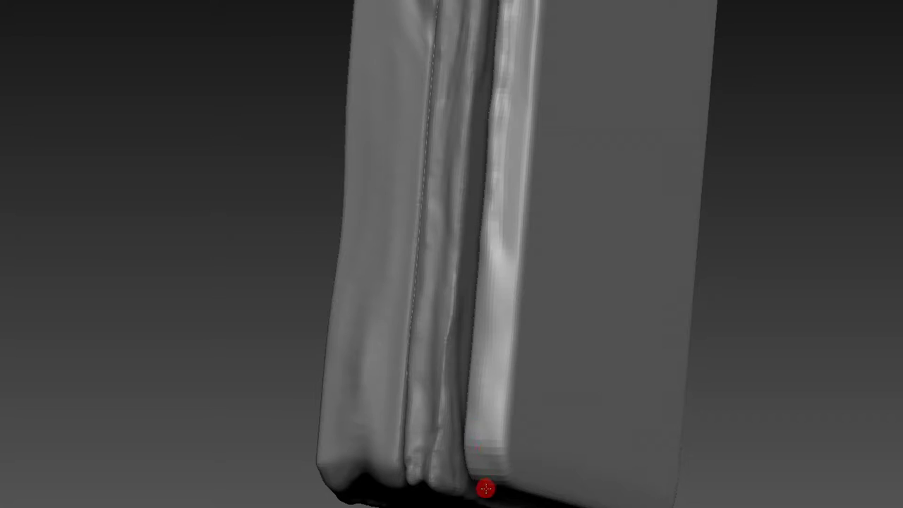
left_click_drag(646, 292, 697, 196)
middle_click_drag(680, 282, 652, 264)
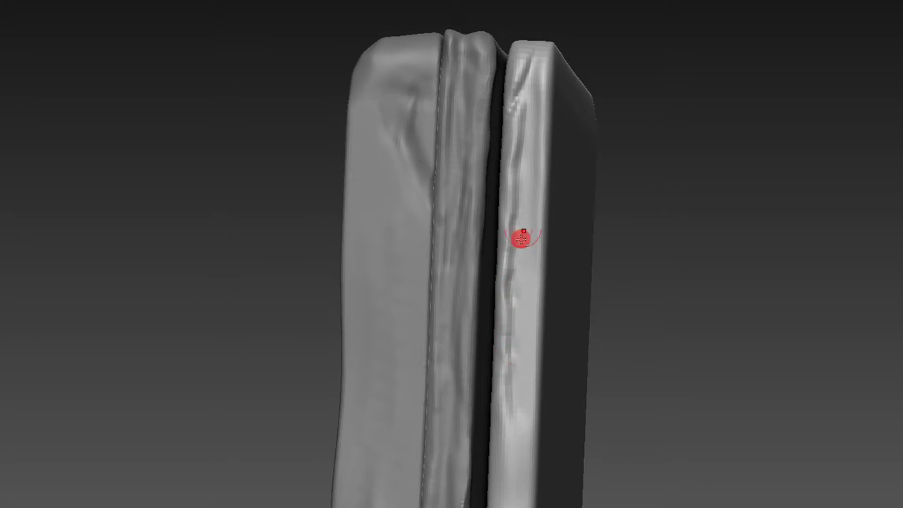
scroll(621, 154, "up", 3)
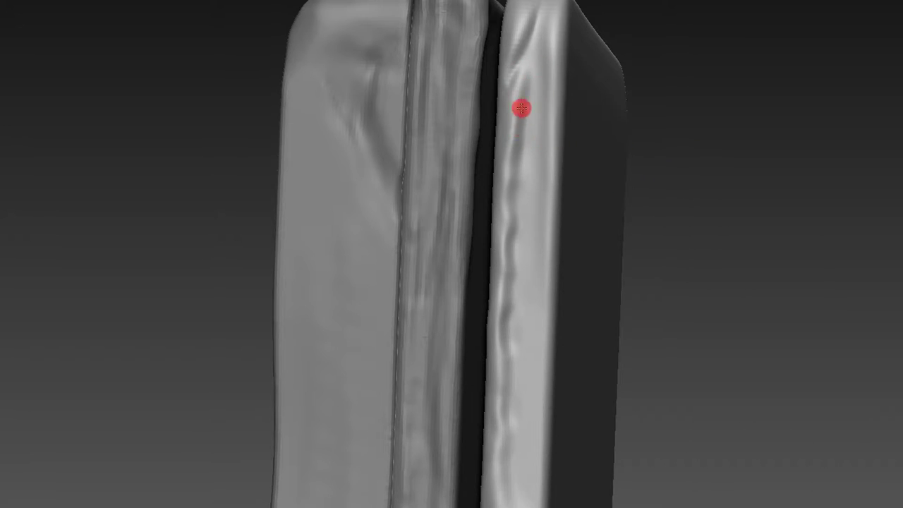
middle_click_drag(524, 108, 750, 148, "alt")
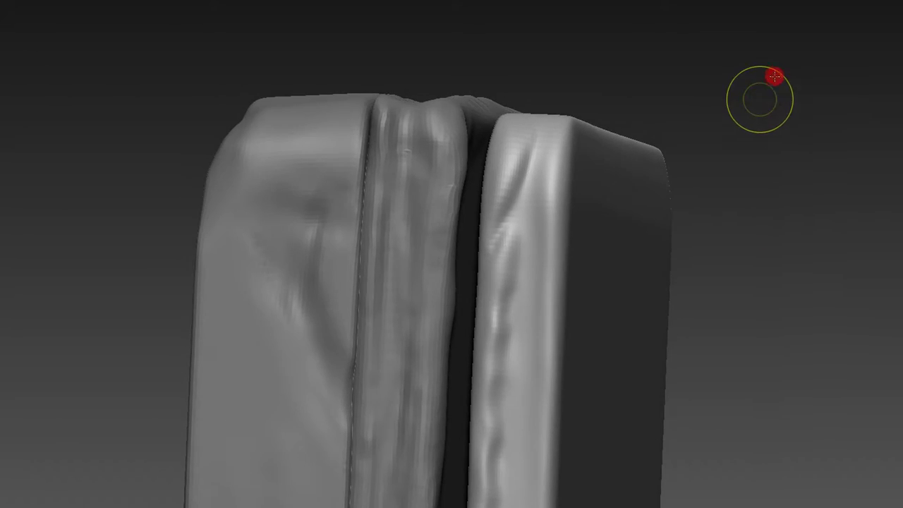
mouse_move(769, 77)
middle_mouse_down("alt")
mouse_move(786, 112)
mouse_move(713, 119)
middle_mouse_up("alt")
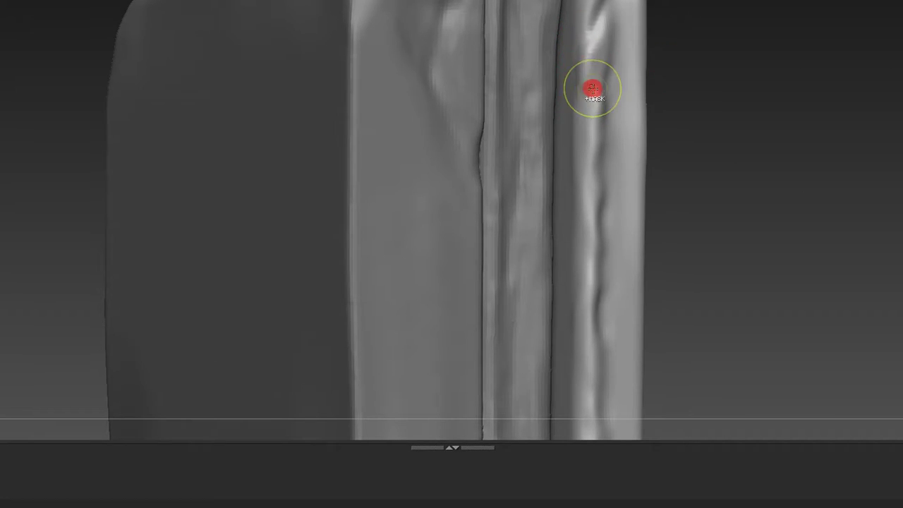
key("b")
key("d")
key("s")
- Stroke a crease down the full length of the right slab and check it from above
mouse_move(590, 86)
left_mouse_down()
mouse_move(581, 222)
mouse_move(590, 430)
left_mouse_up()
left_click_drag(698, 282, 577, 327)
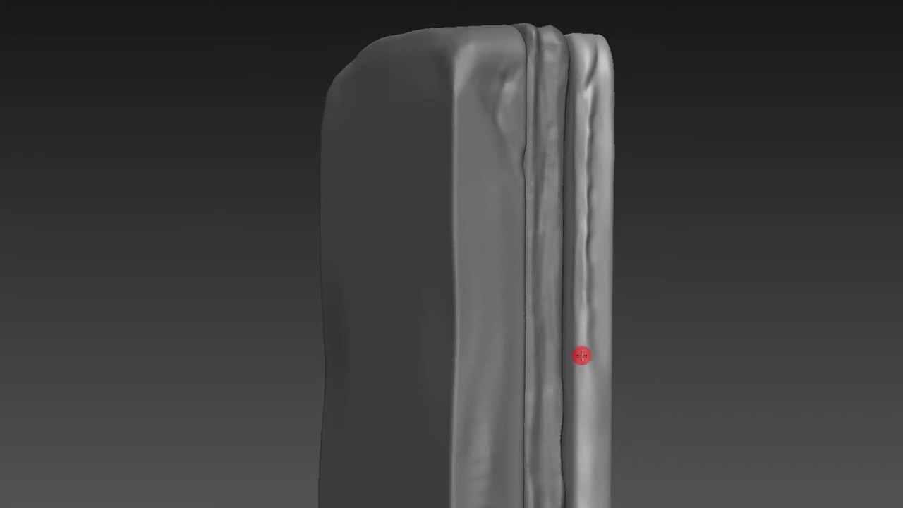
mouse_move(672, 210)
left_mouse_down()
mouse_move(659, 260)
mouse_move(684, 260)
mouse_move(684, 209)
left_mouse_up()
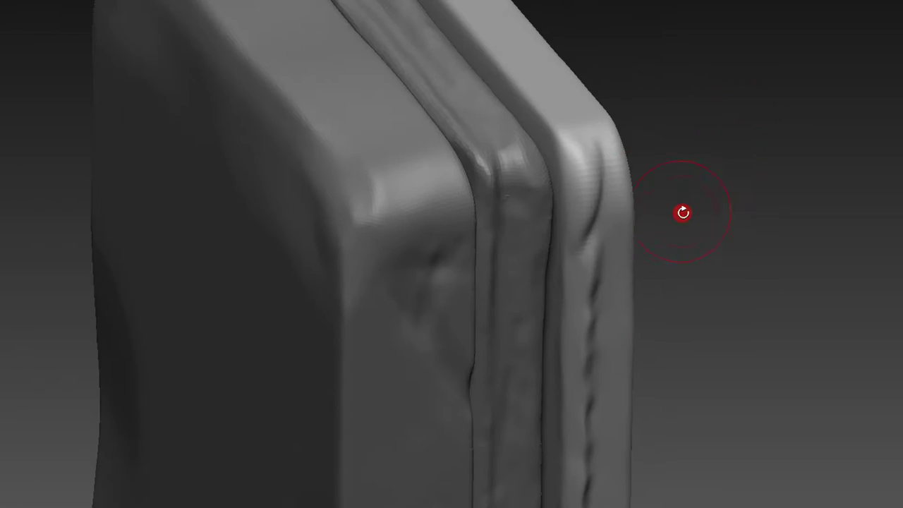
mouse_move(621, 191)
left_mouse_down()
mouse_move(635, 87)
mouse_move(667, 3)
mouse_move(784, 36)
mouse_move(755, 123)
mouse_move(635, 235)
left_mouse_up()
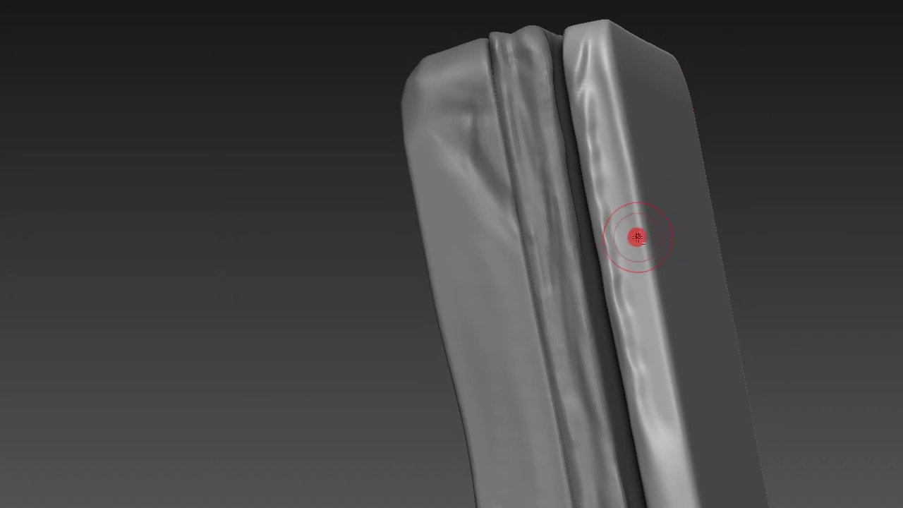
left_click_drag(817, 215, 815, 210)
- Pick a brush from the S brush list and zoom in on the sculpted strip
key("b")
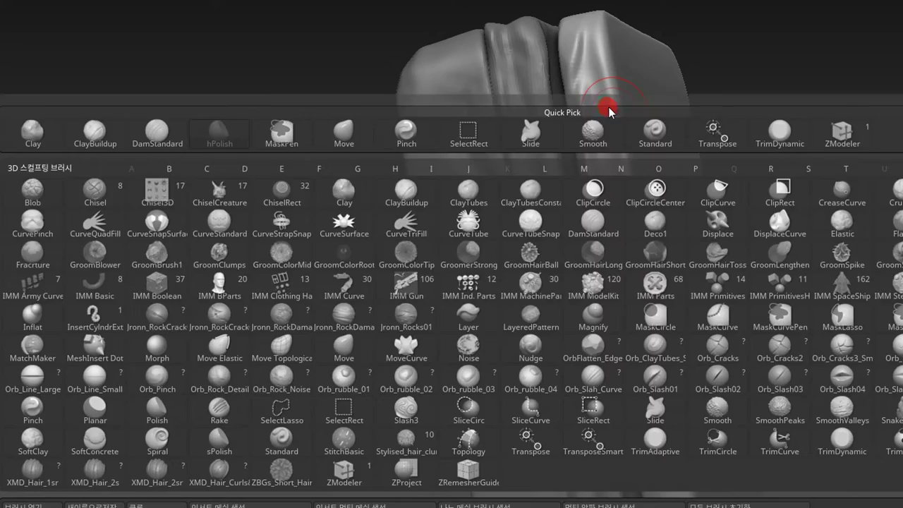
key("s")
key("t")
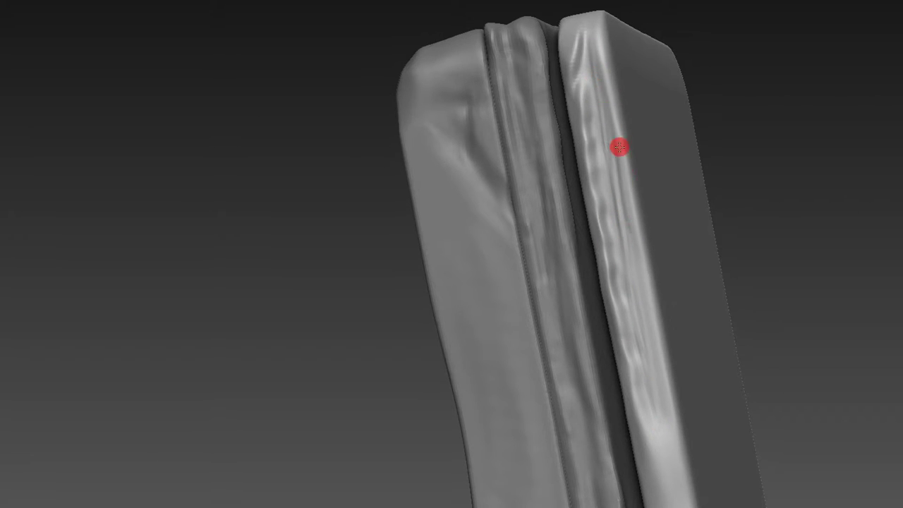
mouse_move(750, 353)
left_mouse_down()
mouse_move(769, 178)
mouse_move(788, 137)
mouse_move(743, 177)
left_mouse_up()
key("b")
key("Escape")
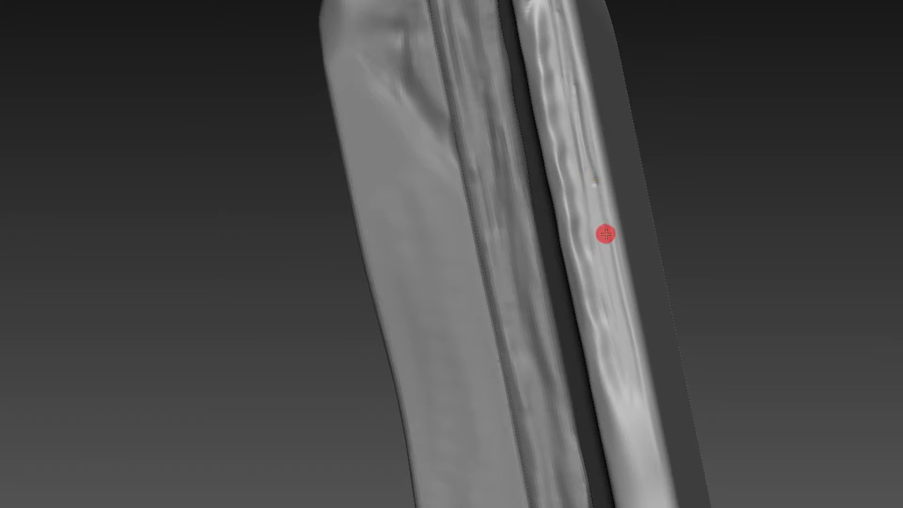
- Choose the Smooth brush and soften the dark crease on the right strip
key("b")
left_click(598, 127)
left_click_drag(589, 175, 648, 439)
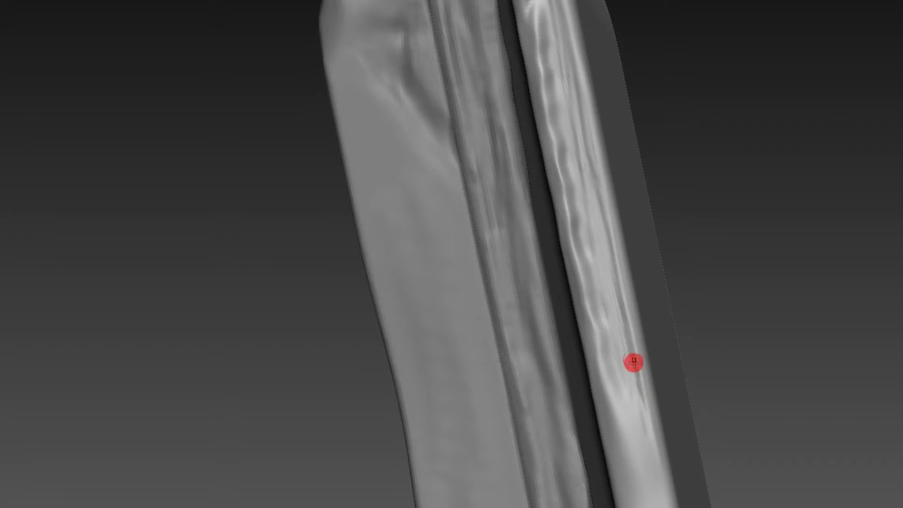
mouse_move(663, 212)
left_mouse_down()
mouse_move(787, 143)
mouse_move(766, 113)
mouse_move(758, 123)
left_mouse_up()
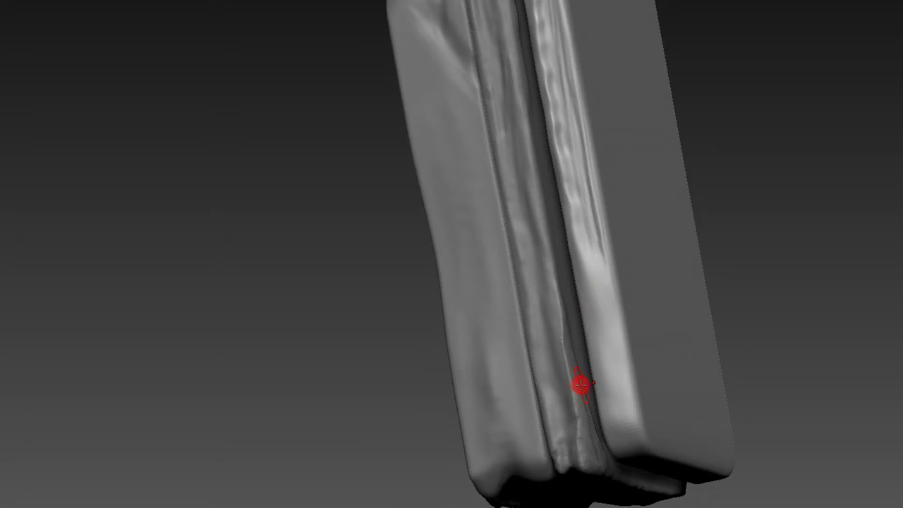
left_click_drag(601, 393, 616, 438)
- With another sculpt brush, add wavy folds along the front panel's bevelled top edge
mouse_move(684, 304)
right_mouse_down()
mouse_move(615, 382)
mouse_move(662, 355)
right_mouse_up()
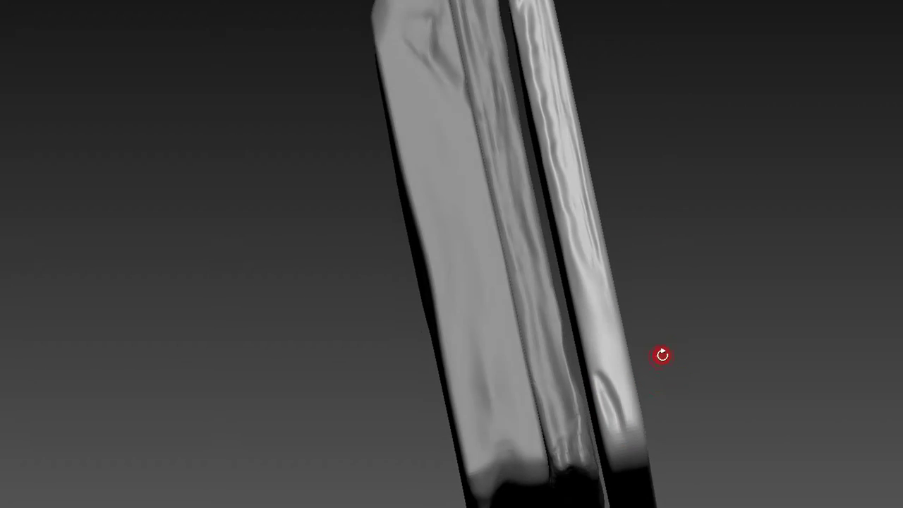
mouse_move(695, 381)
right_mouse_down()
mouse_move(682, 207)
mouse_move(612, 358)
right_mouse_up()
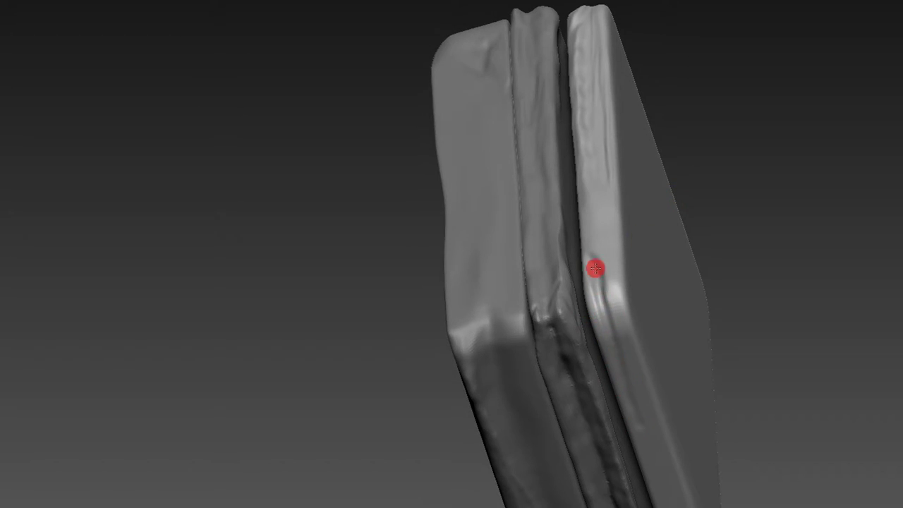
right_click_drag(727, 282, 595, 284)
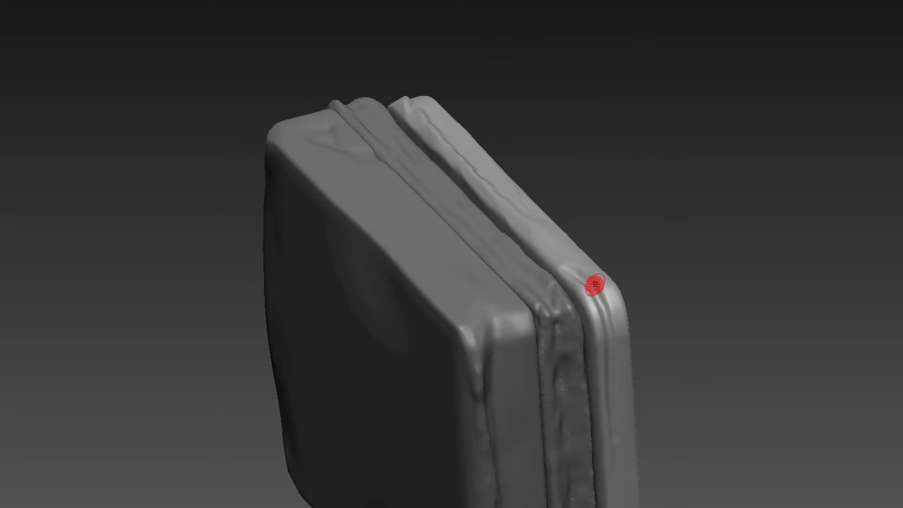
right_click_drag(601, 347, 608, 295)
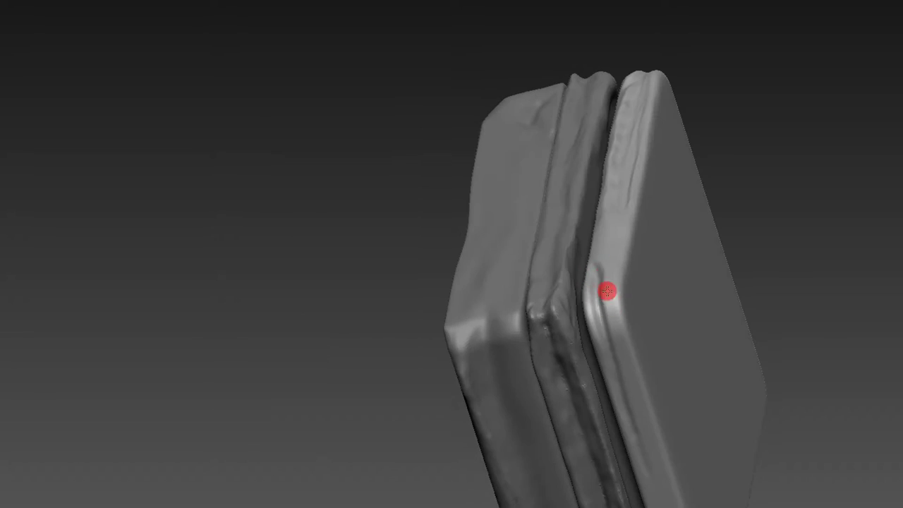
mouse_move(777, 128)
right_mouse_down()
mouse_move(728, 221)
mouse_move(615, 262)
right_mouse_up()
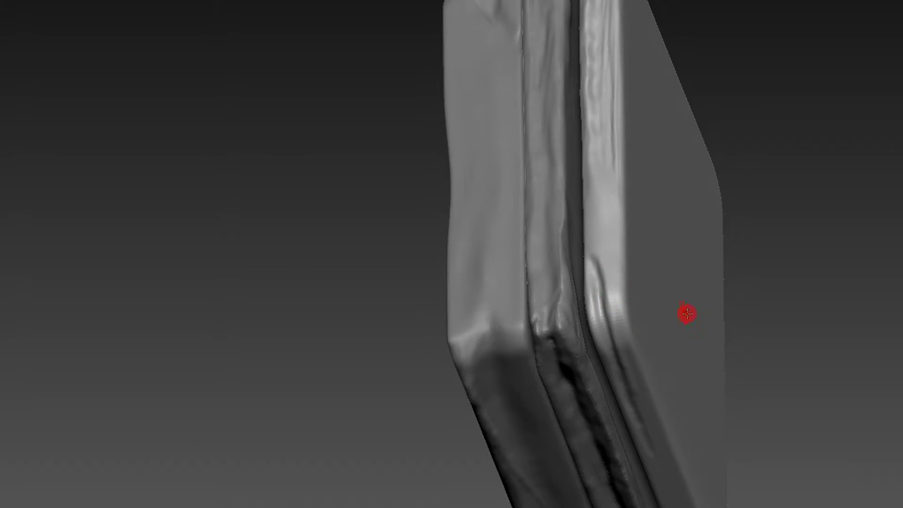
mouse_move(812, 241)
right_mouse_down()
mouse_move(778, 219)
mouse_move(777, 313)
mouse_move(755, 227)
mouse_move(669, 269)
mouse_move(534, 145)
mouse_move(504, 105)
mouse_move(586, 108)
mouse_move(738, 174)
mouse_move(768, 78)
mouse_move(797, 54)
mouse_move(540, 127)
right_mouse_up()
left_click_drag(572, 137, 631, 278)
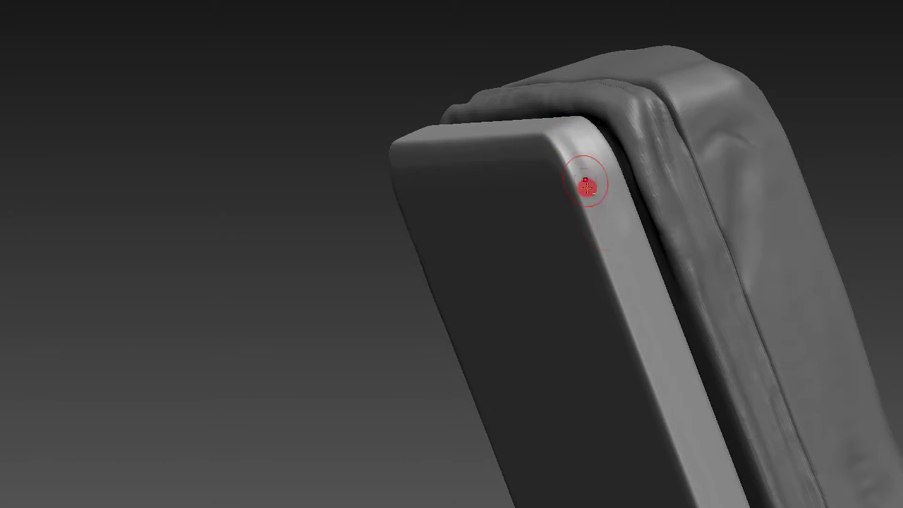
mouse_move(482, 158)
right_mouse_down()
mouse_move(367, 171)
mouse_move(525, 165)
right_mouse_up()
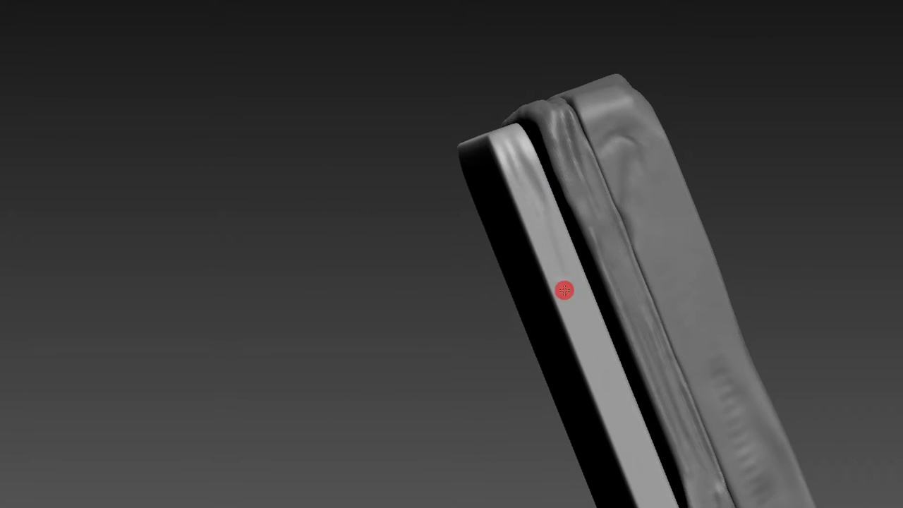
- Add and refine wavy folds along the slab's front bevelled edge
mouse_move(569, 304)
left_mouse_down()
mouse_move(619, 410)
mouse_move(528, 160)
mouse_move(549, 248)
mouse_move(528, 165)
mouse_move(549, 221)
left_mouse_up()
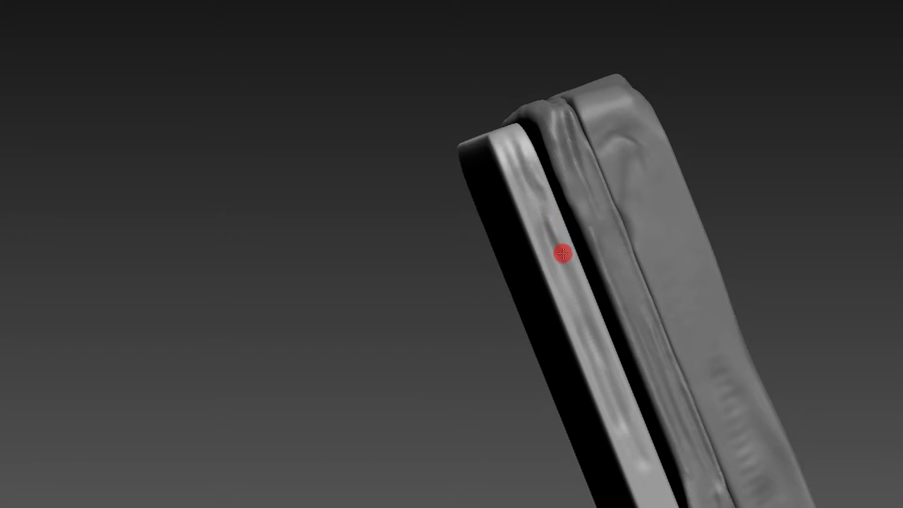
left_click_drag(591, 315, 626, 395)
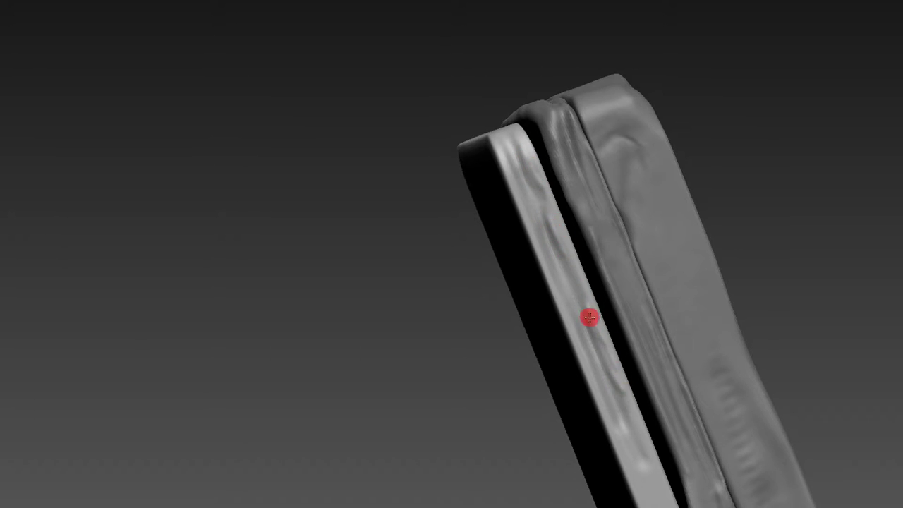
left_click_drag(467, 255, 577, 179)
mouse_move(648, 61)
left_mouse_down()
mouse_move(692, 119)
mouse_move(518, 198)
left_mouse_up()
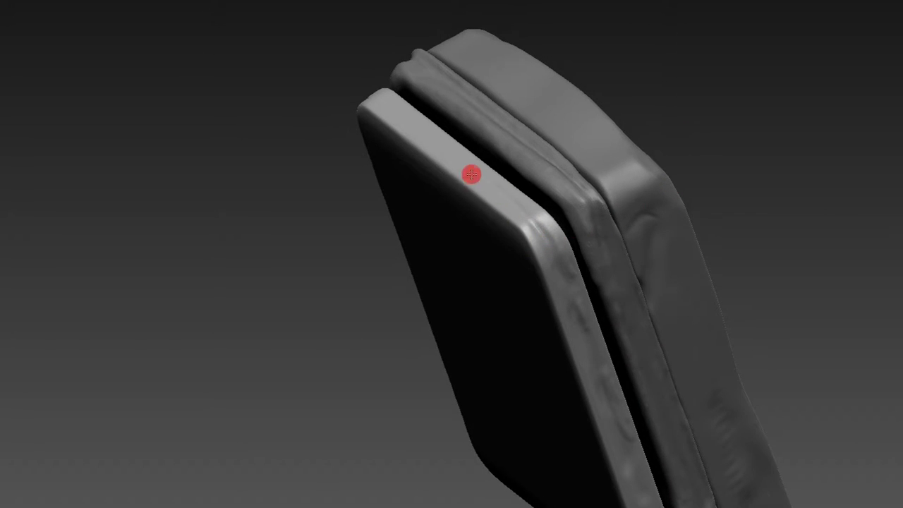
left_click_drag(400, 278, 430, 195)
- Pick another sculpt brush and stroke along the slab's left edge
key("b")
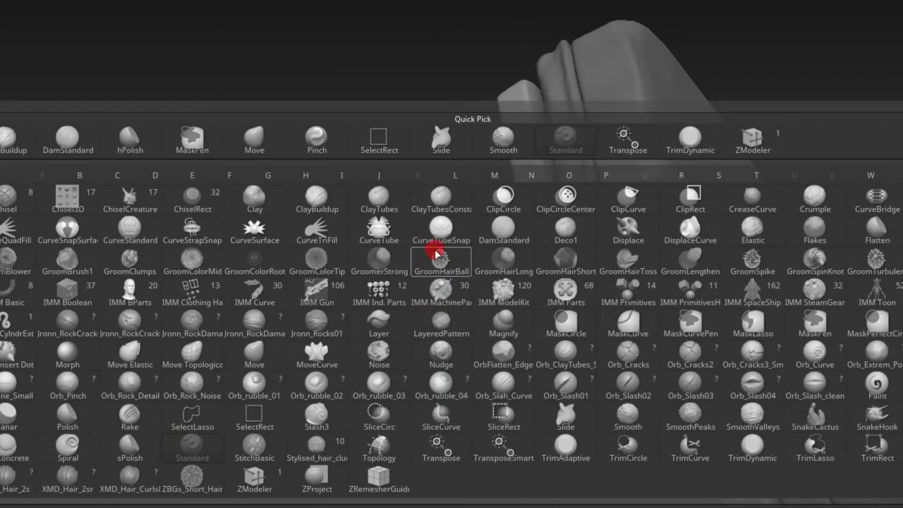
left_click(477, 216)
mouse_move(495, 182)
left_mouse_down()
mouse_move(546, 245)
mouse_move(512, 247)
left_mouse_up()
mouse_move(562, 175)
left_mouse_down()
mouse_move(609, 77)
mouse_move(671, 60)
mouse_move(680, 75)
mouse_move(649, 58)
mouse_move(742, 157)
mouse_move(738, 60)
mouse_move(576, 202)
left_mouse_up()
key("b")
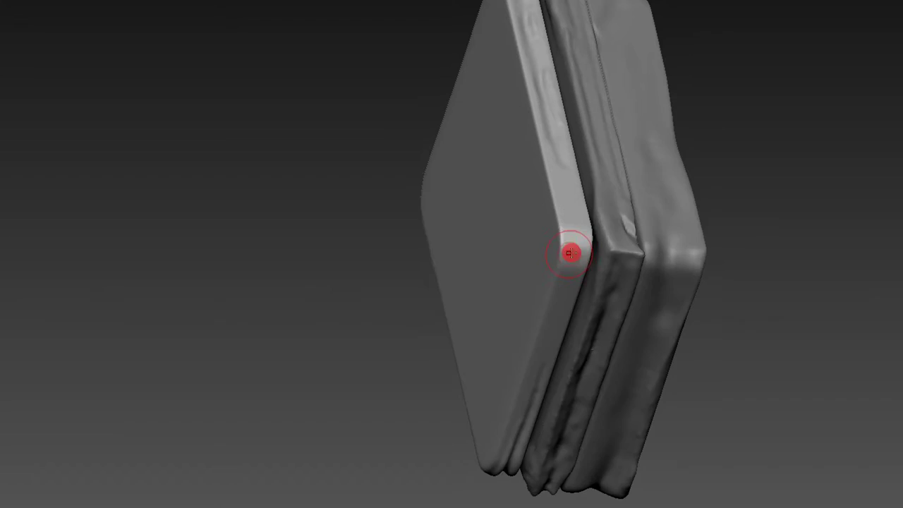
left_click_drag(577, 246, 407, 220)
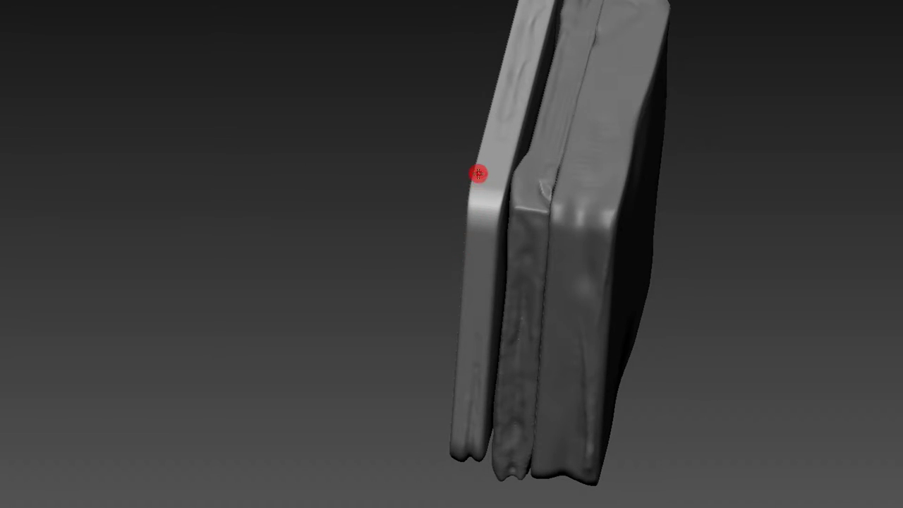
left_click_drag(480, 168, 477, 203)
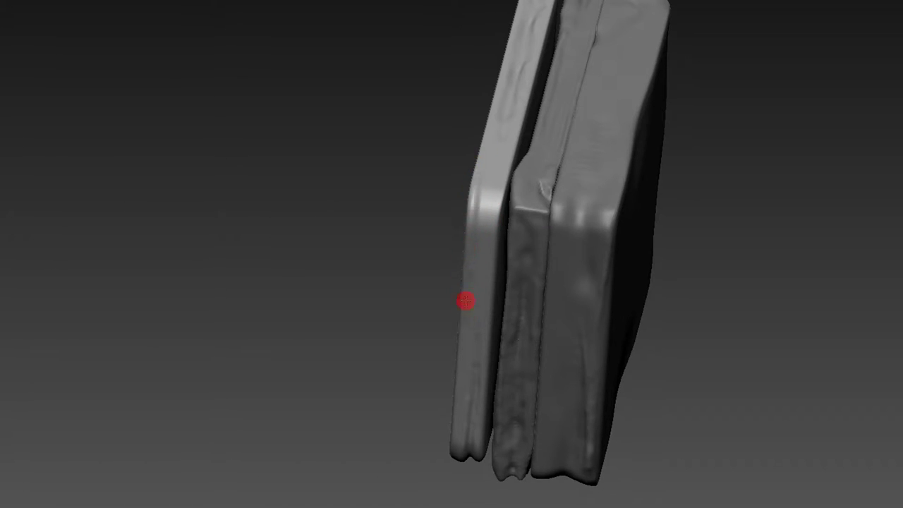
- Use the Gizmo's X arrow to nudge the front panel about -0.0255 along X
mouse_move(447, 303)
left_mouse_down()
mouse_move(426, 215)
mouse_move(509, 156)
left_mouse_up()
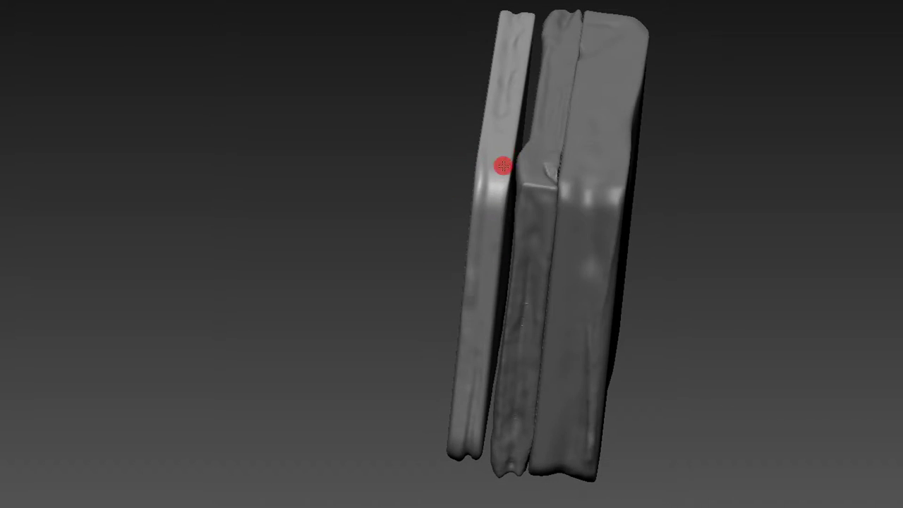
mouse_move(490, 265)
left_mouse_down()
mouse_move(421, 181)
mouse_move(487, 206)
left_mouse_up()
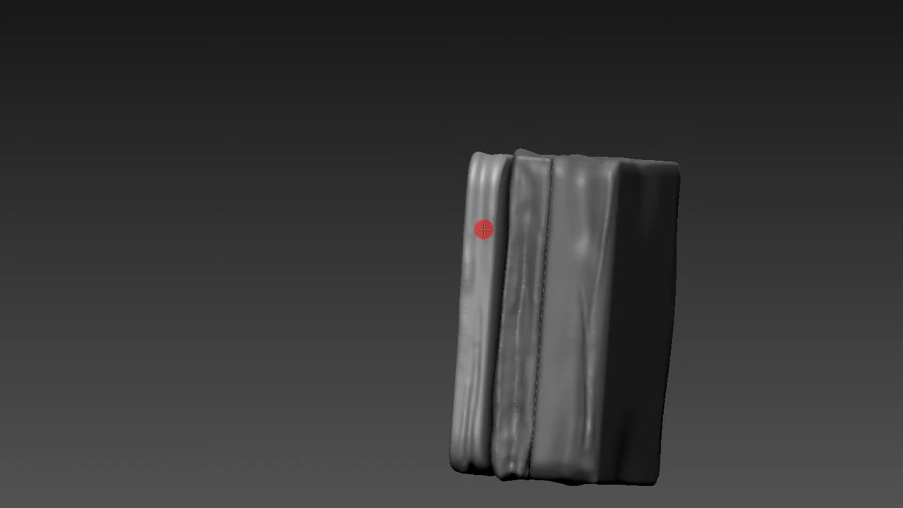
mouse_move(422, 232)
left_mouse_down()
mouse_move(548, 198)
mouse_move(614, 198)
mouse_move(651, 143)
mouse_move(677, 187)
mouse_move(625, 129)
mouse_move(625, 49)
mouse_move(600, 56)
mouse_move(638, 129)
mouse_move(652, 200)
left_mouse_up()
key("w")
mouse_move(583, 238)
left_mouse_down()
mouse_move(571, 237)
mouse_move(593, 233)
mouse_move(574, 233)
mouse_move(615, 190)
mouse_move(607, 201)
left_mouse_up()
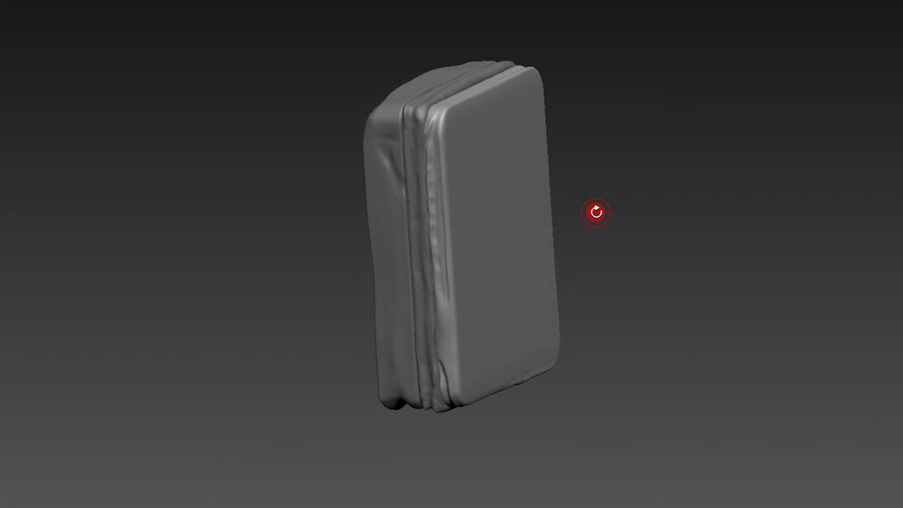
mouse_move(713, 296)
left_mouse_down()
mouse_move(706, 262)
mouse_move(599, 284)
left_mouse_up()
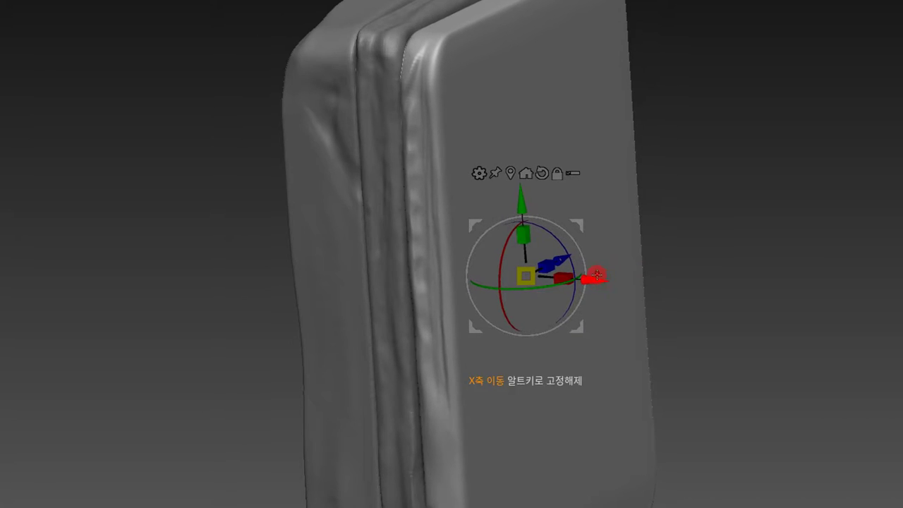
- Select a brush from the M list and lower its Draw Size
key("b")
key("m")
key("v")
key("s")
left_click(408, 85)
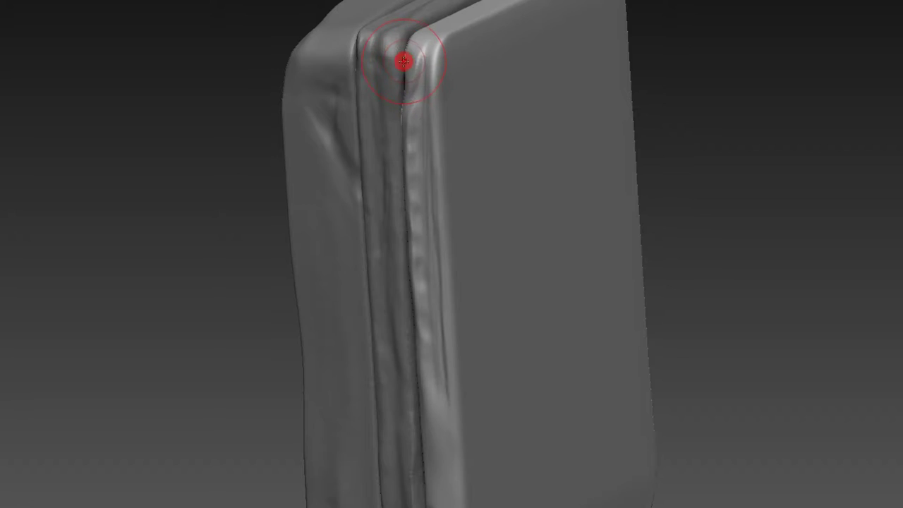
- Rework the seams between the side strips while orbiting the case from several angles
left_click_drag(241, 88, 362, 128)
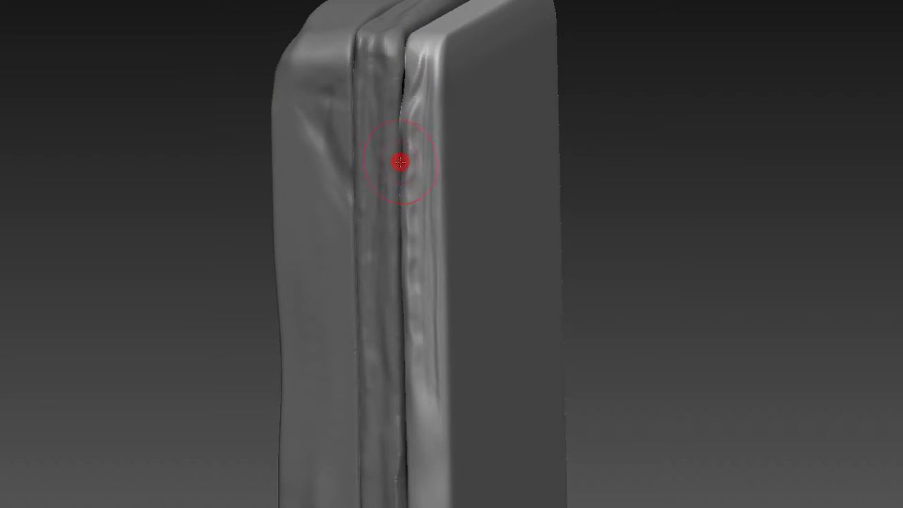
left_click_drag(654, 122, 503, 46)
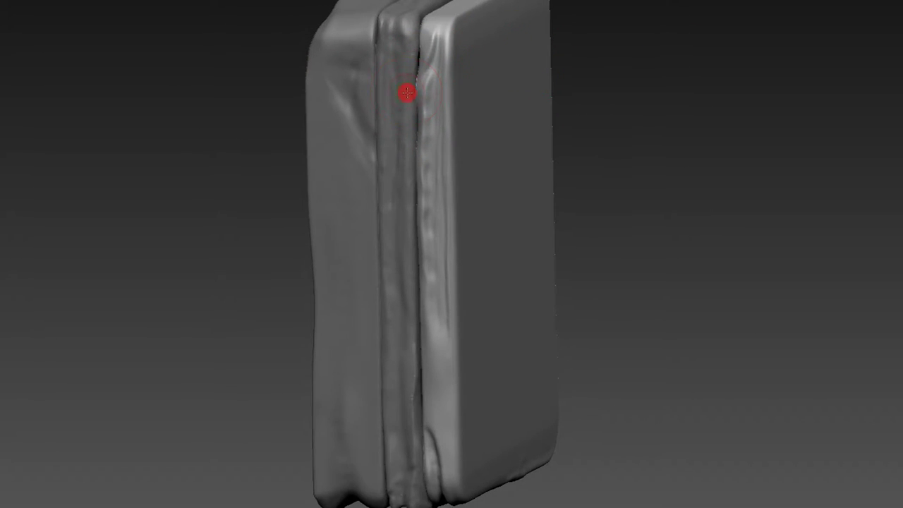
left_click_drag(579, 74, 611, 70)
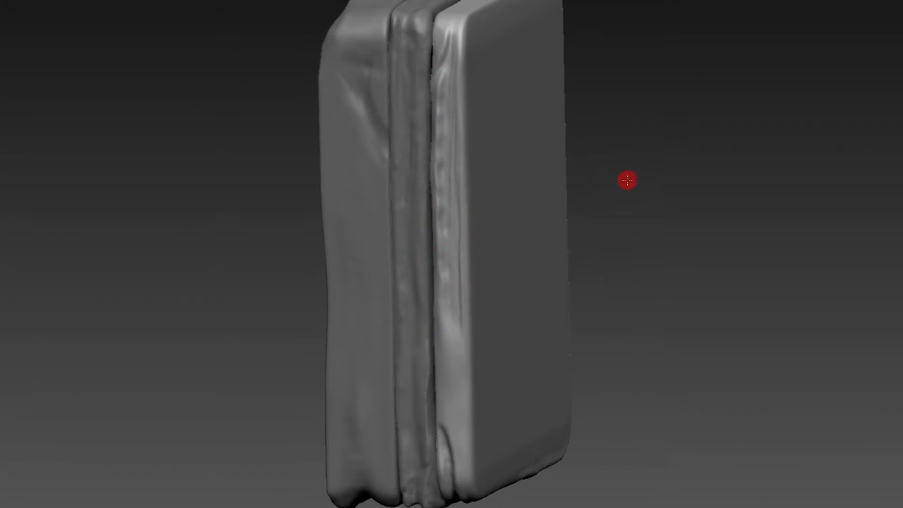
left_click_drag(629, 177, 519, 225)
mouse_move(426, 285)
left_mouse_down()
mouse_move(283, 232)
mouse_move(532, 275)
mouse_move(439, 314)
left_mouse_up()
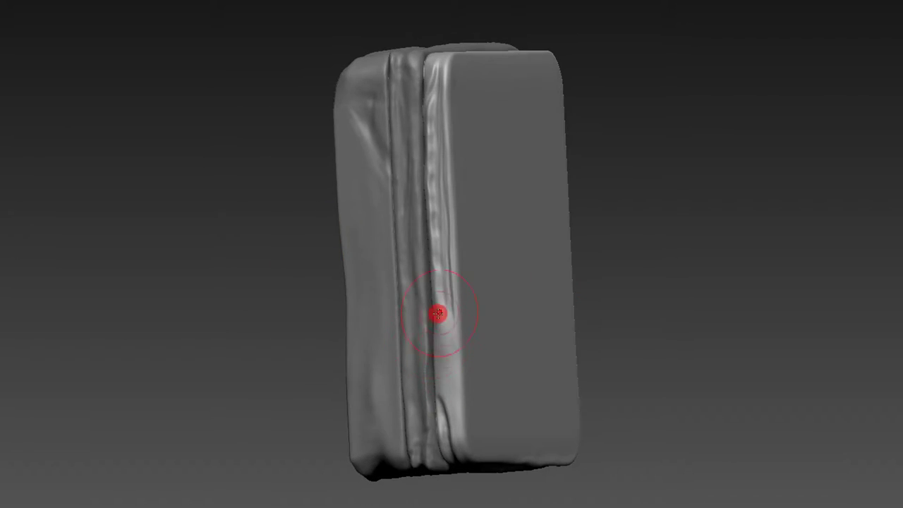
left_click_drag(323, 279, 319, 276)
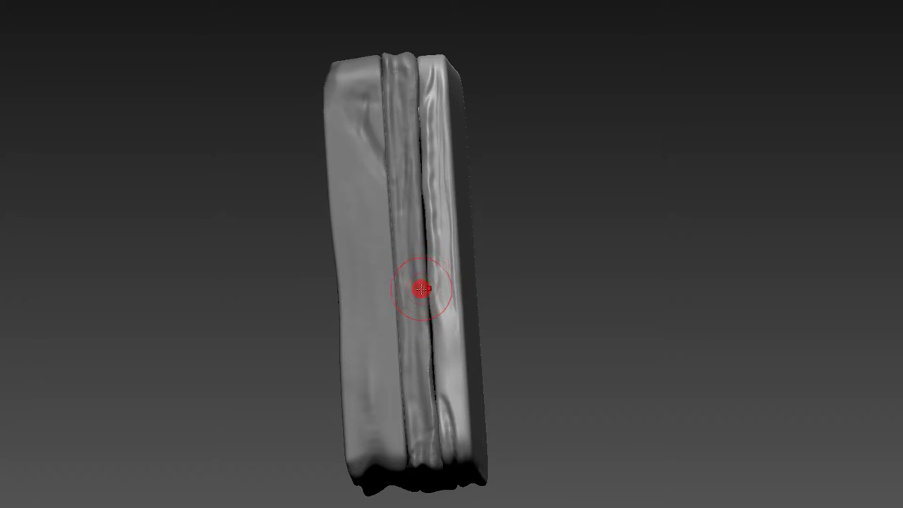
mouse_move(433, 271)
left_mouse_down()
mouse_move(504, 242)
mouse_move(468, 268)
left_mouse_up()
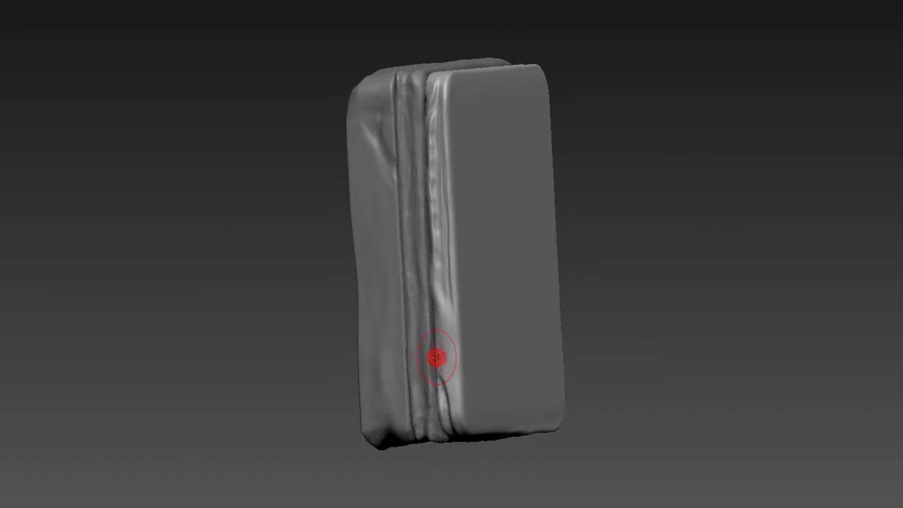
mouse_move(341, 318)
left_mouse_down()
mouse_move(476, 299)
mouse_move(487, 196)
mouse_move(585, 125)
mouse_move(677, 146)
mouse_move(699, 172)
mouse_move(659, 176)
mouse_move(711, 154)
mouse_move(720, 126)
mouse_move(710, 155)
mouse_move(714, 149)
mouse_move(783, 191)
mouse_move(813, 178)
mouse_move(744, 181)
mouse_move(744, 156)
mouse_move(719, 169)
mouse_move(809, 145)
mouse_move(557, 228)
left_mouse_up()
- Move the front slab vertically with the Gizmo's Y arrow and check its fit
key("w")
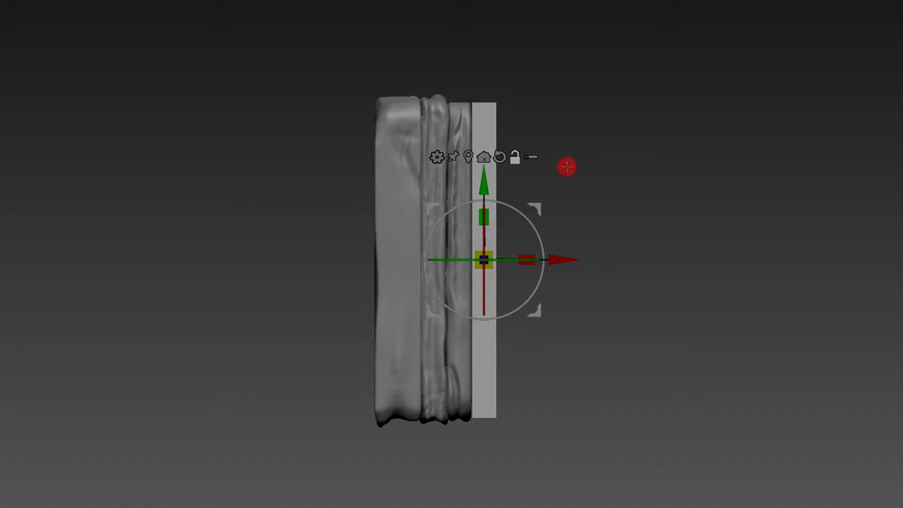
left_click_drag(490, 205, 487, 185)
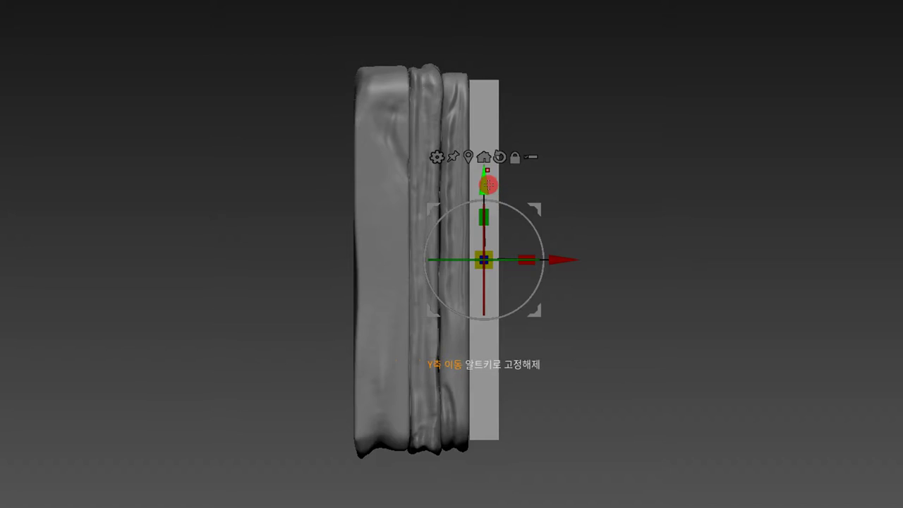
mouse_move(546, 194)
left_mouse_down()
mouse_move(484, 192)
mouse_move(490, 218)
mouse_move(486, 189)
left_mouse_up()
mouse_move(526, 256)
left_mouse_down()
mouse_move(689, 177)
mouse_move(671, 160)
mouse_move(710, 160)
mouse_move(724, 177)
left_mouse_up()
mouse_move(795, 227)
left_mouse_down()
mouse_move(812, 214)
mouse_move(780, 153)
mouse_move(768, 158)
mouse_move(758, 148)
mouse_move(780, 179)
mouse_move(698, 170)
left_mouse_up()
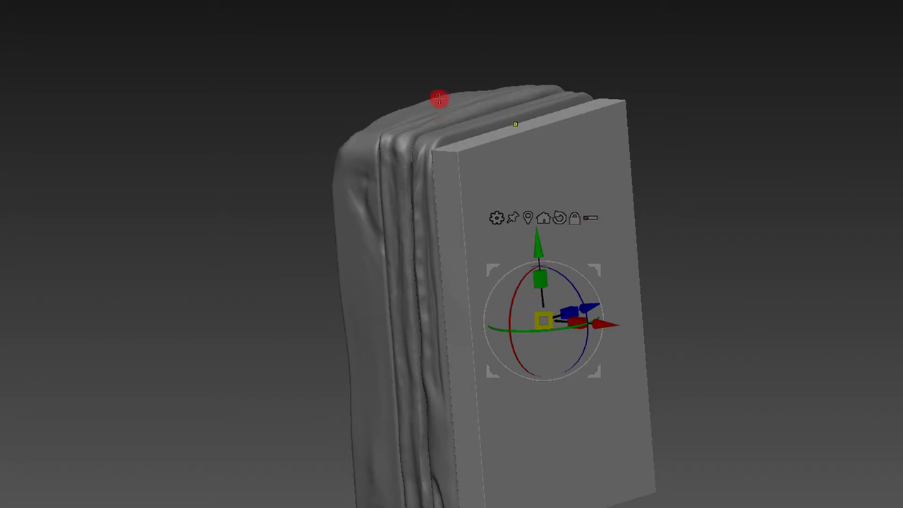
right_click_drag(439, 100, 383, 142, "ctrl")
- Switch to ZModeler set to Edge Bevel on edge loops
key("q")
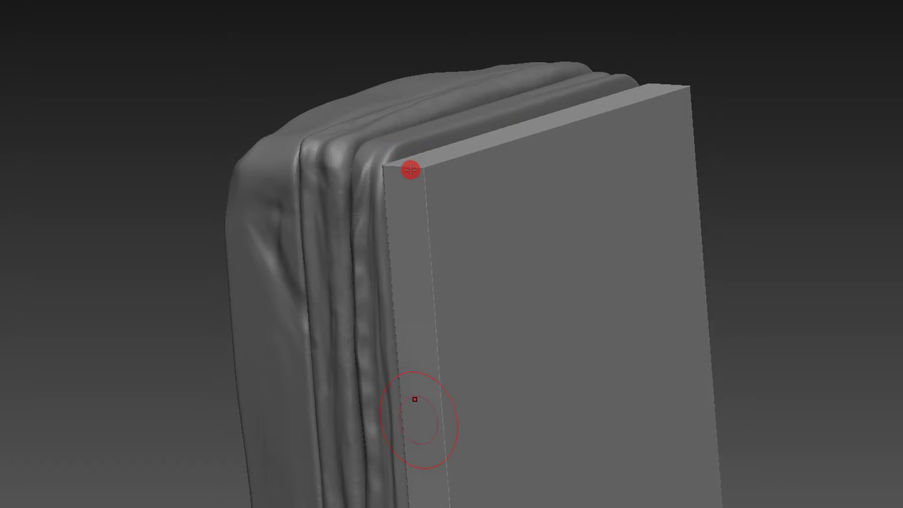
key("b")
key("z")
key("m")
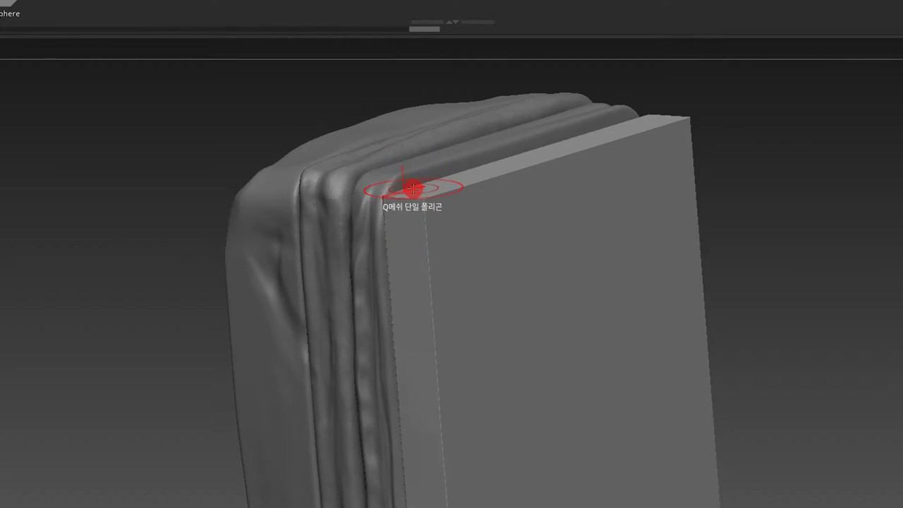
- Bevel the front slab's top edge loop into a narrow chamfered rim
left_click_drag(413, 195, 409, 258)
mouse_move(409, 258)
right_mouse_down()
mouse_move(463, 280)
mouse_move(524, 252)
mouse_move(553, 324)
mouse_move(529, 339)
mouse_move(492, 246)
mouse_move(473, 314)
mouse_move(480, 346)
mouse_move(486, 270)
mouse_move(468, 351)
mouse_move(637, 286)
right_mouse_up()
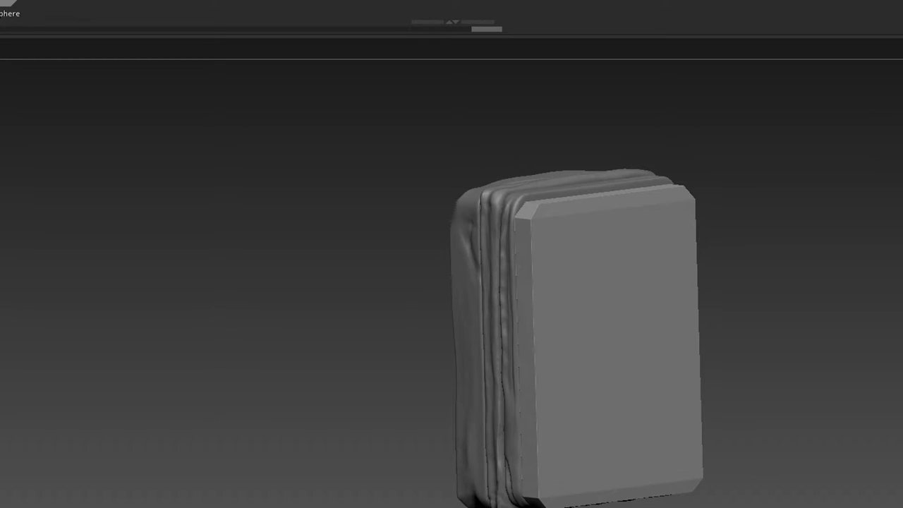
mouse_move(754, 135)
right_mouse_down()
mouse_move(732, 204)
mouse_move(716, 212)
right_mouse_up()
right_click(716, 211)
mouse_move(809, 192)
right_mouse_down()
mouse_move(835, 214)
mouse_move(784, 204)
mouse_move(585, 210)
mouse_move(597, 161)
right_mouse_up()
- Select a sculpting brush and check its size
key("b")
left_click(585, 210)
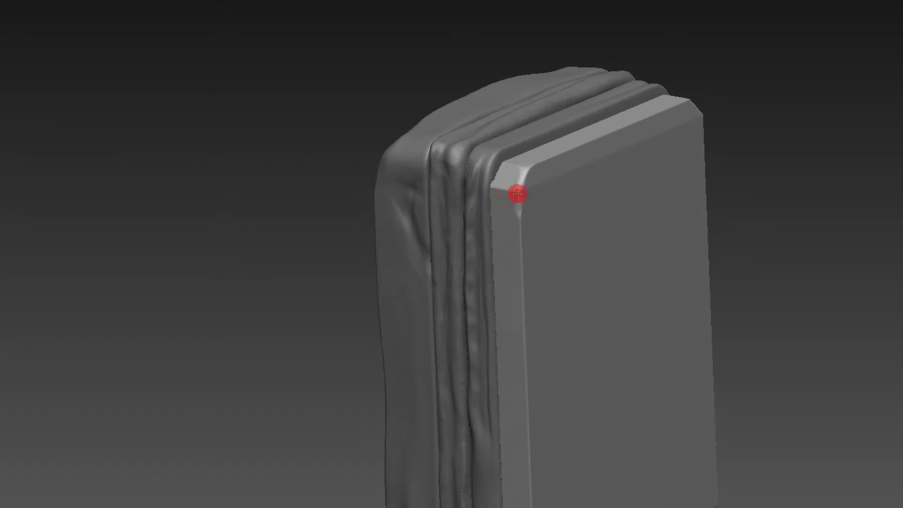
key("s")
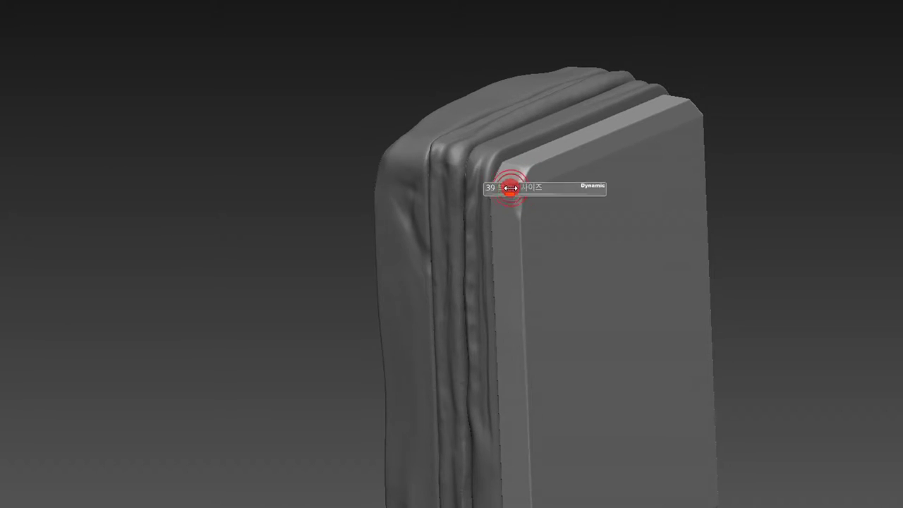
- Round off the slab's sharp bevelled corner and check it from the front
mouse_move(520, 199)
right_mouse_down()
mouse_move(786, 103)
mouse_move(540, 157)
right_mouse_up()
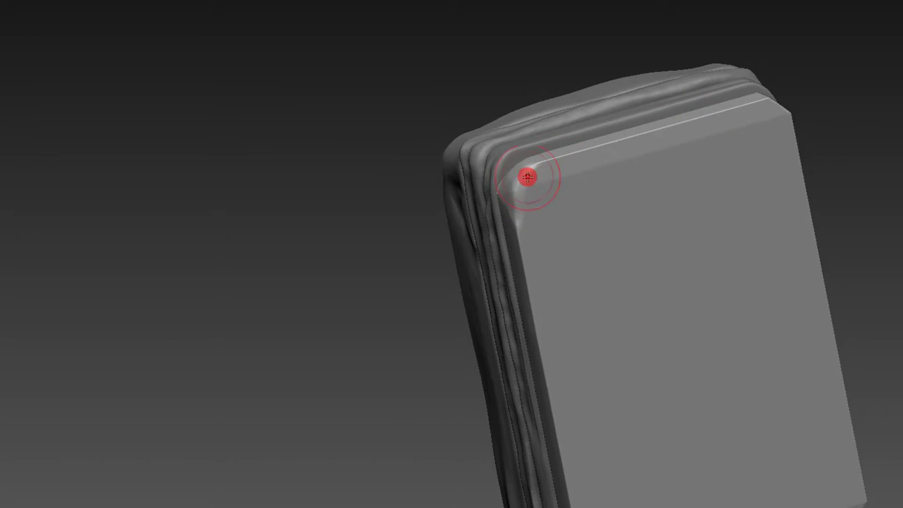
mouse_move(615, 62)
right_mouse_down()
mouse_move(825, 135)
mouse_move(726, 154)
right_mouse_up()
mouse_move(758, 169)
left_mouse_down("shift")
mouse_move(739, 129)
mouse_move(706, 155)
left_mouse_up("shift")
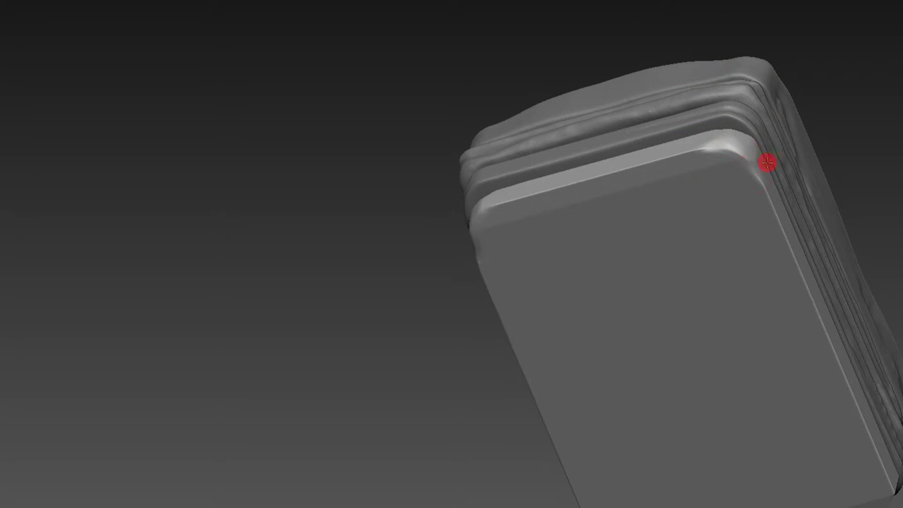
right_click_drag(768, 163, 791, 77)
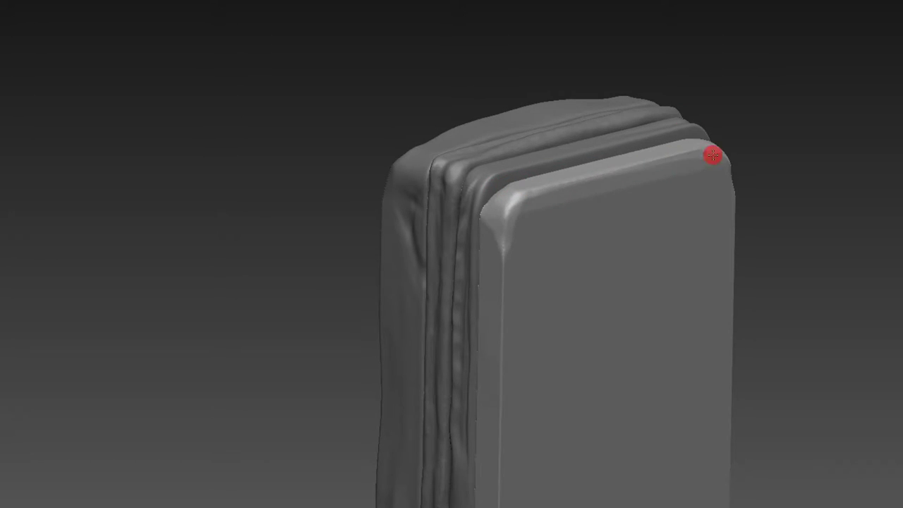
key("ctrl")
mouse_move(837, 163)
right_mouse_down()
mouse_move(812, 228)
mouse_move(809, 103)
mouse_move(629, 120)
right_mouse_up()
mouse_move(522, 107)
left_mouse_down()
mouse_move(535, 121)
mouse_move(679, 18)
left_mouse_up()
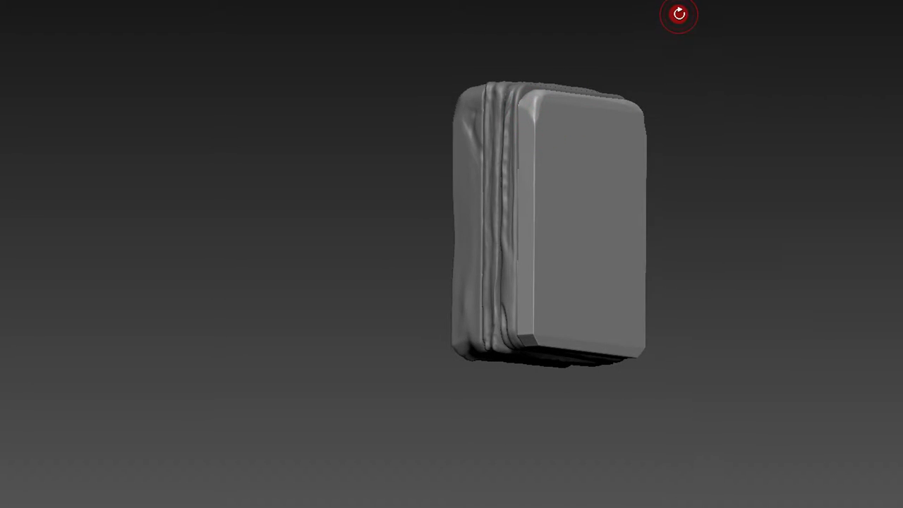
mouse_move(691, 9)
right_mouse_down()
mouse_move(704, 10)
mouse_move(712, 38)
mouse_move(701, 58)
right_mouse_up()
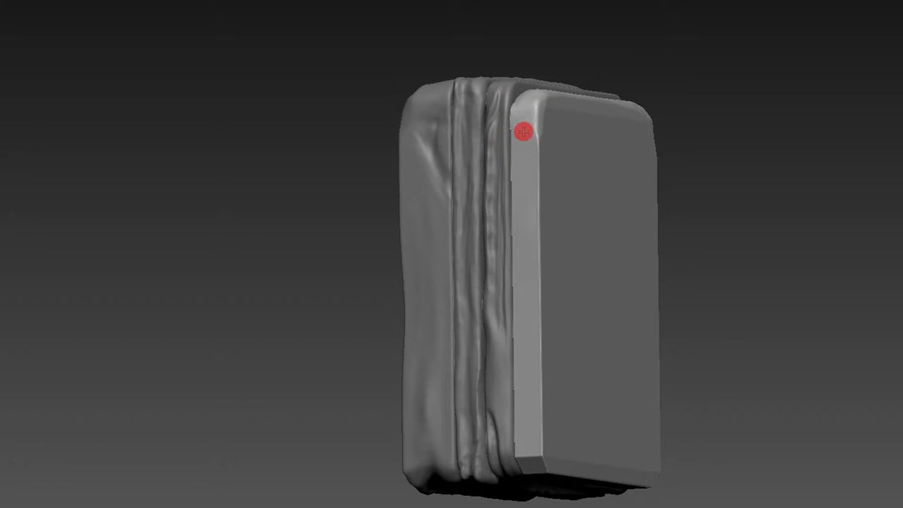
mouse_move(735, 166)
left_mouse_down()
mouse_move(783, 157)
mouse_move(744, 117)
left_mouse_up()
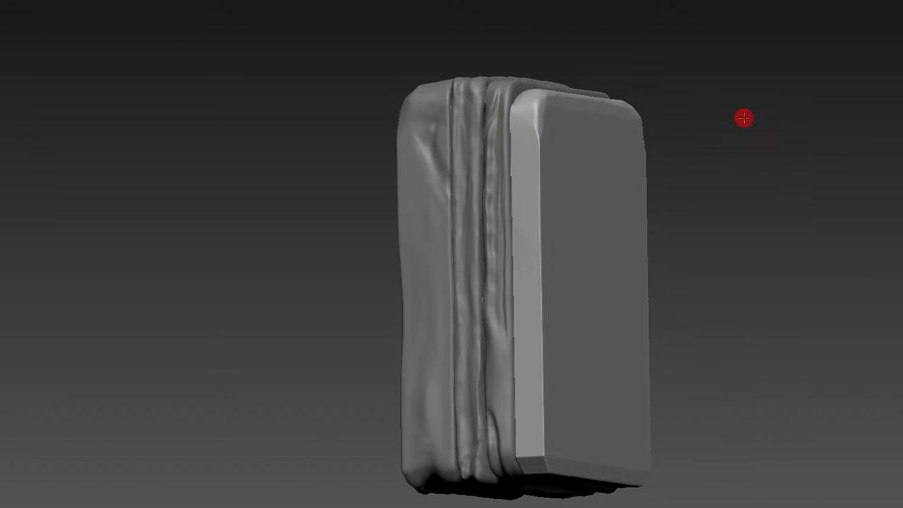
- Make the brush much smaller and zoom in on the case's bottom edge
key("b")
key("s")
left_click_drag(566, 165, 527, 131)
mouse_move(526, 132)
right_mouse_down("ctrl")
mouse_move(537, 141)
mouse_move(638, 92)
right_mouse_up("ctrl")
left_click_drag(738, 135, 733, 78)
left_click_drag(720, 131, 600, 188)
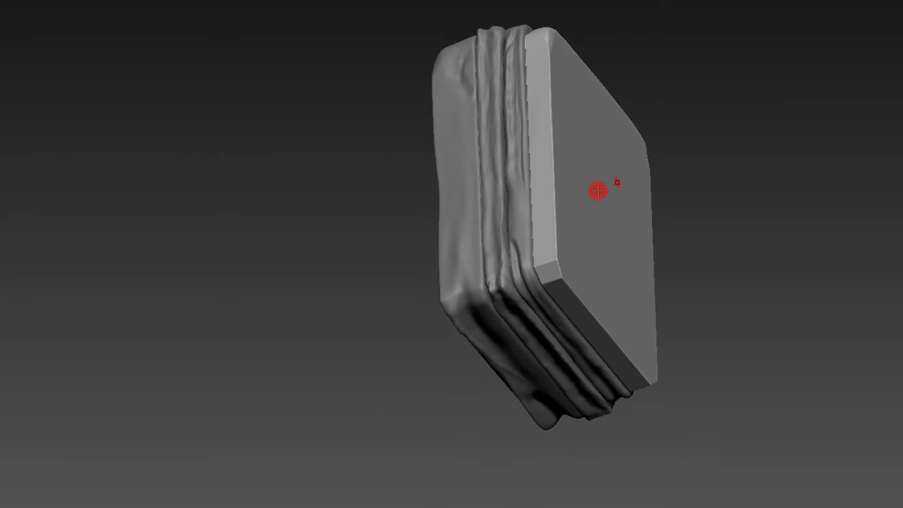
- Pick a brush from the M list, shrink it, and mask a rectangle across the slab's bottom
key("b")
key("n")
key("Escape")
key("b")
key("m")
key("Escape")
key("s")
left_click_drag(564, 266, 558, 267)
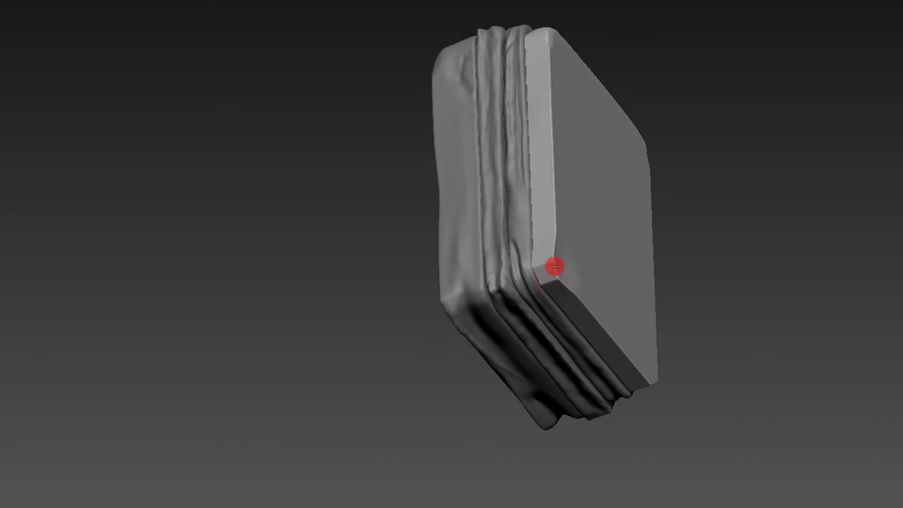
mouse_move(678, 184)
left_mouse_down("shift")
mouse_move(657, 195)
mouse_move(612, 260)
left_mouse_up("shift")
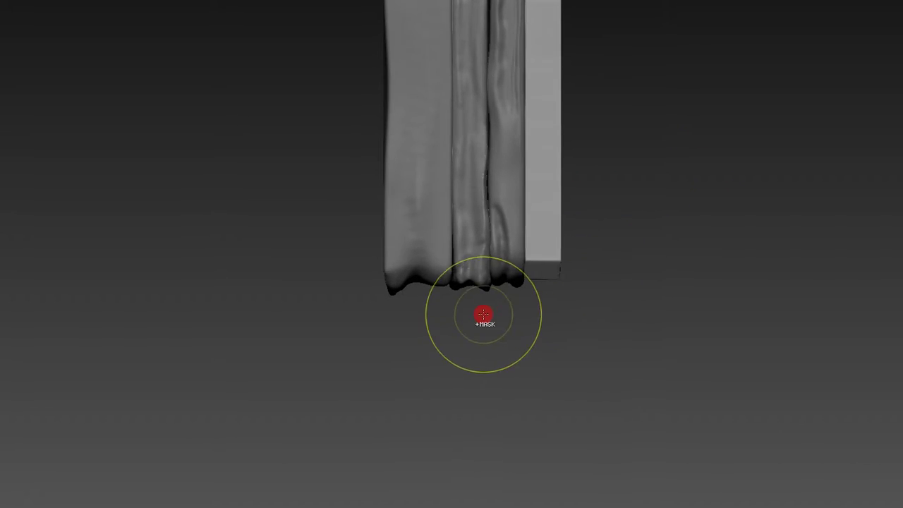
left_click_drag(478, 338, 544, 155, "ctrl")
- Orbit around the masked slab to inspect its lower corner and flat face
left_click_drag(602, 219, 558, 263)
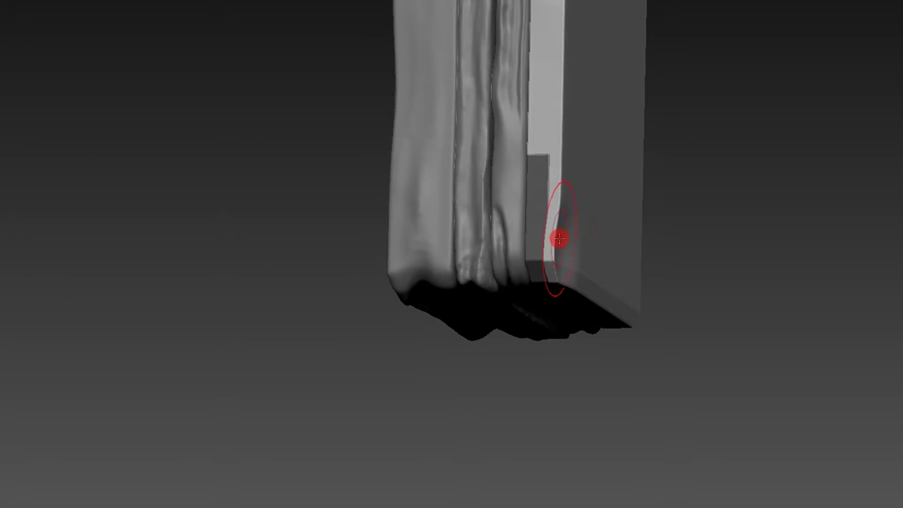
left_click_drag(618, 348, 566, 257)
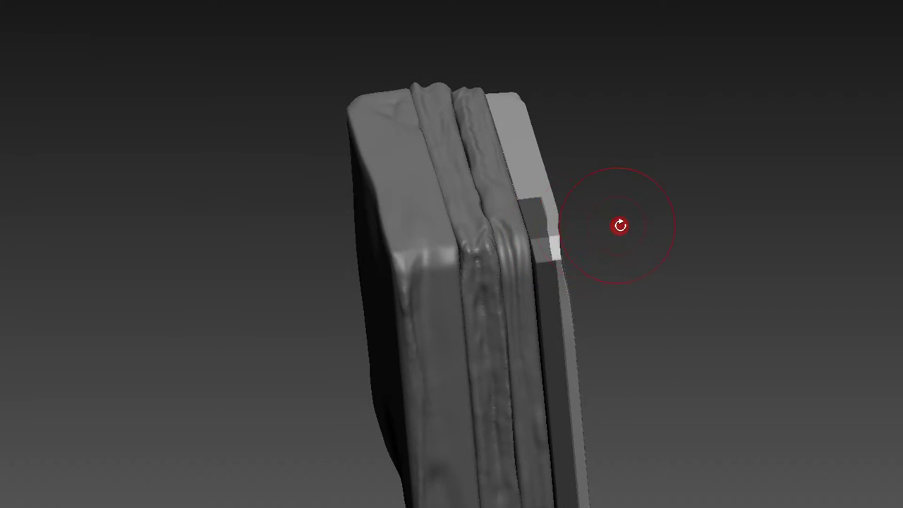
left_click_drag(608, 224, 553, 216)
mouse_move(415, 160)
left_mouse_down()
mouse_move(421, 183)
mouse_move(642, 207)
mouse_move(601, 238)
mouse_move(519, 273)
left_mouse_up()
left_click_drag(611, 250, 560, 290)
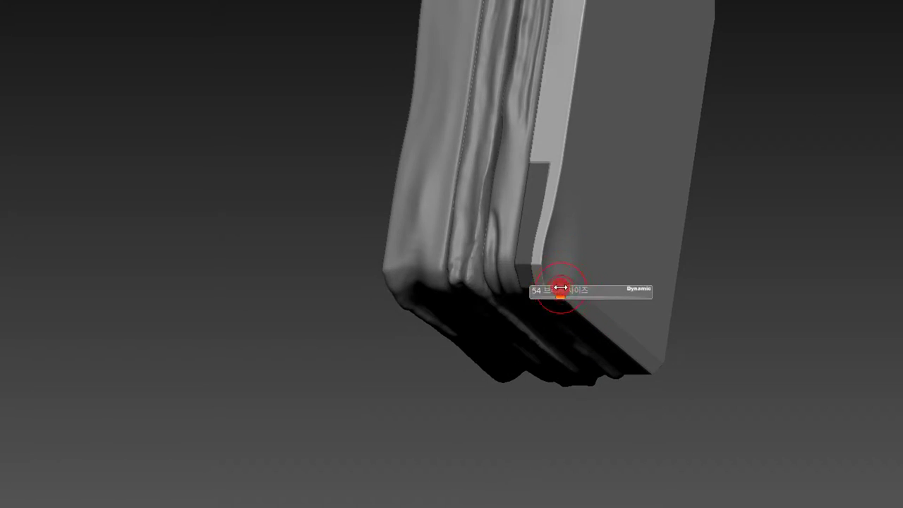
mouse_move(745, 272)
left_mouse_down()
mouse_move(775, 280)
mouse_move(745, 175)
mouse_move(546, 238)
left_mouse_up()
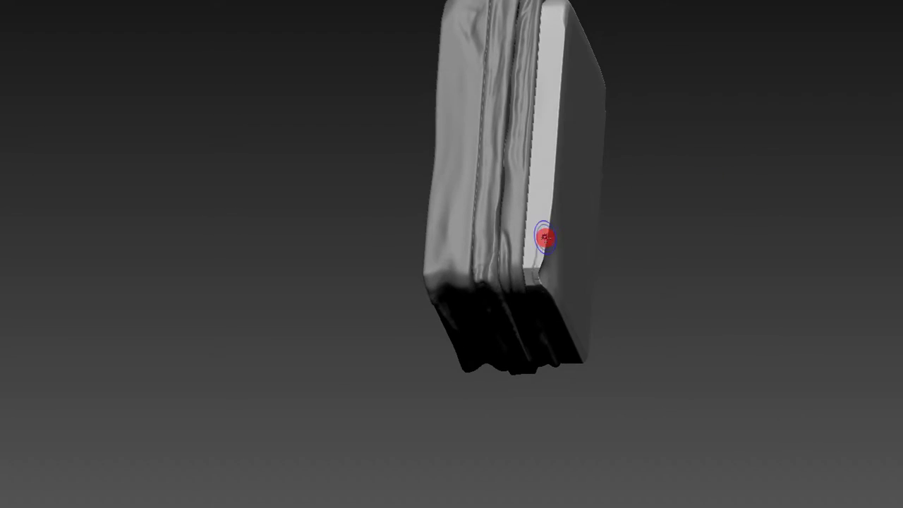
left_click_drag(536, 273, 562, 249)
- Choose a sculpting brush and sculpt a soft crease along the front panel's edge near its corner
key("b")
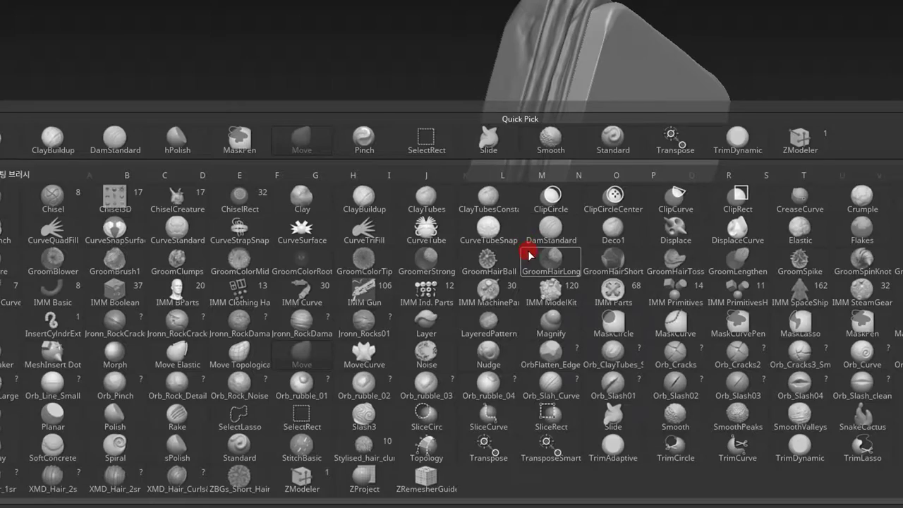
key("s")
key("t")
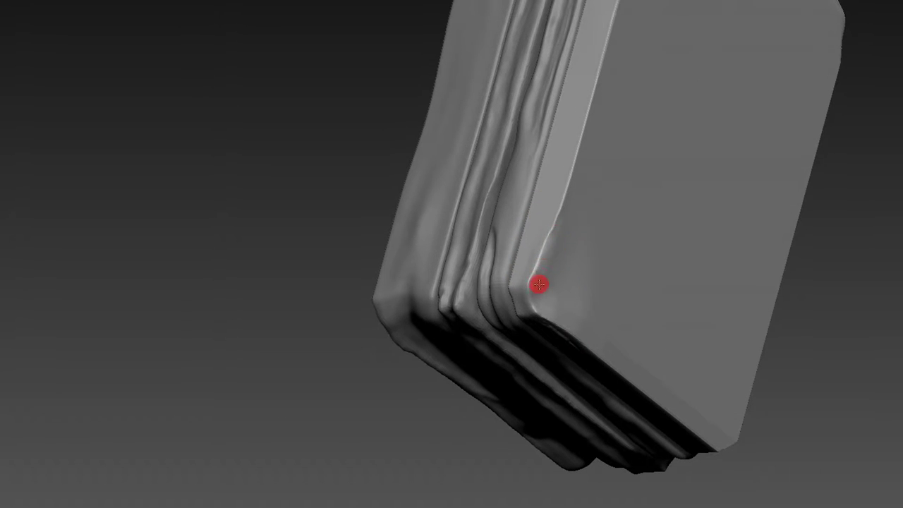
left_click_drag(673, 230, 670, 211)
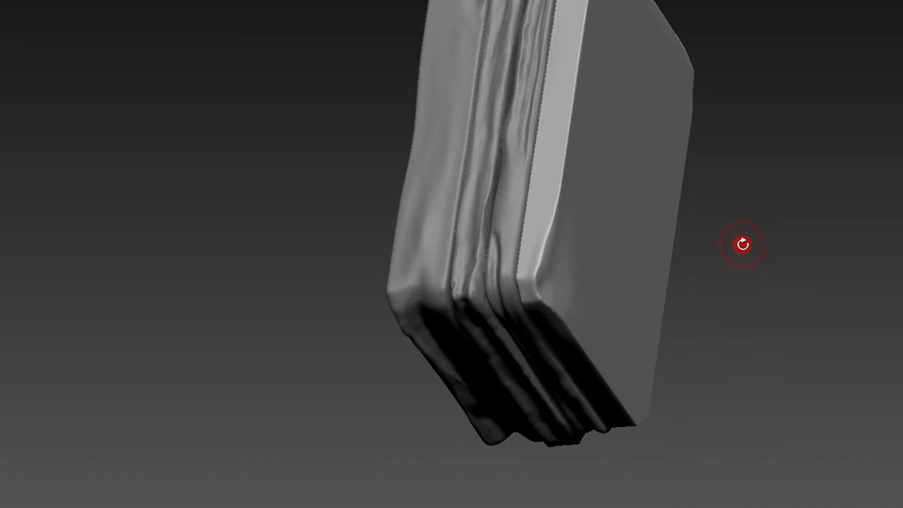
left_click_drag(742, 245, 734, 230)
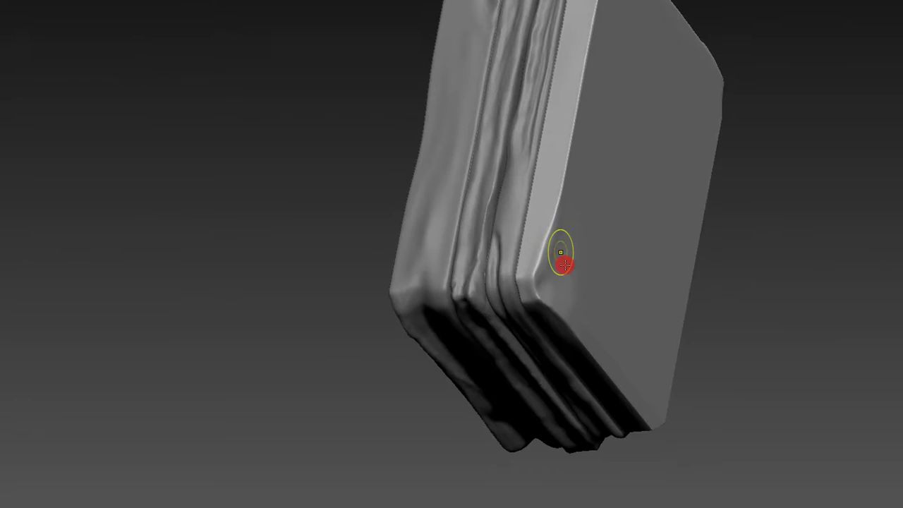
scroll(562, 260, "up", 2)
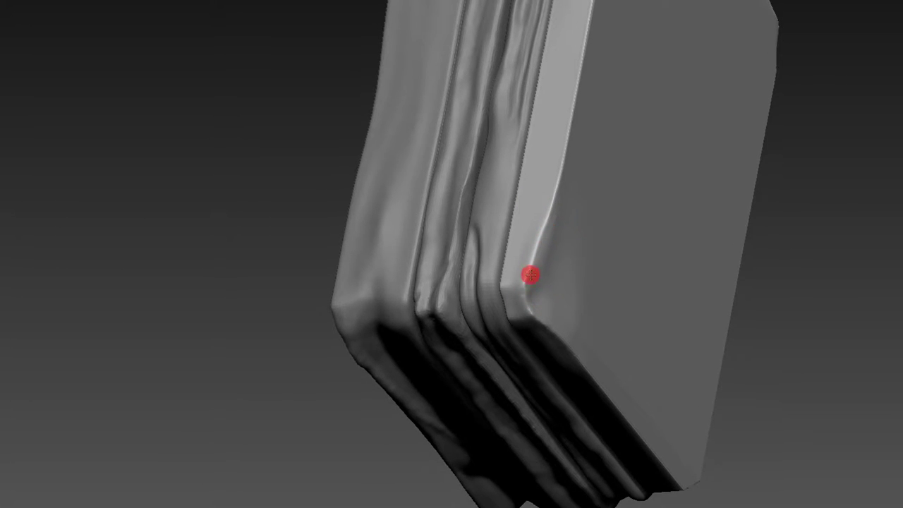
left_click_drag(826, 237, 566, 233)
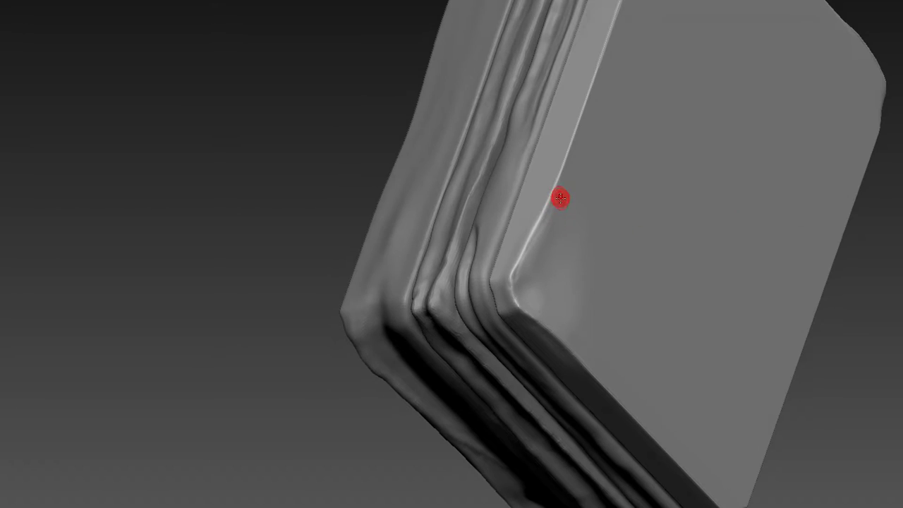
left_click_drag(567, 186, 533, 259)
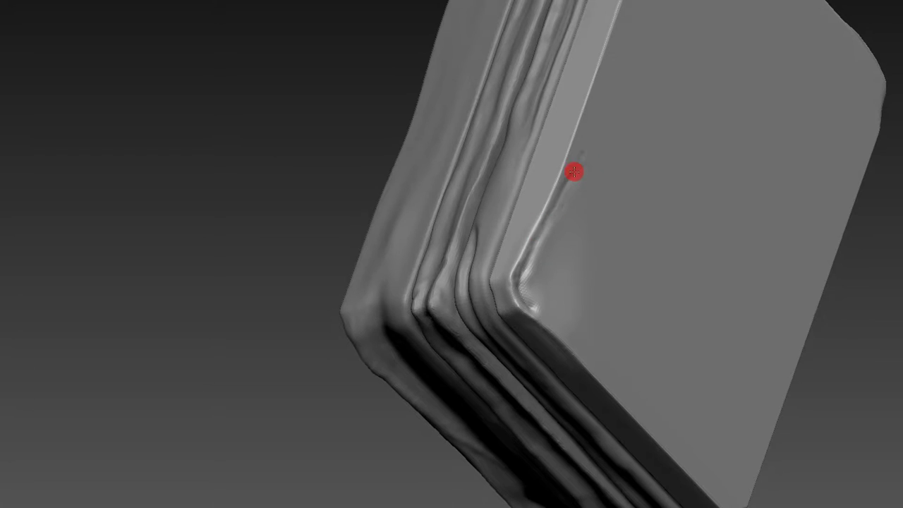
- Inspect the layered corner edge-on, switch to an M-row brush, and snap to a straight front view
mouse_move(549, 178)
left_mouse_down()
mouse_move(772, 148)
mouse_move(701, 157)
mouse_move(534, 230)
left_mouse_up()
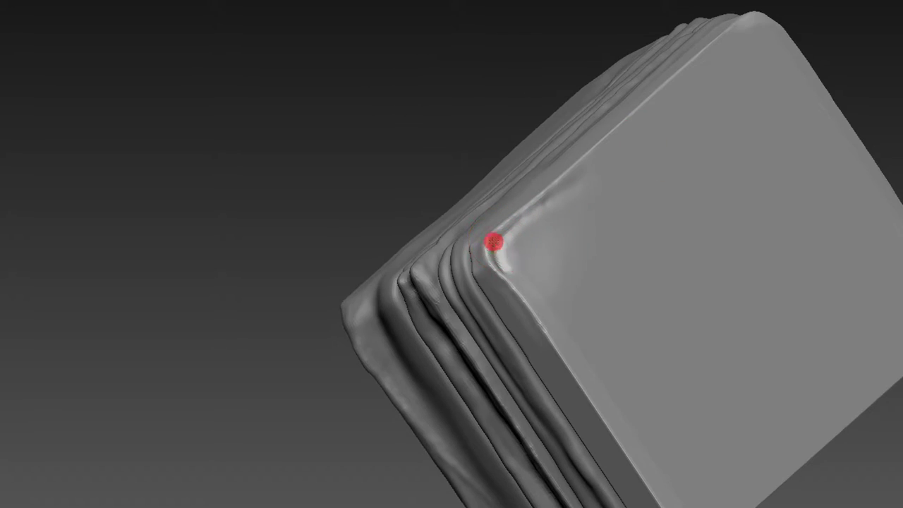
mouse_move(409, 135)
left_mouse_down()
mouse_move(551, 182)
mouse_move(715, 208)
mouse_move(597, 168)
mouse_move(558, 262)
left_mouse_up()
key("b")
key("m")
key("v")
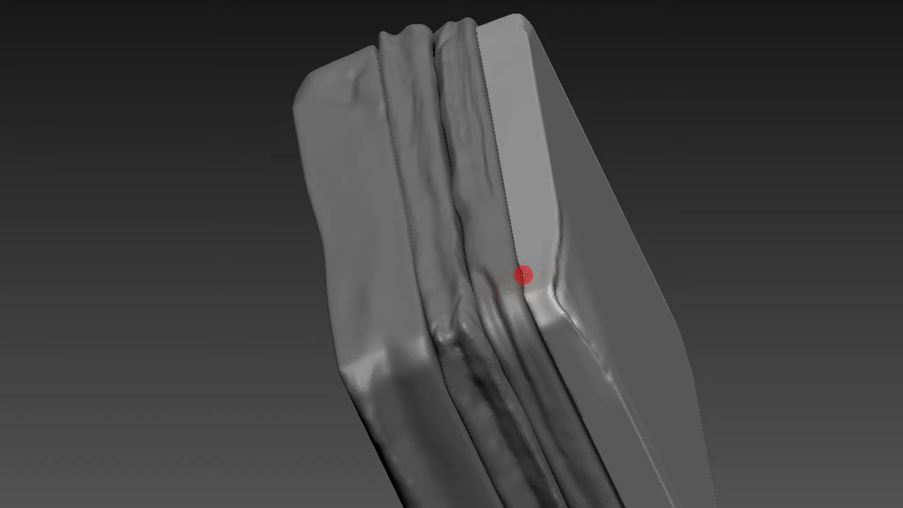
mouse_move(522, 216)
left_mouse_down()
mouse_move(691, 87)
mouse_move(716, 145)
mouse_move(717, 207)
mouse_move(704, 139)
mouse_move(746, 195)
mouse_move(661, 168)
mouse_move(687, 146)
mouse_move(578, 170)
left_mouse_up()
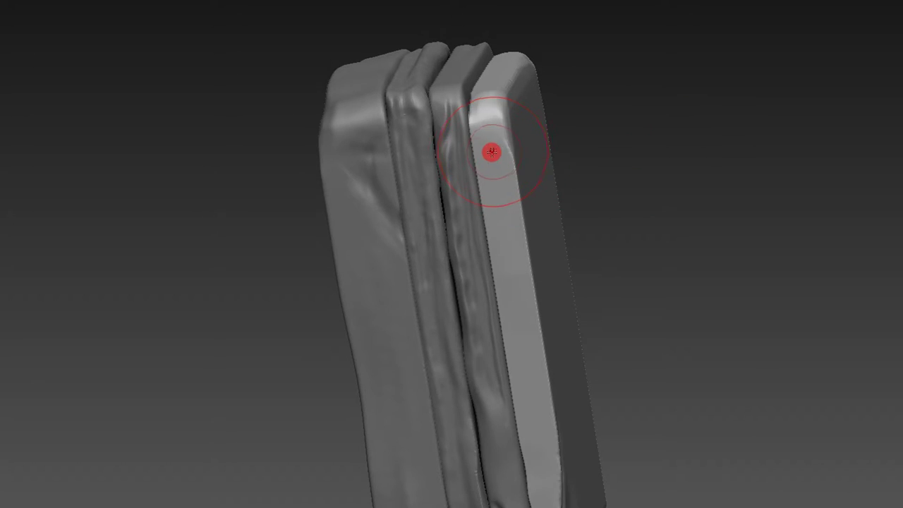
left_click_drag(583, 106, 470, 109)
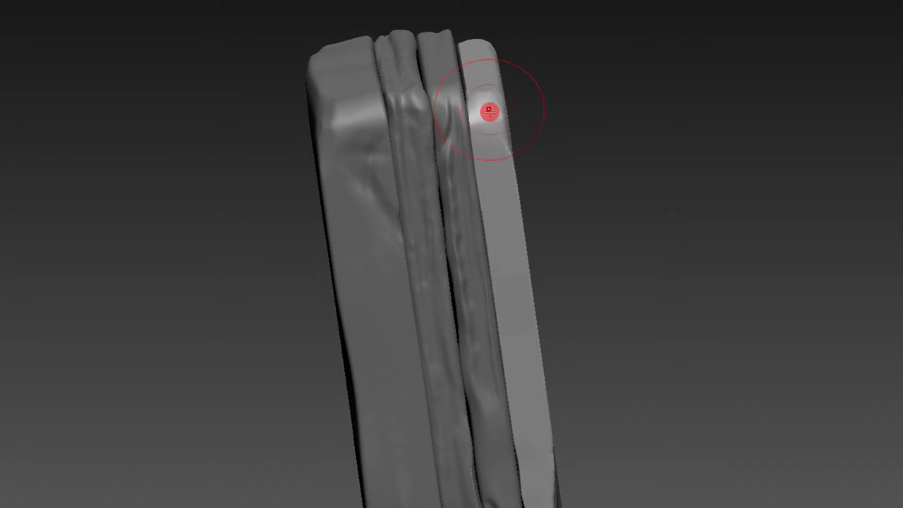
key("w")
mouse_move(534, 161)
left_mouse_down()
mouse_move(599, 209)
mouse_move(599, 299)
left_mouse_up()
- Pick a sculpting brush and make the draw size much smaller
key("b")
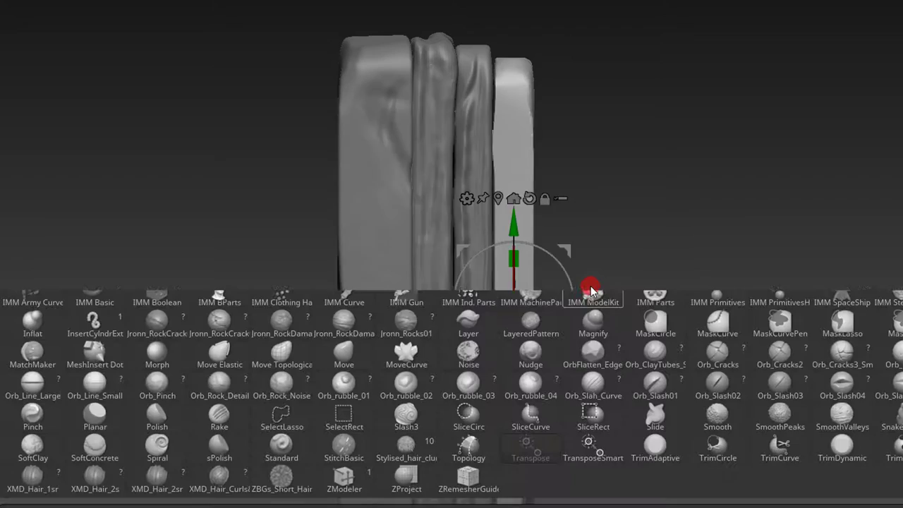
key("s")
key("m")
key("s")
mouse_move(490, 233)
left_mouse_down()
mouse_move(480, 233)
mouse_move(585, 221)
mouse_move(511, 264)
left_mouse_up()
mouse_move(625, 210)
left_mouse_down()
mouse_move(423, 207)
mouse_move(427, 268)
left_mouse_up()
- Turn the front face into view and pinch a small fold into the front panel corner
key("b")
key("Escape")
left_click_drag(504, 262, 743, 252)
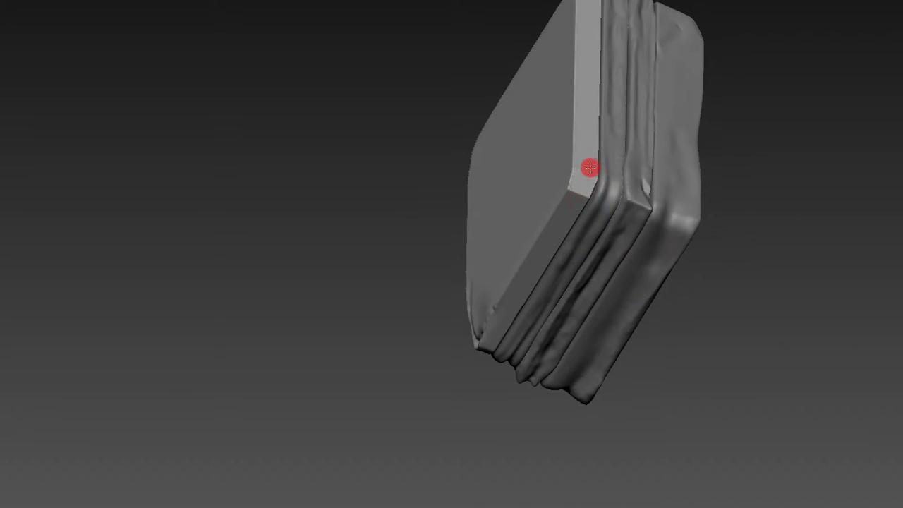
left_click_drag(611, 181, 583, 167)
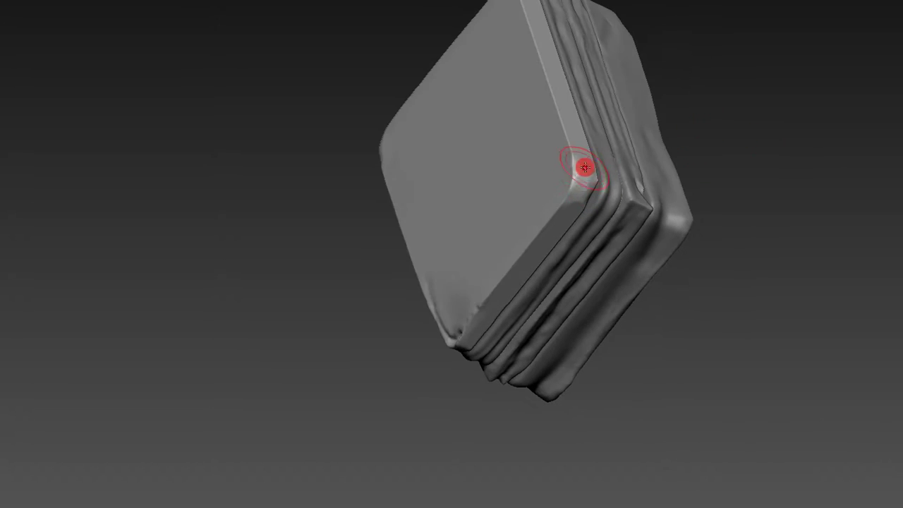
mouse_move(678, 127)
left_mouse_down()
mouse_move(699, 167)
mouse_move(756, 141)
mouse_move(737, 82)
mouse_move(591, 191)
mouse_move(585, 185)
left_mouse_up()
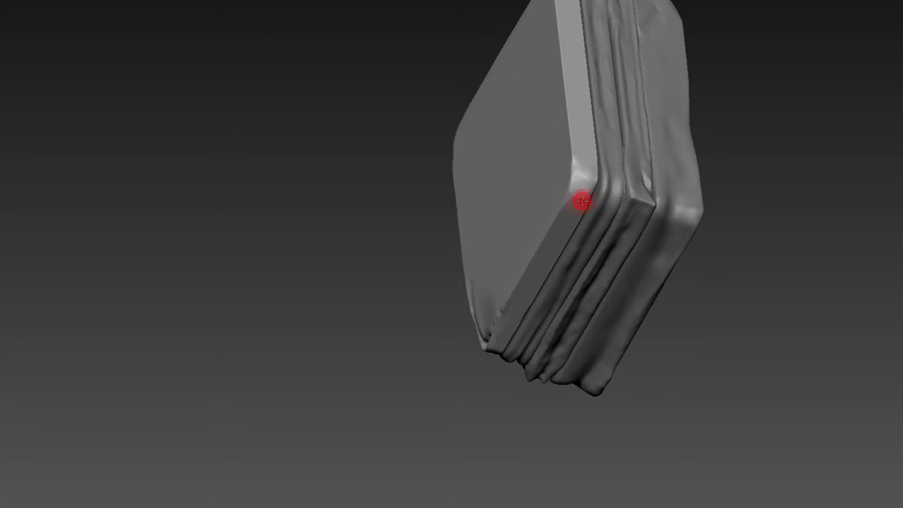
key("b")
left_click(682, 157)
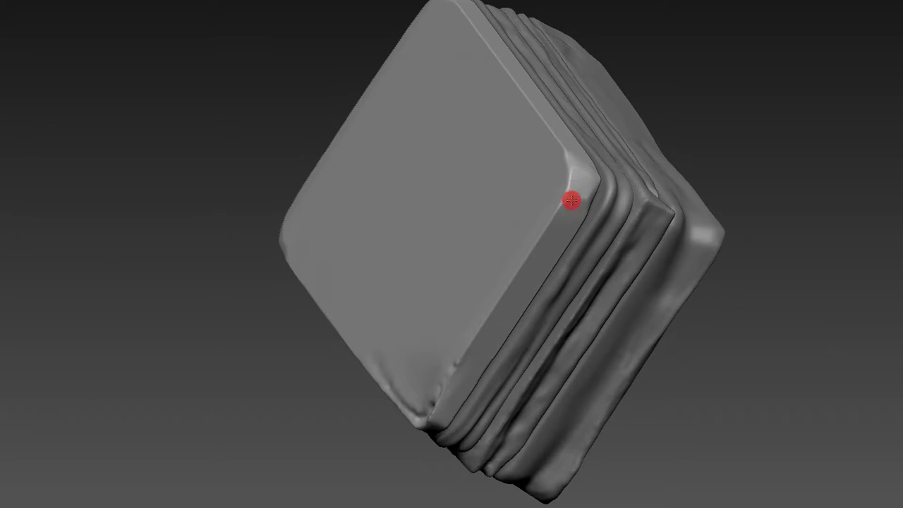
mouse_move(680, 103)
left_mouse_down()
mouse_move(562, 168)
mouse_move(542, 149)
mouse_move(555, 154)
left_mouse_up()
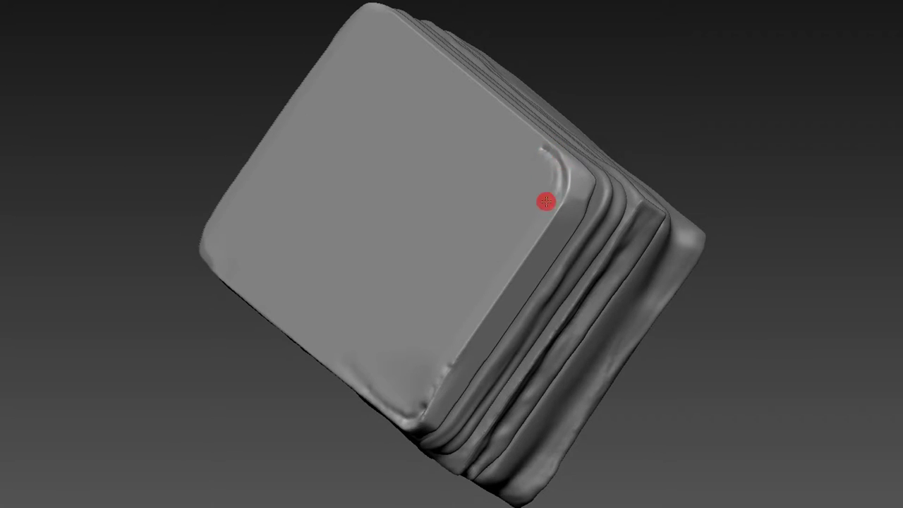
- Reshape the crease at the panel corner where it meets the layered side strips
left_click_drag(555, 188, 551, 205)
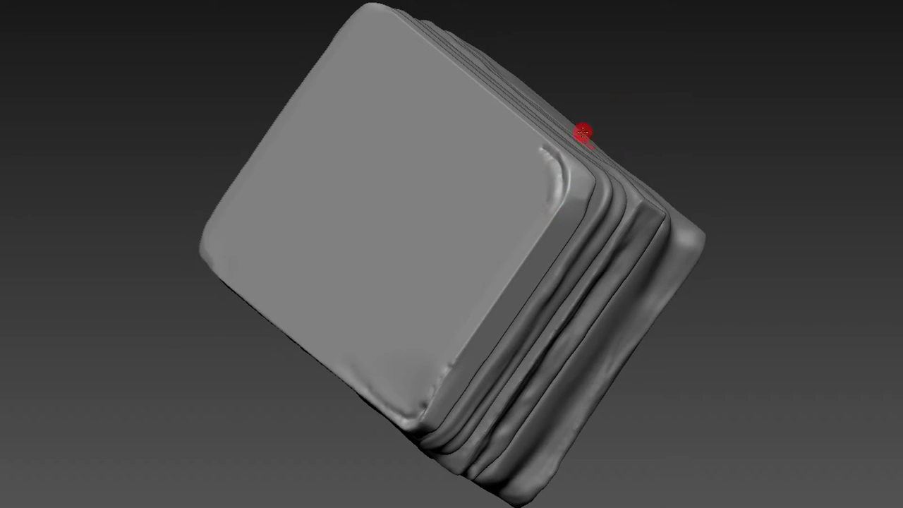
left_click_drag(646, 94, 571, 177)
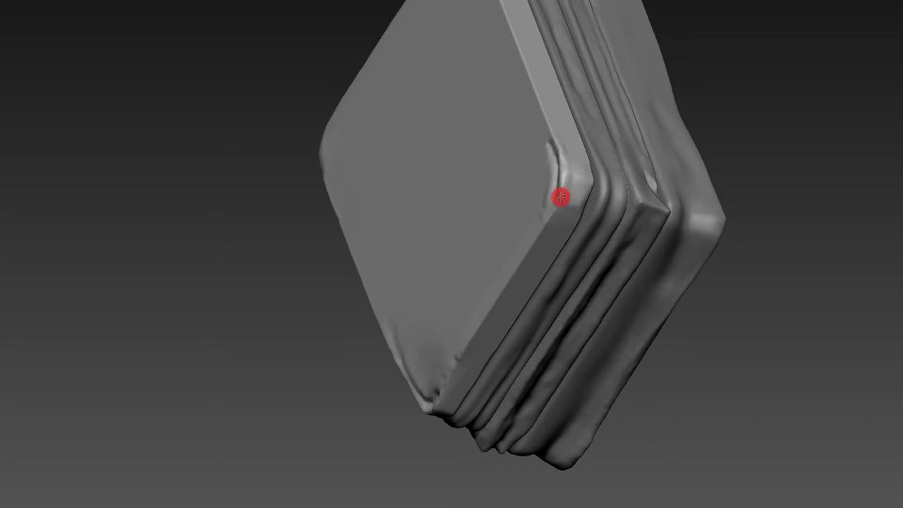
left_click_drag(658, 71, 567, 193)
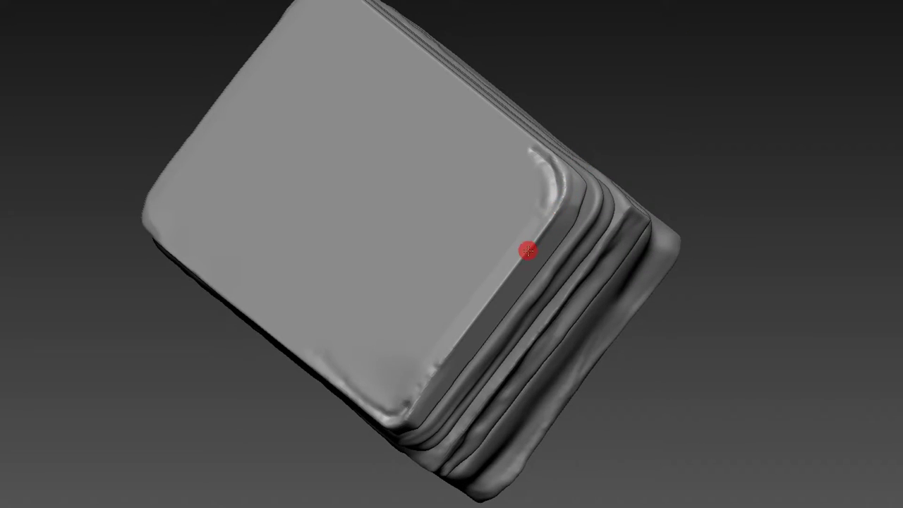
left_click_drag(505, 289, 625, 121)
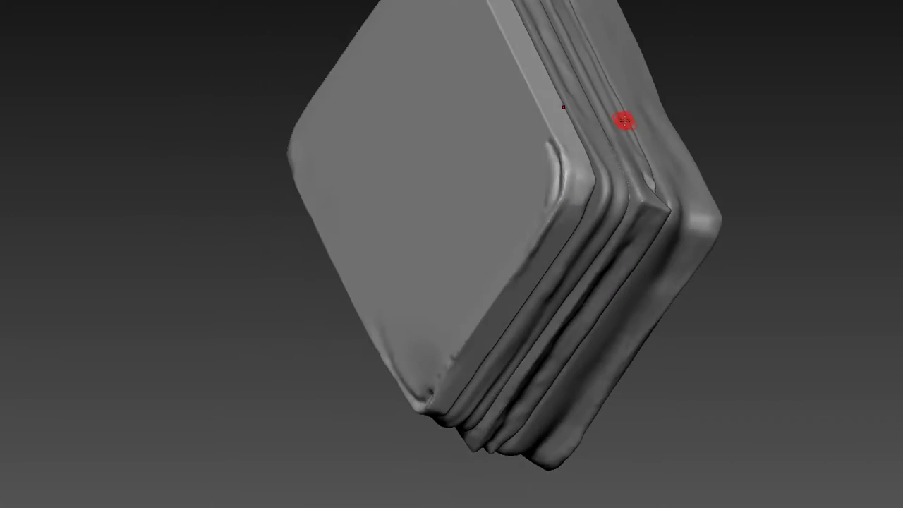
left_click_drag(551, 130, 545, 111)
mouse_move(681, 69)
left_mouse_down()
mouse_move(738, 97)
mouse_move(748, 211)
mouse_move(730, 240)
mouse_move(767, 134)
mouse_move(659, 171)
left_mouse_up()
- Adjust the brush size and inspect the new fold from several angles
key("s")
key("s")
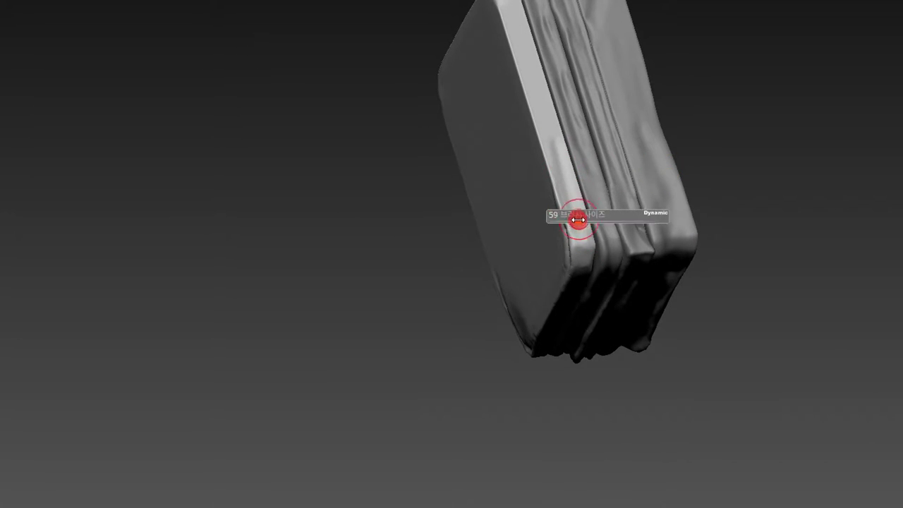
left_click_drag(723, 80, 583, 221)
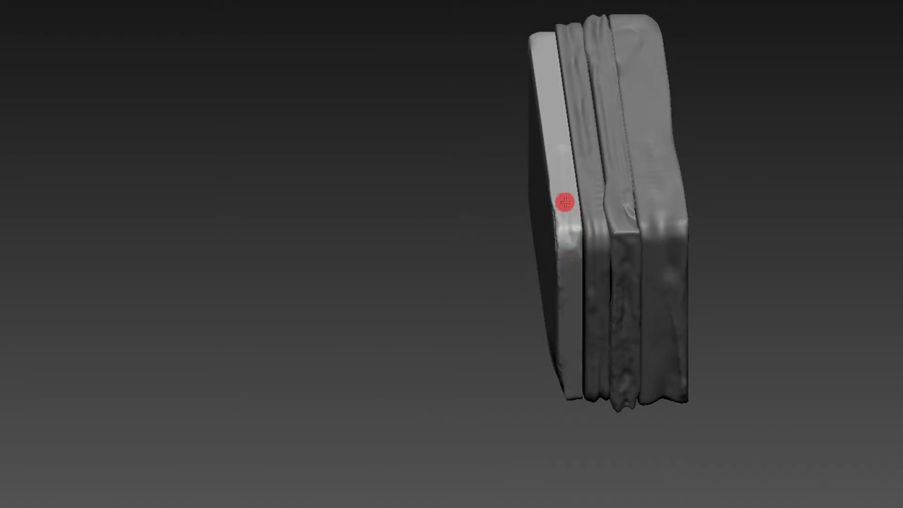
mouse_move(572, 261)
left_mouse_down()
mouse_move(722, 87)
mouse_move(541, 119)
left_mouse_up()
mouse_move(548, 155)
left_mouse_down()
mouse_move(703, 33)
mouse_move(563, 182)
mouse_move(557, 292)
mouse_move(518, 105)
mouse_move(544, 197)
mouse_move(696, 77)
mouse_move(536, 118)
left_mouse_up()
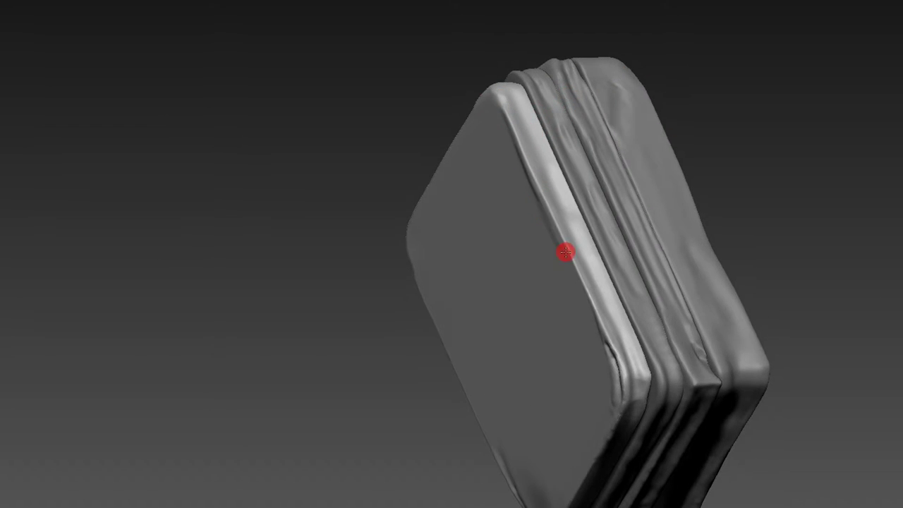
mouse_move(662, 183)
left_mouse_down()
mouse_move(736, 120)
mouse_move(608, 145)
left_mouse_up()
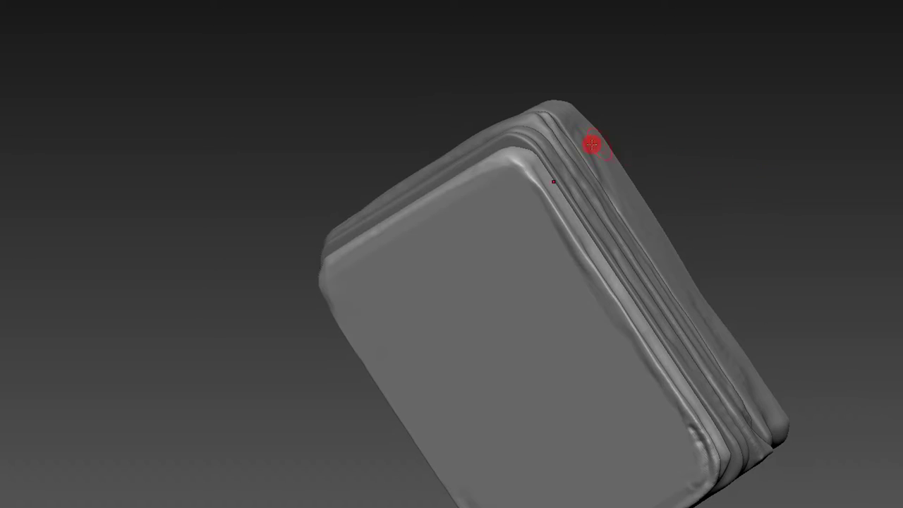
left_click_drag(554, 137, 515, 162)
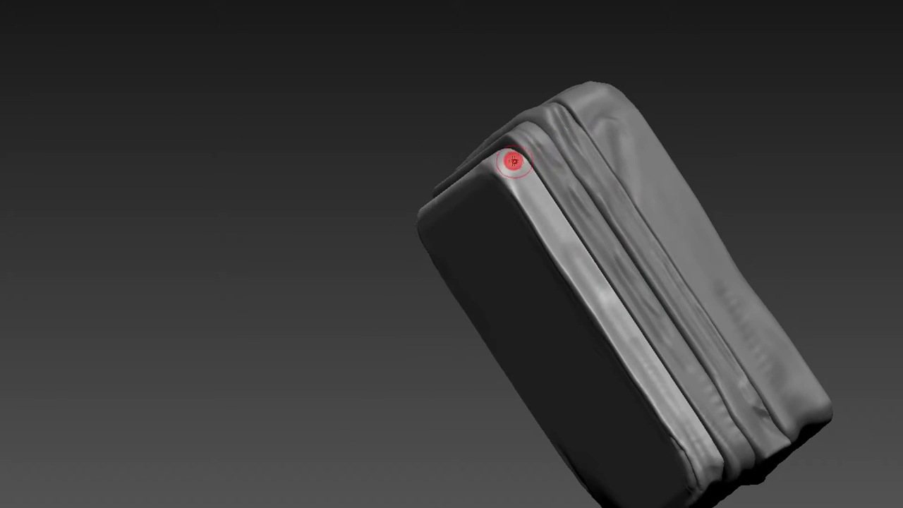
mouse_move(706, 141)
left_mouse_down()
mouse_move(726, 88)
mouse_move(775, 18)
mouse_move(749, 32)
mouse_move(729, 20)
mouse_move(716, 63)
mouse_move(645, 75)
mouse_move(683, 148)
mouse_move(750, 166)
mouse_move(768, 143)
left_mouse_up()
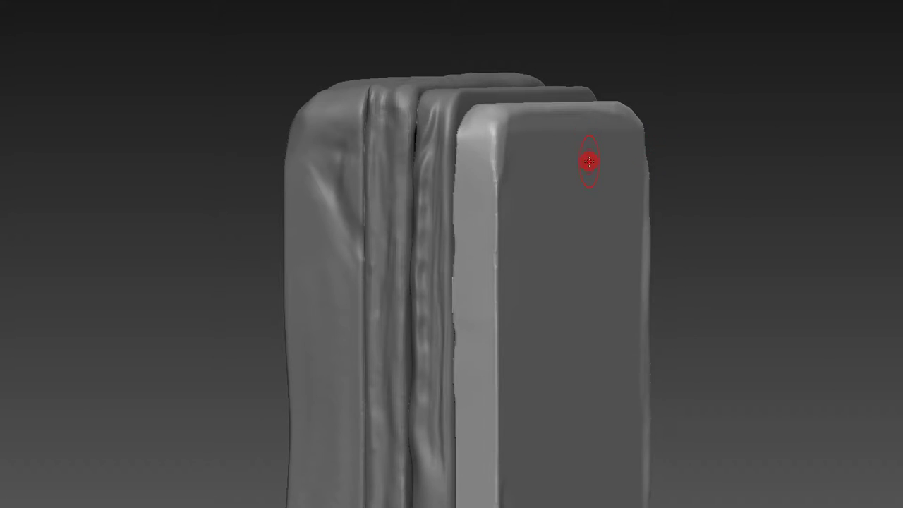
- With a smaller sculpting brush, dent the light side strip's edge into waves
key("b")
left_click(591, 162)
left_click_drag(669, 136, 657, 156)
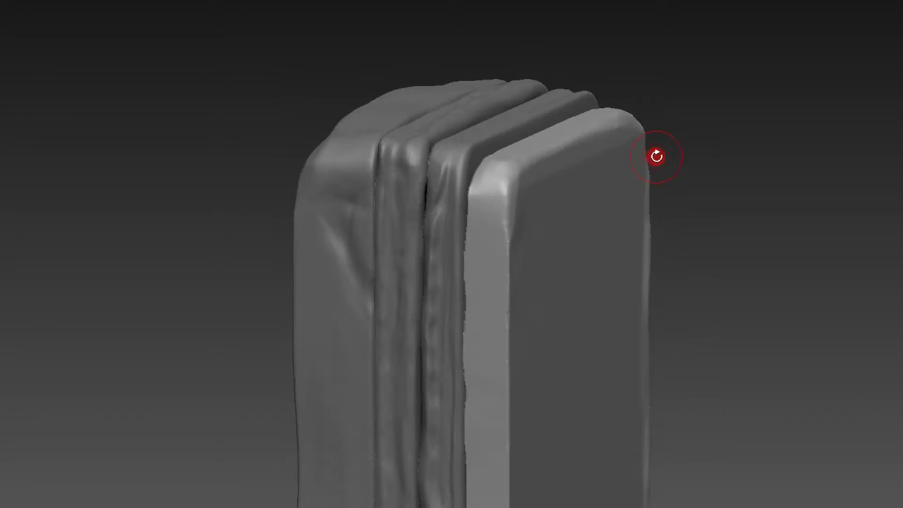
key("s")
left_click_drag(528, 200, 504, 203)
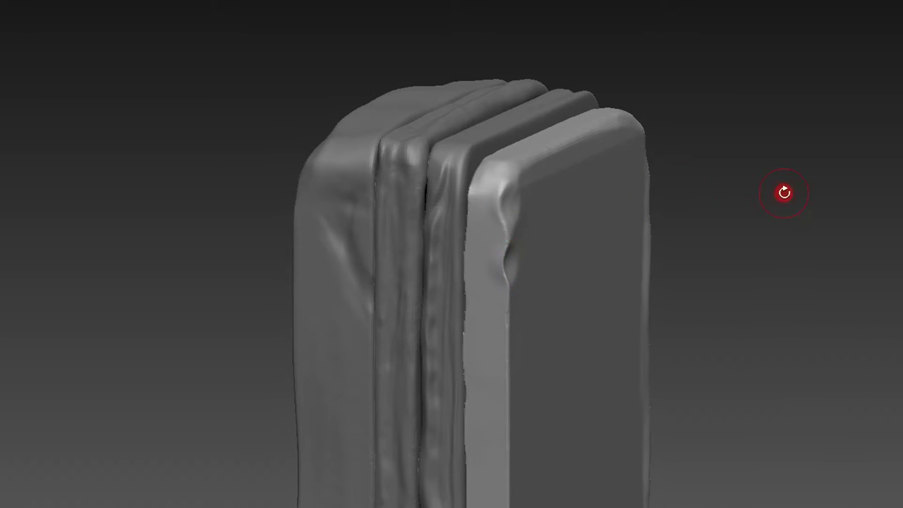
left_click_drag(785, 193, 807, 144, "alt")
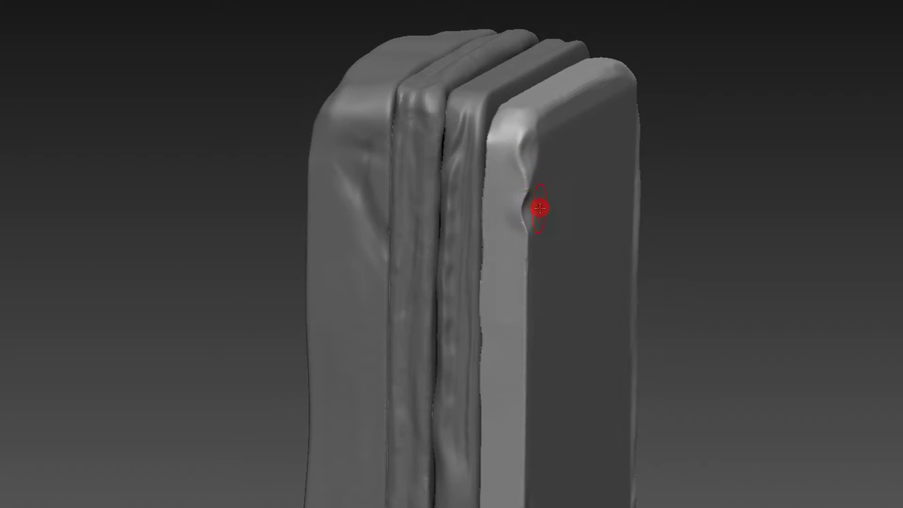
left_click_drag(674, 242, 764, 156, "alt")
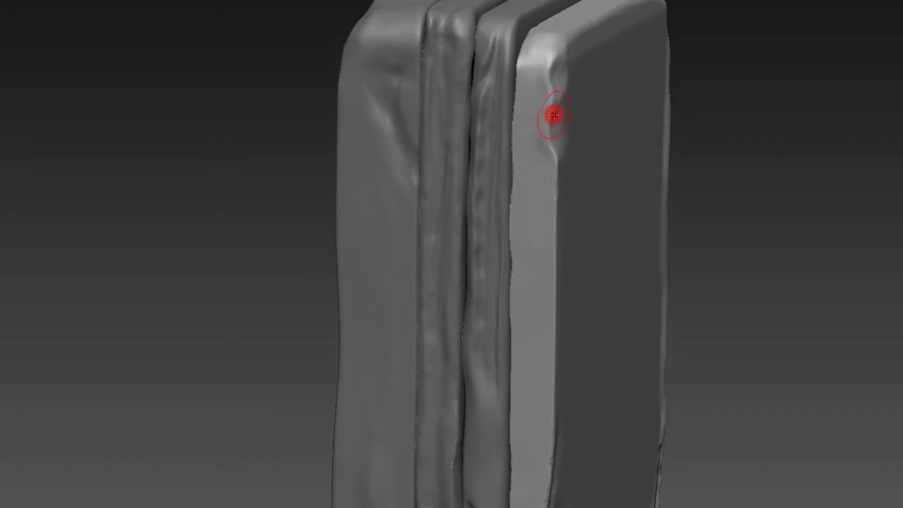
left_click_drag(550, 242, 541, 273)
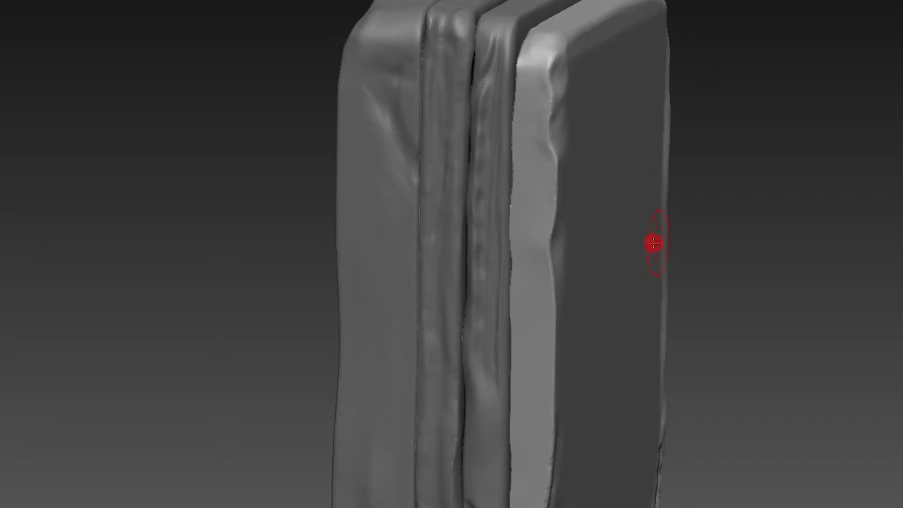
- Zoom out, tweak the brush size, and bring the front face into view
right_click_drag(634, 245, 753, 121, "alt")
scroll(750, 118, "down", 3)
key("s")
key("s")
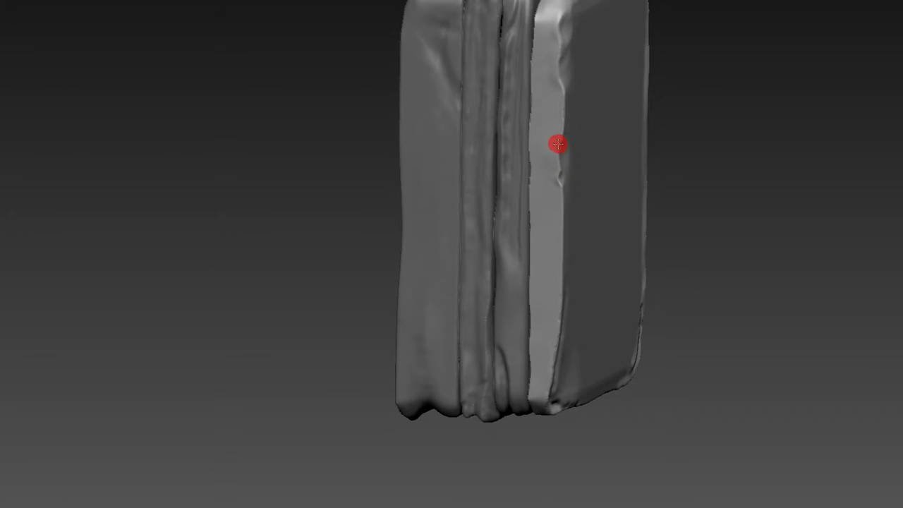
key("s")
key("s")
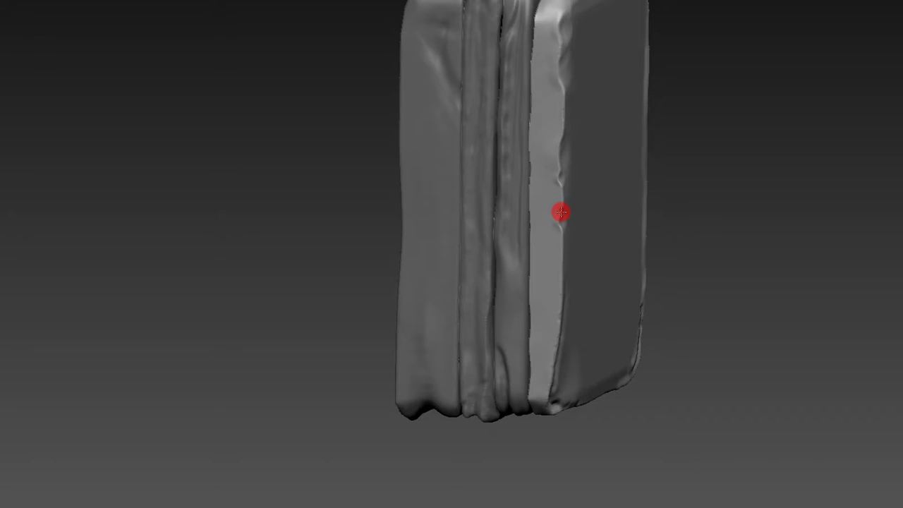
mouse_move(652, 204)
left_mouse_down()
mouse_move(832, 112)
mouse_move(696, 257)
left_mouse_up()
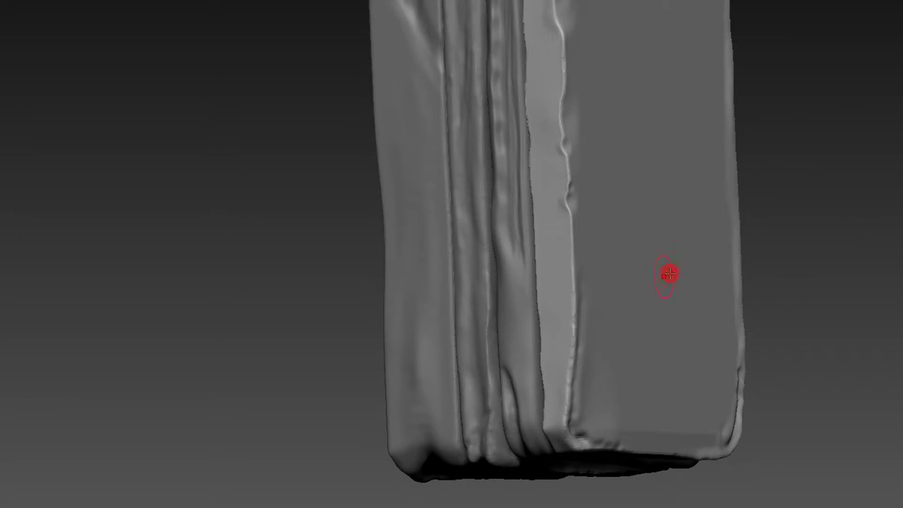
left_click_drag(826, 178, 613, 285)
- Raise a fold along the panel's left edge and extend it upward along the seam
key("b")
left_click(605, 264)
mouse_move(611, 257)
left_mouse_down()
mouse_move(593, 278)
mouse_move(605, 256)
left_mouse_up()
left_click_drag(750, 218, 713, 214)
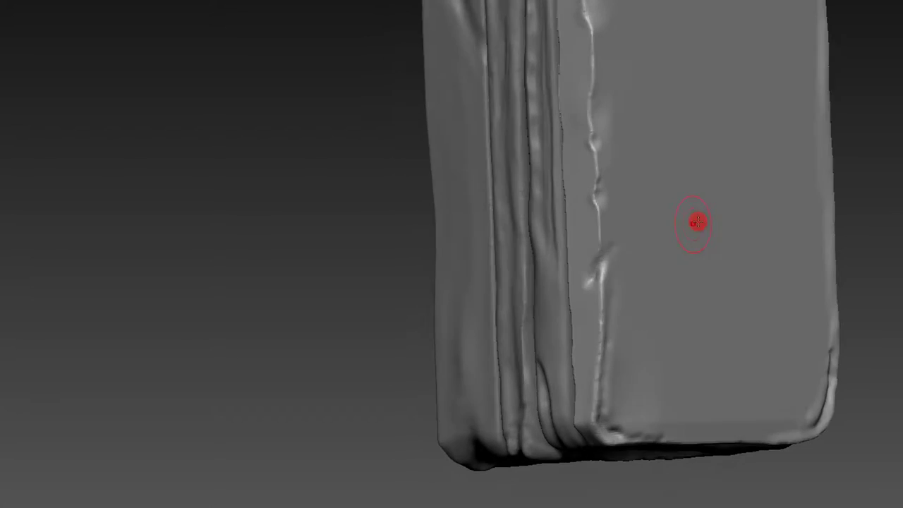
mouse_move(605, 264)
left_mouse_down()
mouse_move(605, 283)
mouse_move(601, 262)
left_mouse_up()
key("s")
left_click_drag(522, 271, 544, 240)
key("b")
left_click_drag(595, 270, 607, 258)
- Frame the whole case and orbit to check the raised fold
mouse_move(762, 177)
left_mouse_down()
mouse_move(770, 134)
mouse_move(798, 161)
mouse_move(710, 71)
left_mouse_up()
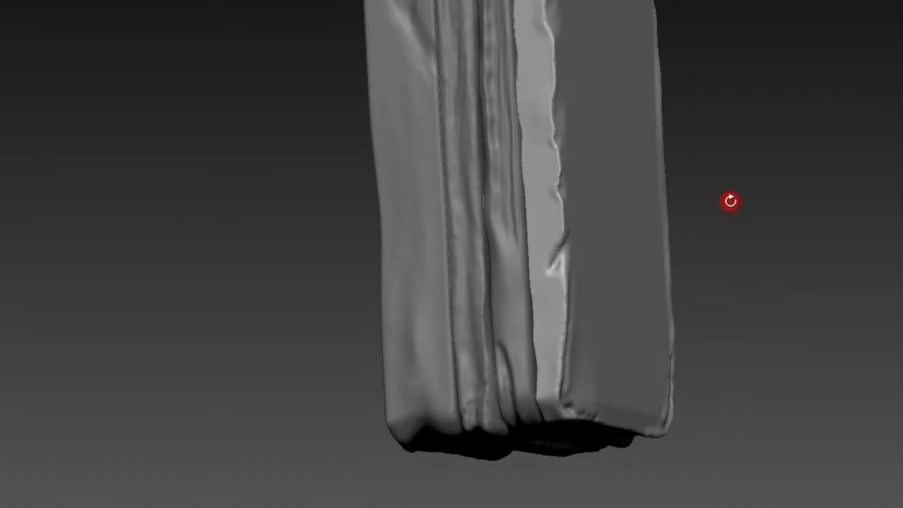
key("f")
left_click_drag(729, 167, 724, 228)
mouse_move(722, 286)
left_mouse_down()
mouse_move(730, 240)
mouse_move(728, 258)
mouse_move(711, 214)
mouse_move(728, 252)
mouse_move(707, 238)
left_mouse_up()
scroll(533, 329, "up", 2)
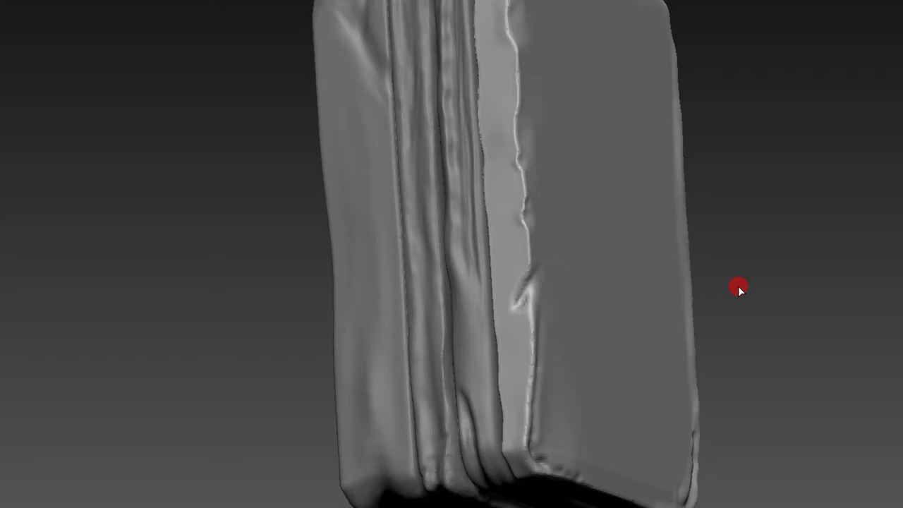
middle_click_drag(738, 286, 739, 285, "alt")
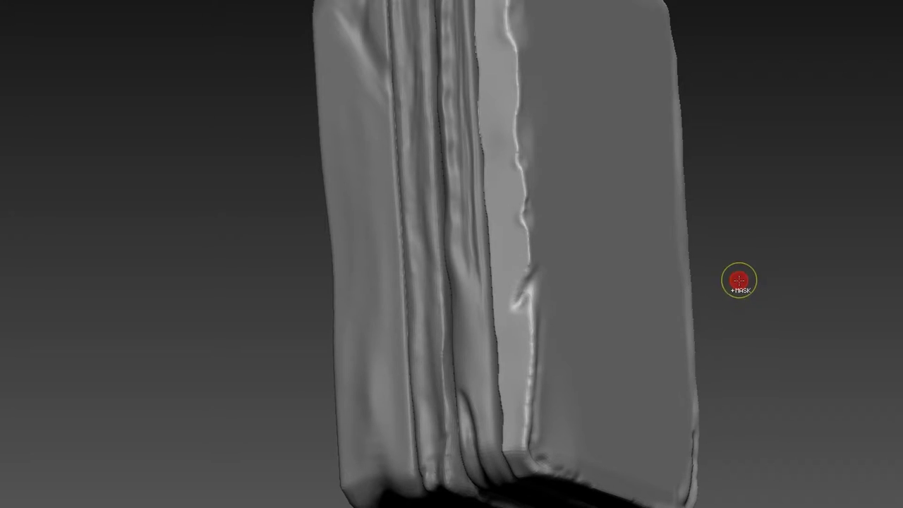
- Pick an M-row brush from Quick Pick and reshape the case's lower-right corner
scroll(741, 279, "down", 2)
scroll(734, 247, "up", 4)
key("b")
key("m")
key("v")
left_click_drag(615, 246, 676, 273)
- Turn the front panel into view and press two small dents into its left edge crease
mouse_move(739, 183)
left_mouse_down()
mouse_move(480, 235)
mouse_move(510, 232)
left_mouse_up()
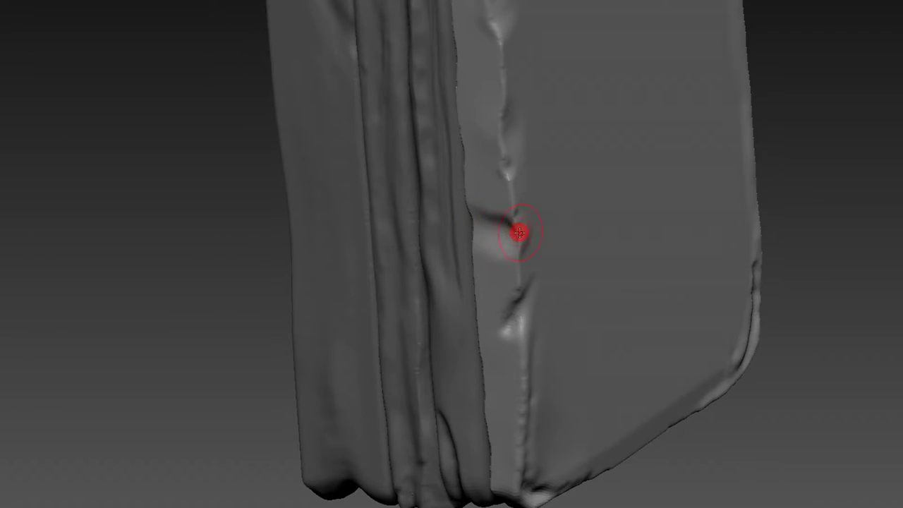
left_click_drag(837, 85, 536, 230)
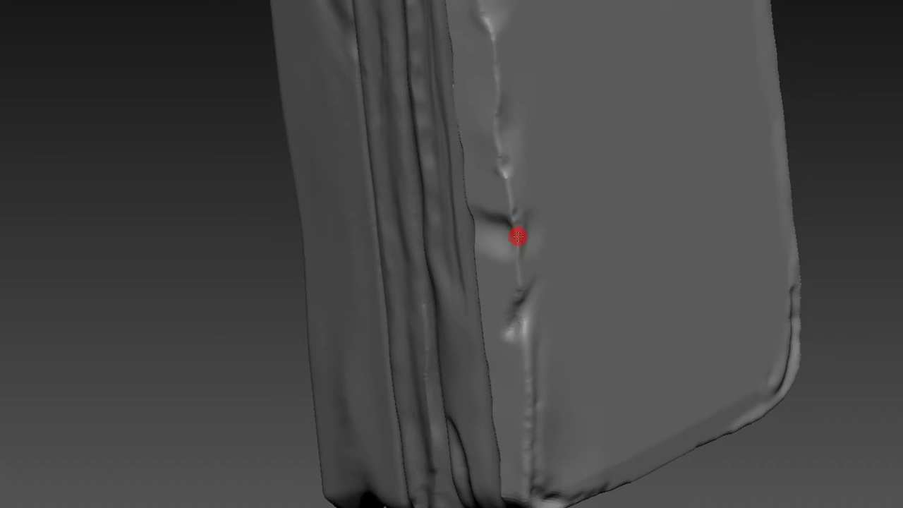
left_click_drag(707, 139, 590, 182)
key("b")
mouse_move(699, 142)
left_mouse_down()
mouse_move(499, 228)
mouse_move(517, 251)
left_mouse_up()
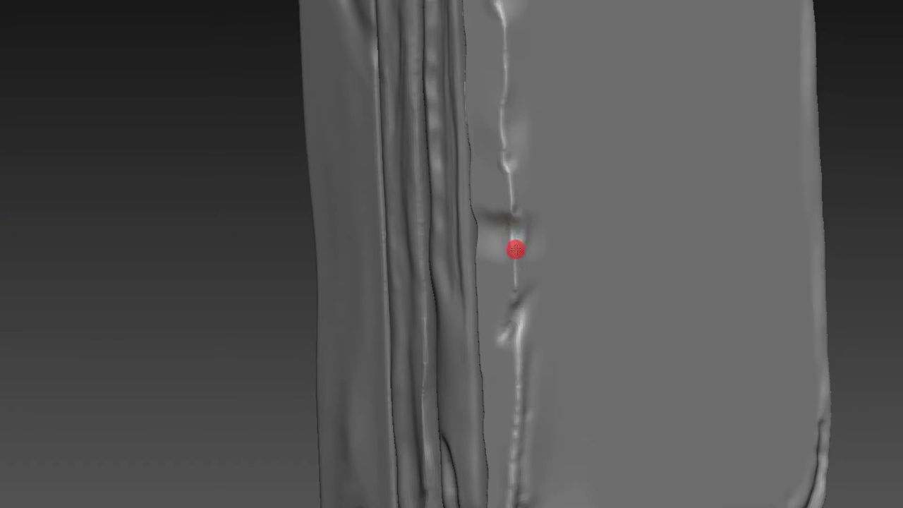
left_click(506, 151)
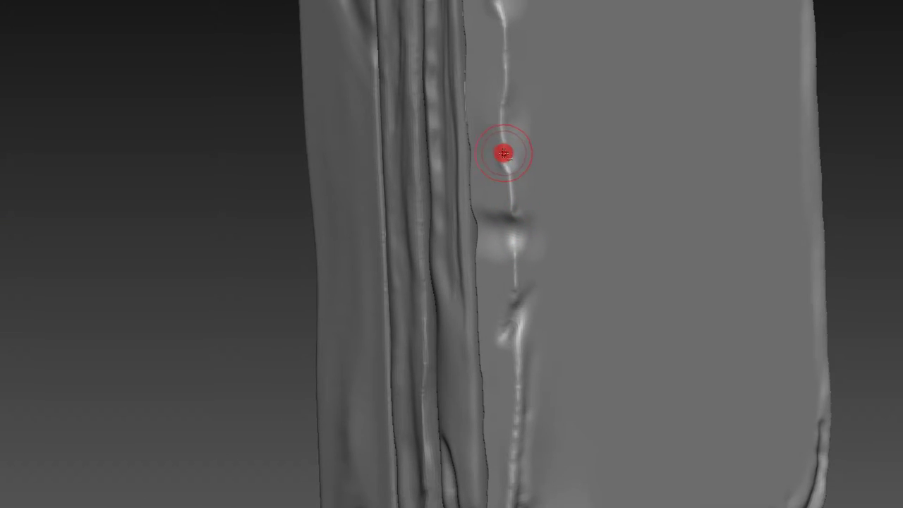
left_click(504, 157)
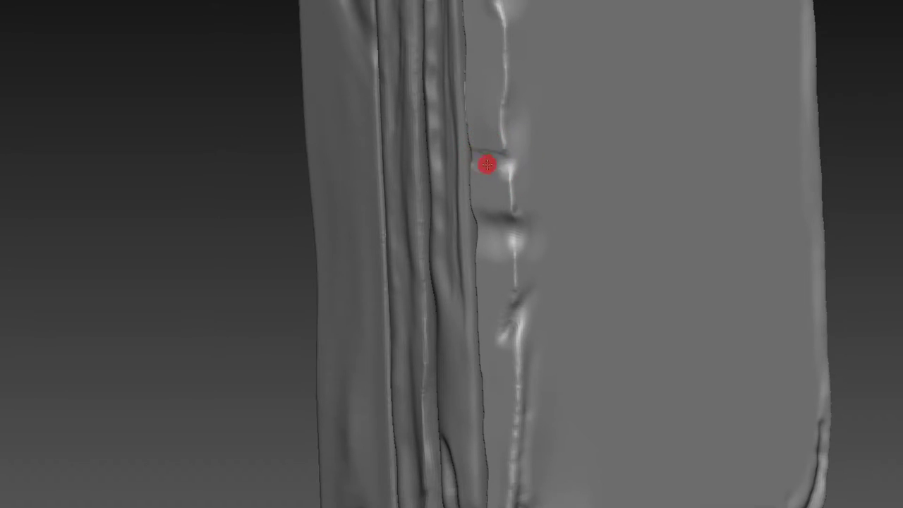
- Using the Pinch brush, pinch the panel's left crease into deeper folds
key("b")
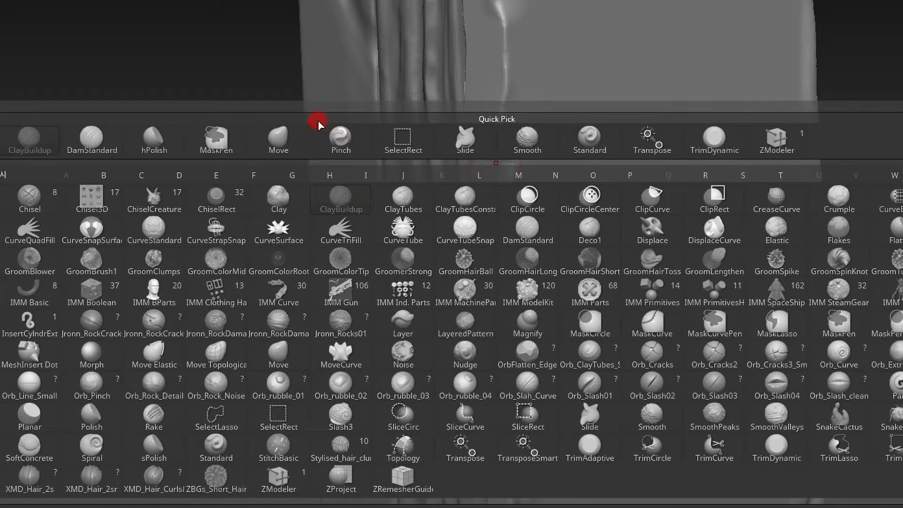
left_click(326, 127)
key("b")
key("m")
key("v")
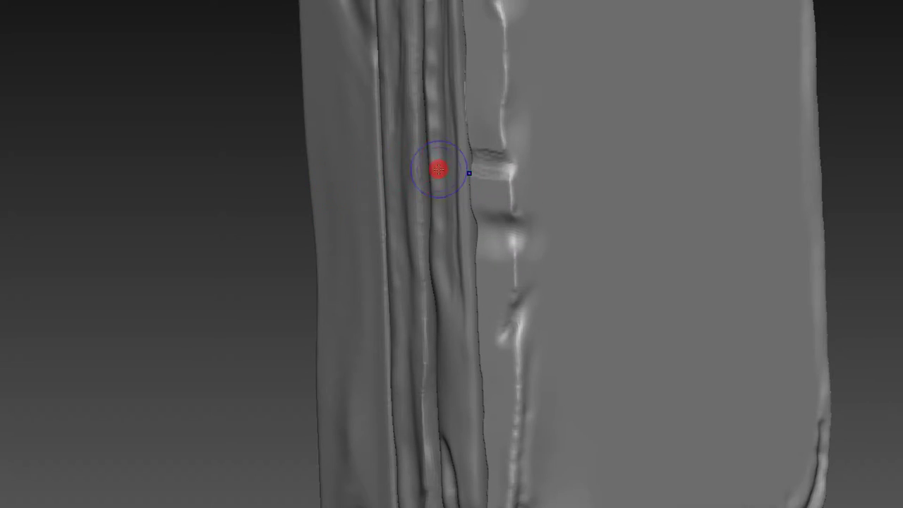
left_click_drag(353, 132, 478, 162, "alt")
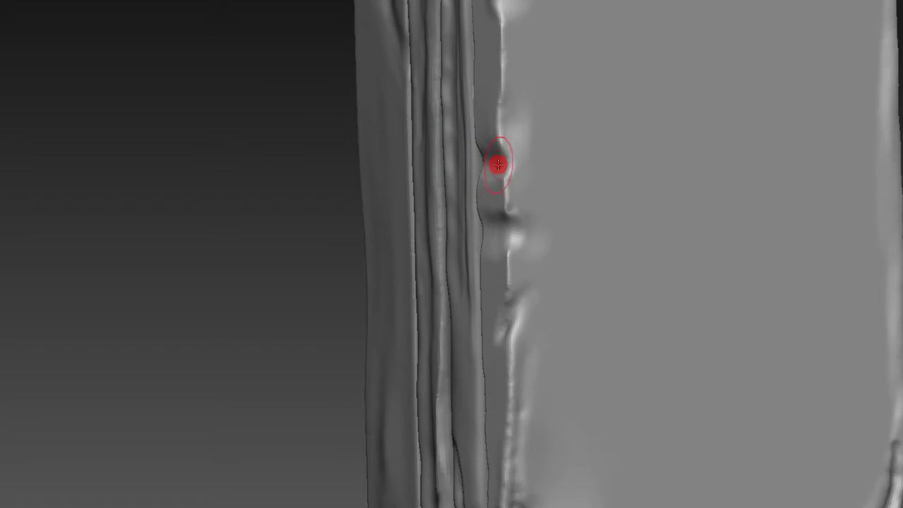
mouse_move(280, 187)
left_mouse_down()
mouse_move(534, 150)
mouse_move(475, 171)
left_mouse_up()
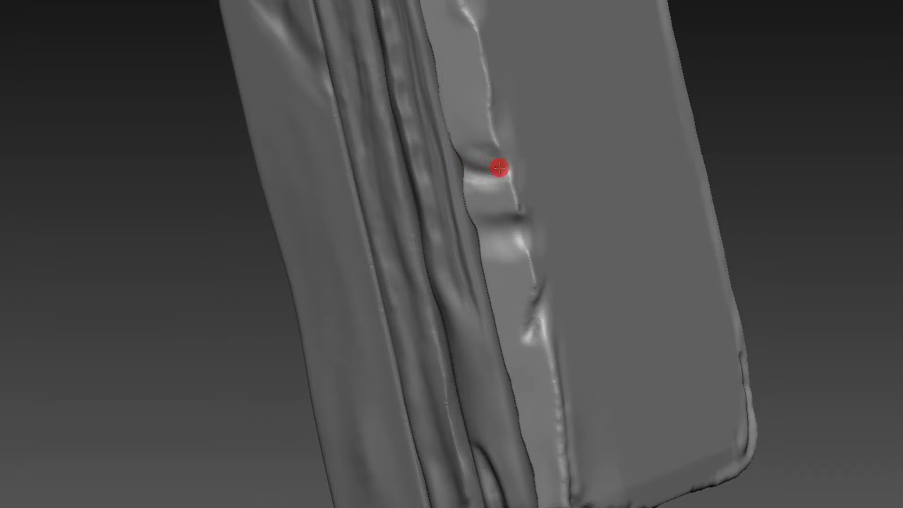
left_click_drag(492, 163, 509, 234)
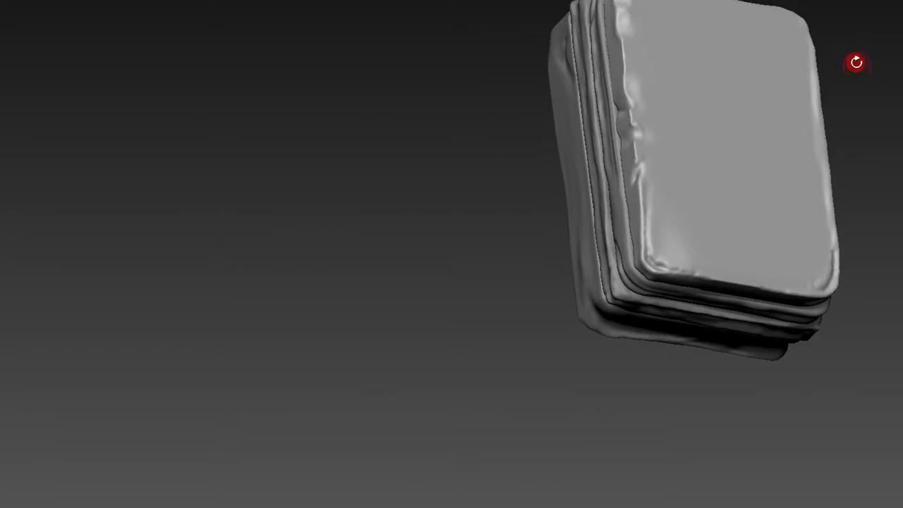
- Add a dent along the ridge near the top, resize the brush, and frame the whole case
mouse_move(857, 63)
left_mouse_down()
mouse_move(879, 147)
mouse_move(872, 100)
mouse_move(819, 92)
left_mouse_up()
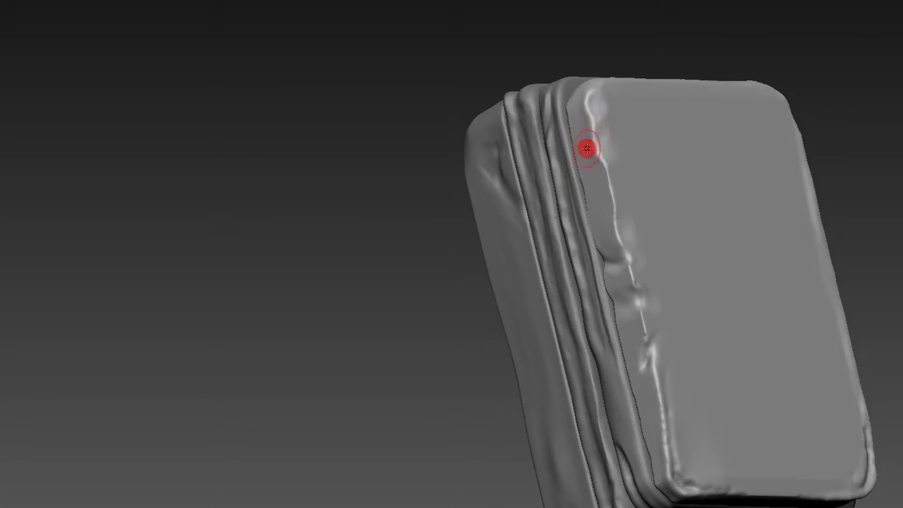
left_click_drag(621, 16, 621, 174, "alt")
mouse_move(503, 153)
left_mouse_down()
mouse_move(482, 139)
mouse_move(513, 148)
mouse_move(520, 129)
mouse_move(526, 143)
mouse_move(488, 148)
mouse_move(504, 139)
mouse_move(541, 184)
mouse_move(544, 176)
mouse_move(567, 256)
mouse_move(548, 226)
left_mouse_up()
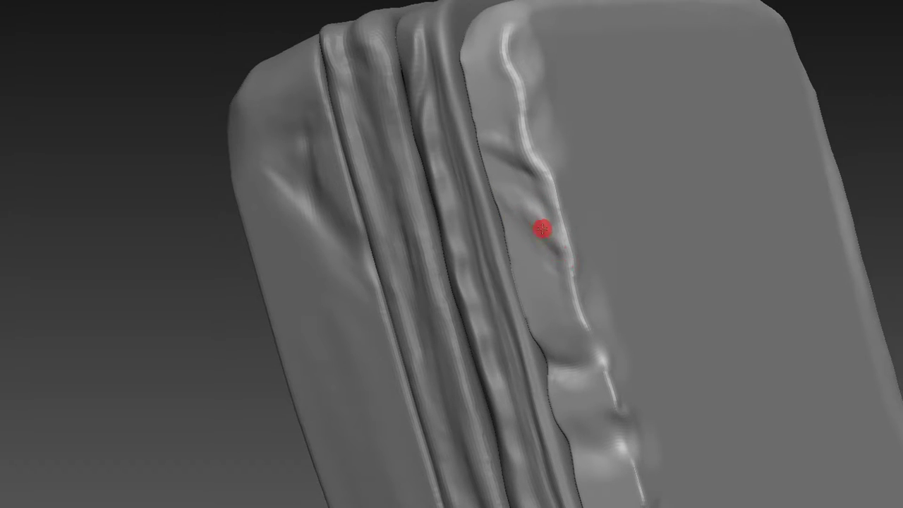
scroll(536, 212, "down", 1)
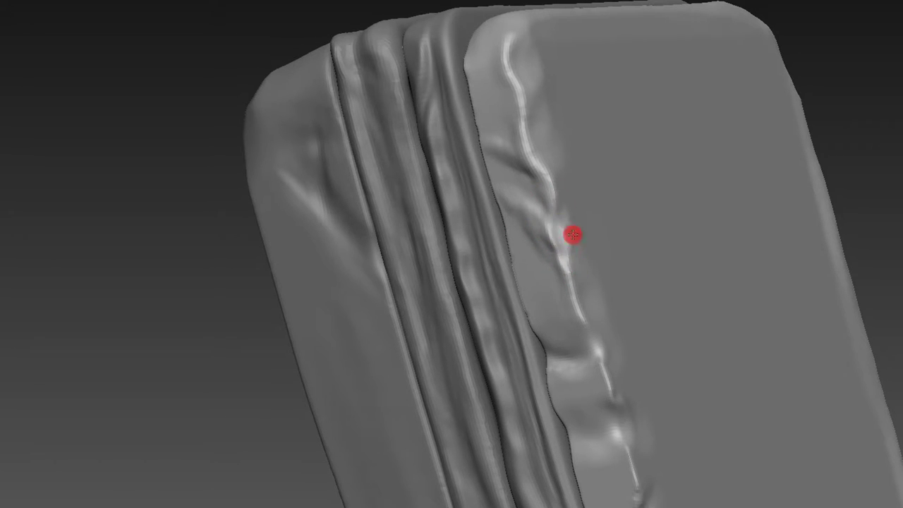
key("s")
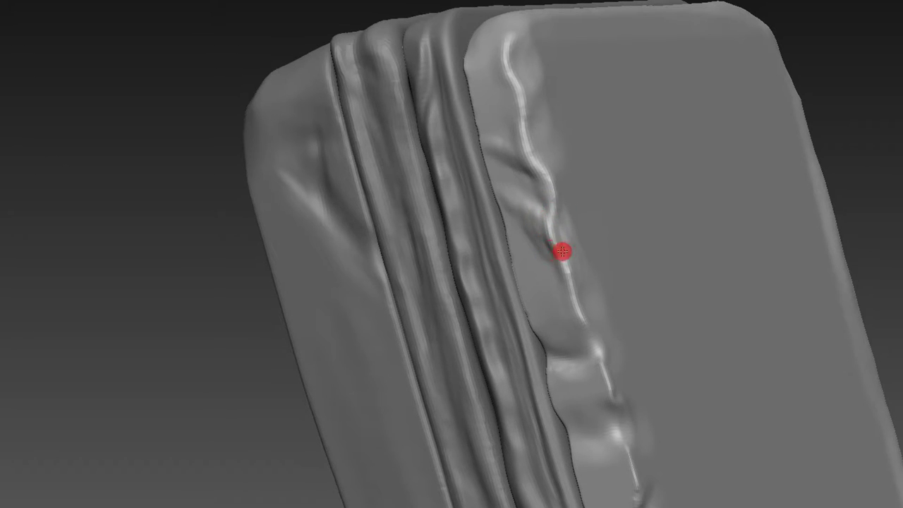
key("f")
mouse_move(557, 133)
left_mouse_down()
mouse_move(694, 94)
mouse_move(715, 176)
mouse_move(769, 182)
mouse_move(734, 191)
mouse_move(762, 200)
mouse_move(783, 188)
mouse_move(765, 194)
mouse_move(782, 172)
mouse_move(769, 120)
mouse_move(802, 129)
mouse_move(776, 147)
mouse_move(788, 153)
mouse_move(773, 161)
mouse_move(748, 93)
left_mouse_up()
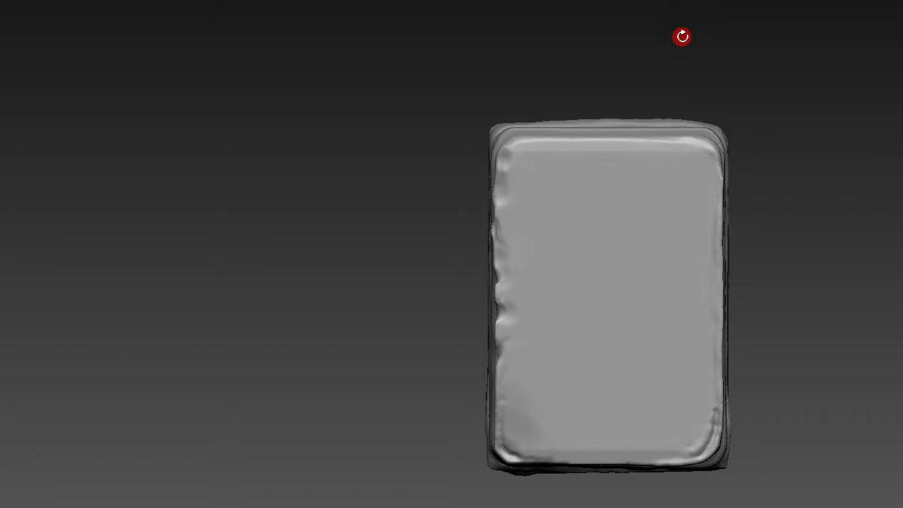
- Show the transform gizmo, box-select the case, and rotate it 175° and back to its original facing
key("w")
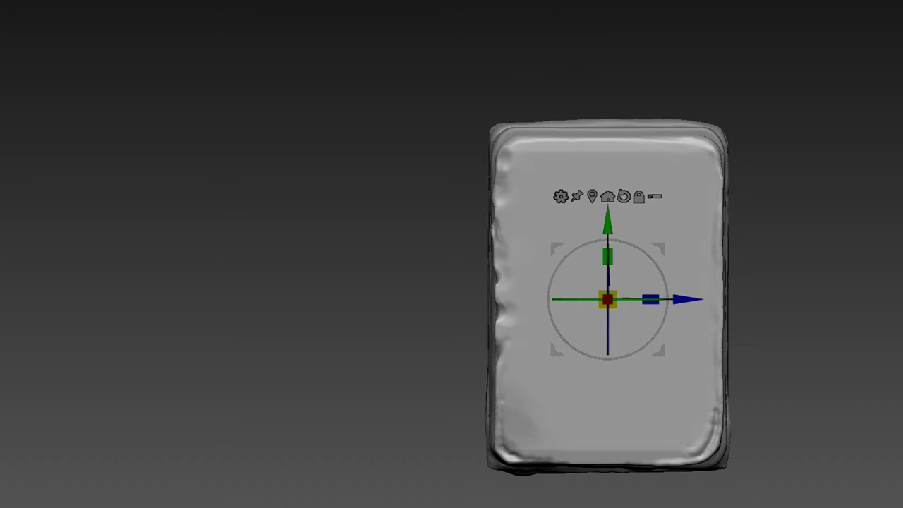
mouse_move(585, 1)
left_mouse_down()
mouse_move(811, 26)
mouse_move(688, 270)
left_mouse_up()
left_click_drag(395, 147, 466, 290, "ctrl+shift")
left_click_drag(569, 487, 631, 487, "ctrl+shift")
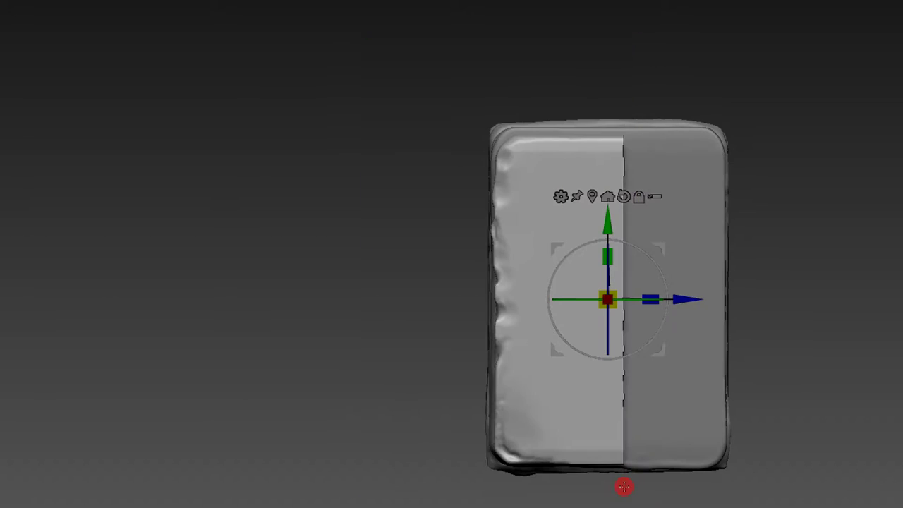
left_click_drag(797, 176, 752, 137, "alt")
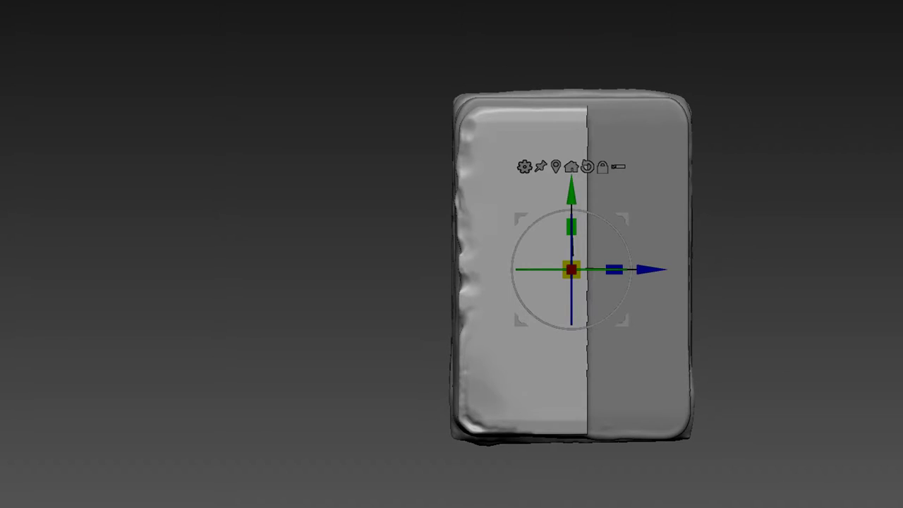
mouse_move(722, 191)
left_mouse_down()
mouse_move(679, 210)
mouse_move(677, 195)
left_mouse_up()
mouse_move(706, 71)
left_mouse_down()
mouse_move(728, 48)
mouse_move(660, 18)
left_mouse_up()
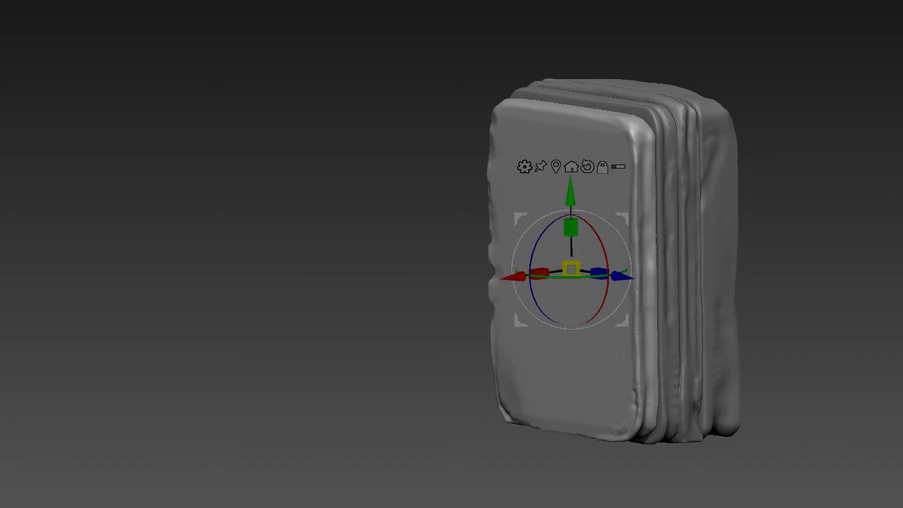
mouse_move(645, 26)
left_mouse_down()
mouse_move(652, 18)
mouse_move(654, 26)
left_mouse_up()
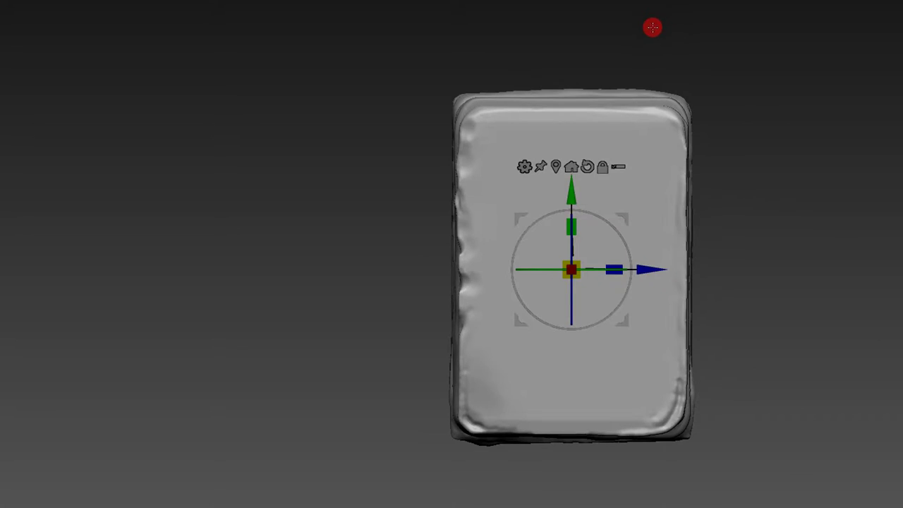
mouse_move(583, 269)
left_mouse_down()
mouse_move(781, 313)
mouse_move(768, 305)
left_mouse_up()
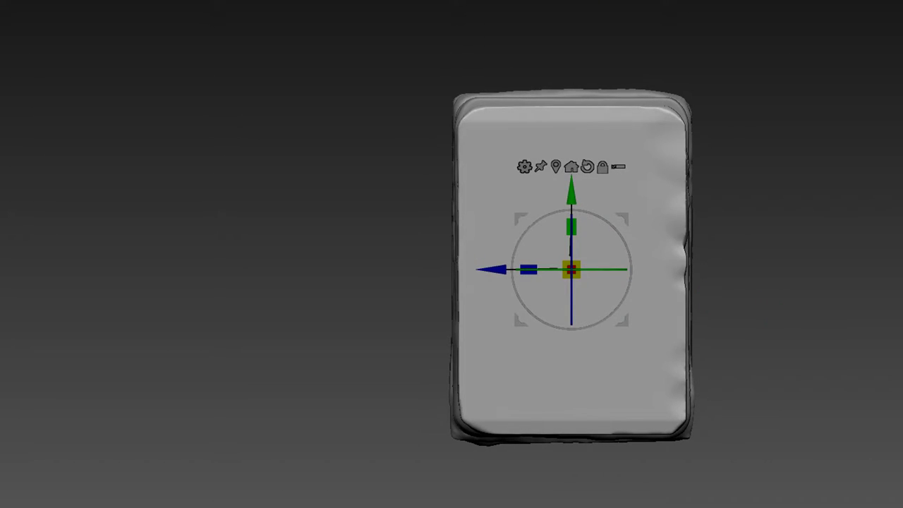
mouse_move(677, 36)
left_mouse_down()
mouse_move(668, 57)
mouse_move(687, 61)
left_mouse_up()
mouse_move(613, 261)
left_mouse_down()
mouse_move(599, 270)
mouse_move(413, 252)
mouse_move(419, 212)
mouse_move(648, 195)
mouse_move(668, 110)
mouse_move(748, 233)
mouse_move(685, 228)
mouse_move(726, 202)
mouse_move(767, 237)
mouse_move(696, 200)
mouse_move(802, 123)
mouse_move(827, 176)
left_mouse_up()
- With a creasing brush, crease the panel's upper-left corner edge, then inspect it including the underside
key("b")
left_click(456, 129)
left_click_drag(429, 52, 439, 90)
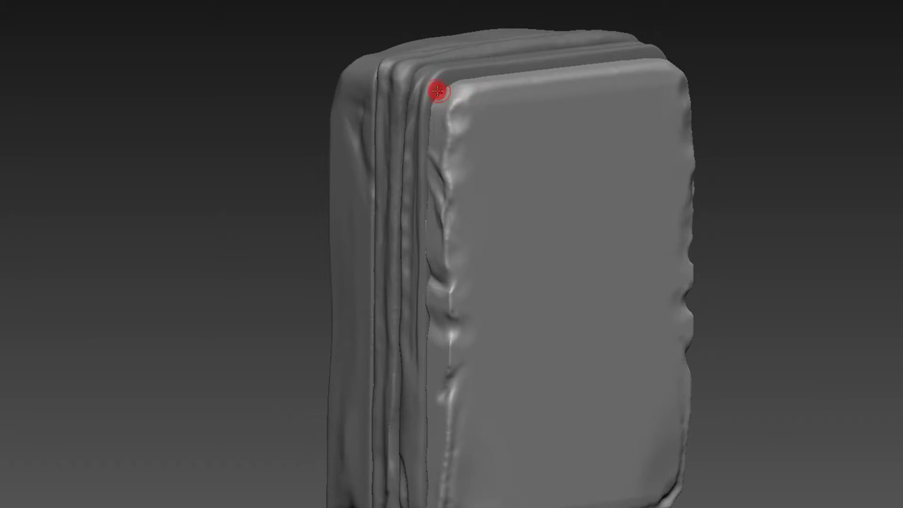
key("b")
left_click(416, 97)
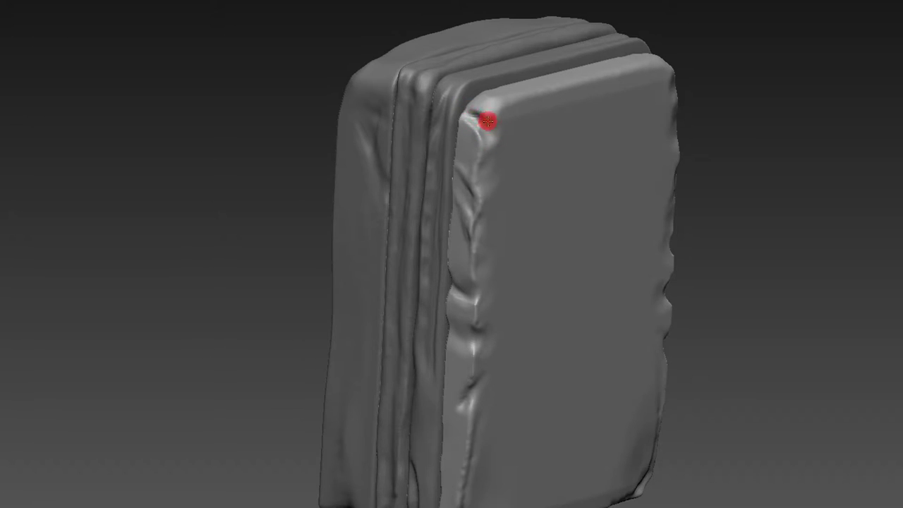
left_click_drag(491, 121, 483, 174)
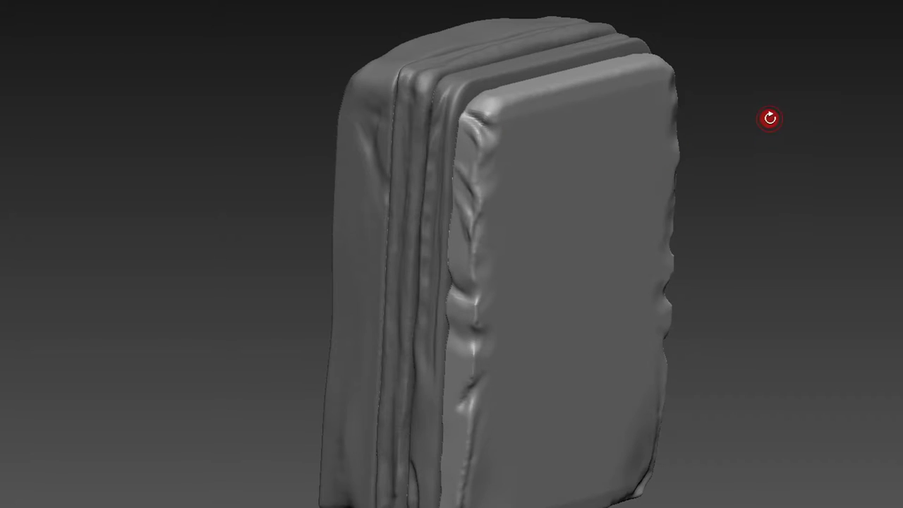
left_click_drag(769, 122, 762, 87)
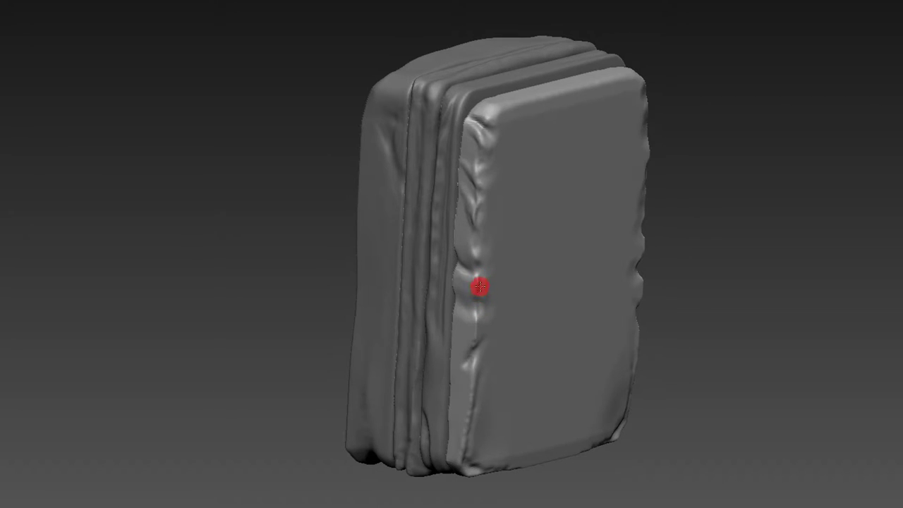
mouse_move(690, 205)
left_mouse_down()
mouse_move(671, 226)
mouse_move(710, 89)
left_mouse_up()
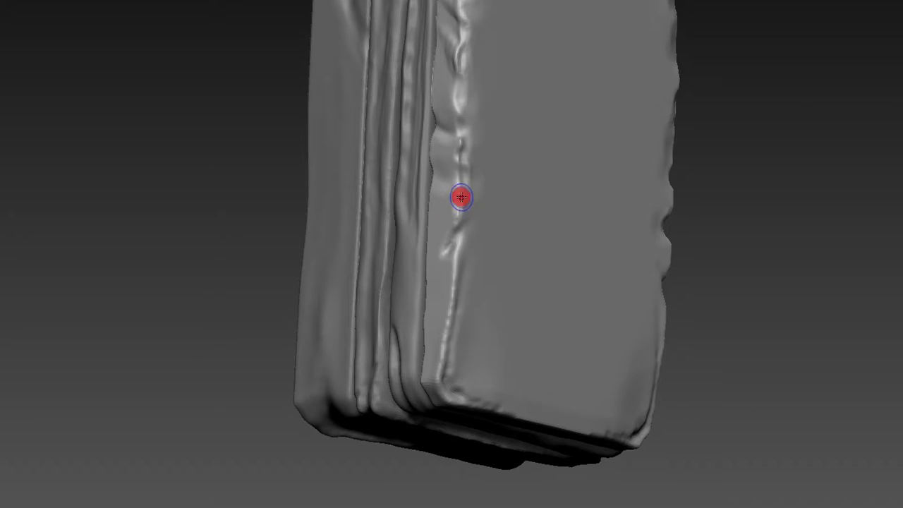
right_click_drag(459, 210, 494, 227)
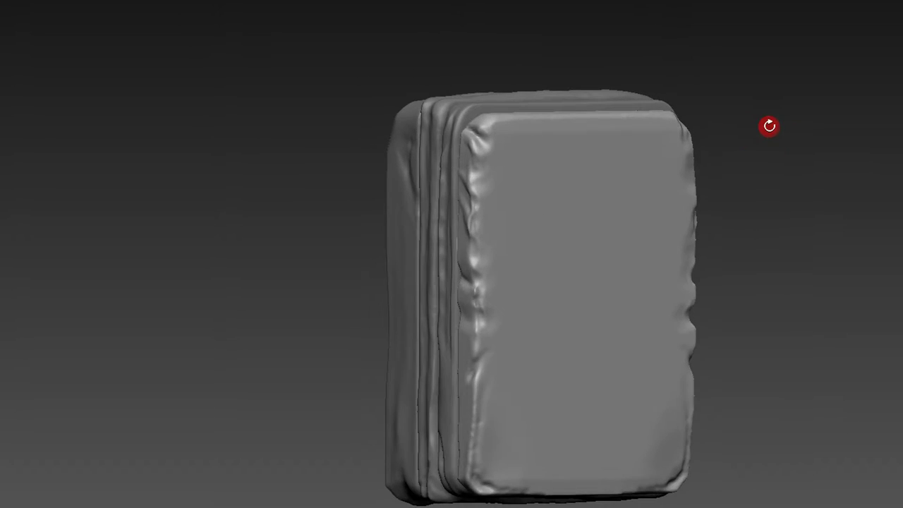
- With TrimDynamic, flatten the front panel's top edge and top-right corner
key("b")
left_click(753, 134)
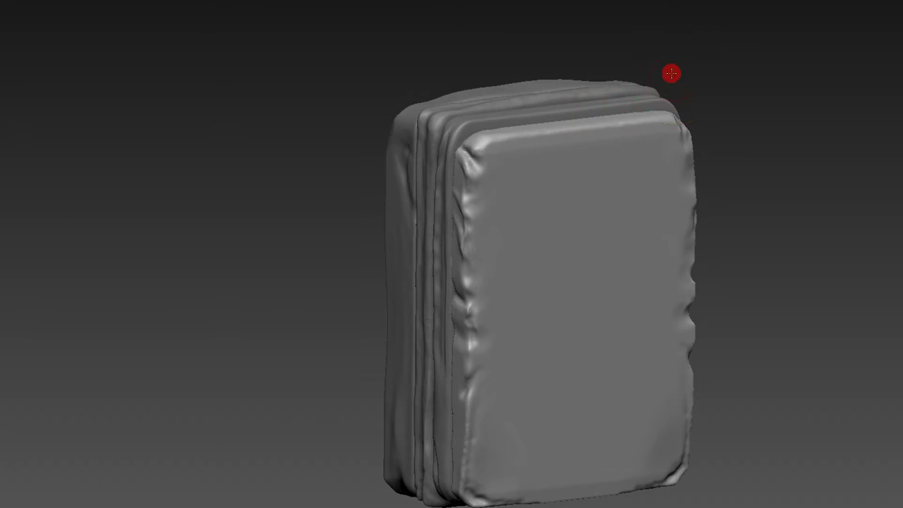
left_click_drag(478, 127, 601, 113)
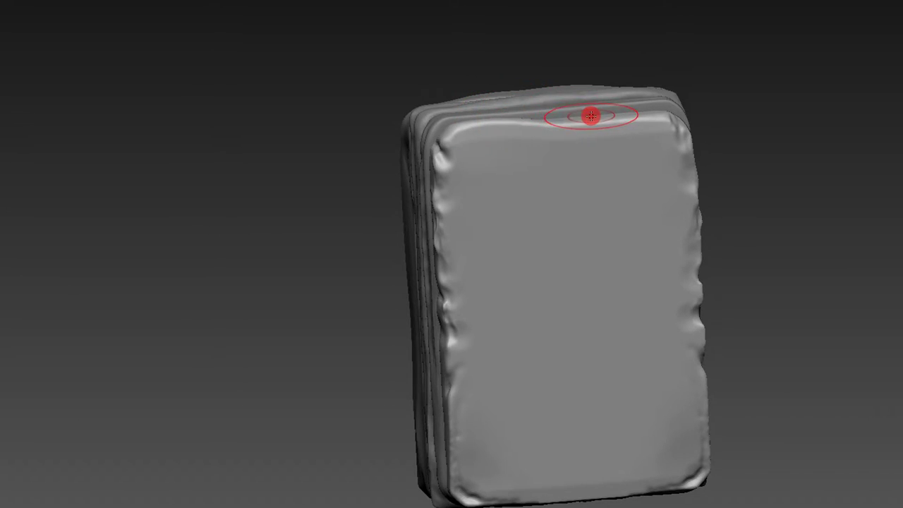
left_click_drag(627, 110, 659, 116)
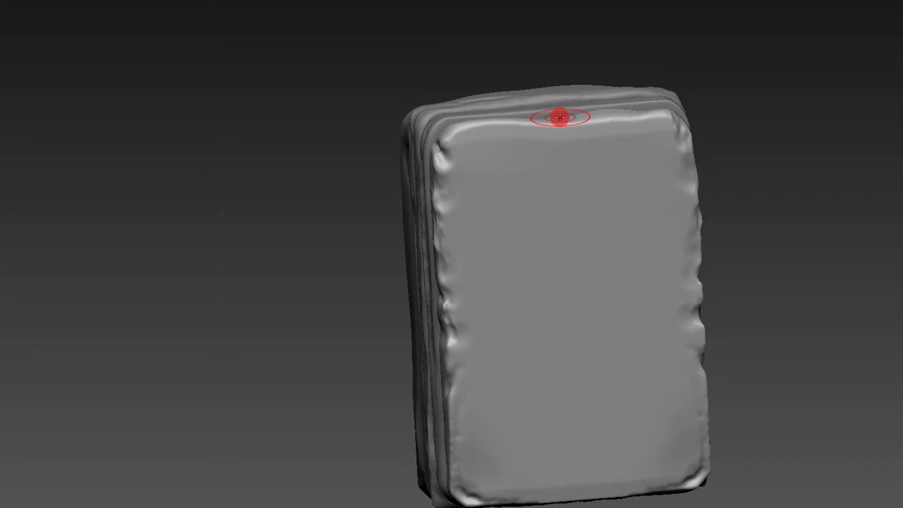
mouse_move(580, 108)
right_mouse_down()
mouse_move(637, 115)
mouse_move(645, 61)
mouse_move(570, 113)
right_mouse_up()
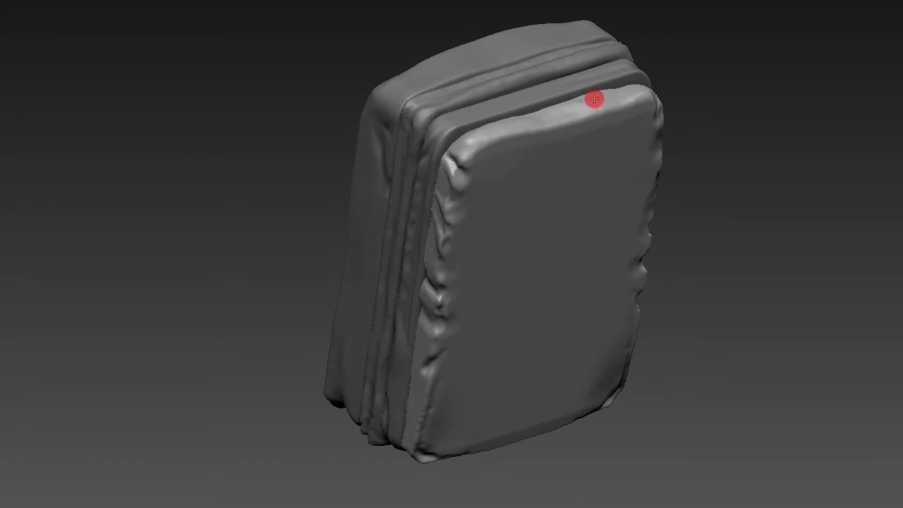
right_click_drag(566, 106, 587, 103)
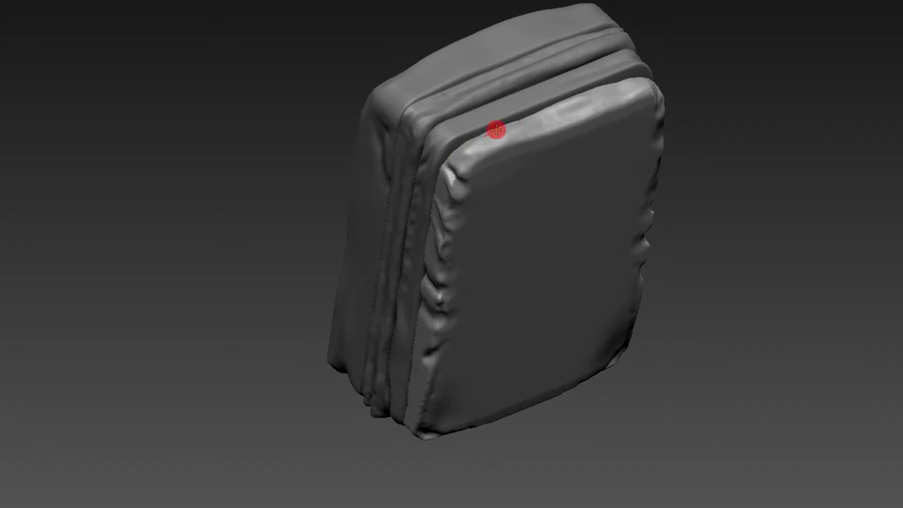
left_click_drag(455, 157, 636, 86)
- Resize the brush and deepen the crease along the top seam
mouse_move(605, 88)
right_mouse_down()
mouse_move(672, 9)
mouse_move(689, 66)
mouse_move(754, 94)
mouse_move(672, 85)
right_mouse_up()
right_click_drag(591, 60, 536, 69)
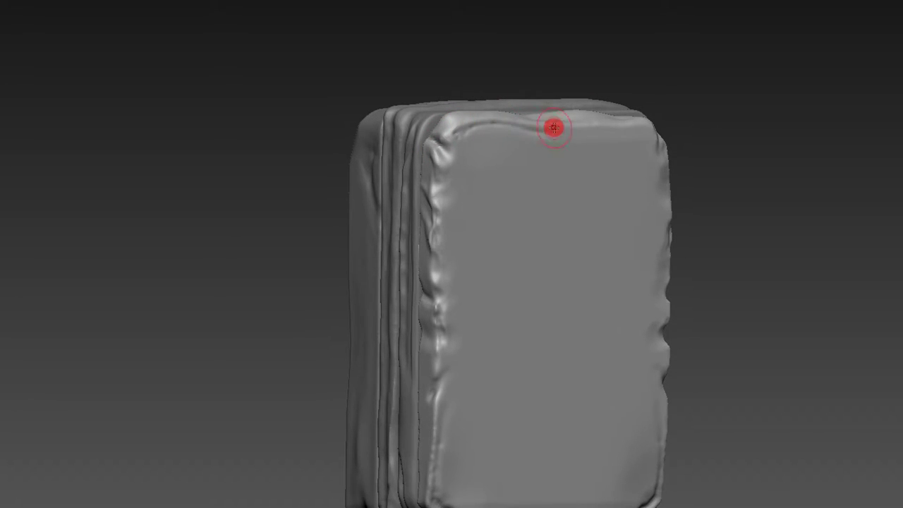
right_click_drag(623, 120, 529, 71)
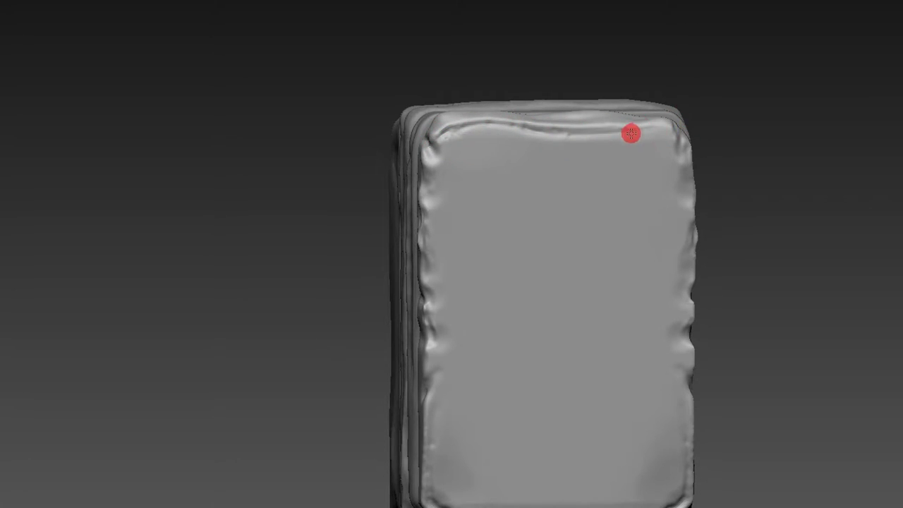
right_click_drag(675, 141, 734, 141)
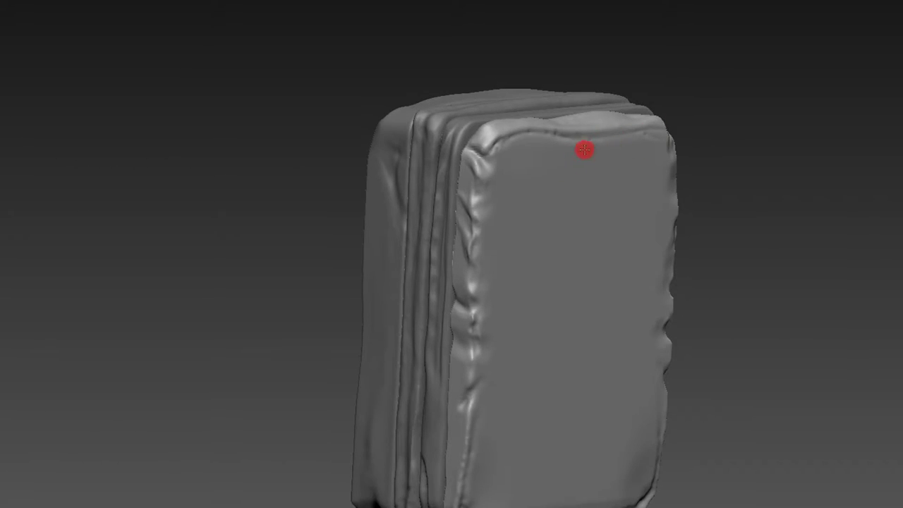
mouse_move(658, 150)
right_mouse_down("ctrl")
mouse_move(643, 36)
mouse_move(649, 70)
mouse_move(583, 170)
right_mouse_up("ctrl")
key("s")
mouse_move(410, 150)
left_mouse_down()
mouse_move(518, 121)
mouse_move(461, 137)
mouse_move(471, 121)
mouse_move(430, 148)
mouse_move(503, 127)
mouse_move(511, 146)
left_mouse_up()
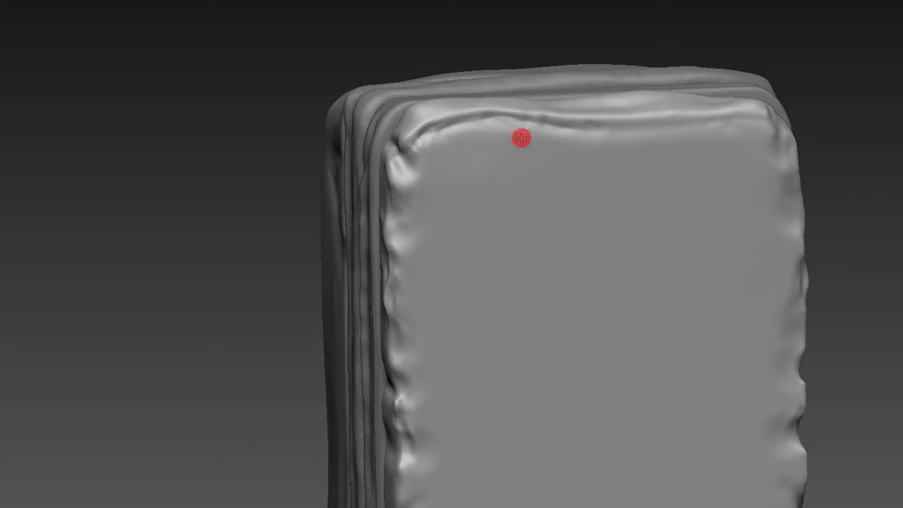
mouse_move(491, 94)
right_mouse_down("ctrl")
mouse_move(750, 159)
mouse_move(768, 224)
mouse_move(743, 232)
right_mouse_up("ctrl")
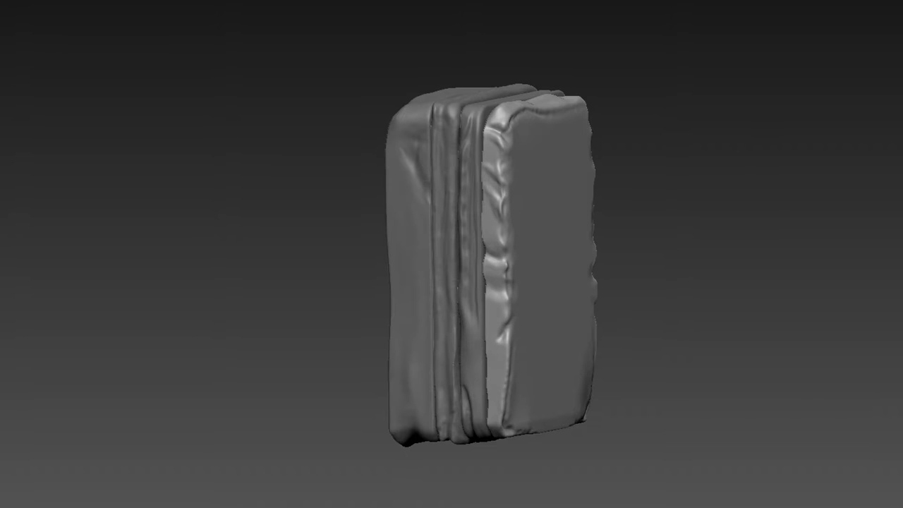
- Shrink the front panel's thickness along X with the Gizmo and adjust its height slightly
right_click_drag(856, 238, 825, 240)
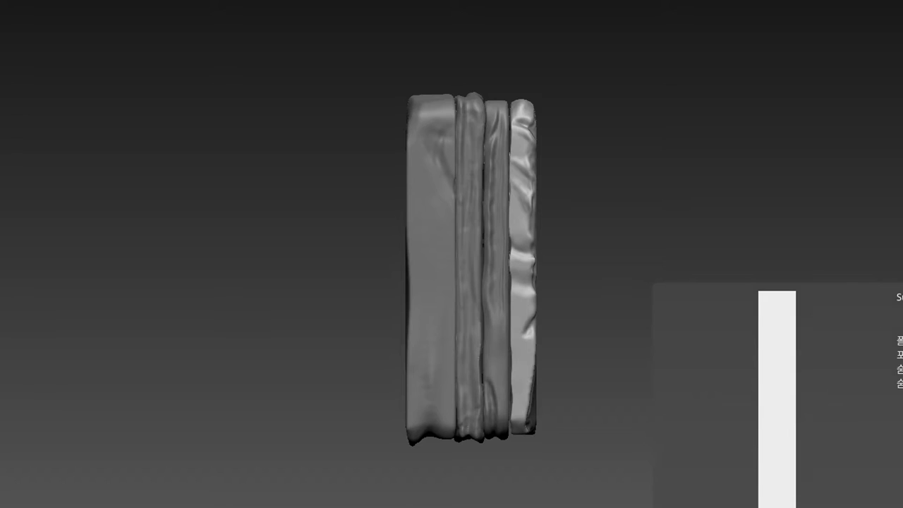
key("w")
mouse_move(575, 270)
left_mouse_down()
mouse_move(554, 271)
mouse_move(565, 271)
left_mouse_up()
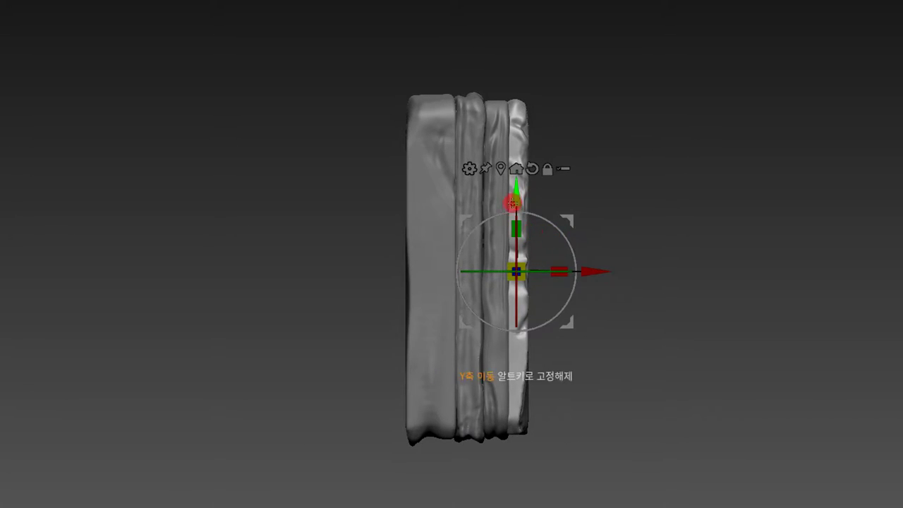
left_click_drag(512, 204, 513, 207)
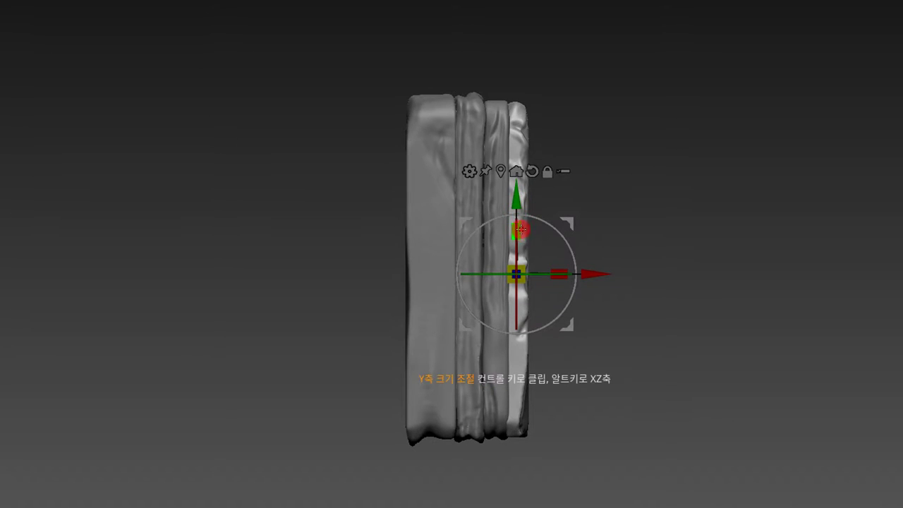
- Check the front panel from front and side views and fine-tune its height
mouse_move(519, 231)
right_mouse_down()
mouse_move(541, 202)
mouse_move(577, 186)
right_mouse_up()
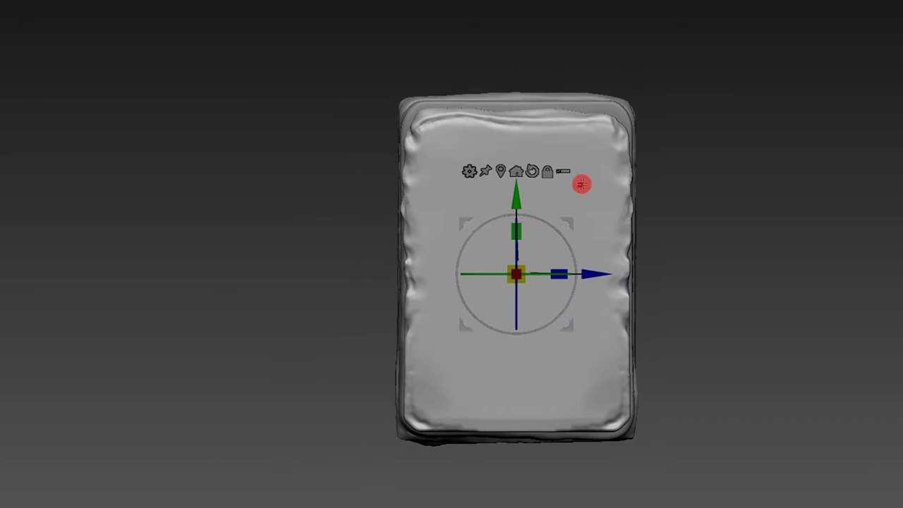
right_click_drag(670, 159, 711, 161)
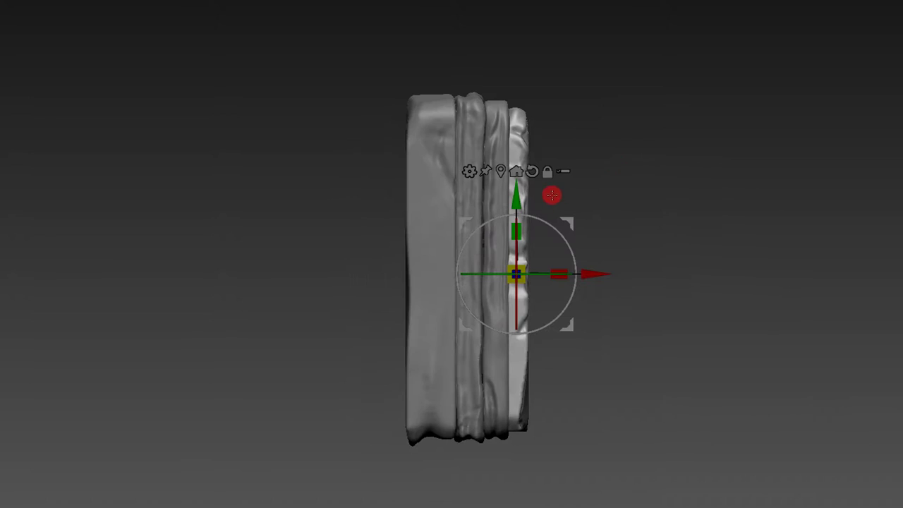
left_click_drag(524, 228, 524, 226)
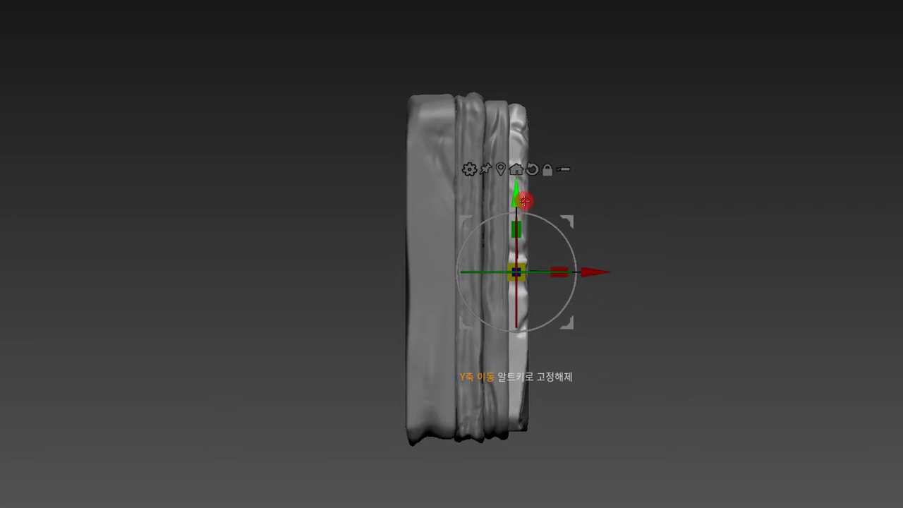
left_click_drag(578, 218, 579, 221)
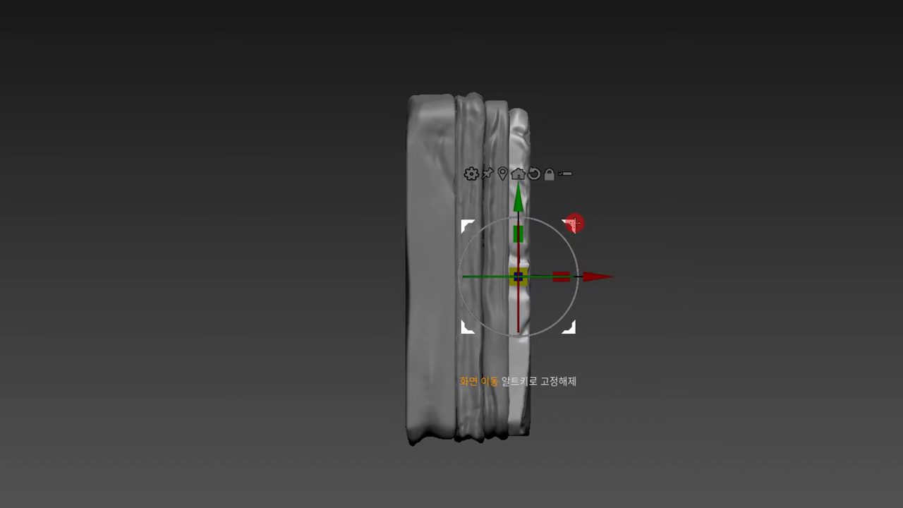
mouse_move(618, 224)
right_mouse_down()
mouse_move(589, 221)
mouse_move(590, 87)
mouse_move(677, 151)
mouse_move(666, 132)
mouse_move(766, 192)
mouse_move(746, 151)
mouse_move(730, 161)
mouse_move(793, 160)
right_mouse_up()
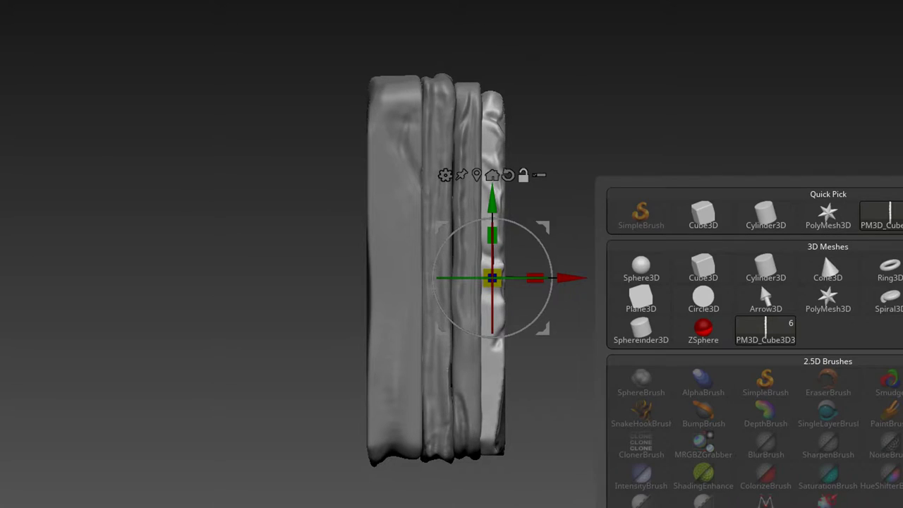
left_click(694, 266)
- Squash the new cube into a thin slab, stretch it to the case's height and set it beside the strips
key("w")
left_click_drag(484, 270, 365, 286)
mouse_move(515, 272)
left_mouse_down()
mouse_move(548, 226)
mouse_move(506, 254)
left_mouse_up()
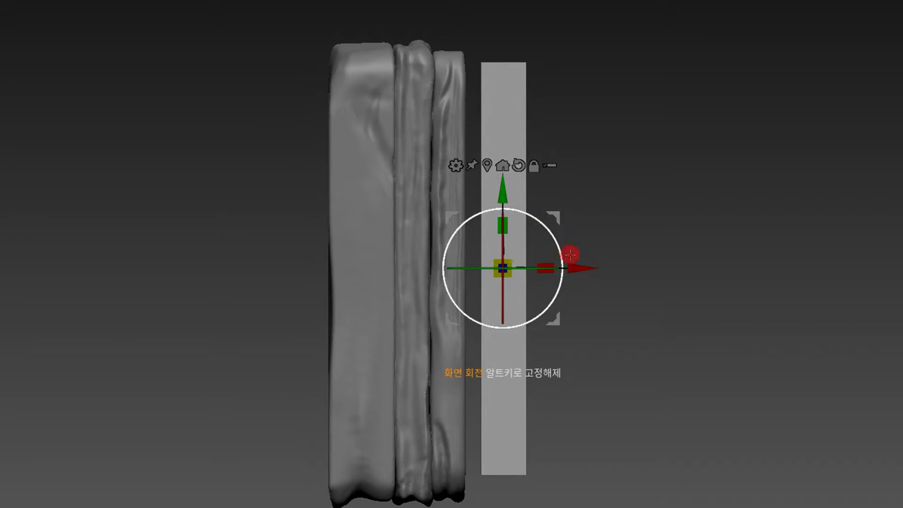
left_click_drag(570, 267, 554, 268)
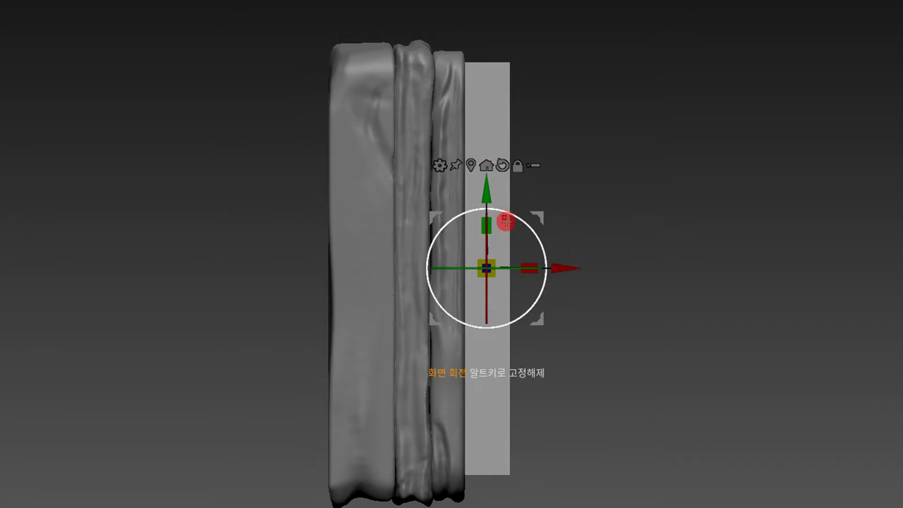
left_click_drag(490, 220, 494, 212)
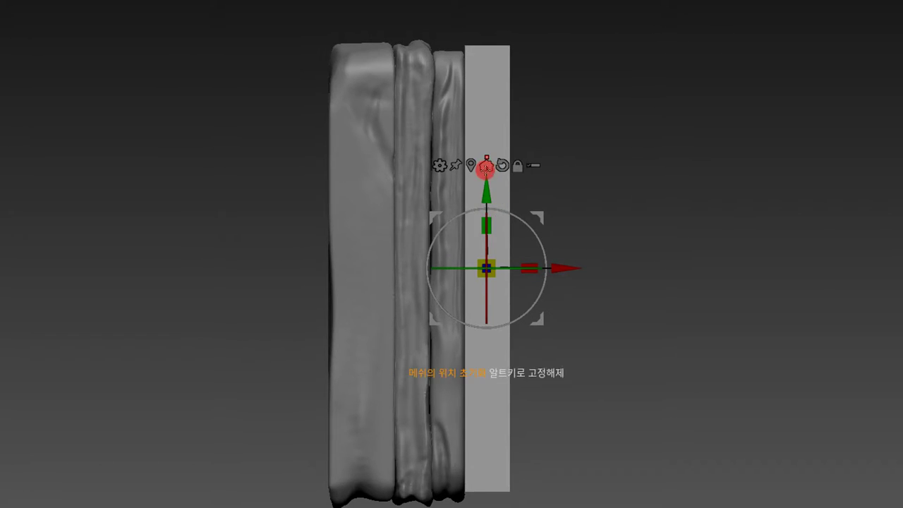
left_click_drag(487, 182, 503, 183)
mouse_move(558, 274)
left_mouse_down()
mouse_move(521, 268)
mouse_move(403, 296)
mouse_move(409, 307)
mouse_move(457, 307)
left_mouse_up()
mouse_move(650, 141)
left_mouse_down()
mouse_move(748, 115)
mouse_move(759, 122)
mouse_move(731, 133)
mouse_move(611, 113)
left_mouse_up()
left_click(443, 125)
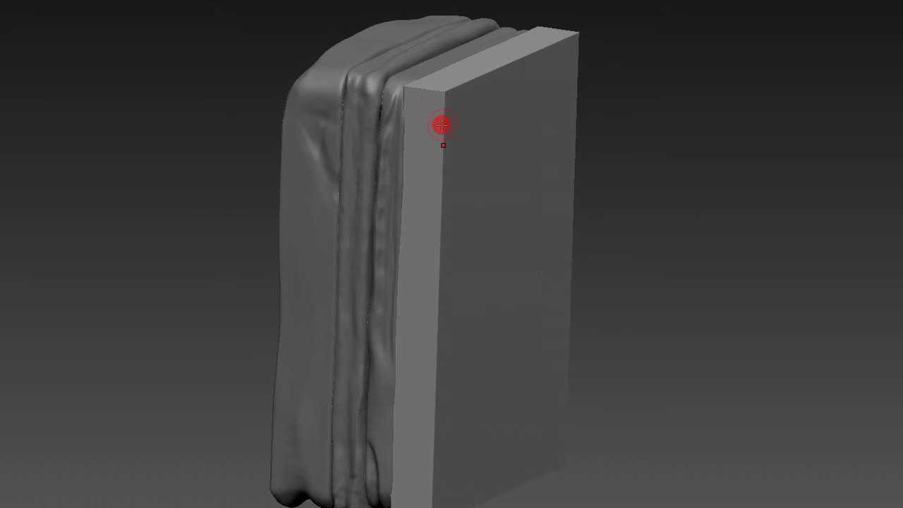
- Convert the slab to PolyMesh3D and bevel its top edge loop
left_click(440, 108)
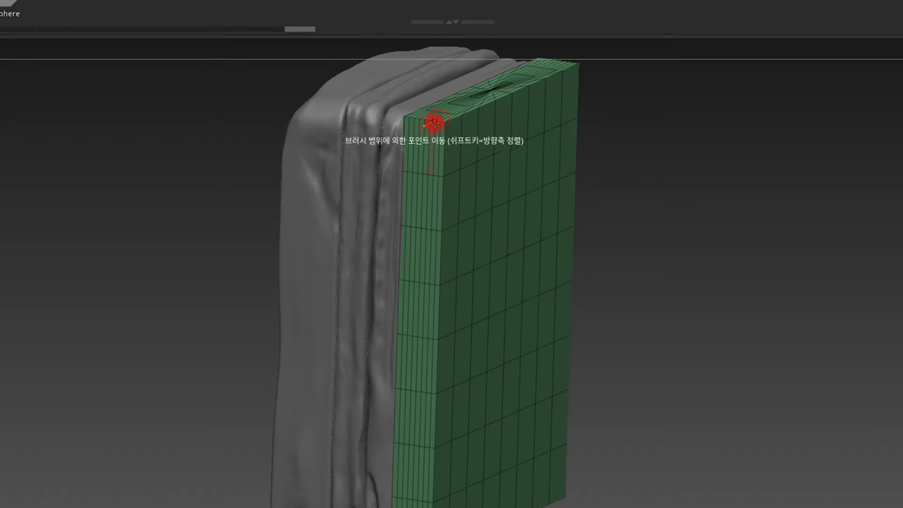
left_click_drag(438, 121, 453, 104)
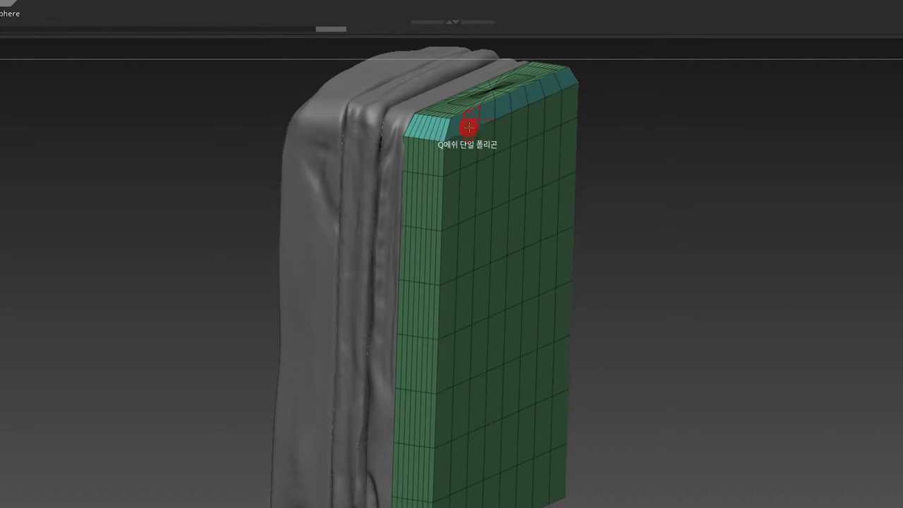
scroll(645, 276, "down", 2)
middle_click_drag(645, 276, 657, 202, "alt")
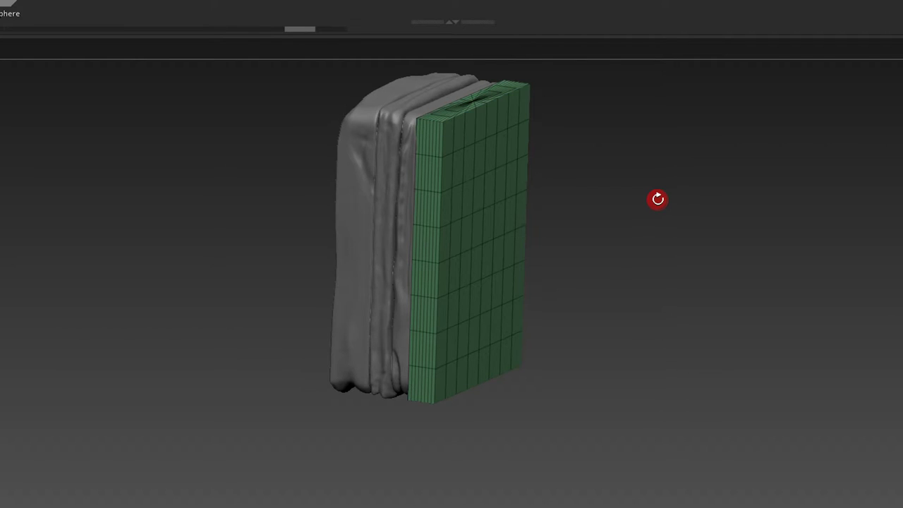
middle_click_drag(660, 199, 666, 185, "alt")
key("f")
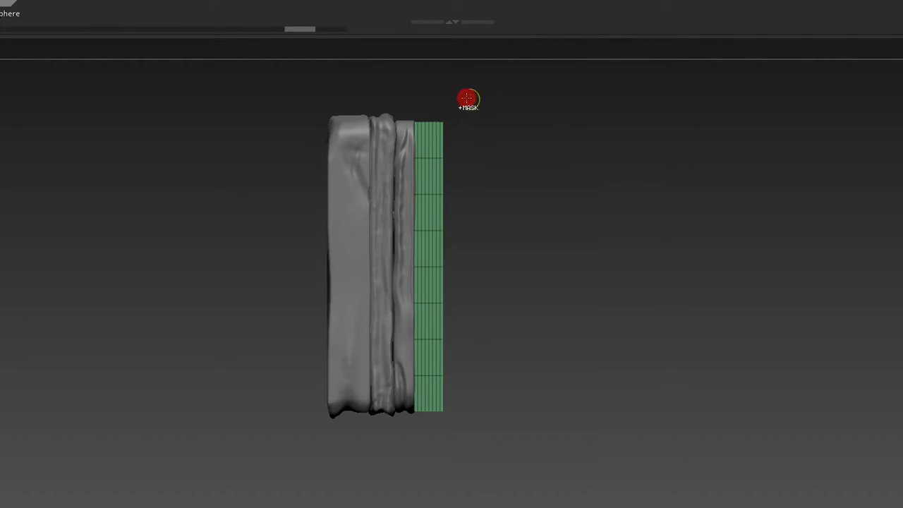
- With the Deformation Extender, inset the slab's front face to 0.8969 and extrude it slightly outward
key("w")
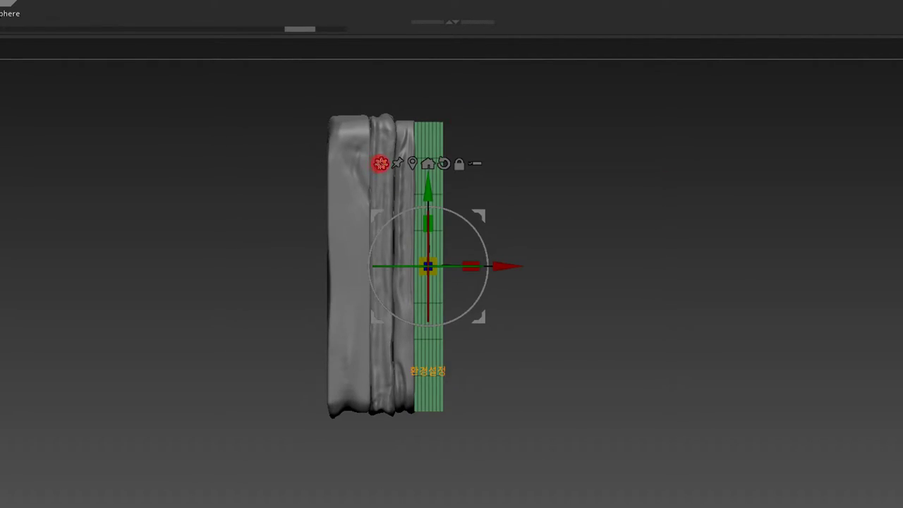
left_click(381, 163)
left_click(559, 206)
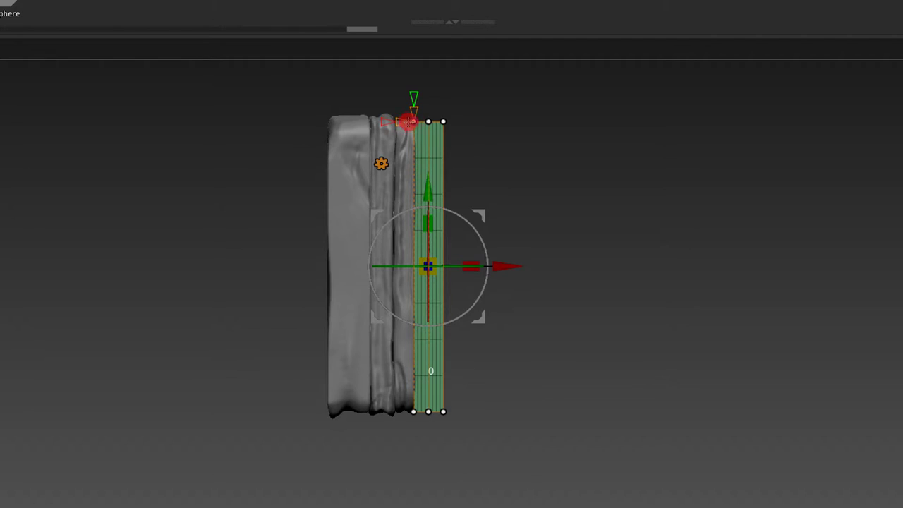
left_click_drag(411, 121, 401, 118)
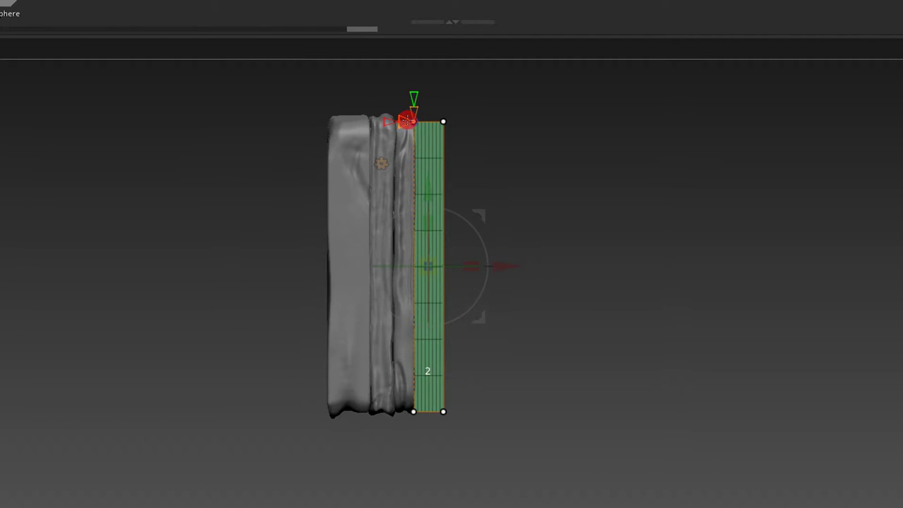
middle_click_drag(433, 494, 528, 377, "alt")
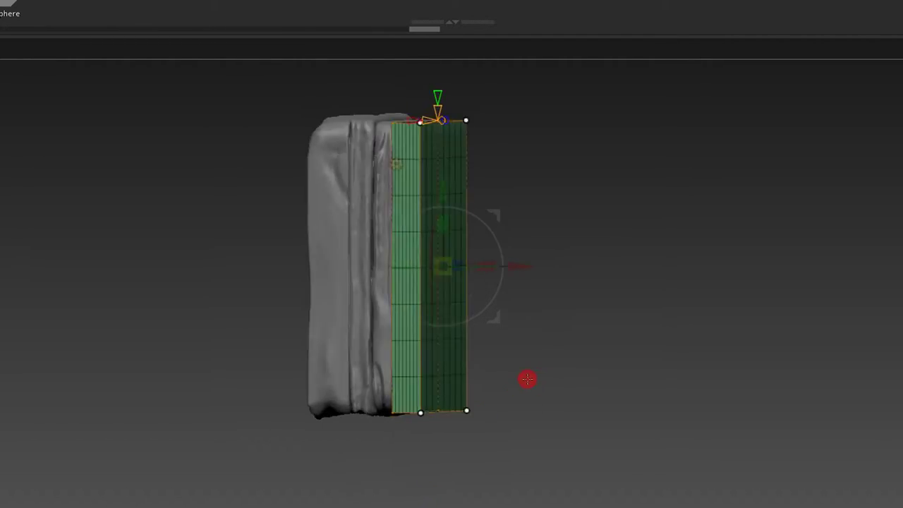
left_click_drag(457, 259, 443, 272)
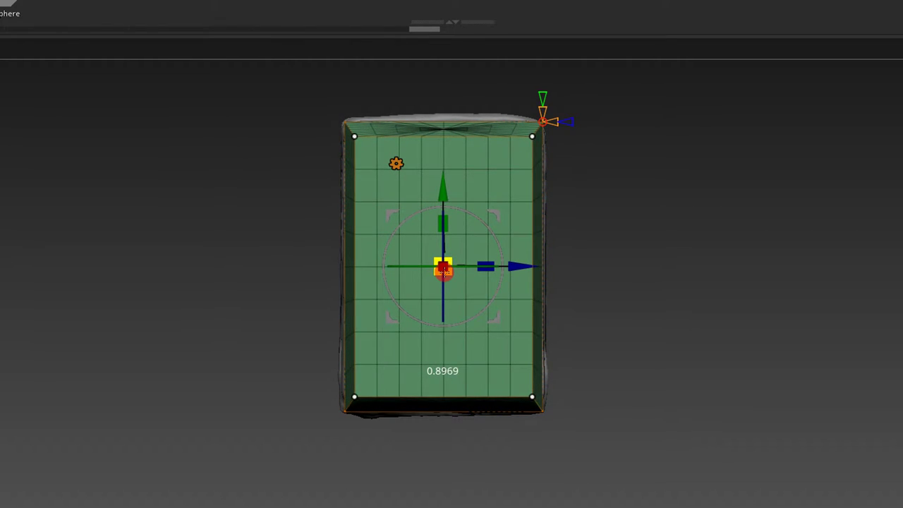
right_click_drag(443, 268, 515, 258)
left_click_drag(510, 263, 507, 263)
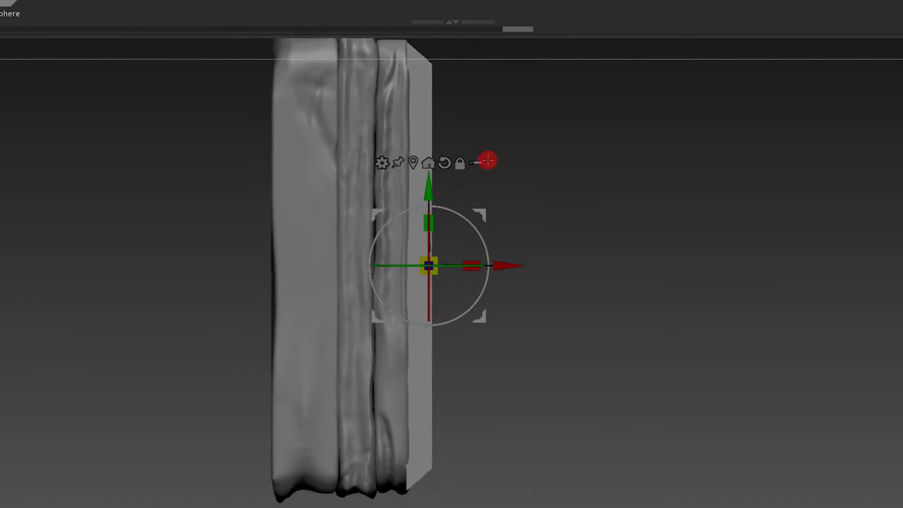
- Scale the slab slightly taller, nudge it along its width, and exit transform mode
left_click_drag(430, 214, 437, 219)
left_click_drag(508, 266, 632, 235)
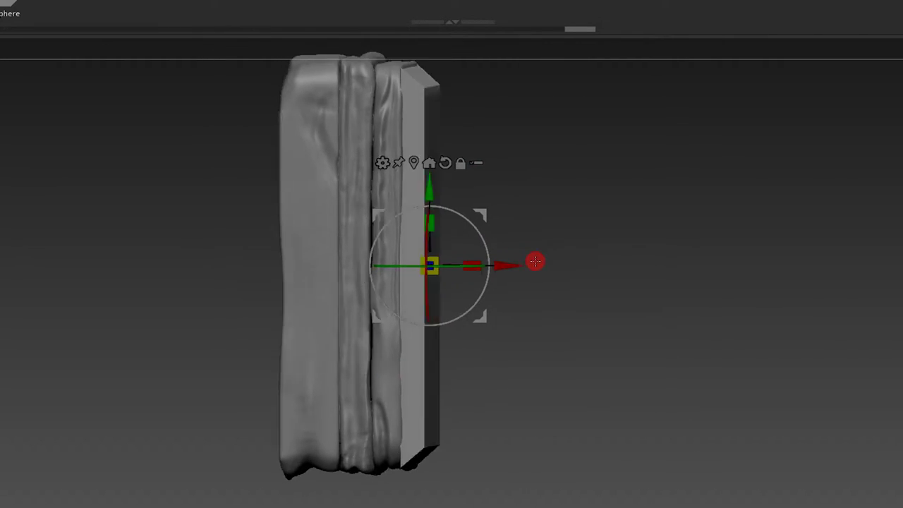
key("q")
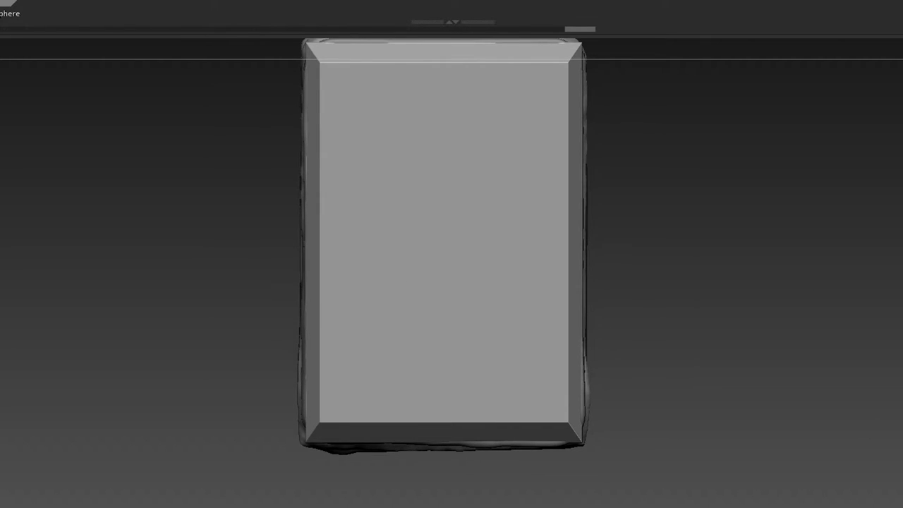
- Orbit around the case and pick a brush through the B, M, V quick-pick shortcut
left_click_drag(817, 204, 770, 224)
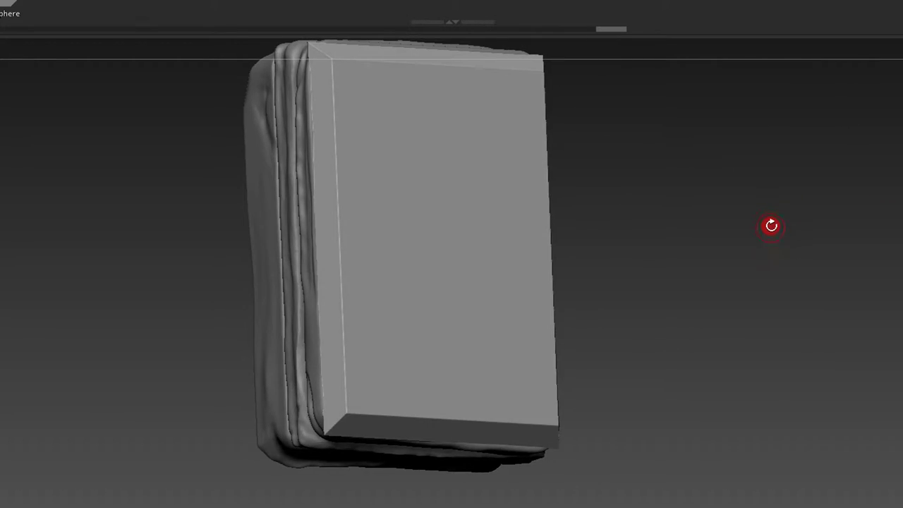
left_click_drag(770, 165, 778, 146)
key("b")
key("m")
key("v")
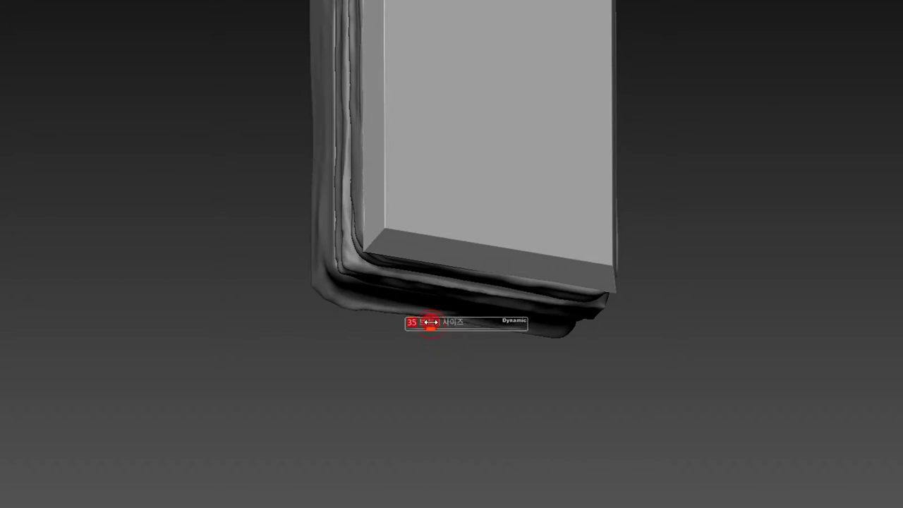
mouse_move(399, 312)
left_mouse_down()
mouse_move(459, 303)
mouse_move(668, 223)
mouse_move(620, 199)
mouse_move(637, 196)
mouse_move(677, 288)
mouse_move(629, 206)
left_mouse_up()
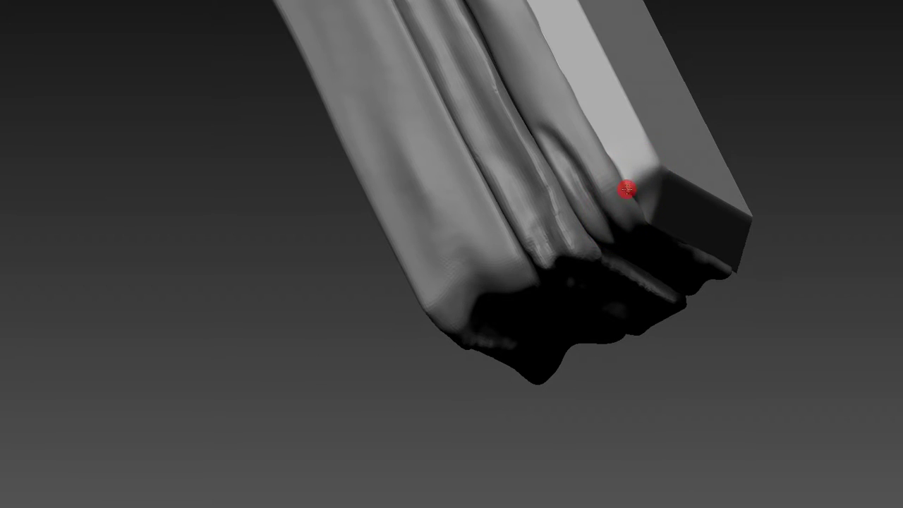
mouse_move(745, 124)
left_mouse_down()
mouse_move(648, 185)
mouse_move(624, 175)
mouse_move(627, 198)
left_mouse_up()
- Choose a corner-shaping brush from the Quick Pick palette and turn the front panel toward the camera
key("b")
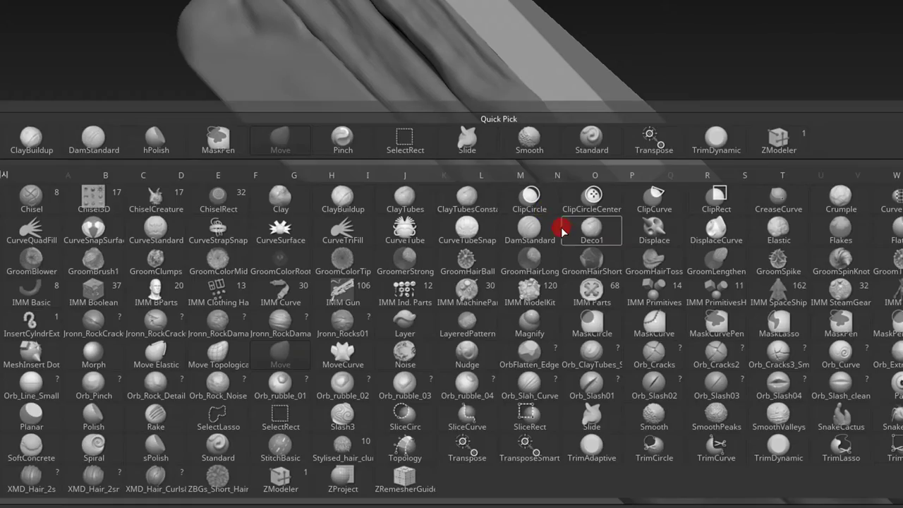
left_click(642, 194)
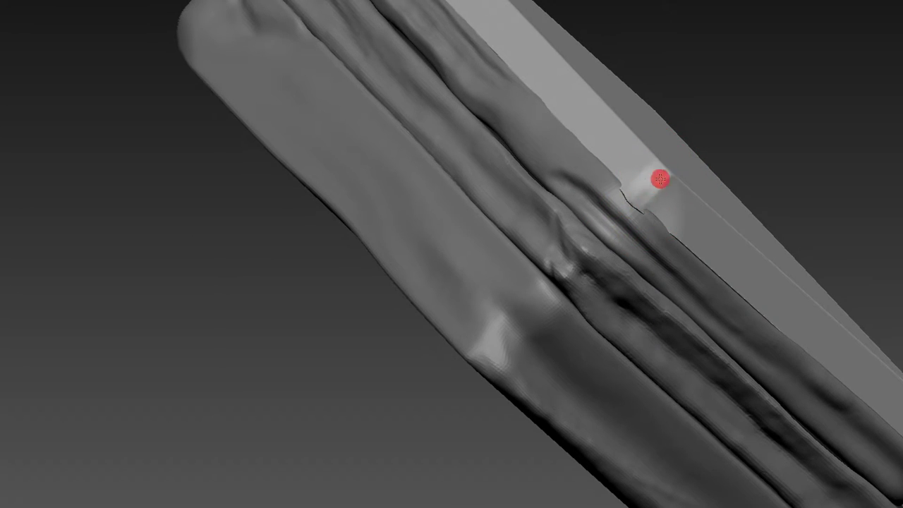
mouse_move(778, 137)
left_mouse_down("alt")
mouse_move(623, 258)
mouse_move(591, 76)
mouse_move(692, 276)
mouse_move(809, 299)
mouse_move(803, 229)
mouse_move(520, 238)
mouse_move(813, 232)
mouse_move(813, 83)
left_mouse_up("alt")
mouse_move(544, 101)
left_mouse_down()
mouse_move(511, 36)
mouse_move(705, 247)
mouse_move(676, 111)
mouse_move(782, 196)
mouse_move(751, 79)
mouse_move(655, 205)
left_mouse_up()
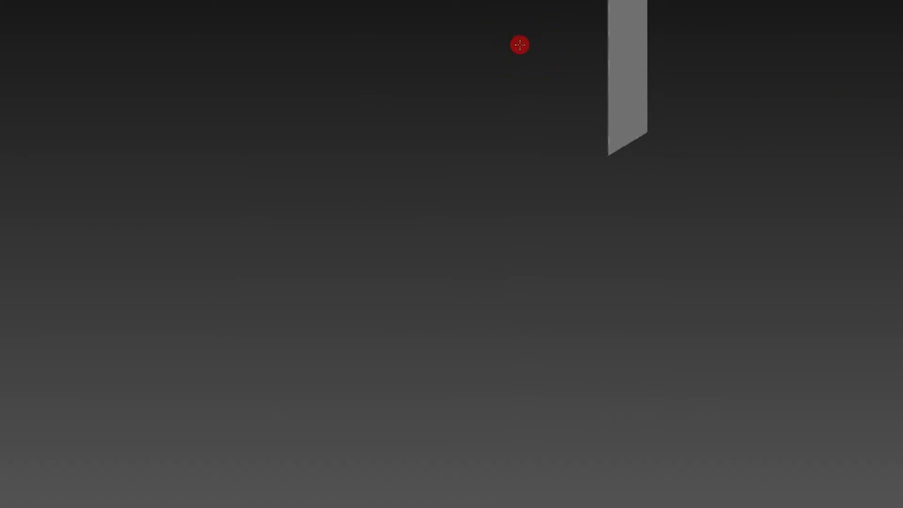
mouse_move(746, 262)
left_mouse_down()
mouse_move(768, 260)
mouse_move(761, 287)
mouse_move(715, 198)
mouse_move(765, 270)
left_mouse_up()
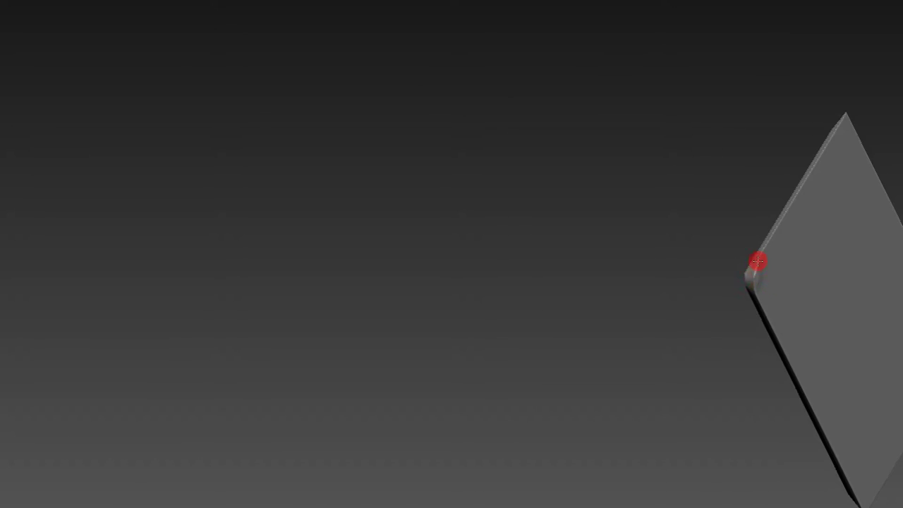
left_click_drag(775, 186, 750, 201)
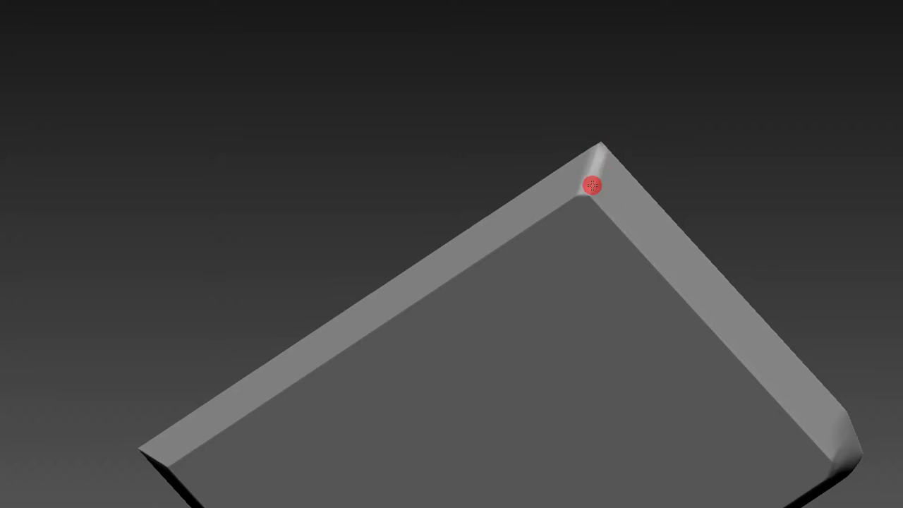
mouse_move(632, 134)
left_mouse_down()
mouse_move(583, 165)
mouse_move(713, 136)
mouse_move(622, 132)
mouse_move(595, 146)
left_mouse_up()
left_click_drag(651, 135, 587, 139)
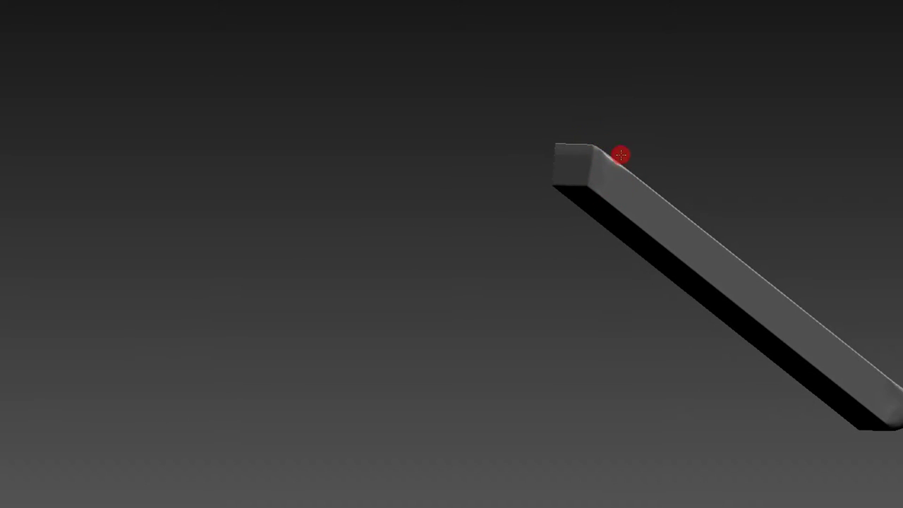
mouse_move(668, 111)
left_mouse_down()
mouse_move(772, 50)
mouse_move(462, 124)
left_mouse_up()
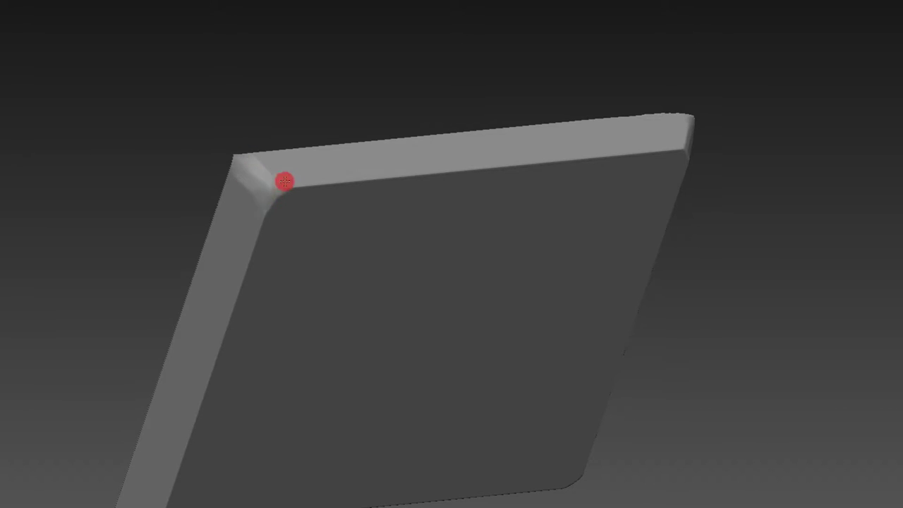
- Round off two corners of the front panel and check its edge
mouse_move(268, 189)
middle_mouse_down()
mouse_move(323, 137)
mouse_move(235, 154)
mouse_move(279, 100)
mouse_move(326, 75)
middle_mouse_up()
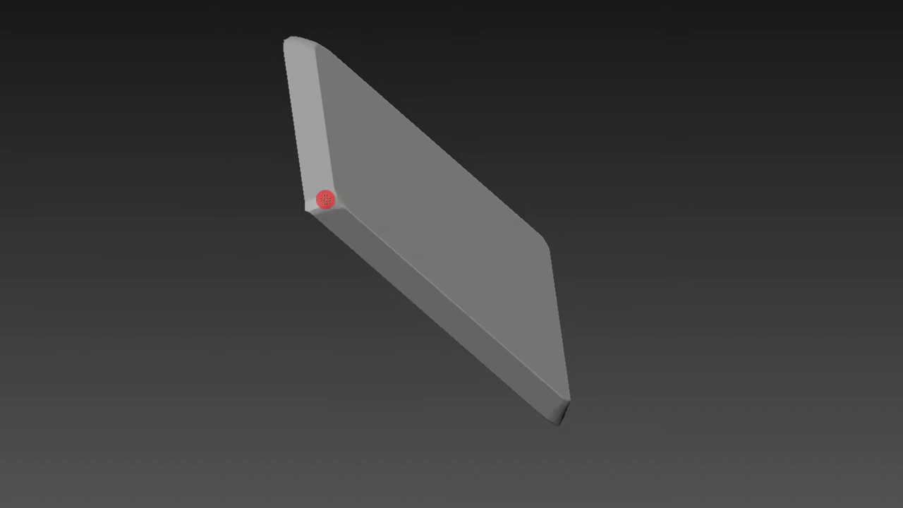
mouse_move(311, 214)
middle_mouse_down()
mouse_move(441, 22)
mouse_move(303, 205)
mouse_move(330, 205)
middle_mouse_up()
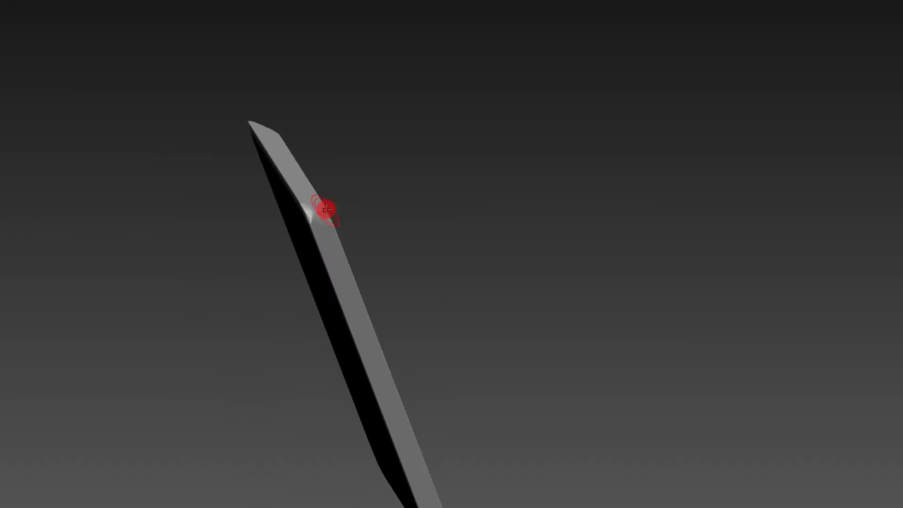
mouse_move(325, 211)
middle_mouse_down()
mouse_move(283, 117)
mouse_move(881, 351)
mouse_move(732, 287)
mouse_move(734, 270)
mouse_move(775, 231)
mouse_move(783, 264)
mouse_move(772, 363)
mouse_move(758, 367)
mouse_move(807, 285)
mouse_move(796, 289)
mouse_move(722, 149)
mouse_move(750, 173)
mouse_move(796, 159)
mouse_move(711, 201)
middle_mouse_up()
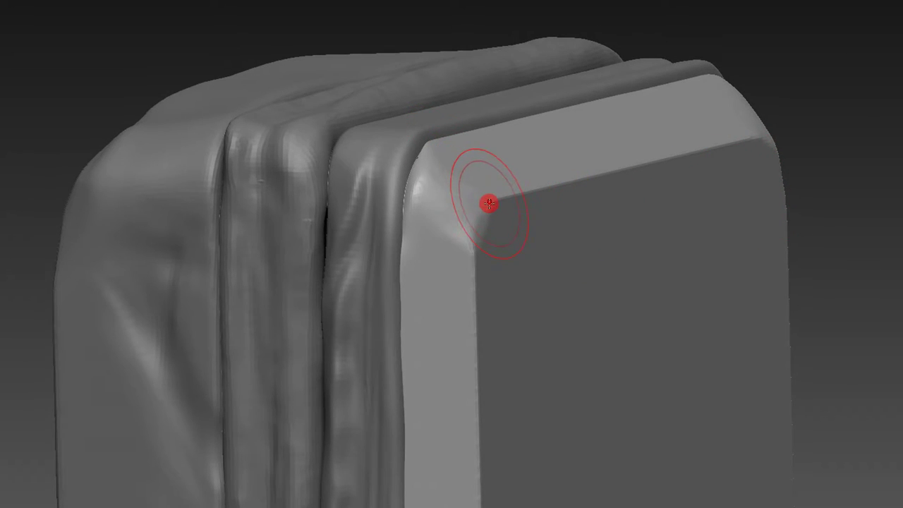
- Lower the Draw Size to about 5 and make the front panel the active subtool
key("b")
key("s")
left_click_drag(441, 184, 430, 181)
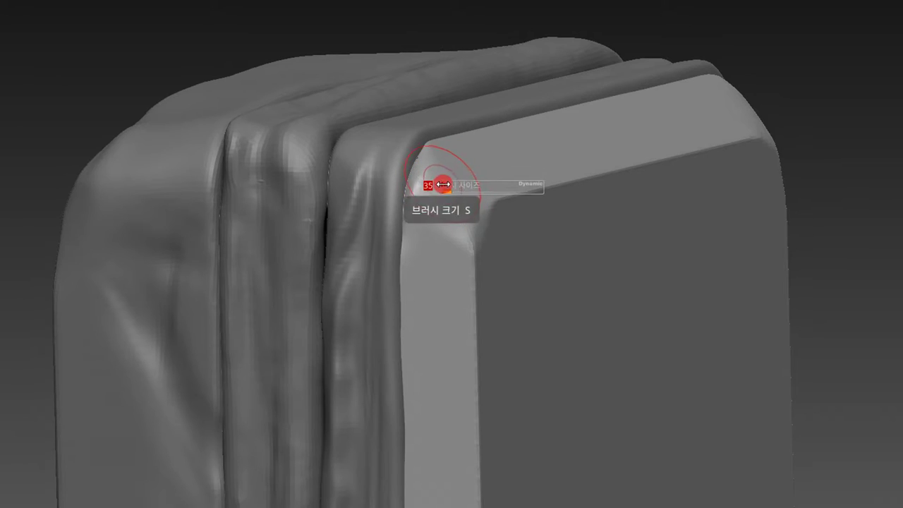
left_click(430, 186, "alt")
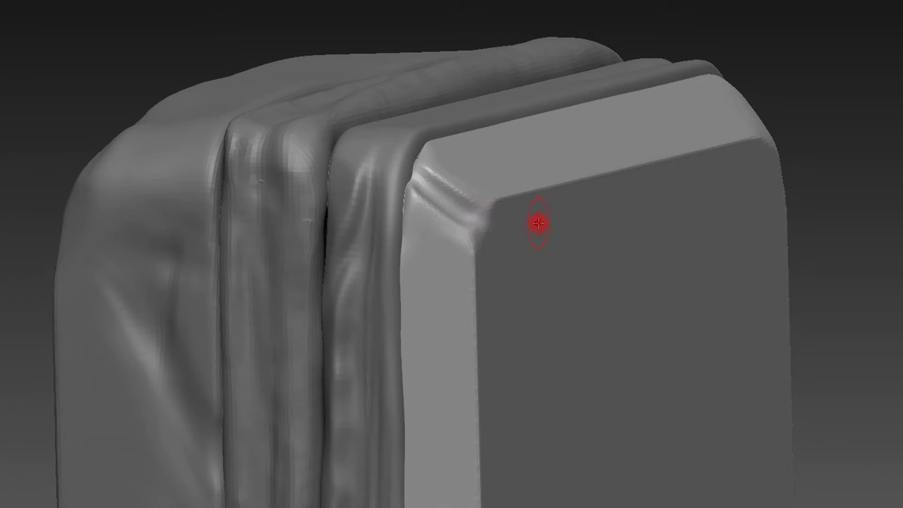
right_click_drag(458, 189, 477, 154)
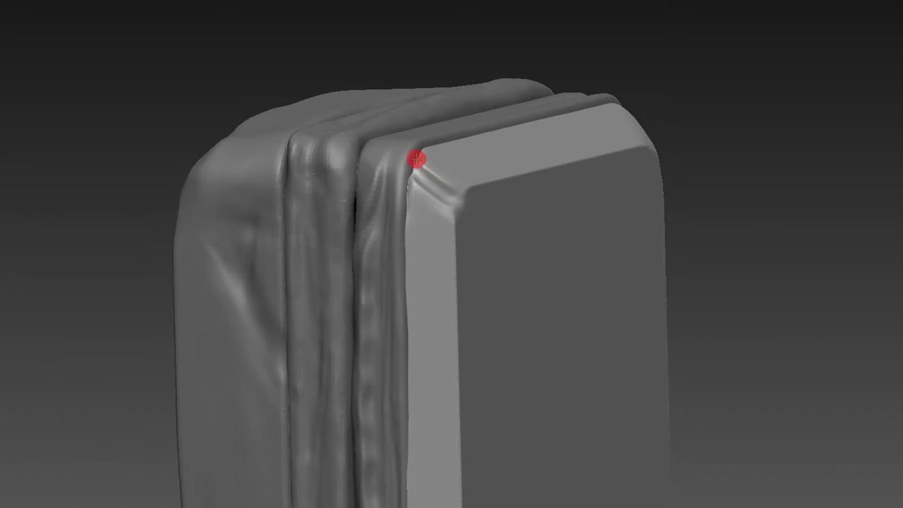
- With ClayTubesConstant, sculpt pinched creases into the panel's top-right corner and deepen the fold
key("b")
left_click(460, 216)
right_click_drag(490, 54, 464, 180)
key("s")
key("s")
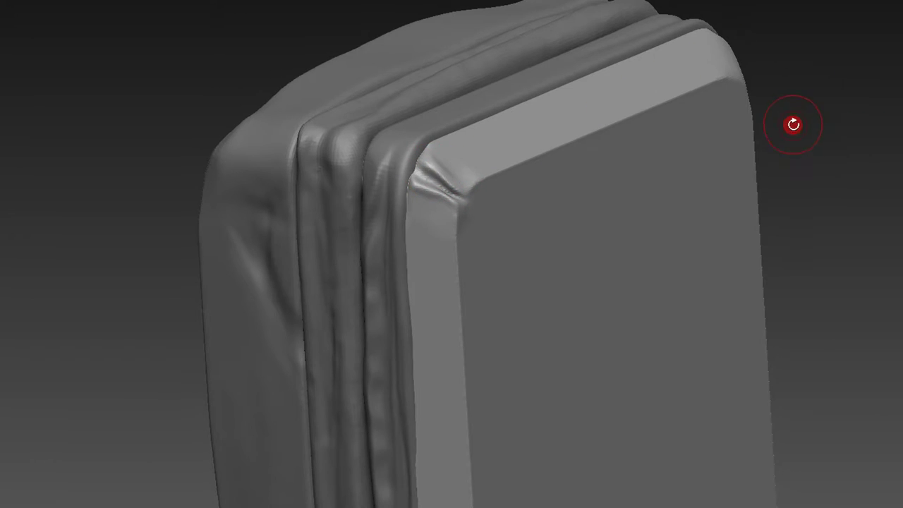
mouse_move(794, 125)
left_mouse_down()
mouse_move(782, 56)
mouse_move(815, 35)
mouse_move(843, 75)
mouse_move(819, 131)
mouse_move(881, 54)
mouse_move(770, 106)
mouse_move(749, 132)
left_mouse_up()
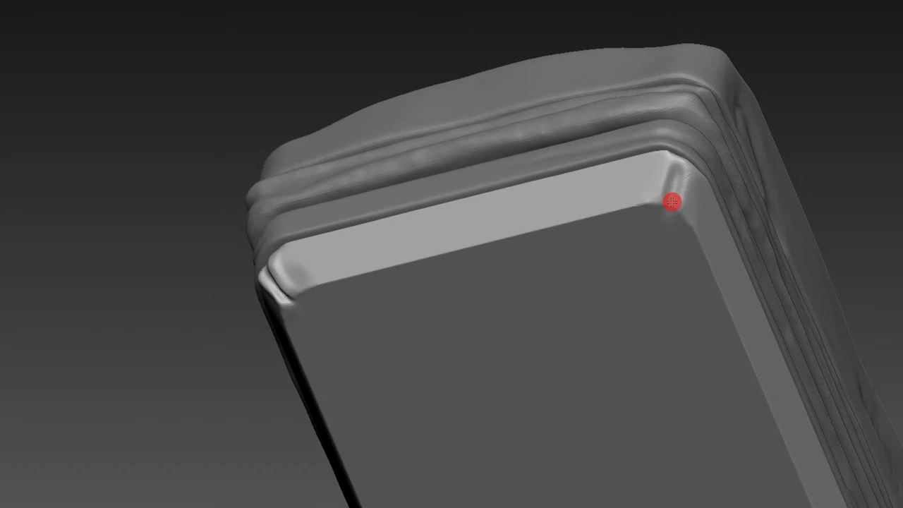
mouse_move(665, 225)
left_mouse_down()
mouse_move(658, 176)
mouse_move(656, 226)
mouse_move(652, 164)
mouse_move(650, 204)
left_mouse_up()
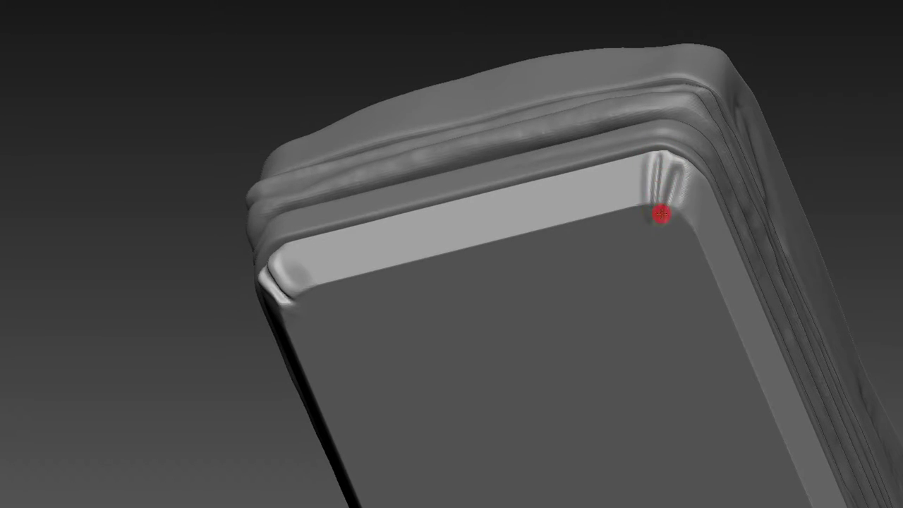
left_click_drag(686, 163, 667, 204)
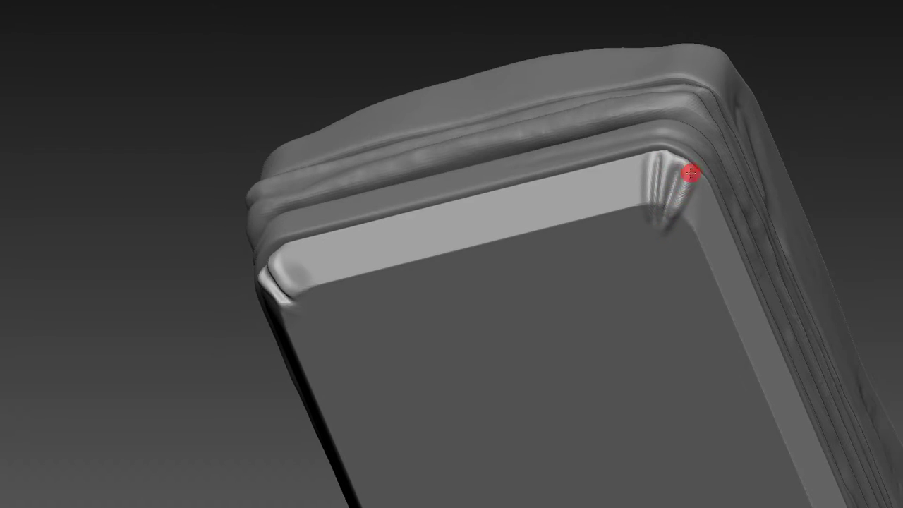
mouse_move(811, 89)
left_mouse_down()
mouse_move(782, 91)
mouse_move(816, 77)
mouse_move(783, 48)
mouse_move(804, 123)
mouse_move(829, 125)
mouse_move(796, 128)
left_mouse_up()
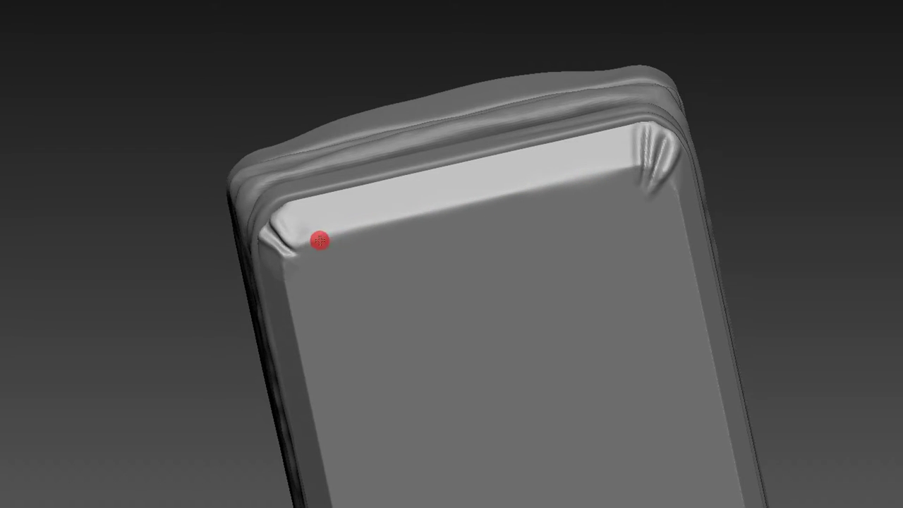
middle_click_drag(747, 209, 671, 198)
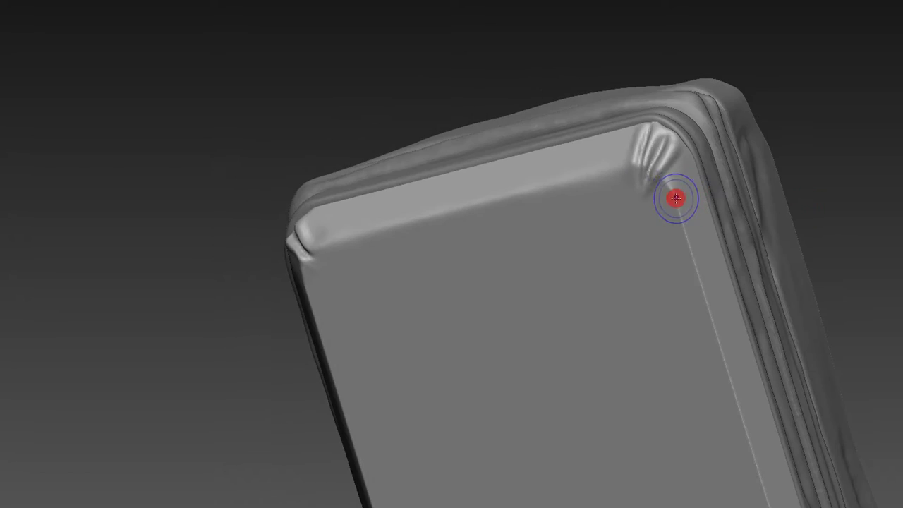
mouse_move(736, 417)
middle_mouse_down()
mouse_move(690, 89)
mouse_move(750, 129)
middle_mouse_up()
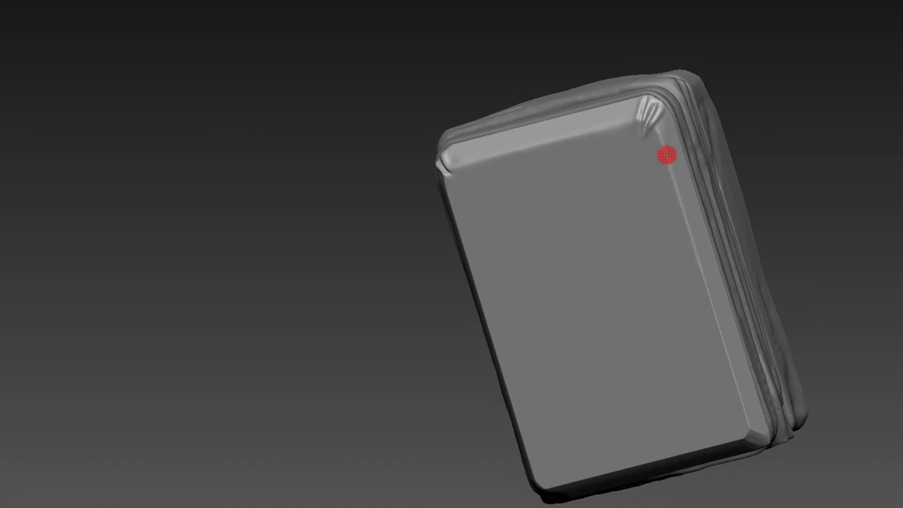
- Sculpt a soft fold and a raised pinched fold along the front panel's top edge
key("s")
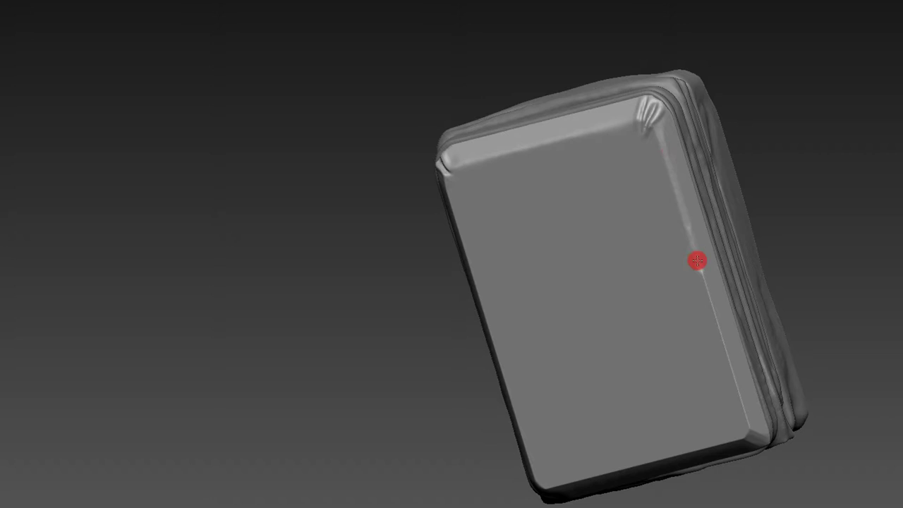
key("s")
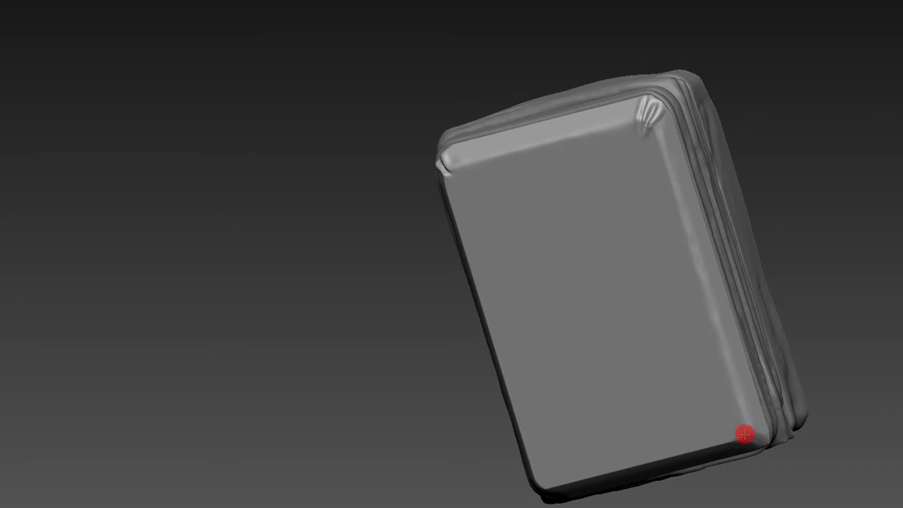
left_click_drag(745, 434, 609, 369)
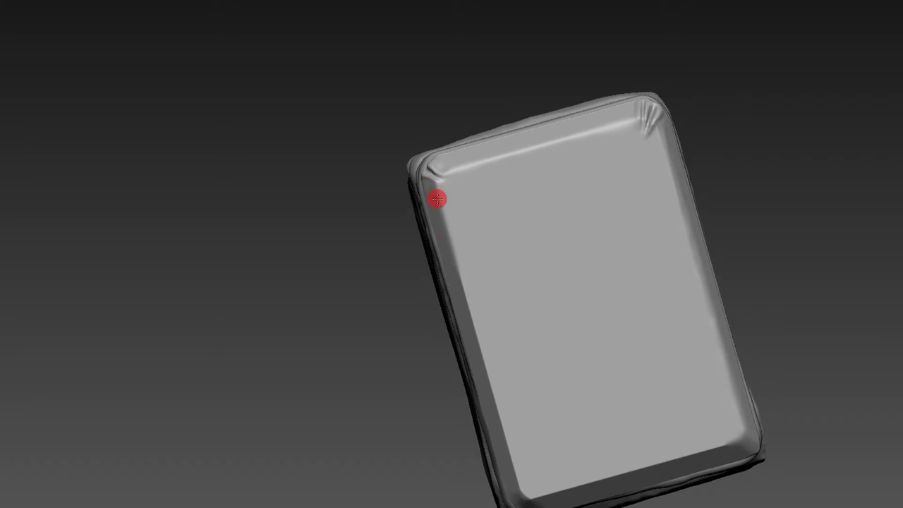
mouse_move(430, 320)
left_mouse_down()
mouse_move(407, 250)
mouse_move(466, 125)
left_mouse_up()
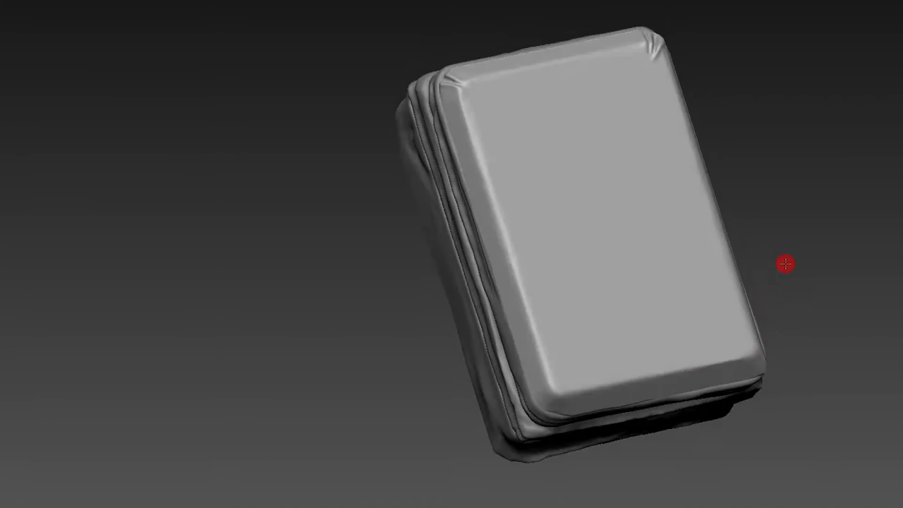
left_click_drag(786, 262, 593, 387)
mouse_move(667, 391)
left_mouse_down()
mouse_move(788, 246)
mouse_move(815, 105)
mouse_move(812, 348)
mouse_move(803, 197)
mouse_move(827, 177)
mouse_move(783, 195)
left_mouse_up()
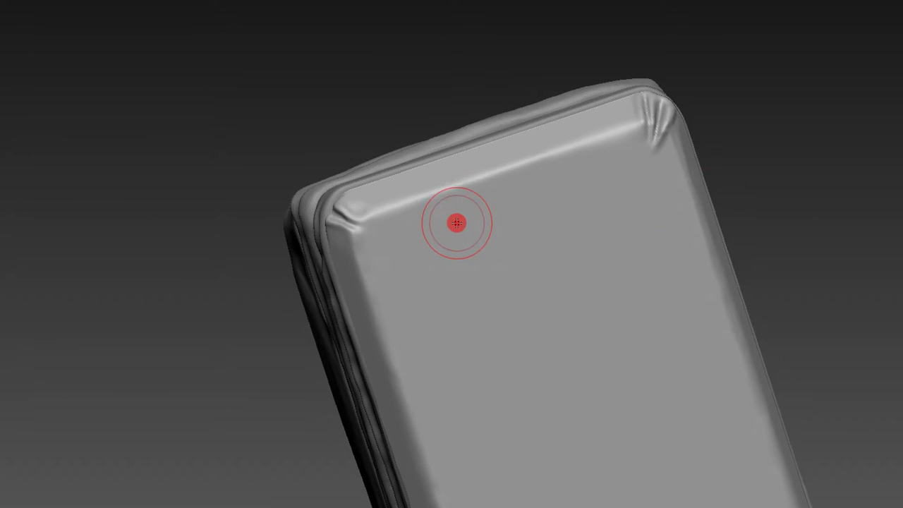
mouse_move(407, 180)
left_mouse_down()
mouse_move(382, 190)
mouse_move(417, 201)
mouse_move(413, 174)
mouse_move(396, 193)
mouse_move(413, 200)
mouse_move(435, 169)
mouse_move(436, 194)
left_mouse_up()
left_click_drag(567, 38, 518, 75)
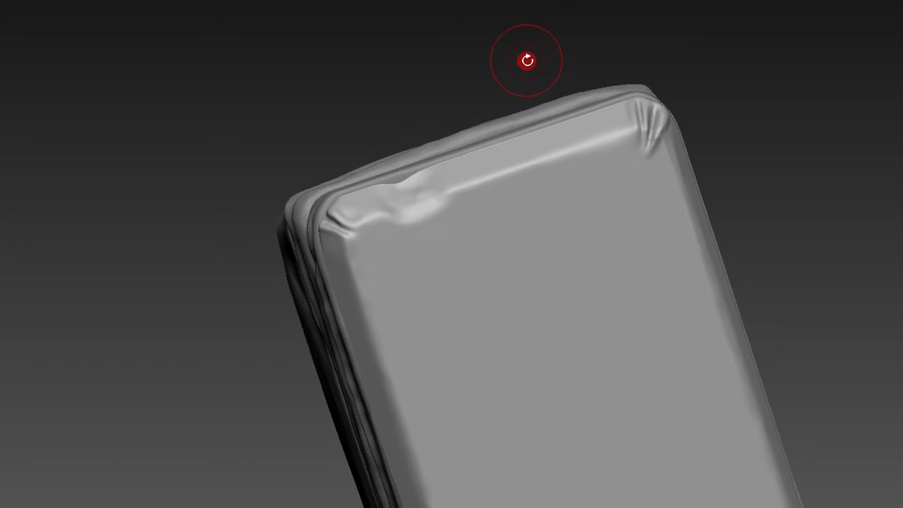
mouse_move(551, 150)
left_mouse_down()
mouse_move(528, 144)
mouse_move(555, 133)
mouse_move(593, 150)
mouse_move(609, 117)
mouse_move(482, 161)
mouse_move(515, 177)
mouse_move(532, 59)
mouse_move(555, 43)
mouse_move(562, 92)
left_mouse_up()
- Switch sculpting brushes, orbit to frame the whole cushion, and pick another brush
key("b")
left_click(549, 92)
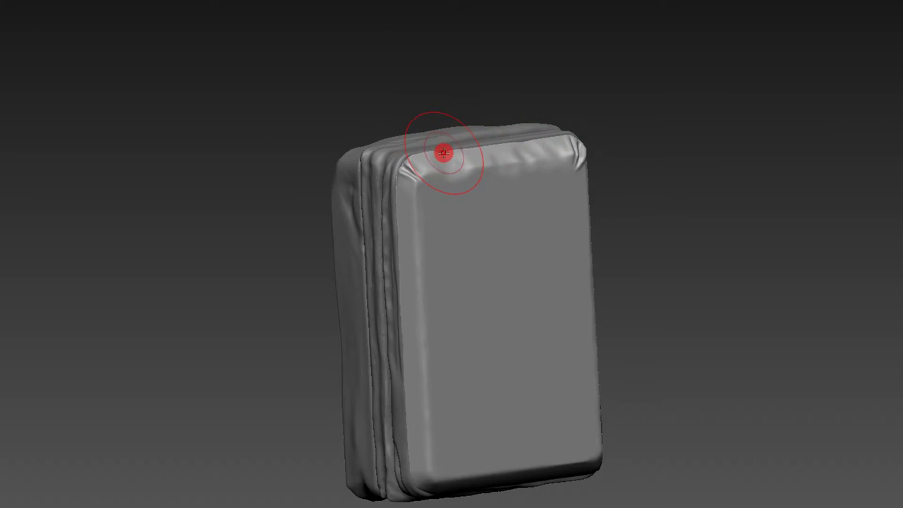
mouse_move(470, 108)
left_mouse_down()
mouse_move(558, 56)
mouse_move(456, 157)
left_mouse_up()
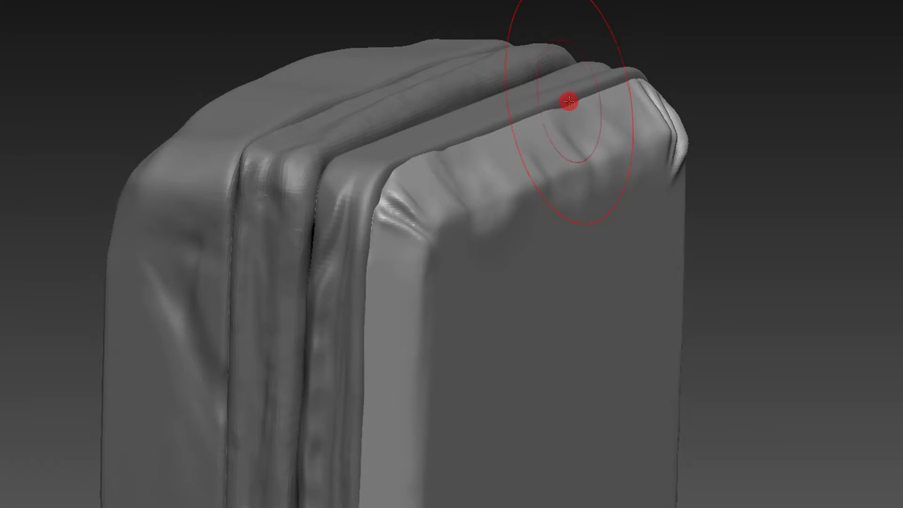
mouse_move(638, 80)
left_mouse_down()
mouse_move(642, 44)
mouse_move(669, 79)
left_mouse_up()
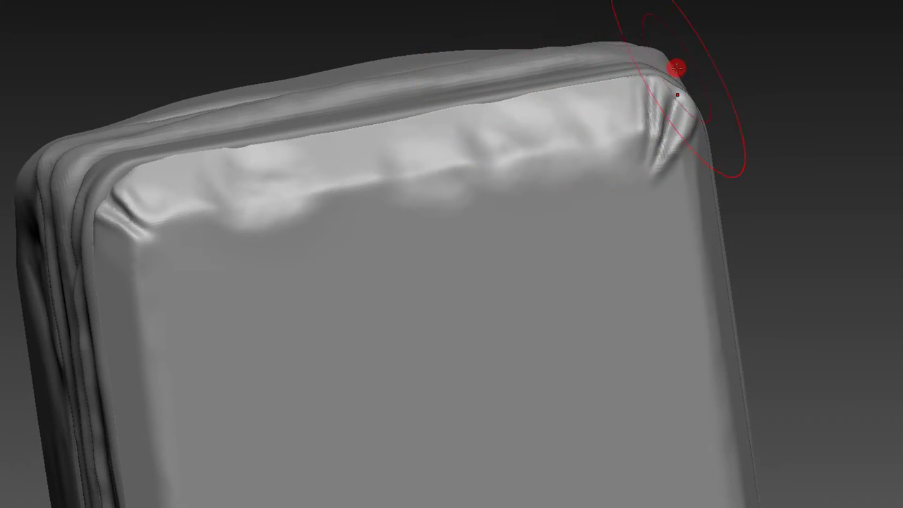
mouse_move(671, 74)
left_mouse_down()
mouse_move(704, 77)
mouse_move(685, 94)
left_mouse_up()
mouse_move(669, 45)
left_mouse_down()
mouse_move(705, 28)
mouse_move(713, 89)
mouse_move(721, 70)
mouse_move(710, 75)
mouse_move(748, 81)
mouse_move(702, 68)
mouse_move(855, 203)
mouse_move(839, 109)
left_mouse_up()
key("b")
left_click(528, 197)
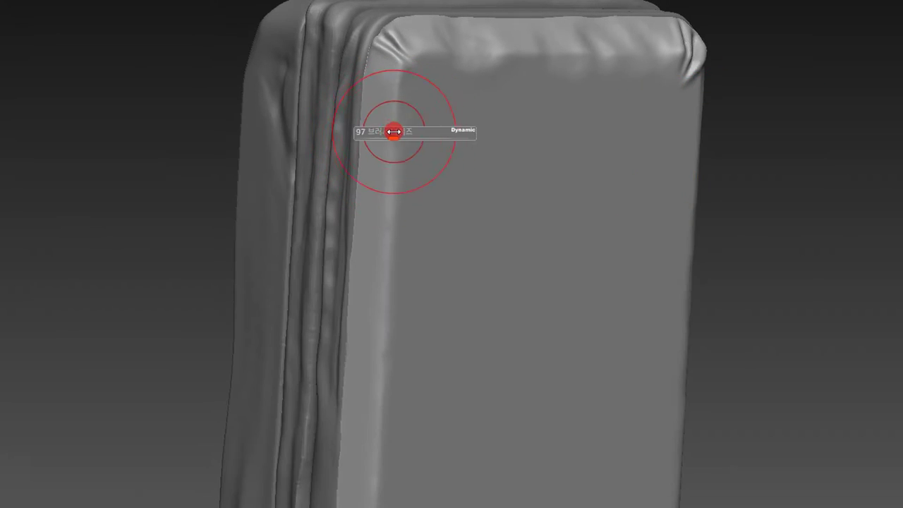
- Sculpt diagonal creases from the panel's upper-left corner and extend them down the left edge
left_click_drag(261, 85, 333, 55)
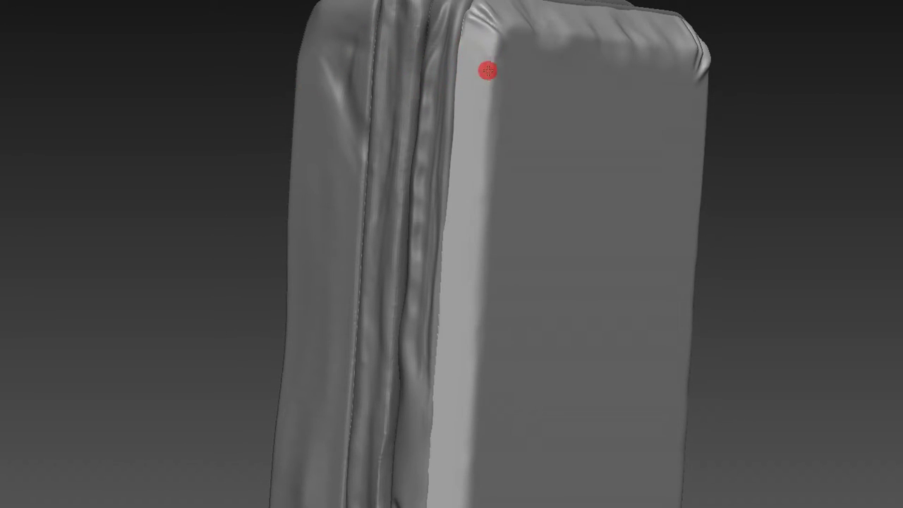
mouse_move(478, 52)
left_mouse_down()
mouse_move(472, 35)
mouse_move(504, 99)
mouse_move(484, 50)
mouse_move(482, 62)
left_mouse_up()
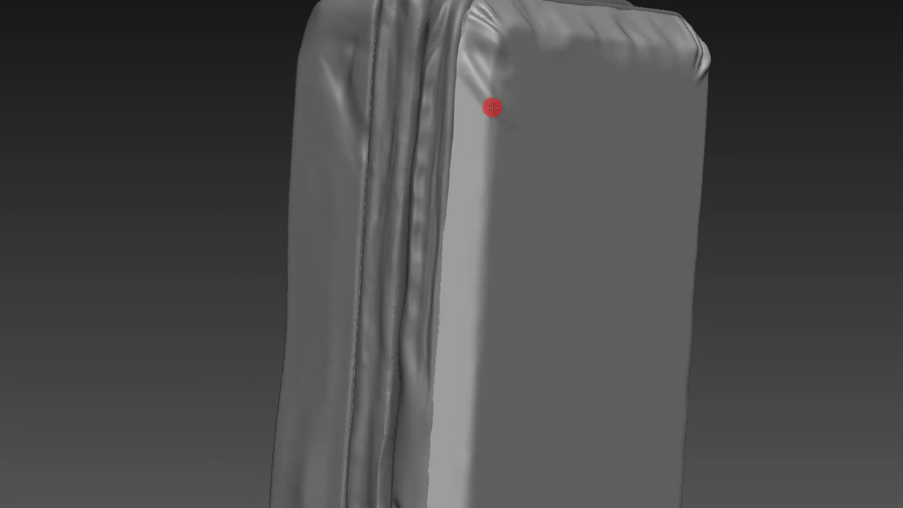
mouse_move(500, 139)
left_mouse_down()
mouse_move(466, 85)
mouse_move(494, 141)
mouse_move(471, 109)
left_mouse_up()
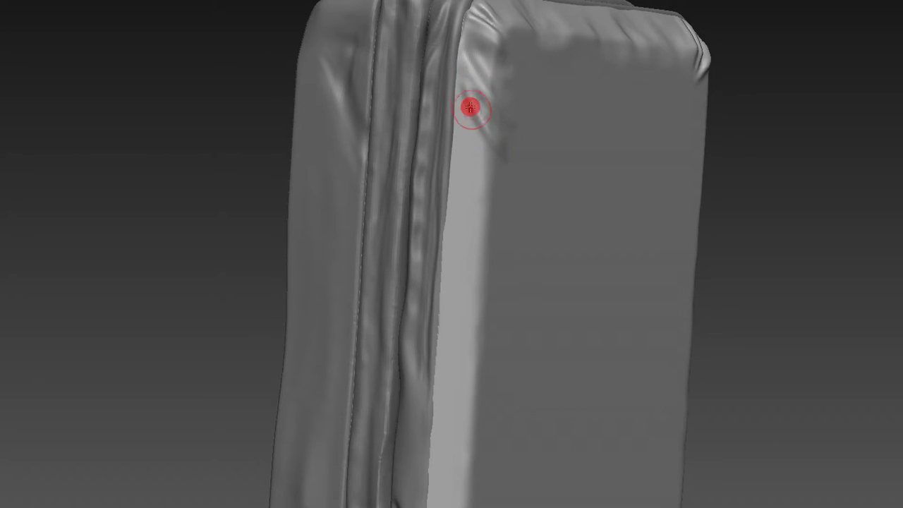
left_click_drag(460, 76, 509, 172)
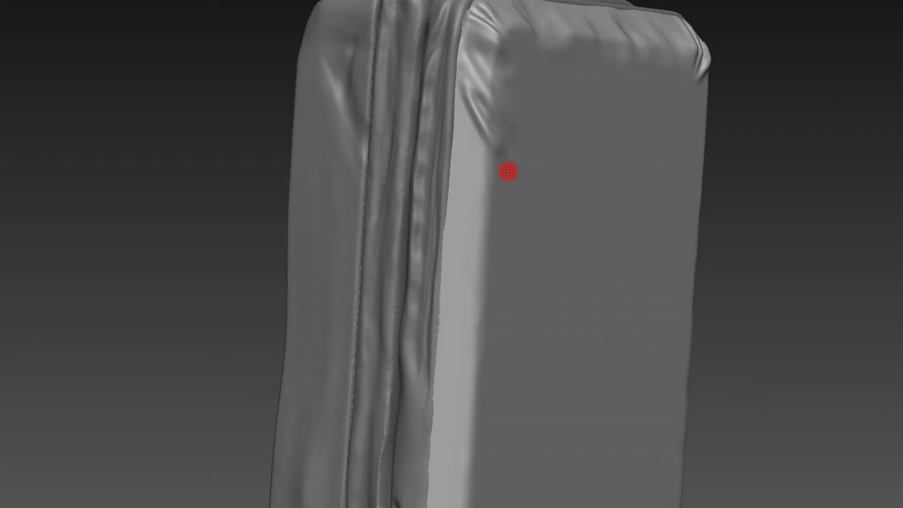
mouse_move(753, 218)
left_mouse_down()
mouse_move(750, 196)
mouse_move(776, 210)
mouse_move(779, 196)
left_mouse_up()
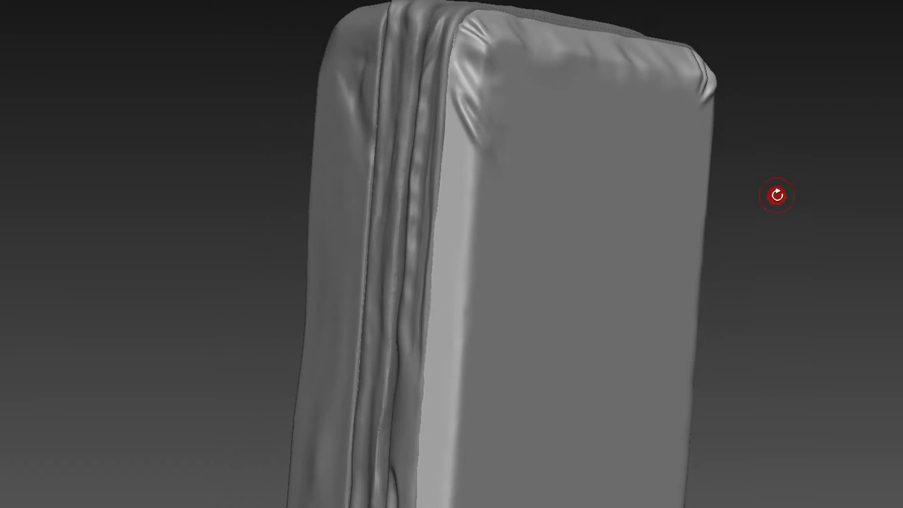
left_click_drag(461, 108, 480, 212)
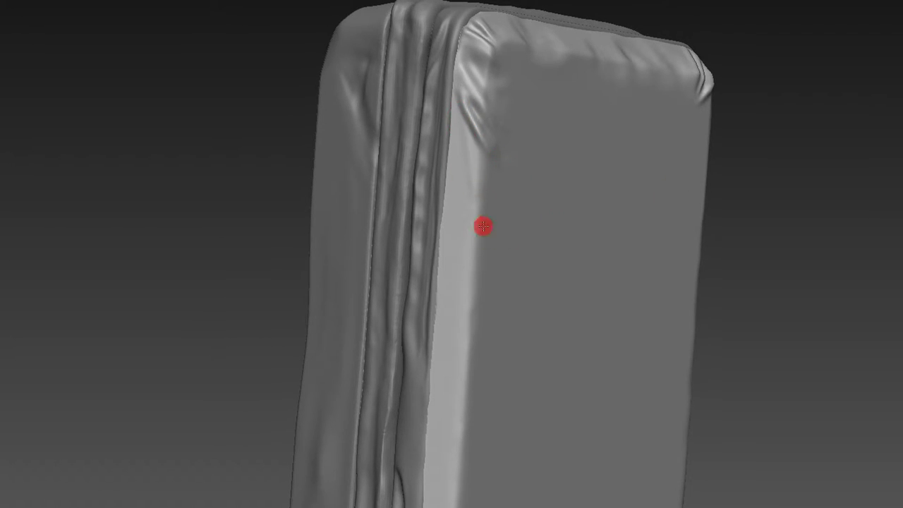
left_click_drag(458, 95, 489, 273)
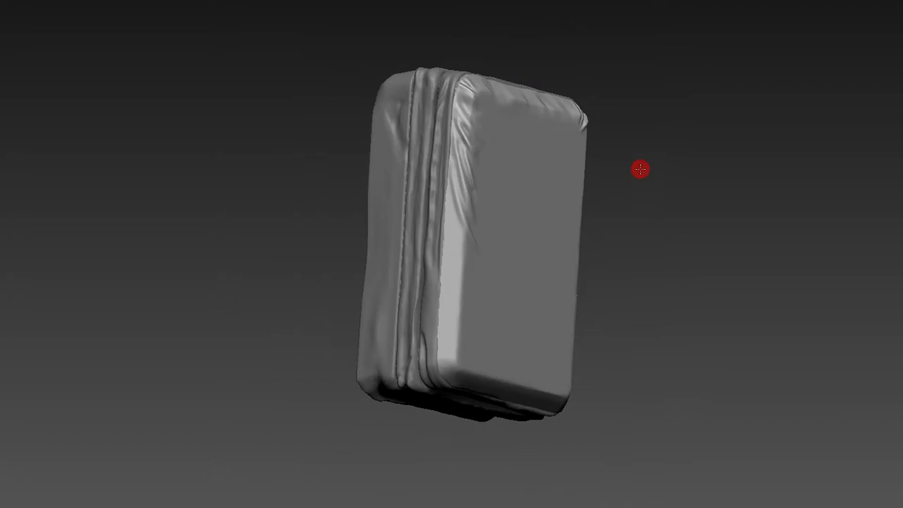
left_click_drag(645, 170, 684, 58)
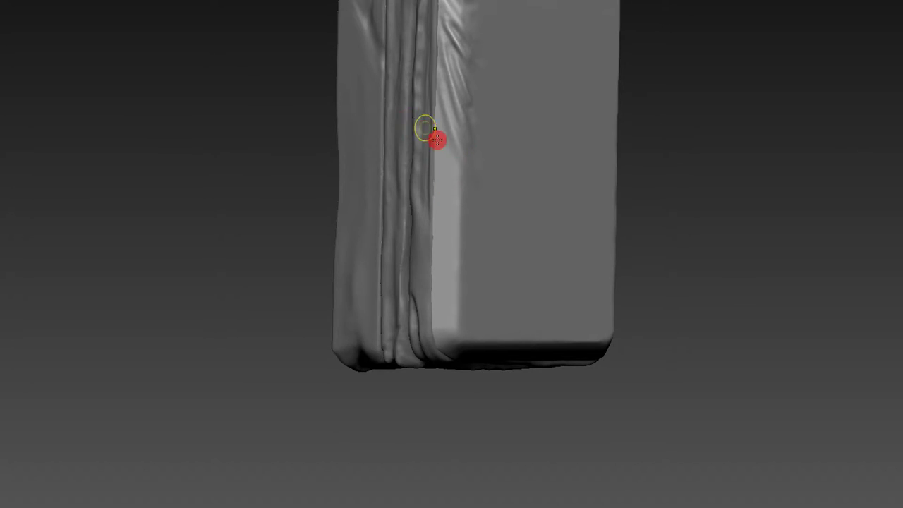
- Soften the upper-left folds, adjust the brush size, and reshape the fold midway down the left edge
scroll(438, 141, "up", 2)
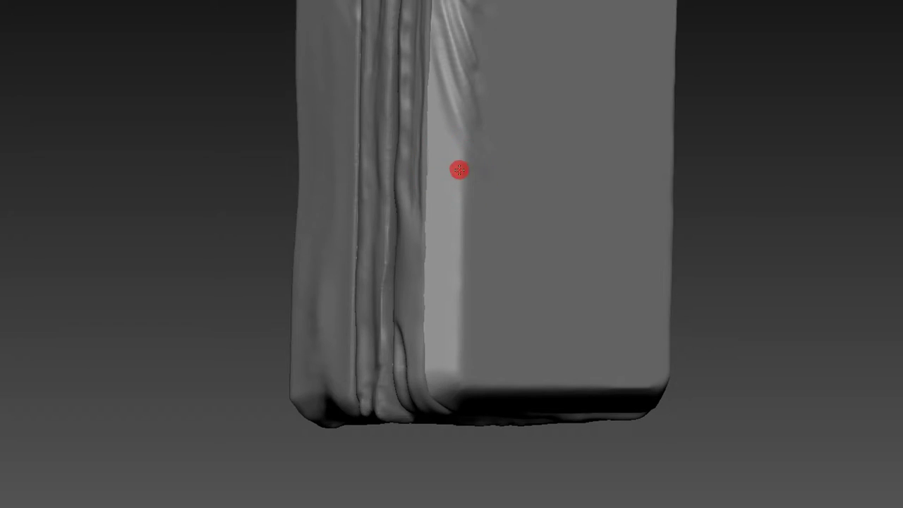
mouse_move(466, 152)
left_mouse_down("shift")
mouse_move(460, 111)
mouse_move(468, 174)
left_mouse_up("shift")
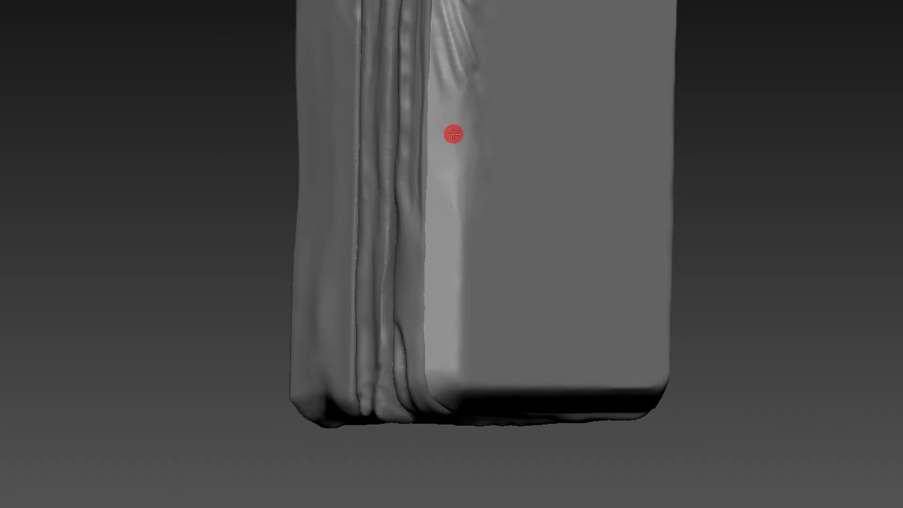
scroll(468, 129, "down", 2)
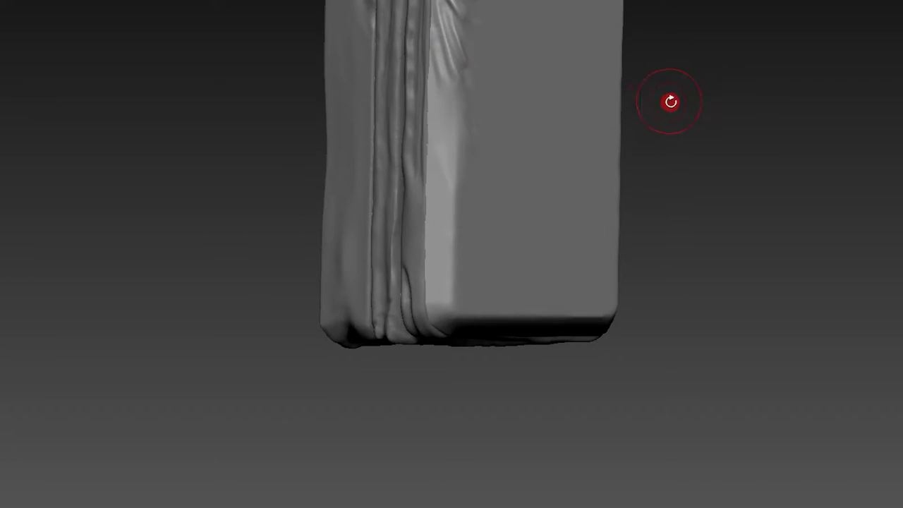
left_click_drag(666, 100, 609, 137)
key("s")
left_click_drag(701, 91, 649, 132)
key("s")
key("s")
key("s")
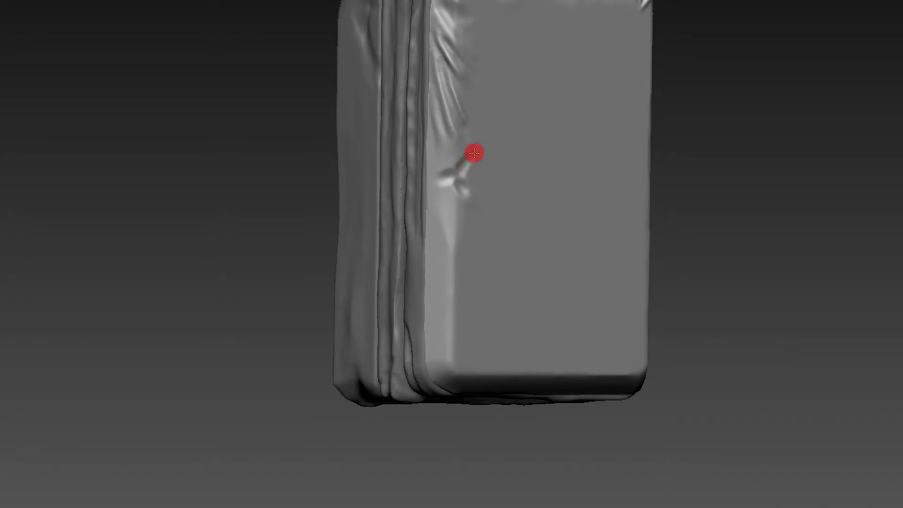
right_click_drag(475, 153, 475, 207, "ctrl")
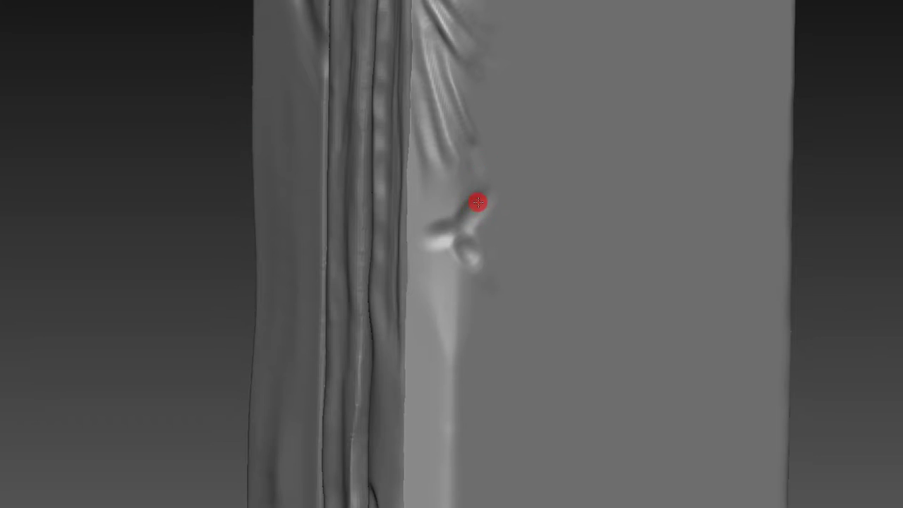
mouse_move(236, 171)
left_mouse_down()
mouse_move(463, 202)
mouse_move(461, 184)
left_mouse_up()
key("s")
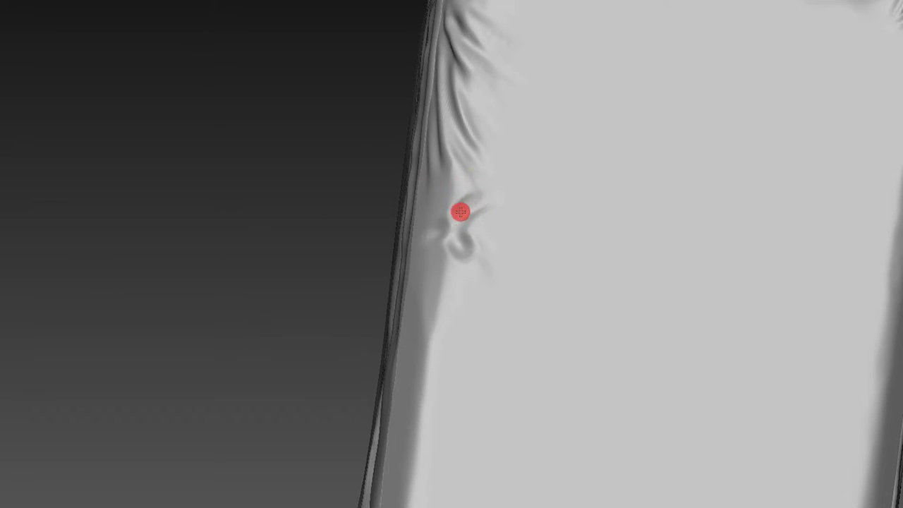
left_click_drag(485, 209, 437, 227)
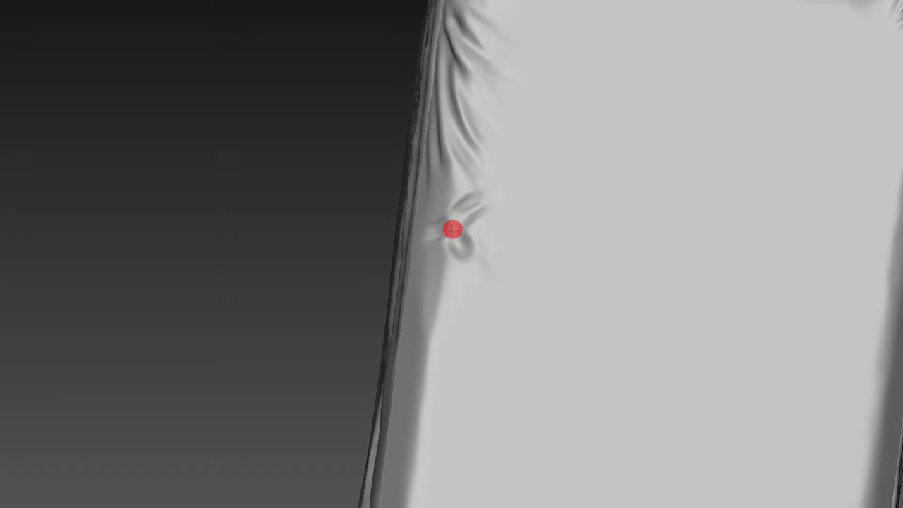
left_click_drag(461, 228, 433, 219)
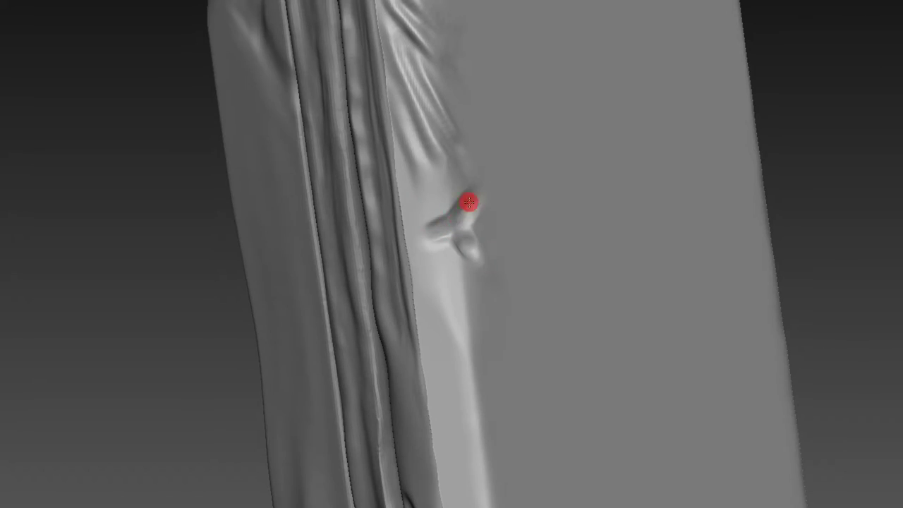
- Dismiss the dynamic subdivision prompt, select an M brush, and pinch a new fold at the left edge's middle
key("b")
left_click(464, 201)
key("Return")
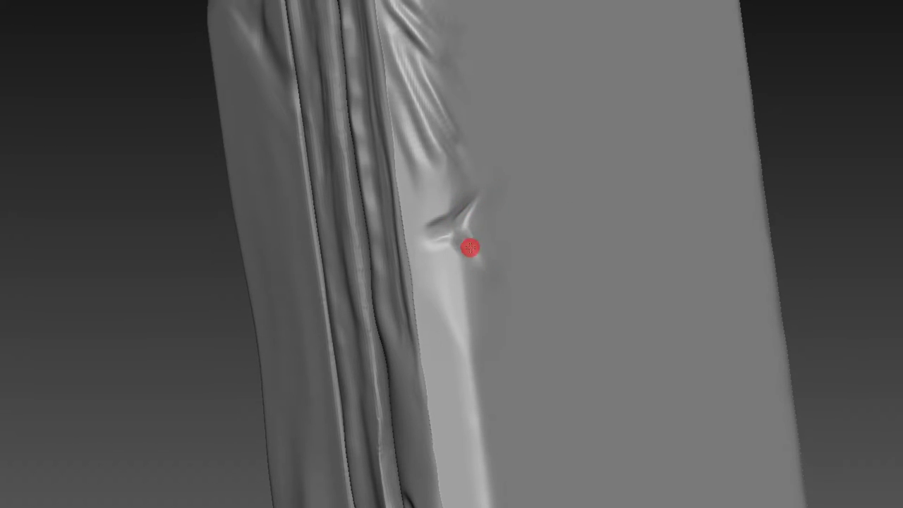
key("f")
mouse_move(660, 123)
left_mouse_down()
mouse_move(650, 154)
mouse_move(724, 125)
left_mouse_up()
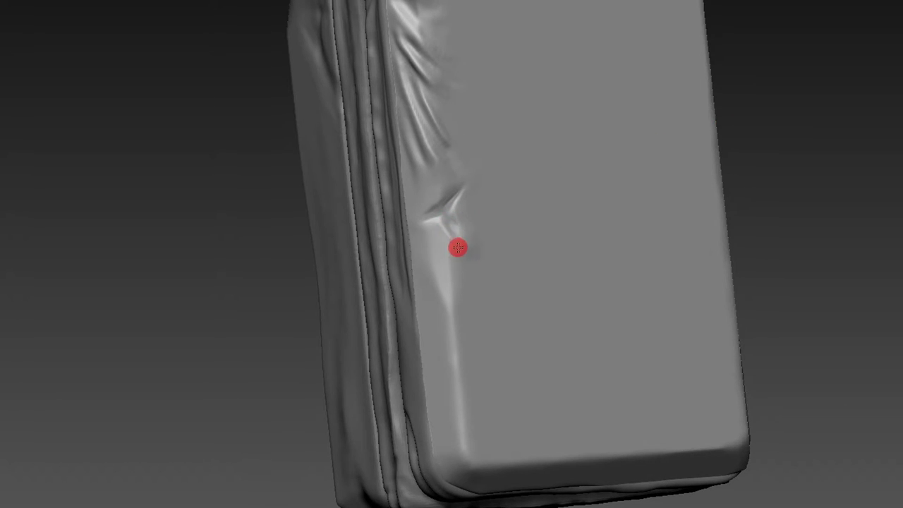
key("b")
key("m")
key("v")
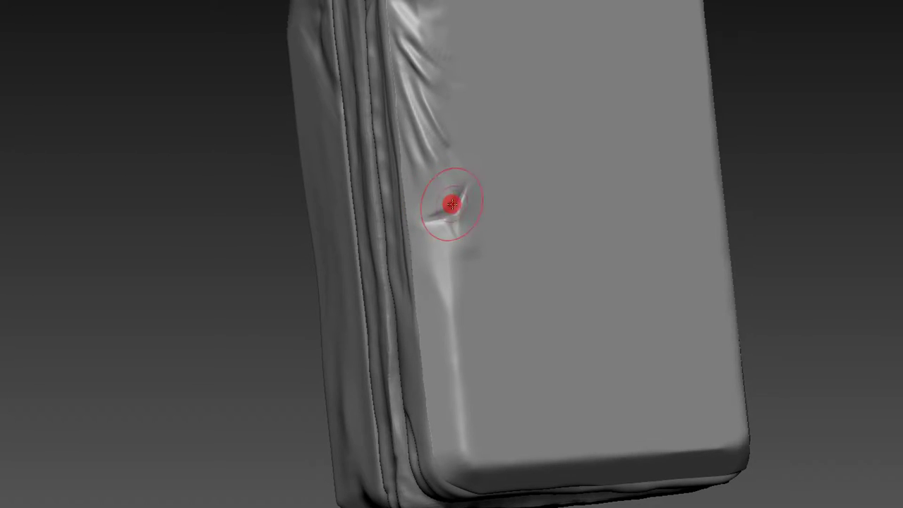
left_click_drag(468, 272, 477, 256)
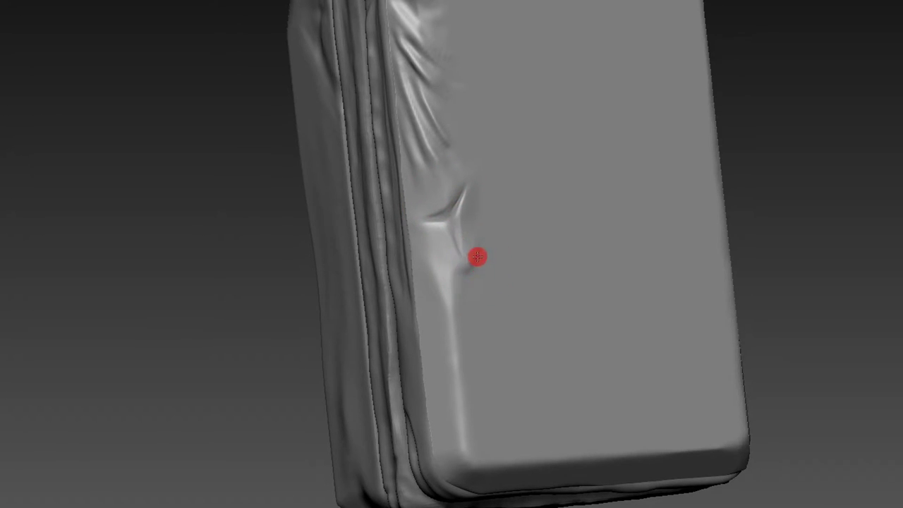
mouse_move(787, 226)
left_mouse_down("alt")
mouse_move(760, 125)
mouse_move(800, 177)
mouse_move(795, 217)
mouse_move(823, 224)
mouse_move(540, 261)
left_mouse_up("alt")
- Resize the brush, deepen the left-edge crease, and smooth it toward the lower left
key("s")
left_click_drag(501, 234, 557, 223)
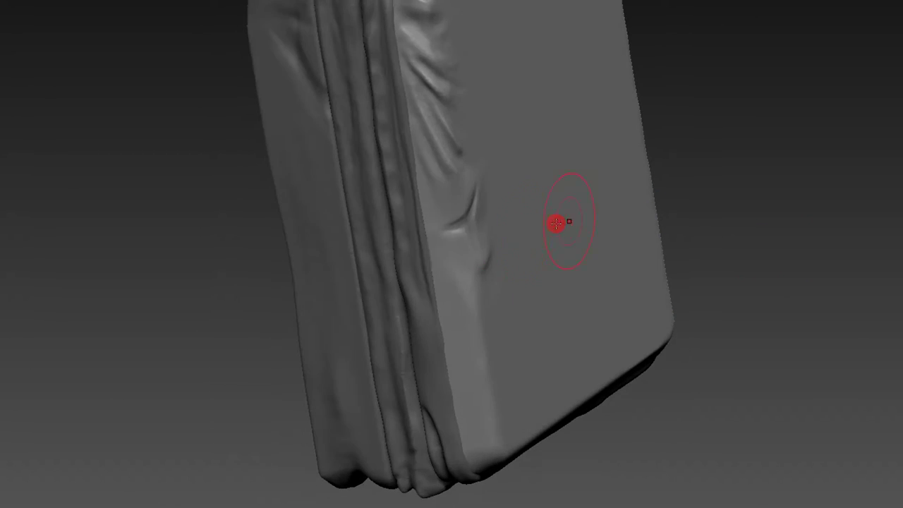
left_click(464, 220)
left_click_drag(706, 127, 716, 83)
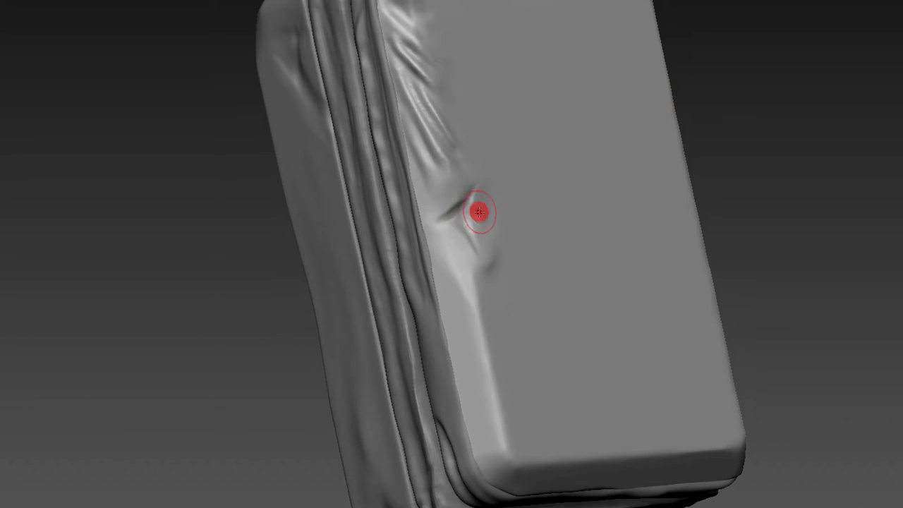
left_click(609, 117)
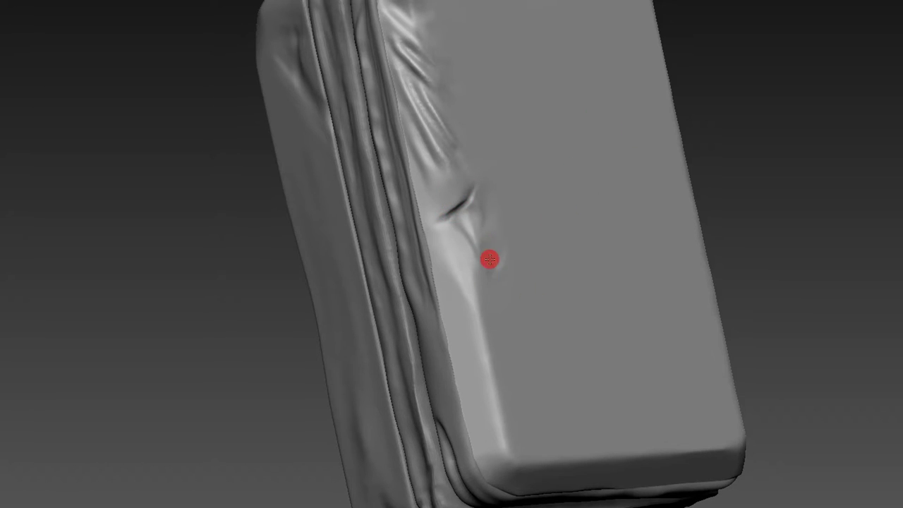
left_click(487, 228)
left_click_drag(486, 228, 437, 293)
- Refine the left-edge crease with another brush and add a bulge beside it
key("b")
left_click(451, 293)
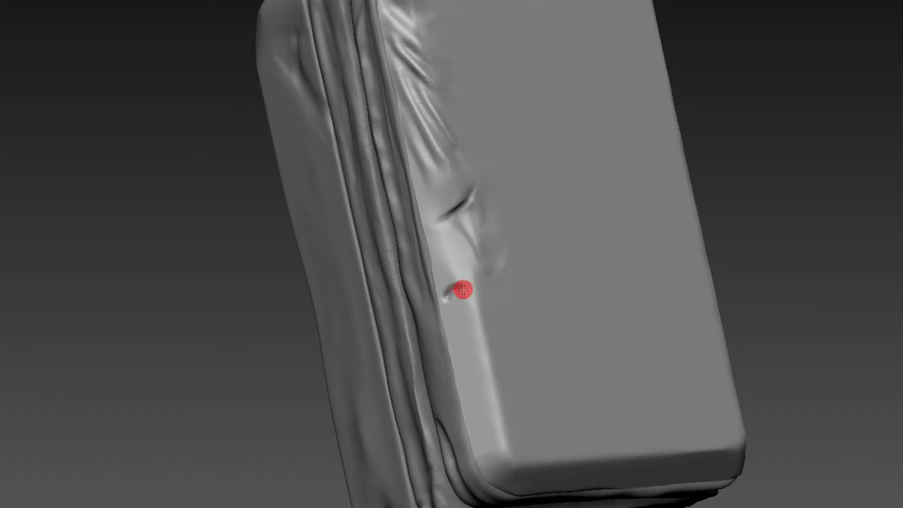
left_click_drag(459, 294, 450, 291)
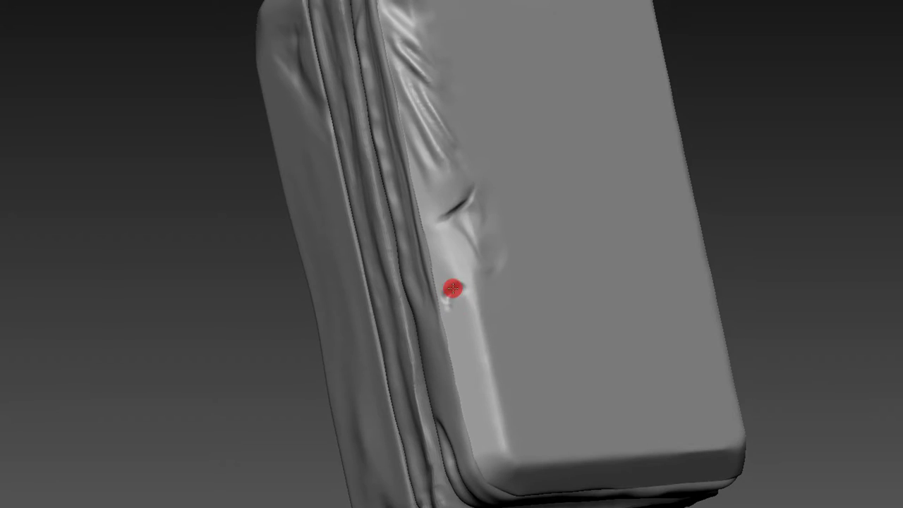
key("b")
left_click(460, 289)
key("b")
left_click(461, 290)
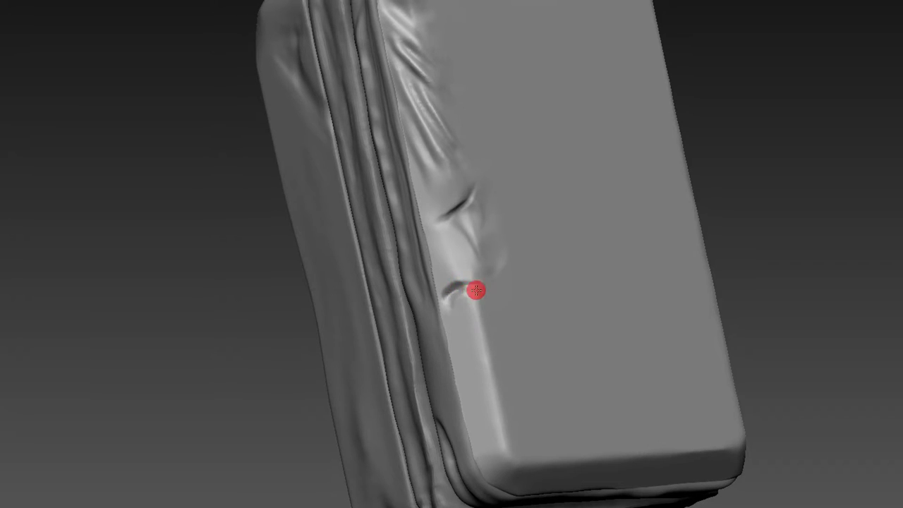
mouse_move(540, 242)
left_mouse_down()
mouse_move(808, 189)
mouse_move(768, 178)
left_mouse_up()
mouse_move(478, 238)
left_mouse_down()
mouse_move(447, 257)
mouse_move(477, 236)
mouse_move(456, 249)
left_mouse_up()
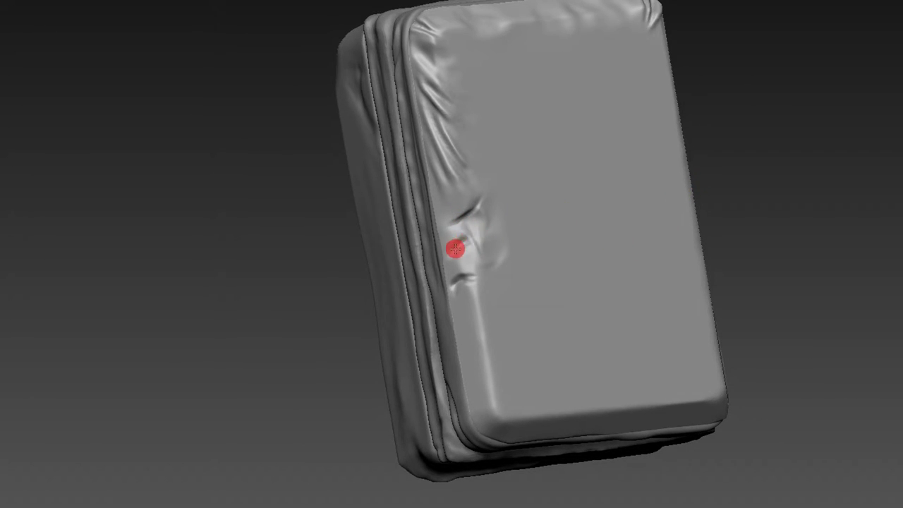
mouse_move(748, 169)
left_mouse_down()
mouse_move(803, 156)
mouse_move(792, 71)
mouse_move(772, 177)
mouse_move(789, 159)
mouse_move(746, 159)
mouse_move(777, 155)
mouse_move(769, 188)
left_mouse_up()
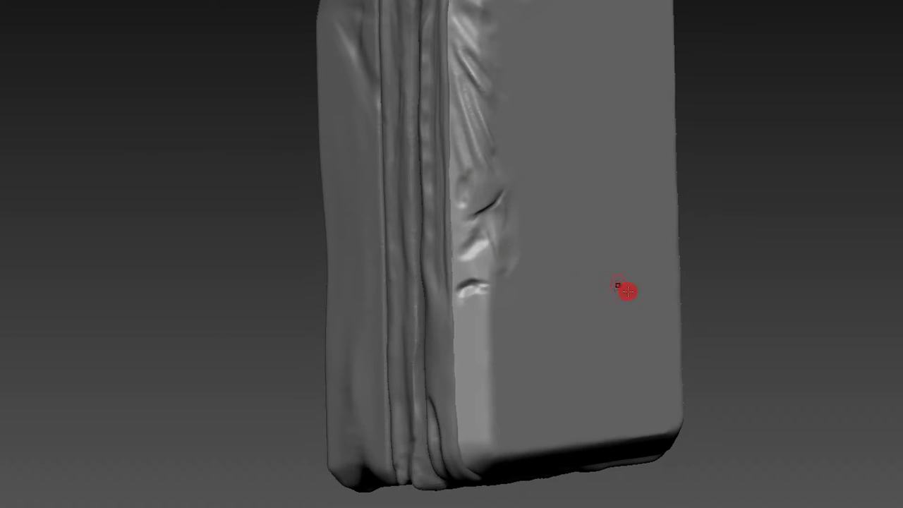
scroll(731, 257, "down", 3)
scroll(741, 270, "down", 2)
middle_click_drag(741, 270, 778, 294, "alt")
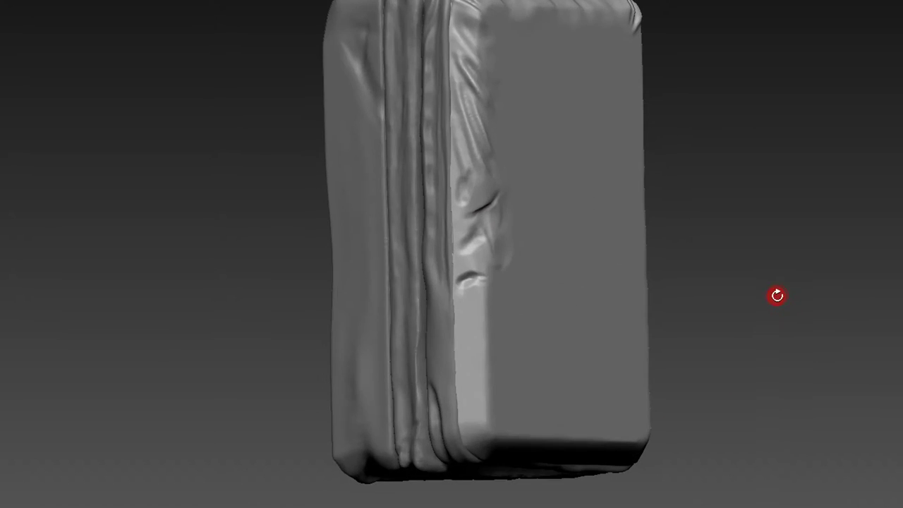
mouse_move(754, 195)
left_mouse_down()
mouse_move(766, 195)
mouse_move(762, 218)
mouse_move(744, 207)
left_mouse_up()
key("b")
key("m")
key("v")
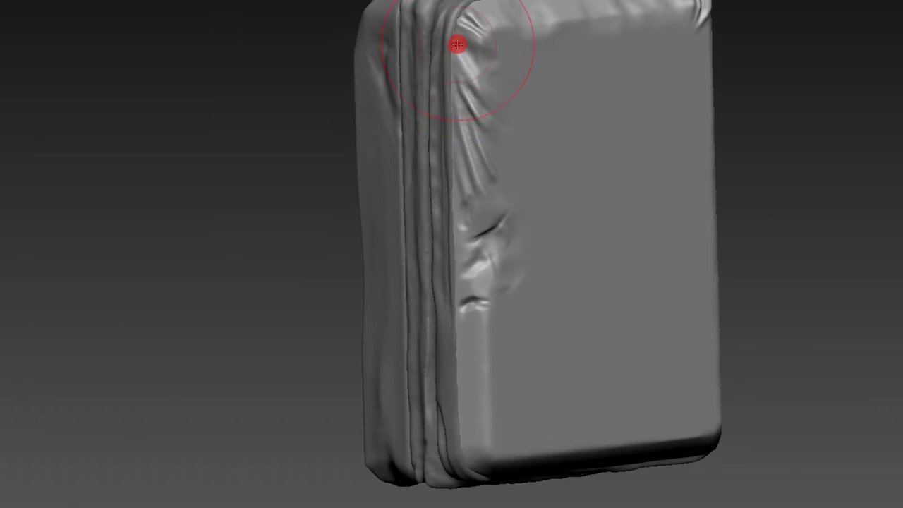
mouse_move(349, 103)
left_mouse_down()
mouse_move(314, 107)
mouse_move(478, 134)
left_mouse_up()
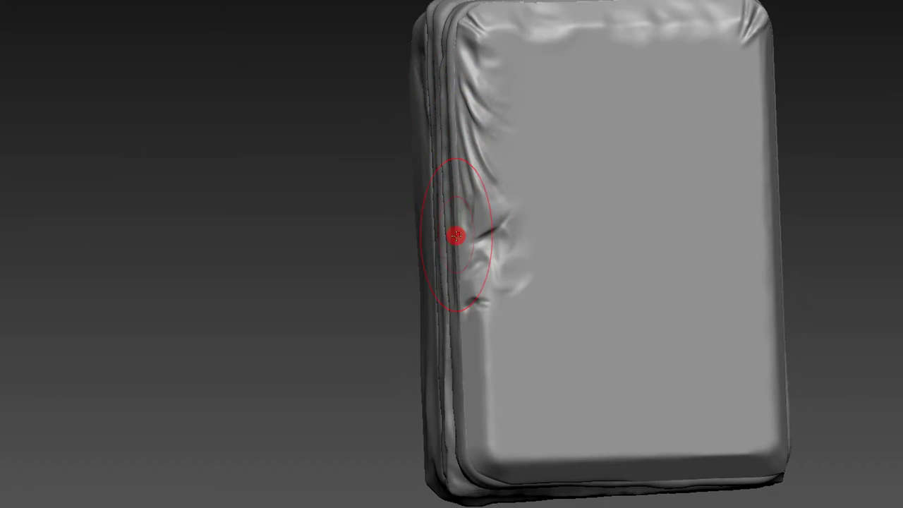
left_click_drag(461, 258, 470, 372)
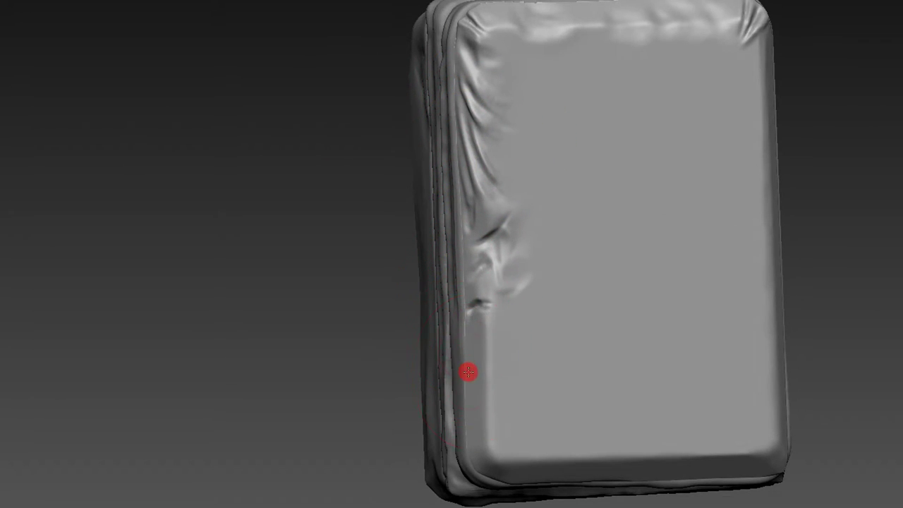
left_click_drag(363, 276, 412, 270)
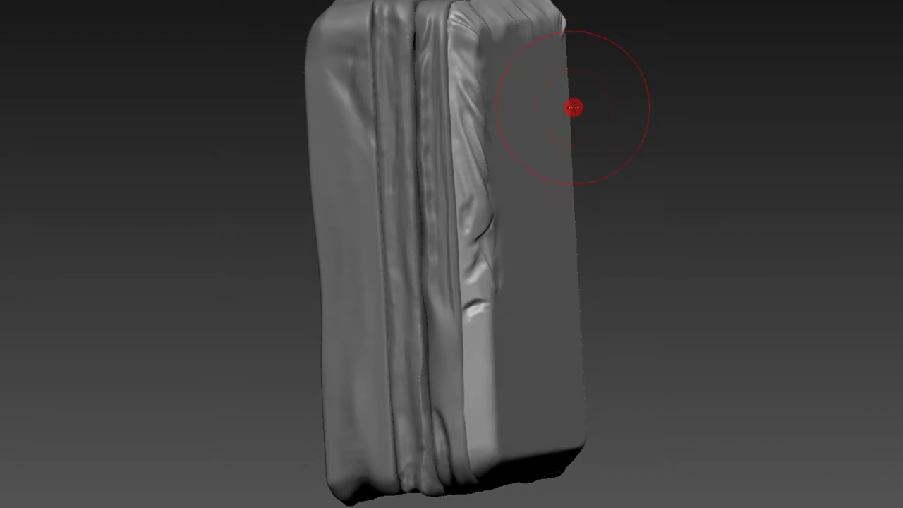
left_click_drag(572, 108, 595, 93)
mouse_move(618, 161)
left_mouse_down()
mouse_move(675, 161)
mouse_move(661, 125)
mouse_move(605, 149)
left_mouse_up()
mouse_move(646, 65)
left_mouse_down()
mouse_move(635, 25)
mouse_move(435, 125)
left_mouse_up()
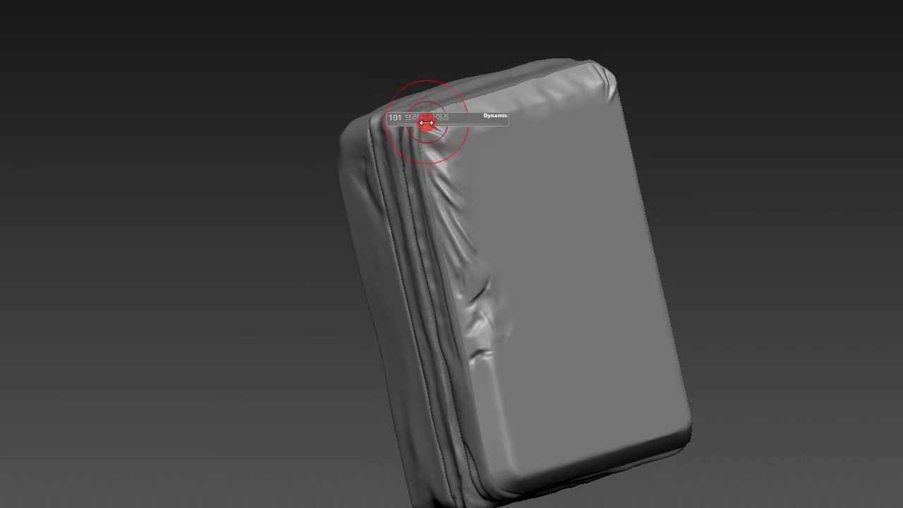
mouse_move(438, 65)
left_mouse_down()
mouse_move(424, 74)
mouse_move(446, 106)
left_mouse_up()
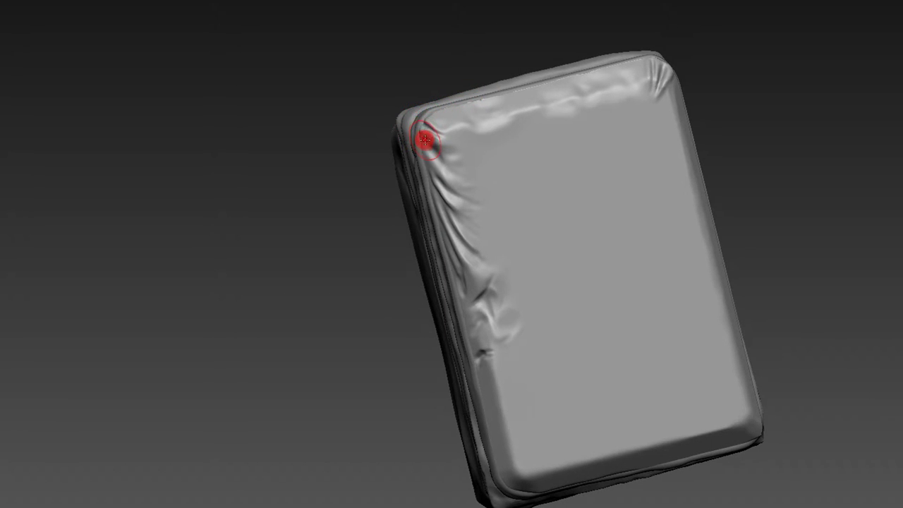
mouse_move(670, 22)
left_mouse_down()
mouse_move(696, 80)
mouse_move(685, 77)
left_mouse_up()
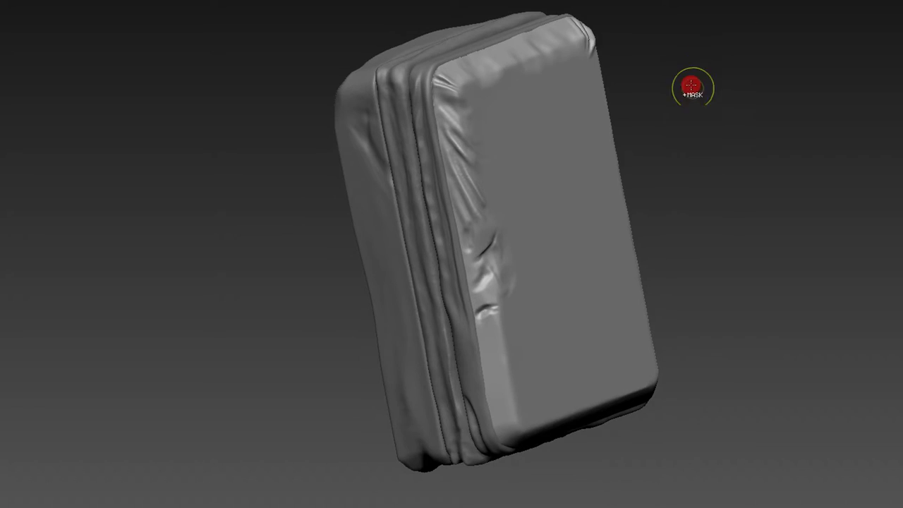
mouse_move(737, 118)
left_mouse_down()
mouse_move(738, 84)
mouse_move(774, 4)
mouse_move(786, 7)
mouse_move(746, 52)
left_mouse_up()
key("b")
key("s")
mouse_move(464, 226)
left_mouse_down()
mouse_move(472, 269)
mouse_move(471, 207)
mouse_move(460, 236)
mouse_move(474, 218)
mouse_move(473, 235)
left_mouse_up()
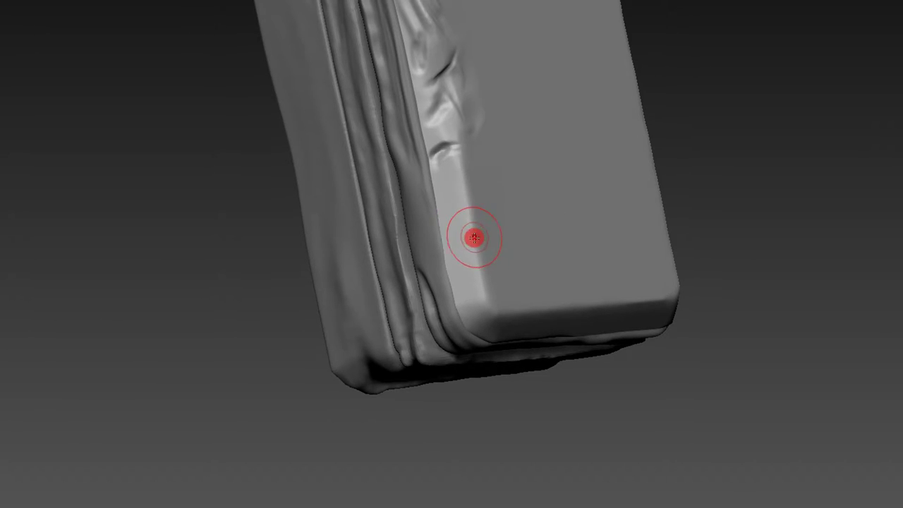
- Smooth the edge strip down the panel side and around its lower inner corner
left_click_drag(468, 173, 466, 279)
mouse_move(476, 243)
left_mouse_down()
mouse_move(476, 196)
mouse_move(478, 252)
left_mouse_up()
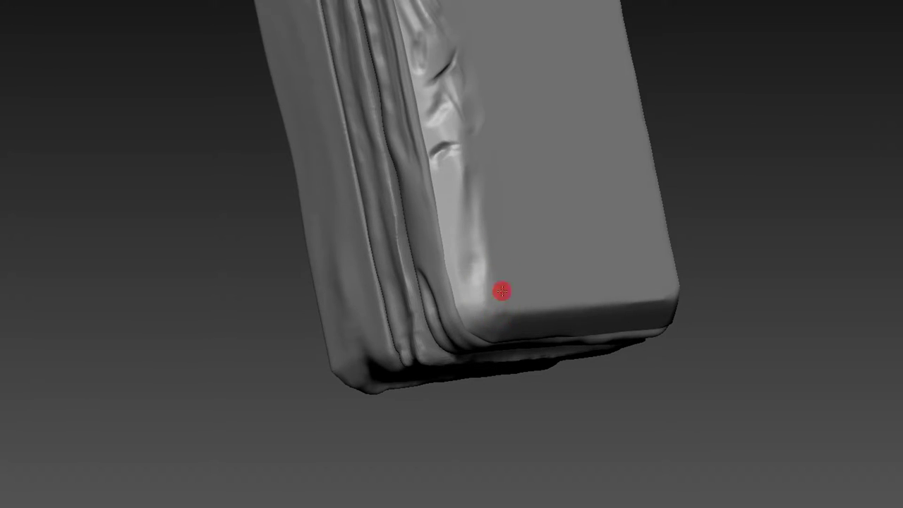
left_click_drag(514, 297, 539, 315)
mouse_move(485, 293)
left_mouse_down()
mouse_move(504, 284)
mouse_move(464, 283)
mouse_move(435, 177)
mouse_move(619, 149)
mouse_move(611, 177)
mouse_move(627, 165)
mouse_move(514, 286)
left_mouse_up()
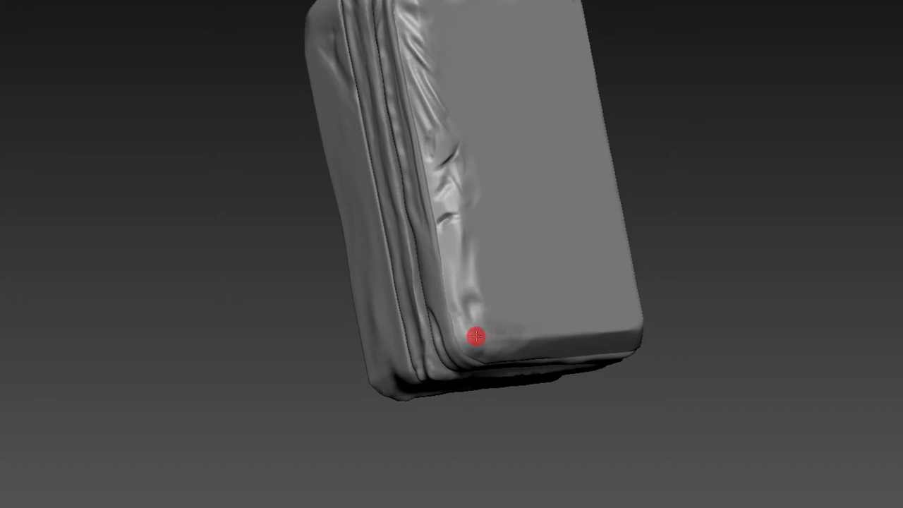
mouse_move(649, 154)
left_mouse_down()
mouse_move(692, 127)
mouse_move(488, 276)
left_mouse_up()
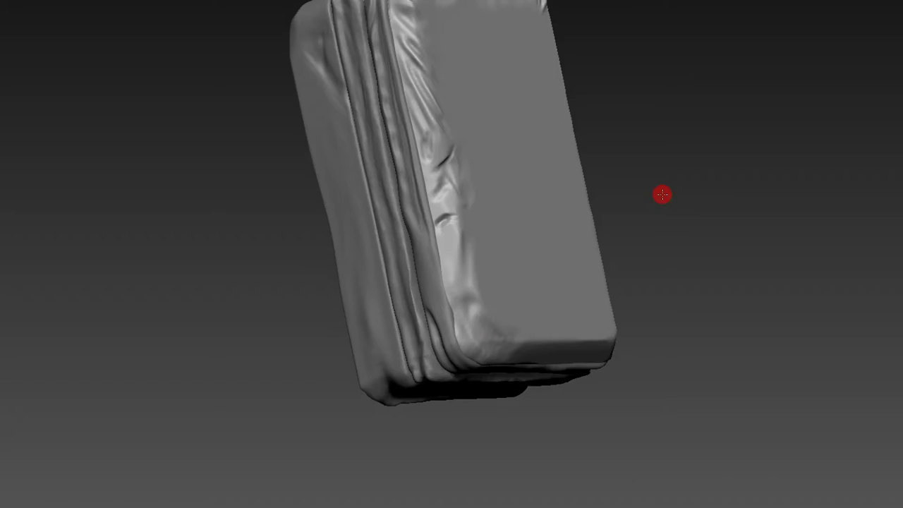
left_click_drag(662, 195, 444, 303)
- Switch to the M-list brush (B, M, V) and sculpt a small stroke at the lower corner
key("b")
key("m")
key("v")
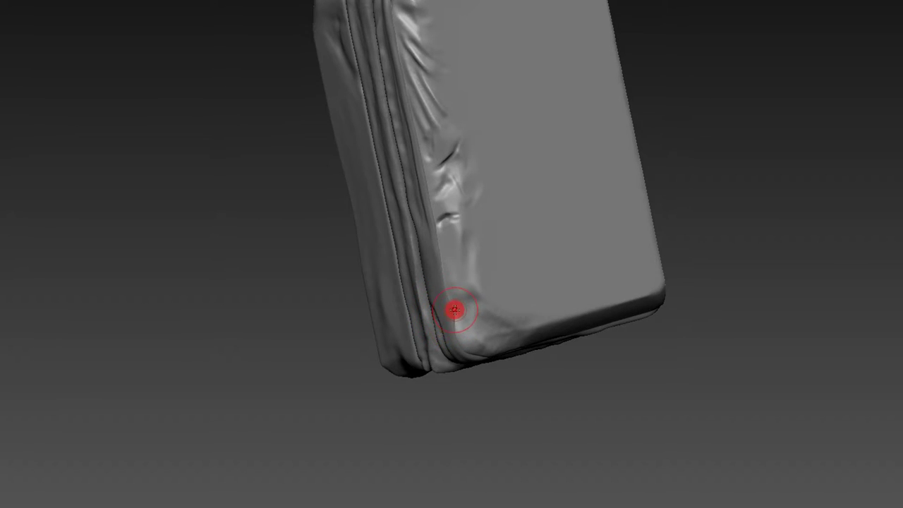
key("b")
key("m")
key("v")
left_click_drag(459, 315, 463, 319)
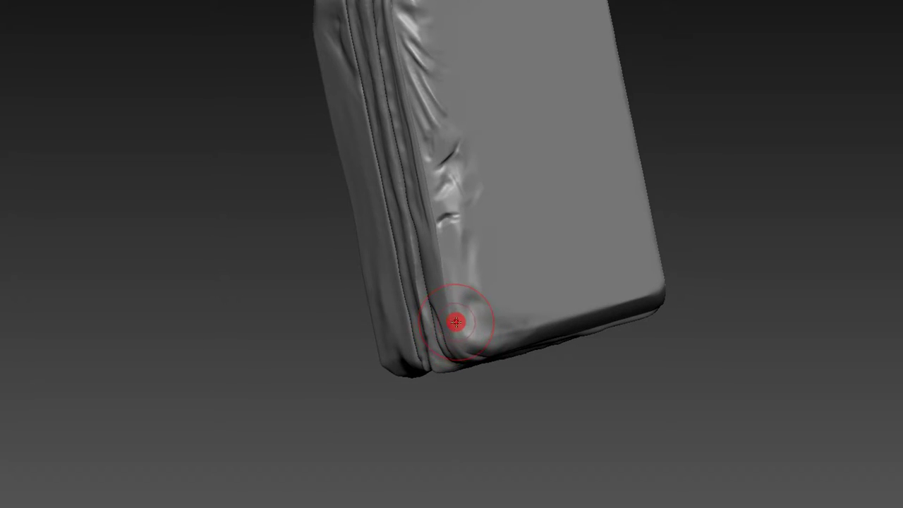
mouse_move(585, 251)
left_mouse_down()
mouse_move(700, 120)
mouse_move(665, 144)
mouse_move(682, 127)
mouse_move(838, 115)
mouse_move(684, 205)
mouse_move(685, 142)
mouse_move(722, 204)
mouse_move(720, 152)
mouse_move(710, 146)
mouse_move(750, 228)
left_mouse_up()
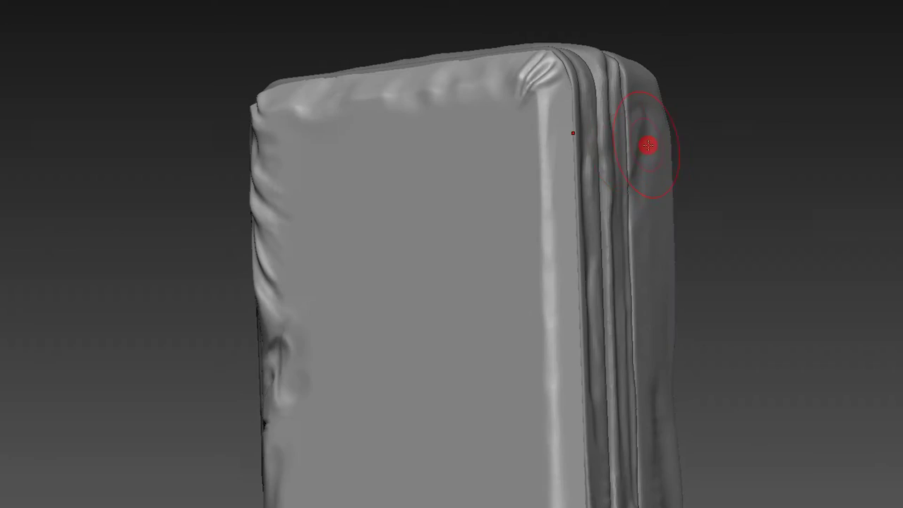
- Shrink the brush and carve two thin diagonal creases near the panel's right edge
key("s")
left_click_drag(614, 184, 598, 181)
left_click_drag(727, 83, 591, 125)
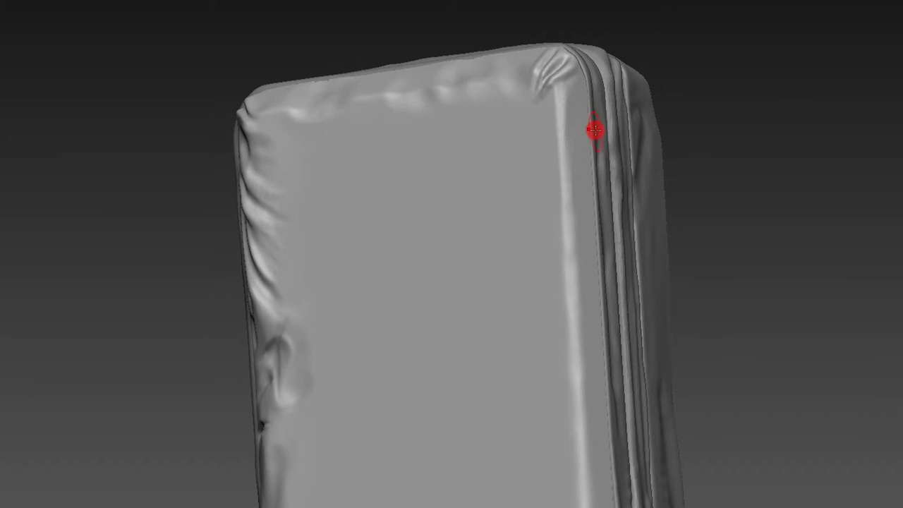
left_click_drag(570, 163, 533, 225)
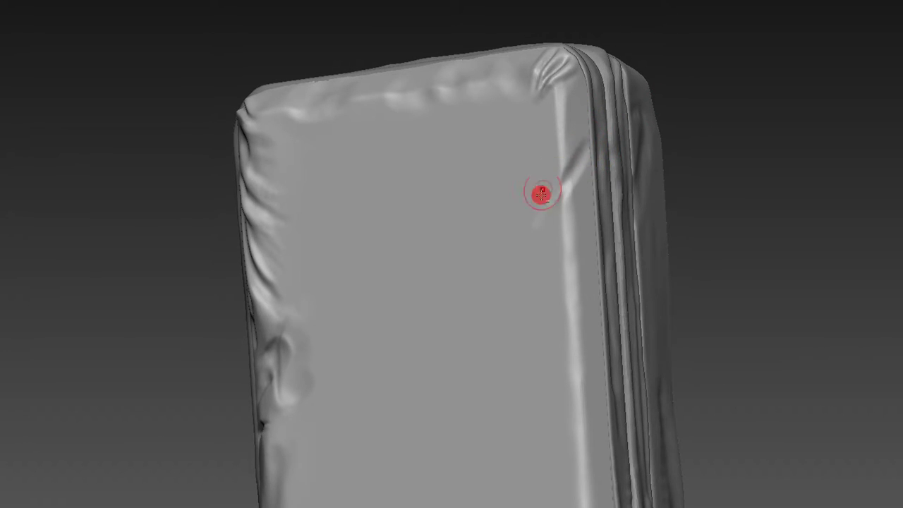
left_click_drag(581, 131, 543, 207)
left_click_drag(575, 179, 535, 238)
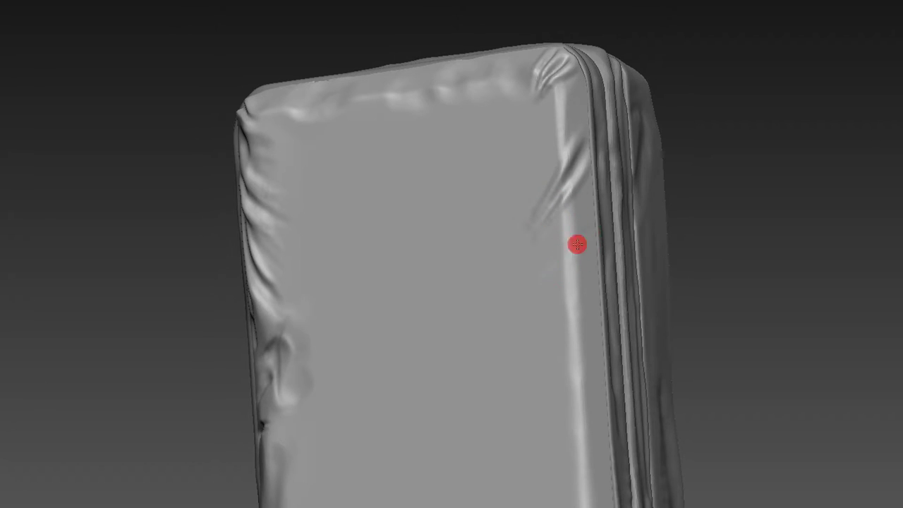
left_click_drag(583, 222, 532, 275)
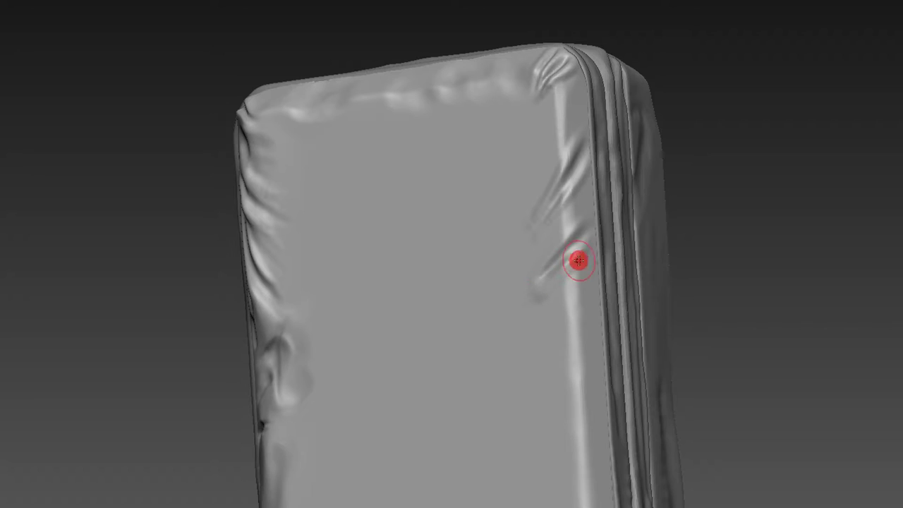
- Review the new creases from the right side and choose a brush for the groove
mouse_move(600, 117)
left_mouse_down()
mouse_move(711, 97)
mouse_move(690, 108)
left_mouse_up()
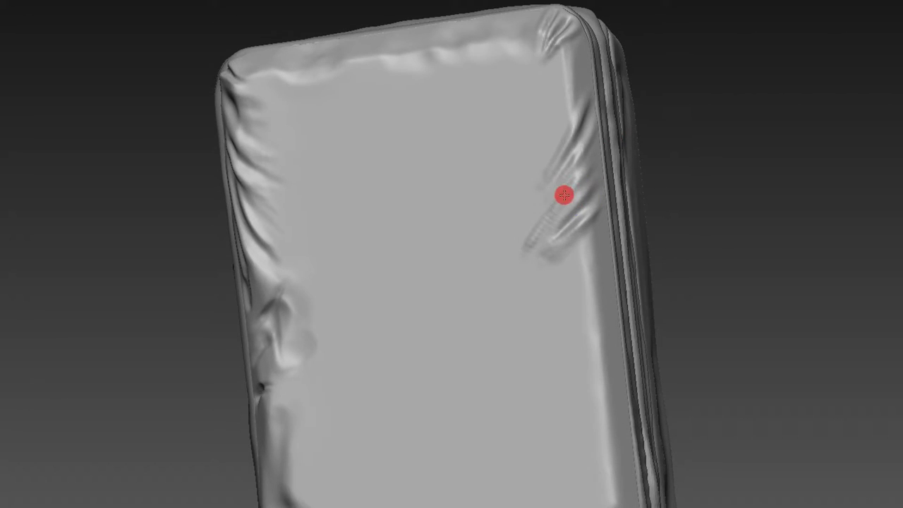
left_click_drag(579, 202, 608, 166)
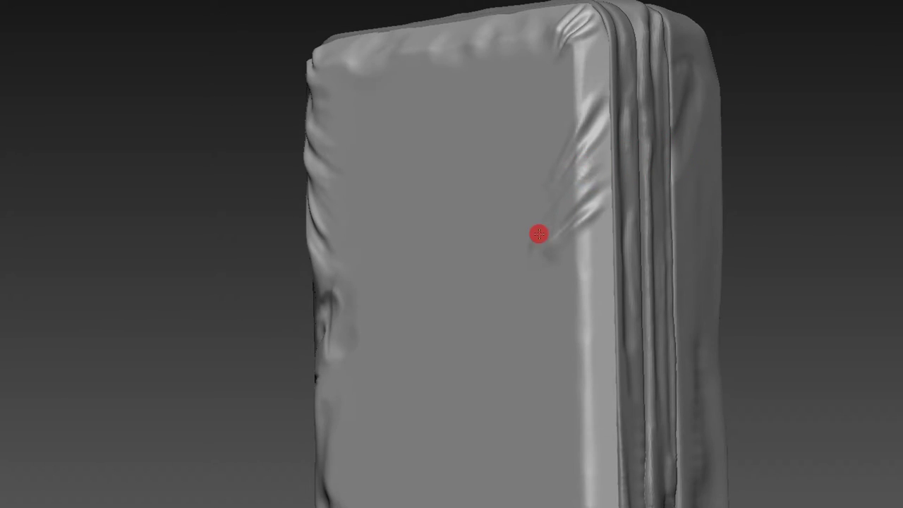
scroll(564, 162, "down", 2)
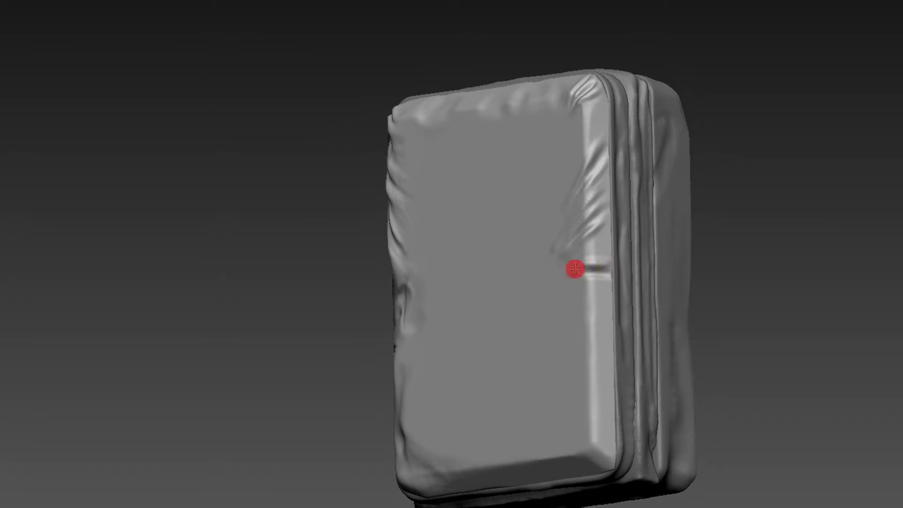
scroll(575, 269, "up", 1)
scroll(605, 287, "up", 2)
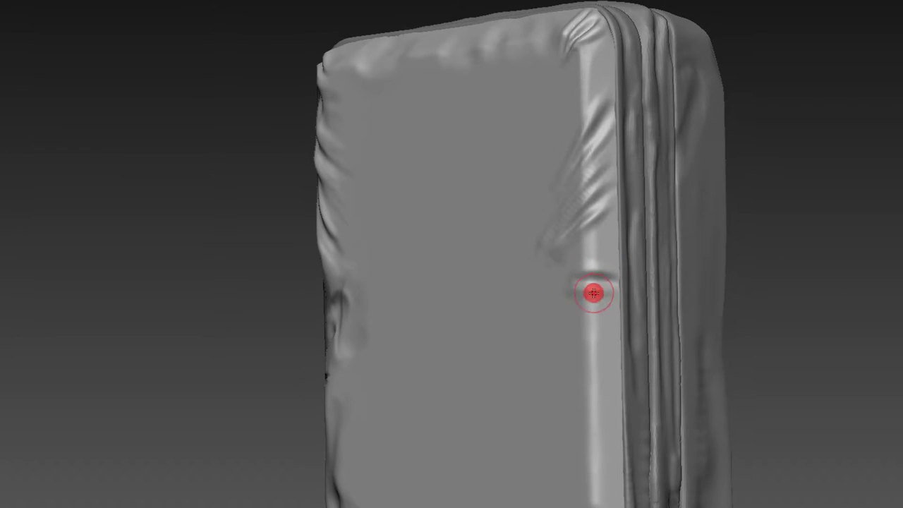
key("b")
left_click(585, 297)
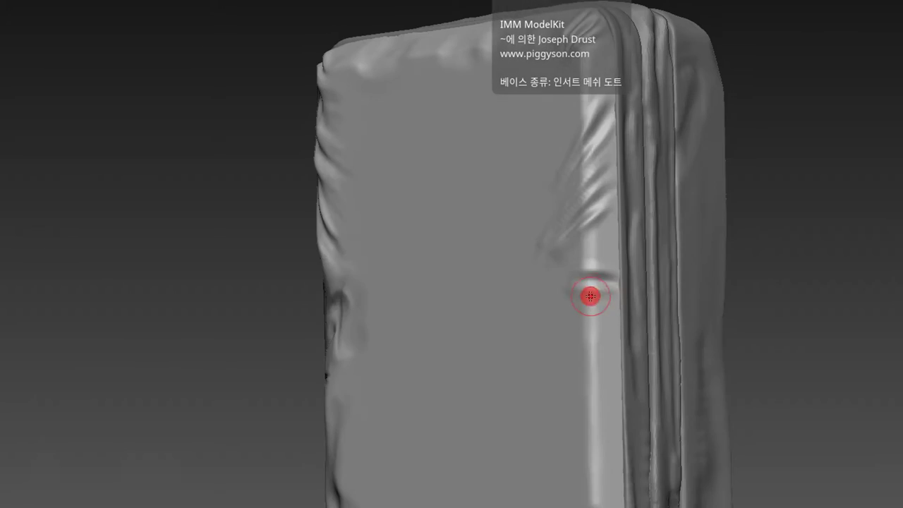
- Carve a short horizontal groove beside the side strips and reshape folds on both edges
mouse_move(599, 283)
left_mouse_down()
mouse_move(578, 282)
mouse_move(690, 163)
mouse_move(653, 261)
mouse_move(566, 249)
left_mouse_up()
left_click_drag(559, 187, 576, 146)
middle_click_drag(554, 95, 487, 153)
mouse_move(300, 164)
left_mouse_down()
mouse_move(287, 146)
mouse_move(273, 162)
left_mouse_up()
middle_click_drag(272, 162, 310, 218)
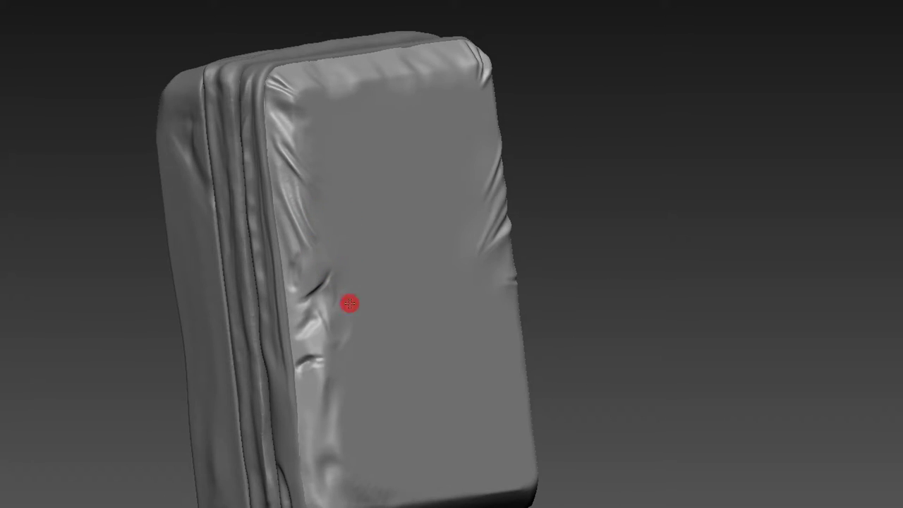
mouse_move(623, 194)
middle_mouse_down()
mouse_move(645, 162)
mouse_move(666, 157)
mouse_move(642, 167)
mouse_move(668, 125)
middle_mouse_up()
- Switch to a D-list brush and sculpt along the bright edge strip
key("b")
key("d")
left_click(537, 260)
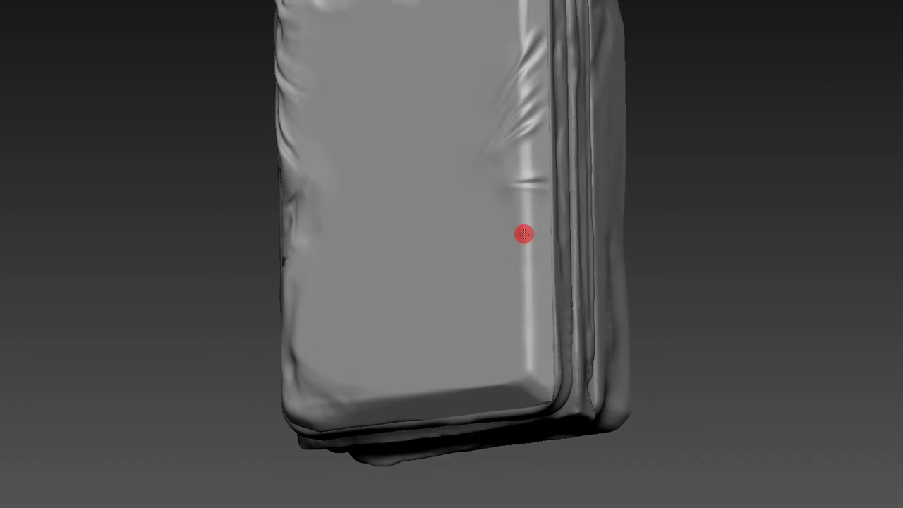
left_click_drag(526, 273, 535, 359)
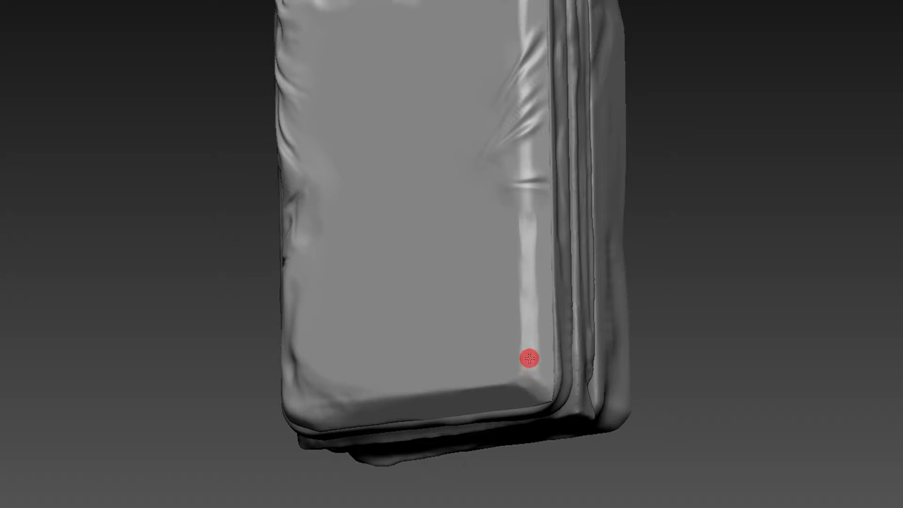
mouse_move(525, 297)
left_mouse_down()
mouse_move(522, 371)
mouse_move(516, 347)
left_mouse_up()
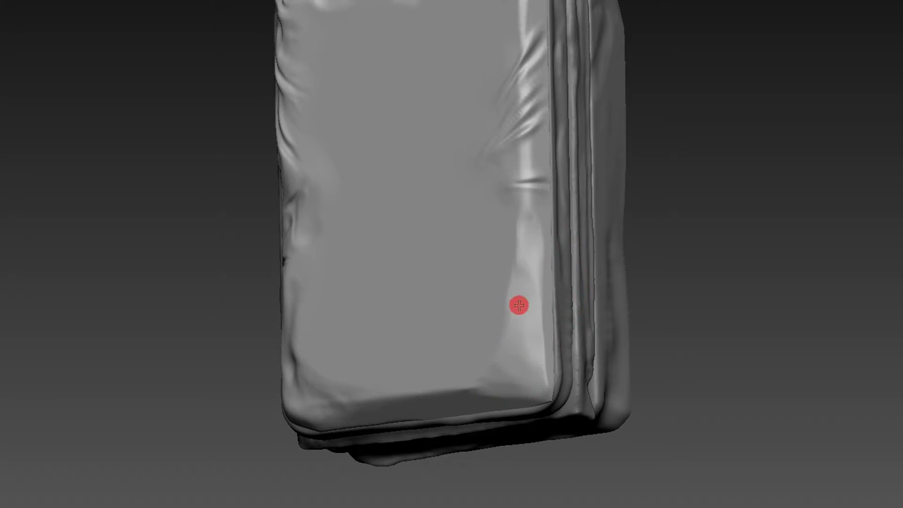
- With another brush, soften the front panel's lower right corner and frame the whole model
left_click_drag(678, 211, 465, 377)
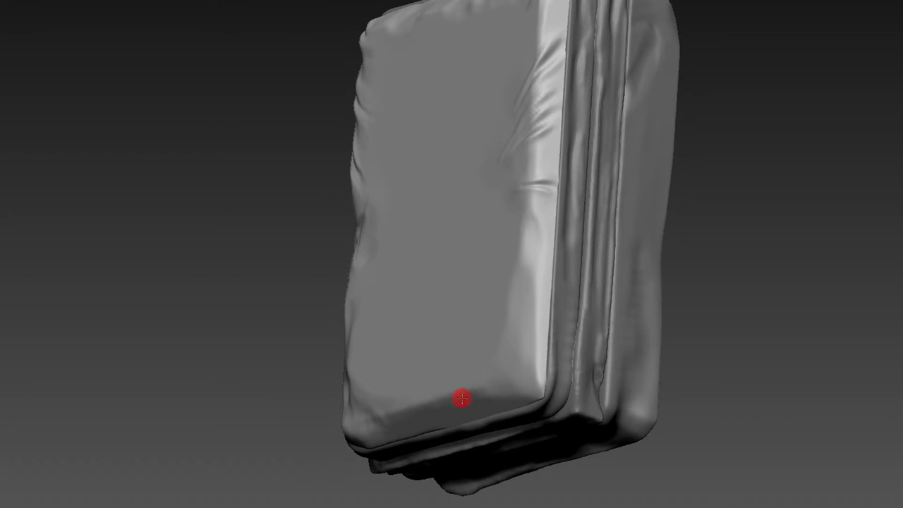
left_click_drag(766, 137, 780, 63)
key("b")
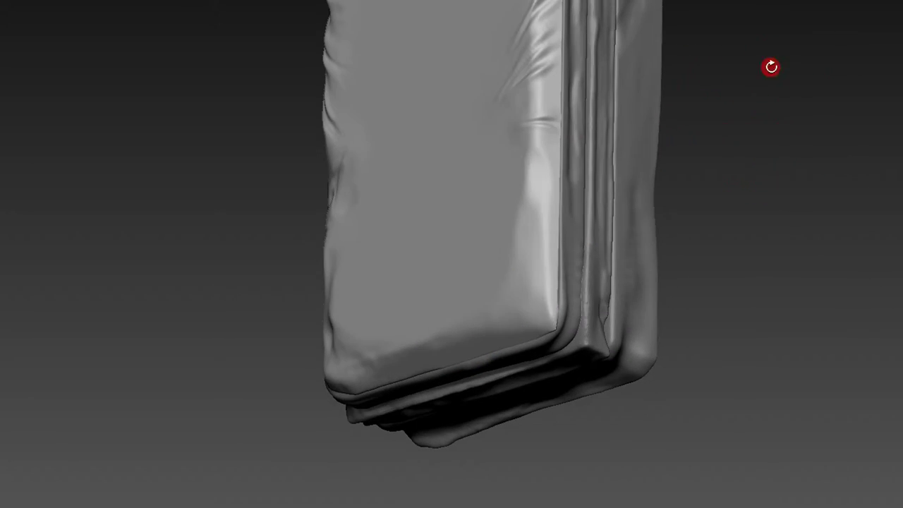
left_click(523, 263)
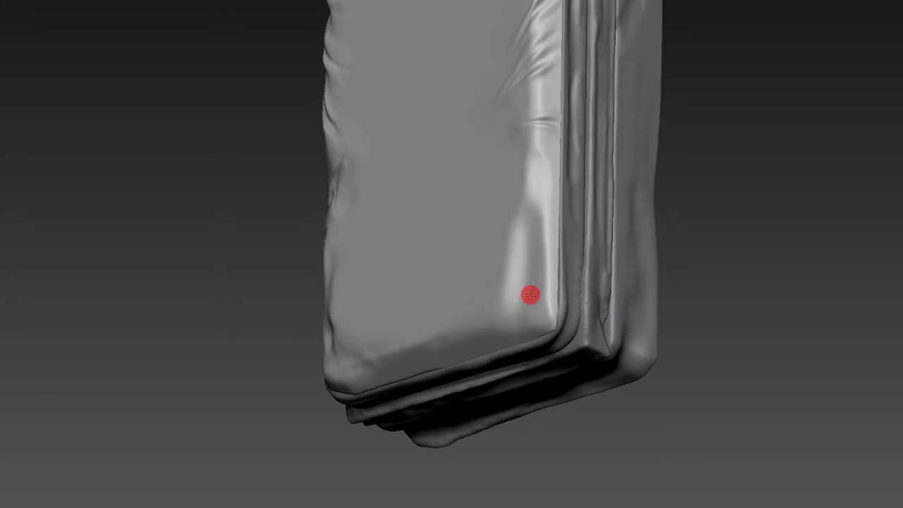
left_click_drag(491, 316, 529, 212)
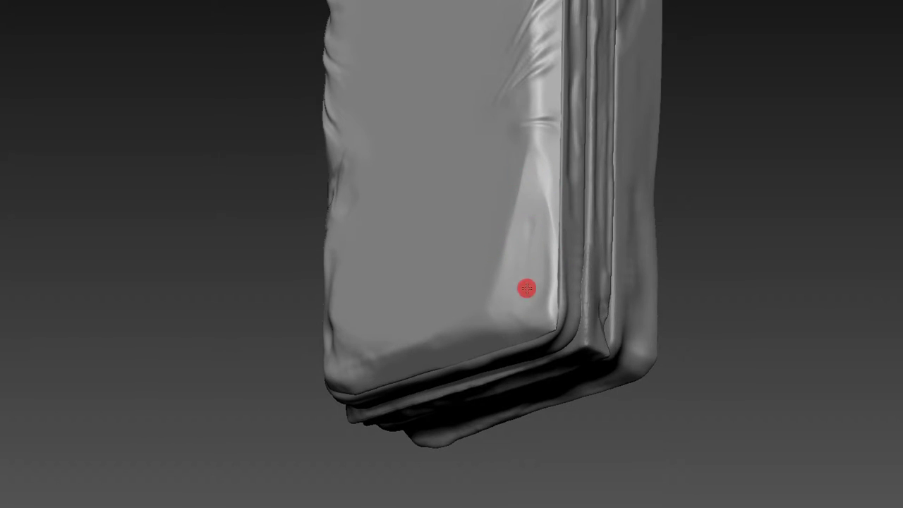
key("f")
mouse_move(653, 135)
left_mouse_down()
mouse_move(680, 173)
mouse_move(728, 202)
mouse_move(711, 211)
mouse_move(756, 189)
mouse_move(780, 202)
mouse_move(779, 225)
mouse_move(858, 236)
left_mouse_up()
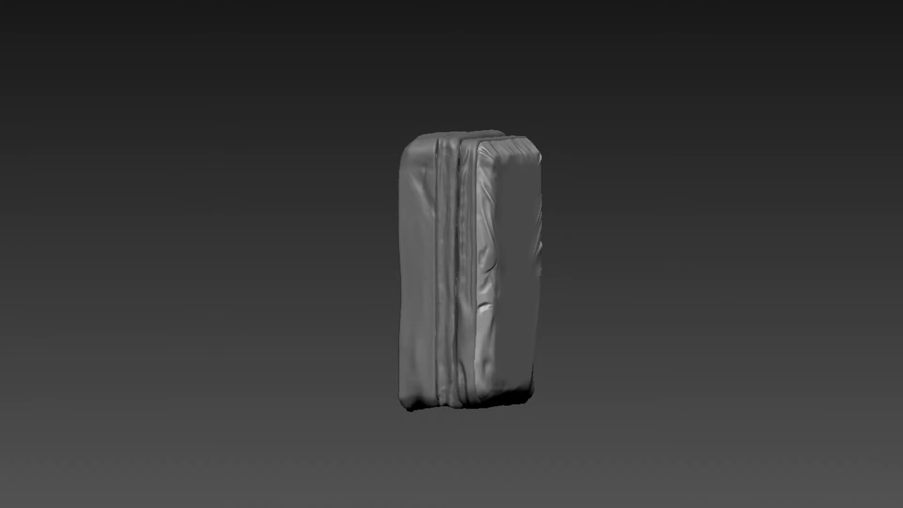
- Shift the rightmost side strip outward along X with the Move gizmo
left_click_drag(847, 256, 826, 260)
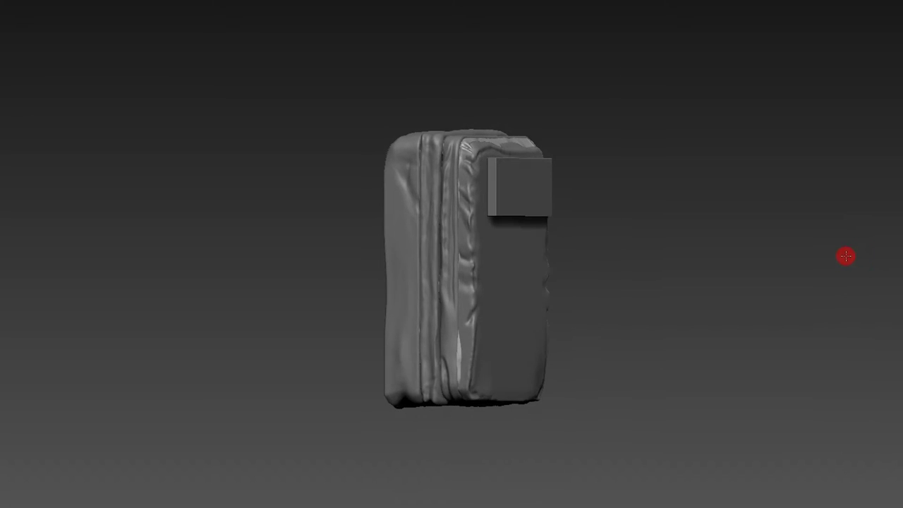
mouse_move(888, 228)
left_mouse_down()
mouse_move(873, 200)
mouse_move(902, 245)
mouse_move(861, 282)
mouse_move(709, 325)
left_mouse_up()
key("w")
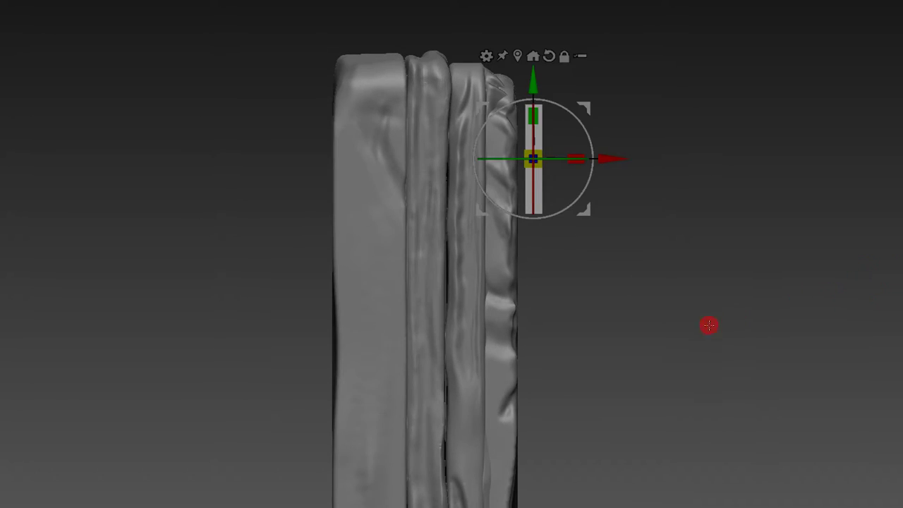
left_click(696, 210)
mouse_move(579, 323)
left_mouse_down()
mouse_move(690, 324)
mouse_move(726, 298)
mouse_move(686, 252)
mouse_move(772, 213)
mouse_move(739, 293)
mouse_move(665, 291)
mouse_move(688, 273)
mouse_move(672, 272)
mouse_move(657, 257)
mouse_move(594, 291)
left_mouse_up()
- Scale the front panel down vertically, narrow it slightly, and nudge it left against the strips
mouse_move(599, 248)
left_mouse_down()
mouse_move(603, 270)
mouse_move(621, 282)
left_mouse_up()
mouse_move(595, 214)
left_mouse_down()
mouse_move(600, 288)
mouse_move(599, 257)
left_mouse_up()
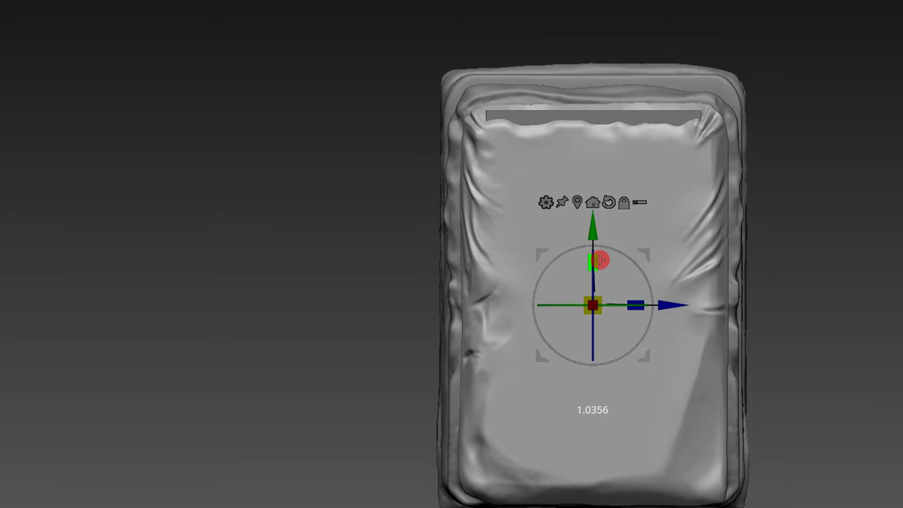
mouse_move(839, 237)
left_mouse_down()
mouse_move(868, 234)
mouse_move(829, 216)
mouse_move(794, 285)
left_mouse_up()
mouse_move(674, 307)
left_mouse_down()
mouse_move(664, 306)
mouse_move(656, 202)
mouse_move(752, 202)
mouse_move(738, 195)
mouse_move(767, 213)
mouse_move(778, 204)
mouse_move(742, 205)
mouse_move(808, 170)
mouse_move(788, 188)
mouse_move(804, 188)
mouse_move(817, 156)
mouse_move(889, 131)
mouse_move(828, 223)
left_mouse_up()
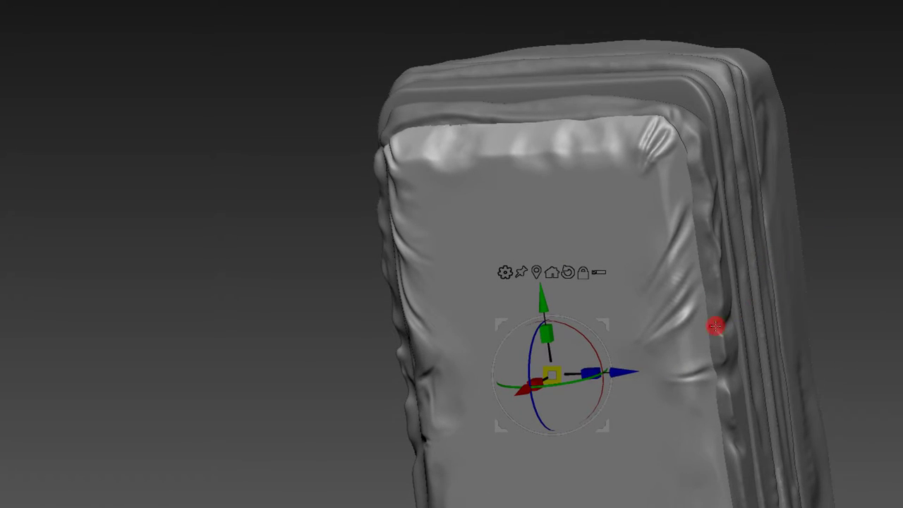
- Nudge the front panel back slightly, then switch to the M fold brush at a smaller size
left_click_drag(715, 326, 835, 205)
left_click_drag(508, 394, 510, 399)
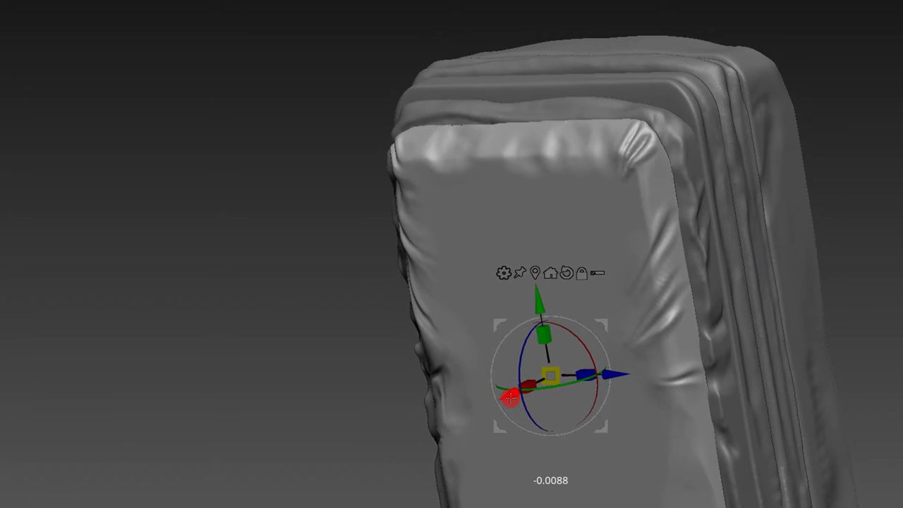
key("b")
key("m")
key("v")
key("s")
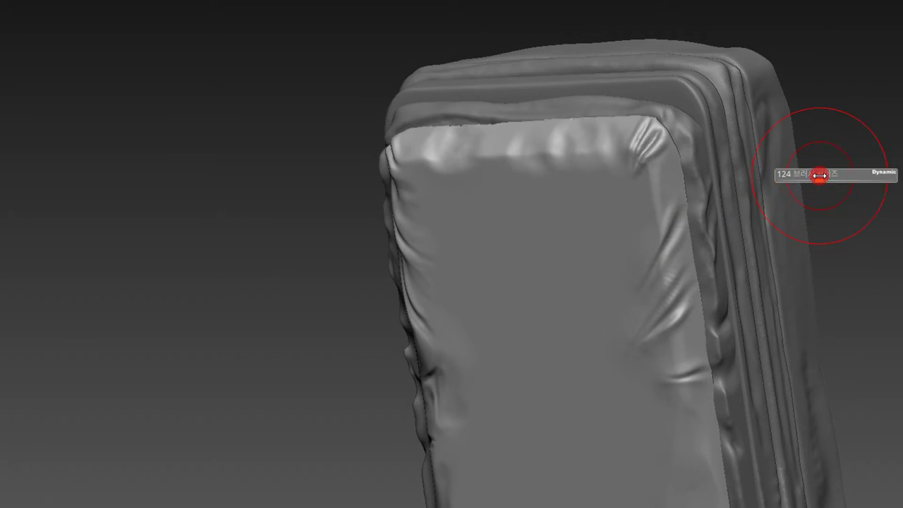
left_click_drag(819, 175, 691, 199)
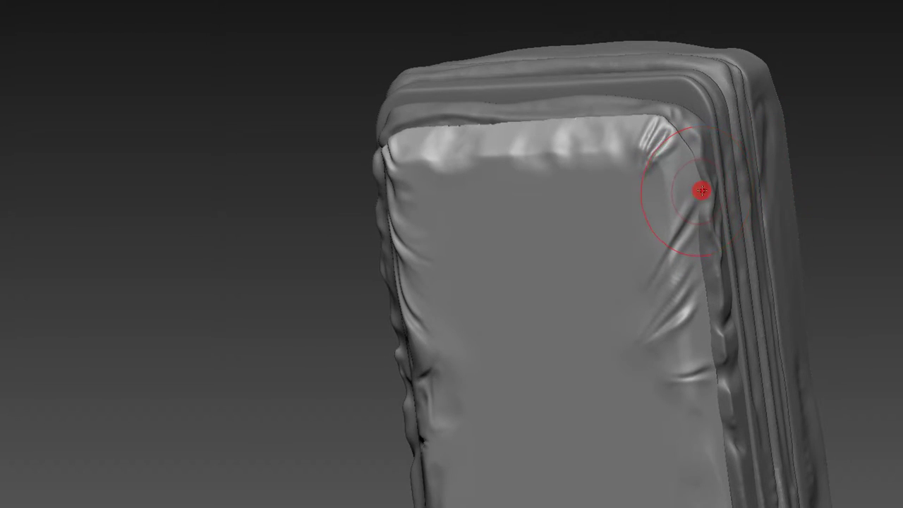
- Reshape folds along the panel's right edge and pinch a crease into its top-right corner
left_click_drag(696, 222, 714, 208)
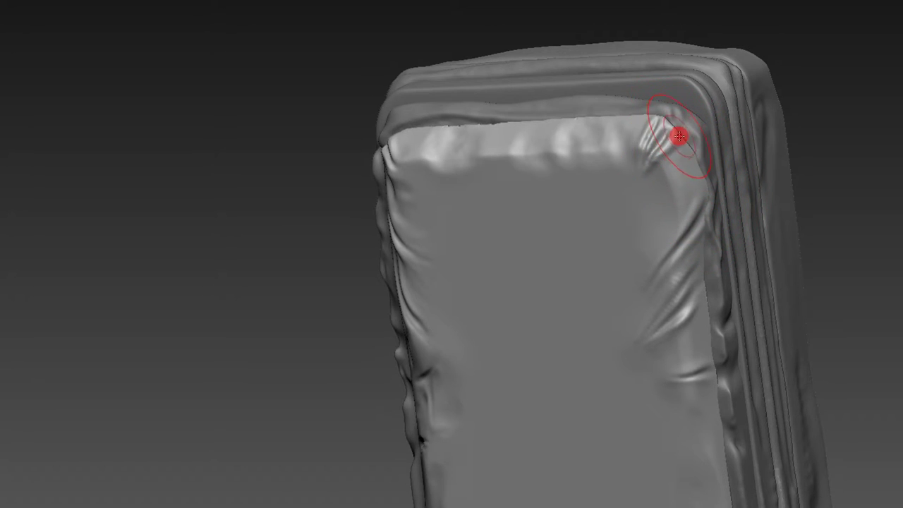
left_click_drag(691, 144, 698, 163)
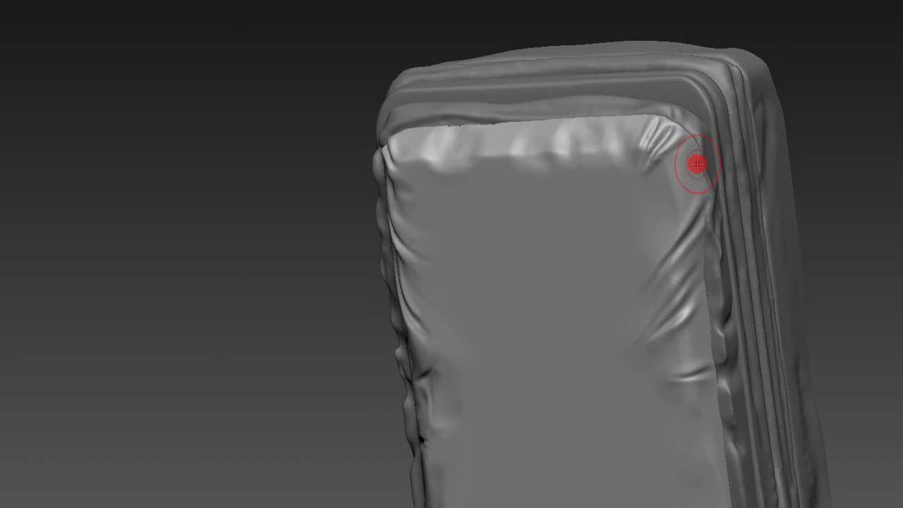
left_click_drag(808, 54, 760, 36)
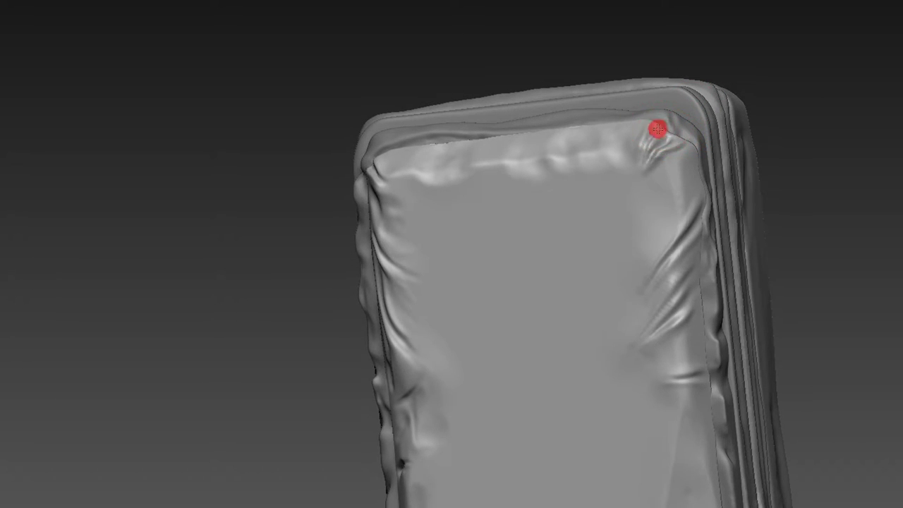
mouse_move(720, 42)
left_mouse_down()
mouse_move(692, 71)
mouse_move(722, 81)
mouse_move(625, 133)
mouse_move(460, 166)
mouse_move(449, 156)
mouse_move(452, 165)
mouse_move(464, 145)
mouse_move(413, 189)
left_mouse_up()
left_click_drag(449, 40, 424, 64)
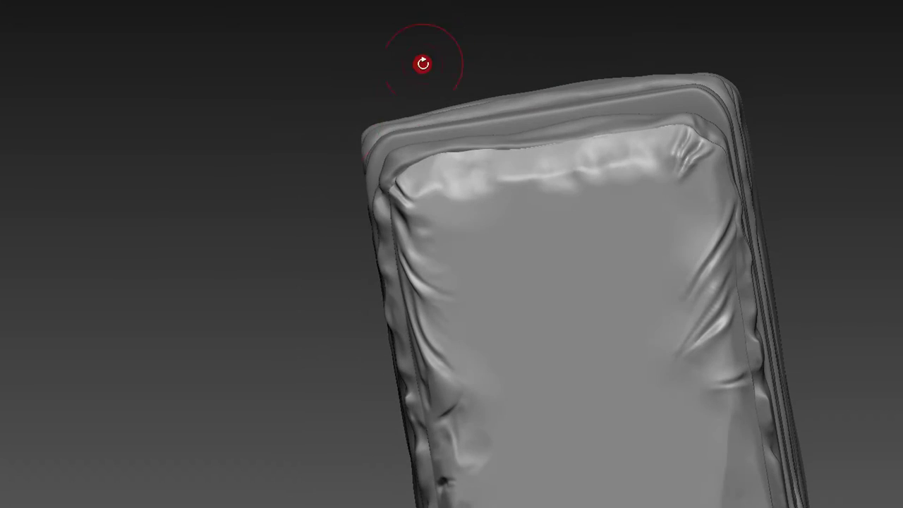
left_click_drag(366, 126, 410, 81)
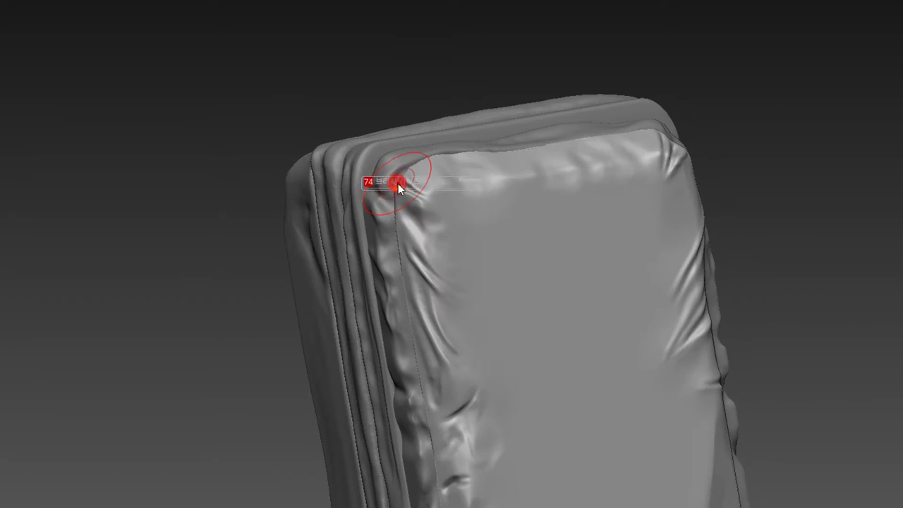
- Hide the side strips and re-sculpt folds at the upper-left corner and down the left edge
mouse_move(401, 182)
left_mouse_down()
mouse_move(393, 186)
mouse_move(402, 207)
mouse_move(389, 216)
mouse_move(398, 231)
mouse_move(387, 224)
left_mouse_up()
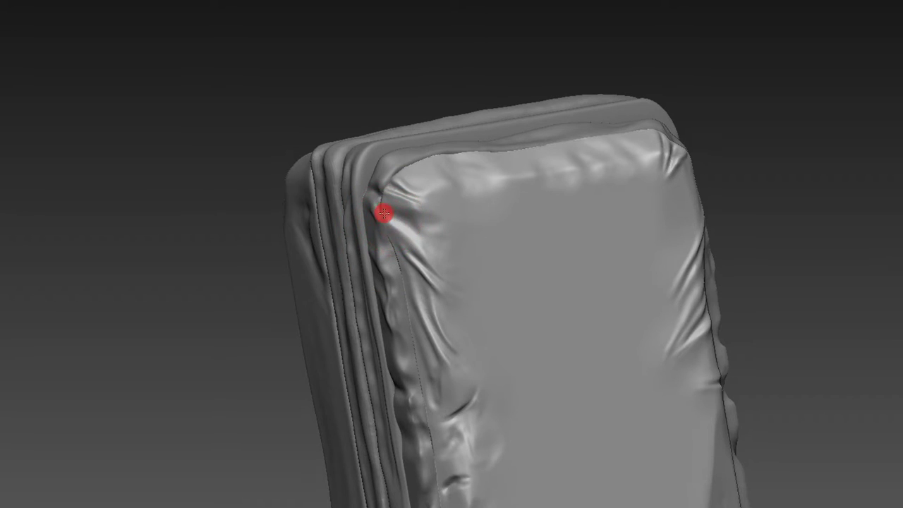
mouse_move(401, 251)
left_mouse_down()
mouse_move(385, 263)
mouse_move(393, 262)
mouse_move(410, 327)
left_mouse_up()
mouse_move(440, 40)
left_mouse_down()
mouse_move(468, 14)
mouse_move(411, 264)
mouse_move(430, 293)
left_mouse_up()
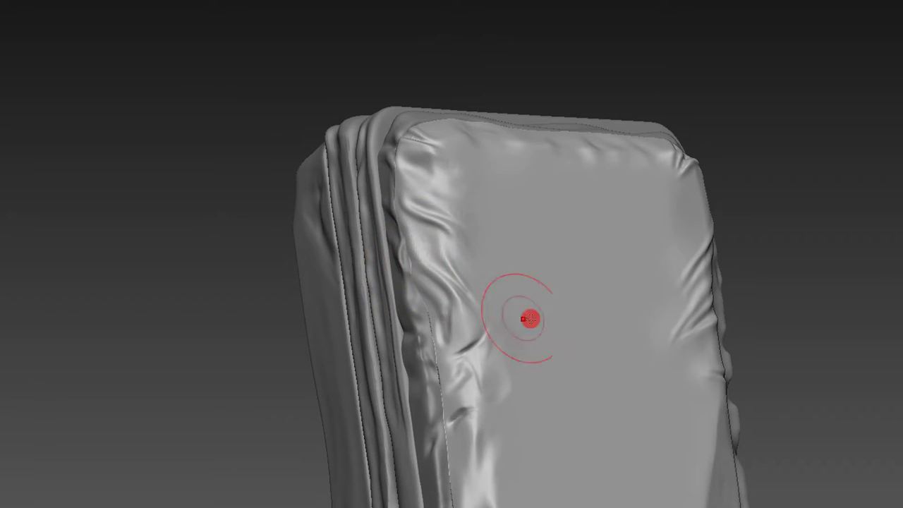
left_click(897, 479)
left_click_drag(424, 282, 401, 257)
left_click_drag(416, 317, 430, 339)
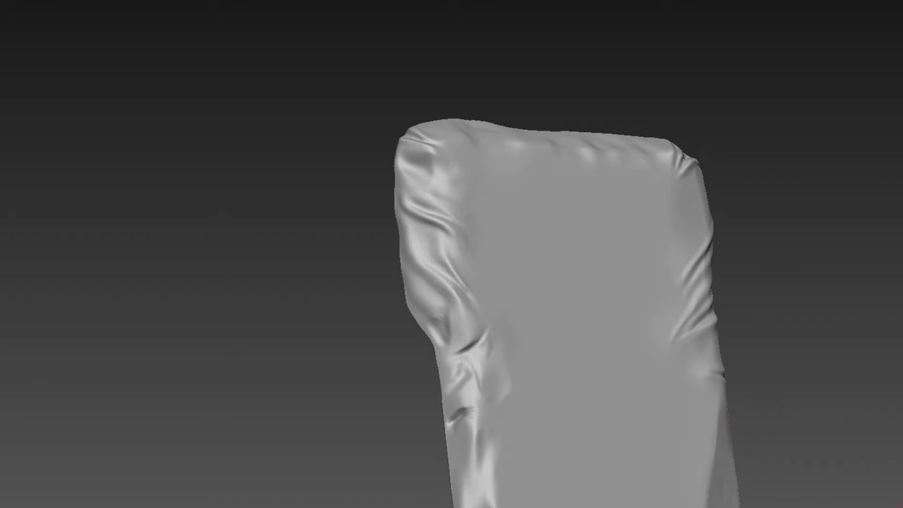
left_click_drag(824, 348, 838, 287)
left_click_drag(900, 473, 859, 373)
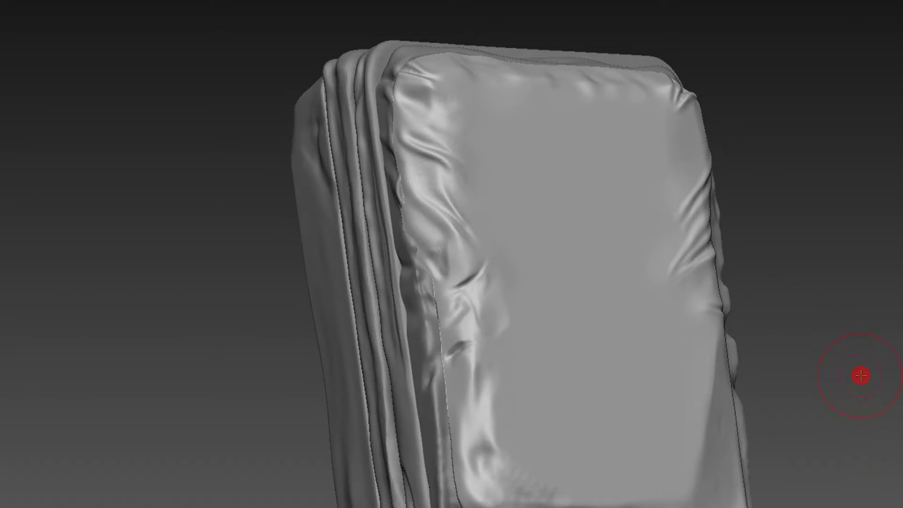
- Leave the gizmo and pick the M fold brush with a small Draw Size
key("w")
mouse_move(814, 312)
left_mouse_down()
mouse_move(631, 254)
mouse_move(605, 236)
left_mouse_up()
key("q")
left_click_drag(738, 155, 684, 161)
key("b")
key("m")
key("v")
key("s")
- Sculpt creases along the panel's side edge, down to its lower left corner
mouse_move(416, 254)
left_mouse_down()
mouse_move(416, 266)
mouse_move(400, 224)
left_mouse_up()
left_click_drag(405, 157, 404, 95)
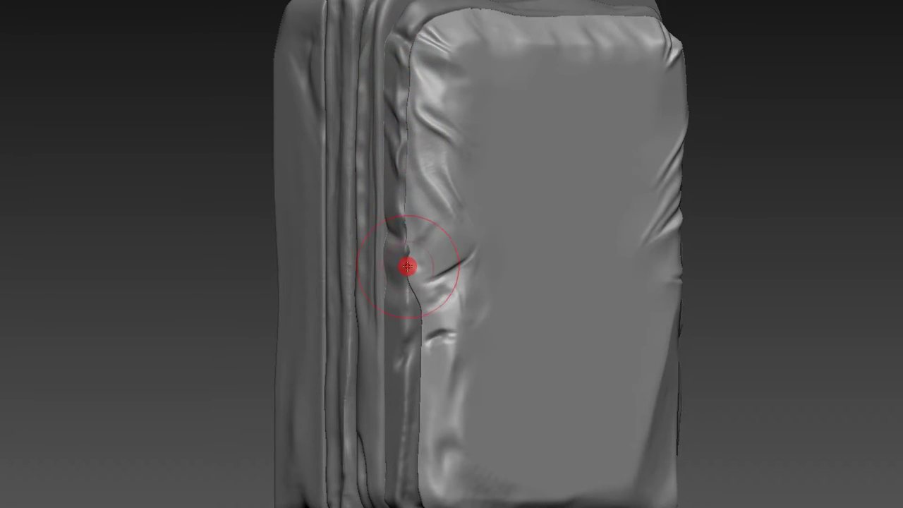
mouse_move(434, 326)
left_mouse_down()
mouse_move(416, 314)
mouse_move(419, 464)
mouse_move(404, 480)
left_mouse_up()
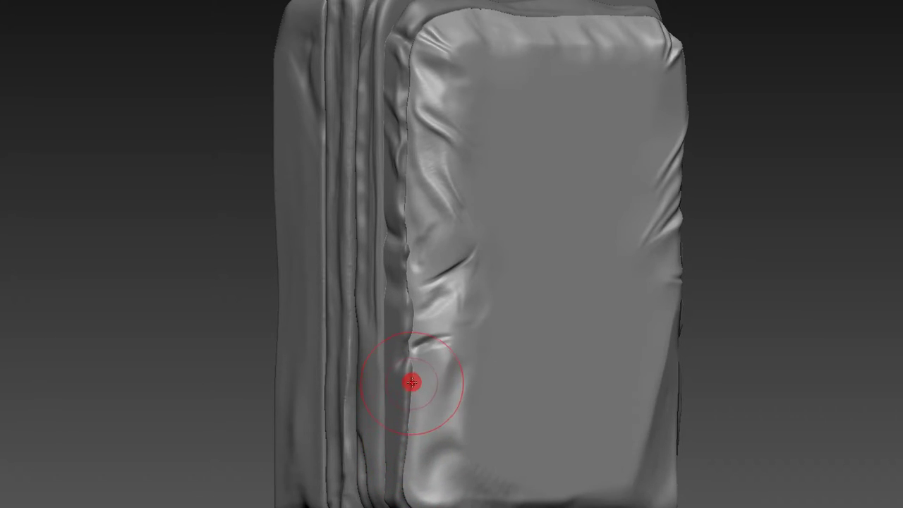
mouse_move(407, 371)
right_mouse_down()
mouse_move(319, 254)
mouse_move(312, 216)
mouse_move(461, 274)
right_mouse_up()
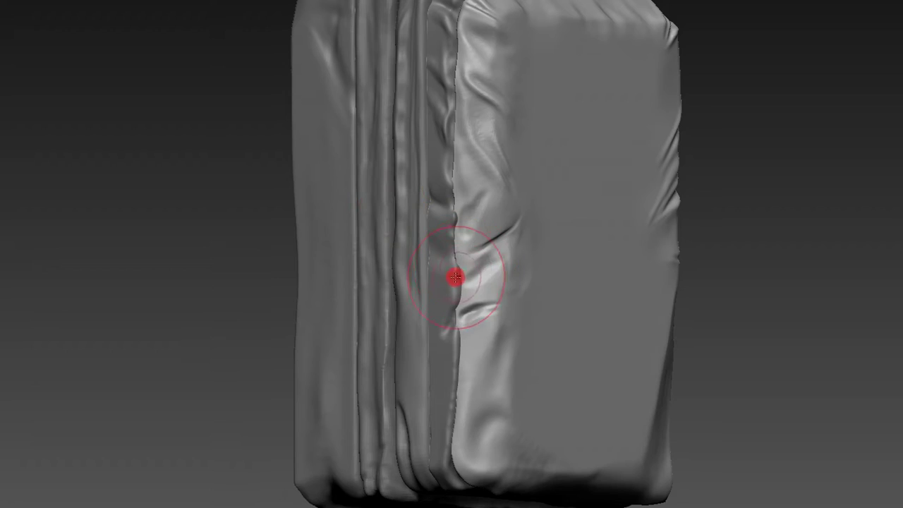
right_click_drag(739, 216, 754, 215)
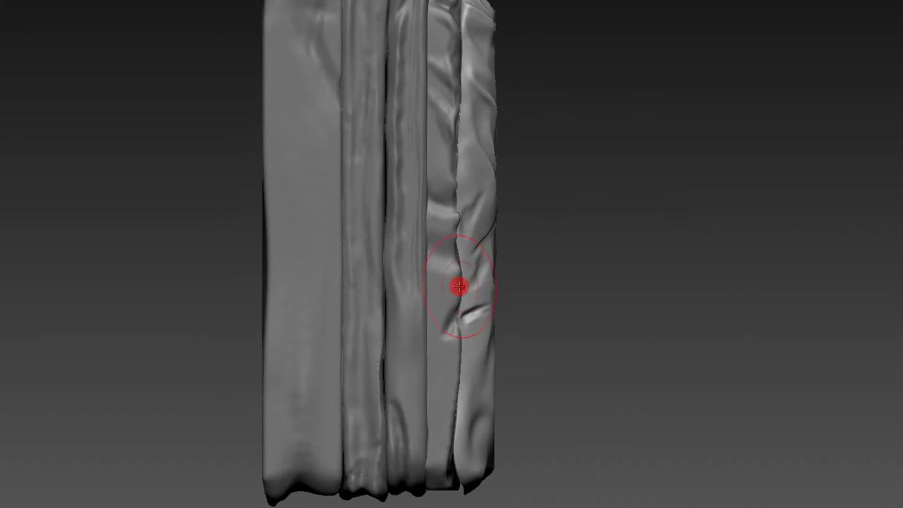
- Smooth along the vertical crease and enlarge the brush considerably
left_click_drag(461, 266, 456, 218)
key("s")
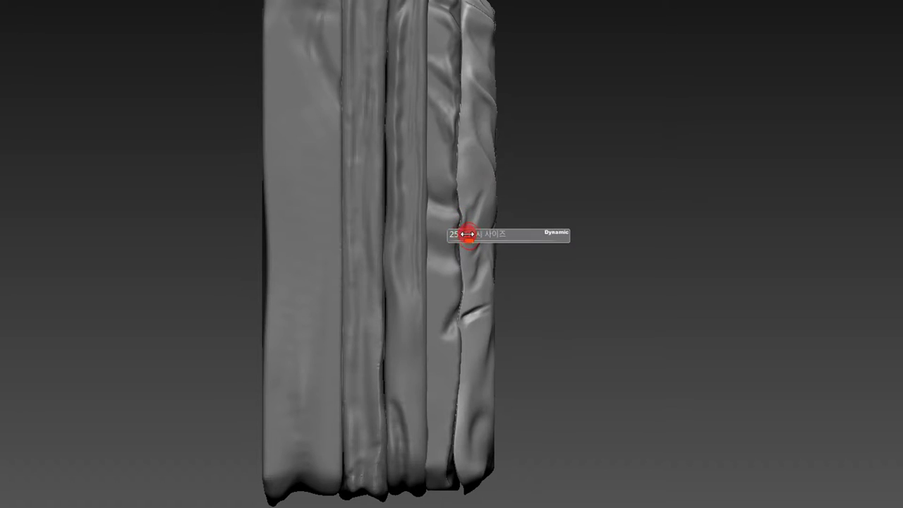
left_click_drag(472, 242, 463, 247)
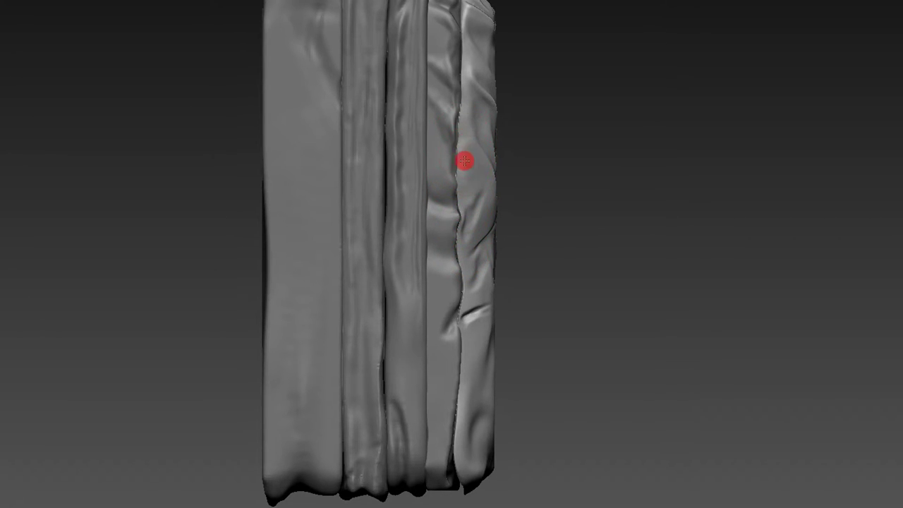
mouse_move(579, 171)
left_mouse_down()
mouse_move(534, 91)
mouse_move(762, 103)
mouse_move(758, 152)
mouse_move(736, 111)
mouse_move(809, 149)
mouse_move(774, 145)
mouse_move(716, 207)
mouse_move(742, 214)
mouse_move(659, 262)
left_mouse_up()
- Resize the brush and reshape and smooth the fold at the panel's lower corner and edge
key("s")
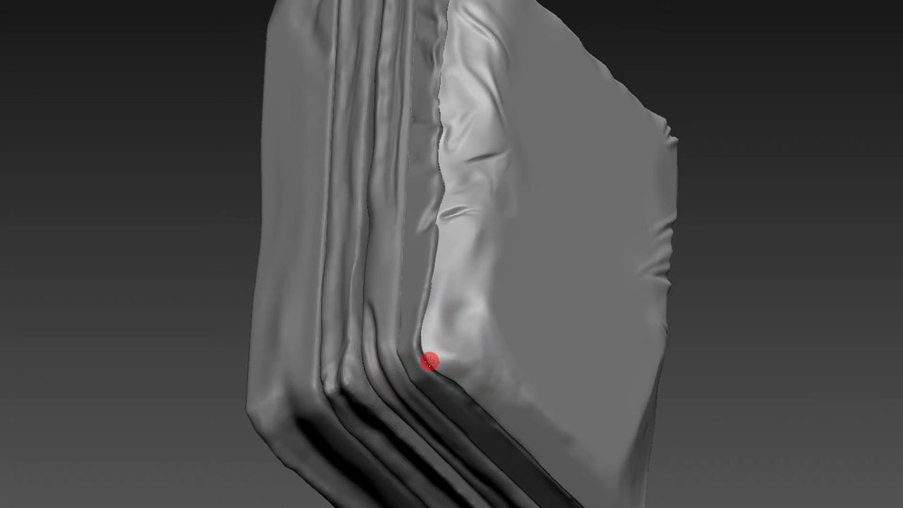
left_click_drag(431, 355, 449, 373)
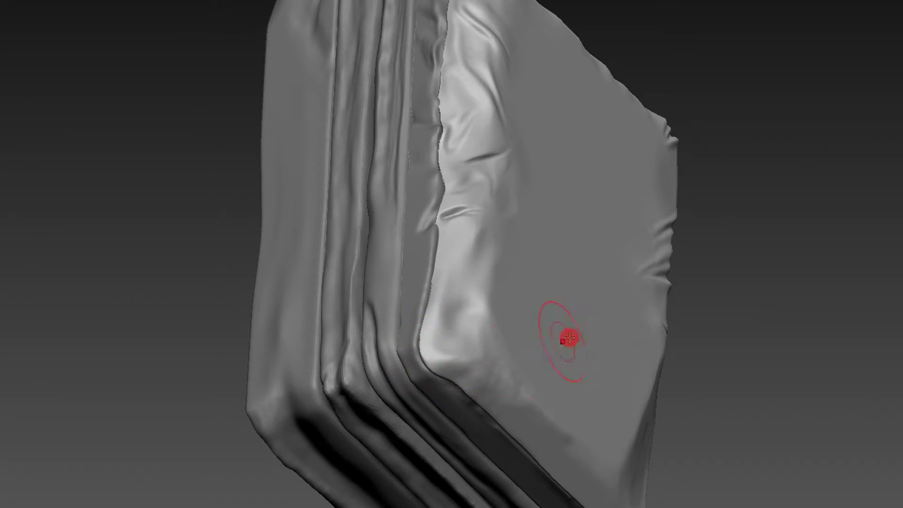
left_click_drag(715, 260, 613, 243)
left_click_drag(459, 384, 460, 395)
key("s")
mouse_move(491, 431)
left_mouse_down()
mouse_move(583, 73)
mouse_move(490, 256)
left_mouse_up()
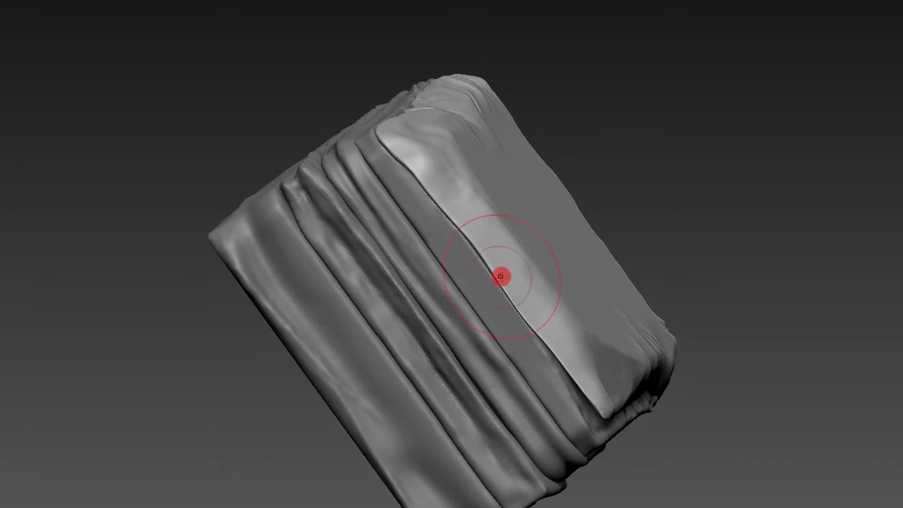
mouse_move(451, 212)
left_mouse_down("shift")
mouse_move(582, 357)
mouse_move(593, 422)
left_mouse_up("shift")
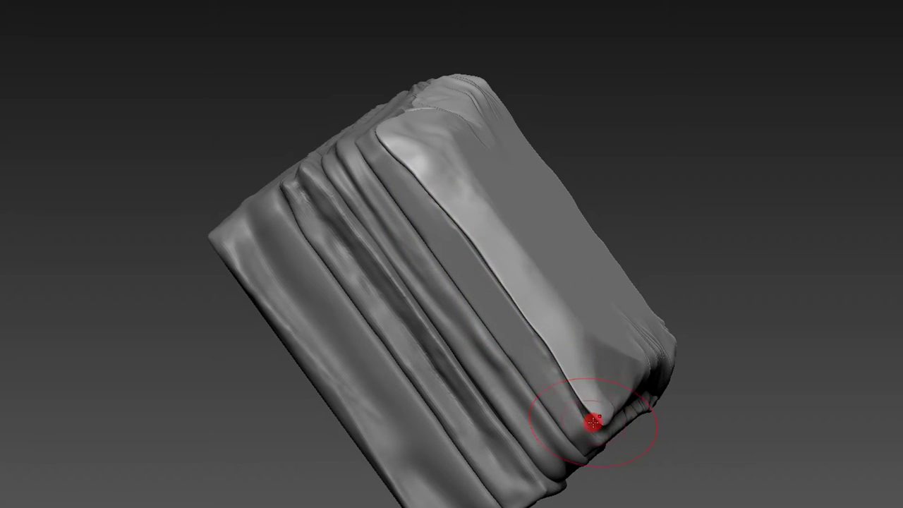
- Shrink the brush and sculpt a short crease into the cloth near the right side edge
mouse_move(678, 344)
left_mouse_down()
mouse_move(589, 397)
mouse_move(589, 421)
left_mouse_up()
mouse_move(681, 211)
left_mouse_down()
mouse_move(696, 137)
mouse_move(605, 125)
left_mouse_up()
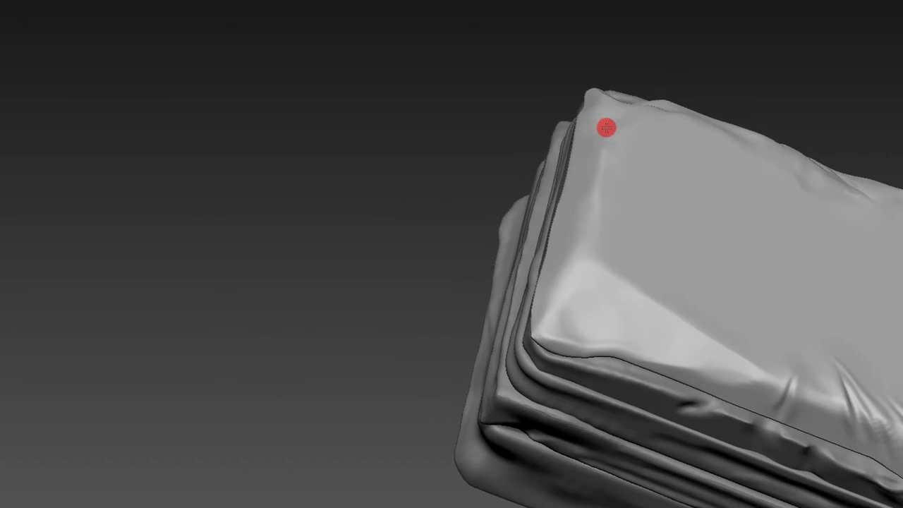
key("s")
mouse_move(465, 311)
left_mouse_down()
mouse_move(471, 357)
mouse_move(523, 433)
mouse_move(508, 399)
left_mouse_up()
key("s")
key("s")
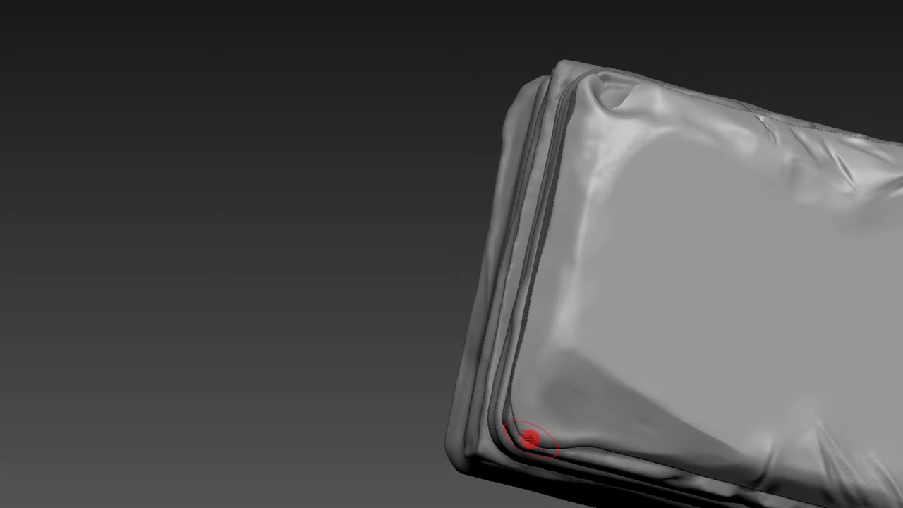
mouse_move(427, 351)
left_mouse_down()
mouse_move(458, 397)
mouse_move(534, 434)
left_mouse_up()
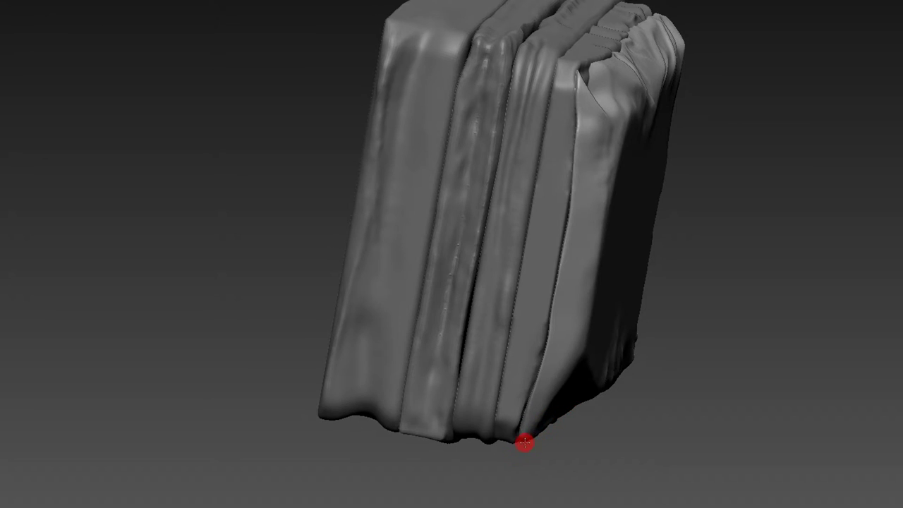
mouse_move(617, 428)
left_mouse_down()
mouse_move(513, 345)
mouse_move(443, 354)
left_mouse_up()
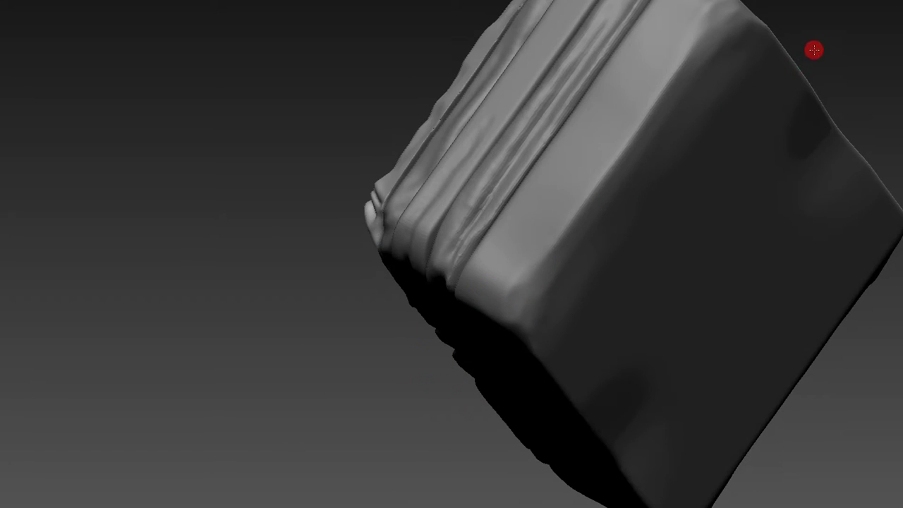
mouse_move(838, 42)
left_mouse_down()
mouse_move(688, 80)
mouse_move(426, 249)
mouse_move(550, 216)
mouse_move(127, 310)
mouse_move(825, 254)
mouse_move(797, 176)
mouse_move(770, 168)
mouse_move(504, 233)
left_mouse_up()
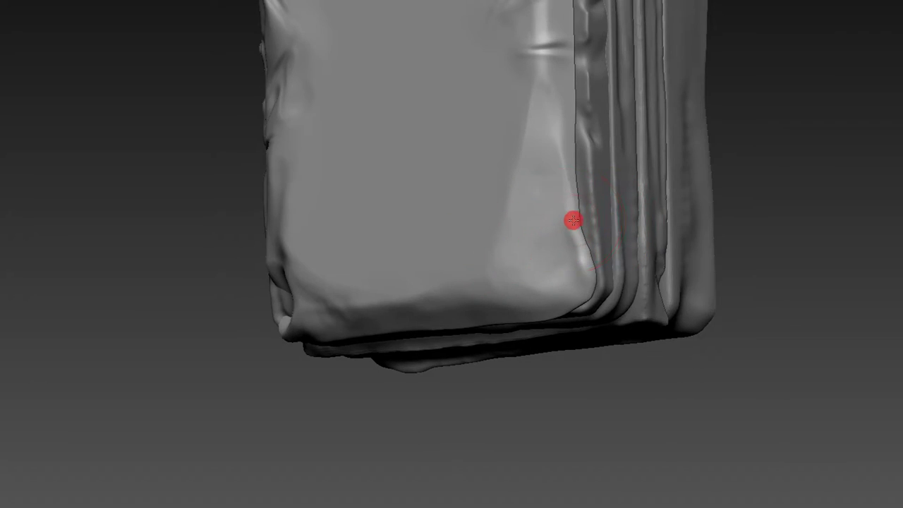
mouse_move(581, 222)
left_mouse_down()
mouse_move(569, 151)
mouse_move(578, 145)
mouse_move(758, 225)
mouse_move(564, 235)
left_mouse_up()
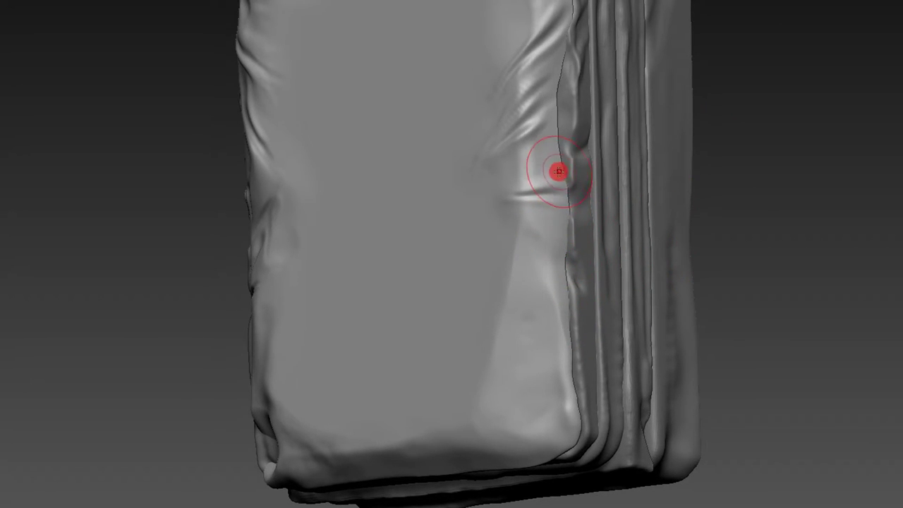
left_click_drag(672, 140, 564, 197)
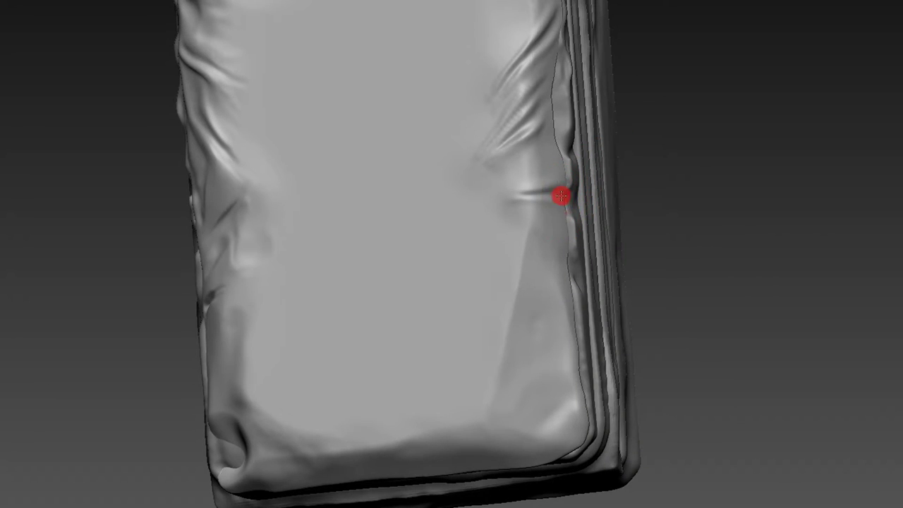
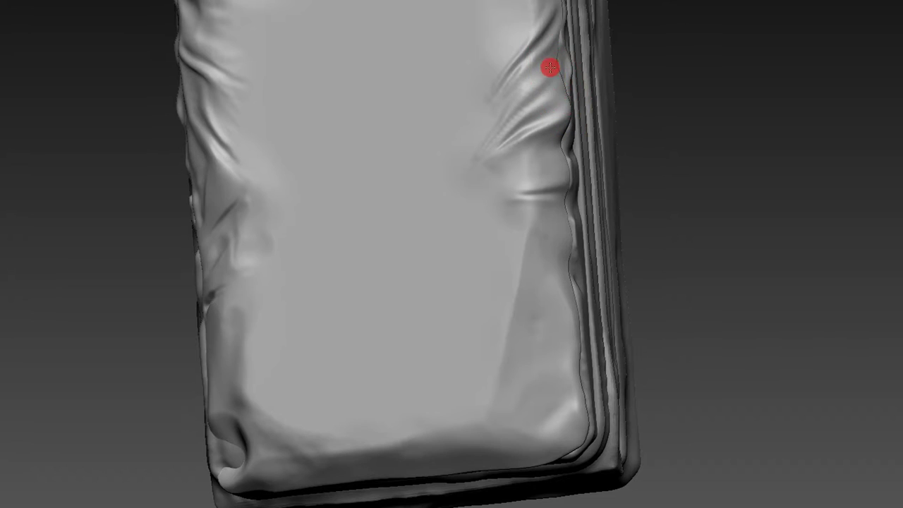
- Turn the pocket upright, slightly enlarge the brush, and make the plate the active part
left_click_drag(653, 33, 639, 150)
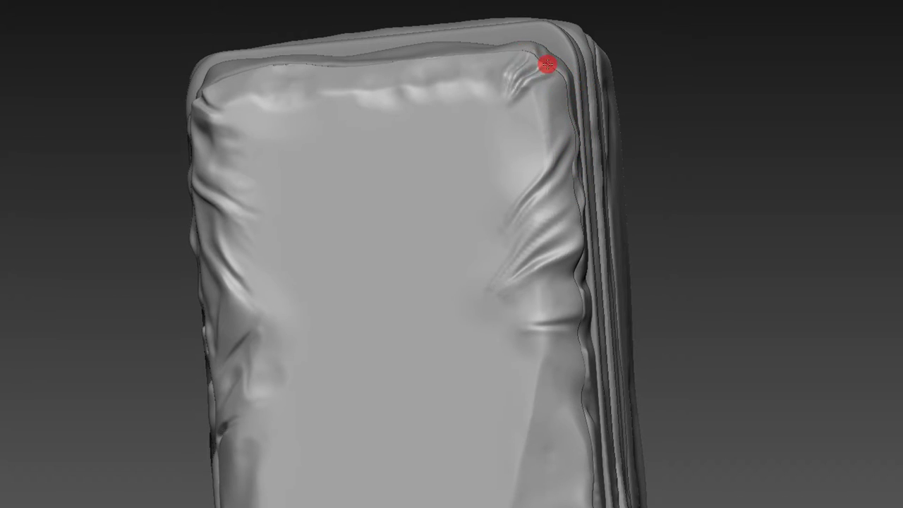
key("f")
mouse_move(680, 146)
left_mouse_down()
mouse_move(724, 163)
mouse_move(696, 165)
mouse_move(685, 153)
mouse_move(748, 226)
mouse_move(742, 245)
left_mouse_up()
key("s")
left_click(410, 271)
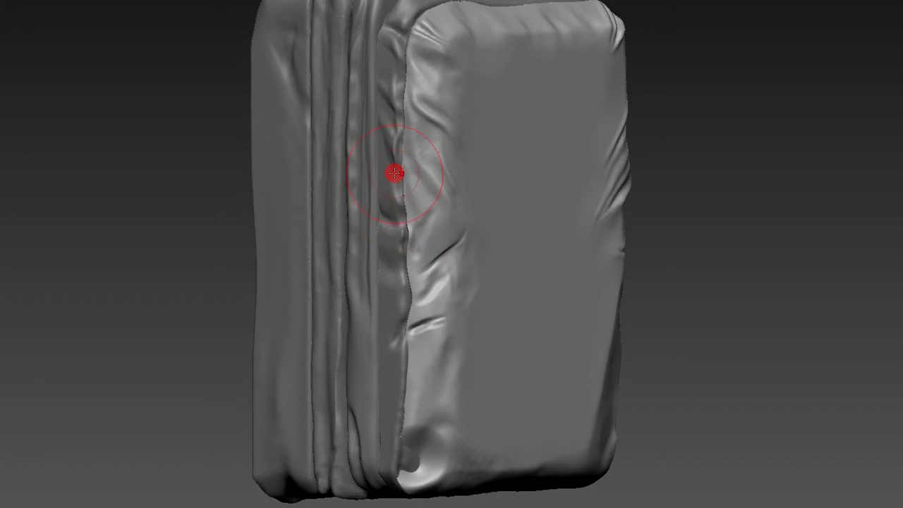
key("f")
mouse_move(666, 182)
left_mouse_down()
mouse_move(729, 203)
mouse_move(638, 226)
mouse_move(668, 216)
left_mouse_up()
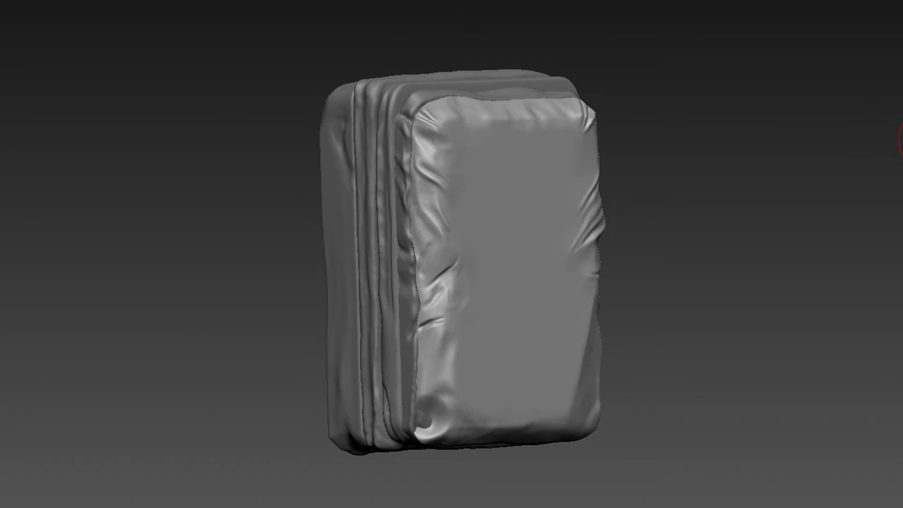
key("alt+Down")
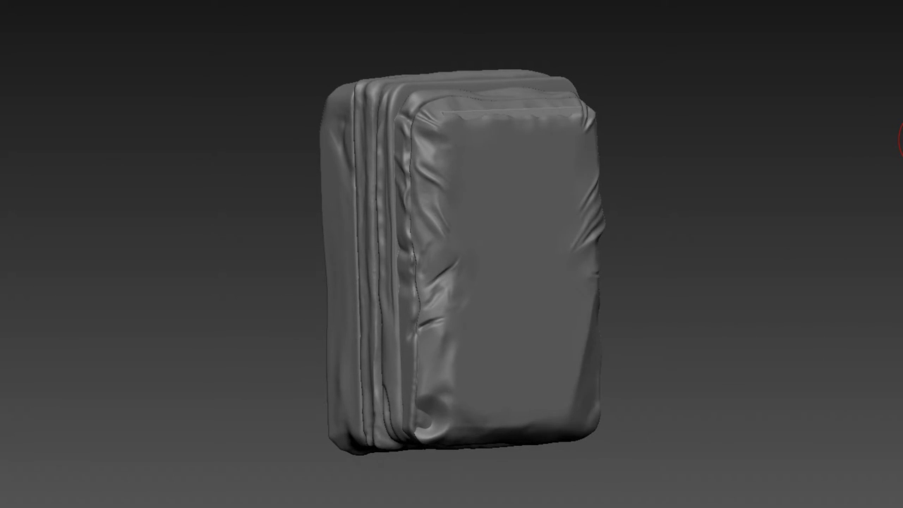
- Slide the thin plate outward along X with the Gizmo so it sits against the pocket front
left_click_drag(854, 260, 647, 288, "shift")
key("w")
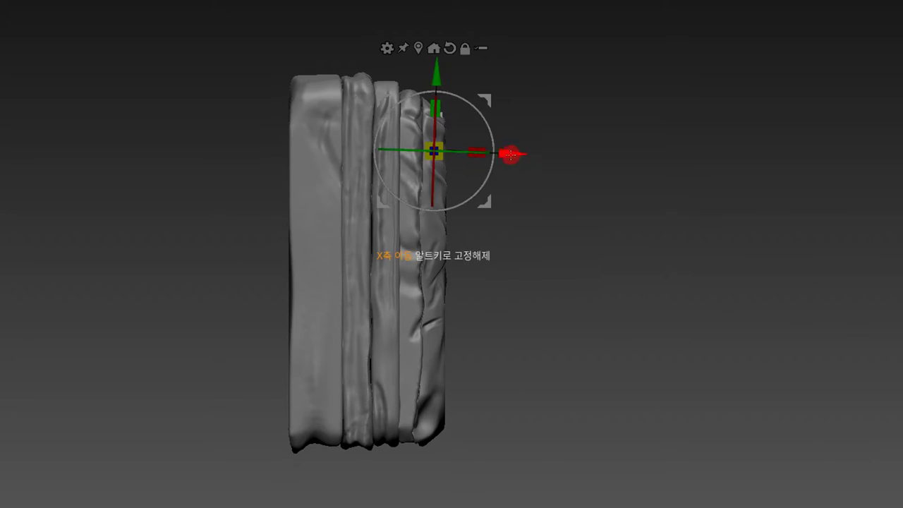
left_click_drag(510, 150, 535, 150)
left_click(434, 319)
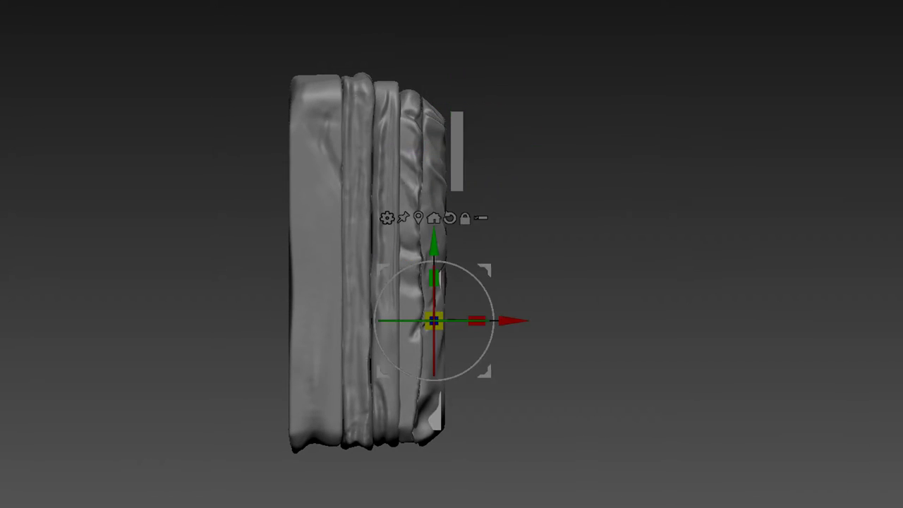
left_click_drag(491, 326, 515, 324)
left_click_drag(537, 296, 498, 251, "shift")
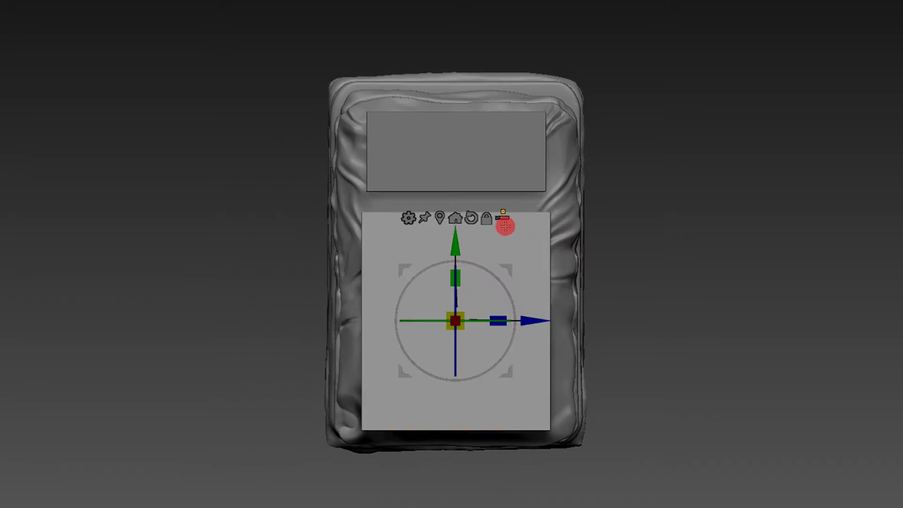
- Scale the plate down uniformly to about 0.87 to fit the pocket face
mouse_move(434, 360)
left_mouse_down()
mouse_move(432, 374)
mouse_move(437, 134)
left_mouse_up()
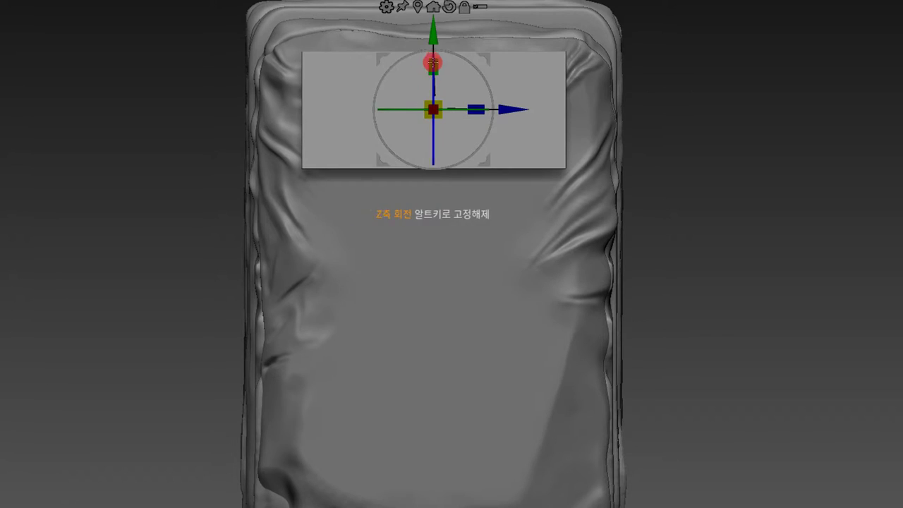
left_click_drag(433, 107, 434, 61)
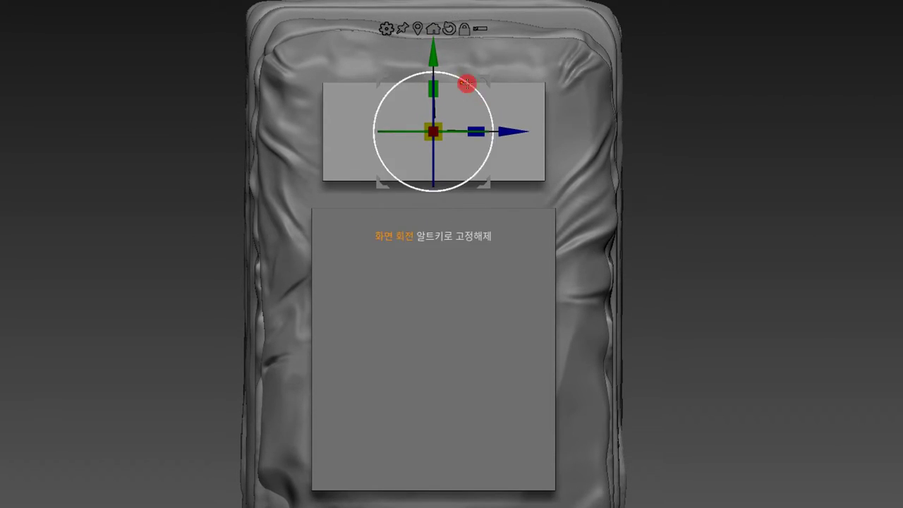
mouse_move(663, 74)
left_mouse_down()
mouse_move(707, 91)
mouse_move(649, 119)
mouse_move(585, 87)
left_mouse_up()
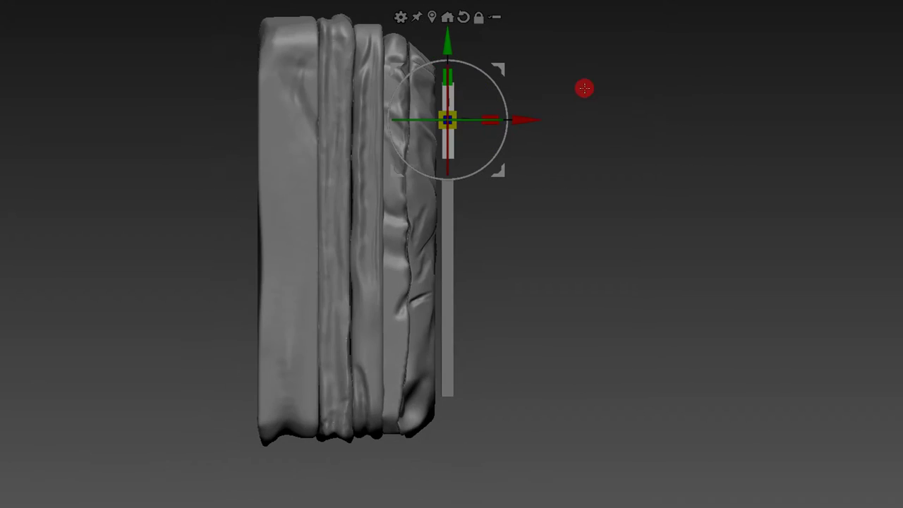
scroll(585, 86, "up", 5)
- Thicken the plate along X to about 1.21 and check its wider front face
left_click_drag(525, 124, 517, 122)
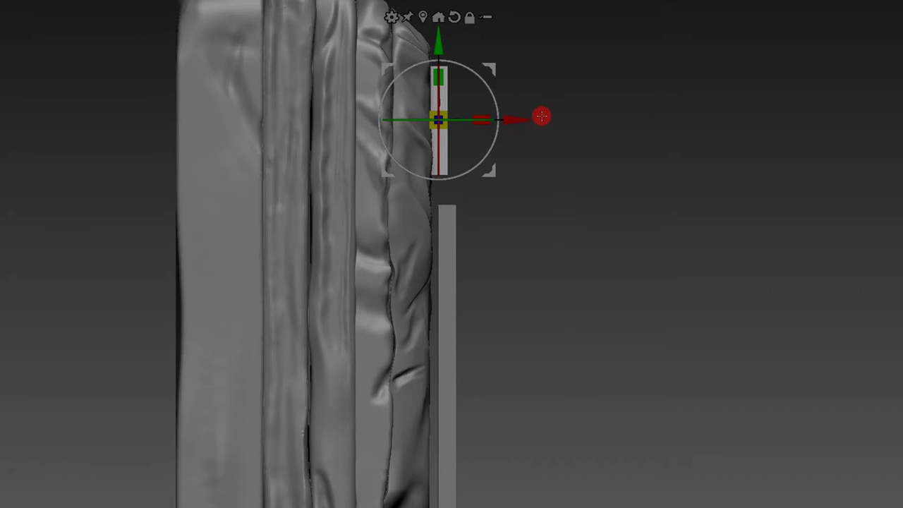
mouse_move(528, 119)
left_mouse_down()
mouse_move(512, 117)
mouse_move(530, 110)
mouse_move(507, 36)
left_mouse_up()
mouse_move(508, 36)
right_mouse_down()
mouse_move(672, 105)
mouse_move(669, 89)
mouse_move(735, 108)
right_mouse_up()
mouse_move(734, 153)
right_mouse_down()
mouse_move(718, 84)
mouse_move(770, 115)
mouse_move(873, 270)
mouse_move(833, 389)
mouse_move(816, 386)
mouse_move(754, 323)
right_mouse_up()
mouse_move(595, 208)
right_mouse_down()
mouse_move(609, 193)
mouse_move(739, 158)
mouse_move(801, 283)
mouse_move(786, 234)
mouse_move(779, 261)
right_mouse_up()
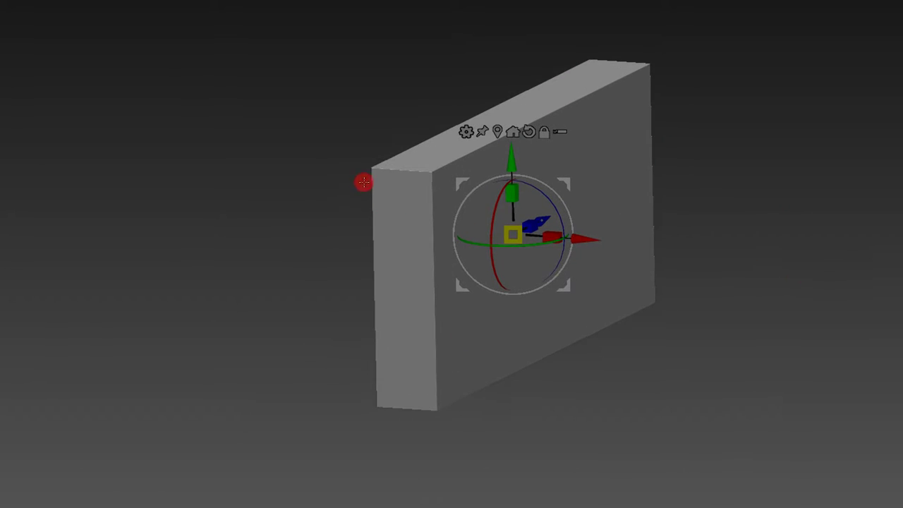
- Chamfer the plate's top and bottom edges with the Move brush
key("b")
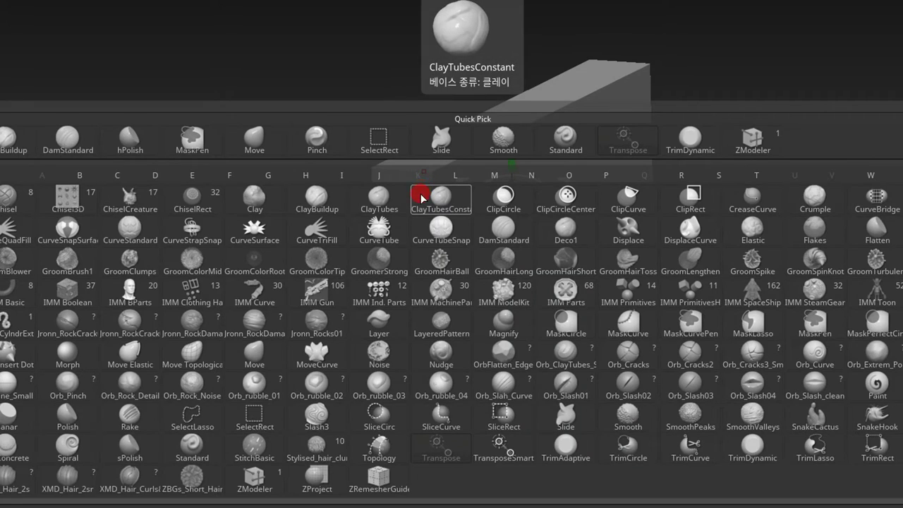
key("q")
key("b")
key("z")
key("m")
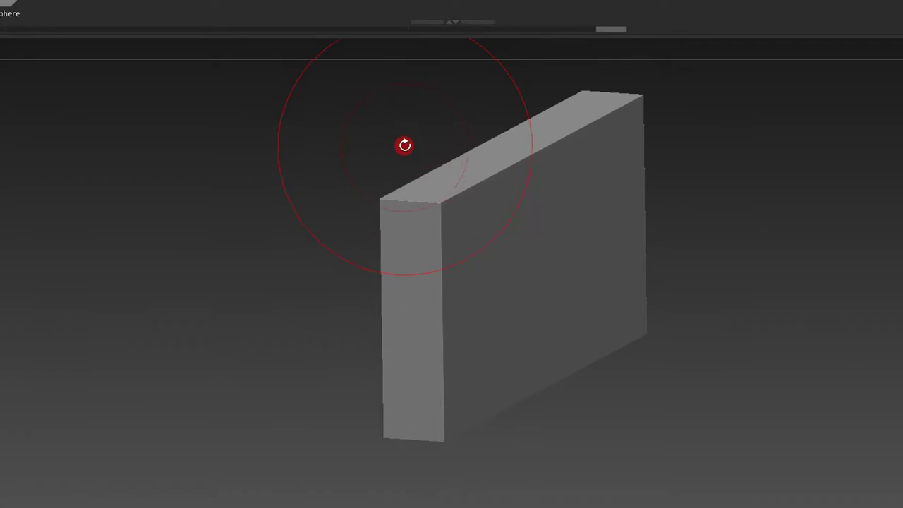
left_click_drag(439, 220, 428, 254)
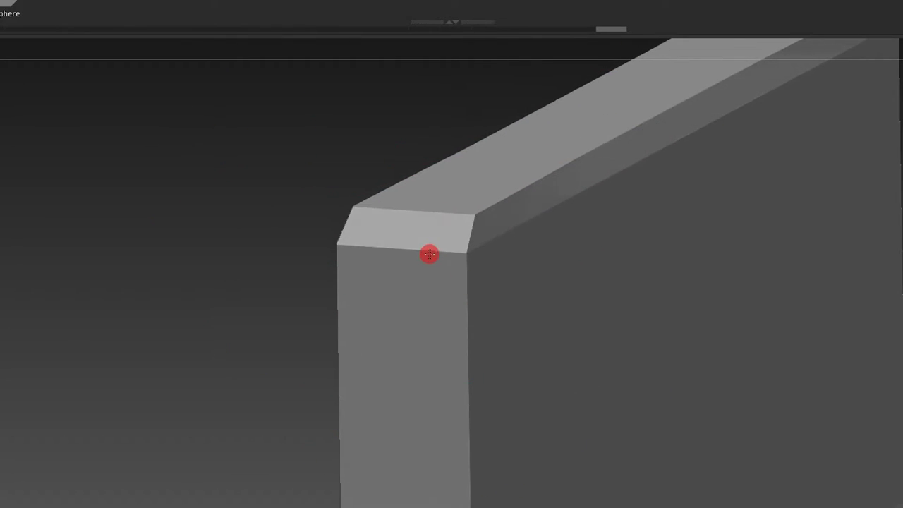
key("f")
left_click_drag(355, 204, 383, 195)
scroll(414, 209, "up", 2)
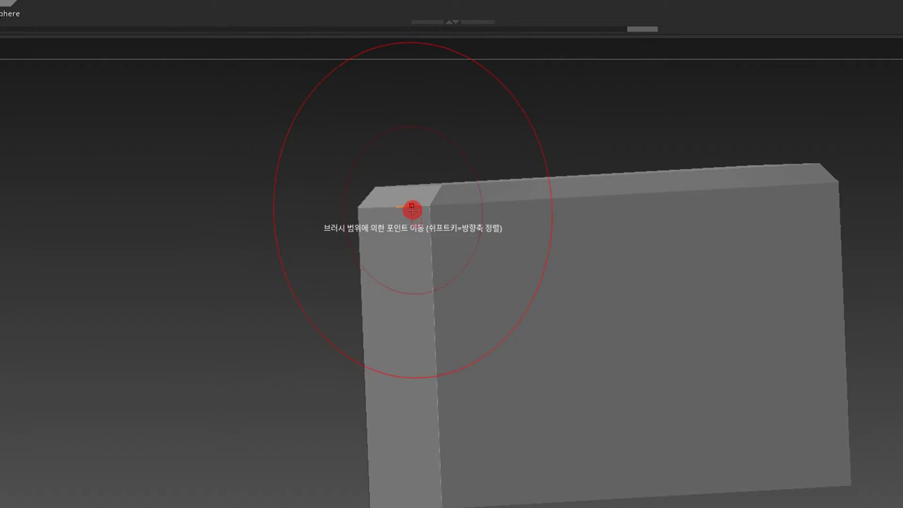
left_click_drag(346, 212, 318, 242)
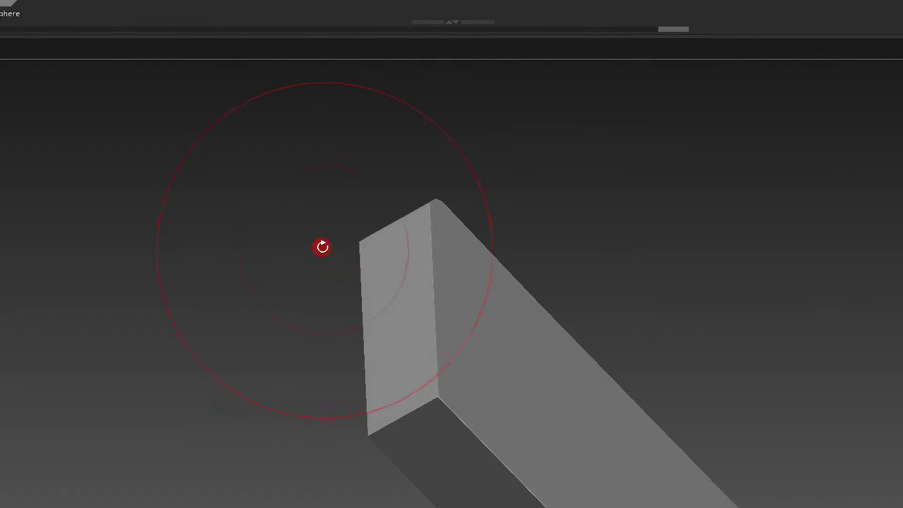
mouse_move(421, 409)
left_mouse_down()
mouse_move(441, 426)
mouse_move(444, 157)
mouse_move(466, 235)
mouse_move(470, 221)
mouse_move(452, 177)
mouse_move(442, 179)
left_mouse_up()
- Show Polyframe and subdivide the plate several levels so its edges round off
key("shift+f")
key("shift+f")
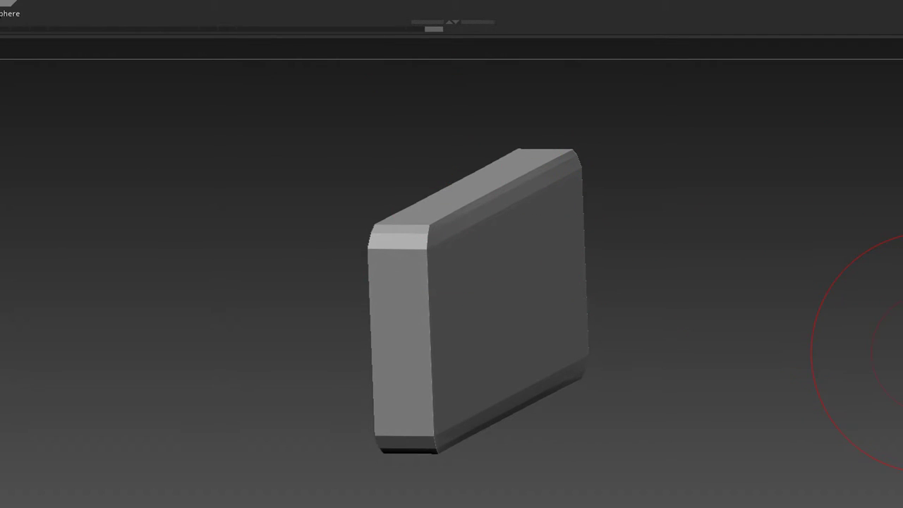
key("d")
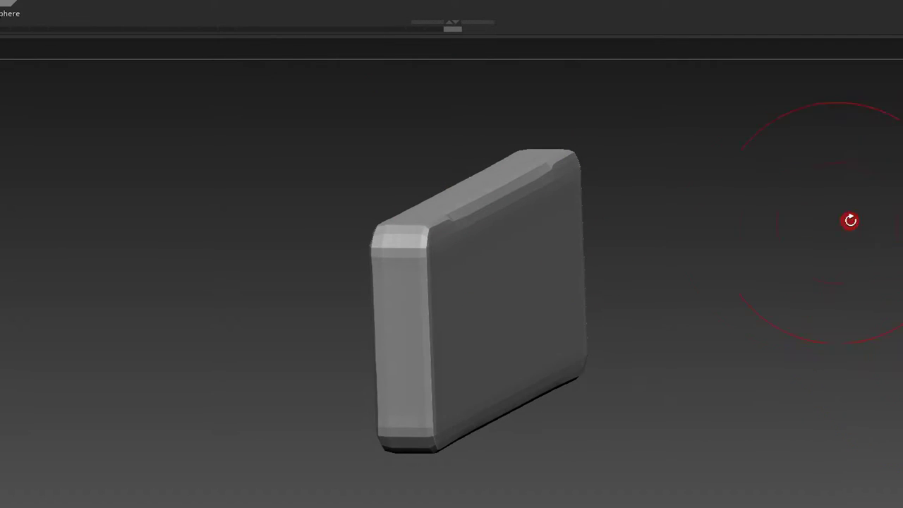
key("shift+d")
key("d")
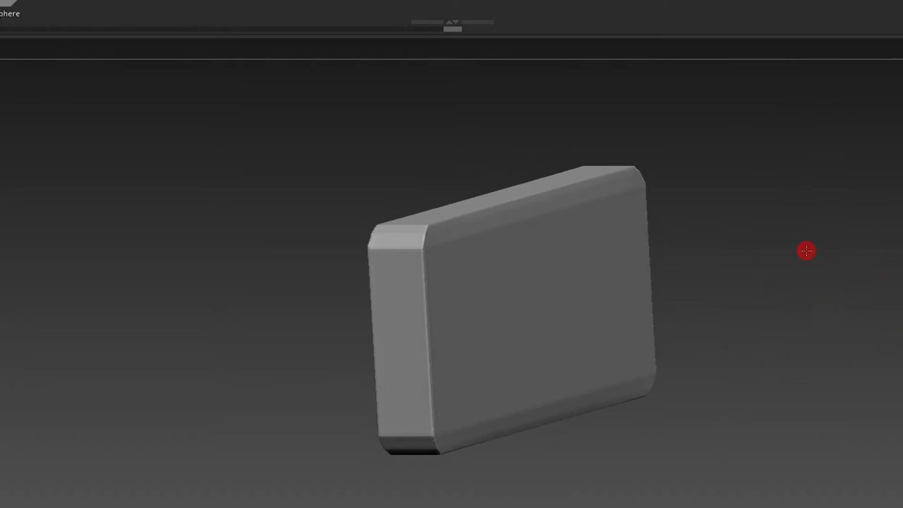
key("d")
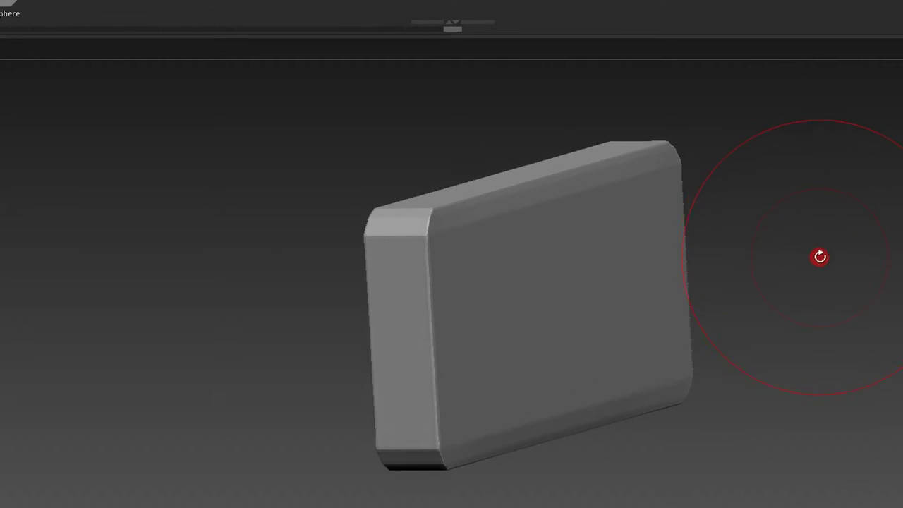
key("d")
key("s")
left_click_drag(804, 257, 682, 212)
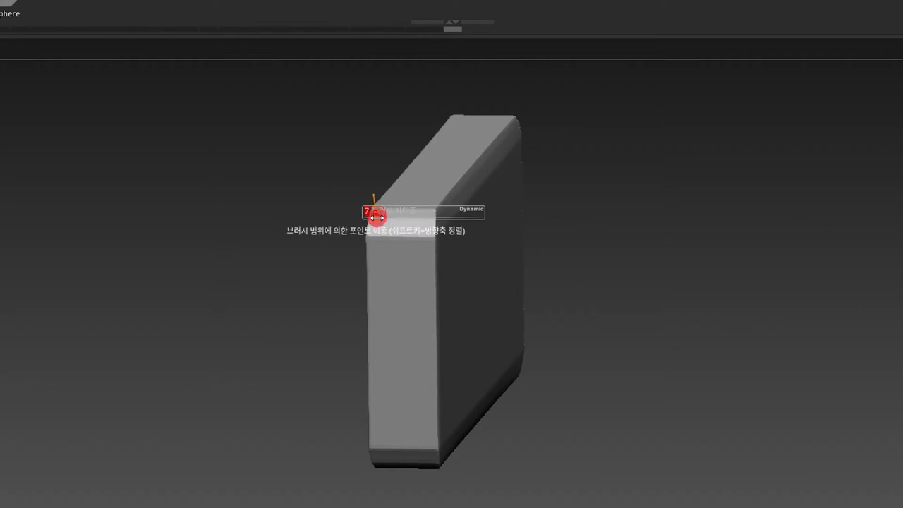
- With an S brush, dent and smooth the plate's top edge and carve a vertical groove down its end
left_click_drag(365, 204, 350, 188)
key("b")
key("s")
key("b")
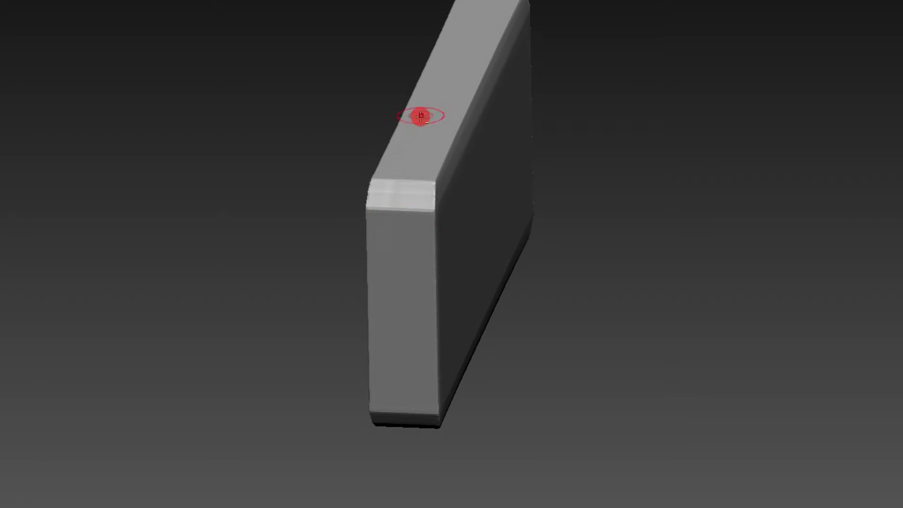
mouse_move(428, 127)
left_mouse_down()
mouse_move(409, 216)
mouse_move(386, 261)
mouse_move(415, 144)
left_mouse_up()
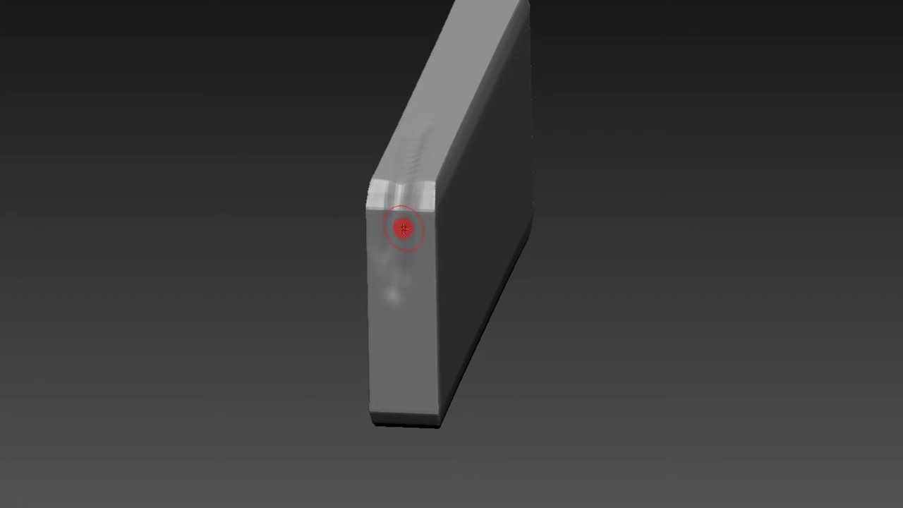
mouse_move(407, 215)
left_mouse_down("shift")
mouse_move(409, 165)
mouse_move(400, 255)
left_mouse_up("shift")
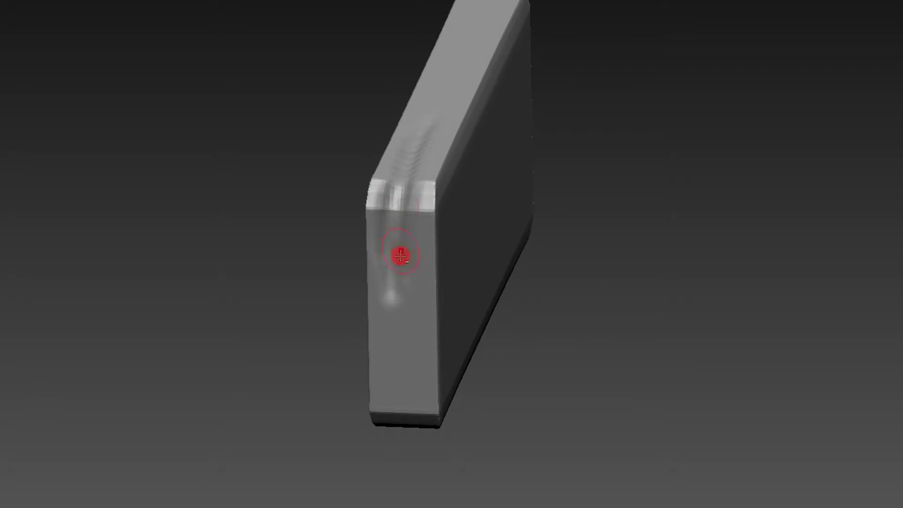
left_click_drag(384, 194, 383, 337)
- Carve a groove along the top edge and add streaky marks with a much larger brush
mouse_move(661, 194)
left_mouse_down()
mouse_move(580, 129)
mouse_move(597, 60)
mouse_move(729, 139)
mouse_move(734, 193)
mouse_move(632, 203)
left_mouse_up()
key("s")
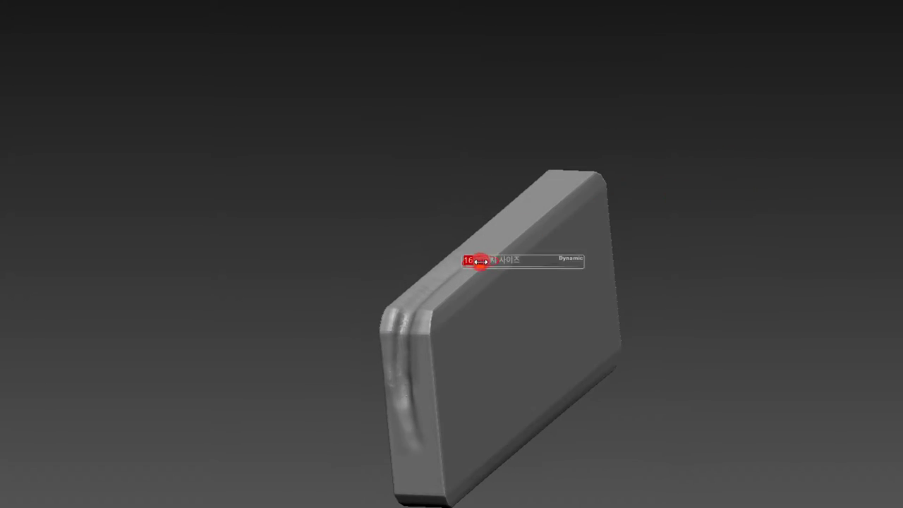
right_click_drag(462, 287, 595, 180)
key("s")
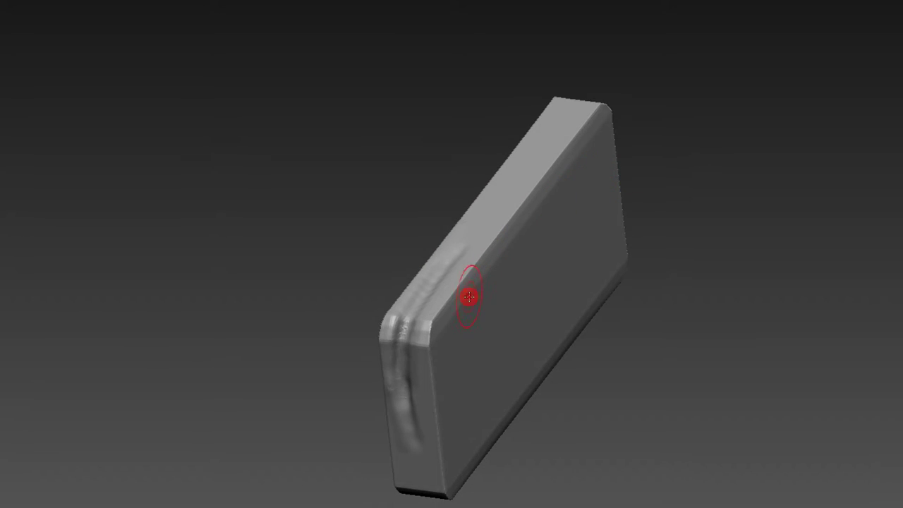
left_click_drag(442, 308, 538, 179)
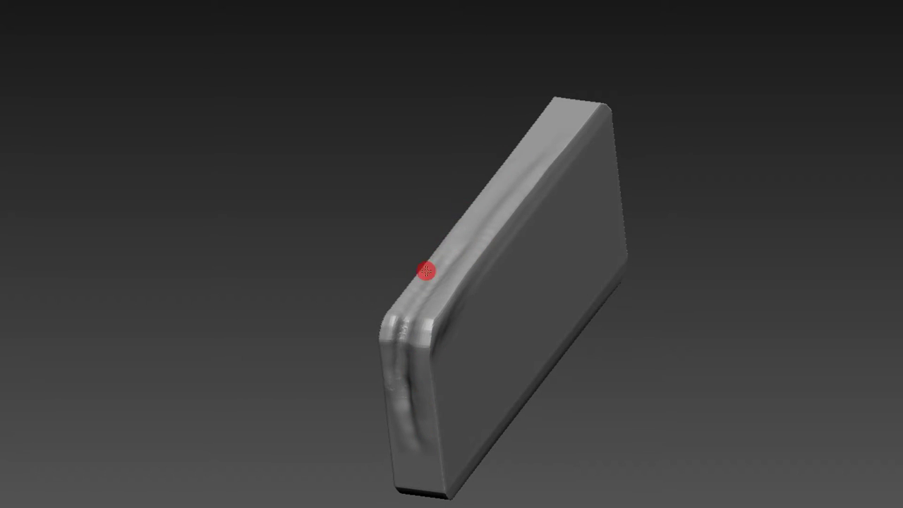
key("s")
left_click_drag(542, 135, 571, 93)
mouse_move(544, 144)
left_mouse_down()
mouse_move(685, 40)
mouse_move(662, 62)
left_mouse_up()
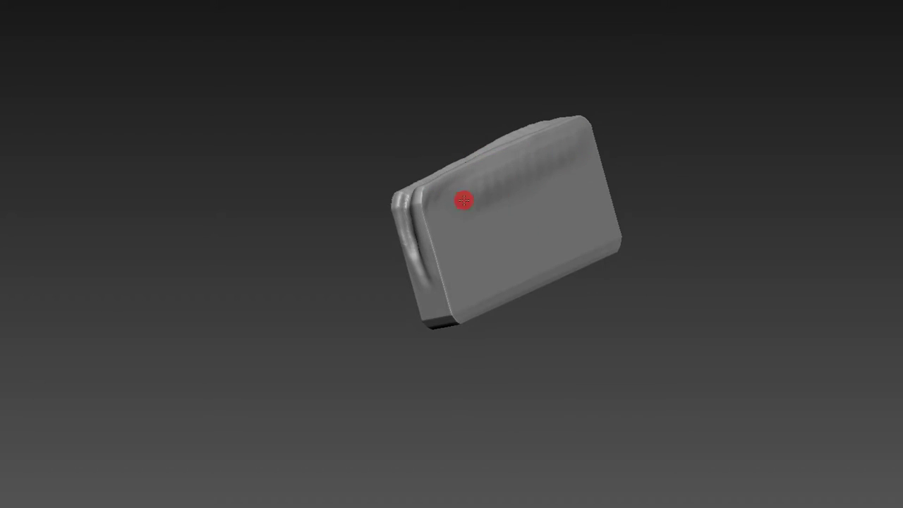
- Refine the fold near the pocket's top-left edge and inspect it from several angles
left_click_drag(441, 212, 439, 199)
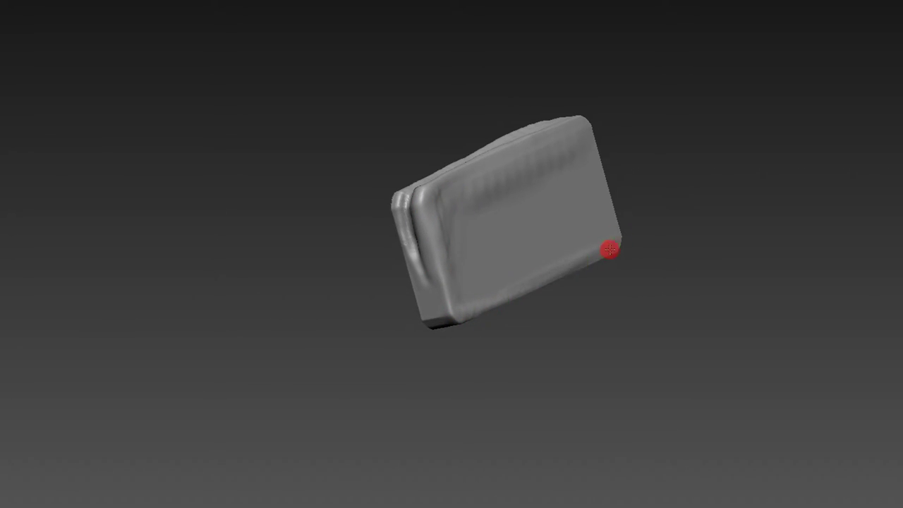
left_click_drag(704, 256, 692, 167)
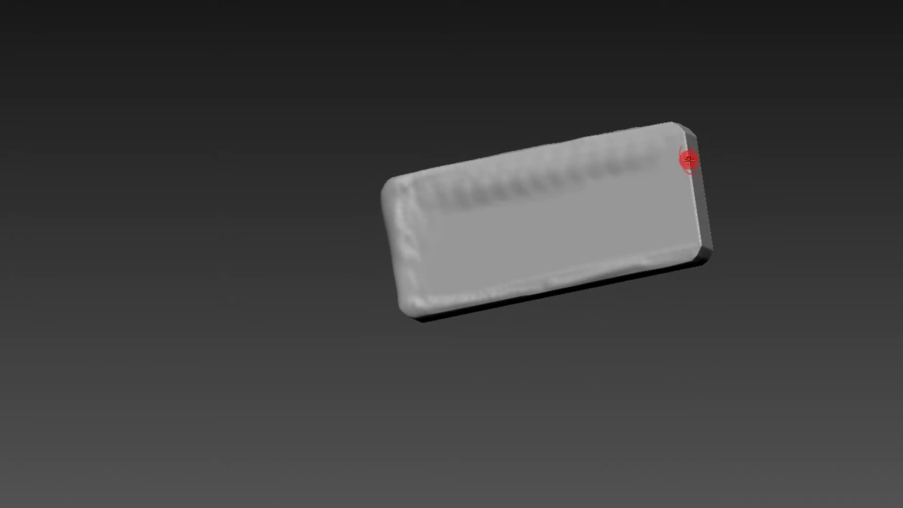
mouse_move(696, 238)
left_mouse_down()
mouse_move(691, 141)
mouse_move(754, 196)
mouse_move(679, 207)
mouse_move(767, 131)
mouse_move(744, 137)
mouse_move(753, 123)
mouse_move(783, 137)
left_mouse_up()
mouse_move(753, 77)
left_mouse_down()
mouse_move(746, 55)
mouse_move(459, 146)
left_mouse_up()
key("b")
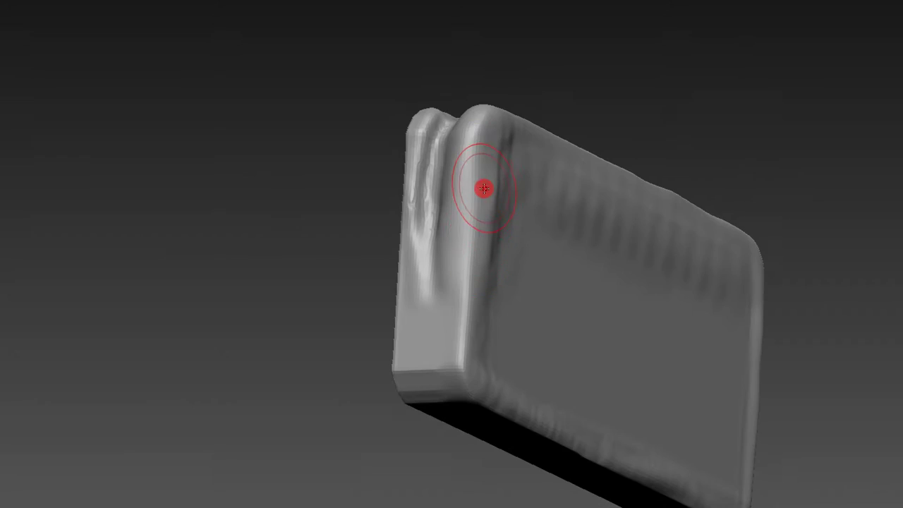
- Shrink the brush and deepen the crease along the pocket's side ridge, checking it side-on
key("s")
left_click_drag(485, 189, 464, 177)
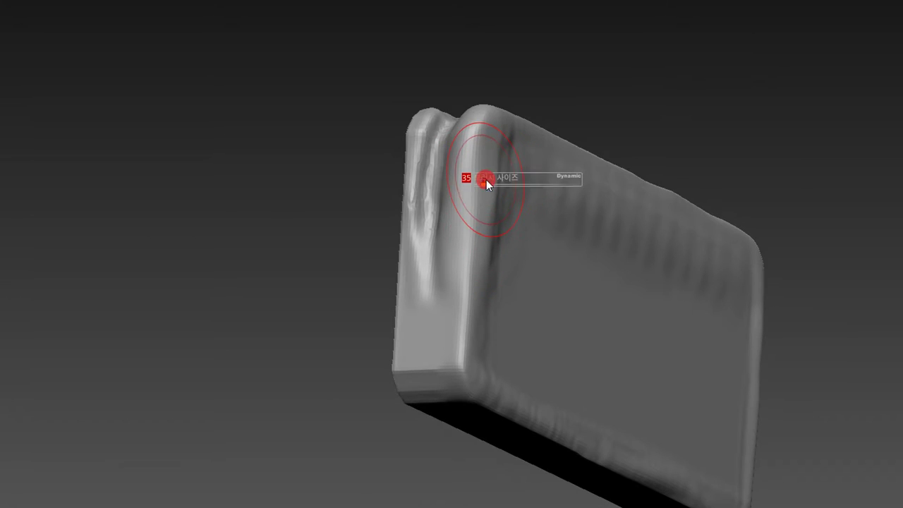
left_click_drag(481, 258, 478, 260)
mouse_move(469, 139)
left_mouse_down()
mouse_move(452, 246)
mouse_move(476, 166)
left_mouse_up()
left_click(476, 143)
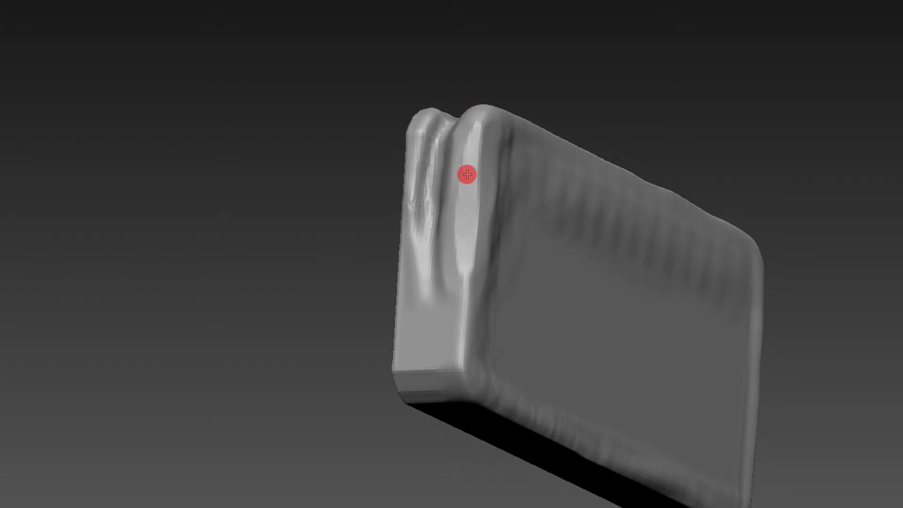
mouse_move(492, 148)
left_mouse_down()
mouse_move(553, 71)
mouse_move(639, 139)
mouse_move(622, 125)
mouse_move(615, 74)
left_mouse_up()
left_click_drag(504, 188, 501, 139)
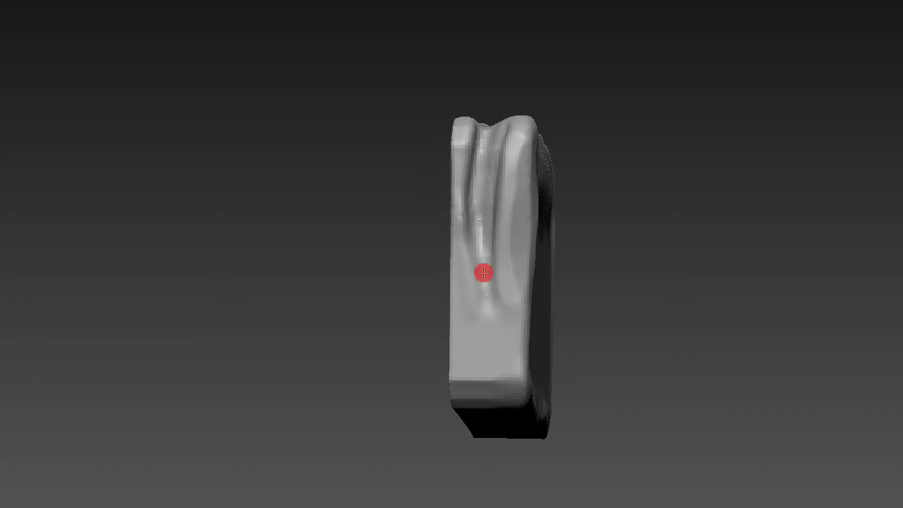
mouse_move(472, 265)
left_mouse_down()
mouse_move(647, 93)
mouse_move(477, 300)
mouse_move(589, 100)
mouse_move(580, 63)
mouse_move(483, 294)
left_mouse_up()
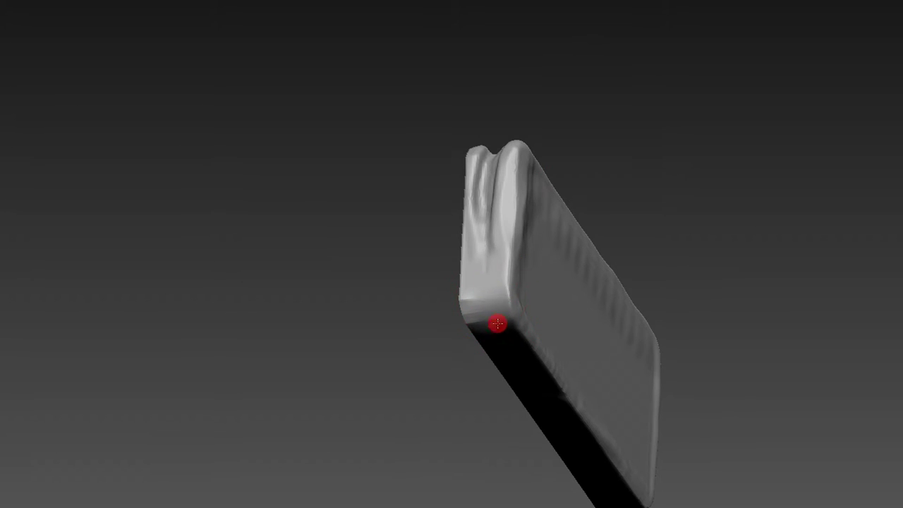
mouse_move(428, 288)
left_mouse_down()
mouse_move(473, 303)
mouse_move(513, 292)
left_mouse_up()
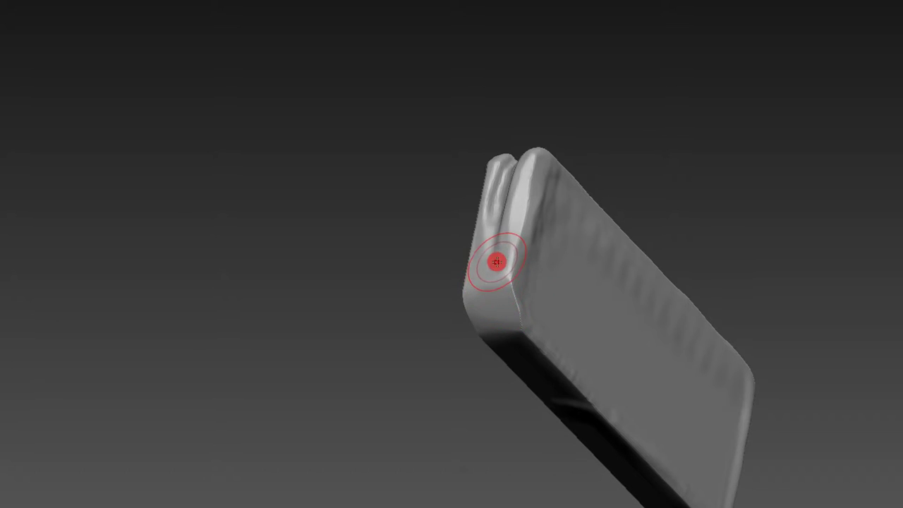
mouse_move(706, 75)
left_mouse_down()
mouse_move(718, 99)
mouse_move(609, 202)
left_mouse_up()
key("b")
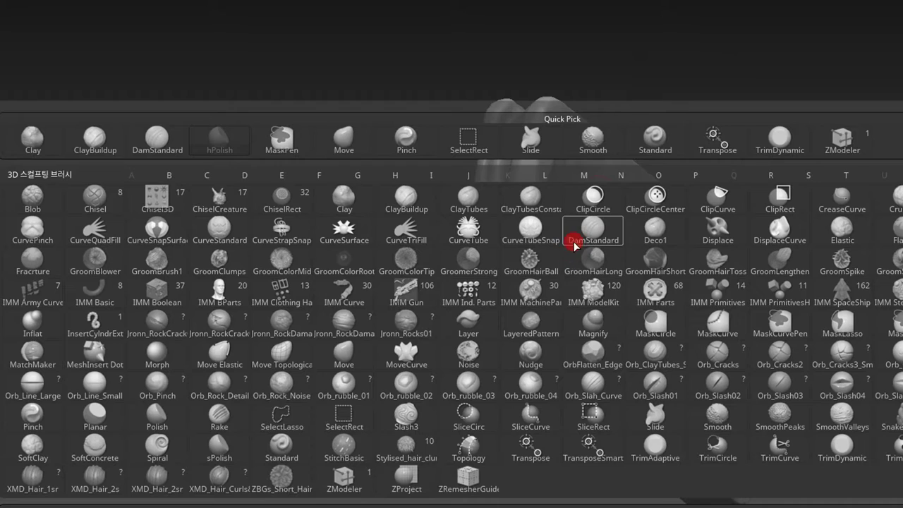
- Switch to the DamStandard brush, reduce its size, and bring the pocket's face into view
left_click(586, 240)
mouse_move(635, 141)
left_mouse_down()
mouse_move(652, 115)
mouse_move(609, 206)
left_mouse_up()
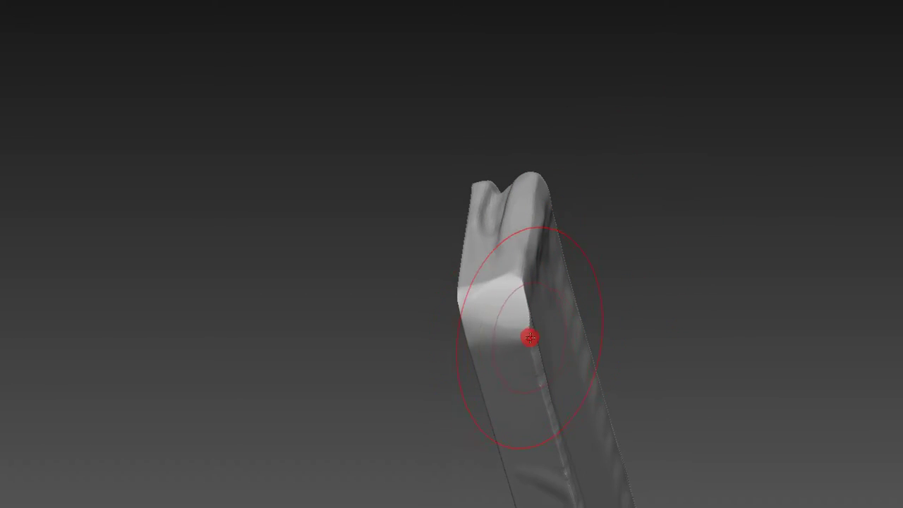
mouse_move(611, 202)
left_mouse_down()
mouse_move(663, 98)
mouse_move(657, 101)
left_mouse_up()
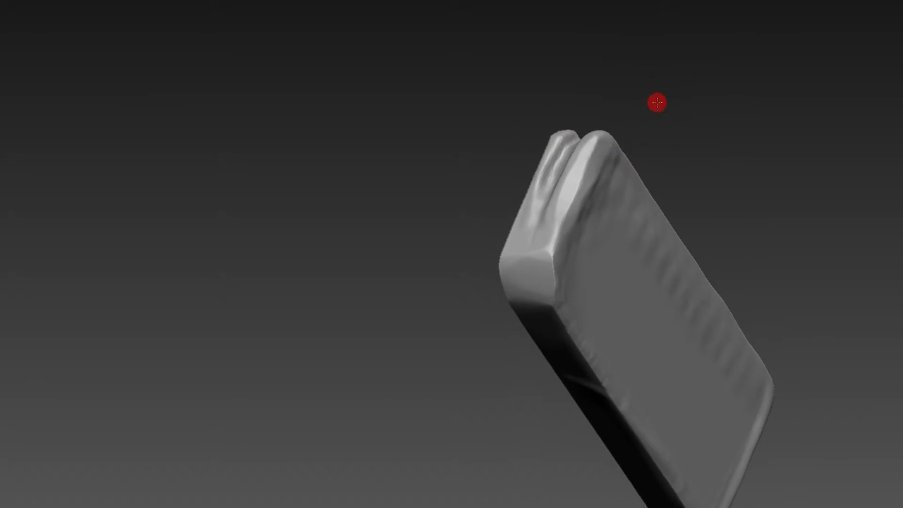
scroll(539, 297, "up", 3)
scroll(524, 315, "up", 3)
key("s")
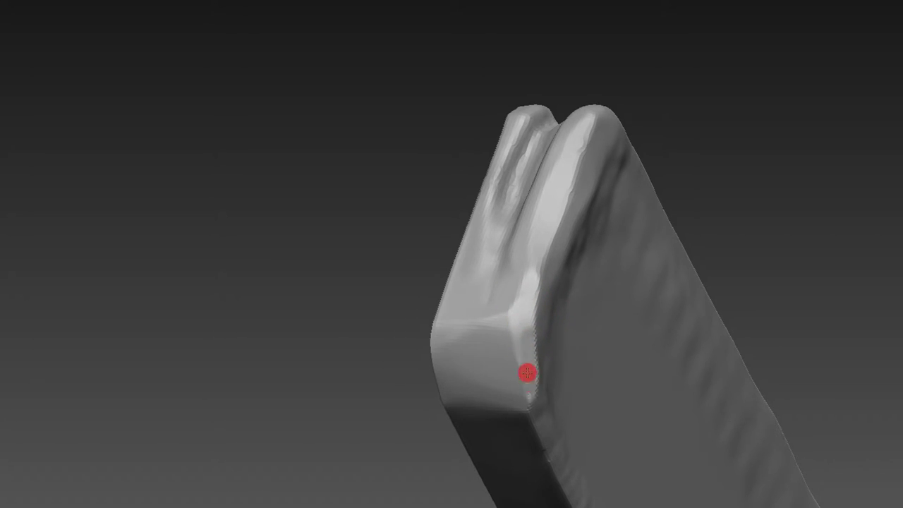
key("b")
mouse_move(529, 402)
middle_mouse_down()
mouse_move(621, 133)
mouse_move(638, 139)
mouse_move(621, 165)
mouse_move(639, 125)
middle_mouse_up()
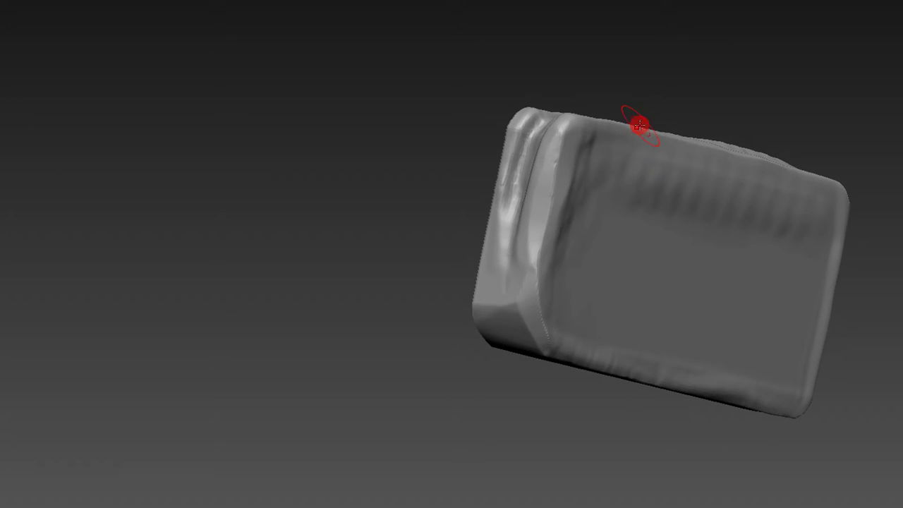
middle_click_drag(650, 94, 657, 125)
mouse_move(652, 65)
middle_mouse_down()
mouse_move(623, 137)
mouse_move(639, 94)
mouse_move(652, 198)
mouse_move(727, 182)
mouse_move(794, 38)
mouse_move(755, 141)
mouse_move(691, 175)
mouse_move(621, 145)
mouse_move(583, 261)
middle_mouse_up()
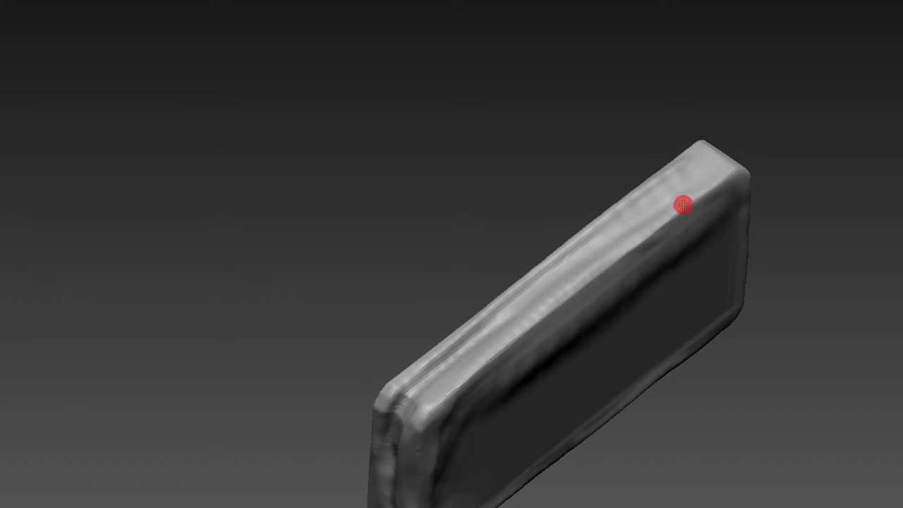
middle_click_drag(713, 117, 607, 217)
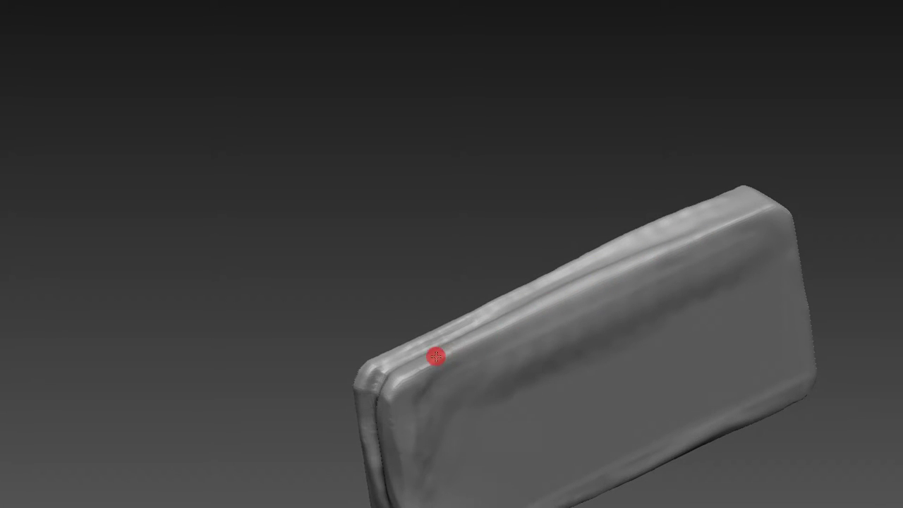
mouse_move(411, 355)
middle_mouse_down()
mouse_move(531, 33)
mouse_move(583, 145)
mouse_move(575, 91)
middle_mouse_up()
scroll(488, 303, "up", 5)
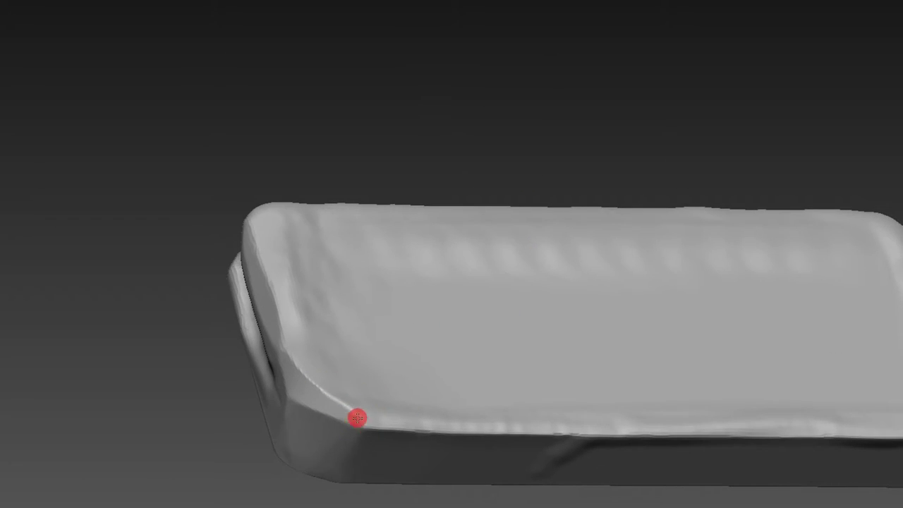
scroll(388, 359, "down", 5)
middle_click_drag(529, 191, 432, 355)
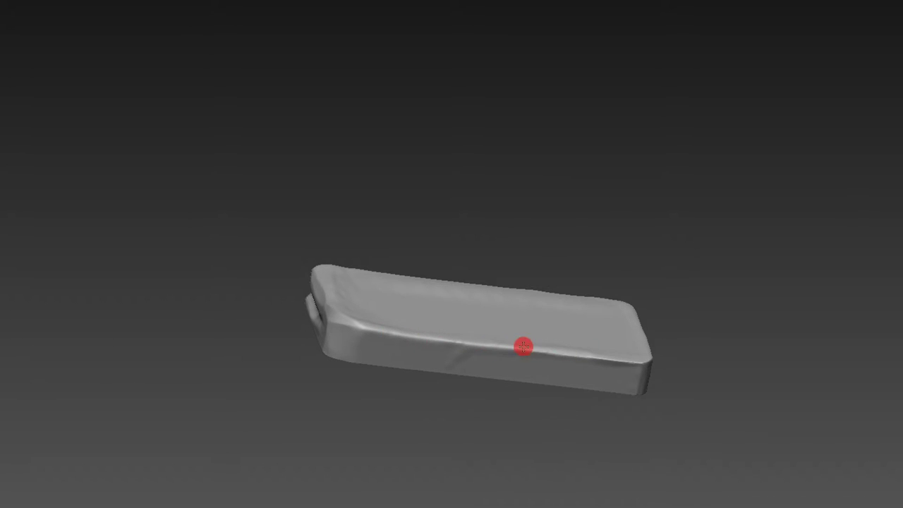
mouse_move(635, 361)
middle_mouse_down()
mouse_move(643, 366)
mouse_move(710, 292)
mouse_move(692, 216)
mouse_move(694, 133)
middle_mouse_up()
- Cut sharp seam lines along the pocket's top edge and down its left corner
key("b")
key("Escape")
mouse_move(629, 94)
middle_mouse_down()
mouse_move(619, 165)
mouse_move(413, 202)
middle_mouse_up()
mouse_move(516, 287)
middle_mouse_down()
mouse_move(543, 169)
mouse_move(520, 297)
middle_mouse_up()
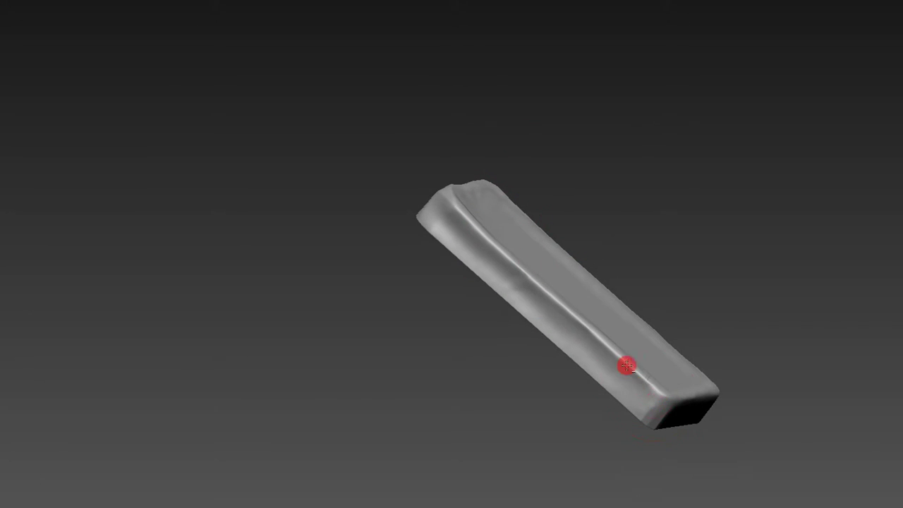
mouse_move(666, 304)
middle_mouse_down()
mouse_move(668, 199)
mouse_move(578, 226)
middle_mouse_up()
mouse_move(405, 280)
left_mouse_down()
mouse_move(374, 288)
mouse_move(485, 335)
left_mouse_up()
middle_click_drag(668, 429, 598, 411, "alt")
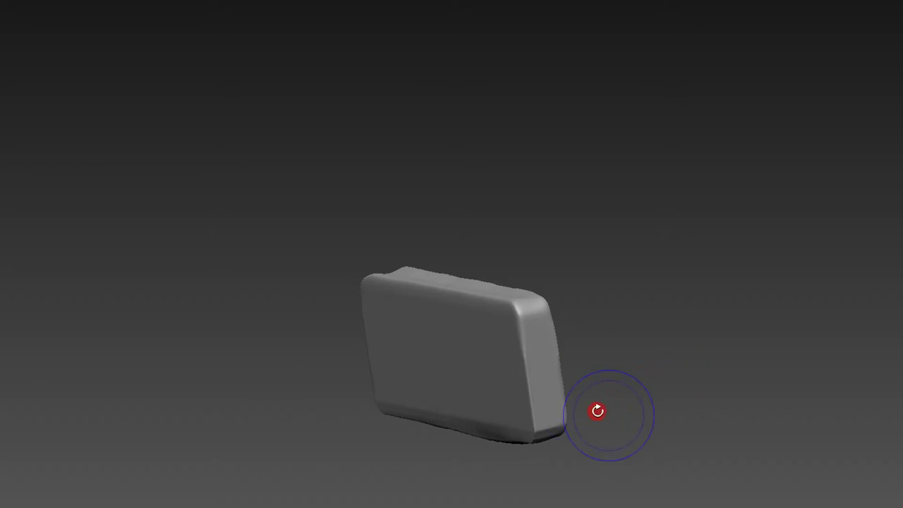
middle_click_drag(519, 334, 667, 266, "alt")
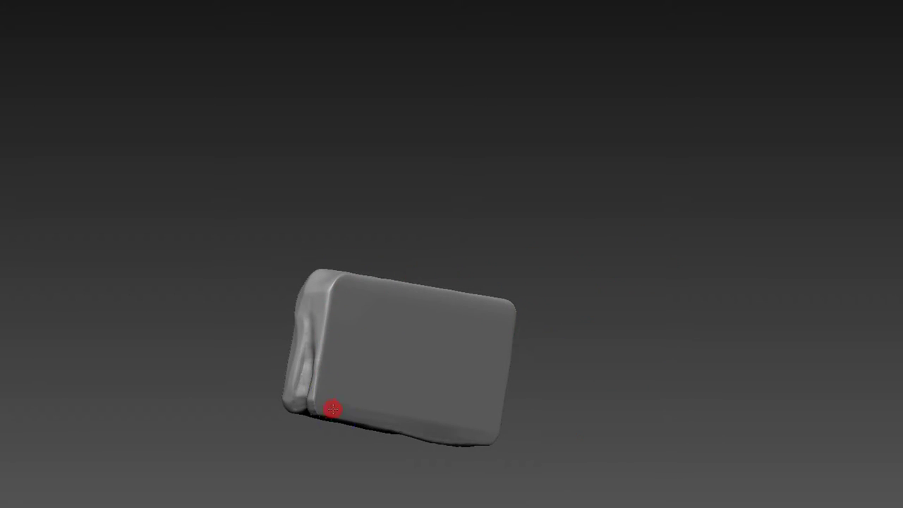
left_click_drag(343, 323, 329, 296)
mouse_move(323, 372)
middle_mouse_down("alt")
mouse_move(442, 361)
mouse_move(508, 216)
mouse_move(496, 306)
mouse_move(446, 254)
middle_mouse_up("alt")
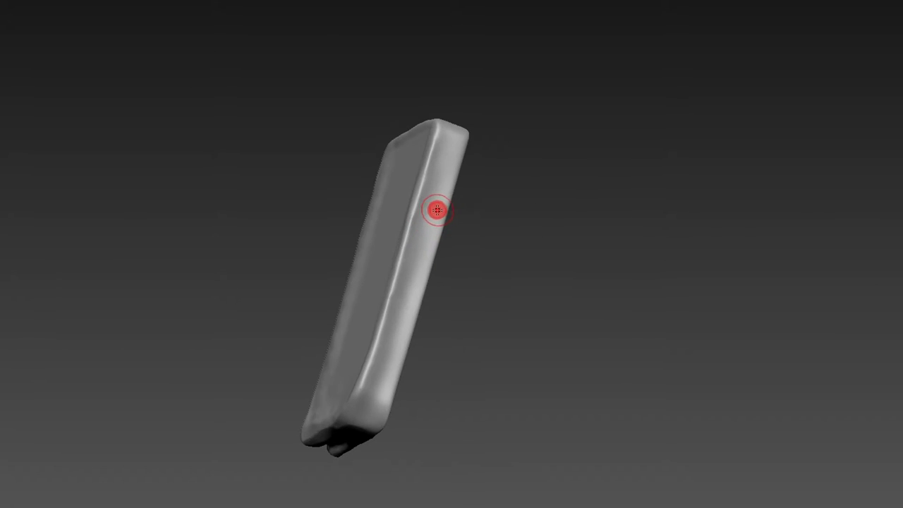
mouse_move(383, 345)
middle_mouse_down("alt")
mouse_move(470, 276)
mouse_move(408, 236)
middle_mouse_up("alt")
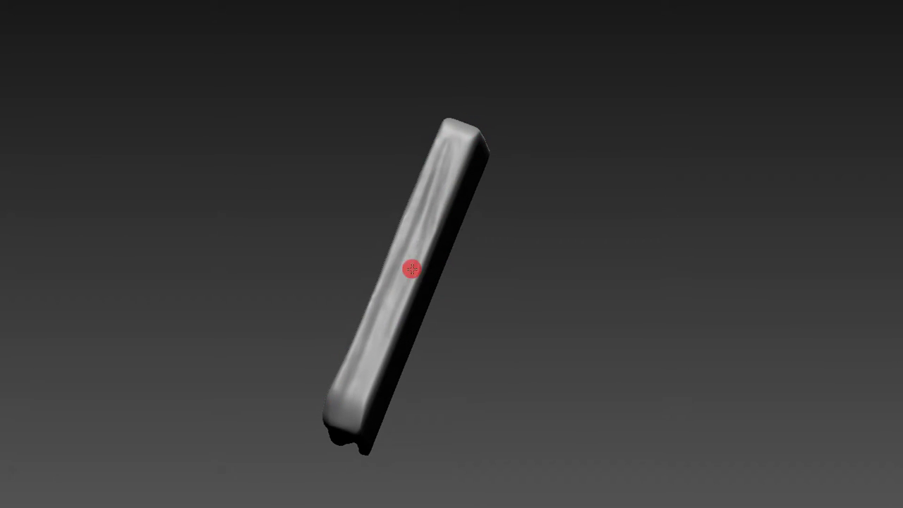
mouse_move(355, 415)
middle_mouse_down("alt")
mouse_move(478, 266)
mouse_move(442, 338)
middle_mouse_up("alt")
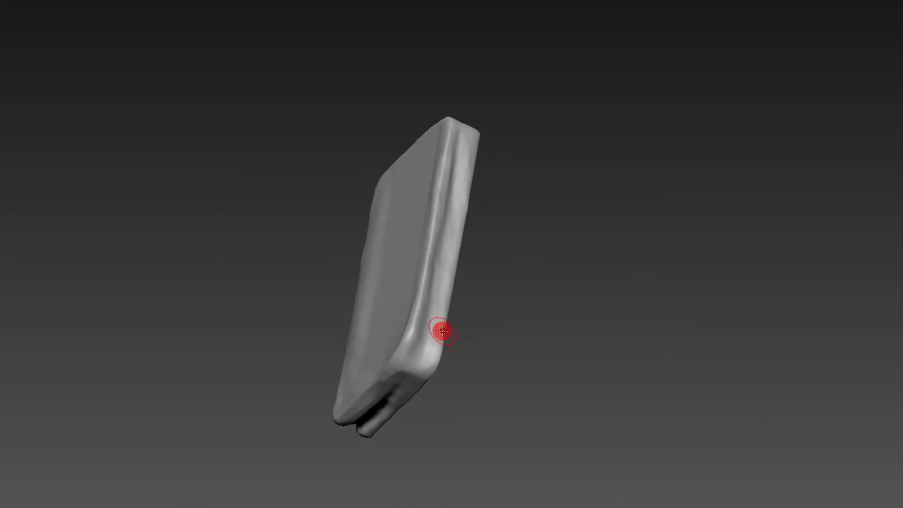
mouse_move(420, 385)
middle_mouse_down("alt")
mouse_move(527, 252)
mouse_move(585, 52)
mouse_move(557, 137)
mouse_move(577, 104)
mouse_move(621, 77)
mouse_move(698, 91)
mouse_move(681, 176)
mouse_move(698, 119)
mouse_move(694, 176)
mouse_move(681, 151)
mouse_move(781, 154)
mouse_move(680, 87)
mouse_move(383, 195)
middle_mouse_up("alt")
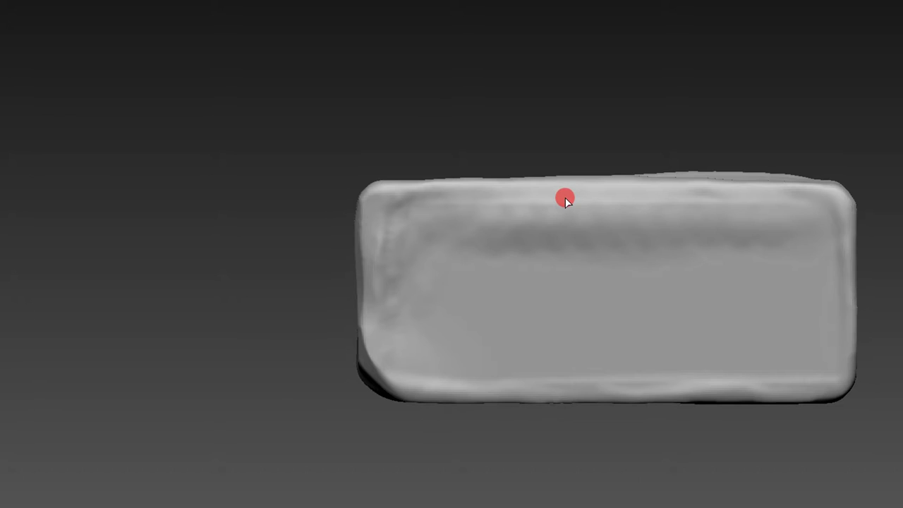
- Enable Lazy Mouse with LazyStep 0.277 and draw seam strokes down the pocket's left edge
mouse_move(593, 91)
left_mouse_down()
mouse_move(615, 101)
mouse_move(612, 80)
mouse_move(583, 79)
left_mouse_up()
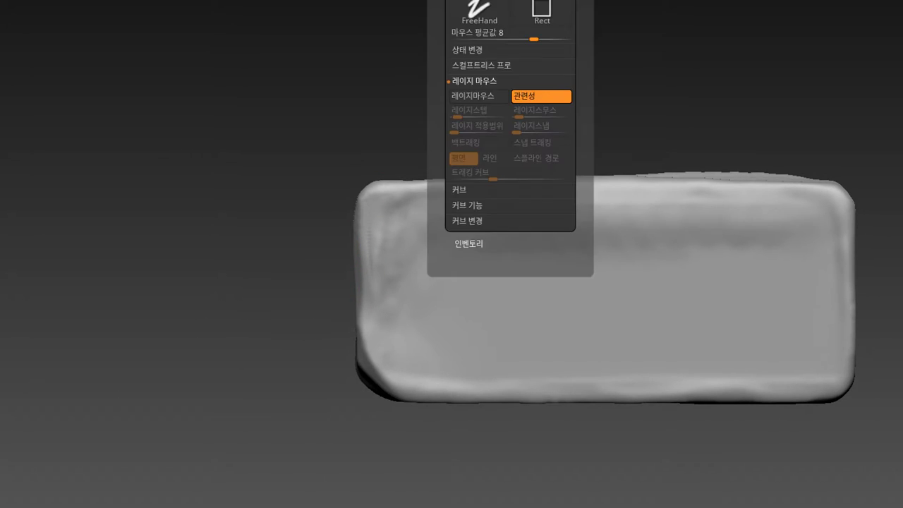
left_click(485, 100)
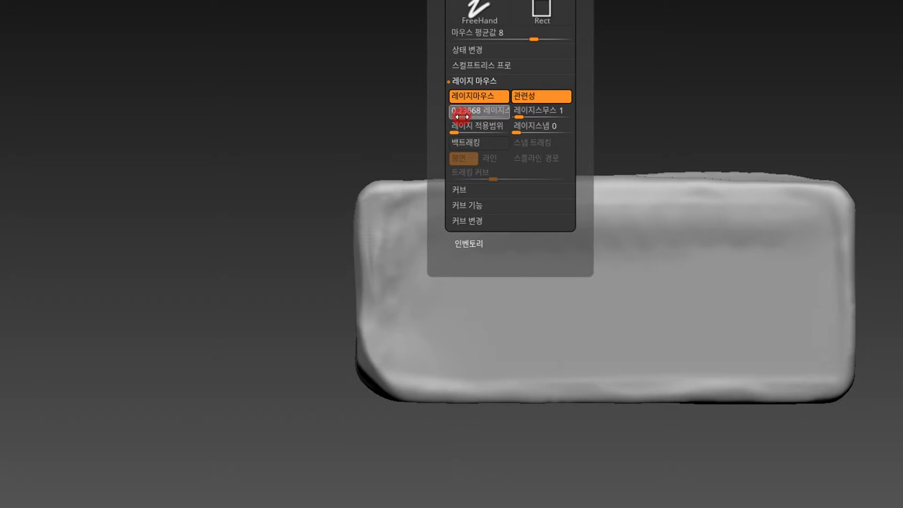
left_click(463, 132)
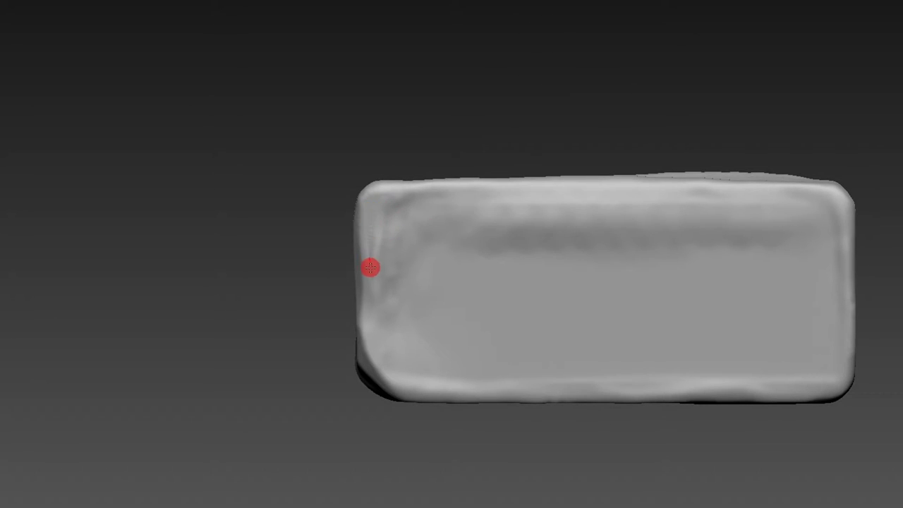
left_click_drag(374, 223, 480, 48)
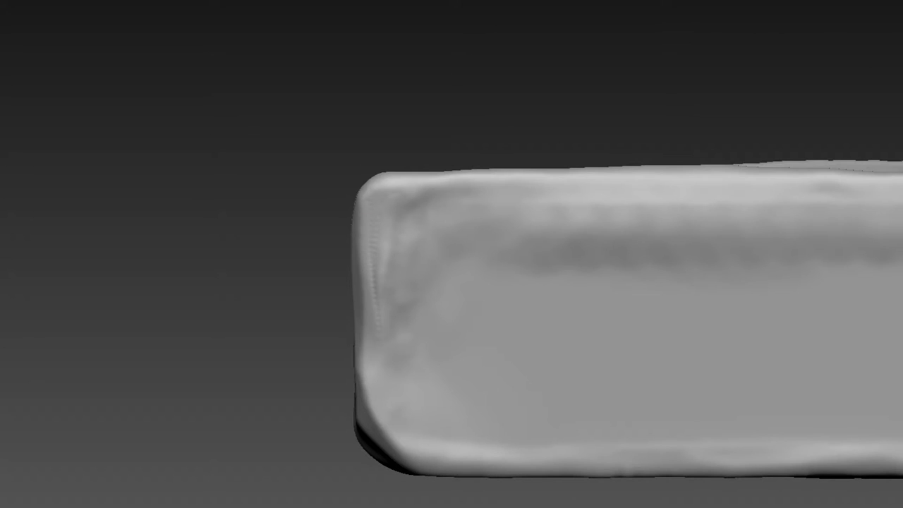
mouse_move(424, 214)
left_mouse_down()
mouse_move(374, 204)
mouse_move(376, 289)
left_mouse_up()
left_click_drag(379, 210, 377, 307)
left_click_drag(373, 205, 376, 317)
left_click_drag(377, 214, 376, 360)
- Set LazySmooth to 7 and redraw the stitch line down the left edge
mouse_move(388, 154)
left_mouse_down()
mouse_move(458, 113)
mouse_move(444, 141)
mouse_move(434, 140)
left_mouse_up()
key("space")
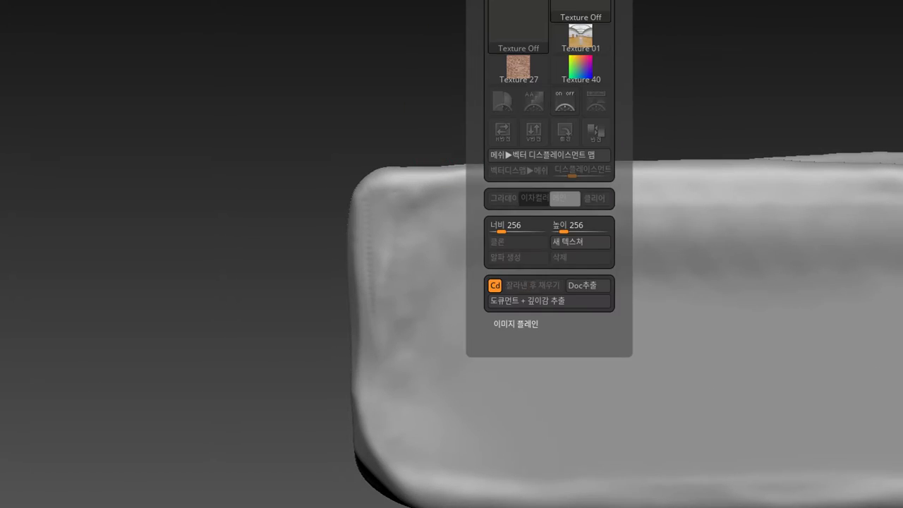
scroll(508, 141, "down", 5)
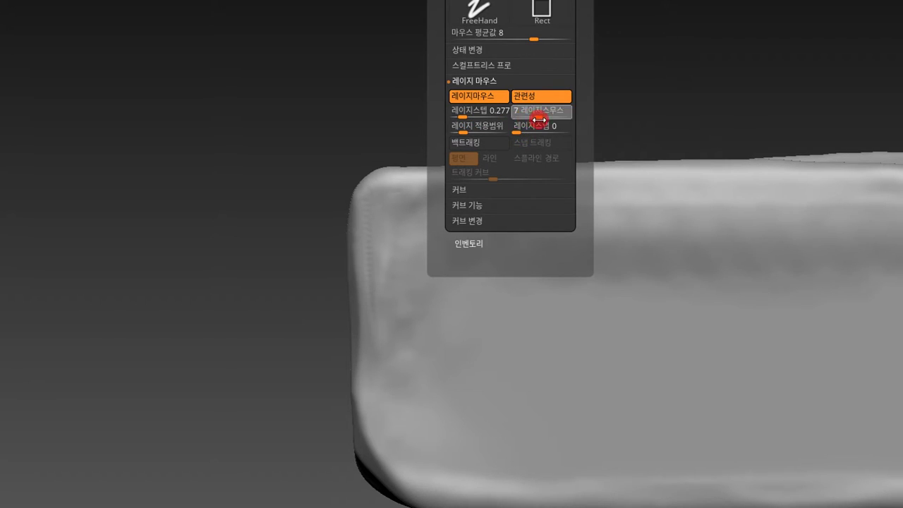
left_click_drag(374, 208, 377, 371)
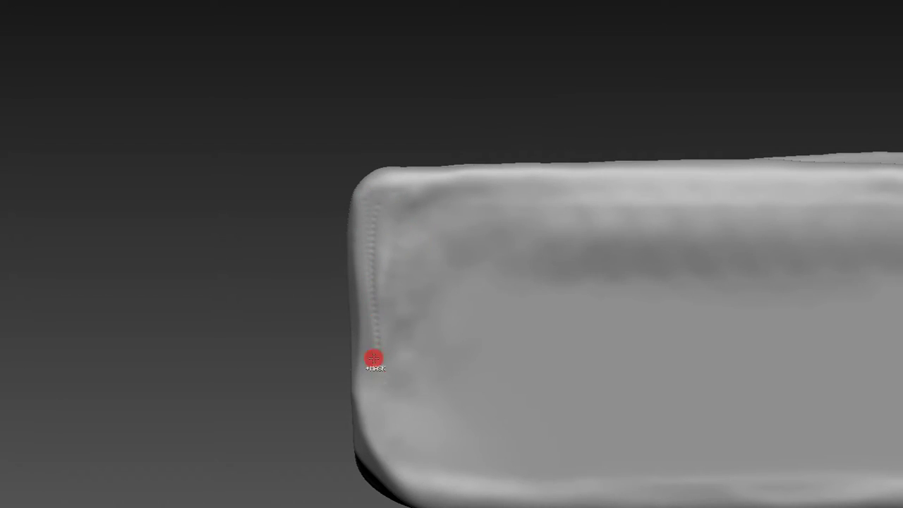
- Frame the block and stroke stitches down its left edge, smoothing away a rough ridge
key("f")
mouse_move(434, 106)
left_mouse_down()
mouse_move(468, 85)
mouse_move(257, 128)
left_mouse_up()
key("space")
left_click_drag(360, 123, 386, 254, "alt")
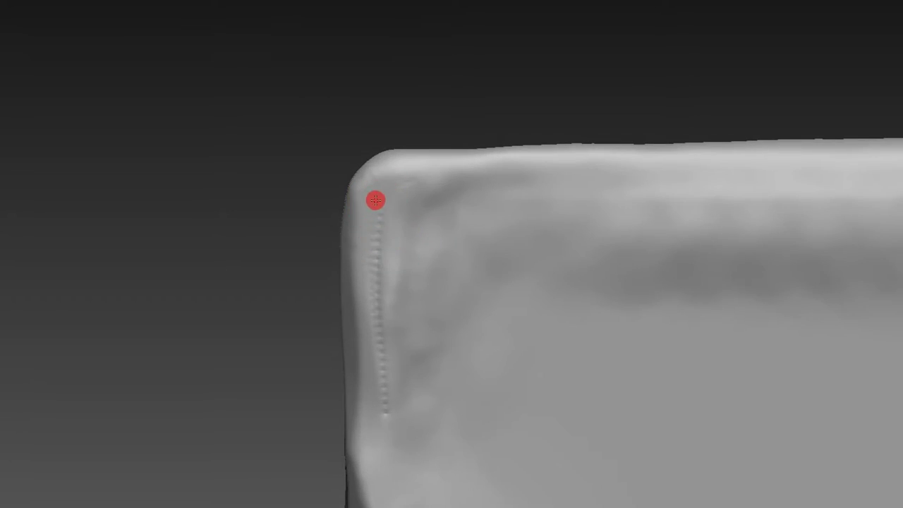
left_click_drag(343, 334, 400, 152, "alt")
left_click_drag(356, 289, 365, 373)
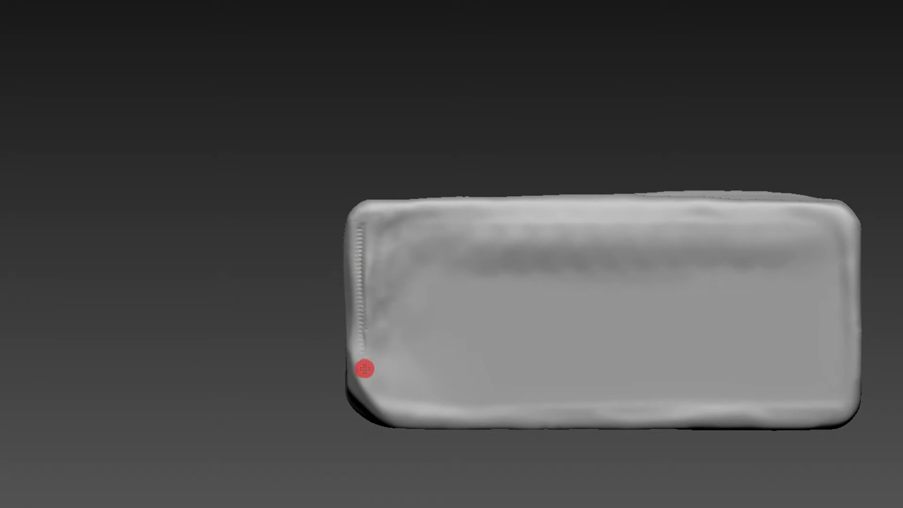
mouse_move(363, 359)
left_mouse_down()
mouse_move(362, 228)
mouse_move(363, 357)
left_mouse_up()
mouse_move(358, 293)
left_mouse_down()
mouse_move(365, 226)
mouse_move(363, 335)
mouse_move(345, 220)
mouse_move(353, 254)
mouse_move(369, 222)
left_mouse_up()
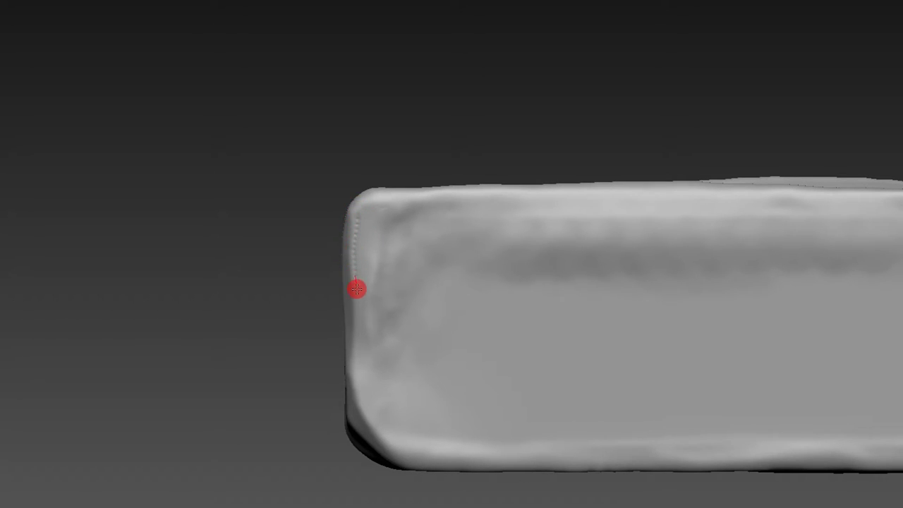
mouse_move(361, 330)
left_mouse_down()
mouse_move(361, 377)
mouse_move(362, 239)
left_mouse_up()
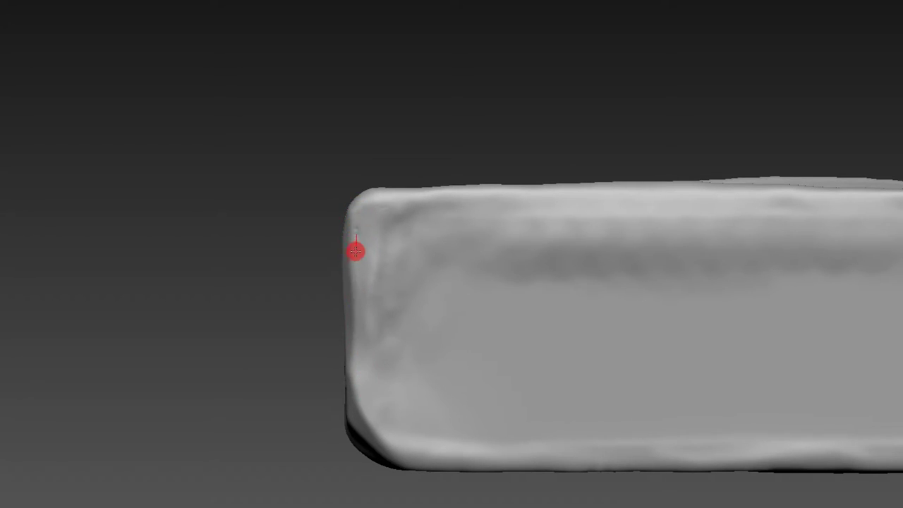
- Redraw and extend the stitch row from the top-left corner to the bottom of the edge
left_click_drag(359, 320, 357, 363)
left_click(377, 376)
left_click_drag(355, 220, 362, 329)
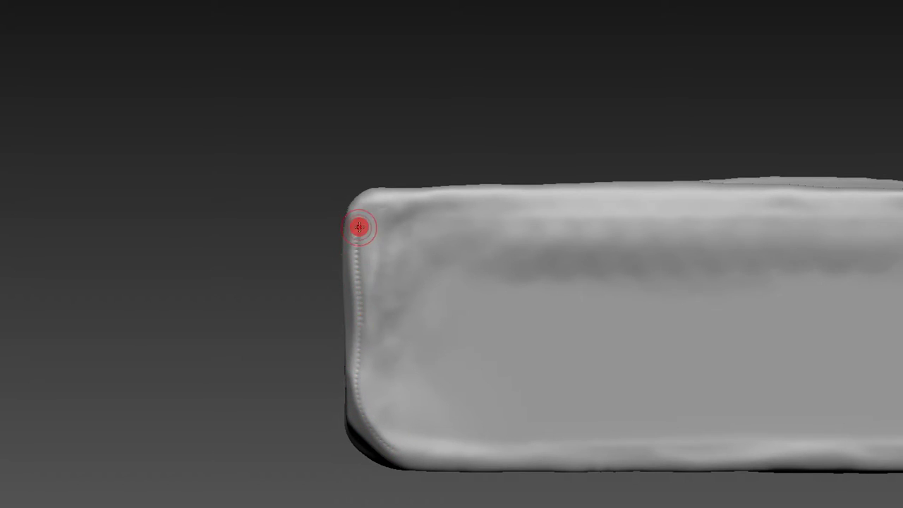
left_click_drag(358, 234, 358, 264)
left_click_drag(361, 356, 356, 395)
left_click_drag(387, 451, 332, 301)
mouse_move(346, 219)
left_mouse_down()
mouse_move(361, 222)
mouse_move(373, 202)
left_mouse_up()
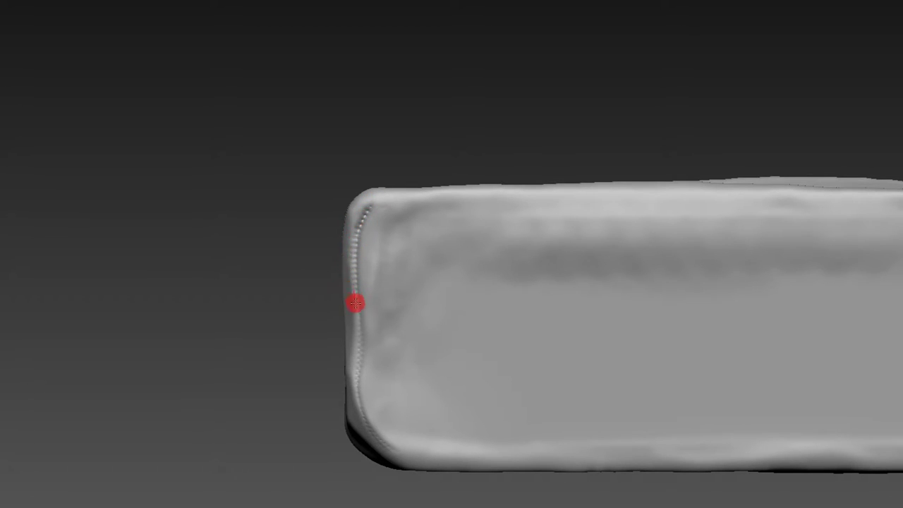
left_click_drag(356, 306, 360, 405)
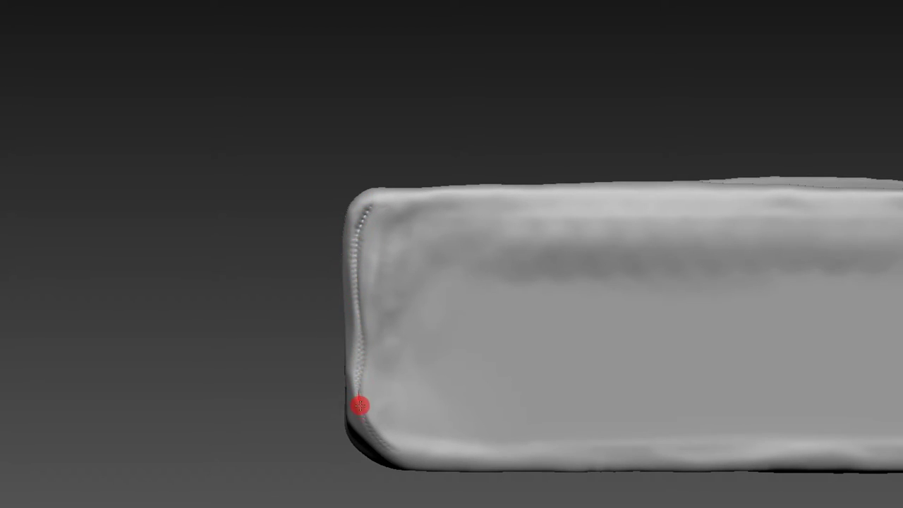
mouse_move(377, 450)
left_mouse_down("shift")
mouse_move(348, 275)
mouse_move(366, 415)
mouse_move(382, 442)
left_mouse_up("shift")
left_click_drag(358, 397, 360, 227)
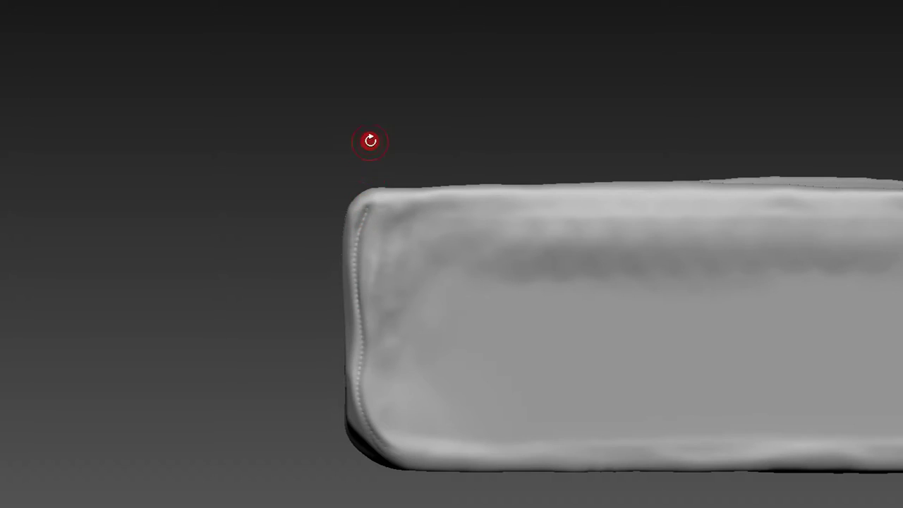
- Switch to a different sculpting brush (B-P-I) and deepen the seam along the left edge
left_click_drag(369, 144, 366, 204)
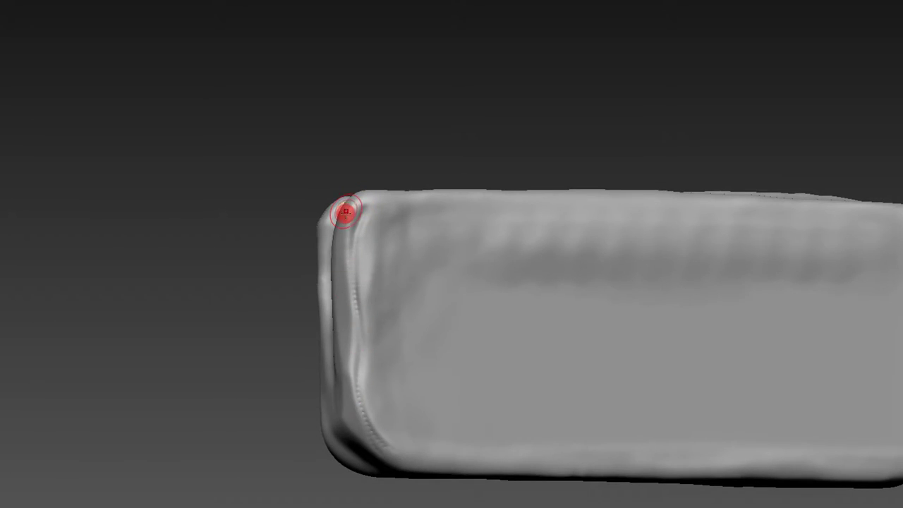
key("b")
key("p")
key("i")
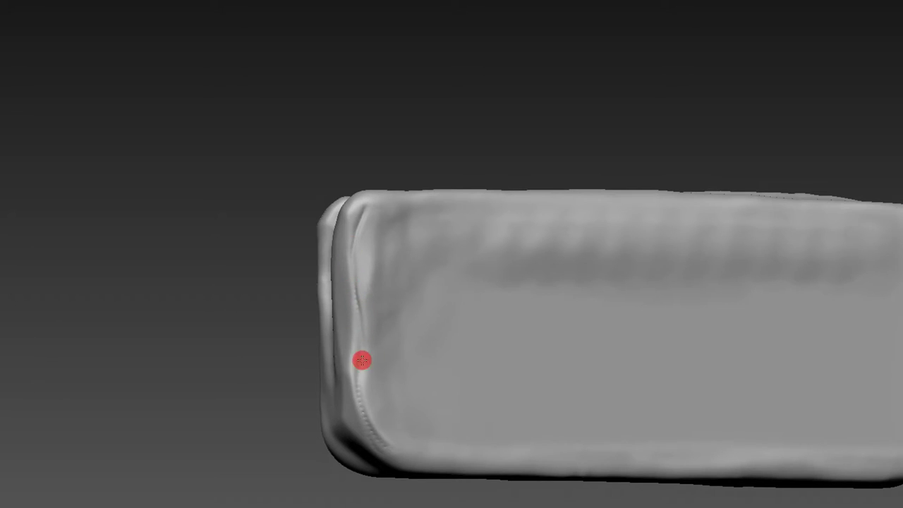
left_click_drag(357, 365, 365, 218)
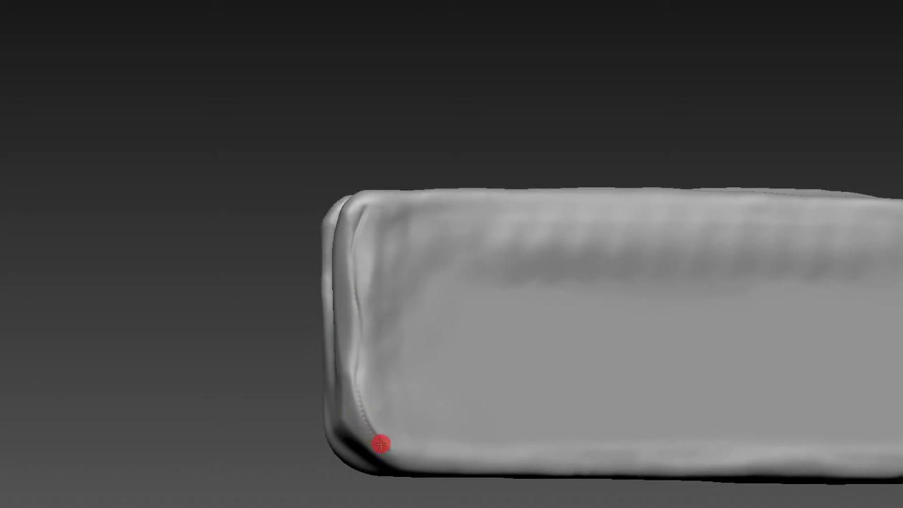
- Crease the left seam deeper from a slightly tilted view
left_click_drag(389, 160, 363, 234)
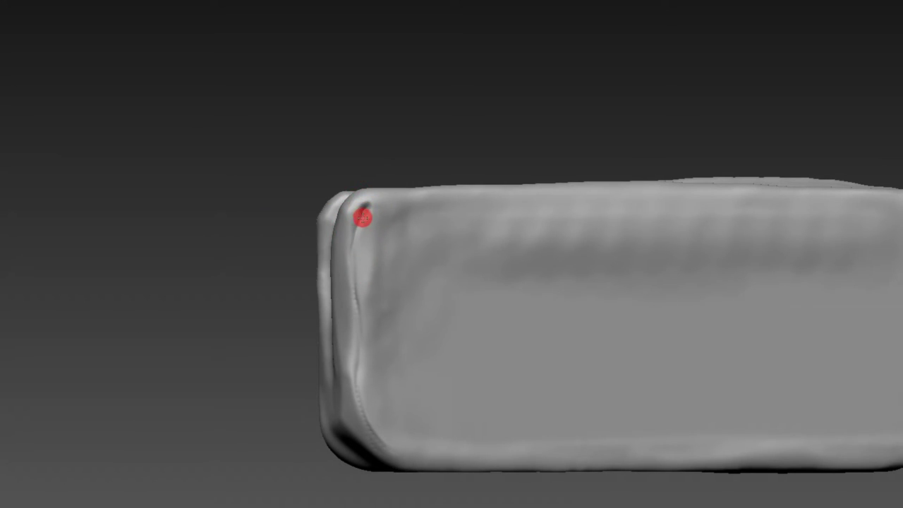
left_click_drag(365, 217, 364, 213)
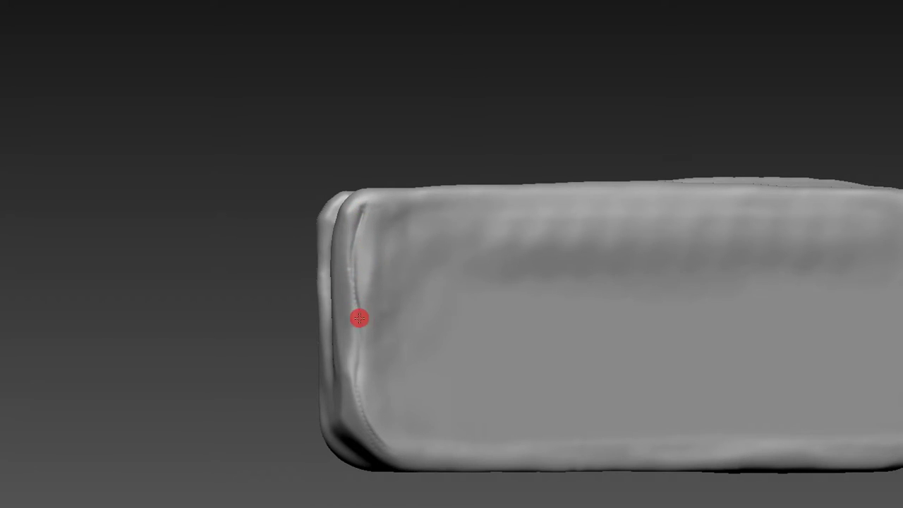
left_click_drag(389, 137, 381, 163)
mouse_move(359, 212)
left_mouse_down()
mouse_move(355, 365)
mouse_move(369, 422)
left_mouse_up()
left_click_drag(331, 195, 415, 113)
mouse_move(417, 59)
left_mouse_down()
mouse_move(415, 42)
mouse_move(407, 106)
left_mouse_up()
- Crease the seam down the front edge and carry the left-edge crease up to the corner
key("b")
key("Escape")
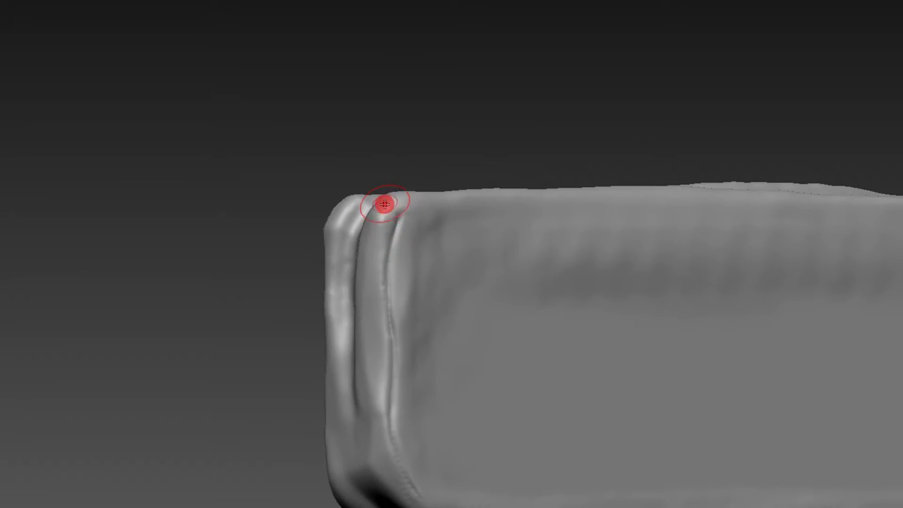
left_click_drag(397, 196, 424, 216)
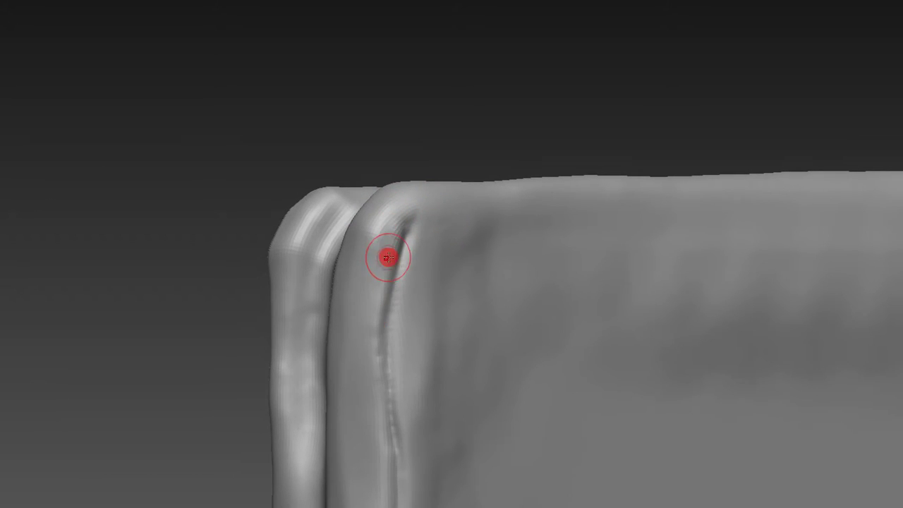
mouse_move(461, 140)
left_mouse_down()
mouse_move(460, 18)
mouse_move(393, 280)
mouse_move(413, 458)
left_mouse_up()
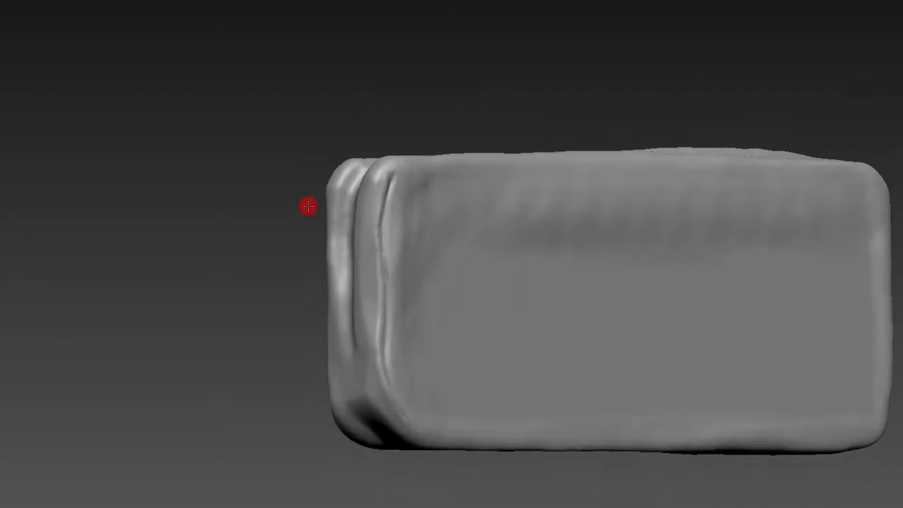
left_click_drag(308, 204, 292, 221)
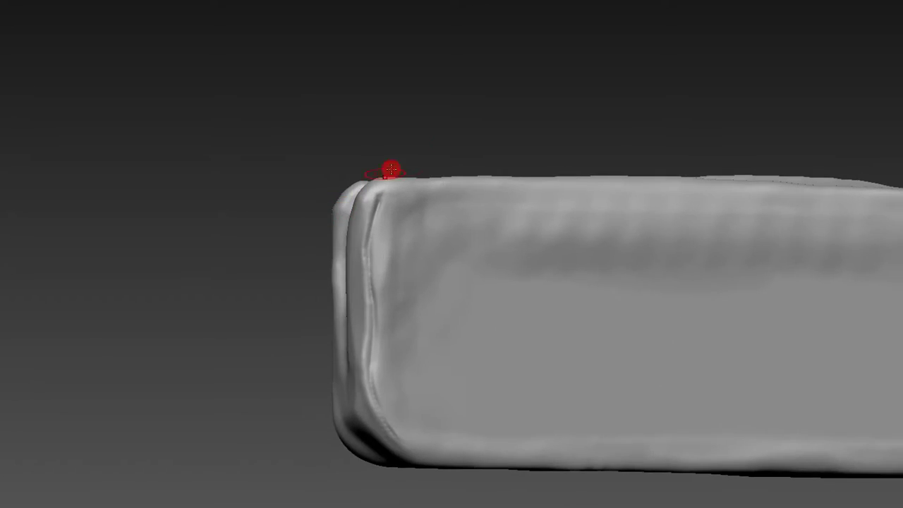
left_click_drag(415, 186, 377, 209)
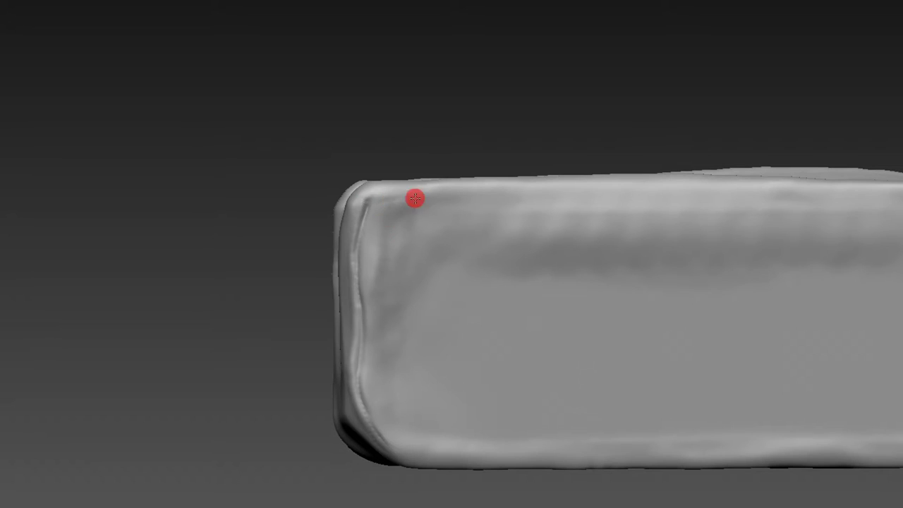
- Crease along the block's top edge after checking the right and left ends
mouse_move(438, 201)
left_mouse_down()
mouse_move(476, 101)
mouse_move(707, 103)
mouse_move(661, 110)
left_mouse_up()
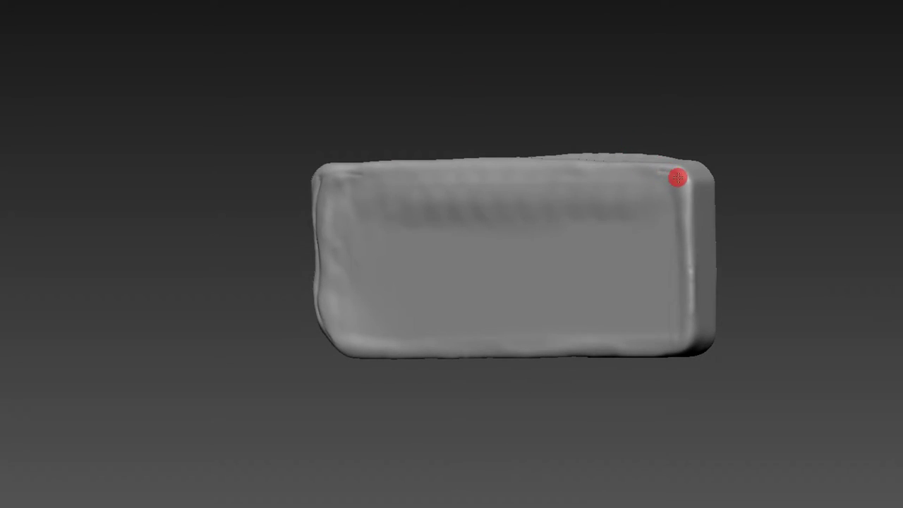
mouse_move(682, 219)
left_mouse_down()
mouse_move(754, 95)
mouse_move(665, 136)
left_mouse_up()
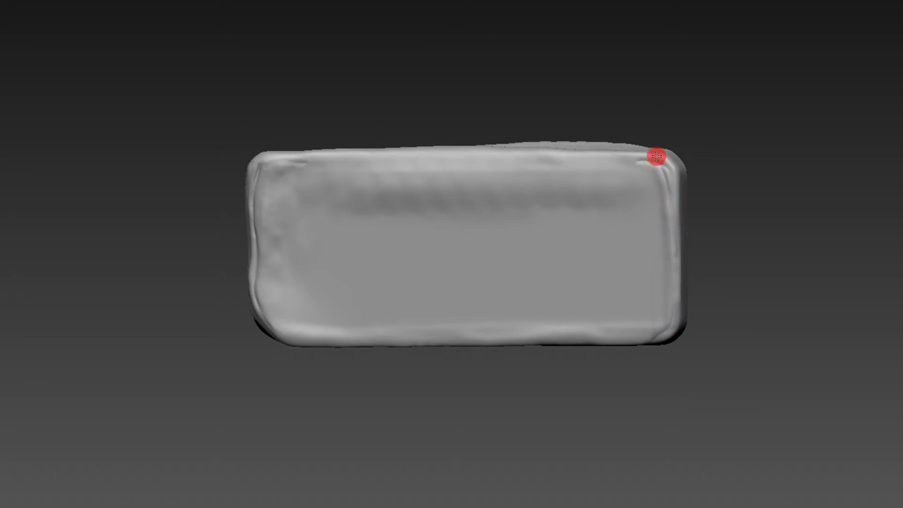
left_click_drag(679, 134, 663, 115)
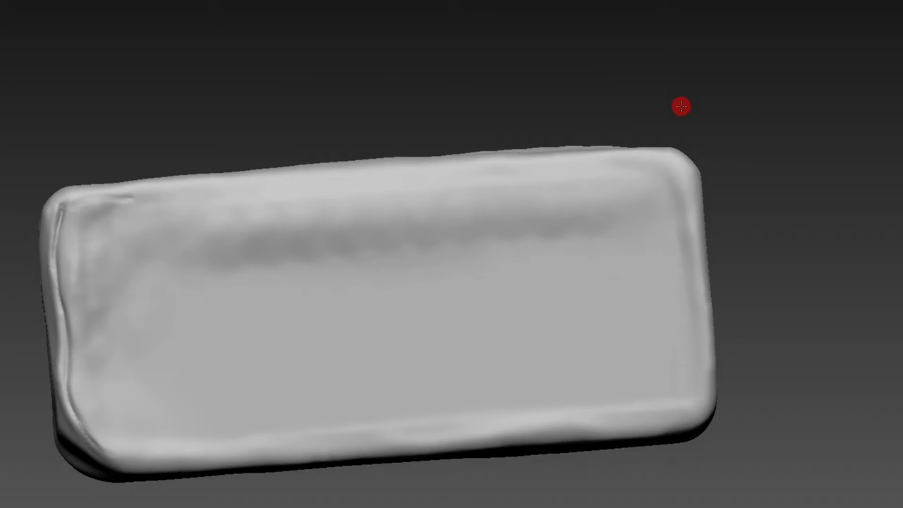
mouse_move(750, 81)
left_mouse_down()
mouse_move(740, 53)
mouse_move(758, 135)
left_mouse_up()
mouse_move(192, 204)
left_mouse_down()
mouse_move(222, 187)
mouse_move(190, 198)
mouse_move(343, 170)
mouse_move(525, 121)
mouse_move(570, 54)
mouse_move(557, 91)
mouse_move(593, 97)
mouse_move(555, 129)
left_mouse_up()
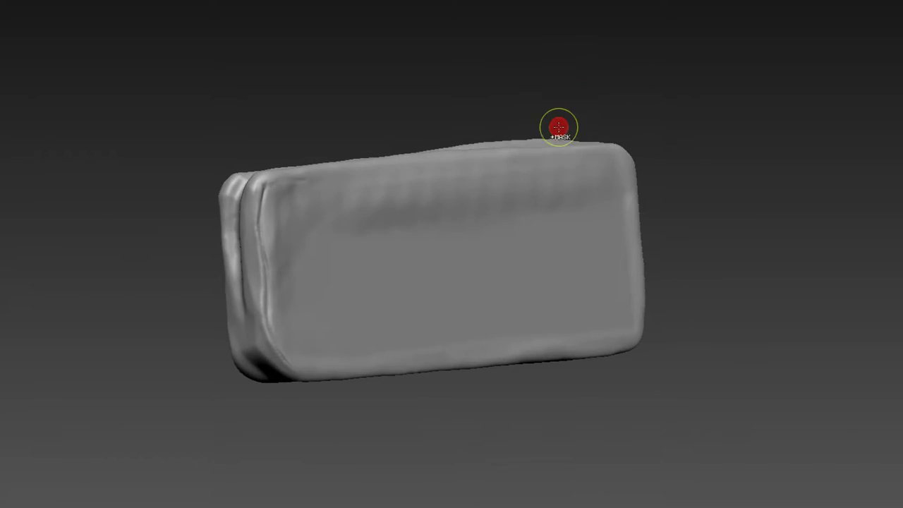
- Enable Lazy Mouse with BackTrack and sculpt a seam crease down the pocket's left edge
mouse_move(561, 94)
left_mouse_down()
mouse_move(554, 103)
mouse_move(501, 66)
left_mouse_up()
left_click_drag(252, 205, 260, 201)
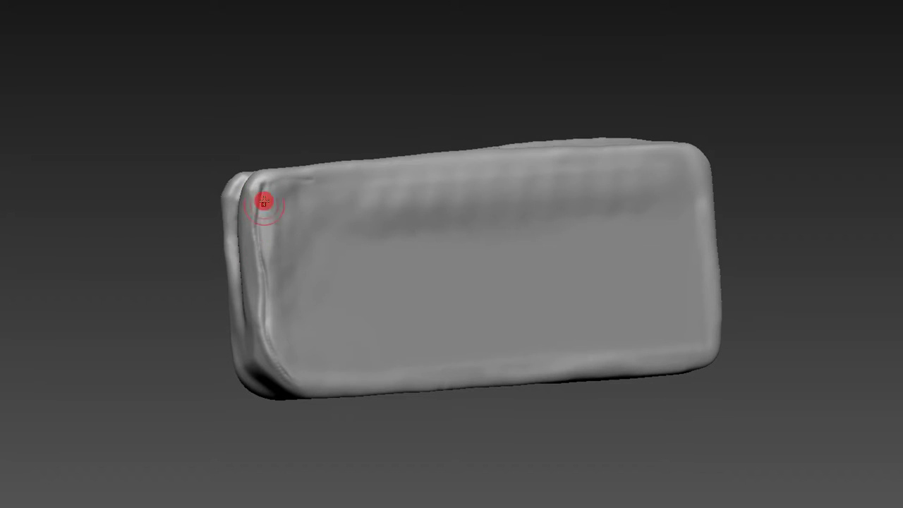
mouse_move(274, 146)
left_mouse_down()
mouse_move(261, 269)
mouse_move(268, 338)
mouse_move(283, 358)
left_mouse_up()
mouse_move(191, 282)
left_mouse_down()
mouse_move(274, 85)
mouse_move(346, 284)
mouse_move(289, 174)
mouse_move(401, 23)
mouse_move(295, 168)
mouse_move(294, 222)
mouse_move(299, 158)
mouse_move(301, 235)
left_mouse_up()
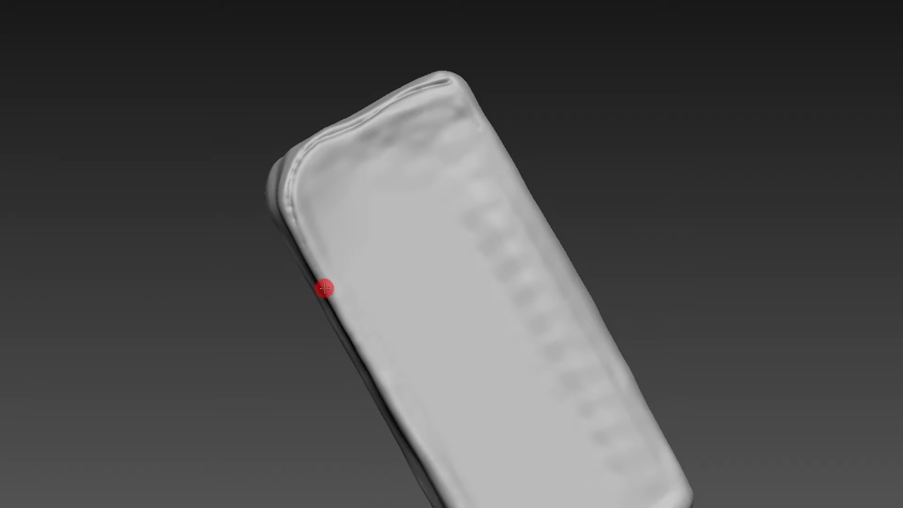
mouse_move(343, 315)
left_mouse_down()
mouse_move(264, 252)
mouse_move(301, 46)
left_mouse_up()
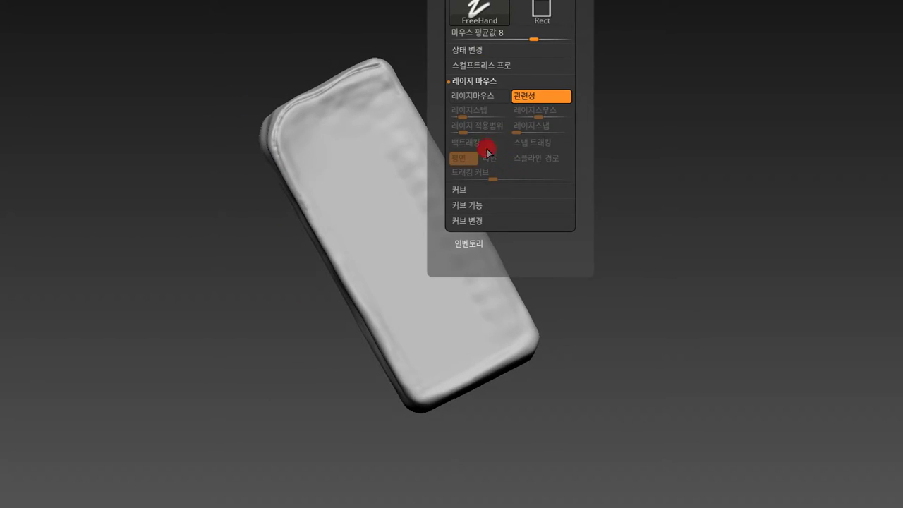
left_click(481, 102)
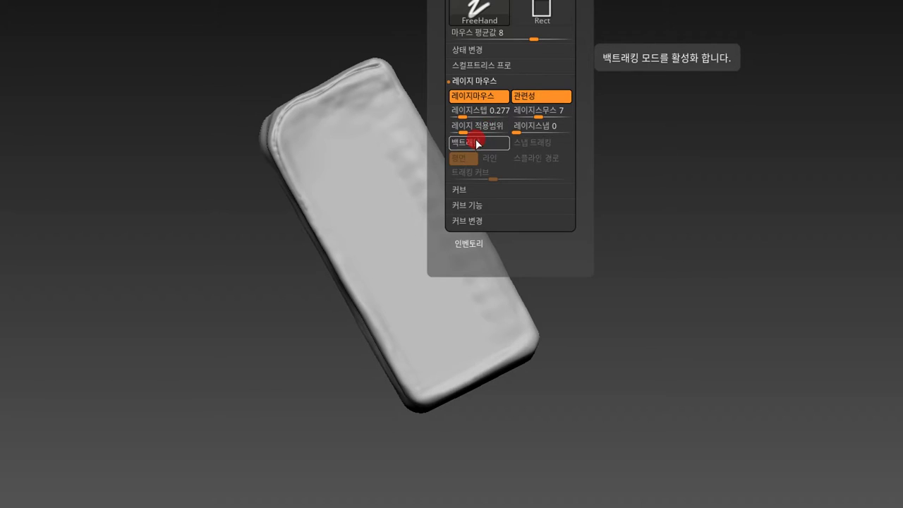
left_click(477, 142)
scroll(371, 135, "up", 3)
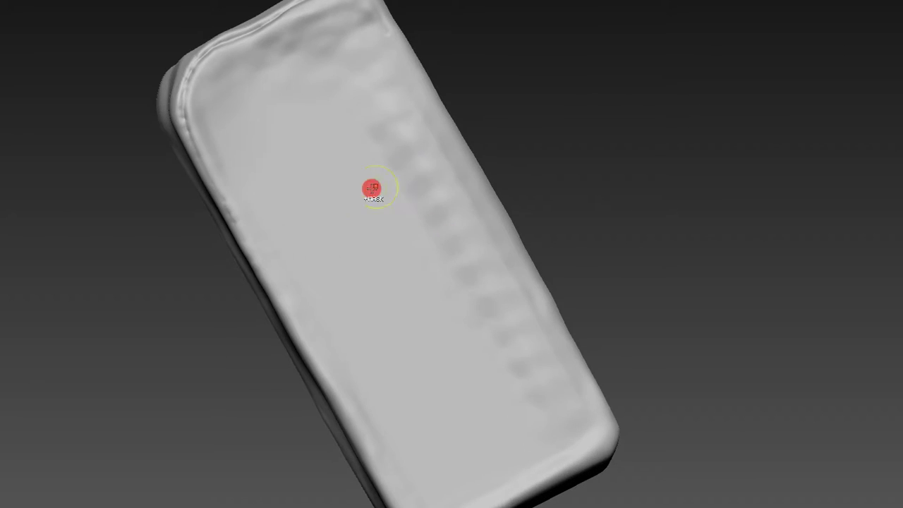
left_click_drag(196, 146, 279, 299)
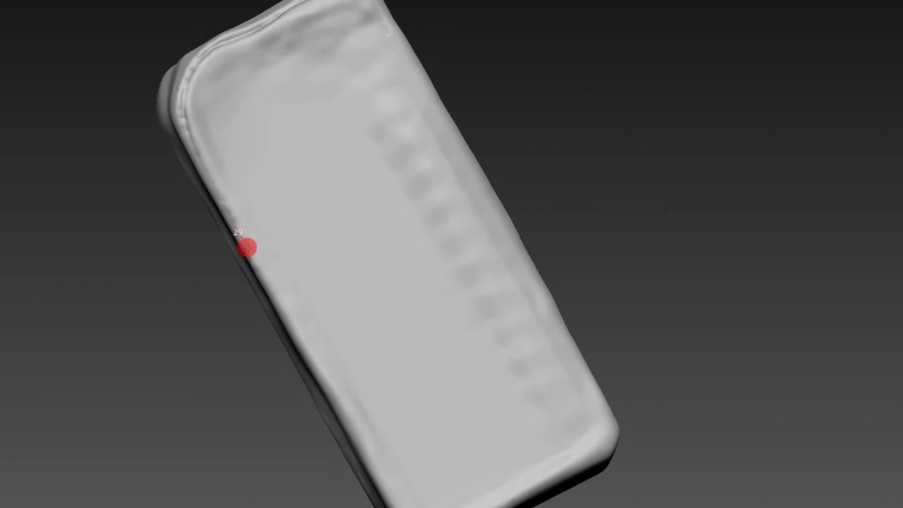
- Sculpt another stroke along the pocket's left edge from a new angle
scroll(177, 228, "down", 3)
left_click_drag(177, 228, 250, 240)
scroll(317, 242, "up", 5)
mouse_move(317, 242)
left_mouse_down()
mouse_move(334, 280)
mouse_move(417, 383)
left_mouse_up()
scroll(417, 383, "down", 5)
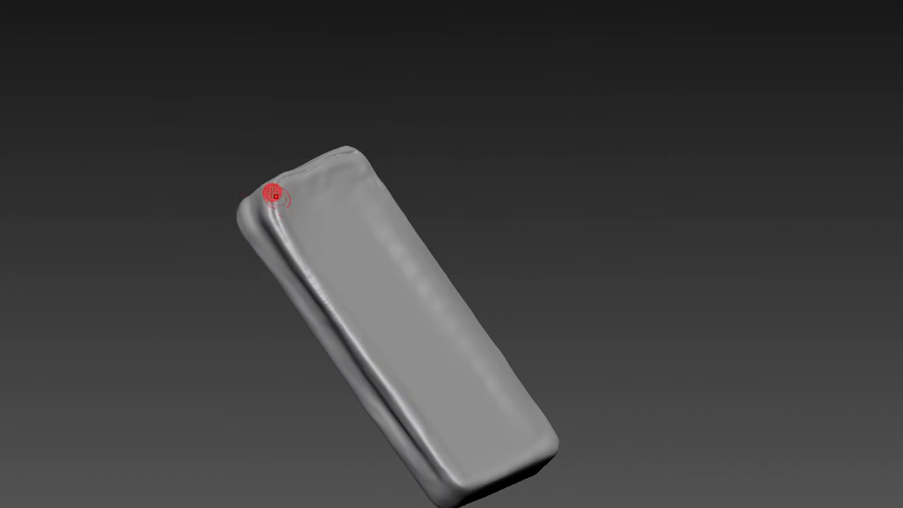
scroll(279, 254, "up", 1)
- Switch to DamStandard and carve a sharper crease along the left inner groove
key("b")
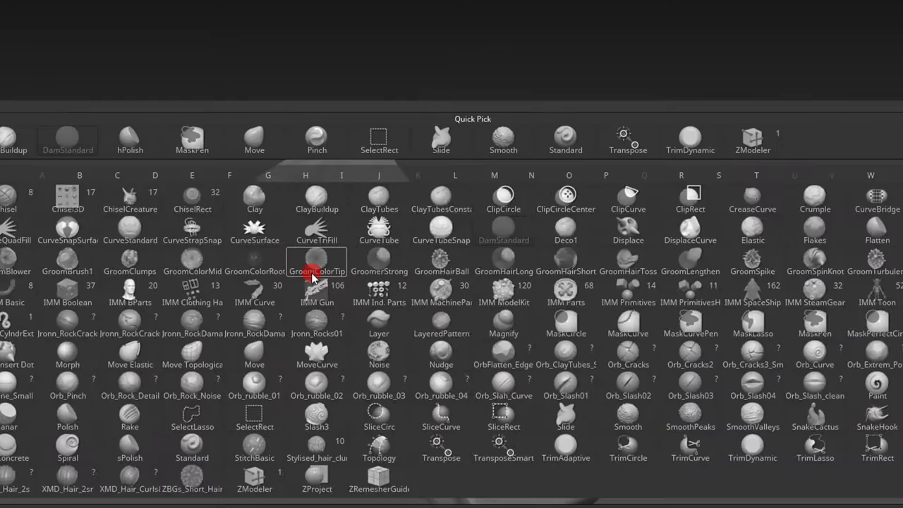
left_click(313, 268)
scroll(325, 282, "up", 3)
mouse_move(323, 288)
left_mouse_down()
mouse_move(253, 175)
mouse_move(320, 287)
left_mouse_up()
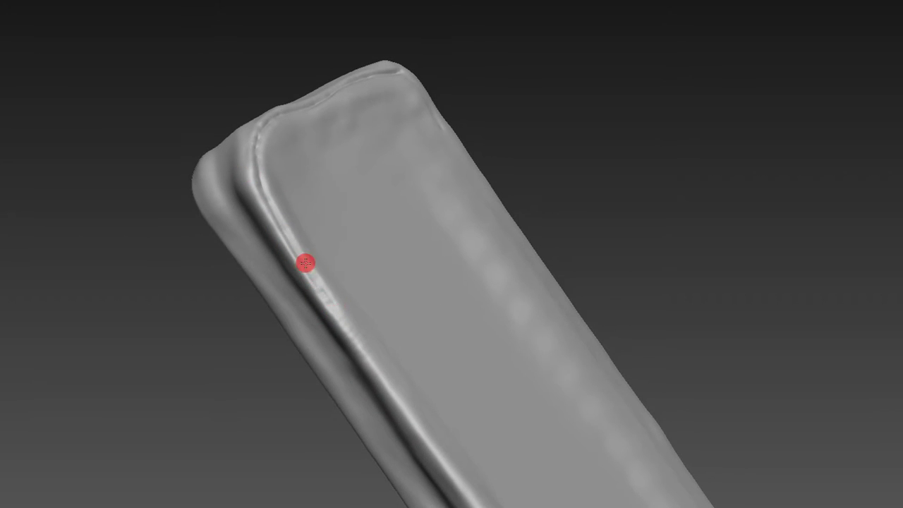
mouse_move(226, 248)
left_mouse_down()
mouse_move(198, 232)
mouse_move(283, 206)
left_mouse_up()
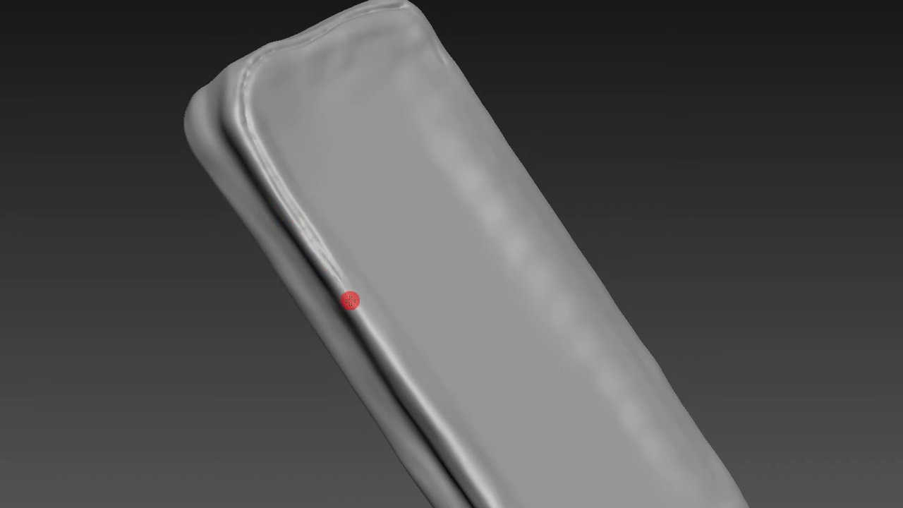
left_click_drag(318, 248, 338, 278)
- Raise and reinforce a light ridge along the groove, ending in an upright front view
mouse_move(632, 176)
left_mouse_down()
mouse_move(601, 93)
mouse_move(430, 230)
left_mouse_up()
left_click_drag(326, 261, 377, 339)
left_click_drag(341, 286, 399, 380)
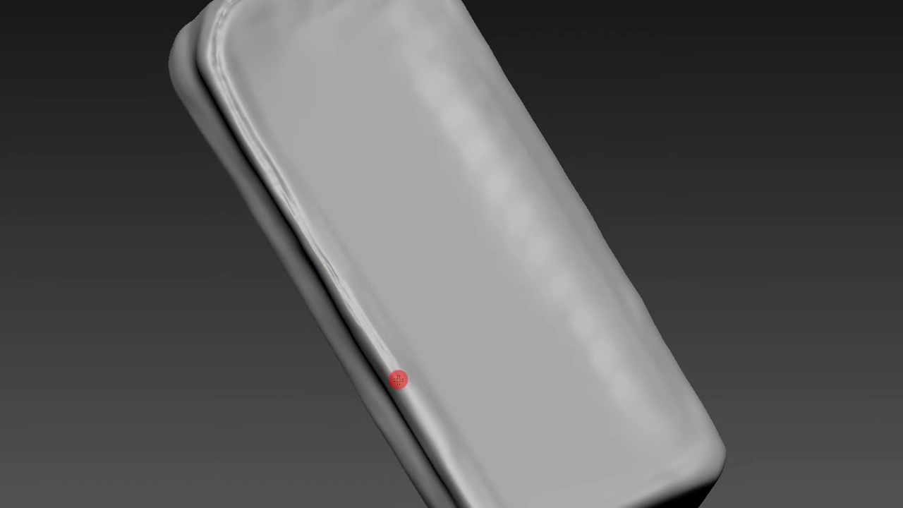
mouse_move(294, 390)
left_mouse_down()
mouse_move(274, 398)
mouse_move(266, 141)
left_mouse_up()
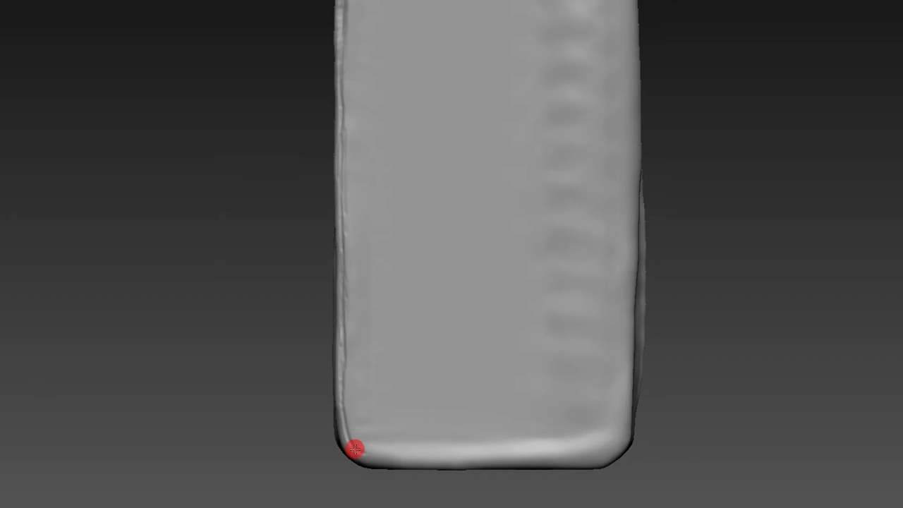
scroll(342, 358, "down", 5)
- Pick a seam-detailing brush and sculpt down the left edge groove
mouse_move(258, 268)
middle_mouse_down("alt")
mouse_move(318, 176)
mouse_move(357, 54)
middle_mouse_up("alt")
scroll(318, 176, "up", 4)
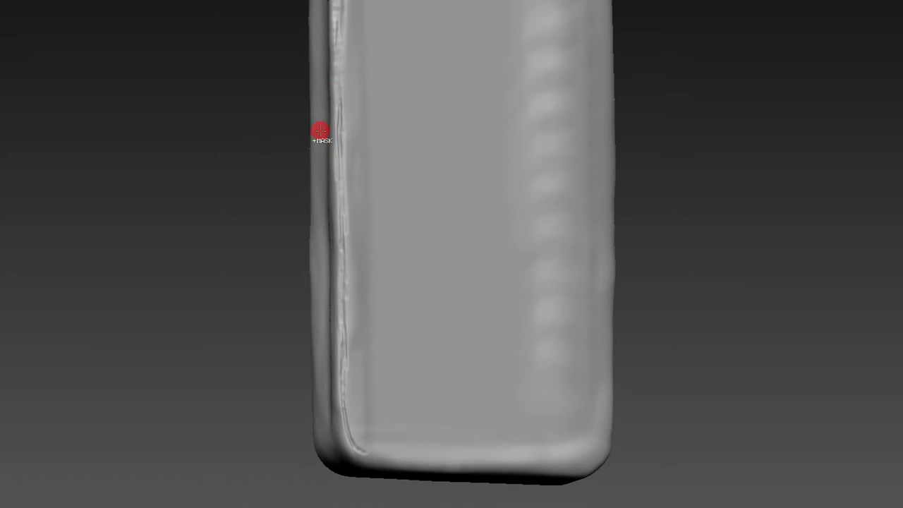
scroll(319, 131, "down", 4)
middle_click_drag(304, 132, 310, 145, "alt")
scroll(303, 73, "up", 4)
middle_click_drag(302, 73, 290, 139, "alt")
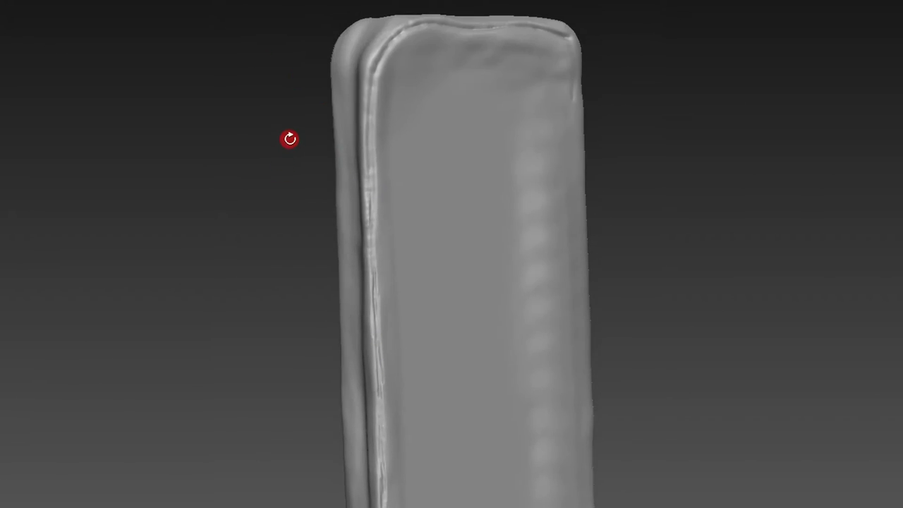
key("b")
left_click(355, 141)
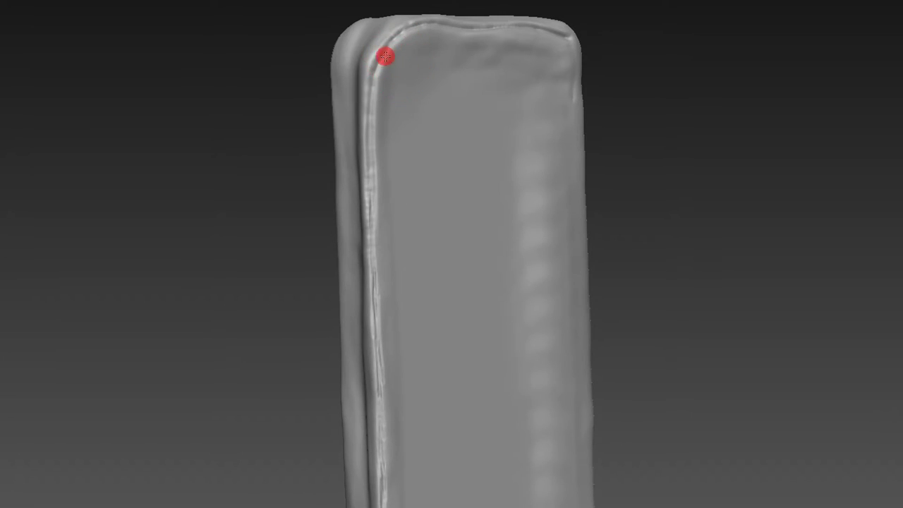
left_click_drag(384, 57, 367, 137)
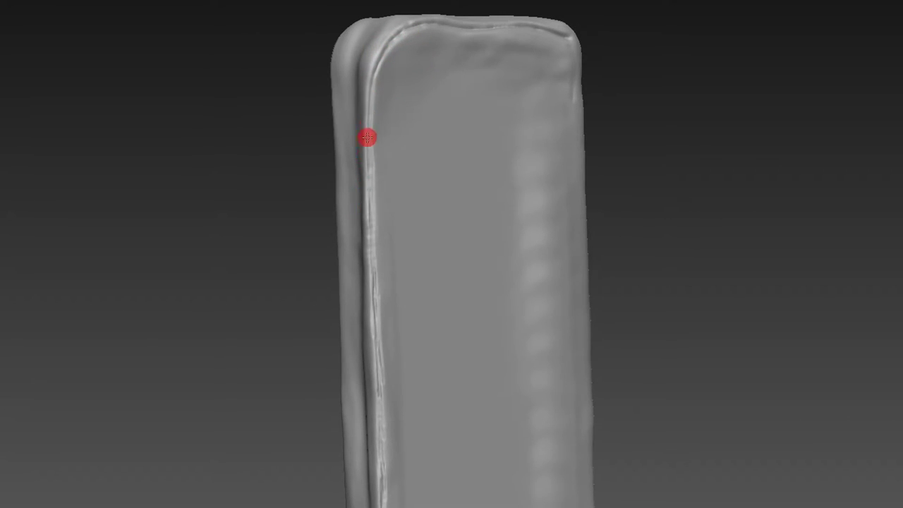
- Sculpt a seam along the top edge, then refine the left groove again
middle_click_drag(655, 154, 633, 228)
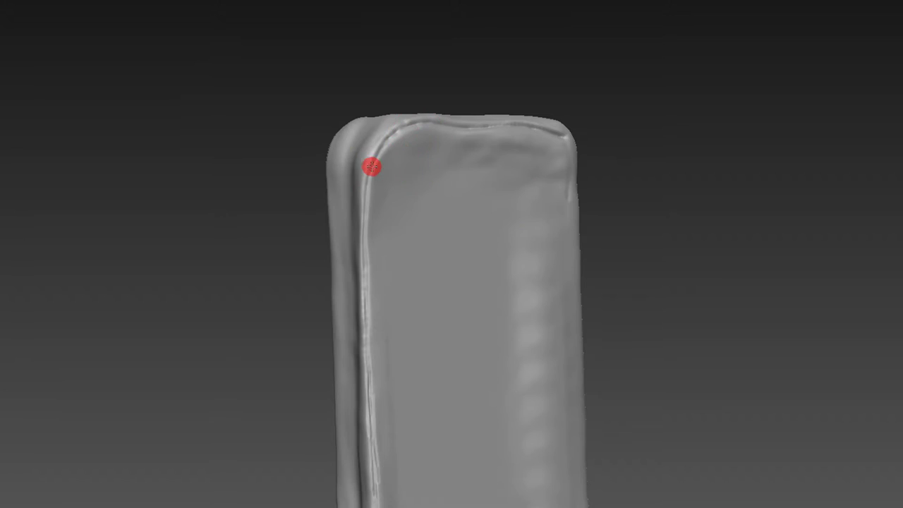
middle_click_drag(398, 148, 444, 87)
mouse_move(444, 122)
left_mouse_down()
mouse_move(590, 141)
mouse_move(373, 166)
left_mouse_up()
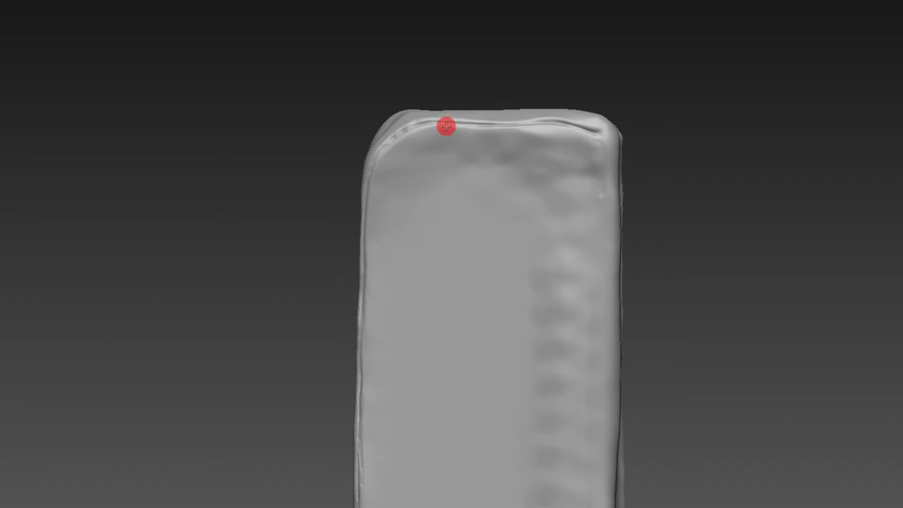
middle_click_drag(373, 166, 424, 254)
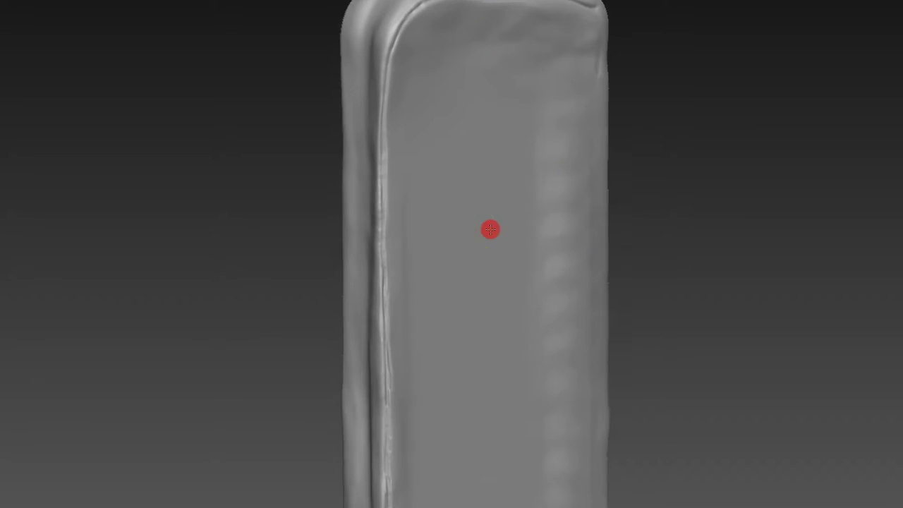
left_click_drag(423, 254, 416, 379)
mouse_move(347, 313)
middle_mouse_down()
mouse_move(388, 320)
mouse_move(289, 315)
mouse_move(306, 169)
mouse_move(280, 163)
mouse_move(313, 237)
mouse_move(480, 403)
mouse_move(456, 379)
mouse_move(472, 359)
mouse_move(524, 341)
mouse_move(597, 386)
mouse_move(629, 388)
mouse_move(585, 383)
mouse_move(484, 337)
middle_mouse_up()
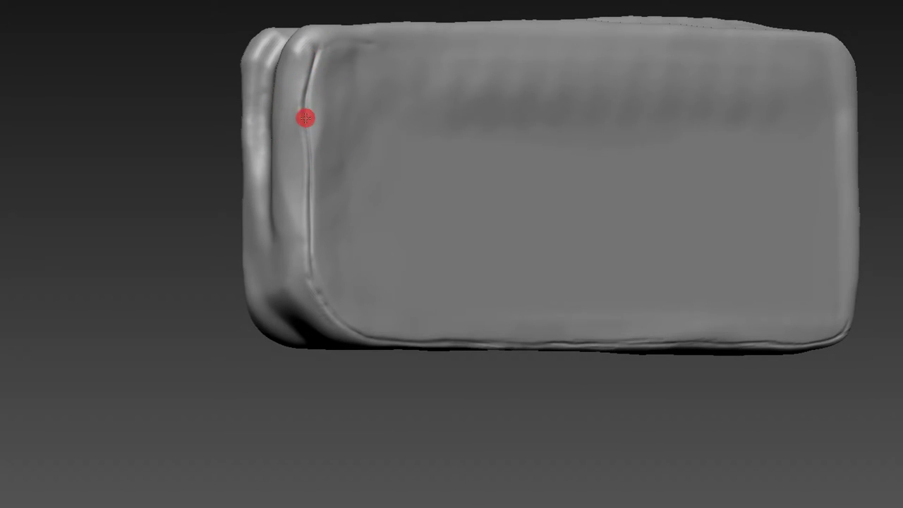
- Deepen the left-end crease with repeated up-and-down strokes, then frame the pocket
left_click_drag(312, 68, 314, 173)
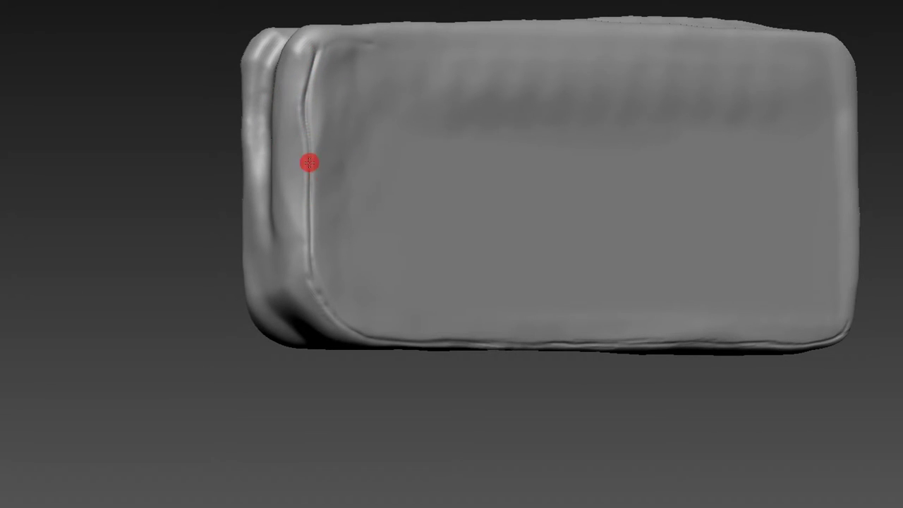
mouse_move(193, 149)
middle_mouse_down()
mouse_move(198, 134)
mouse_move(238, 133)
middle_mouse_up()
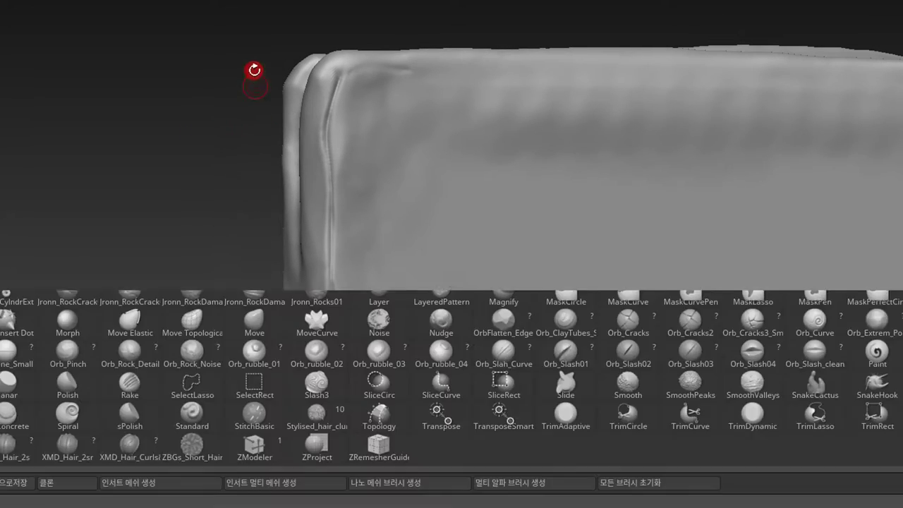
middle_click_drag(276, 81, 347, 85)
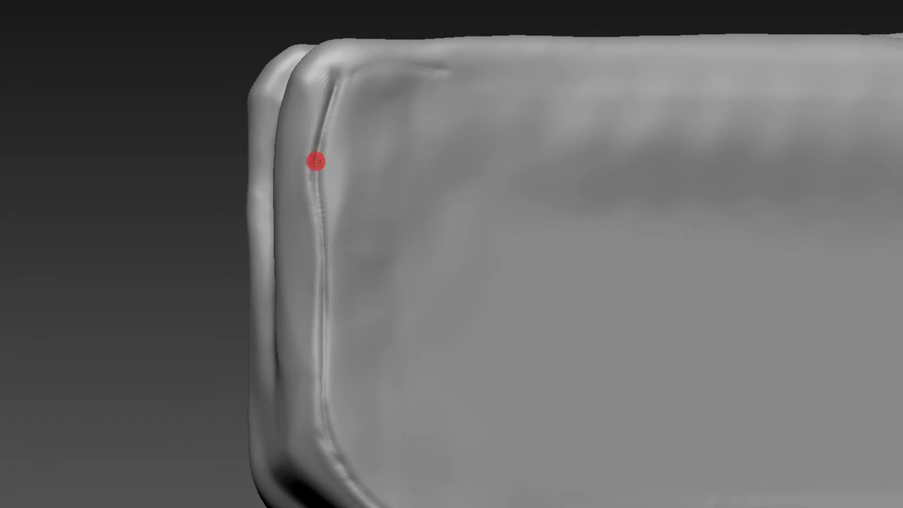
left_click_drag(316, 162, 322, 248)
left_click_drag(315, 184, 329, 434)
mouse_move(347, 477)
left_mouse_down()
mouse_move(320, 347)
mouse_move(327, 173)
left_mouse_up()
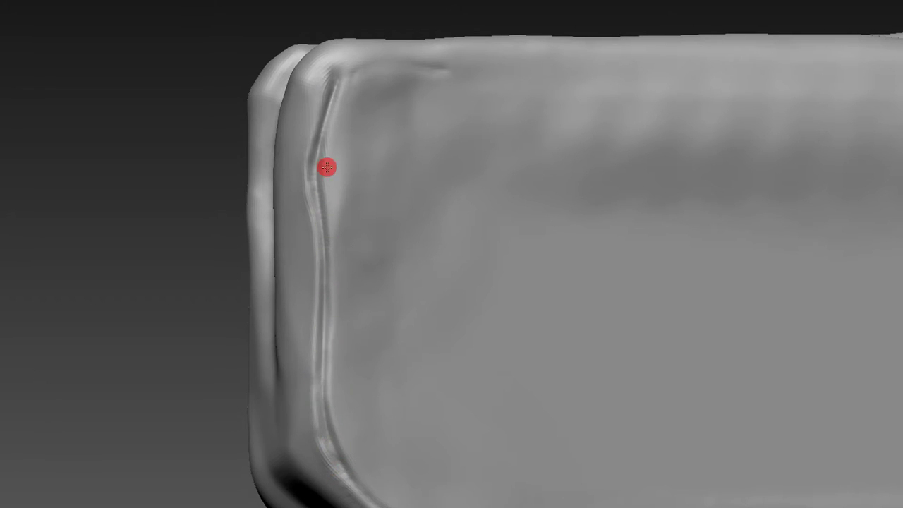
key("f")
mouse_move(252, 219)
left_mouse_down()
mouse_move(224, 176)
mouse_move(288, 230)
left_mouse_up()
mouse_move(230, 326)
left_mouse_down()
mouse_move(212, 343)
mouse_move(276, 312)
mouse_move(309, 310)
mouse_move(292, 304)
mouse_move(418, 347)
mouse_move(407, 343)
mouse_move(603, 381)
left_mouse_up()
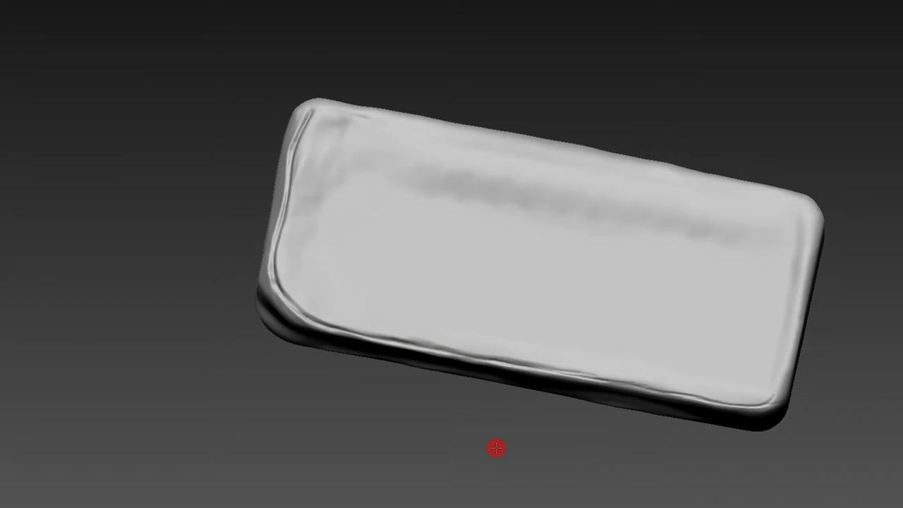
- Sharpen the bottom crease, the top-right corner edge and the right-edge seam
left_click_drag(497, 448, 452, 326, "alt")
left_click_drag(427, 293, 645, 329)
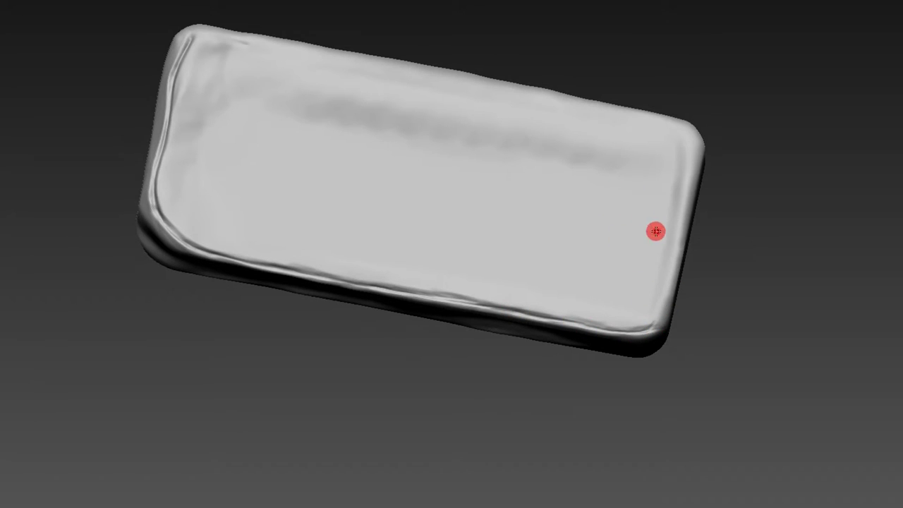
left_click_drag(709, 209, 716, 204, "shift")
mouse_move(678, 164)
left_mouse_down()
mouse_move(687, 68)
mouse_move(650, 119)
left_mouse_up()
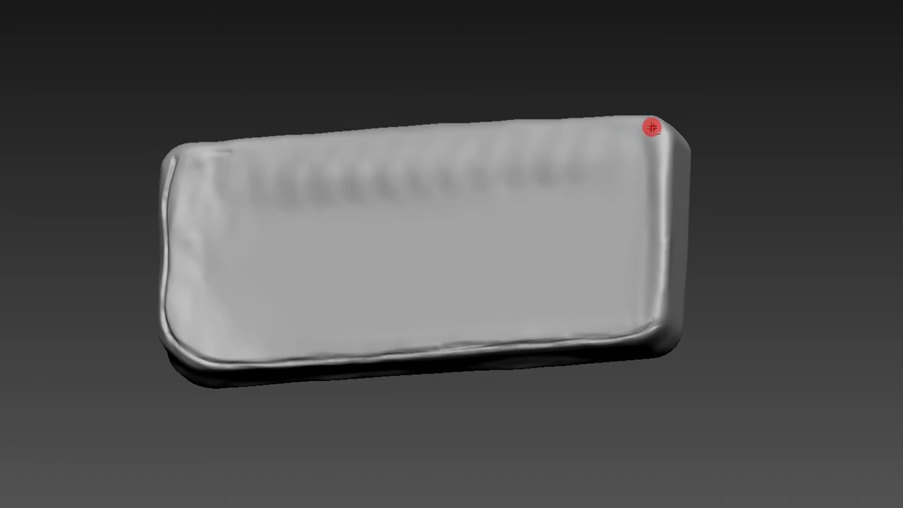
mouse_move(647, 123)
left_mouse_down()
mouse_move(664, 145)
mouse_move(657, 308)
mouse_move(660, 301)
mouse_move(650, 326)
mouse_move(664, 186)
mouse_move(662, 277)
mouse_move(662, 147)
mouse_move(659, 214)
mouse_move(668, 194)
left_mouse_up()
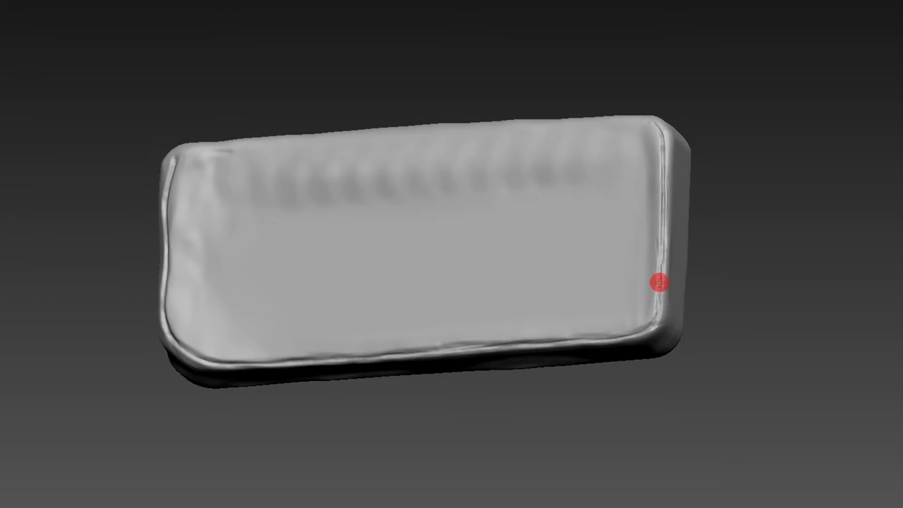
left_click_drag(659, 282, 655, 305)
mouse_move(718, 168)
left_mouse_down()
mouse_move(743, 262)
mouse_move(744, 225)
mouse_move(678, 136)
mouse_move(702, 76)
mouse_move(663, 272)
mouse_move(647, 202)
mouse_move(607, 132)
mouse_move(611, 122)
mouse_move(560, 57)
left_mouse_up()
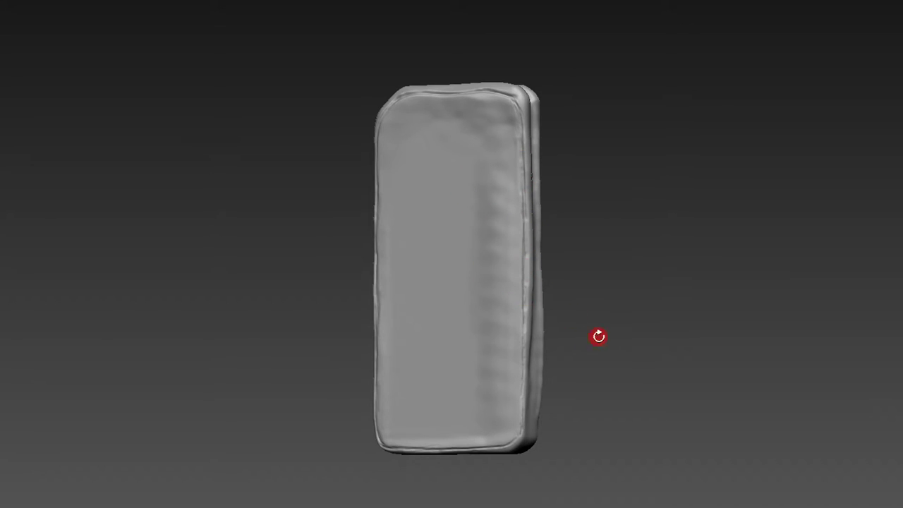
- Adjust the brush size and frame the whole object
left_click_drag(599, 337, 575, 316)
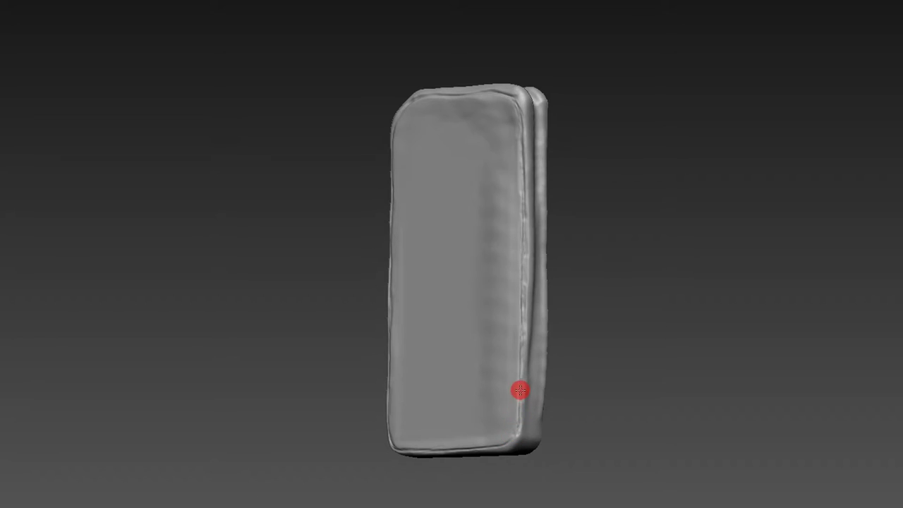
key("s")
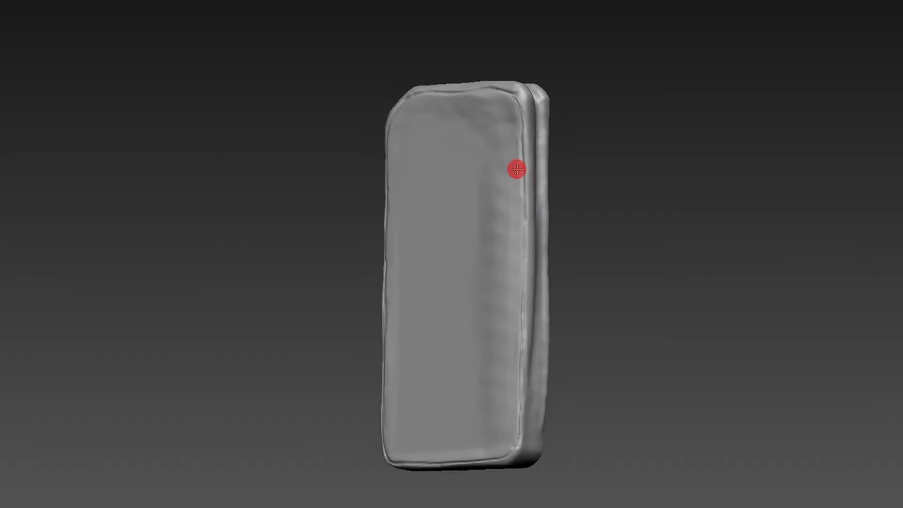
scroll(517, 169, "up", 3)
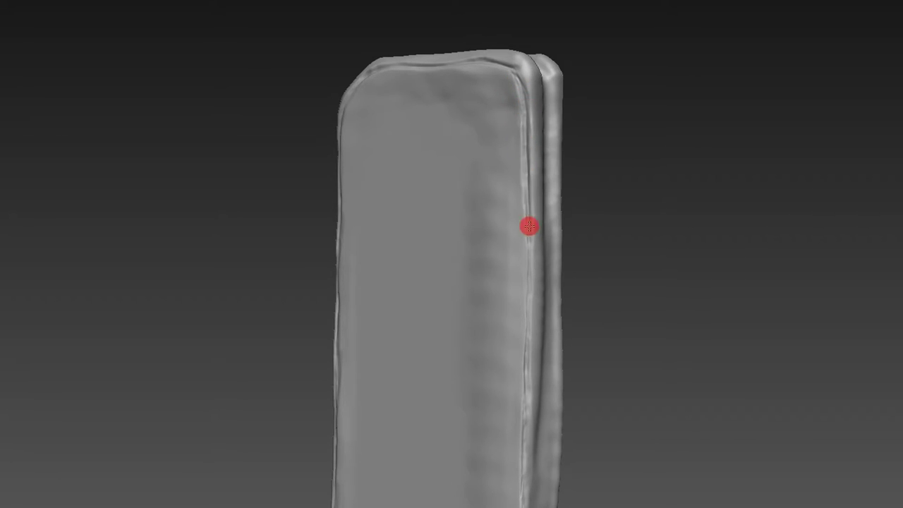
middle_click_drag(559, 283, 515, 204)
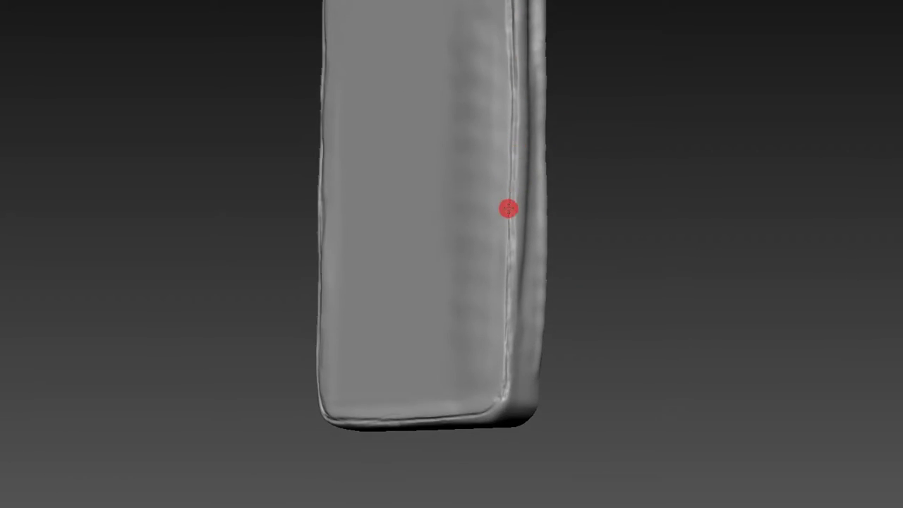
key("f")
mouse_move(514, 289)
middle_mouse_down()
mouse_move(555, 303)
mouse_move(525, 419)
middle_mouse_up()
- Try an Orb brush, then pick an edge brush and sharpen the top-left crease
key("b")
key("o")
left_click(519, 374)
mouse_move(671, 202)
middle_mouse_down()
mouse_move(710, 345)
mouse_move(704, 192)
mouse_move(654, 107)
mouse_move(847, 113)
mouse_move(754, 95)
mouse_move(772, 195)
mouse_move(774, 187)
mouse_move(598, 218)
middle_mouse_up()
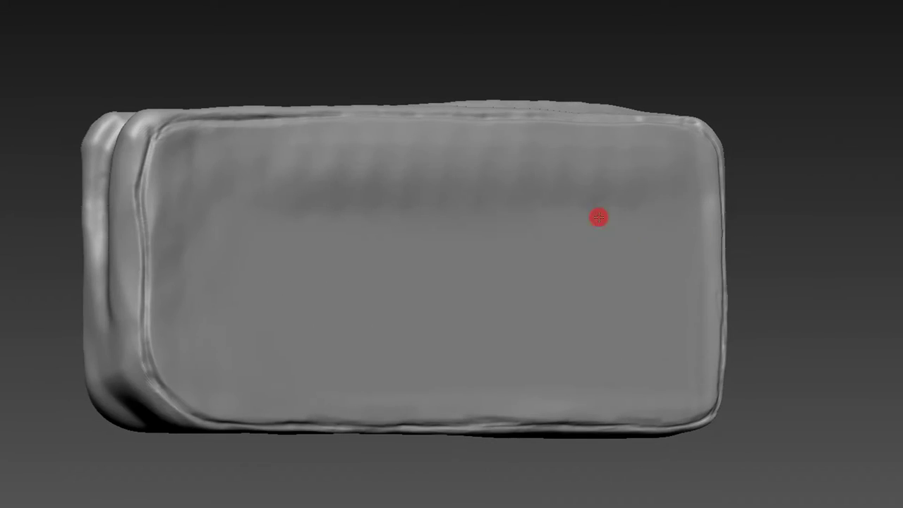
key("b")
left_click(170, 136)
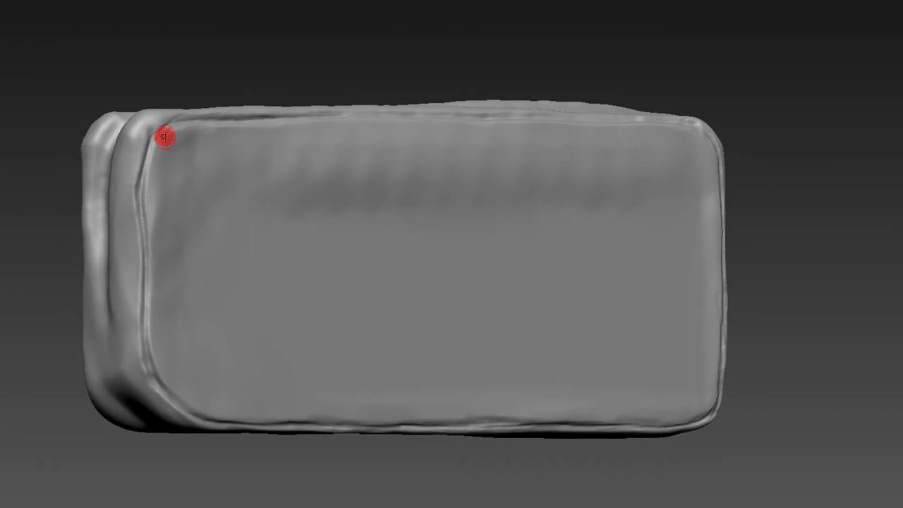
key("b")
left_click(152, 176)
left_click_drag(164, 136, 166, 128)
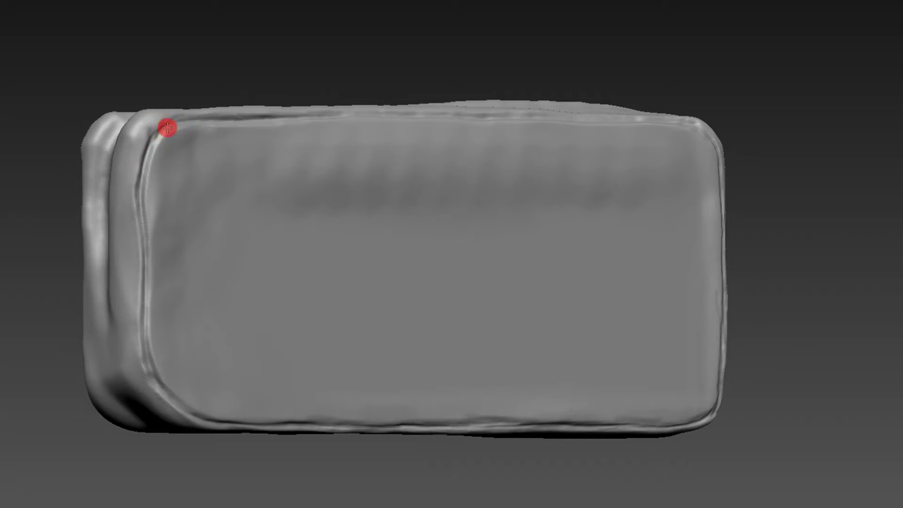
key("f")
left_click_drag(791, 240, 848, 249)
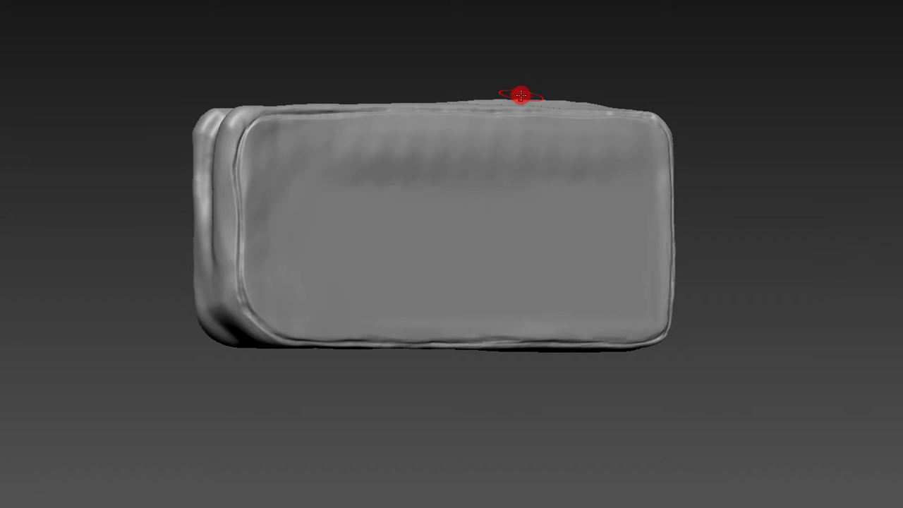
left_click_drag(521, 95, 466, 83)
key("b")
key("Escape")
left_click_drag(323, 129, 242, 138)
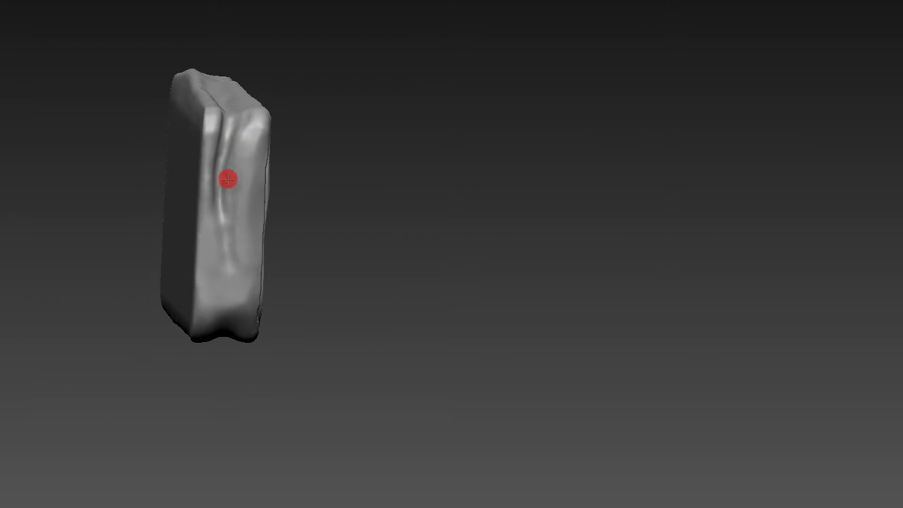
left_click_drag(248, 222, 236, 143)
left_click_drag(256, 73, 236, 120)
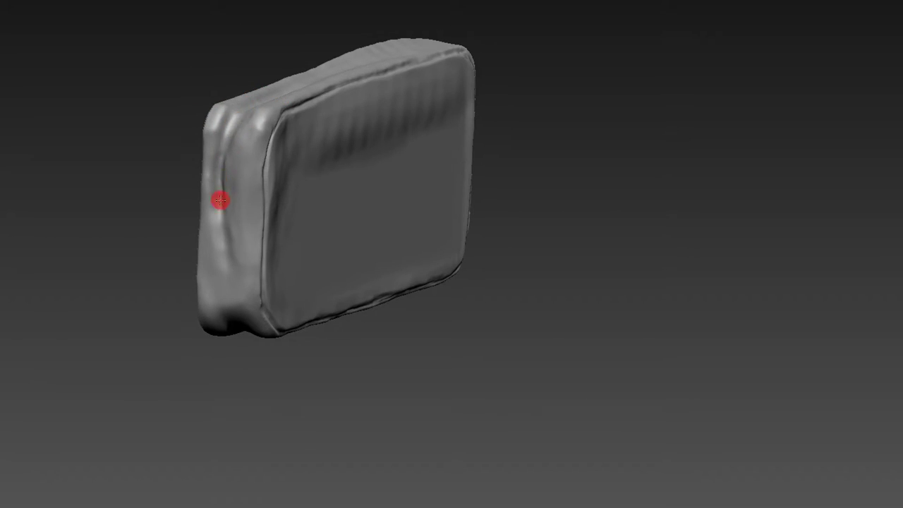
mouse_move(242, 93)
left_mouse_down()
mouse_move(244, 101)
mouse_move(183, 54)
mouse_move(186, 32)
mouse_move(246, 183)
mouse_move(230, 206)
mouse_move(203, 187)
mouse_move(167, 258)
mouse_move(264, 294)
mouse_move(393, 380)
mouse_move(403, 403)
mouse_move(379, 377)
left_mouse_up()
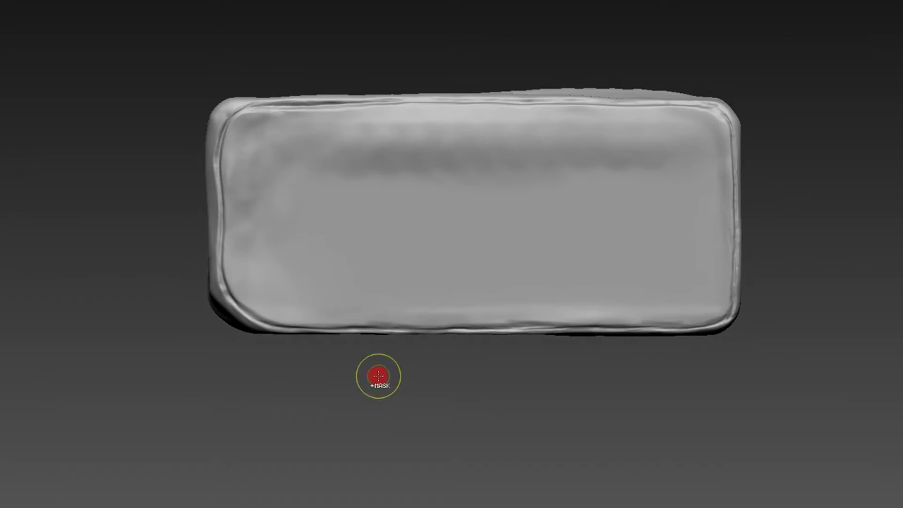
- Shrink the brush and sculpt folds along the left edge, upper band and inner left area
key("s")
mouse_move(309, 278)
left_mouse_down()
mouse_move(247, 266)
mouse_move(287, 313)
mouse_move(295, 272)
mouse_move(259, 268)
mouse_move(291, 312)
left_mouse_up()
mouse_move(235, 241)
left_mouse_down()
mouse_move(377, 320)
mouse_move(391, 303)
mouse_move(484, 306)
mouse_move(373, 310)
mouse_move(515, 302)
mouse_move(470, 301)
mouse_move(673, 317)
mouse_move(715, 262)
mouse_move(711, 233)
mouse_move(694, 262)
mouse_move(674, 212)
mouse_move(589, 110)
mouse_move(728, 180)
mouse_move(708, 160)
mouse_move(594, 157)
mouse_move(685, 139)
left_mouse_up()
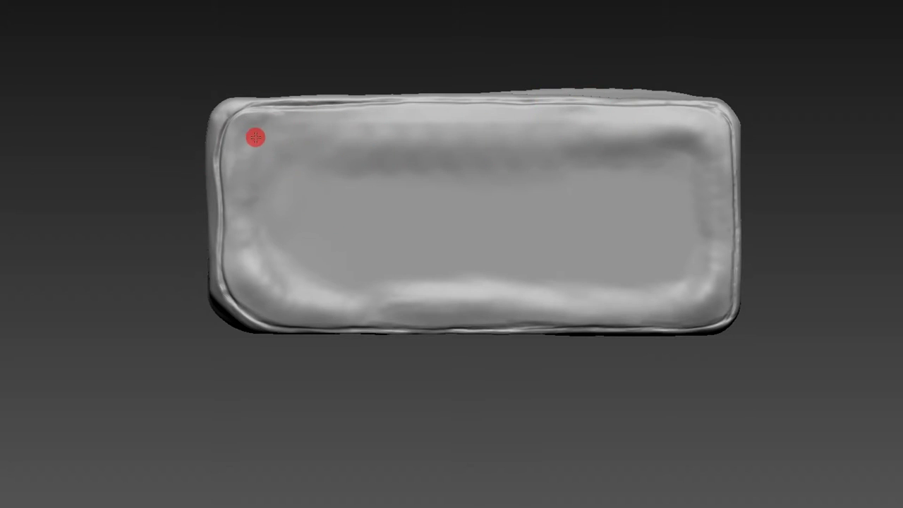
mouse_move(241, 237)
left_mouse_down()
mouse_move(377, 111)
mouse_move(499, 115)
left_mouse_up()
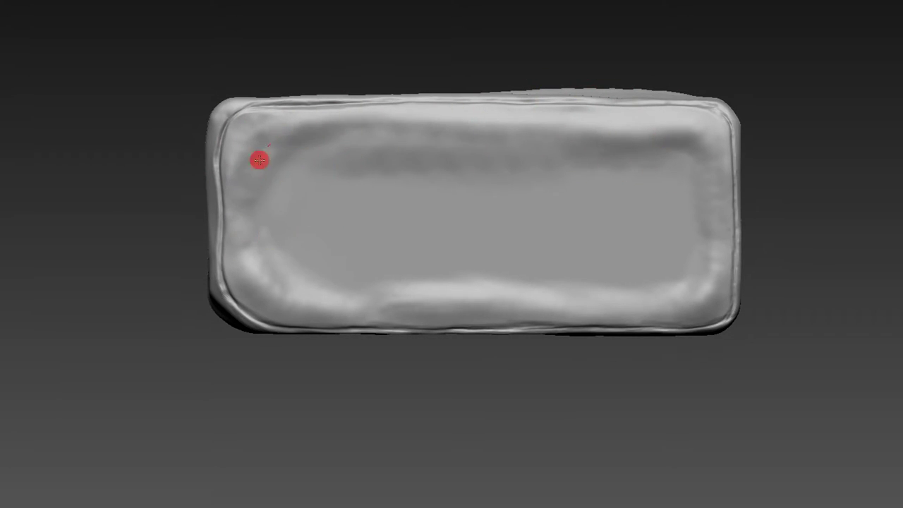
mouse_move(295, 304)
left_mouse_down()
mouse_move(326, 226)
mouse_move(318, 209)
mouse_move(349, 193)
mouse_move(303, 148)
mouse_move(473, 170)
mouse_move(298, 123)
mouse_move(516, 125)
mouse_move(451, 165)
mouse_move(615, 177)
mouse_move(700, 137)
mouse_move(687, 142)
left_mouse_up()
- Add several thin diagonal wrinkles at the face's upper right
mouse_move(643, 179)
left_mouse_down()
mouse_move(682, 163)
mouse_move(675, 199)
mouse_move(614, 162)
mouse_move(540, 194)
mouse_move(634, 146)
left_mouse_up()
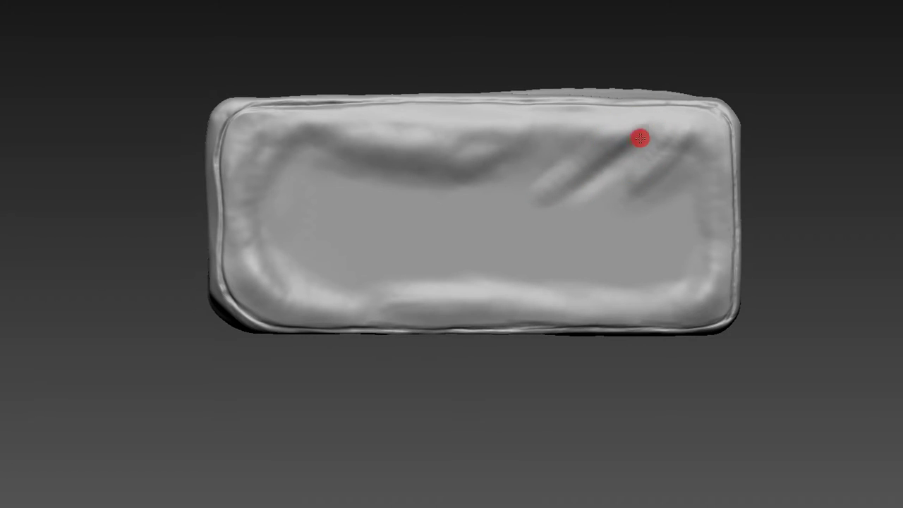
mouse_move(643, 150)
left_mouse_down()
mouse_move(692, 141)
mouse_move(613, 202)
left_mouse_up()
mouse_move(658, 155)
right_mouse_down()
mouse_move(607, 141)
mouse_move(774, 101)
mouse_move(678, 140)
right_mouse_up()
left_click_drag(642, 150, 607, 194)
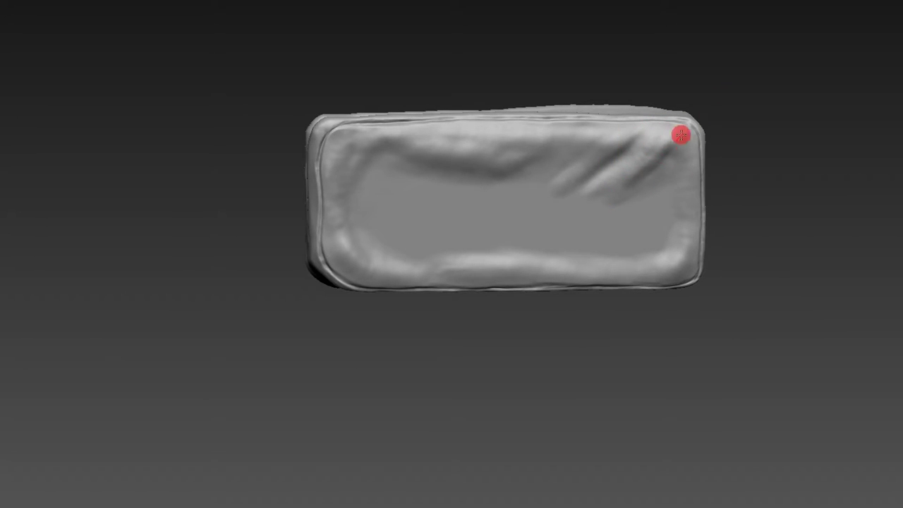
right_click_drag(727, 160, 640, 137)
left_click_drag(647, 129, 584, 170)
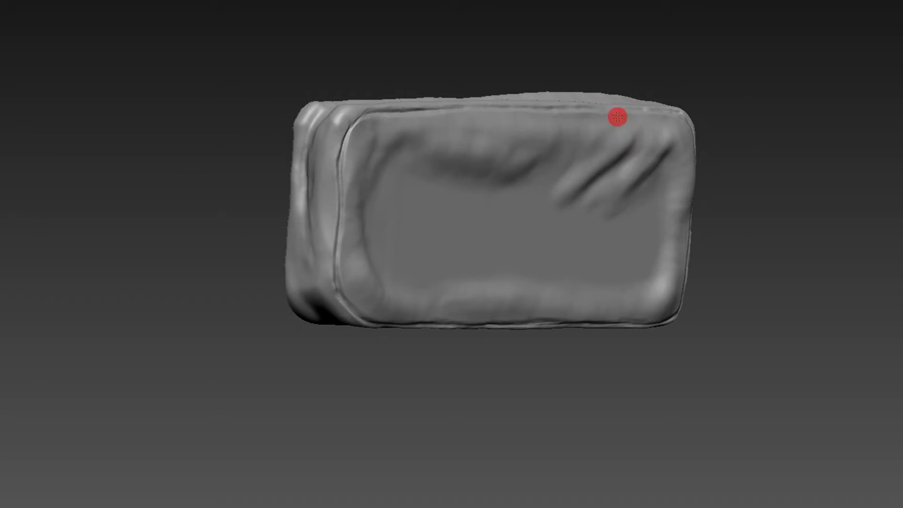
left_click_drag(614, 118, 565, 182)
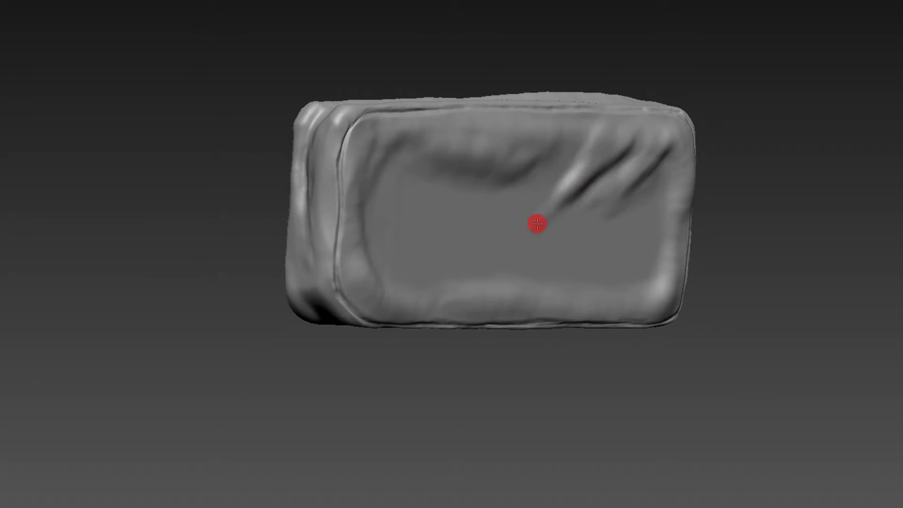
mouse_move(725, 110)
right_mouse_down()
mouse_move(729, 121)
mouse_move(735, 113)
right_mouse_up()
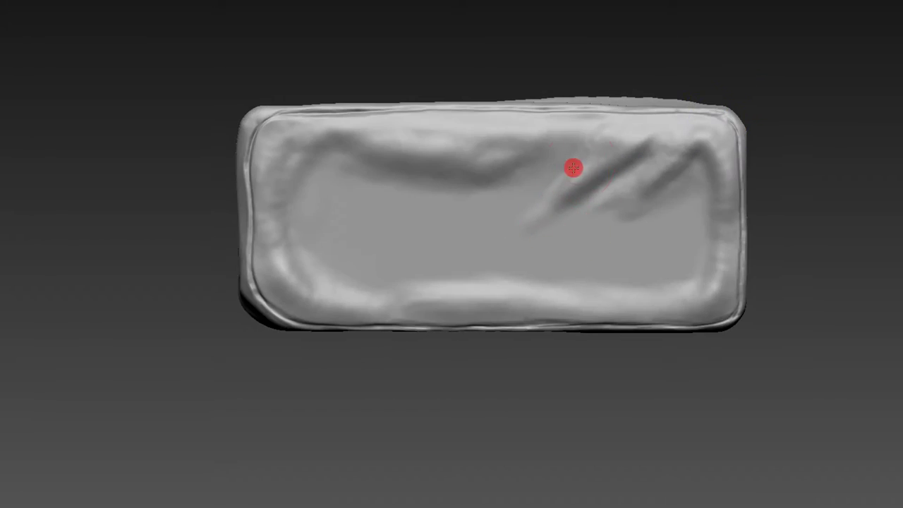
- Sculpt diagonal and vertical wrinkles across the centre and left side of the face
left_click_drag(576, 205, 539, 267)
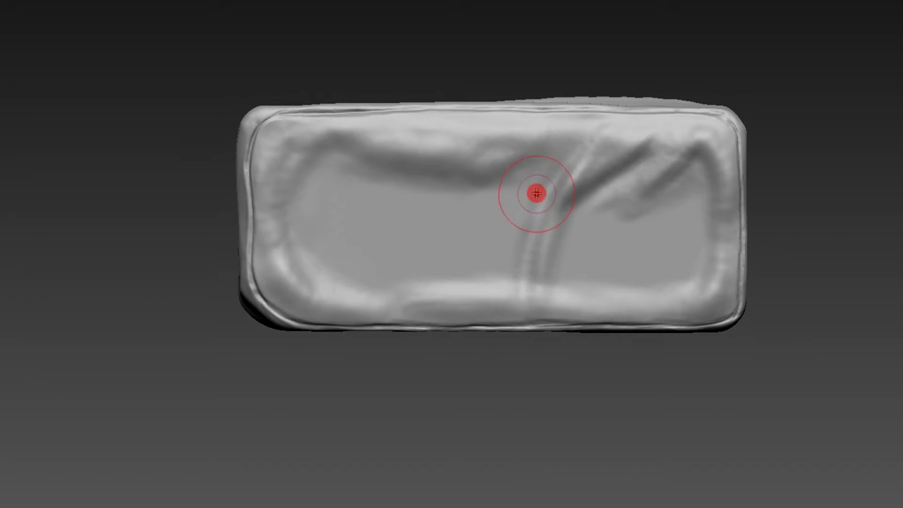
left_click_drag(536, 163, 514, 302)
left_click_drag(520, 186, 504, 259)
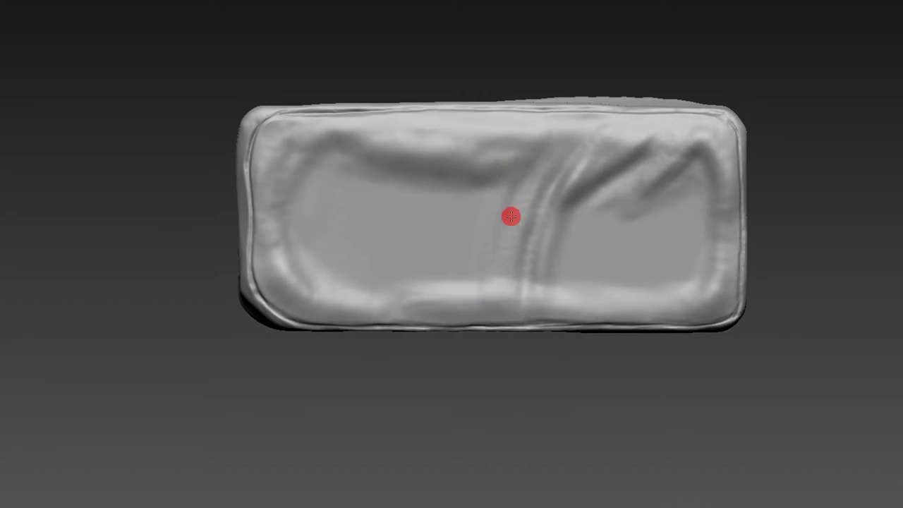
left_click_drag(501, 141, 466, 272)
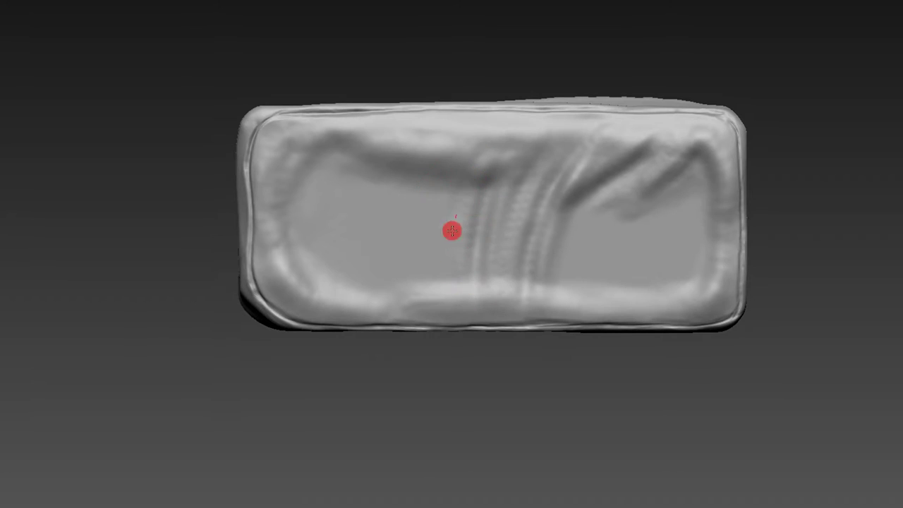
left_click_drag(464, 156, 408, 311)
left_click_drag(381, 214, 398, 292)
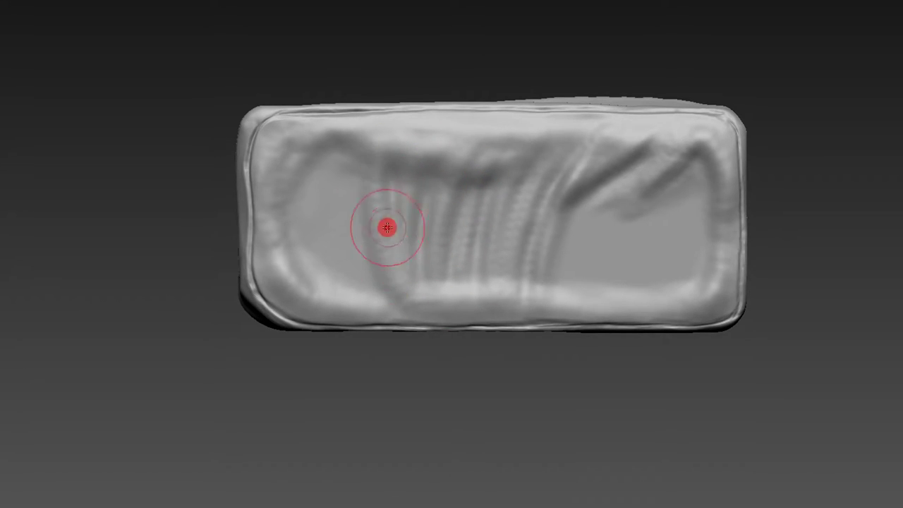
mouse_move(360, 175)
left_mouse_down()
mouse_move(374, 304)
mouse_move(335, 191)
mouse_move(324, 227)
left_mouse_up()
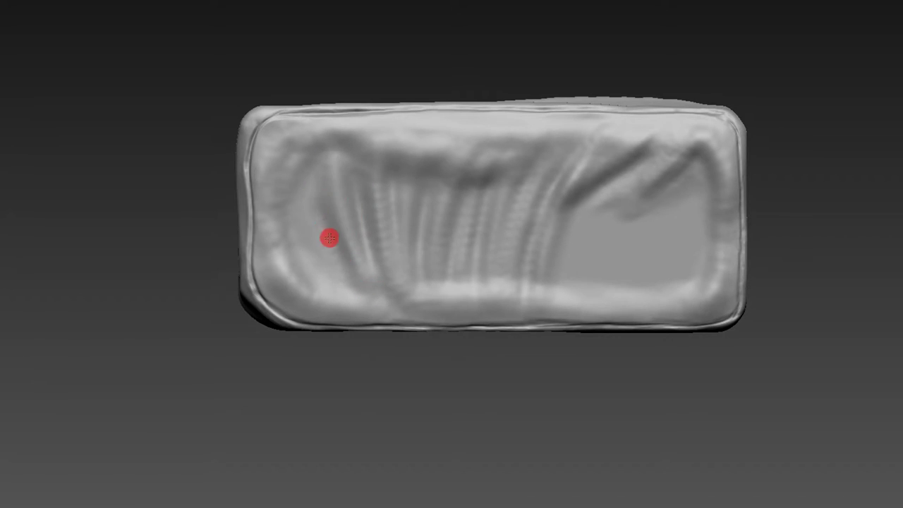
- Sculpt grooves down the right end and along the top and lower edges
right_click_drag(298, 190, 412, 96)
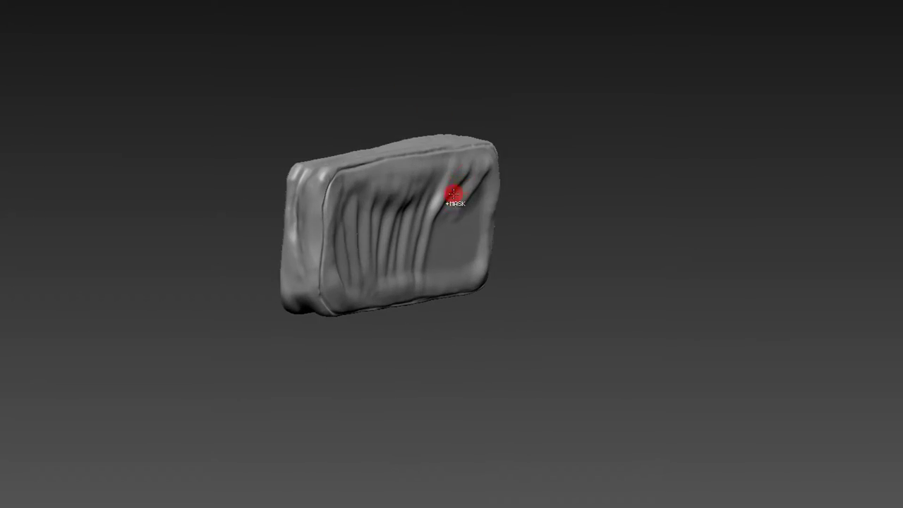
left_click_drag(412, 96, 515, 138)
left_click_drag(639, 126, 593, 98)
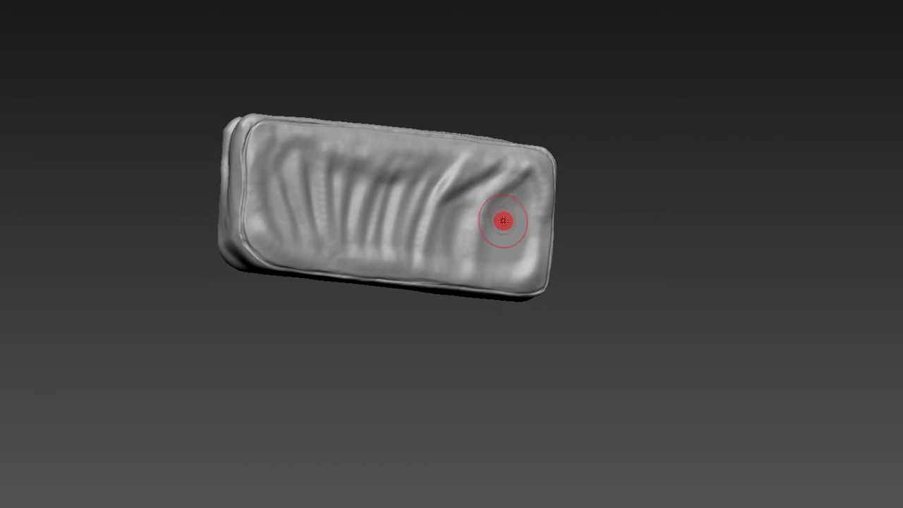
left_click_drag(521, 185, 520, 220)
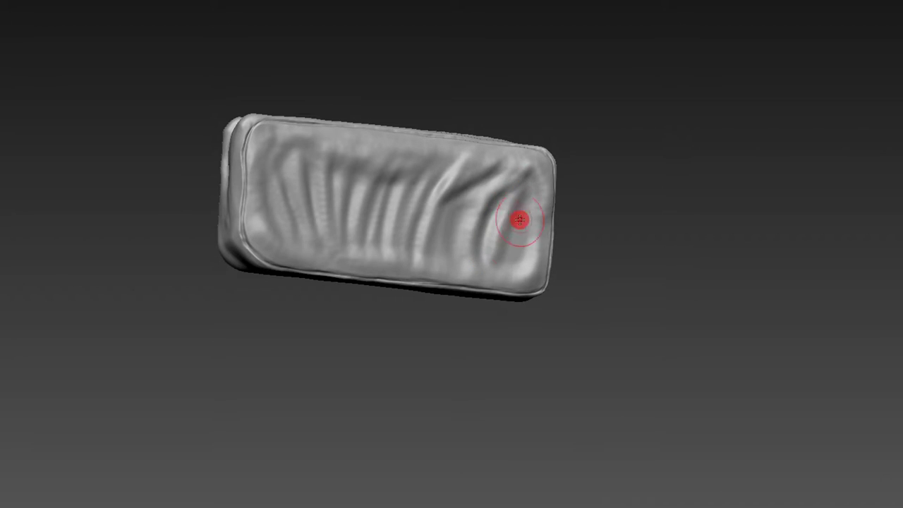
mouse_move(564, 161)
left_mouse_down()
mouse_move(616, 149)
mouse_move(586, 145)
mouse_move(633, 121)
mouse_move(544, 169)
left_mouse_up()
mouse_move(296, 161)
left_mouse_down()
mouse_move(367, 180)
mouse_move(384, 159)
left_mouse_up()
left_click_drag(705, 238, 684, 241)
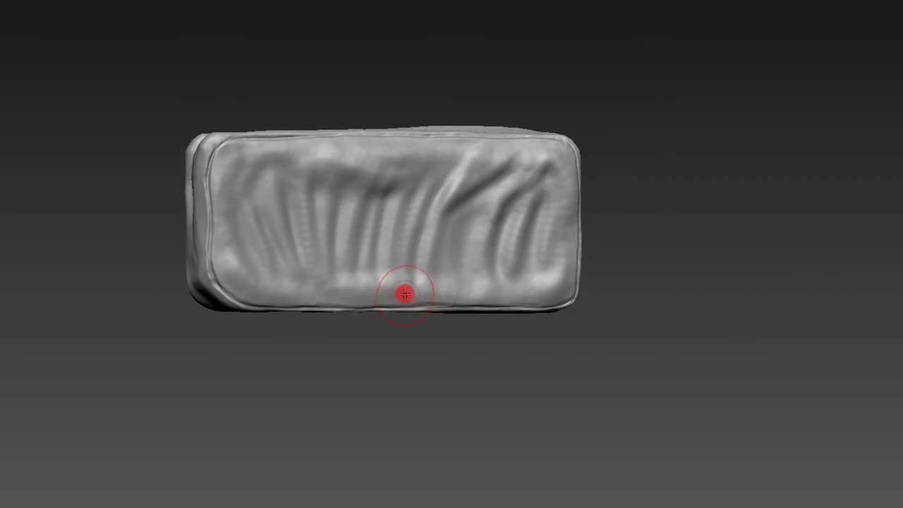
left_click_drag(458, 299, 499, 300)
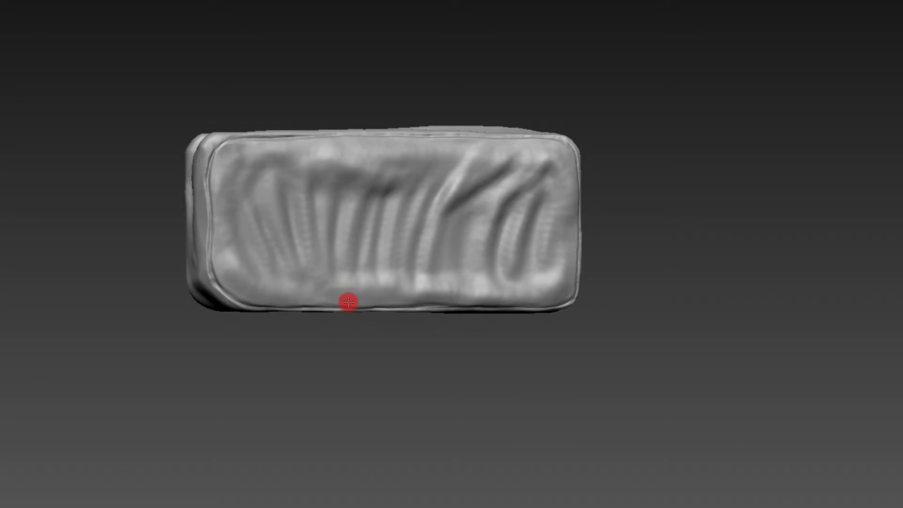
- Orbit and zoom in close to inspect the wrinkled face
mouse_move(383, 306)
left_mouse_down()
mouse_move(403, 367)
mouse_move(389, 347)
mouse_move(461, 377)
mouse_move(428, 381)
mouse_move(454, 403)
mouse_move(486, 394)
left_mouse_up()
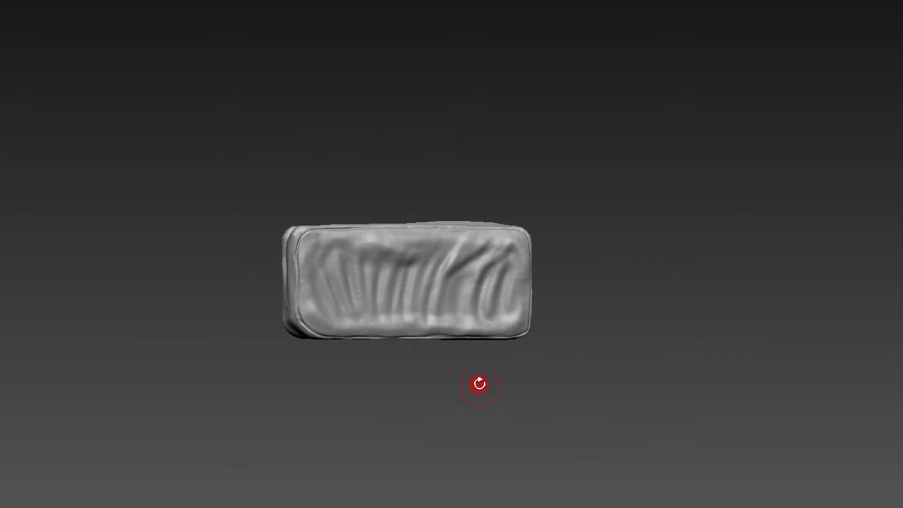
mouse_move(690, 282)
left_mouse_down("alt")
mouse_move(675, 183)
mouse_move(696, 317)
mouse_move(681, 321)
left_mouse_up("alt")
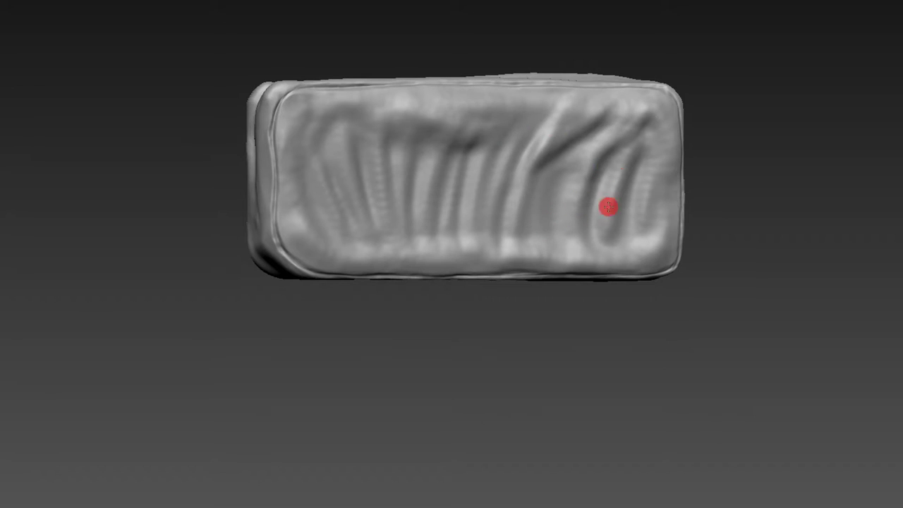
left_click_drag(617, 178, 685, 137)
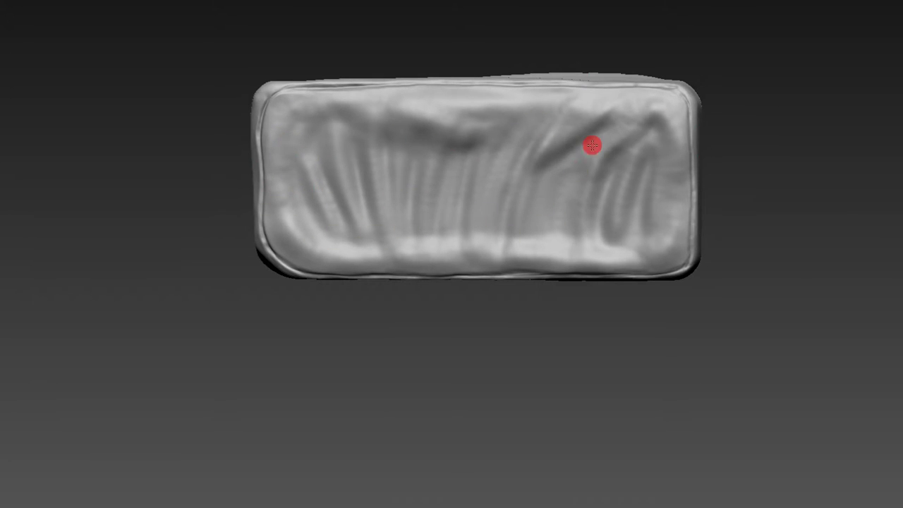
mouse_move(705, 141)
left_mouse_down()
mouse_move(740, 81)
mouse_move(760, 204)
mouse_move(806, 301)
left_mouse_up()
mouse_move(827, 369)
left_mouse_down()
mouse_move(863, 426)
mouse_move(814, 359)
mouse_move(825, 346)
left_mouse_up()
mouse_move(813, 393)
left_mouse_down()
mouse_move(461, 431)
mouse_move(711, 441)
left_mouse_up()
- Reduce the brush size and switch brushes with B-M-V
key("s")
left_click_drag(379, 85, 384, 73)
key("b")
key("m")
key("v")
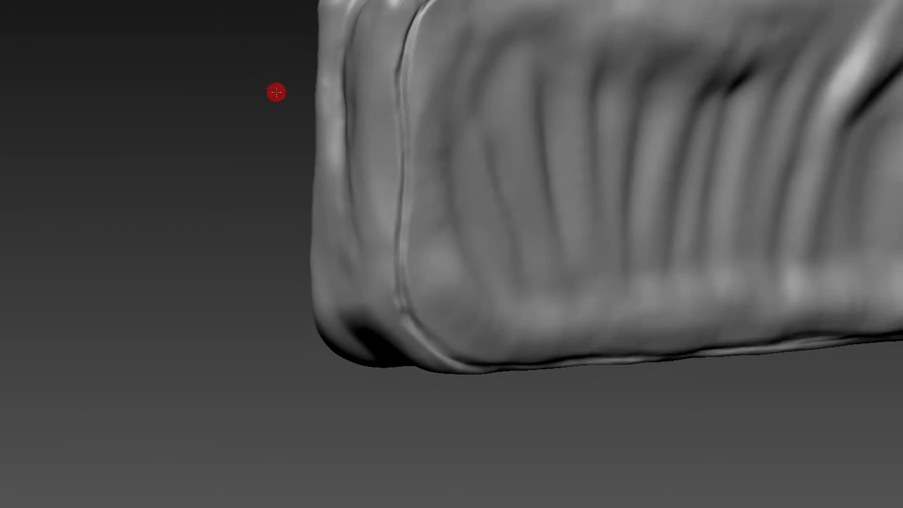
- Frame the pocket and orbit to a flat, face-on view of the wrinkled pocket
left_click_drag(276, 91, 396, 79)
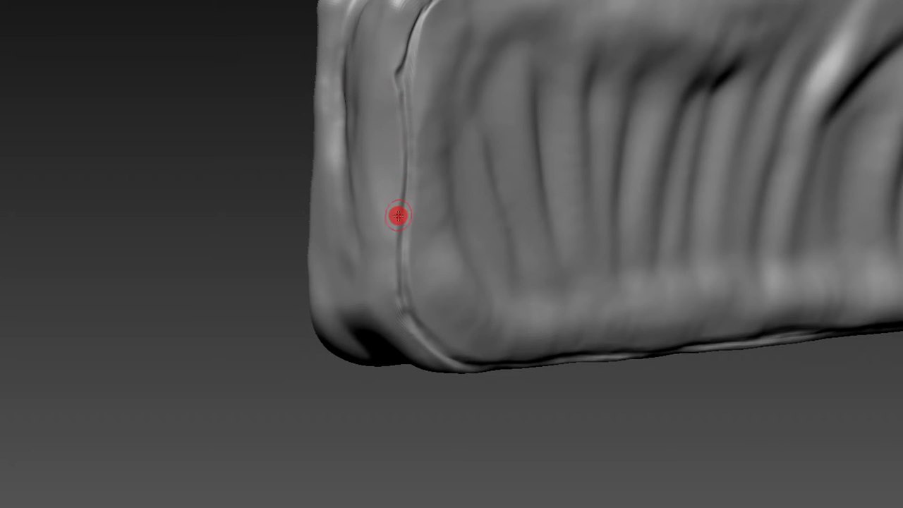
key("f")
mouse_move(312, 145)
left_mouse_down()
mouse_move(275, 176)
mouse_move(261, 106)
left_mouse_up()
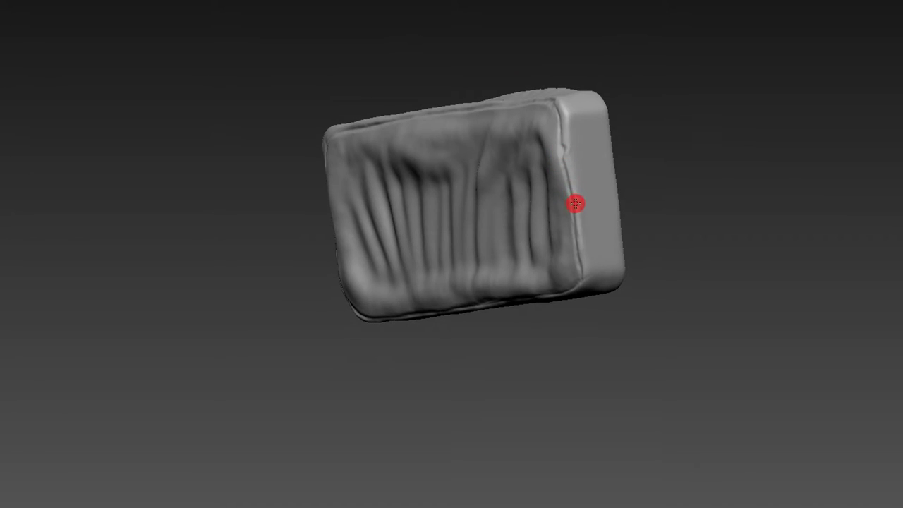
mouse_move(608, 103)
left_mouse_down()
mouse_move(668, 82)
mouse_move(845, 247)
mouse_move(847, 162)
mouse_move(875, 262)
mouse_move(851, 128)
left_mouse_up()
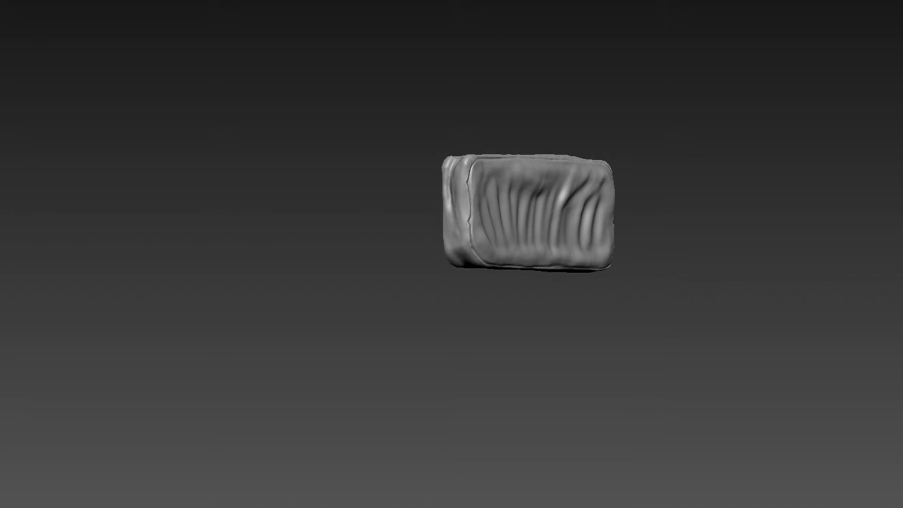
mouse_move(851, 128)
left_mouse_down()
mouse_move(821, 137)
mouse_move(782, 316)
mouse_move(859, 395)
mouse_move(889, 377)
mouse_move(604, 184)
mouse_move(675, 160)
mouse_move(677, 188)
left_mouse_up()
- In front view, use the Gizmo 3D to widen and heighten the flat block
key("w")
left_click_drag(664, 224, 645, 218)
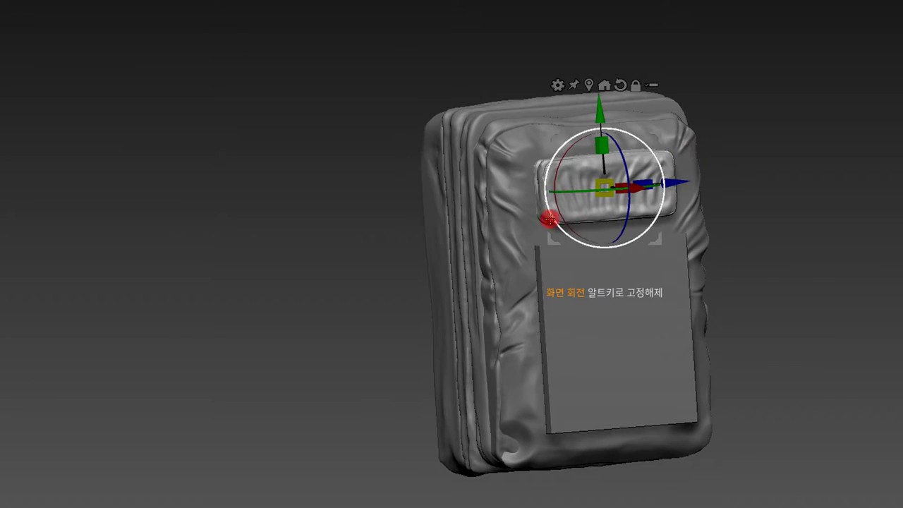
left_click_drag(703, 131, 648, 156)
left_click_drag(619, 205, 631, 206)
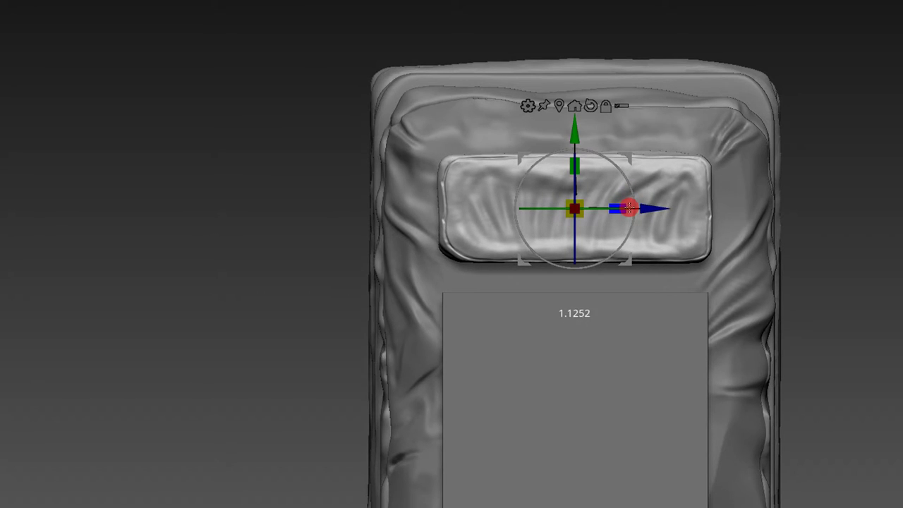
left_click_drag(580, 173, 578, 142)
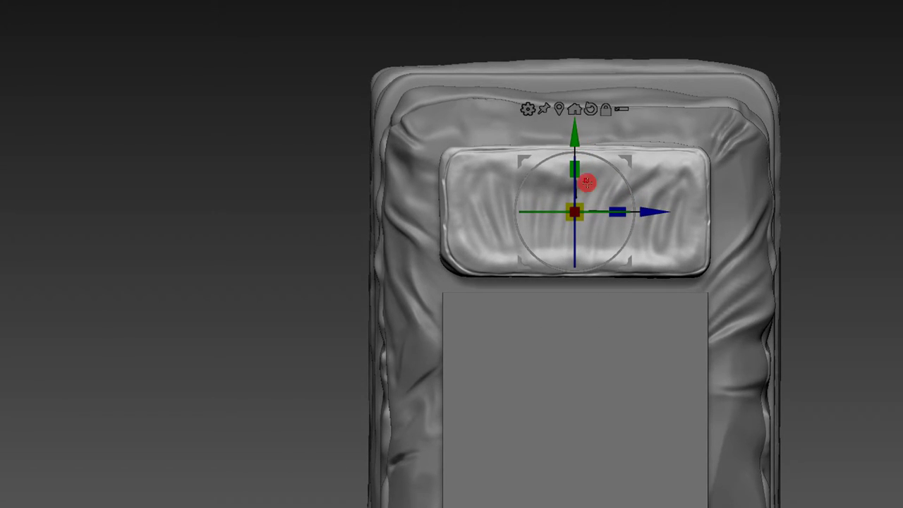
left_click_drag(617, 208, 619, 204)
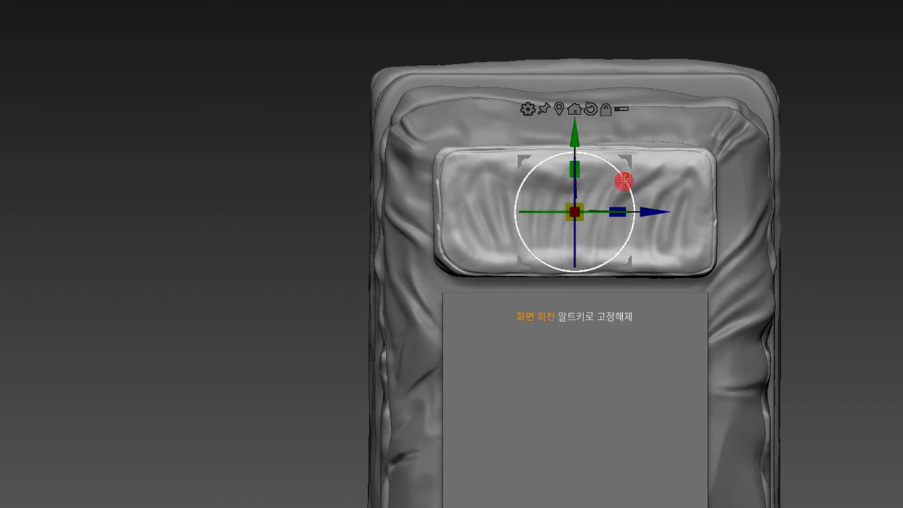
- Move the block lower, below the upper pocket, and widen the panel further
scroll(736, 64, "down", 3)
mouse_move(736, 64)
left_mouse_down()
mouse_move(750, 69)
mouse_move(741, 70)
left_mouse_up()
left_click_drag(611, 145, 605, 159)
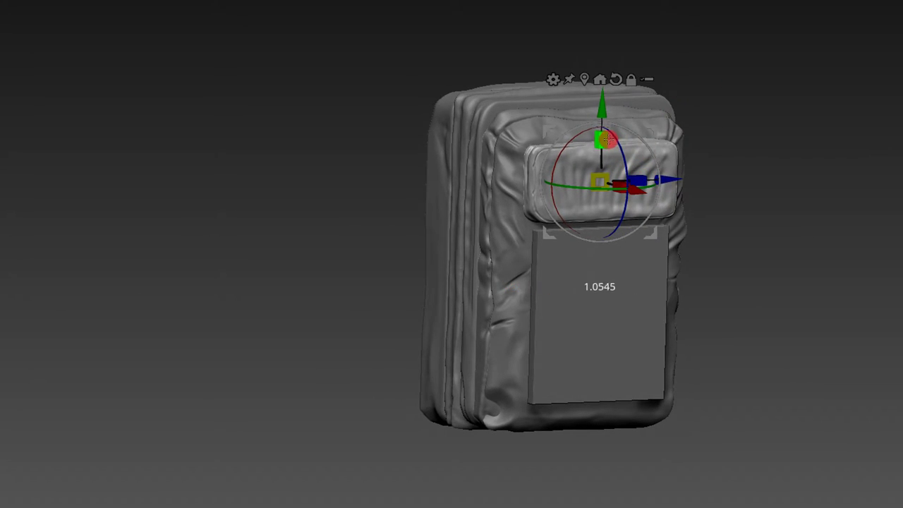
left_click_drag(604, 125, 600, 120)
mouse_move(643, 261)
left_mouse_down()
mouse_move(710, 218)
mouse_move(712, 40)
left_mouse_up()
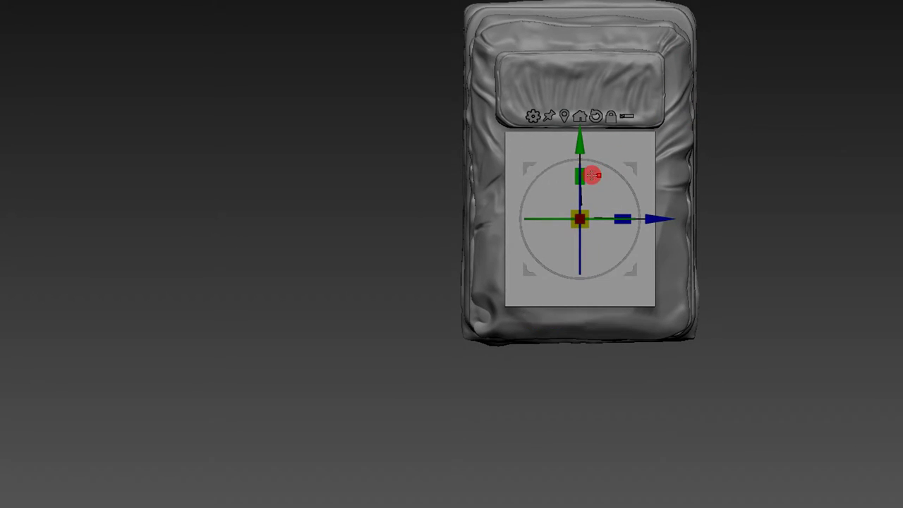
left_click_drag(585, 145, 588, 159)
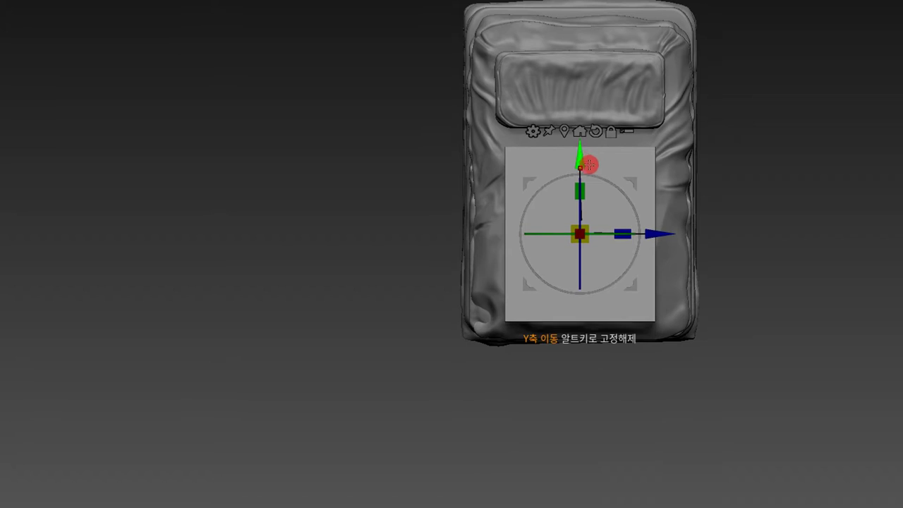
left_click_drag(587, 200, 585, 191)
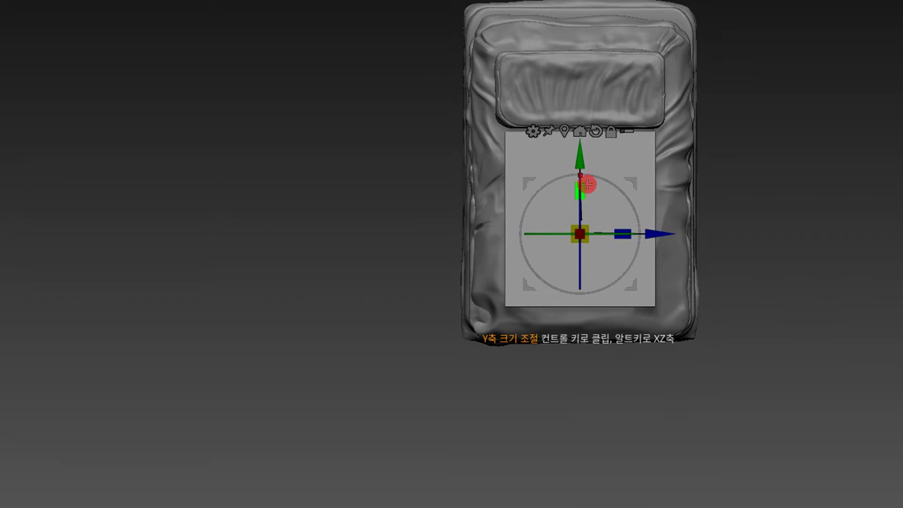
left_click_drag(583, 157, 585, 178)
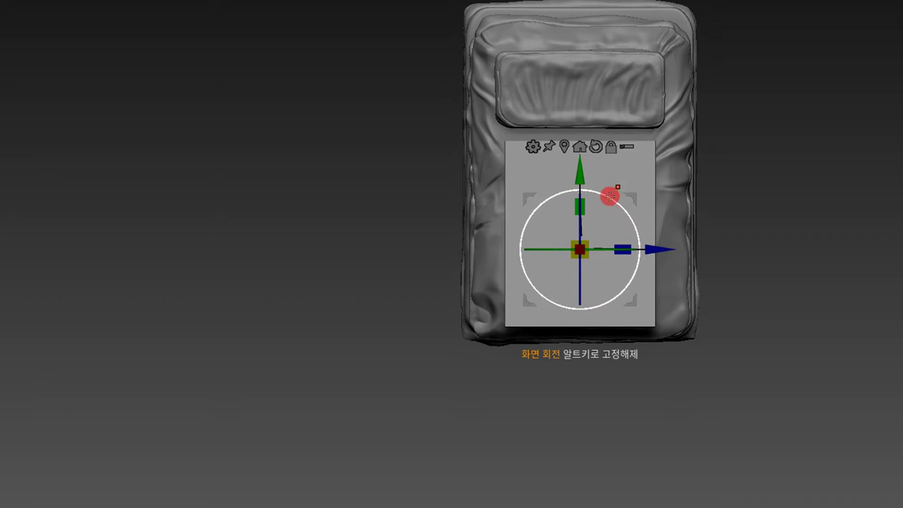
left_click_drag(621, 242, 630, 241)
- From a side view, thicken the panel outward along X to about 1.40
mouse_move(741, 133)
left_mouse_down("shift")
mouse_move(714, 86)
mouse_move(617, 270)
mouse_move(652, 276)
left_mouse_up("shift")
left_click_drag(615, 346, 736, 374)
middle_click_drag(724, 326, 628, 210, "alt")
- Turn on PolyF and bevel the panel's top edge loop with ZModeler Edge Bevel
left_click(756, 163)
middle_click_drag(756, 163, 607, 200, "alt")
left_click(478, 181)
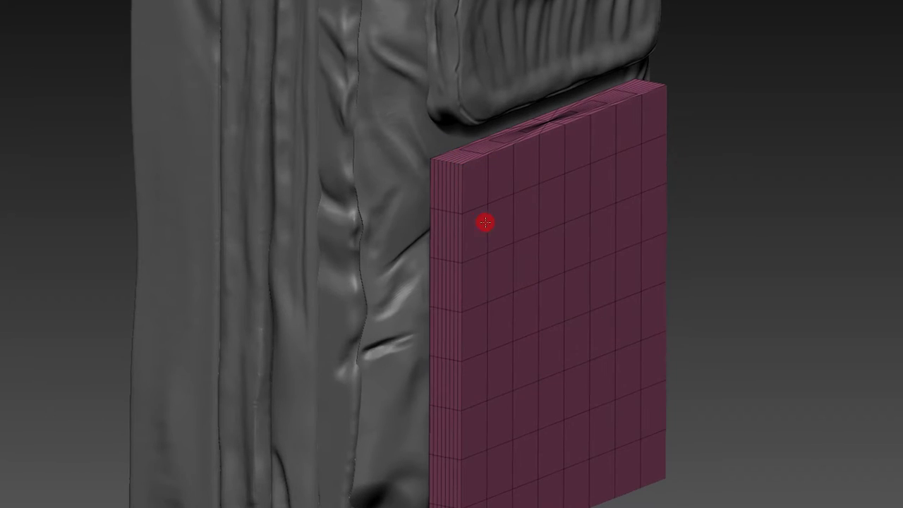
scroll(484, 221, "up", 5)
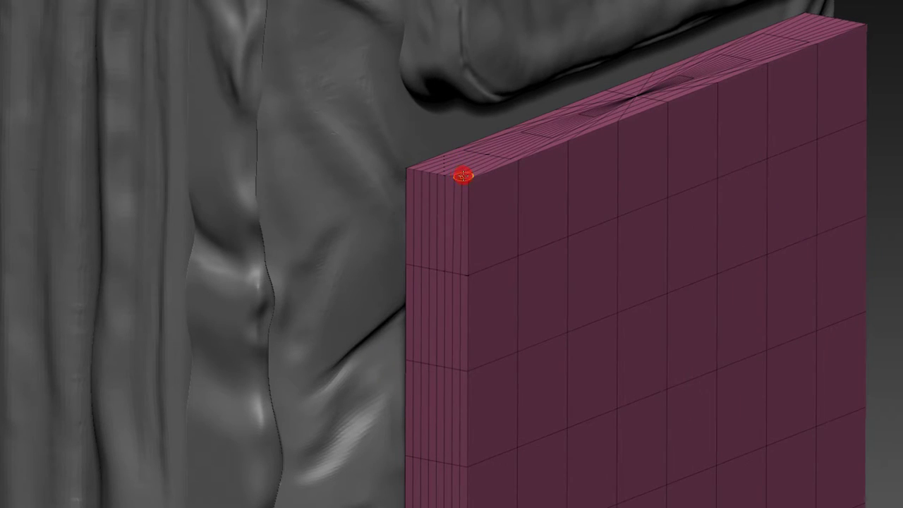
middle_click_drag(415, 112, 459, 183)
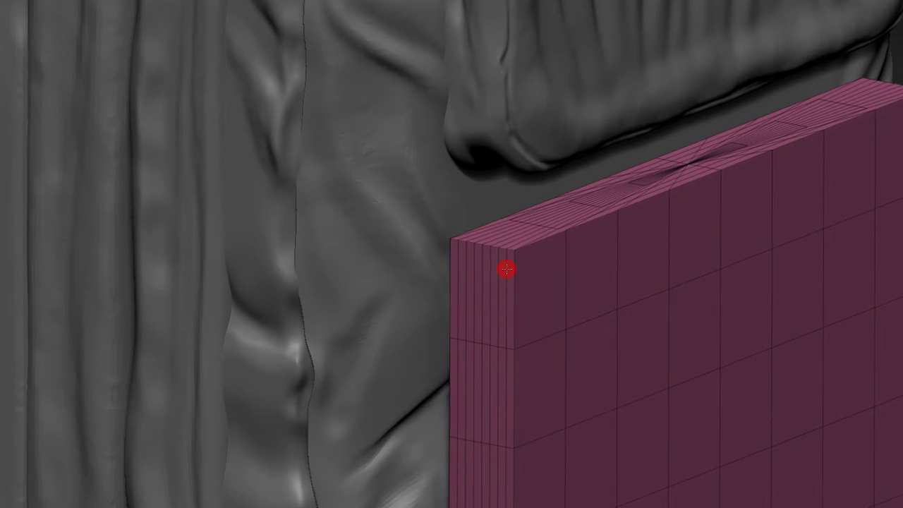
scroll(489, 255, "up", 5)
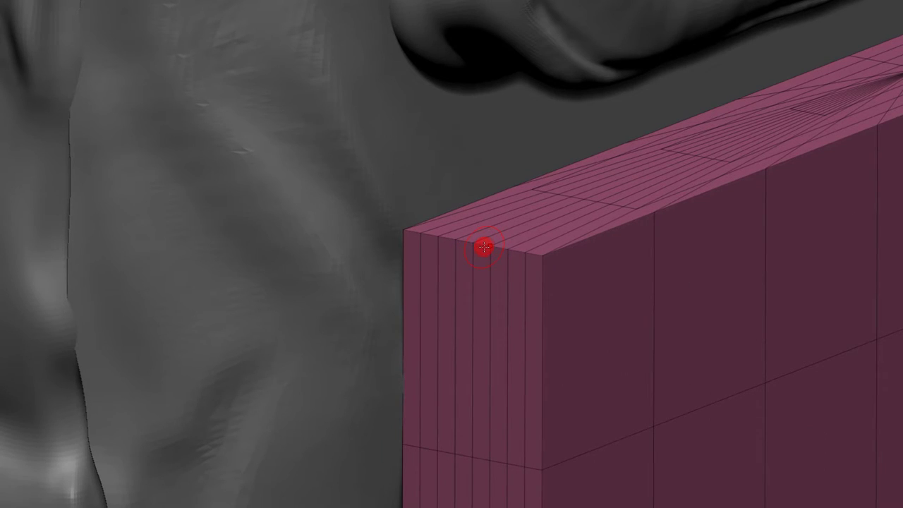
key("b")
key("z")
key("m")
left_click_drag(484, 273, 569, 177)
right_click_drag(609, 122, 496, 123)
- Check the bevel from the side and nudge the panel along X with the gizmo
key("f")
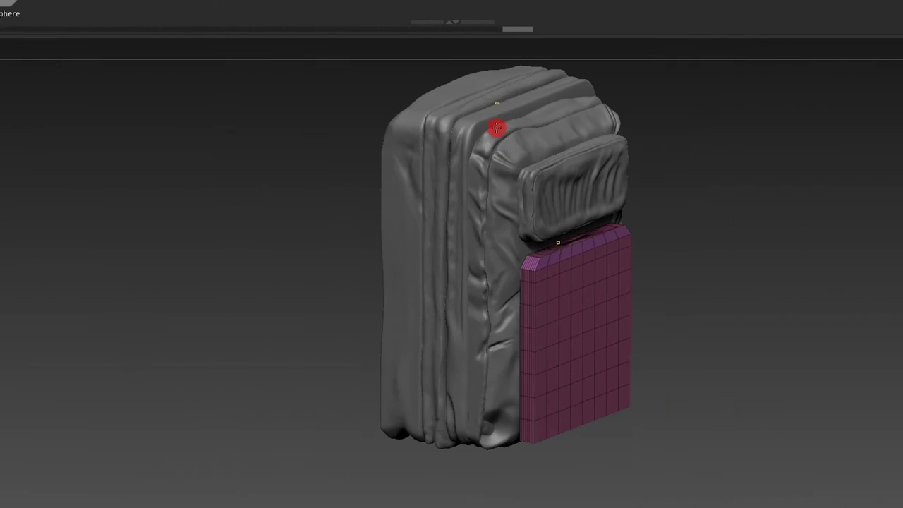
mouse_move(656, 133)
right_mouse_down()
mouse_move(628, 99)
mouse_move(642, 34)
right_mouse_up()
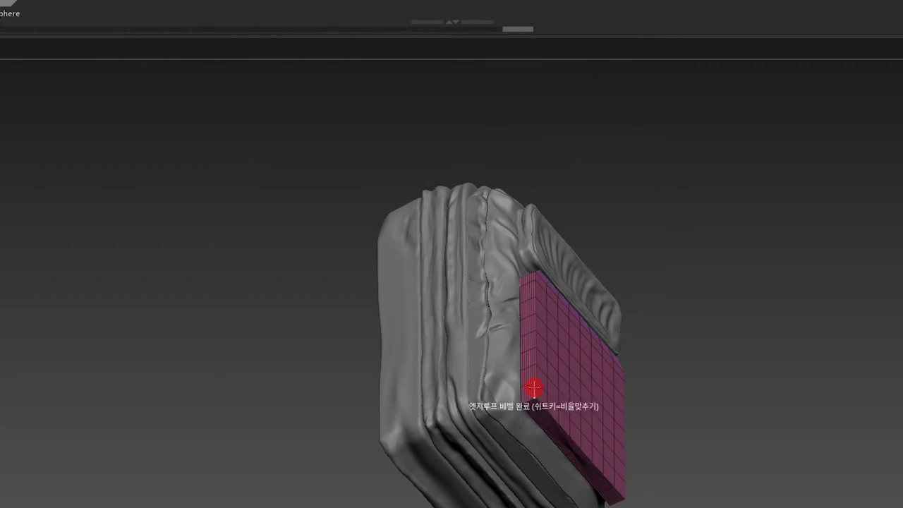
scroll(588, 458, "up", 5)
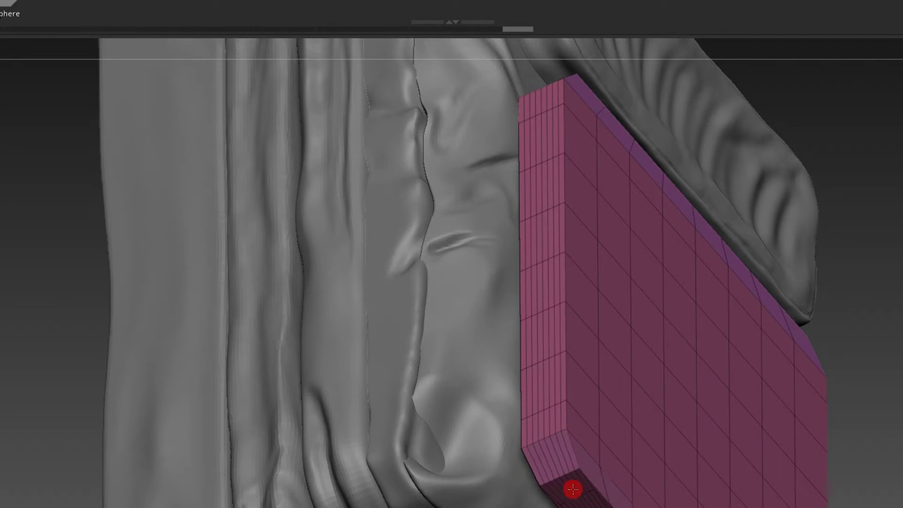
scroll(621, 183, "down", 5)
mouse_move(621, 183)
right_mouse_down()
mouse_move(675, 199)
mouse_move(694, 170)
mouse_move(648, 107)
right_mouse_up()
right_click_drag(725, 231, 784, 228)
scroll(727, 242, "up", 3)
key("w")
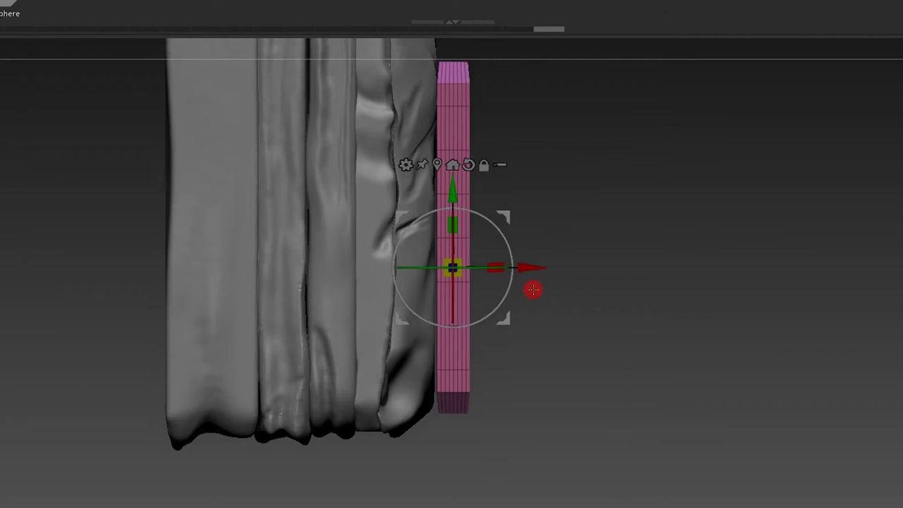
scroll(534, 288, "up", 2)
mouse_move(505, 369)
left_mouse_down()
mouse_move(532, 371)
mouse_move(501, 373)
left_mouse_up()
- Shorten the panel's height and thicken it outward against the backpack
right_click_drag(502, 373, 495, 293)
scroll(585, 225, "down", 3)
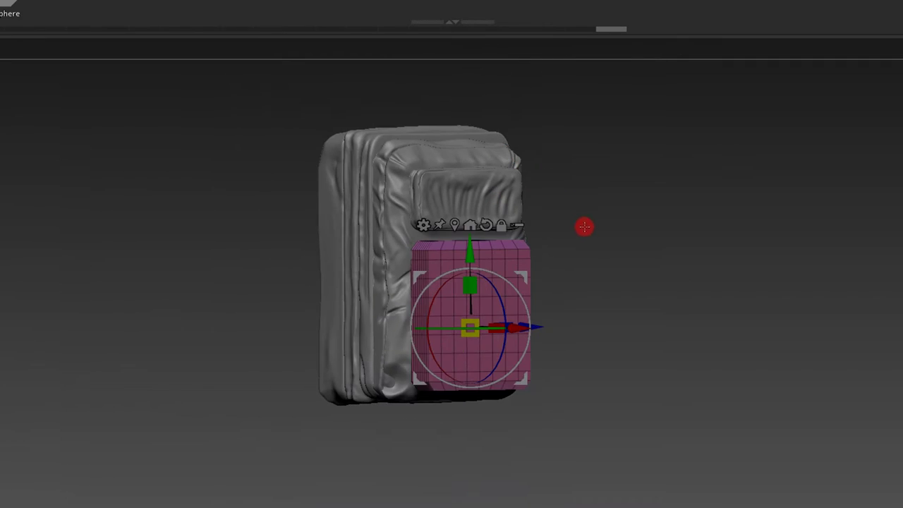
right_click_drag(585, 226, 538, 226)
scroll(591, 254, "up", 3)
right_click_drag(591, 254, 498, 242)
left_click_drag(480, 254, 443, 221)
mouse_move(443, 221)
right_mouse_down()
mouse_move(492, 133)
mouse_move(471, 222)
mouse_move(484, 226)
right_mouse_up()
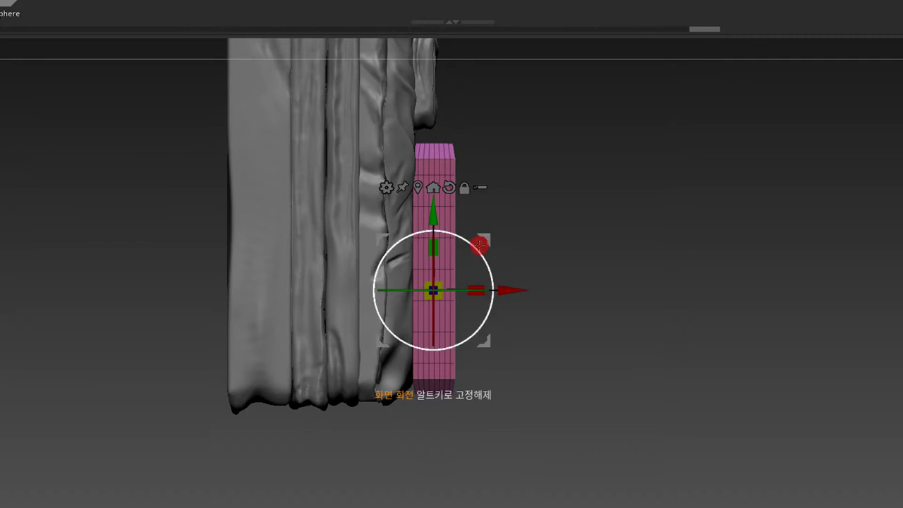
mouse_move(472, 285)
left_mouse_down()
mouse_move(487, 287)
mouse_move(484, 277)
mouse_move(473, 281)
left_mouse_up()
mouse_move(515, 284)
right_mouse_down()
mouse_move(546, 226)
mouse_move(522, 230)
mouse_move(534, 222)
mouse_move(599, 216)
mouse_move(591, 231)
mouse_move(597, 268)
mouse_move(639, 233)
mouse_move(621, 237)
mouse_move(619, 228)
mouse_move(599, 251)
right_mouse_up()
- Turn off PolyF, clear the mask, and soften the panel's top-front bevel edge
key("q")
key("shift+f")
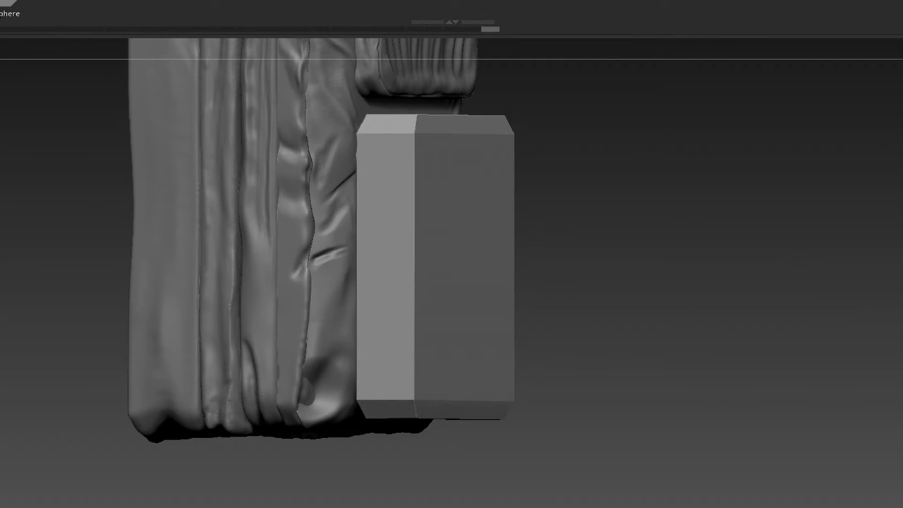
mouse_move(674, 223)
right_mouse_down()
mouse_move(685, 282)
mouse_move(655, 243)
right_mouse_up()
key("b")
key("c")
key("c")
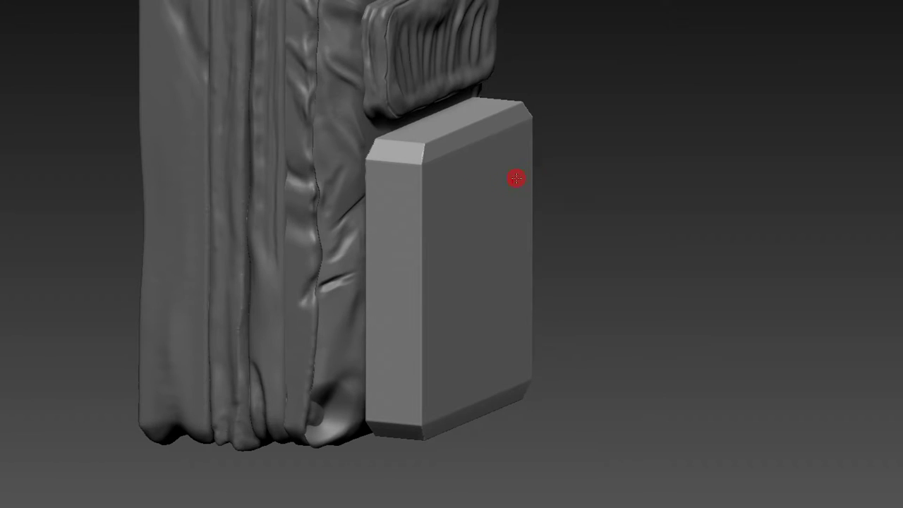
right_click_drag(556, 180, 570, 188)
key("s")
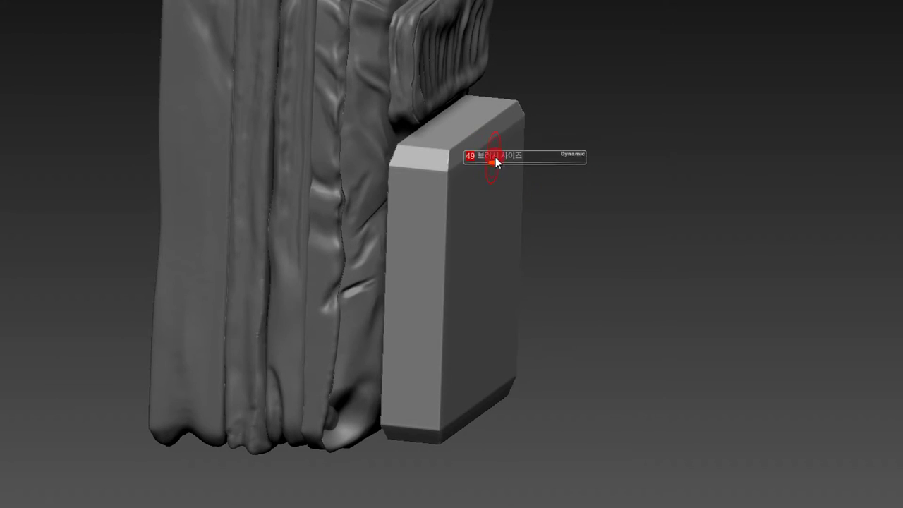
right_click_drag(532, 132, 429, 159)
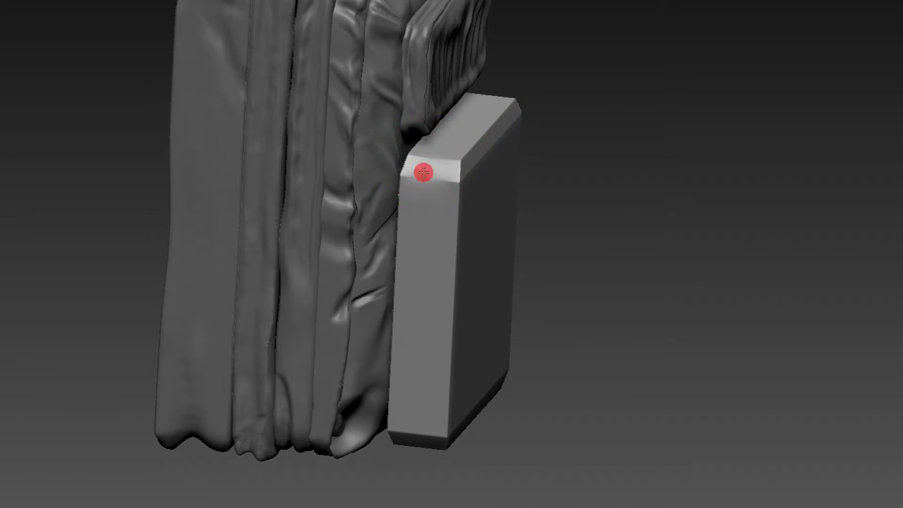
left_click(447, 172, "ctrl")
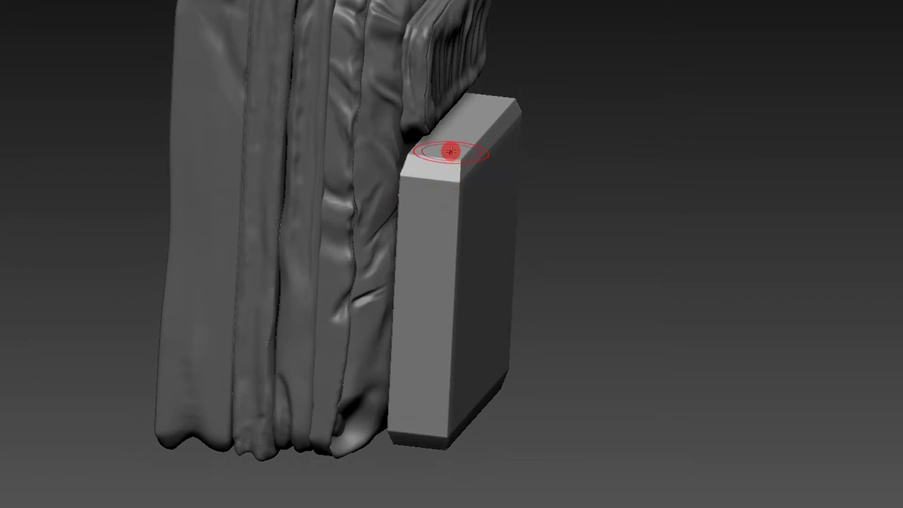
mouse_move(453, 171)
left_mouse_down("shift")
mouse_move(449, 185)
mouse_move(429, 152)
left_mouse_up("shift")
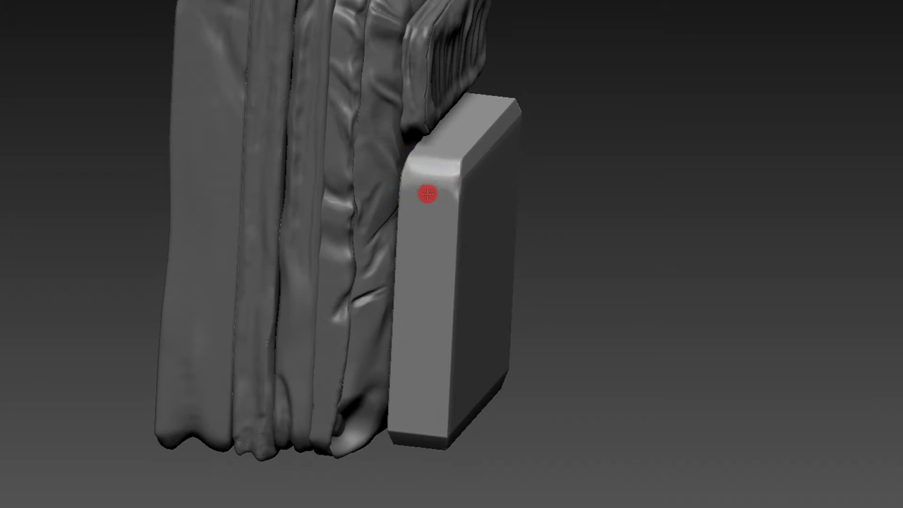
- Smooth the top bevel to the top-right corner and round off the pocket block's corner
left_click_drag(569, 94, 484, 139)
left_click_drag(556, 122, 452, 173, "shift")
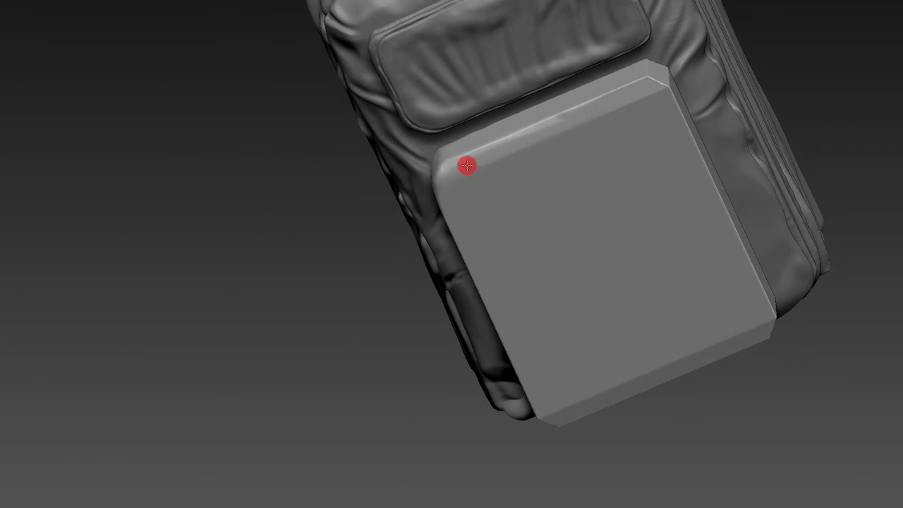
left_click_drag(543, 131, 656, 58, "shift")
left_click_drag(748, 91, 588, 119)
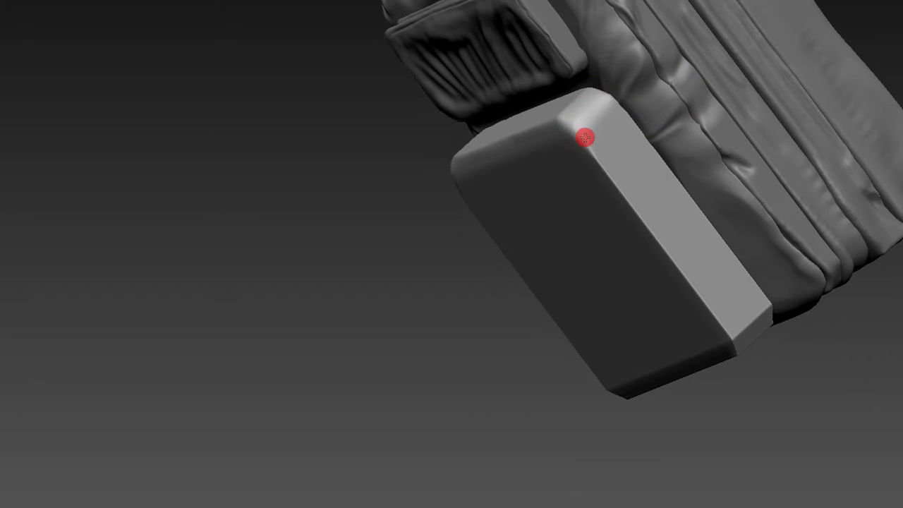
left_click_drag(793, 452, 730, 333)
mouse_move(688, 277)
left_mouse_down("shift")
mouse_move(702, 256)
mouse_move(730, 270)
mouse_move(693, 283)
mouse_move(705, 297)
left_mouse_up("shift")
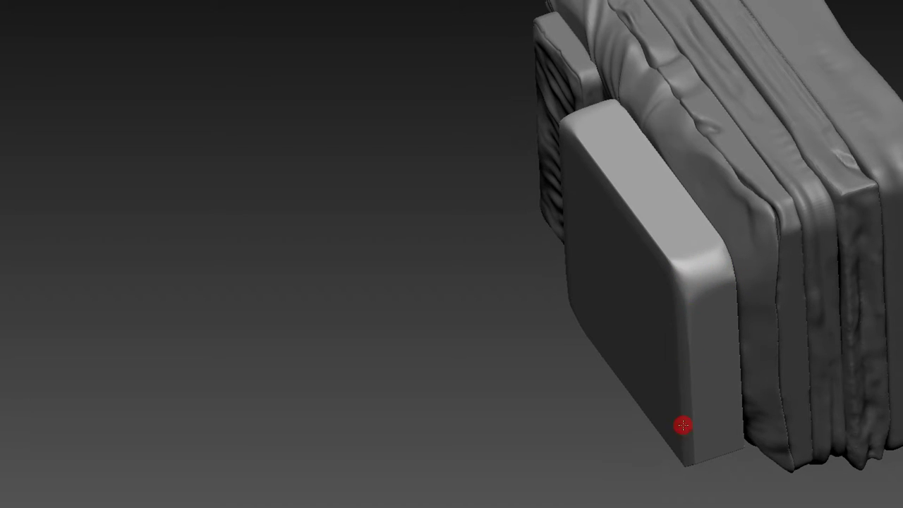
mouse_move(713, 491)
left_mouse_down()
mouse_move(714, 440)
mouse_move(774, 258)
mouse_move(756, 55)
left_mouse_up()
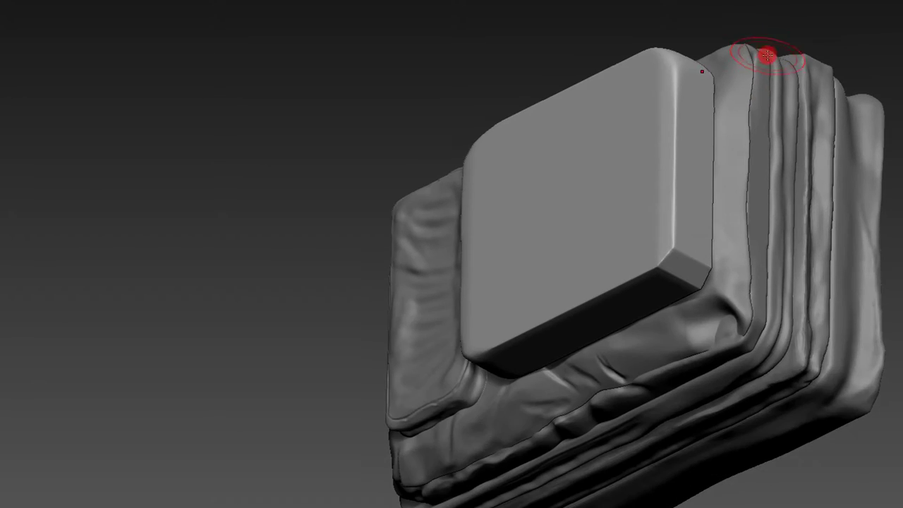
left_click_drag(679, 254, 690, 264, "shift")
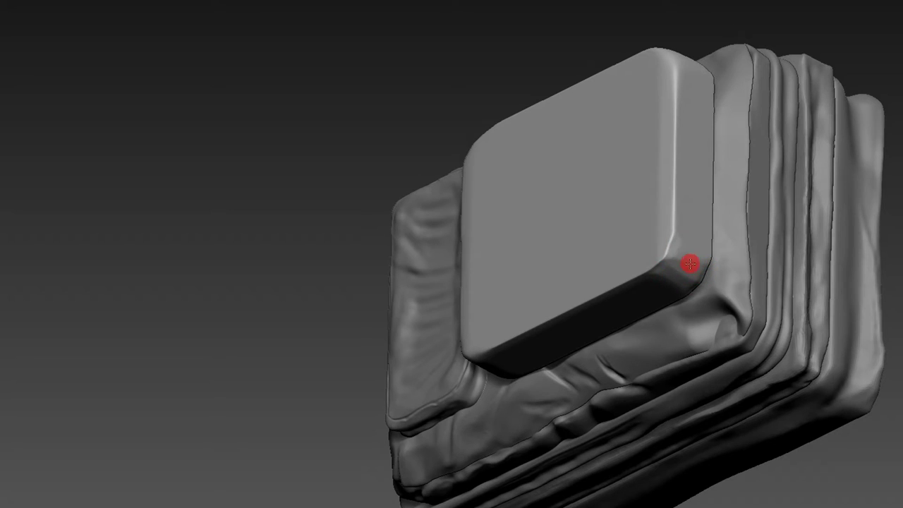
- Orbit and zoom around the backpack to check the rounded pocket from above and the side
mouse_move(598, 44)
left_mouse_down()
mouse_move(628, 8)
mouse_move(525, 299)
left_mouse_up()
mouse_move(729, 182)
left_mouse_down()
mouse_move(769, 173)
mouse_move(712, 208)
mouse_move(450, 108)
mouse_move(323, 176)
left_mouse_up()
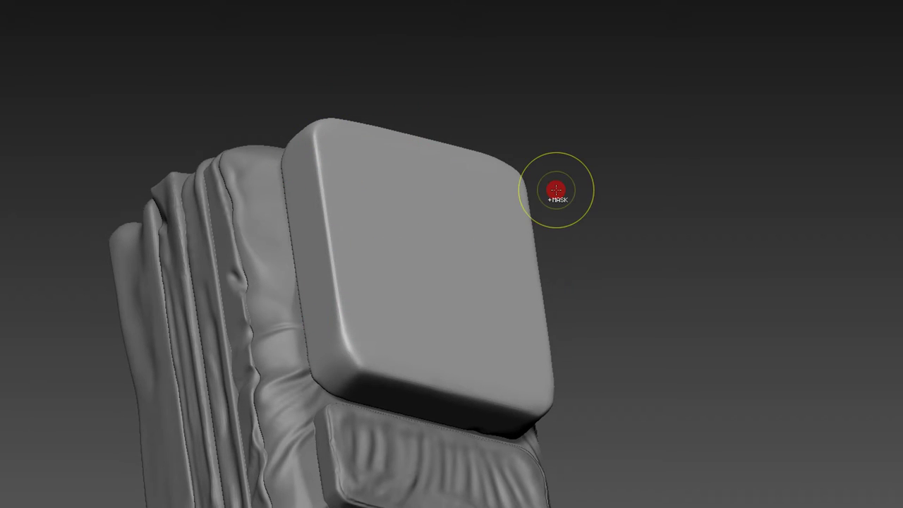
scroll(571, 136, "down", 3)
mouse_move(580, 162)
left_mouse_down()
mouse_move(544, 139)
mouse_move(643, 238)
mouse_move(637, 252)
left_mouse_up()
scroll(617, 247, "up", 3)
mouse_move(687, 265)
left_mouse_down()
mouse_move(728, 293)
mouse_move(683, 214)
left_mouse_up()
scroll(677, 169, "up", 2)
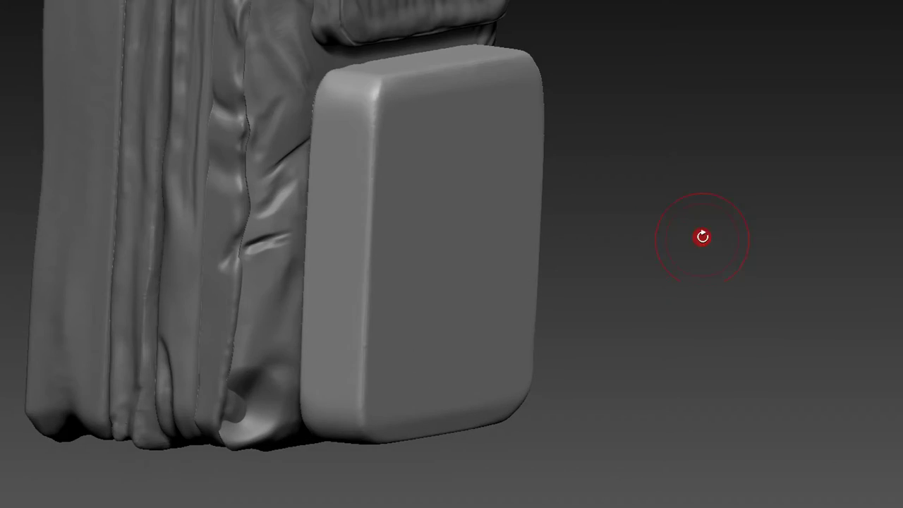
scroll(720, 268, "up", 1)
scroll(749, 302, "up", 1)
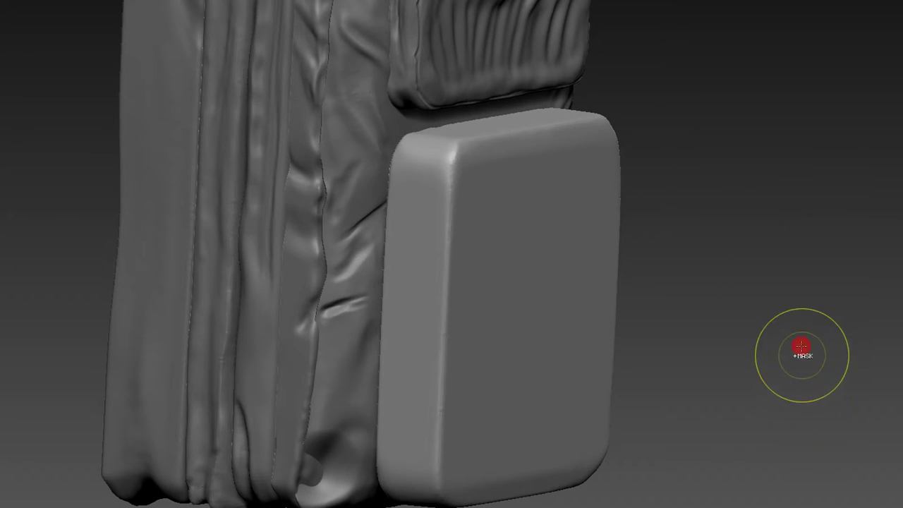
scroll(803, 346, "down", 3)
- Choose a crease brush at a small Draw Size and sculpt creases down the pocket's left edge
key("b")
left_click(494, 246)
key("s")
left_click_drag(499, 251, 506, 271)
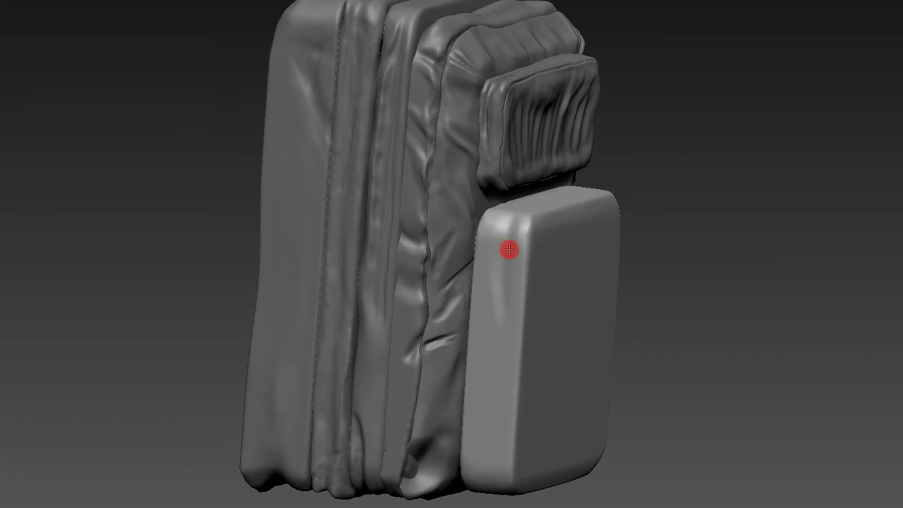
left_click_drag(501, 221, 487, 337)
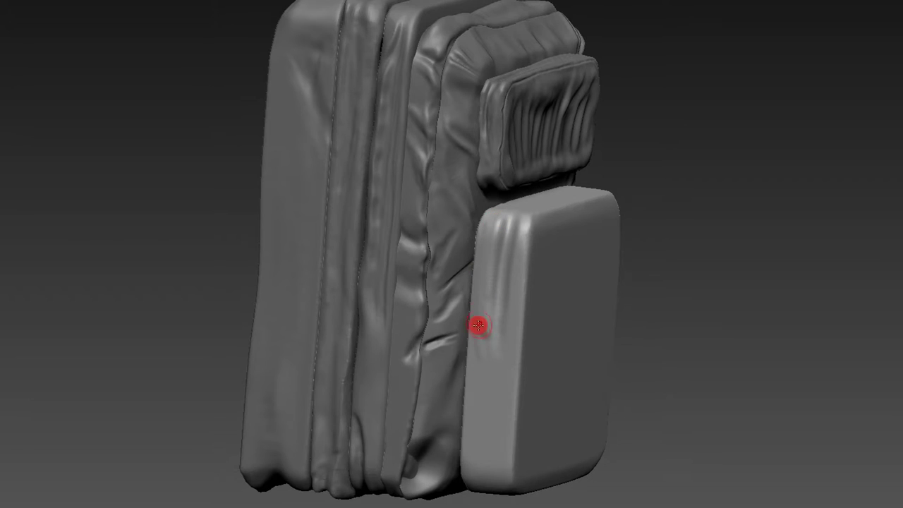
left_click_drag(517, 222, 494, 294)
- Add wrinkles along the pocket's top edge and vertical creases into its side
left_click_drag(660, 138, 557, 228)
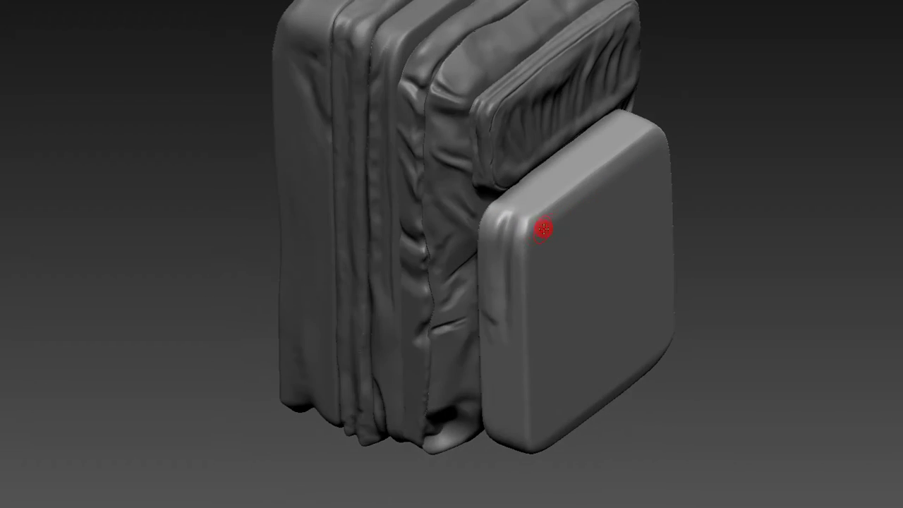
left_click_drag(504, 246, 530, 202)
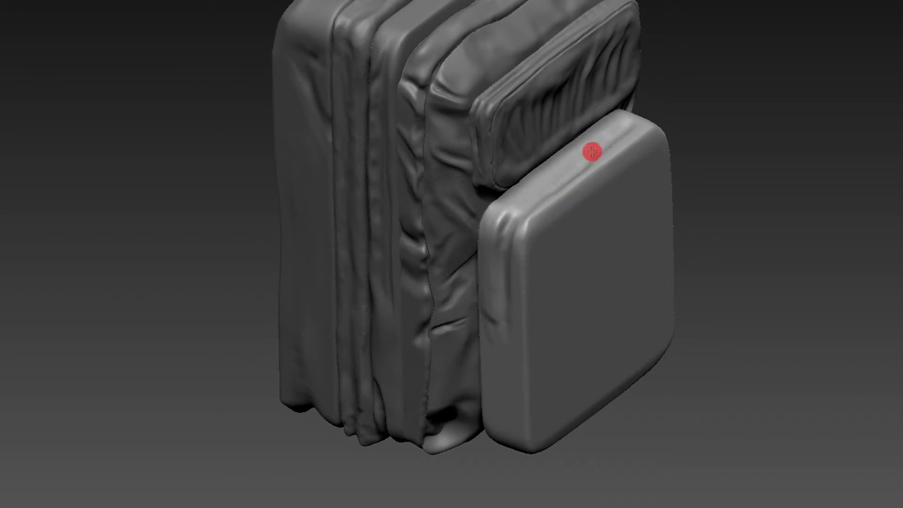
left_click_drag(520, 211, 523, 201)
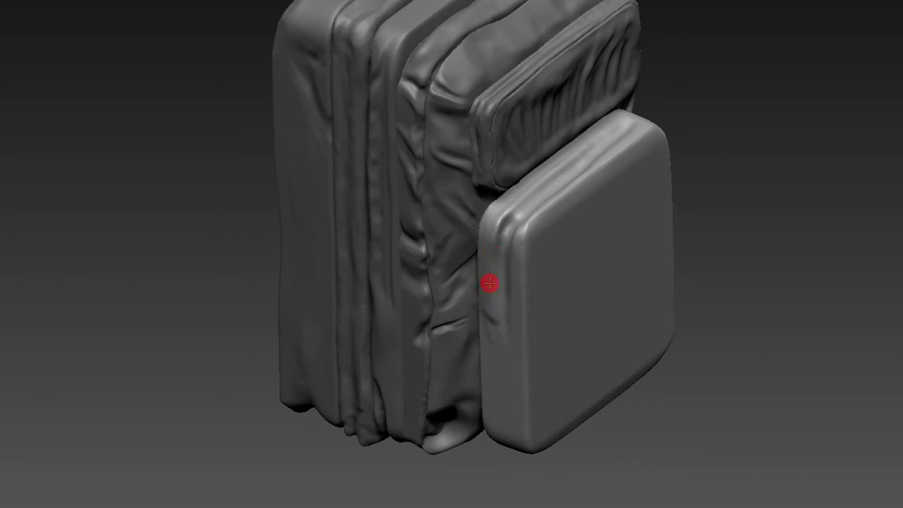
mouse_move(494, 230)
right_mouse_down()
mouse_move(683, 105)
mouse_move(671, 99)
right_mouse_up()
mouse_move(671, 99)
left_mouse_down()
mouse_move(659, 116)
mouse_move(629, 127)
left_mouse_up()
mouse_move(532, 203)
left_mouse_down()
mouse_move(525, 248)
mouse_move(522, 188)
mouse_move(519, 313)
left_mouse_up()
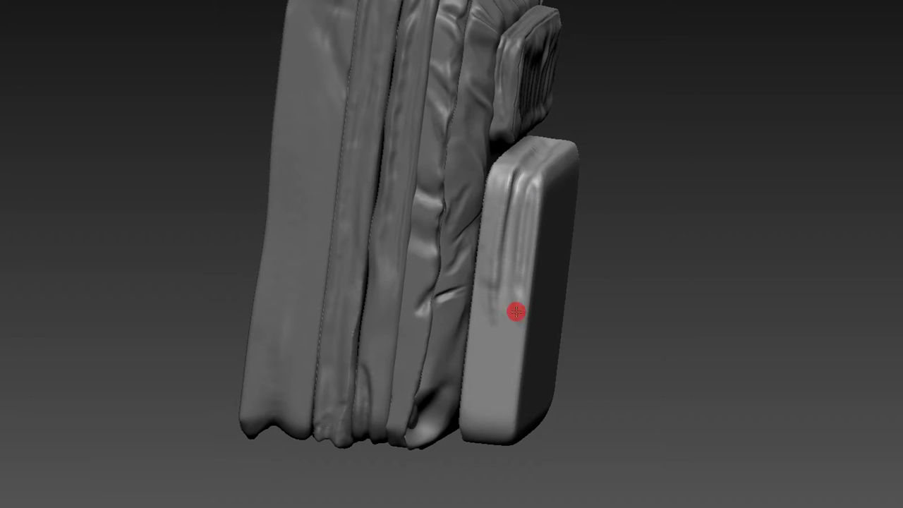
left_click_drag(725, 204, 695, 150)
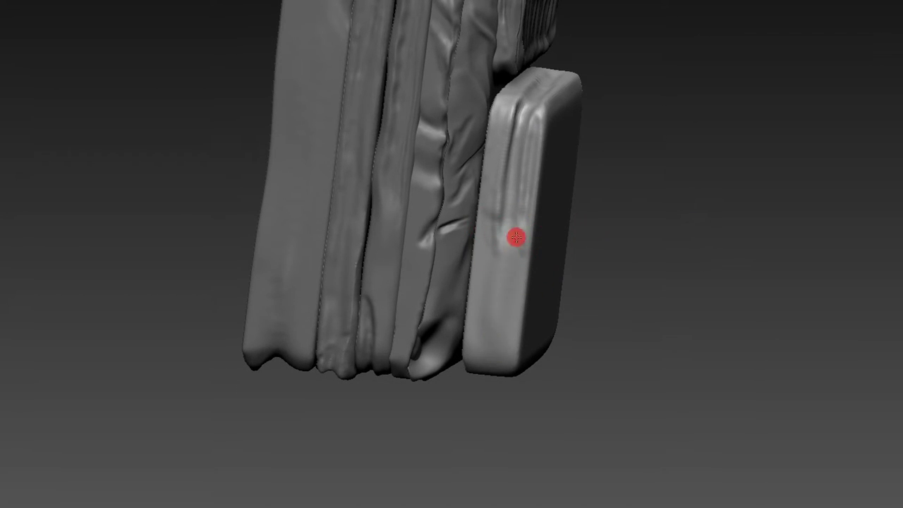
- Reduce the brush size, sculpt a thin vertical crease down the pocket side, and inspect it
key("s")
left_click_drag(494, 267, 487, 264)
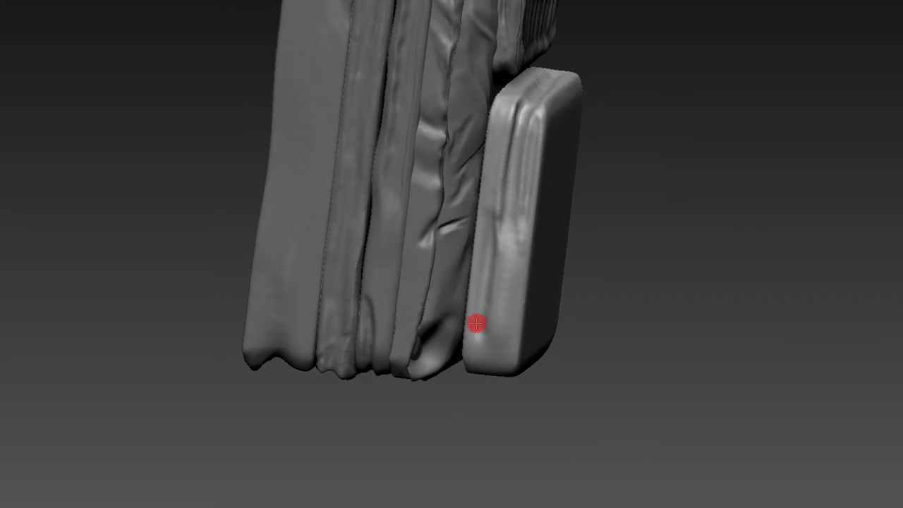
left_click_drag(496, 220, 483, 330)
mouse_move(590, 275)
left_mouse_down()
mouse_move(605, 223)
mouse_move(591, 250)
left_mouse_up()
left_click_drag(684, 224, 563, 329)
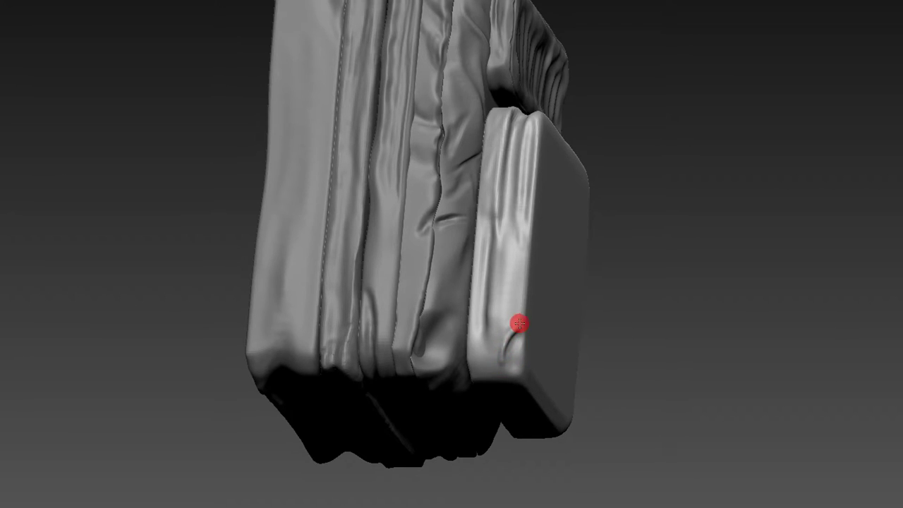
left_click_drag(529, 323, 507, 347)
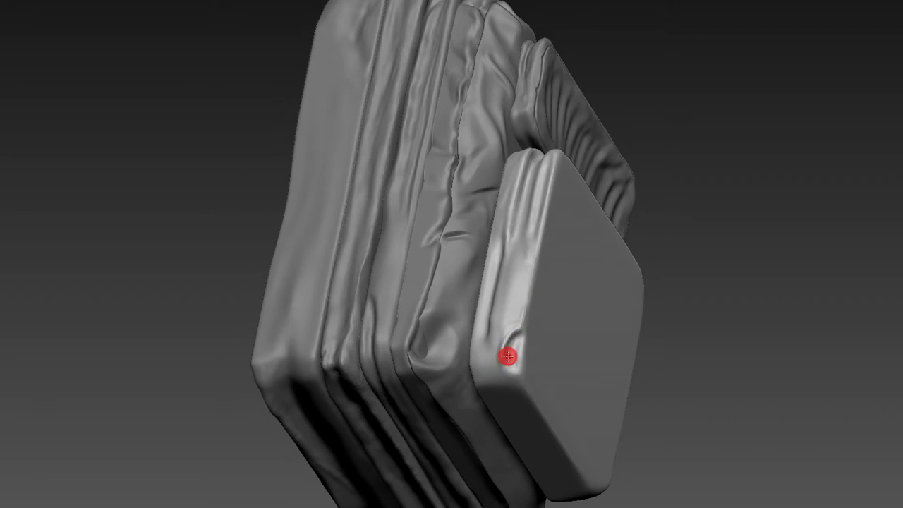
left_click_drag(567, 318, 519, 346)
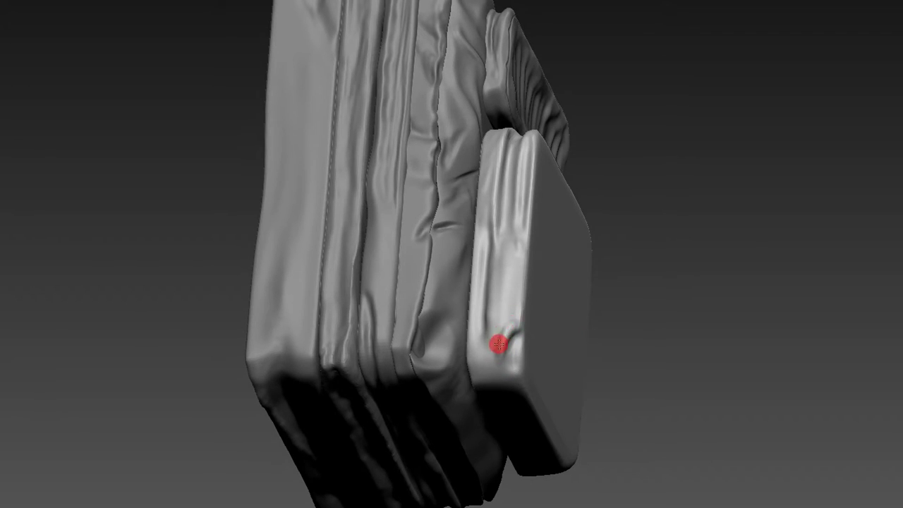
mouse_move(664, 240)
left_mouse_down()
mouse_move(517, 337)
mouse_move(638, 268)
mouse_move(514, 344)
mouse_move(498, 191)
mouse_move(741, 220)
mouse_move(793, 242)
mouse_move(685, 300)
left_mouse_up()
- Adjust Draw Size and press a small fold dent into the pocket's side edge
key("s")
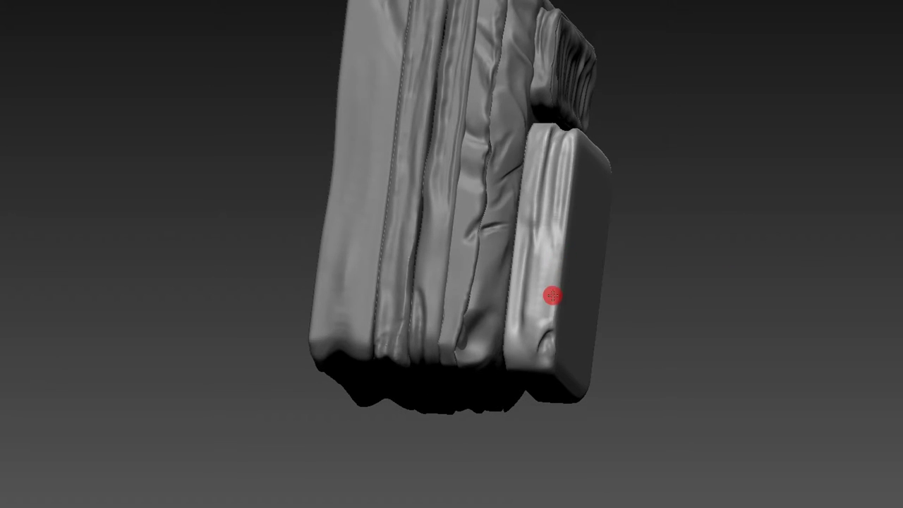
key("s")
mouse_move(614, 244)
left_mouse_down()
mouse_move(704, 182)
mouse_move(534, 181)
mouse_move(456, 214)
mouse_move(574, 253)
mouse_move(516, 268)
left_mouse_up()
left_click_drag(539, 297, 582, 273)
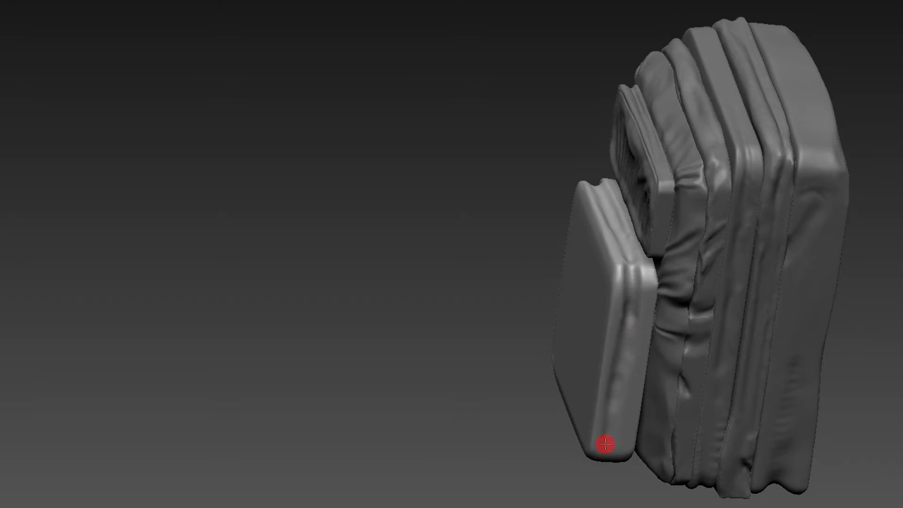
mouse_move(565, 295)
left_mouse_down()
mouse_move(544, 292)
mouse_move(609, 289)
left_mouse_up()
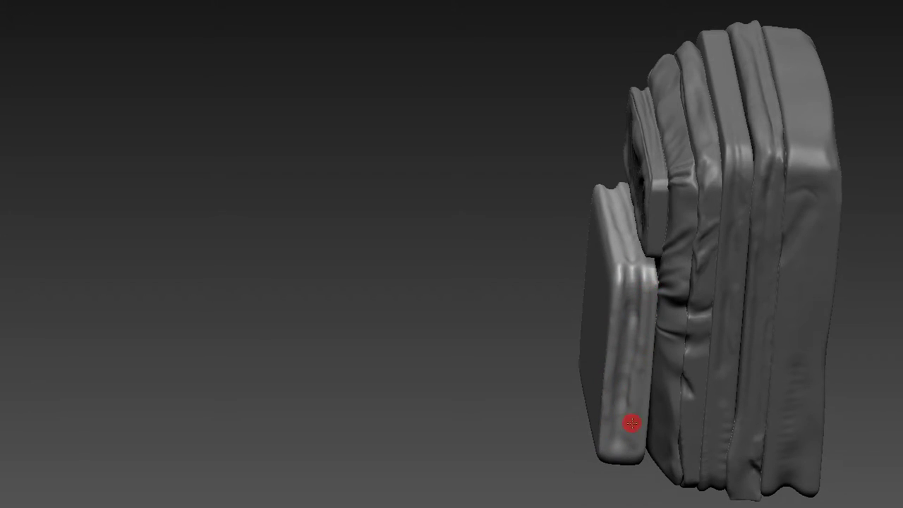
mouse_move(580, 374)
left_mouse_down()
mouse_move(564, 245)
mouse_move(649, 262)
left_mouse_up()
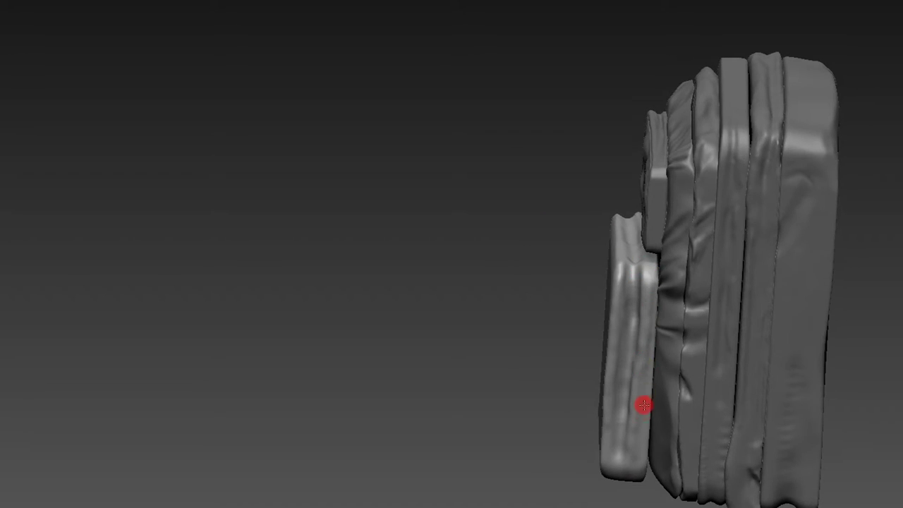
left_click(651, 318)
- Orbit around the backpack to inspect the pocket's edge, side and bottom
left_click_drag(571, 277, 640, 401)
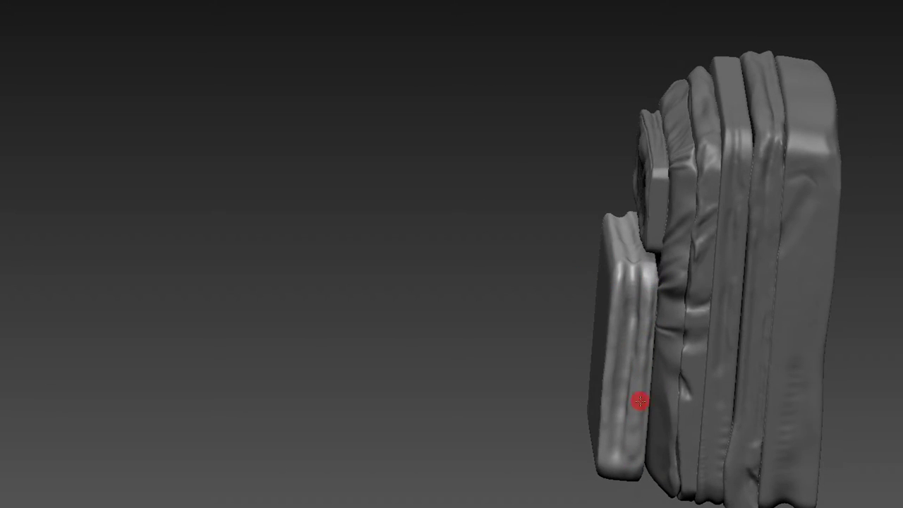
mouse_move(557, 324)
left_mouse_down()
mouse_move(599, 339)
mouse_move(591, 320)
left_mouse_up()
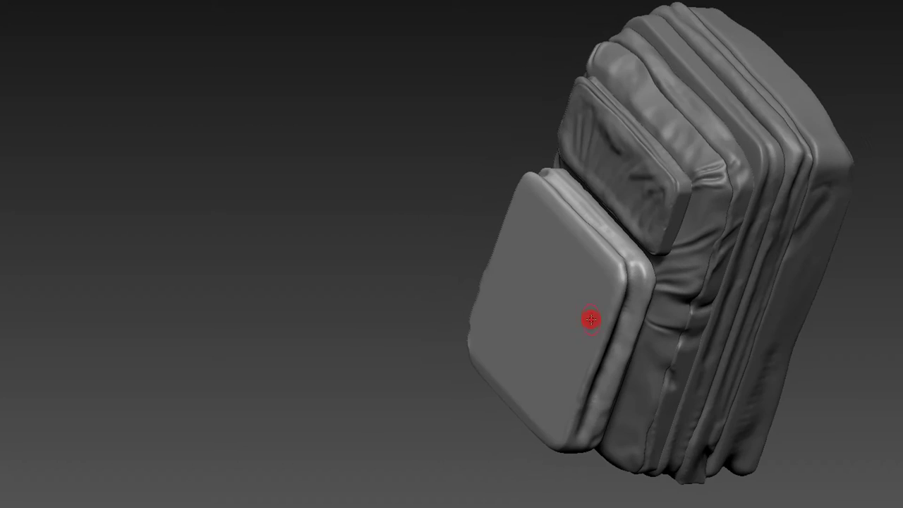
left_click_drag(454, 213, 520, 202)
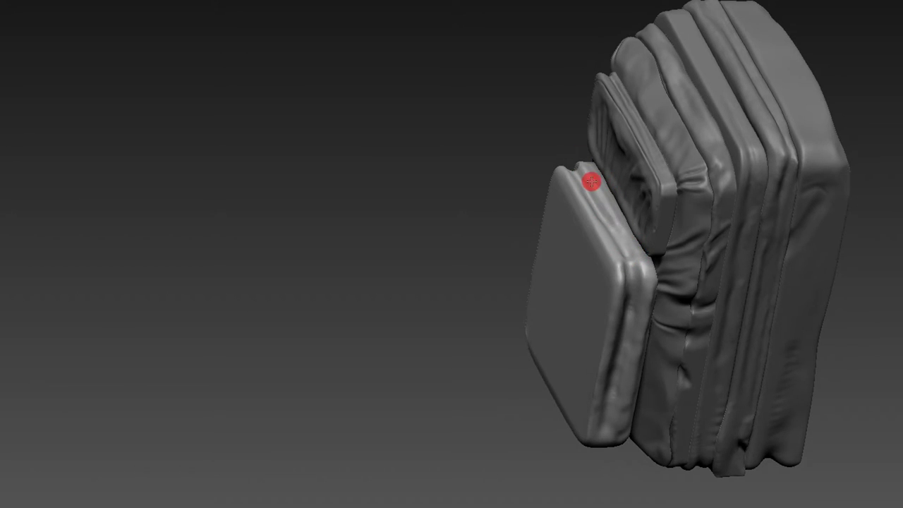
mouse_move(635, 327)
middle_mouse_down("alt")
mouse_move(522, 193)
mouse_move(601, 197)
mouse_move(758, 181)
mouse_move(714, 165)
mouse_move(713, 252)
middle_mouse_up("alt")
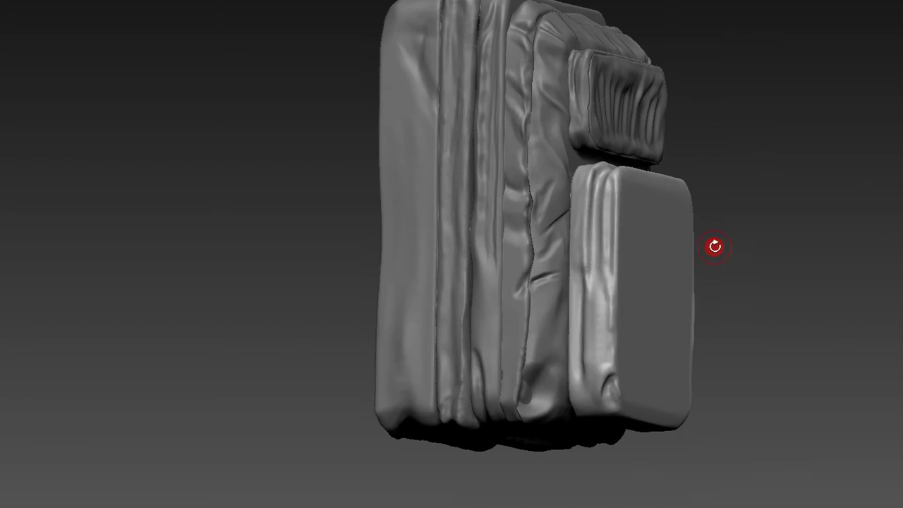
scroll(677, 221, "up", 4)
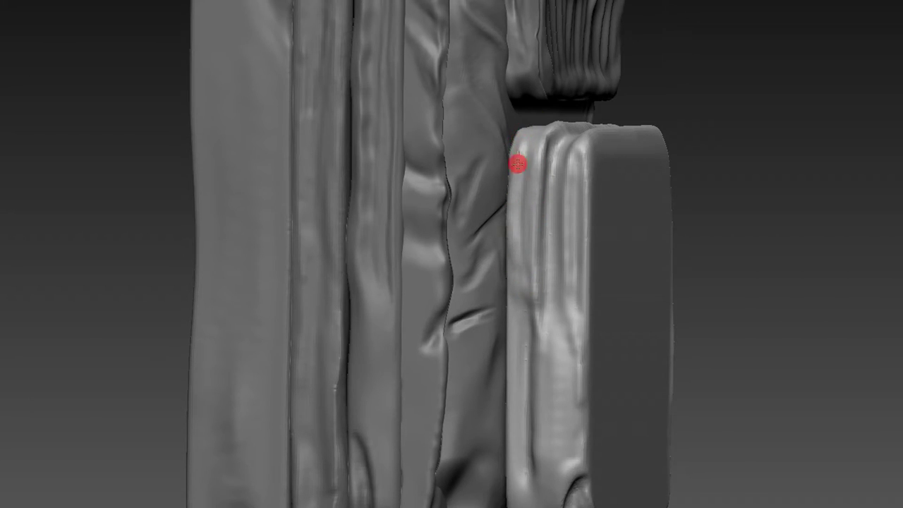
scroll(530, 259, "down", 3)
middle_click_drag(655, 154, 527, 265, "alt")
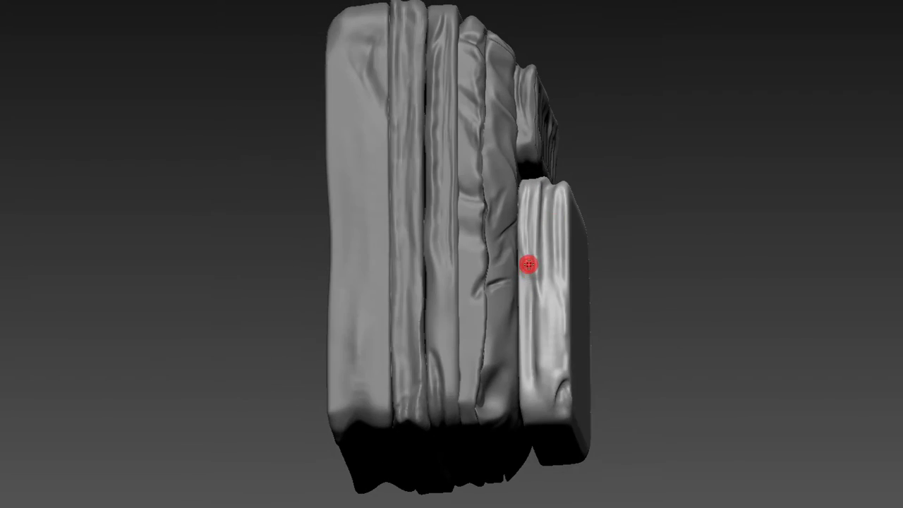
scroll(530, 296, "up", 3)
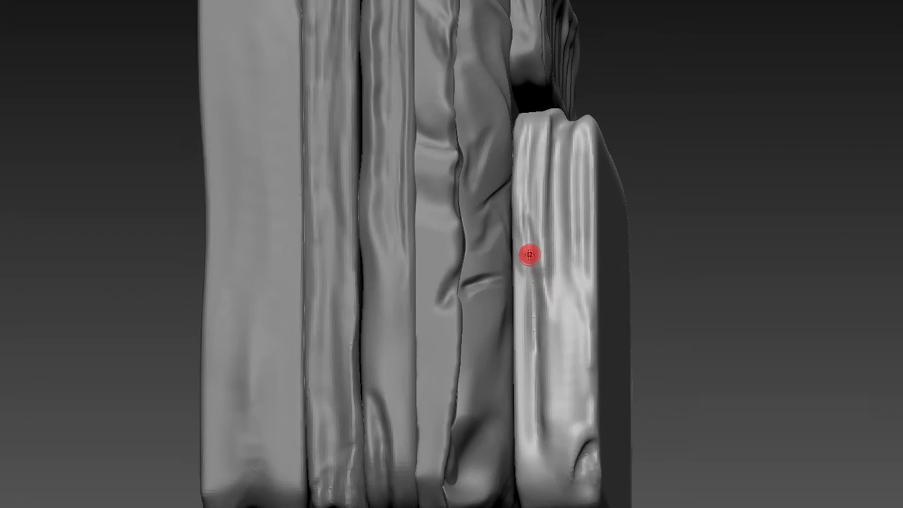
scroll(631, 200, "down", 3)
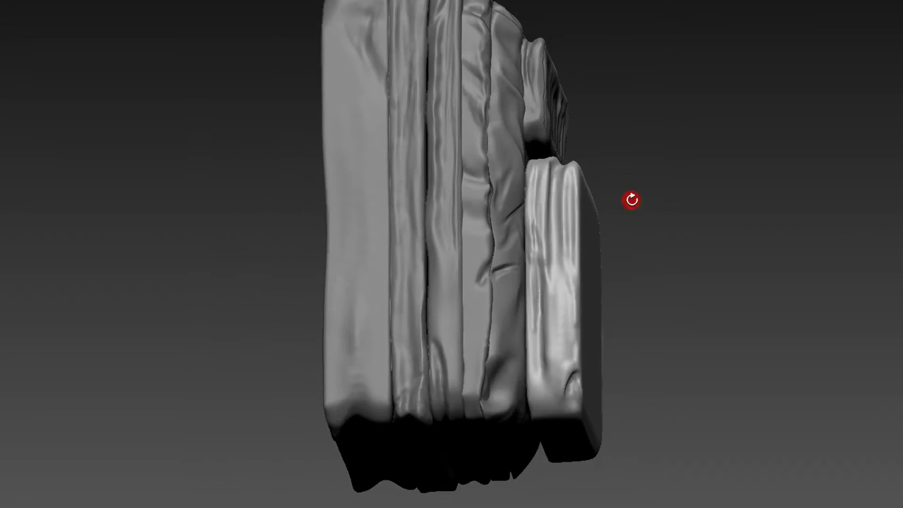
- Zoom in and turn the backpack so the pocket's side faces the camera
middle_click_drag(630, 200, 578, 255, "alt")
scroll(585, 252, "up", 3)
scroll(732, 123, "down", 3)
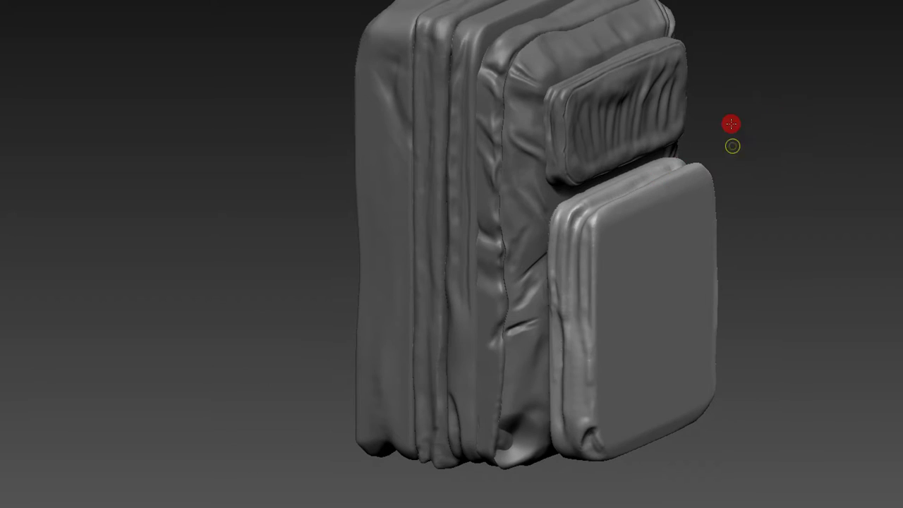
scroll(763, 18, "down", 3)
middle_click_drag(764, 18, 746, 51, "alt")
scroll(756, 151, "up", 2)
middle_click_drag(769, 139, 734, 151, "alt")
mouse_move(571, 295)
middle_mouse_down("alt")
mouse_move(710, 174)
mouse_move(724, 184)
middle_mouse_up("alt")
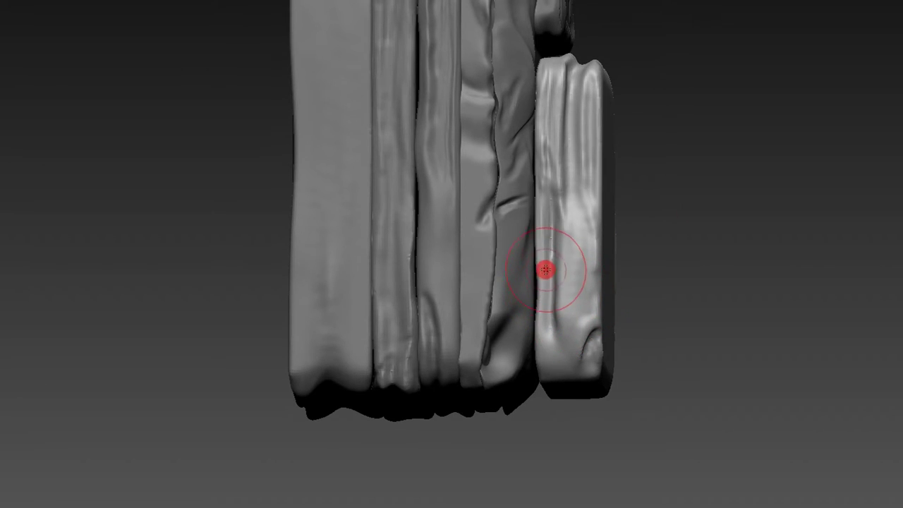
- Make the brush much smaller and examine the side folds on both front pockets
key("s")
left_click_drag(555, 286, 553, 276)
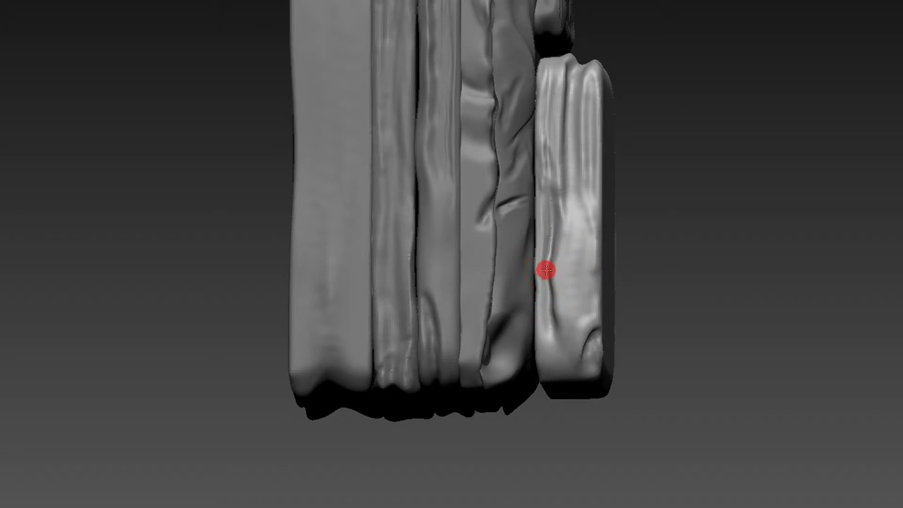
mouse_move(575, 294)
middle_mouse_down()
mouse_move(656, 247)
mouse_move(601, 264)
middle_mouse_up()
mouse_move(805, 155)
left_mouse_down()
mouse_move(843, 143)
mouse_move(759, 232)
mouse_move(769, 304)
left_mouse_up()
key("s")
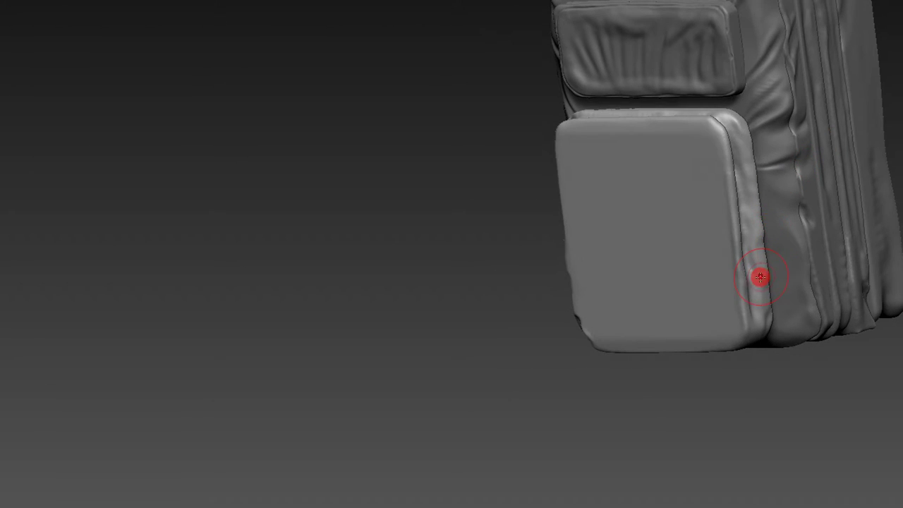
key("s")
mouse_move(697, 411)
left_mouse_down()
mouse_move(719, 317)
mouse_move(652, 404)
mouse_move(731, 321)
left_mouse_up()
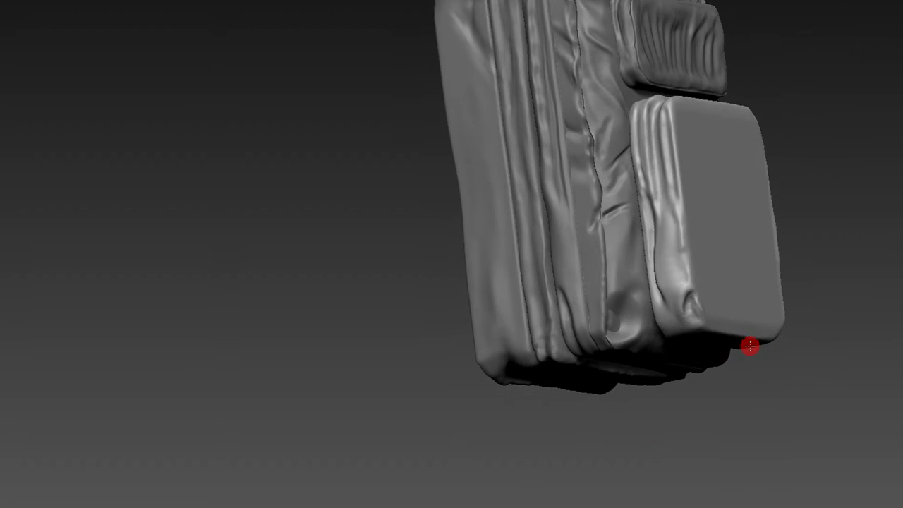
mouse_move(842, 210)
left_mouse_down()
mouse_move(782, 259)
mouse_move(796, 238)
mouse_move(875, 227)
mouse_move(790, 218)
mouse_move(811, 222)
left_mouse_up()
- Choose another crease brush and sculpt a seam along the pocket's rim where it meets the bag
key("b")
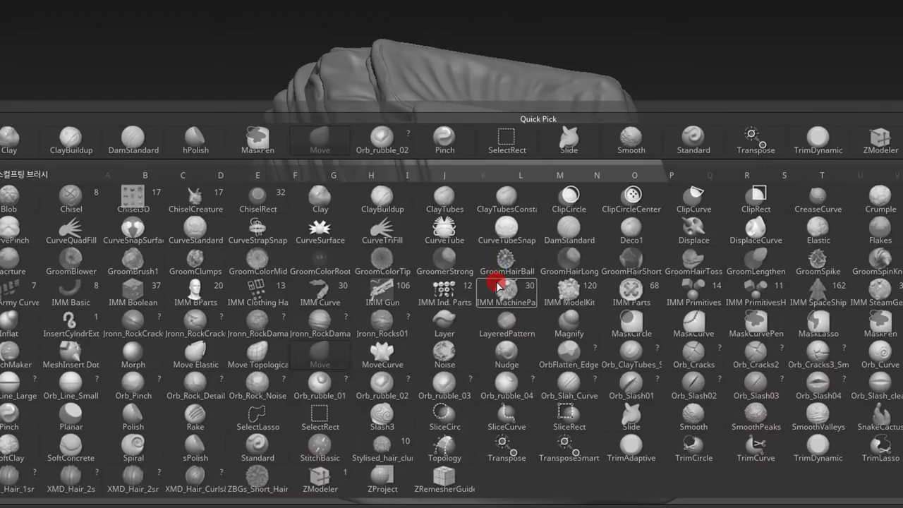
left_click(484, 276)
left_click_drag(490, 292, 671, 318)
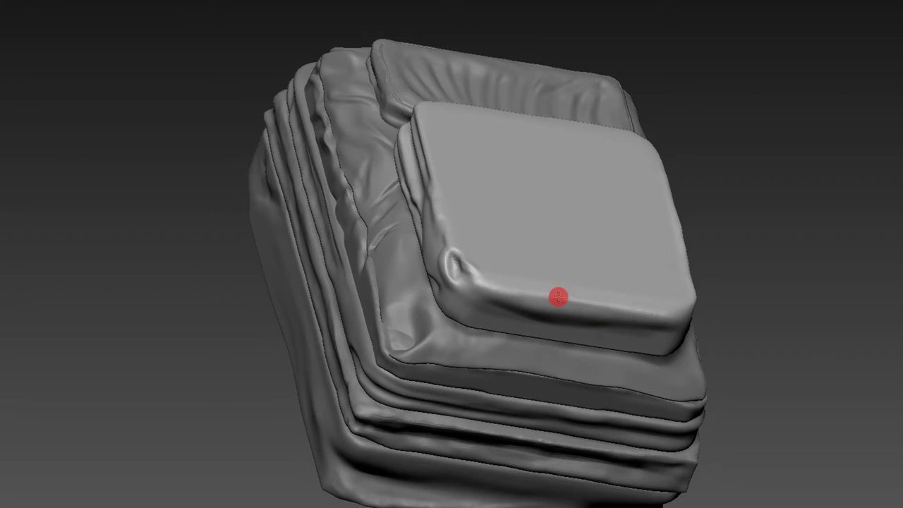
left_click_drag(715, 259, 561, 285)
mouse_move(603, 364)
left_mouse_down()
mouse_move(508, 331)
mouse_move(648, 367)
left_mouse_up()
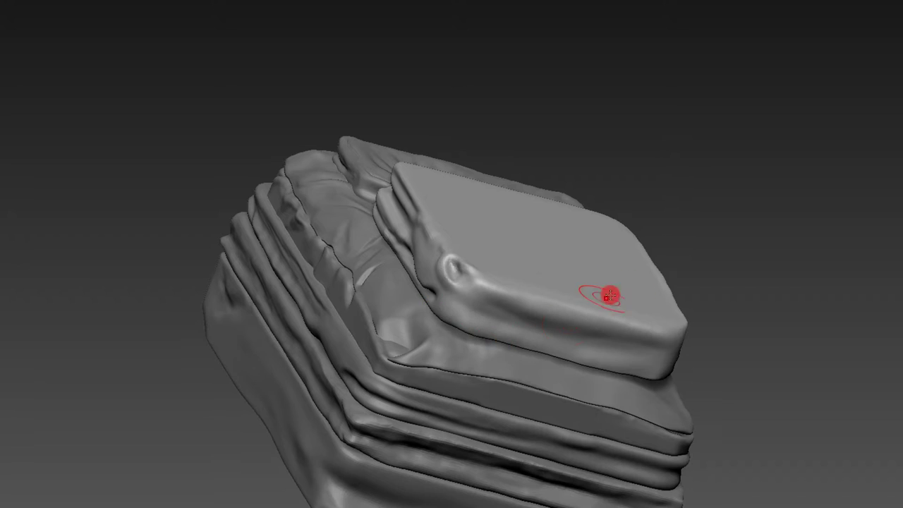
left_click_drag(698, 215, 661, 294)
mouse_move(604, 358)
left_mouse_down()
mouse_move(634, 346)
mouse_move(597, 336)
mouse_move(586, 345)
mouse_move(641, 351)
mouse_move(595, 343)
mouse_move(637, 353)
mouse_move(604, 350)
left_mouse_up()
- Orbit the sculpt through a three-quarter view and back to a straight front view
mouse_move(624, 131)
left_mouse_down()
mouse_move(740, 243)
mouse_move(731, 256)
mouse_move(706, 200)
left_mouse_up()
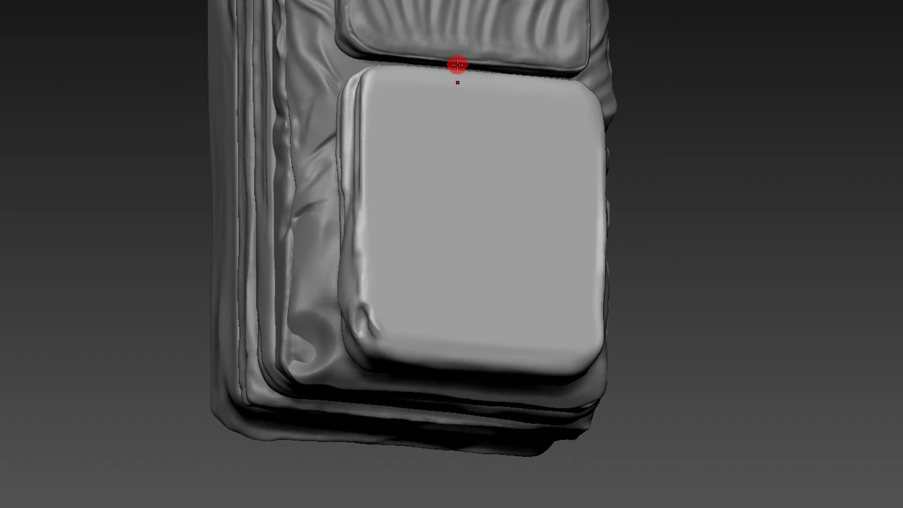
mouse_move(652, 115)
left_mouse_down()
mouse_move(650, 142)
mouse_move(663, 123)
left_mouse_up()
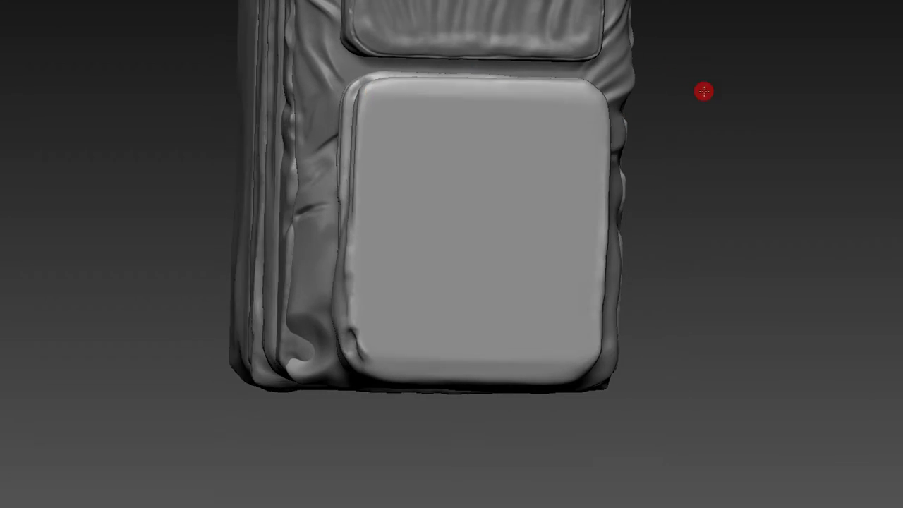
left_click_drag(704, 91, 501, 99)
mouse_move(698, 53)
left_mouse_down()
mouse_move(661, 33)
mouse_move(717, 61)
left_mouse_up()
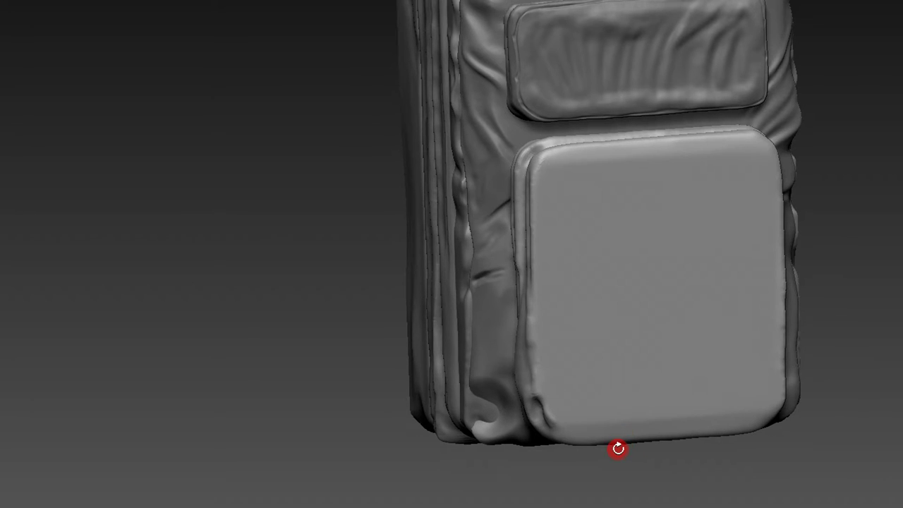
- Orbit around the backpack to inspect the new lower pocket from several sides
mouse_move(686, 398)
left_mouse_down()
mouse_move(852, 284)
mouse_move(853, 261)
mouse_move(845, 308)
left_mouse_up()
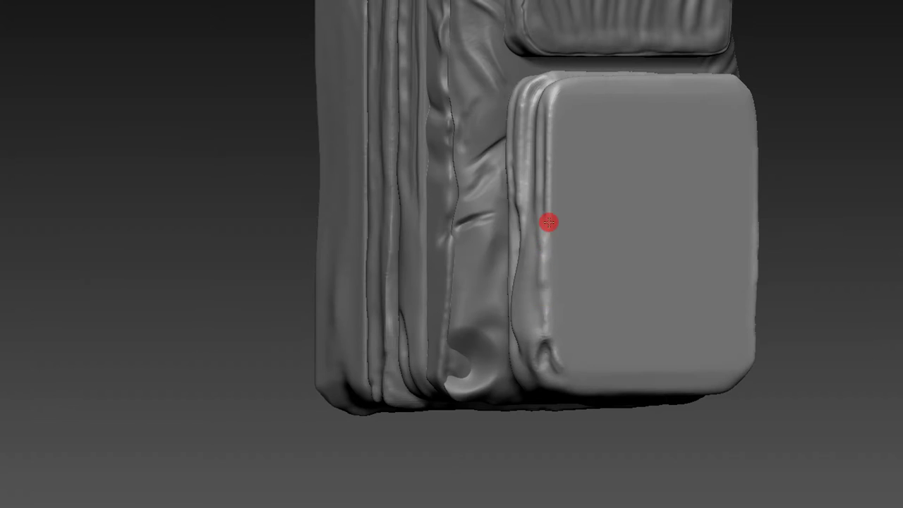
right_click_drag(579, 383, 559, 289)
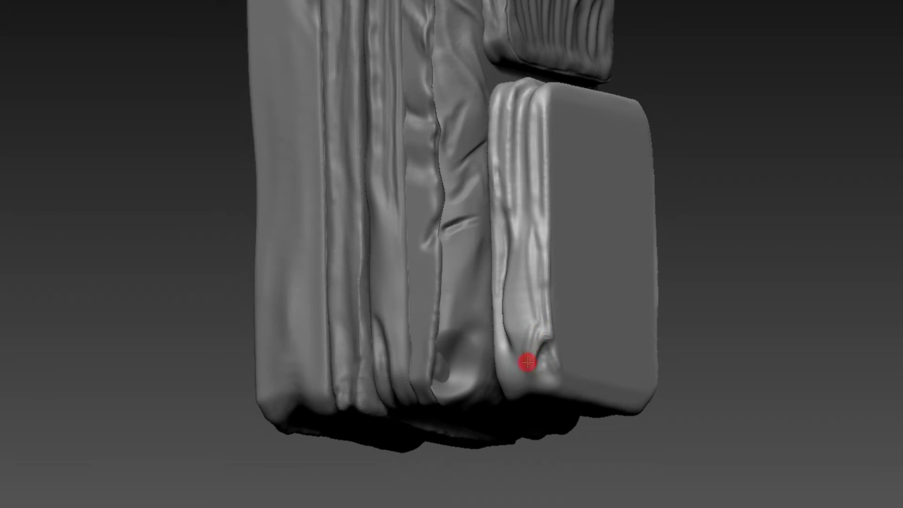
mouse_move(659, 237)
left_mouse_down()
mouse_move(664, 206)
mouse_move(706, 202)
mouse_move(712, 222)
mouse_move(733, 218)
mouse_move(713, 233)
left_mouse_up()
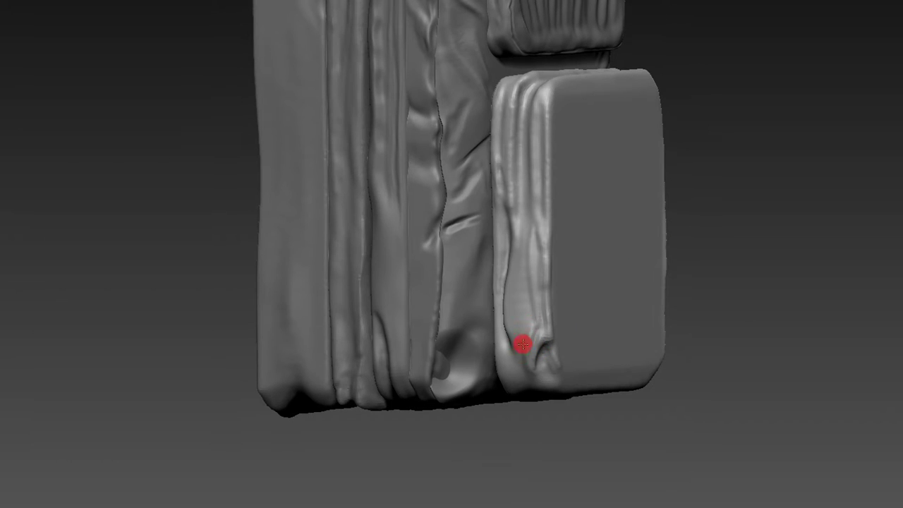
key("s")
mouse_move(712, 159)
left_mouse_down()
mouse_move(710, 144)
mouse_move(724, 181)
mouse_move(754, 190)
mouse_move(768, 168)
mouse_move(752, 238)
mouse_move(760, 256)
mouse_move(726, 169)
mouse_move(699, 153)
mouse_move(694, 202)
mouse_move(729, 194)
mouse_move(716, 184)
mouse_move(740, 198)
mouse_move(732, 186)
mouse_move(688, 204)
mouse_move(627, 198)
mouse_move(364, 388)
mouse_move(372, 293)
mouse_move(396, 329)
left_mouse_up()
mouse_move(422, 387)
left_mouse_down()
mouse_move(540, 326)
mouse_move(728, 202)
mouse_move(706, 223)
mouse_move(718, 309)
mouse_move(708, 272)
mouse_move(665, 267)
left_mouse_up()
left_click_drag(630, 163, 470, 205)
- Pick the CurveTubeSnap brush, mask the lower front pocket and snap to a side view
key("b")
key("c")
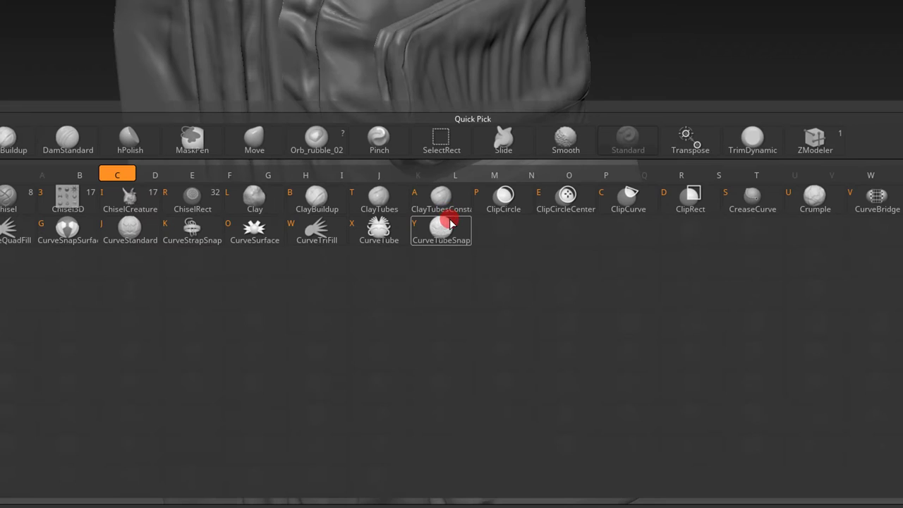
left_click(452, 223)
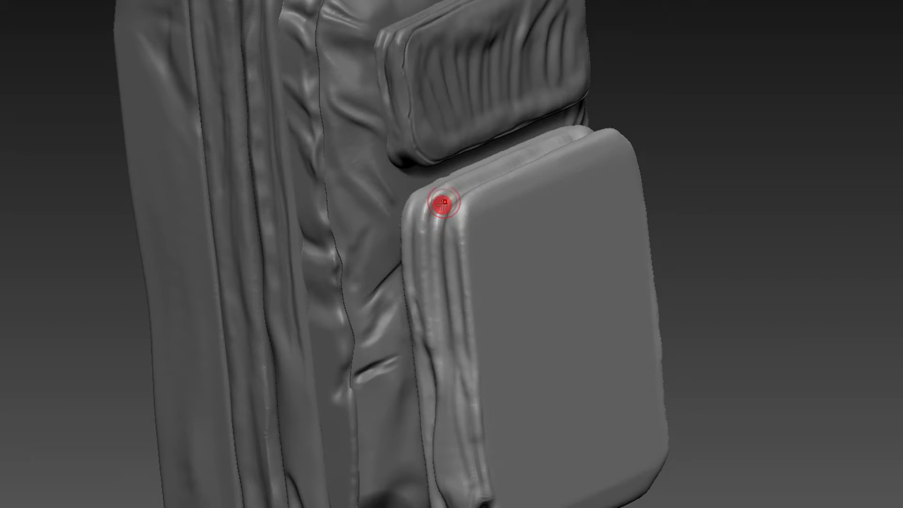
mouse_move(500, 161)
left_mouse_down()
mouse_move(504, 137)
mouse_move(430, 207)
left_mouse_up()
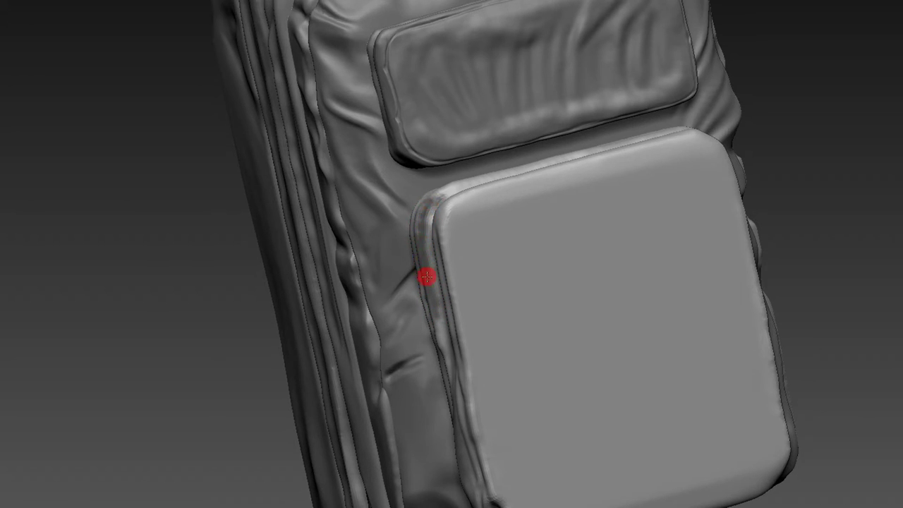
left_click(800, 113, "ctrl")
left_click_drag(800, 113, 727, 135, "shift")
- Align the Move Transpose gizmo to the world axes and shift the masked pocket outward slightly
key("w")
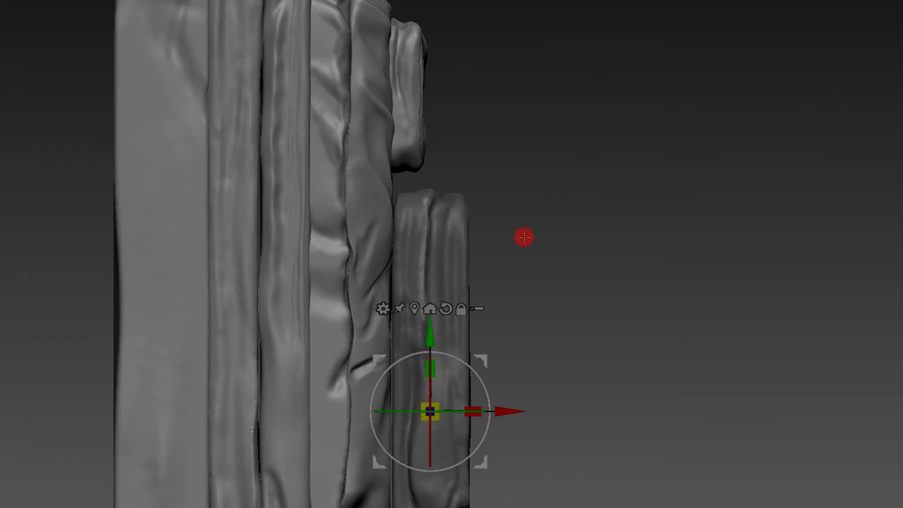
left_click(417, 317, "alt")
left_click(428, 258, "alt")
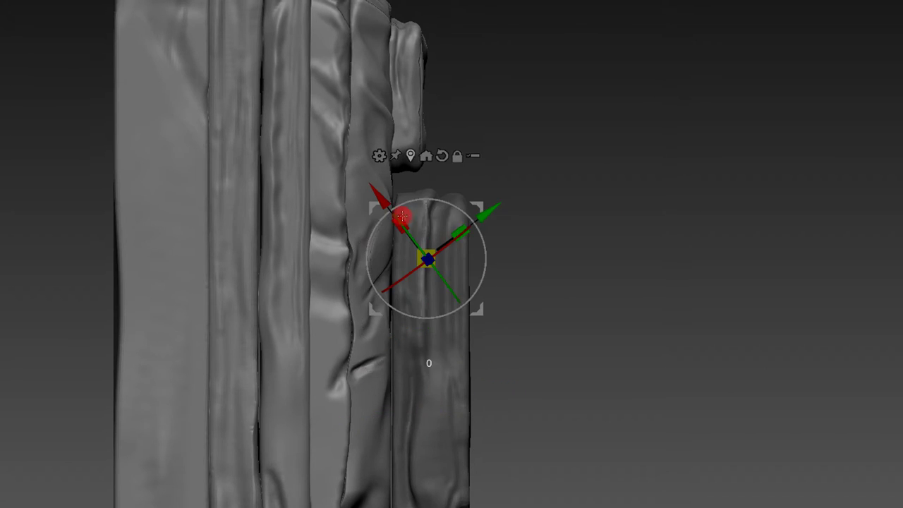
left_click(442, 156)
mouse_move(504, 258)
left_mouse_down()
mouse_move(555, 248)
mouse_move(587, 271)
mouse_move(584, 262)
left_mouse_up()
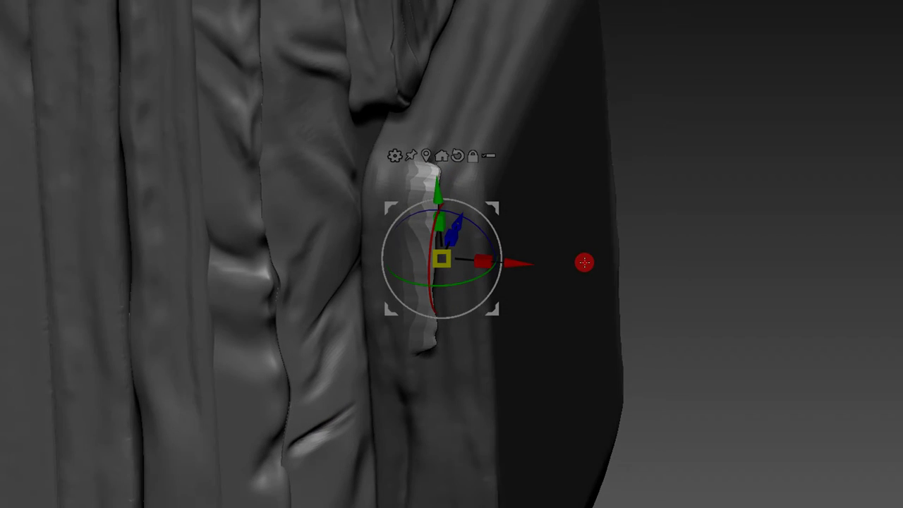
- Sculpt and deepen a groove along the pocket's top edge, viewed face-on
left_click_drag(572, 196, 623, 169)
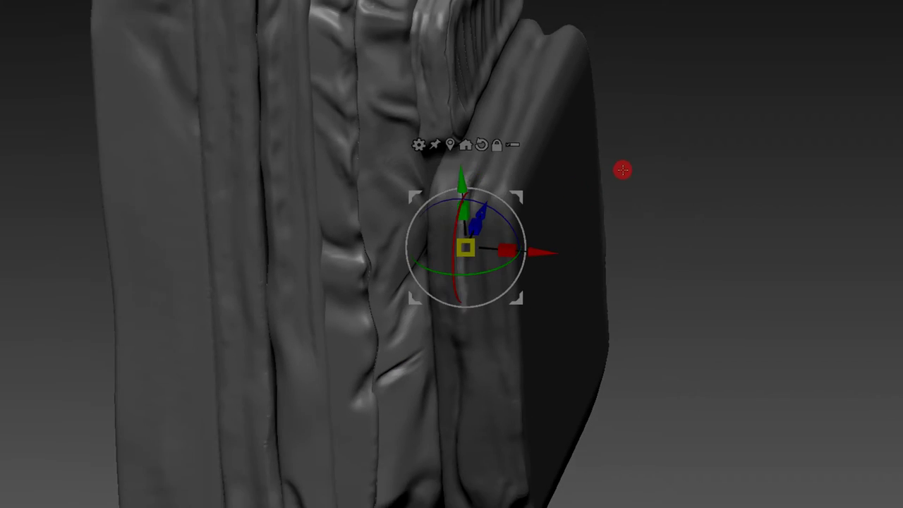
mouse_move(690, 143)
left_mouse_down()
mouse_move(708, 140)
mouse_move(412, 139)
left_mouse_up()
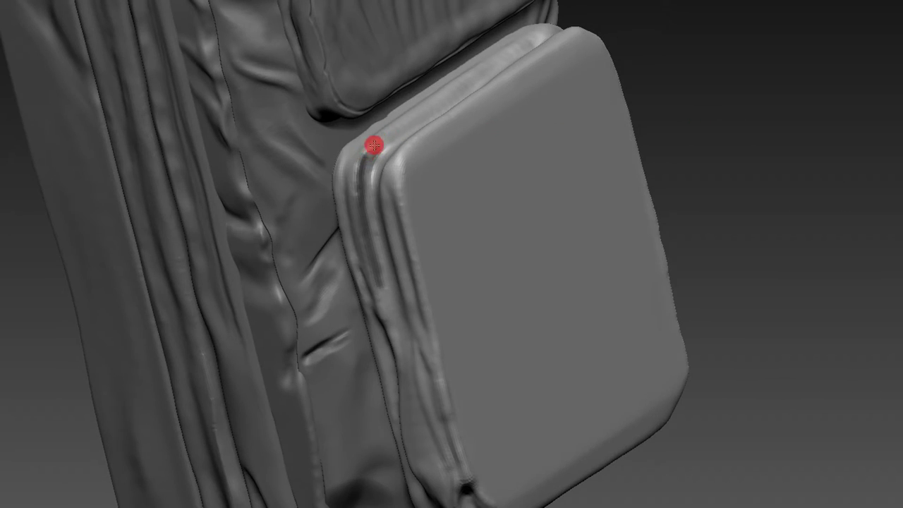
mouse_move(376, 144)
left_mouse_down()
mouse_move(445, 91)
mouse_move(393, 134)
left_mouse_up()
mouse_move(479, 71)
left_mouse_down()
mouse_move(466, 83)
mouse_move(479, 73)
left_mouse_up()
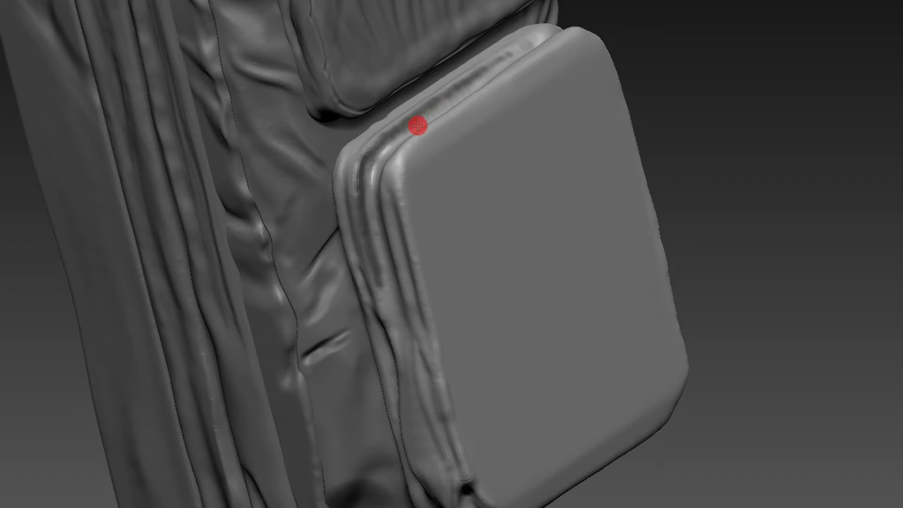
mouse_move(468, 85)
left_mouse_down()
mouse_move(510, 60)
mouse_move(487, 65)
left_mouse_up()
- Push the pocket face further out from its rim, then clear the mask
mouse_move(634, 60)
left_mouse_down()
mouse_move(636, 139)
mouse_move(504, 193)
mouse_move(508, 174)
mouse_move(459, 202)
mouse_move(549, 153)
left_mouse_up()
left_click_drag(675, 119, 567, 169)
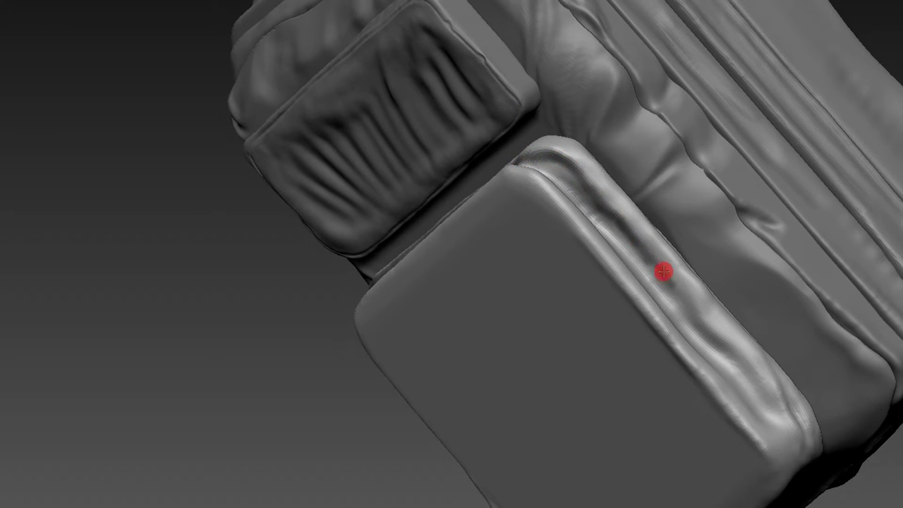
left_click_drag(333, 374, 395, 353)
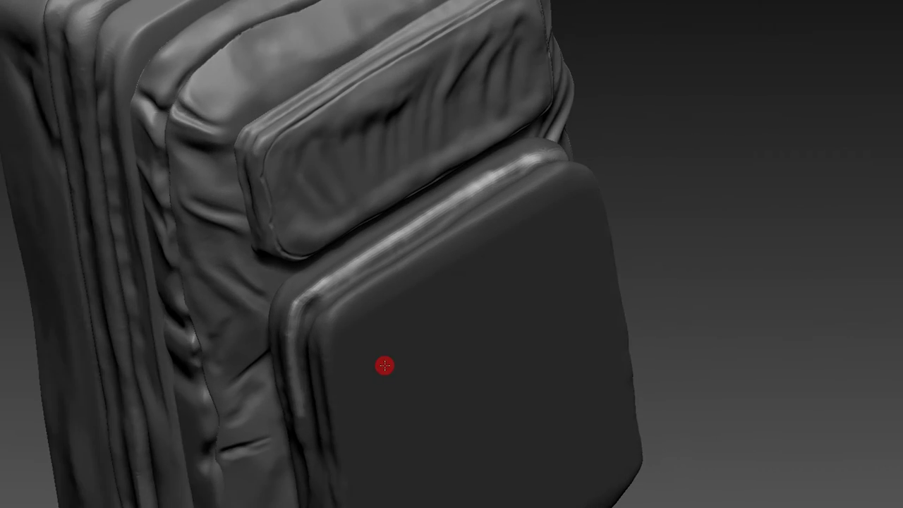
key("w")
left_click_drag(510, 428, 551, 416)
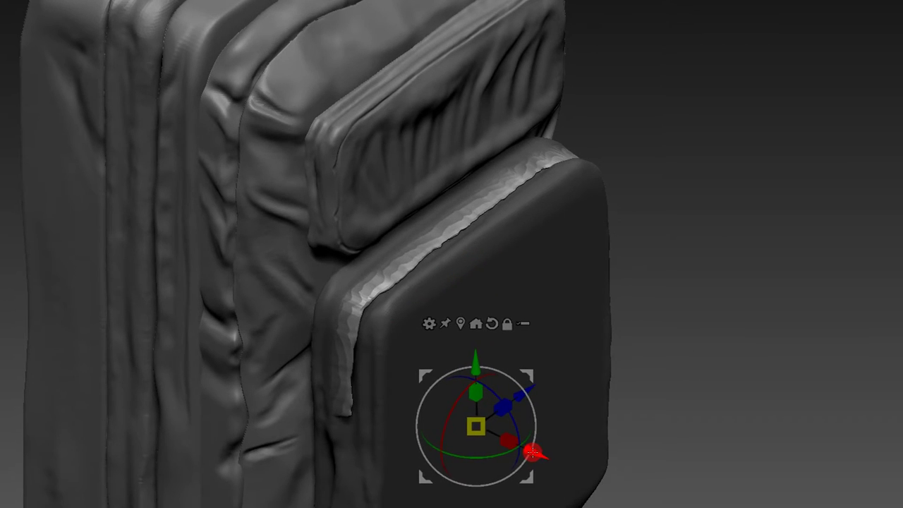
left_click_drag(725, 348, 747, 360, "ctrl")
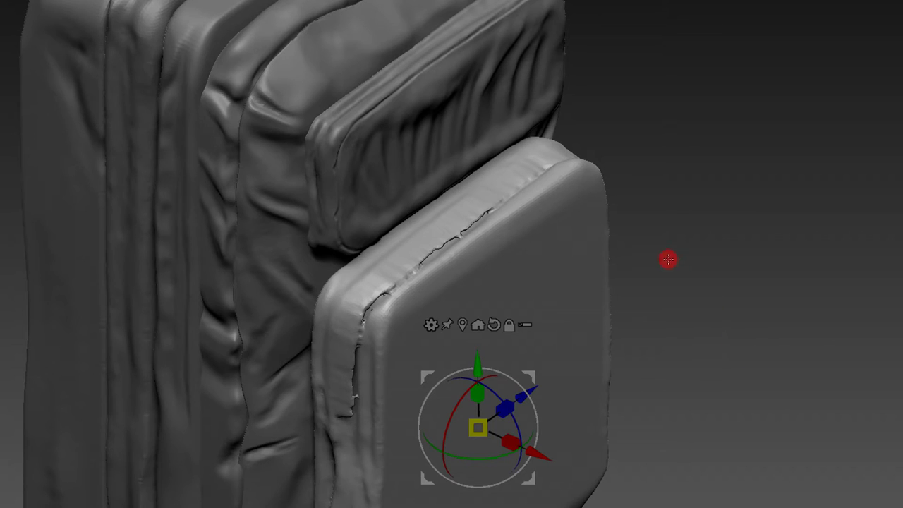
mouse_move(715, 304)
left_mouse_down()
mouse_move(730, 273)
mouse_move(720, 225)
mouse_move(639, 242)
left_mouse_up()
key("q")
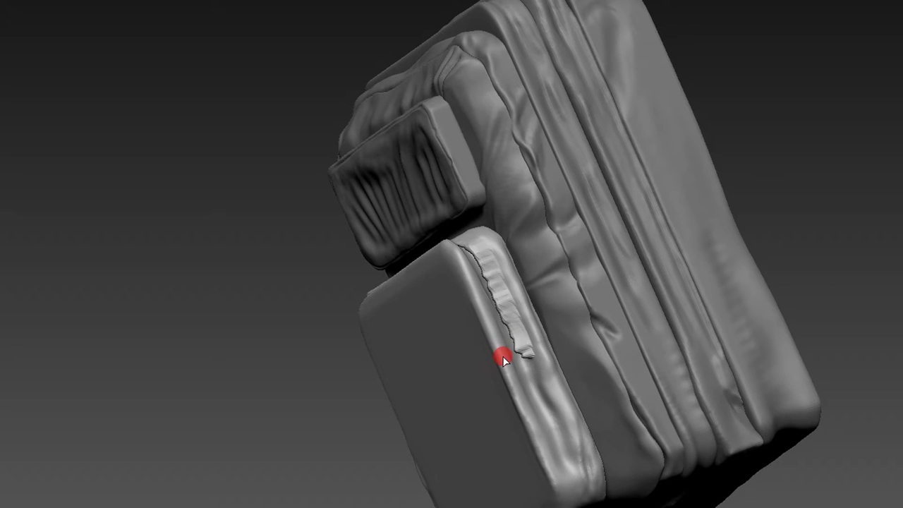
- Undo the raised wrinkle strip and sculpt a fold along the pocket's side edge
key("ctrl+z")
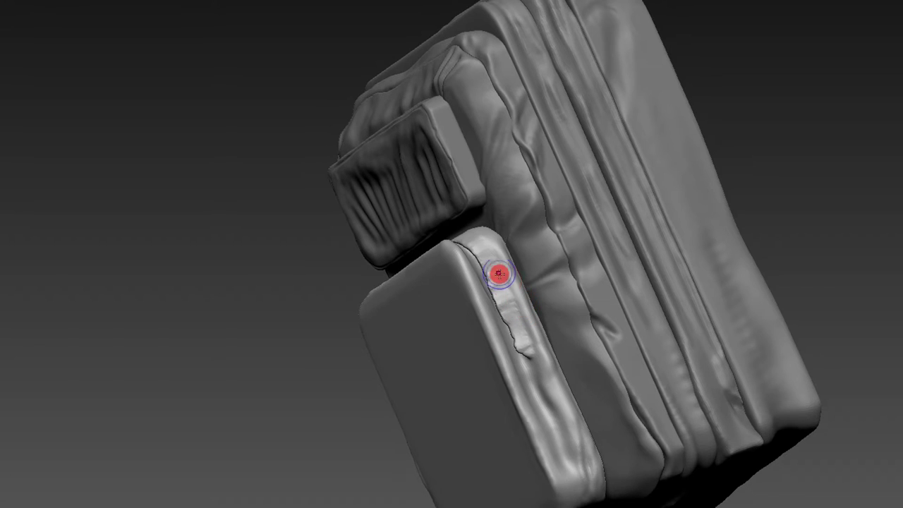
mouse_move(345, 389)
left_mouse_down()
mouse_move(400, 428)
mouse_move(395, 299)
left_mouse_up()
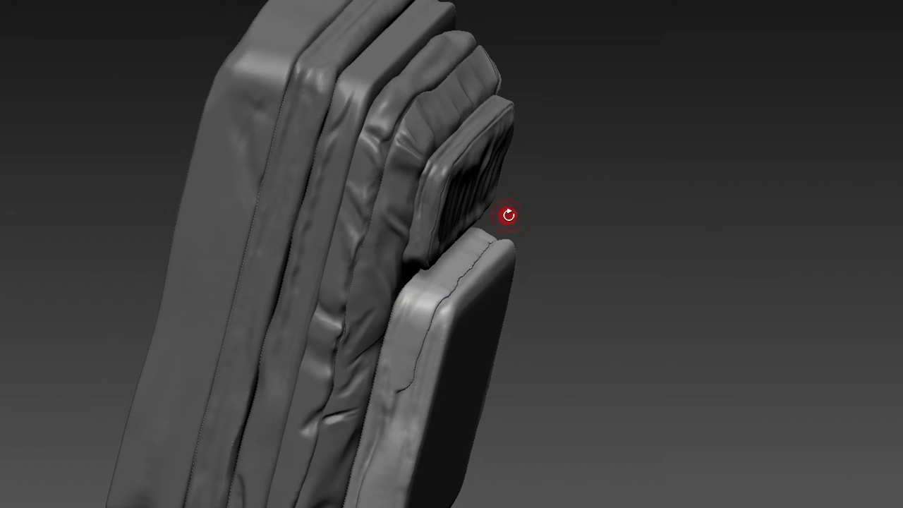
left_click_drag(508, 214, 496, 264)
left_click_drag(453, 290, 528, 184)
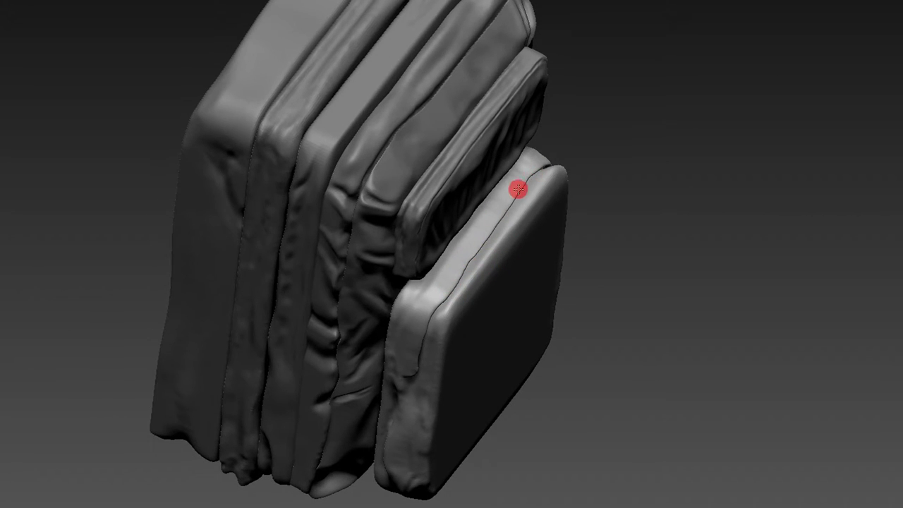
mouse_move(584, 247)
left_mouse_down()
mouse_move(611, 187)
mouse_move(420, 387)
left_mouse_up()
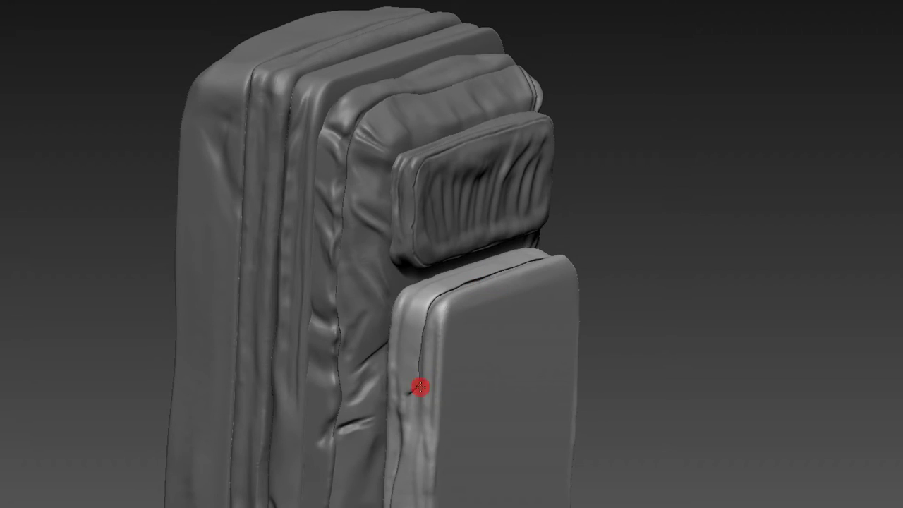
mouse_move(602, 228)
left_mouse_down()
mouse_move(568, 236)
mouse_move(623, 281)
left_mouse_up()
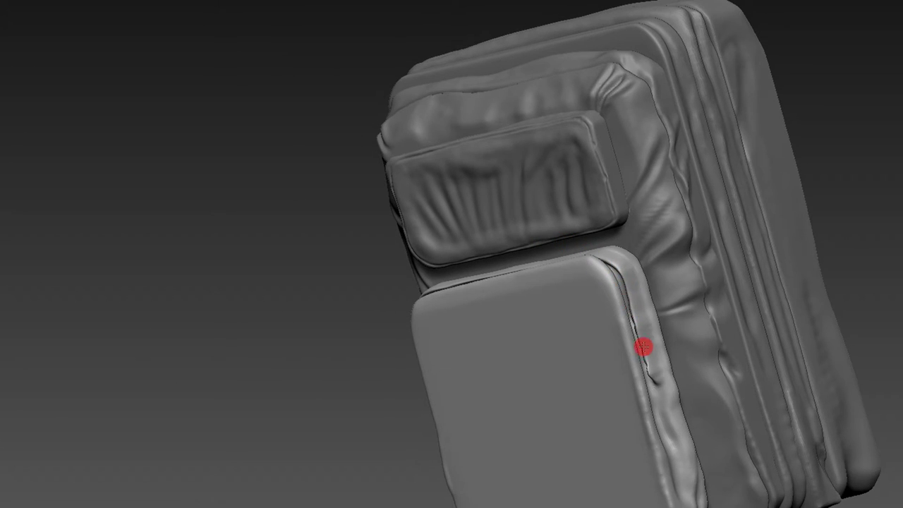
left_click_drag(396, 400, 447, 416)
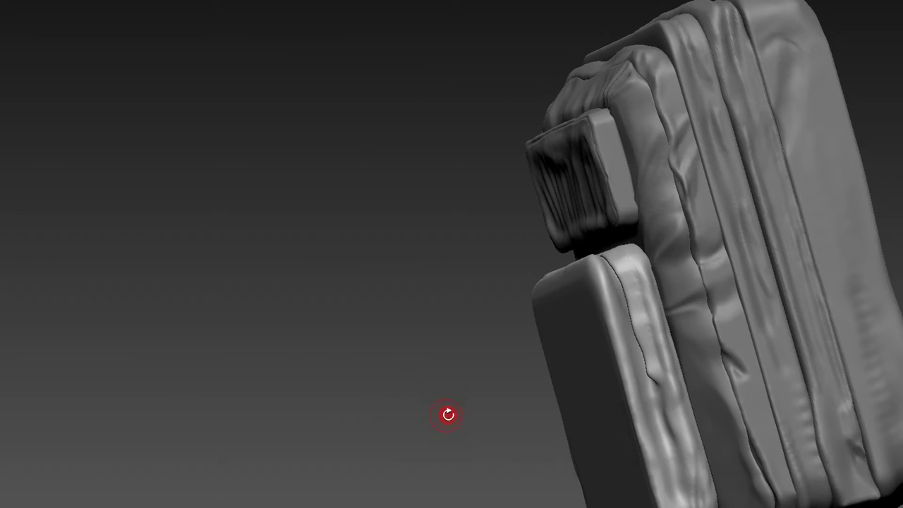
- Switch to the Orb_ClayTubes_Smooth brush at a larger Draw Size and inspect the pockets
key("b")
left_click(642, 361)
key("s")
mouse_move(645, 355)
left_mouse_down()
mouse_move(635, 308)
mouse_move(656, 376)
left_mouse_up()
mouse_move(512, 325)
left_mouse_down()
mouse_move(583, 295)
mouse_move(597, 328)
mouse_move(678, 254)
mouse_move(641, 226)
mouse_move(631, 202)
mouse_move(665, 145)
left_mouse_up()
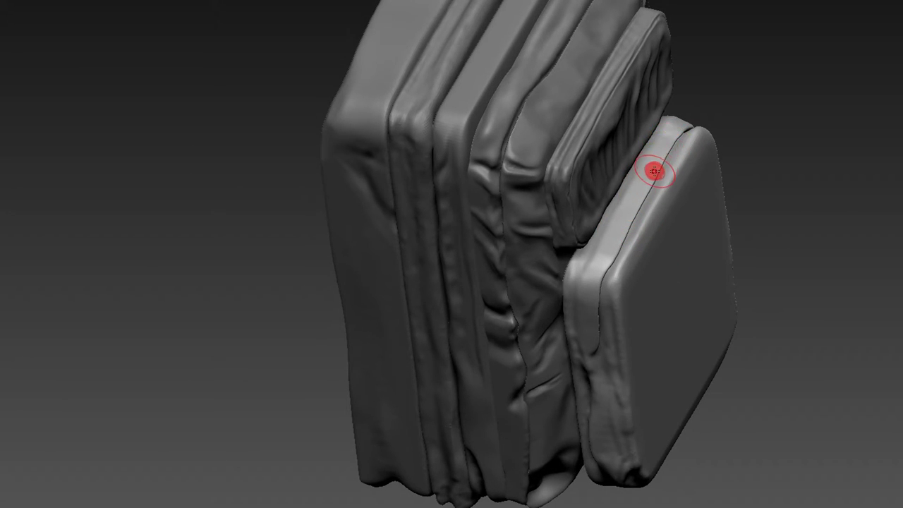
mouse_move(723, 88)
left_mouse_down()
mouse_move(710, 121)
mouse_move(650, 184)
left_mouse_up()
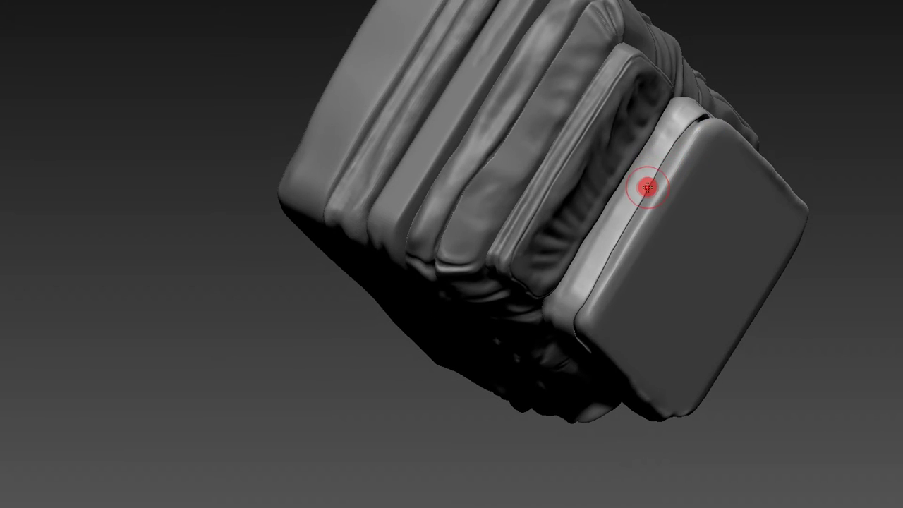
mouse_move(595, 262)
left_mouse_down()
mouse_move(755, 63)
mouse_move(736, 55)
mouse_move(741, 143)
mouse_move(672, 123)
mouse_move(698, 200)
mouse_move(668, 198)
mouse_move(694, 218)
mouse_move(644, 239)
left_mouse_up()
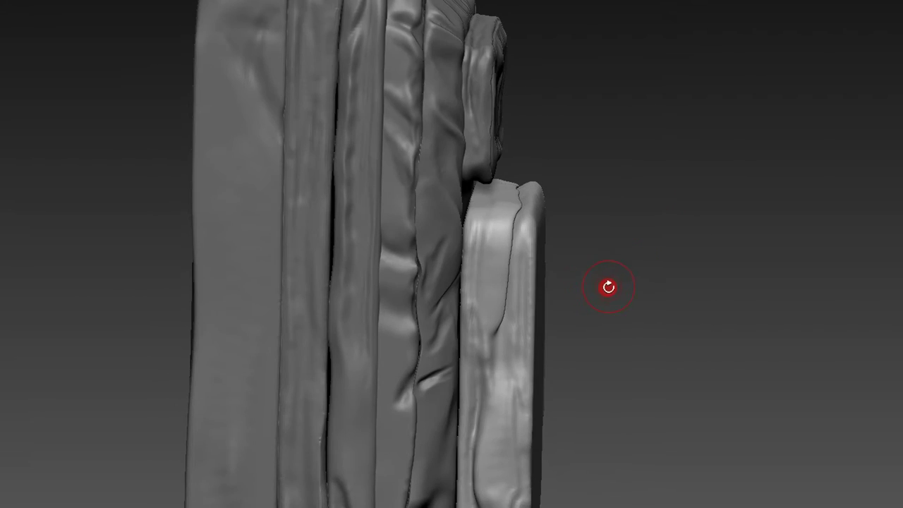
- Shrink the Draw Size considerably and frame the whole backpack in a three-quarter view
left_click_drag(547, 322, 518, 315)
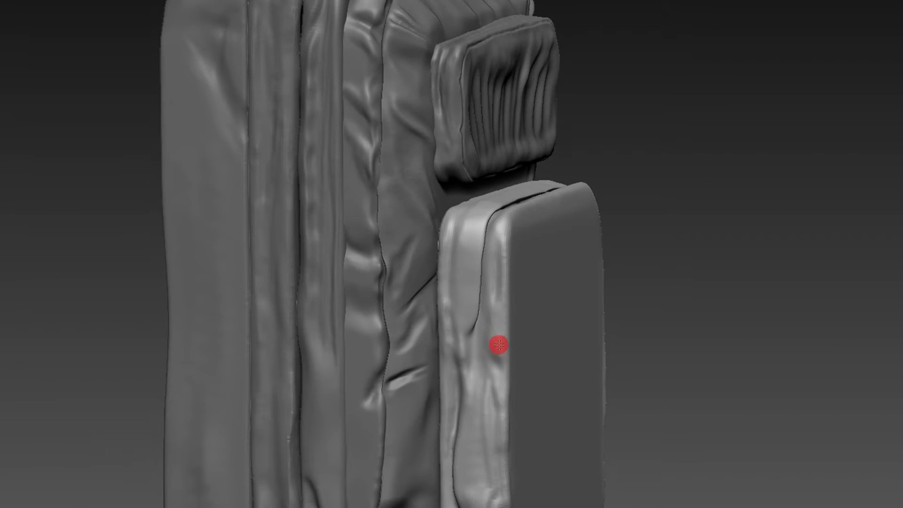
key("s")
left_click(484, 308)
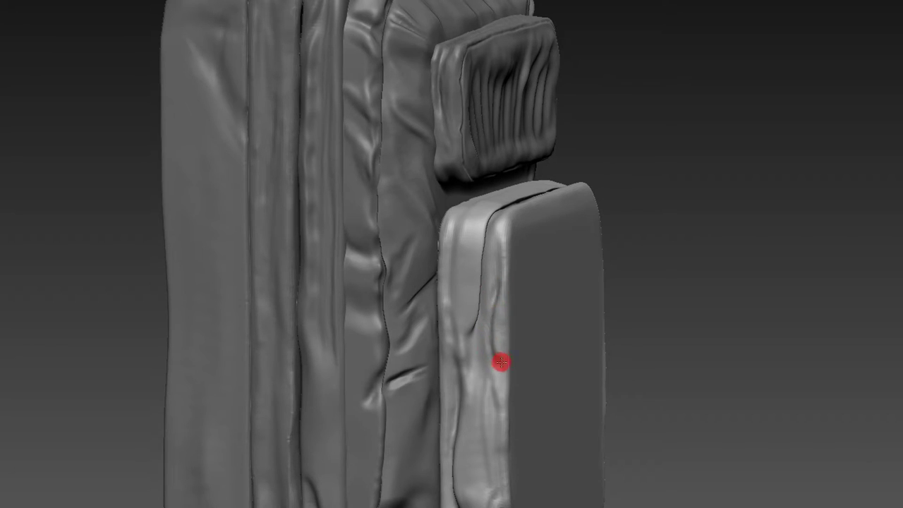
key("f")
mouse_move(628, 209)
left_mouse_down()
mouse_move(615, 218)
mouse_move(611, 177)
mouse_move(636, 202)
mouse_move(618, 203)
left_mouse_up()
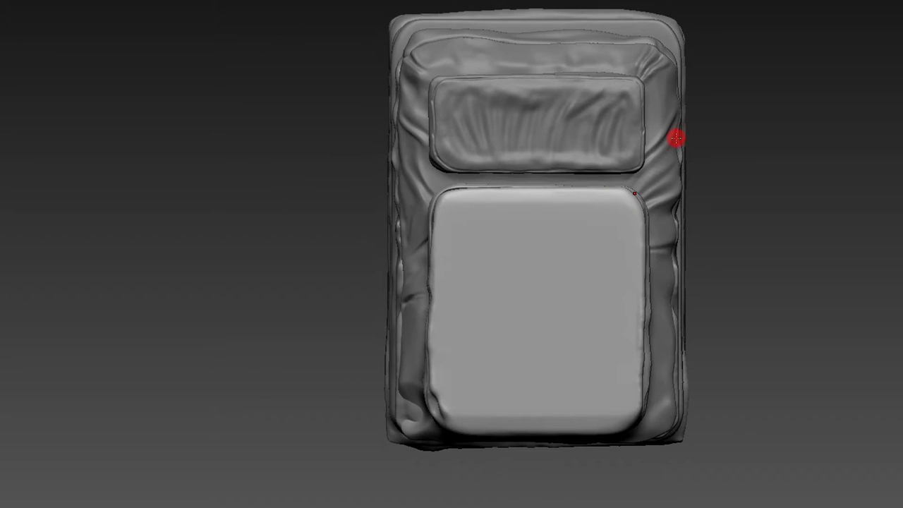
- Frame the pocket front-on and turn on Z-axis mirrored symmetry
left_click_drag(678, 136, 679, 193, "alt")
mouse_move(359, 191)
left_mouse_down()
mouse_move(343, 211)
mouse_move(314, 220)
mouse_move(373, 188)
mouse_move(433, 183)
left_mouse_up()
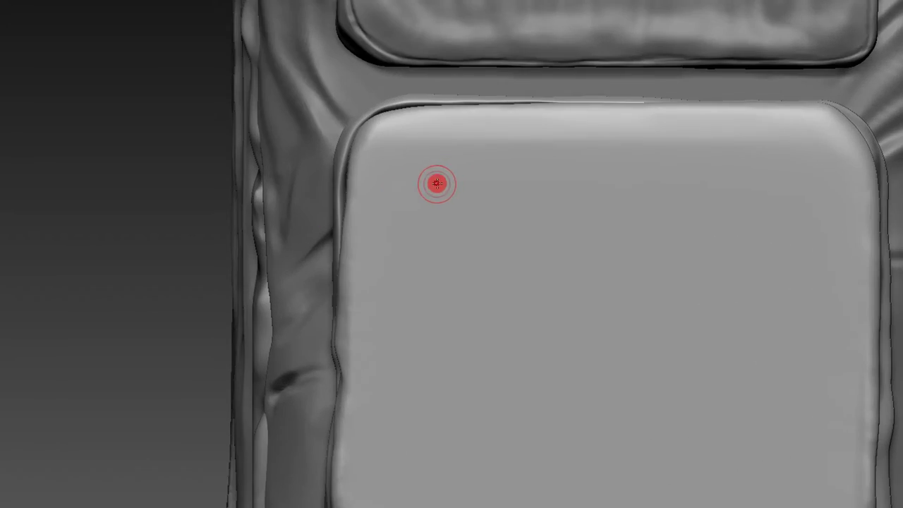
key("s")
key("b")
key("s")
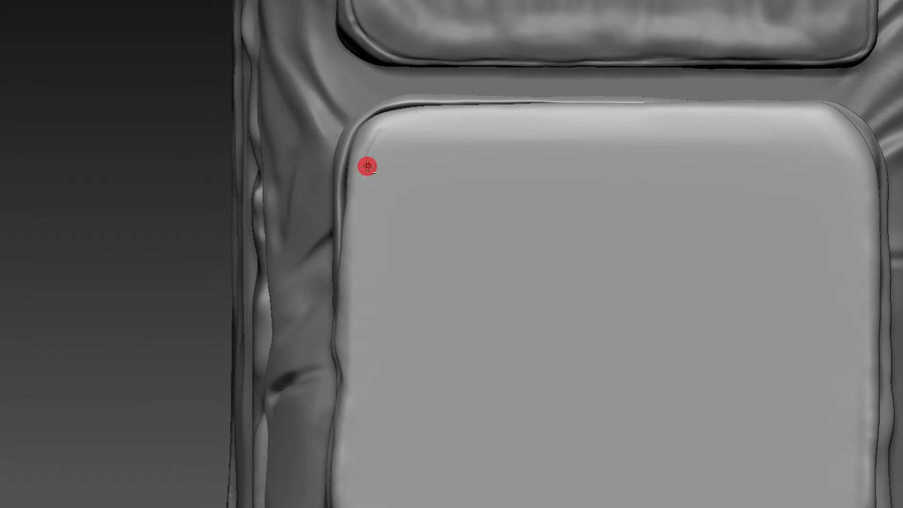
key("space")
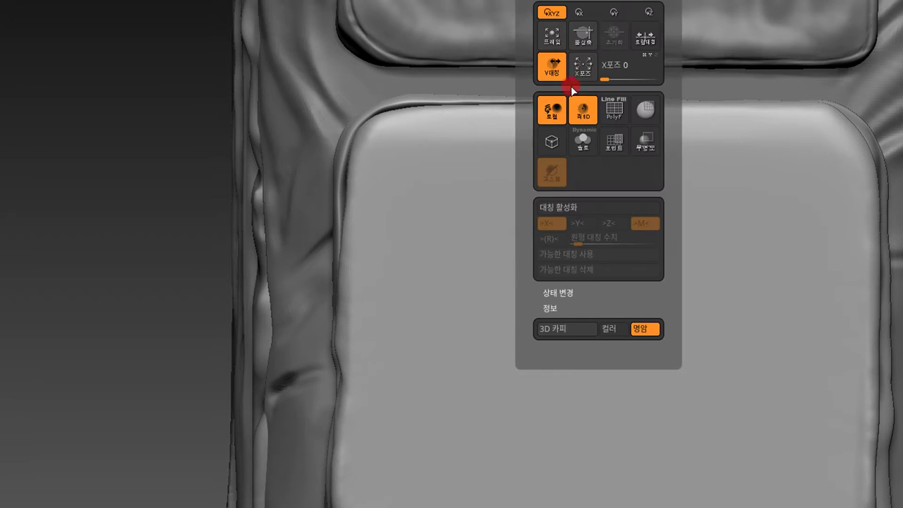
left_click(571, 207)
left_click(607, 222)
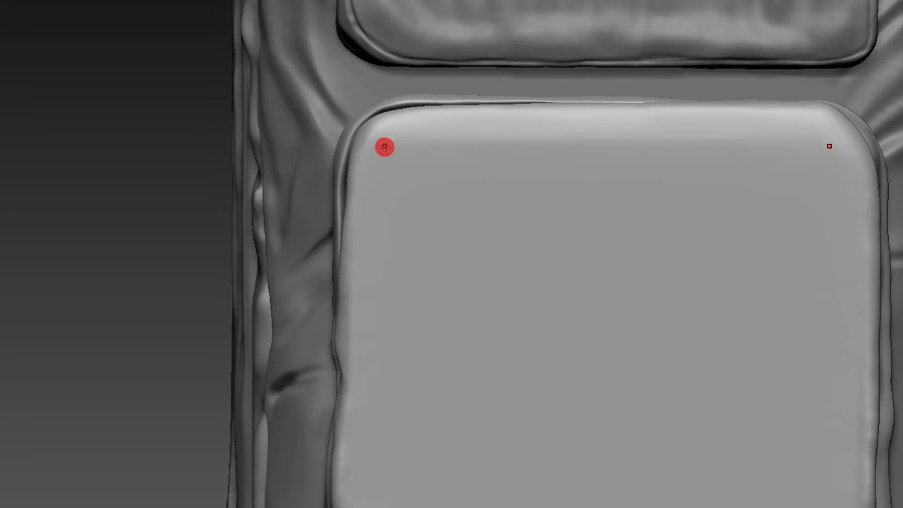
- Carve mirrored creases down the pocket face's inner sides to the bottom corners
mouse_move(397, 134)
left_mouse_down()
mouse_move(369, 159)
mouse_move(386, 139)
mouse_move(386, 162)
left_mouse_up()
mouse_move(387, 162)
right_mouse_down("ctrl")
mouse_move(284, 218)
mouse_move(373, 149)
right_mouse_up("ctrl")
mouse_move(379, 121)
left_mouse_down()
mouse_move(373, 228)
mouse_move(375, 106)
mouse_move(374, 365)
mouse_move(375, 341)
mouse_move(397, 410)
left_mouse_up()
mouse_move(349, 376)
left_mouse_down("shift")
mouse_move(393, 375)
mouse_move(379, 363)
mouse_move(375, 224)
mouse_move(373, 325)
mouse_move(372, 314)
left_mouse_up("shift")
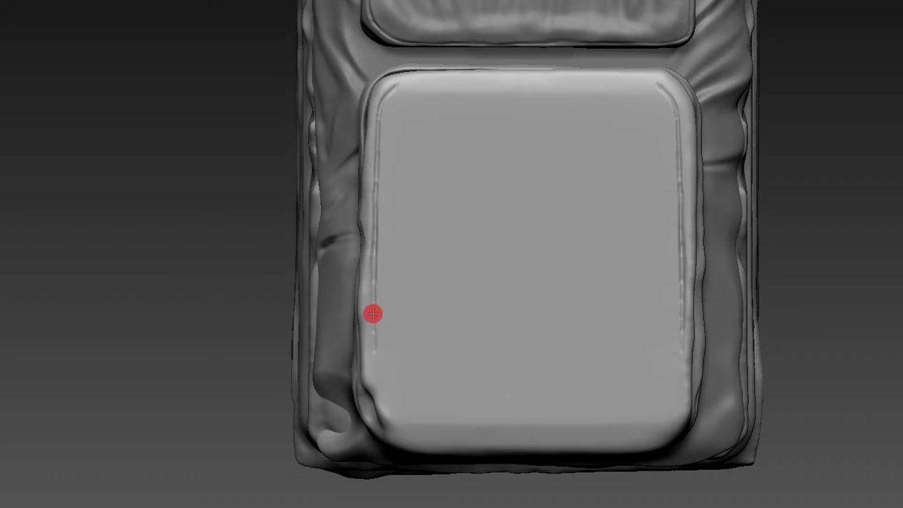
mouse_move(375, 375)
left_mouse_down()
mouse_move(389, 414)
mouse_move(373, 285)
left_mouse_up()
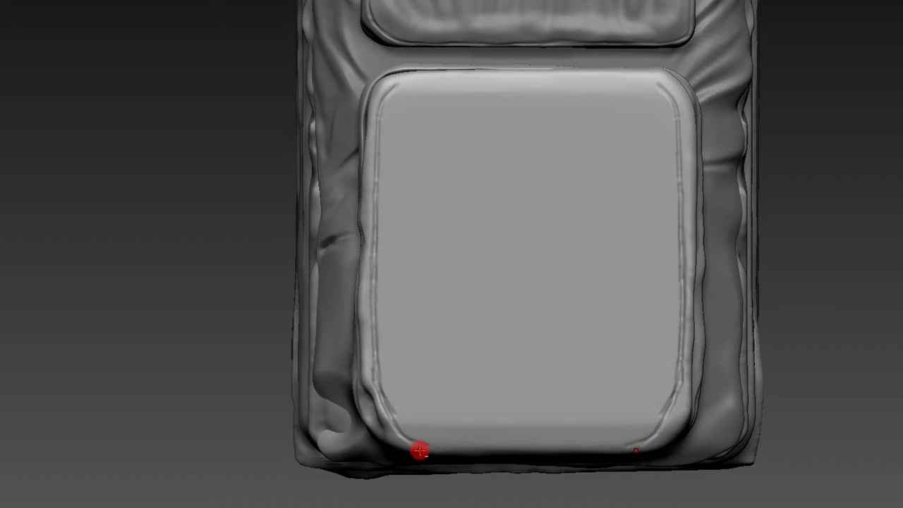
- Carve the seam along the pocket's bottom edge and refine the bottom corners
left_click_drag(442, 445, 512, 448)
mouse_move(430, 453)
left_mouse_down()
mouse_move(485, 447)
mouse_move(442, 438)
left_mouse_up()
mouse_move(377, 407)
left_mouse_down()
mouse_move(370, 371)
mouse_move(402, 411)
mouse_move(389, 399)
left_mouse_up()
left_click_drag(354, 337, 383, 387)
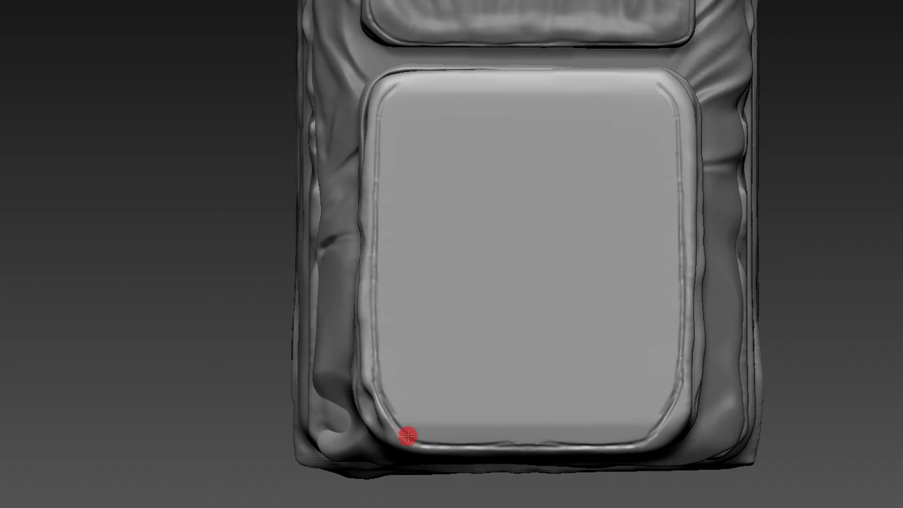
mouse_move(272, 276)
left_mouse_down()
mouse_move(611, 113)
mouse_move(558, 223)
mouse_move(532, 217)
mouse_move(532, 155)
mouse_move(516, 115)
left_mouse_up()
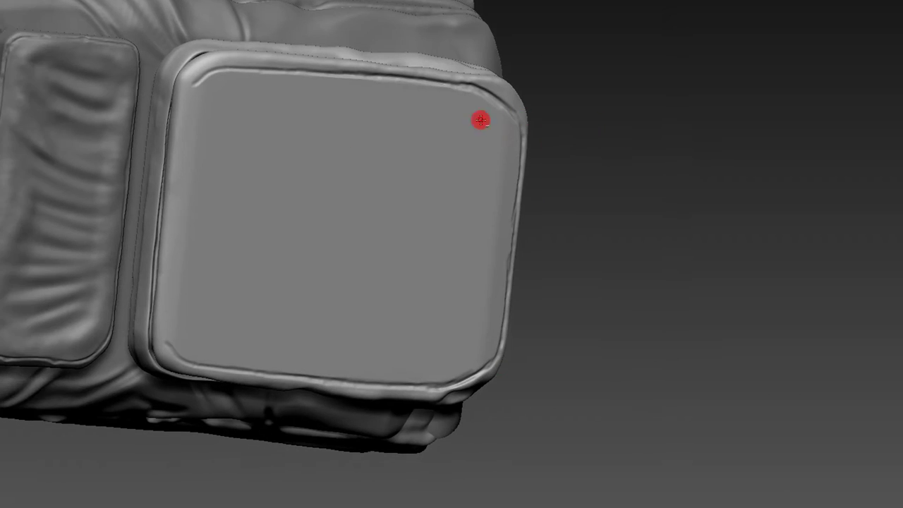
- Sharpen the crease along the pocket's inner left edge with repeated strokes
left_click_drag(196, 83, 192, 128)
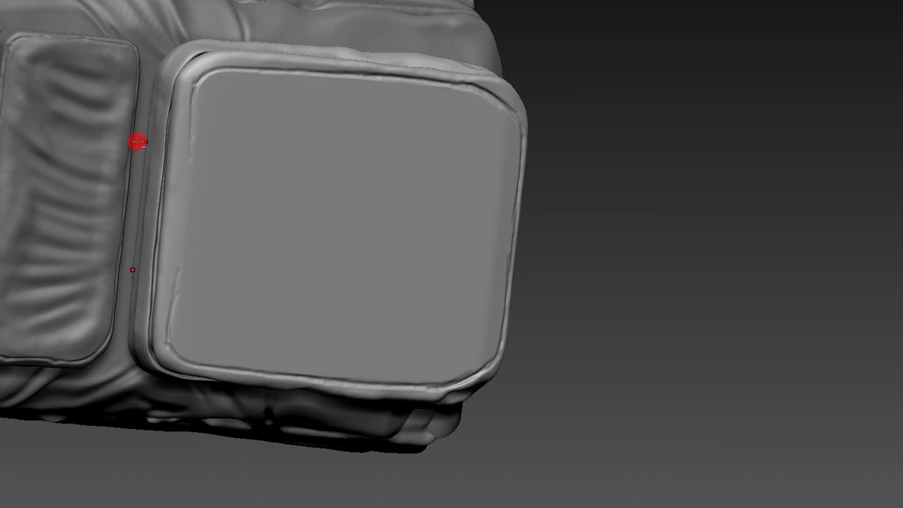
mouse_move(182, 198)
left_mouse_down()
mouse_move(191, 121)
mouse_move(185, 224)
mouse_move(194, 101)
left_mouse_up()
mouse_move(187, 189)
left_mouse_down()
mouse_move(186, 238)
mouse_move(191, 127)
left_mouse_up()
mouse_move(625, 60)
left_mouse_down()
mouse_move(619, 95)
mouse_move(612, 62)
left_mouse_up()
mouse_move(650, 35)
left_mouse_down()
mouse_move(821, 173)
mouse_move(760, 103)
mouse_move(758, 68)
mouse_move(832, 81)
mouse_move(723, 181)
mouse_move(768, 123)
mouse_move(446, 123)
left_mouse_up()
- Enlarge the brush and run the seam along the pocket's top edge and corners
key("b")
left_click(388, 125)
key("s")
key("s")
left_click_drag(325, 73, 387, 76)
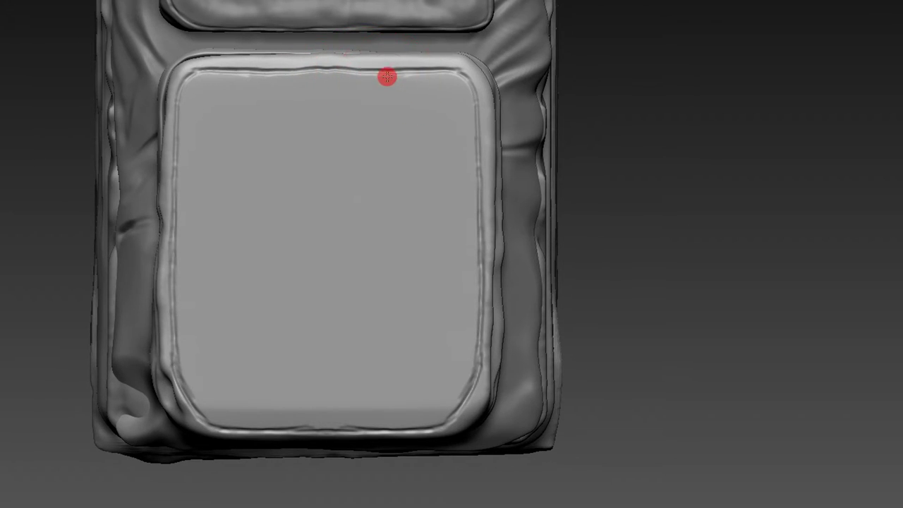
left_click_drag(387, 76, 547, 260)
key("s")
left_click_drag(494, 375, 468, 385)
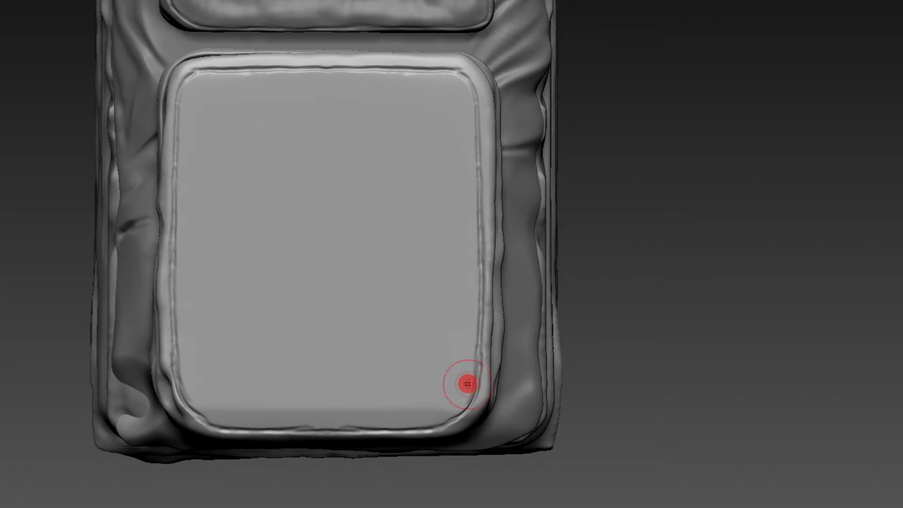
key("s")
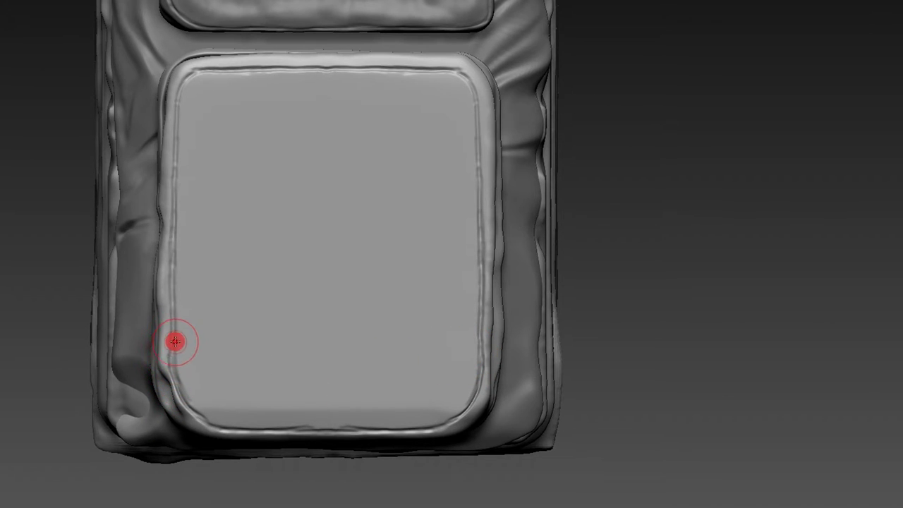
- Polish the pocket border's left edge with the Polish brush, then browse the S brushes
key("b")
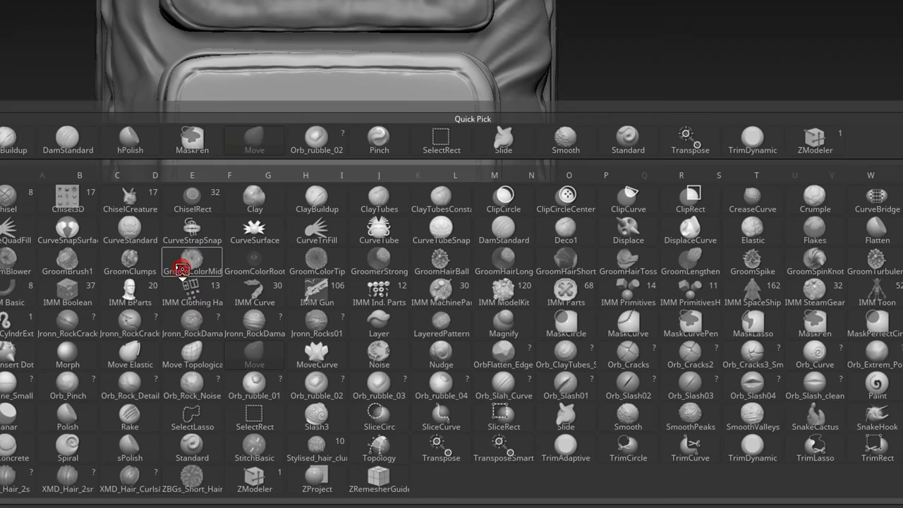
key("p")
mouse_move(185, 163)
left_mouse_down()
mouse_move(178, 107)
mouse_move(180, 144)
left_mouse_up()
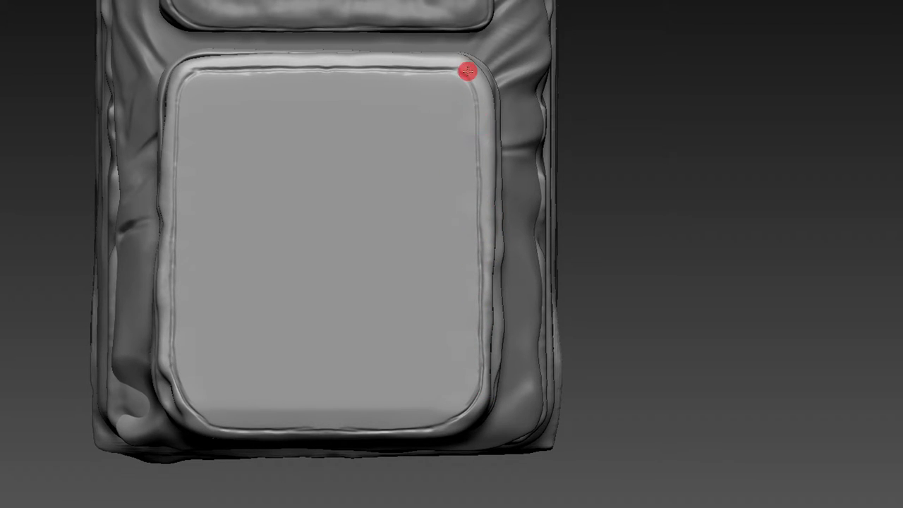
left_click(220, 66)
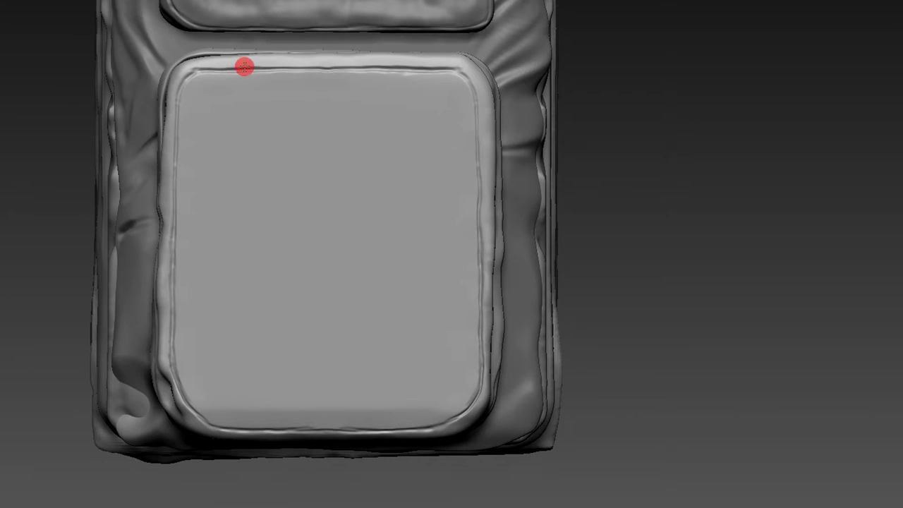
key("b")
key("s")
key("t")
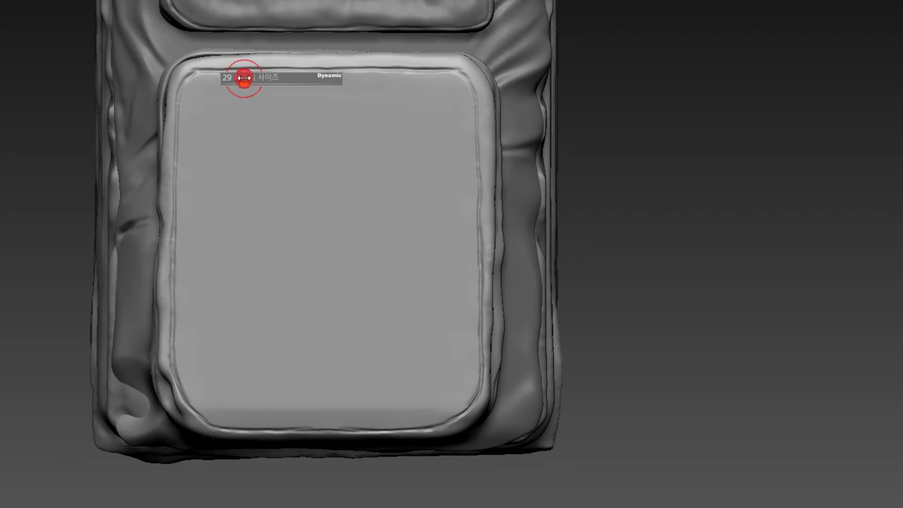
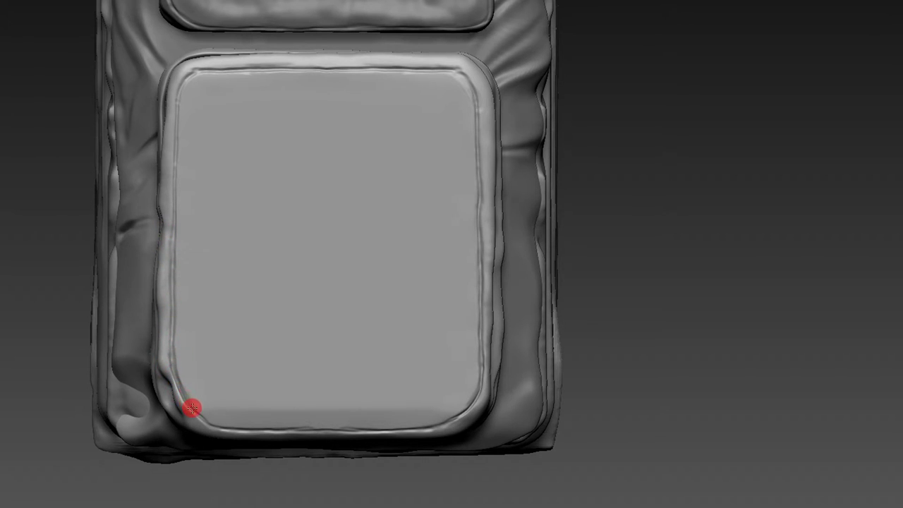
- Resculpt the pocket rim's lower-left corner and press a curved dent into its upper-left corner
left_click_drag(221, 421, 183, 381)
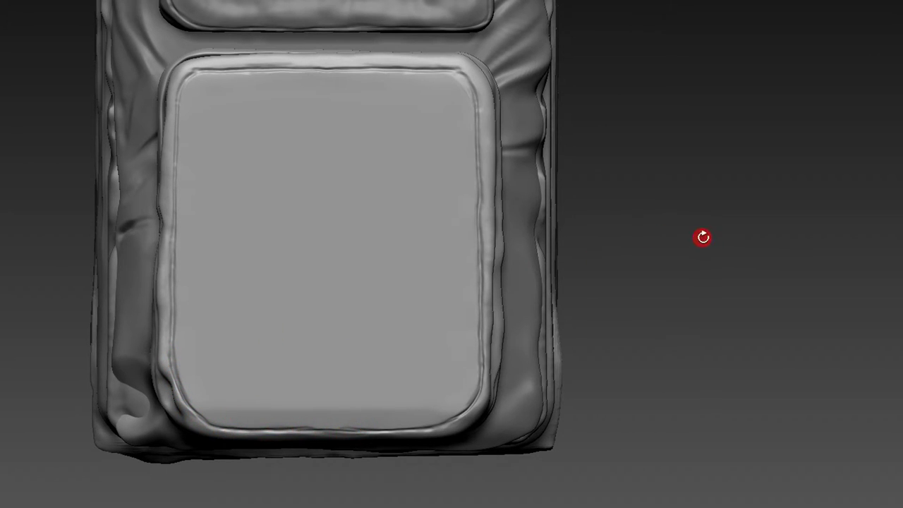
left_click_drag(698, 236, 453, 219)
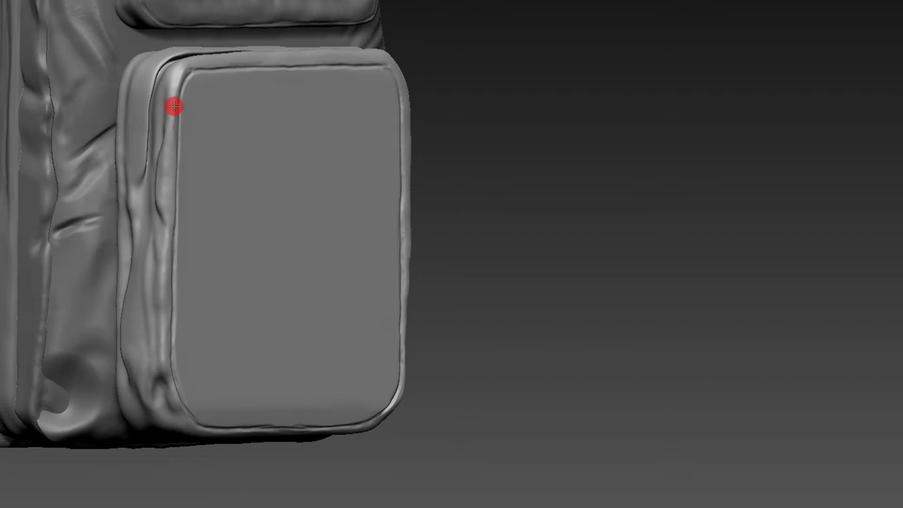
mouse_move(205, 112)
left_mouse_down()
mouse_move(524, 120)
mouse_move(511, 99)
mouse_move(251, 207)
left_mouse_up()
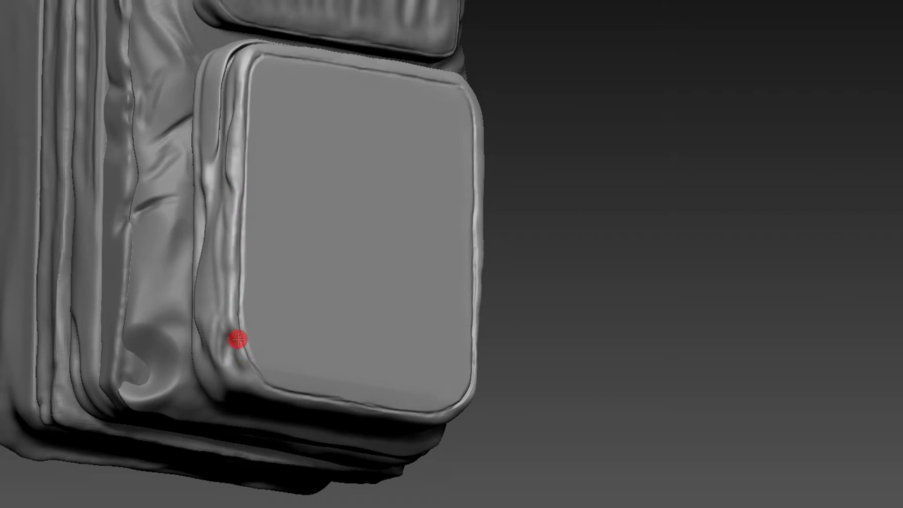
mouse_move(242, 344)
left_mouse_down()
mouse_move(494, 246)
mouse_move(502, 191)
mouse_move(559, 228)
mouse_move(487, 242)
mouse_move(525, 379)
mouse_move(460, 221)
left_mouse_up()
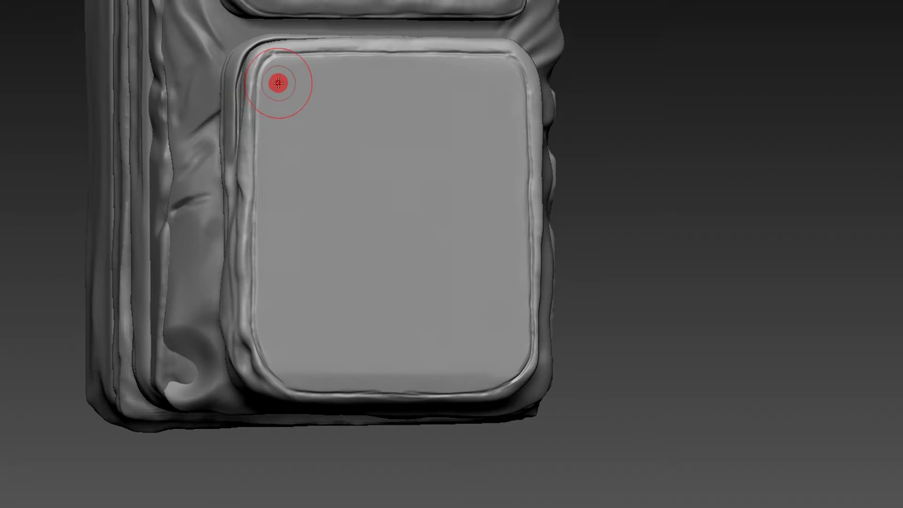
mouse_move(275, 103)
left_mouse_down()
mouse_move(292, 137)
mouse_move(315, 144)
mouse_move(388, 118)
mouse_move(391, 85)
mouse_move(389, 105)
mouse_move(402, 111)
mouse_move(331, 109)
mouse_move(317, 123)
mouse_move(318, 116)
mouse_move(327, 134)
mouse_move(321, 126)
left_mouse_up()
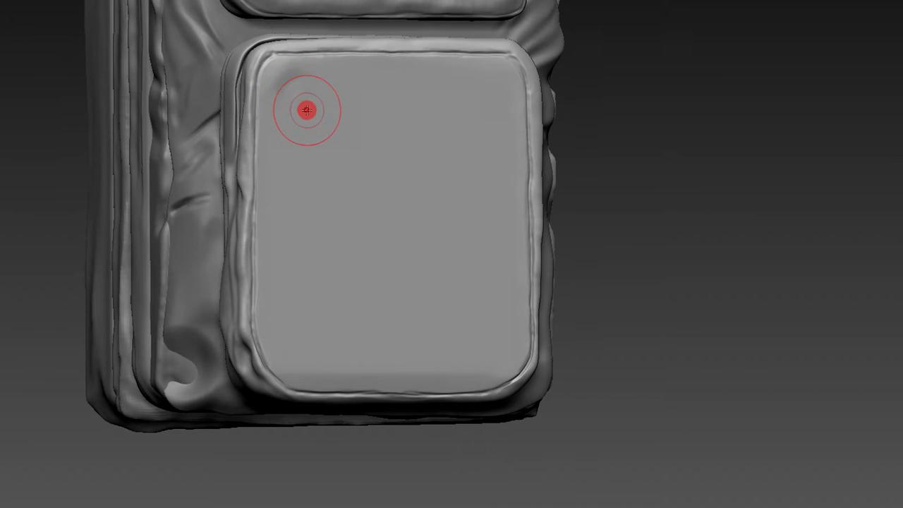
mouse_move(640, 143)
left_mouse_down()
mouse_move(619, 151)
mouse_move(602, 178)
left_mouse_up()
- Set the brush Draw Size to 94
key("b")
left_click(590, 182)
key("s")
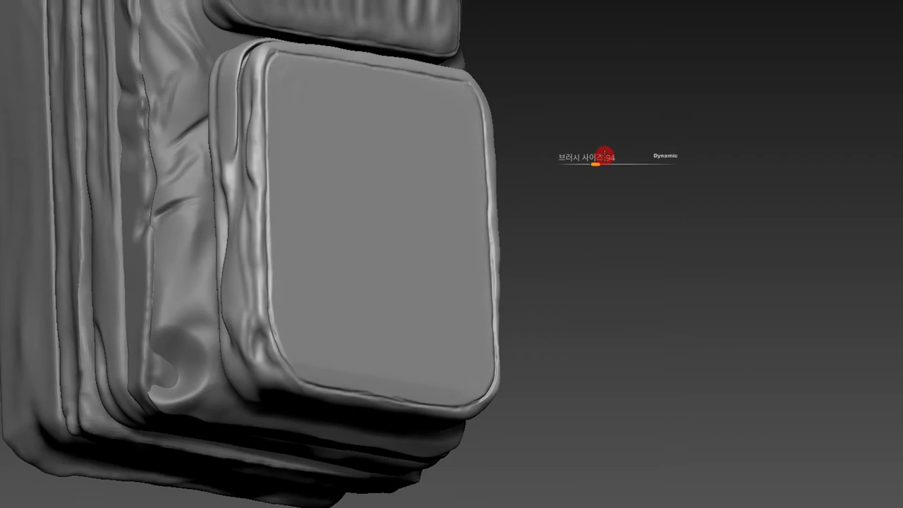
left_click(605, 156)
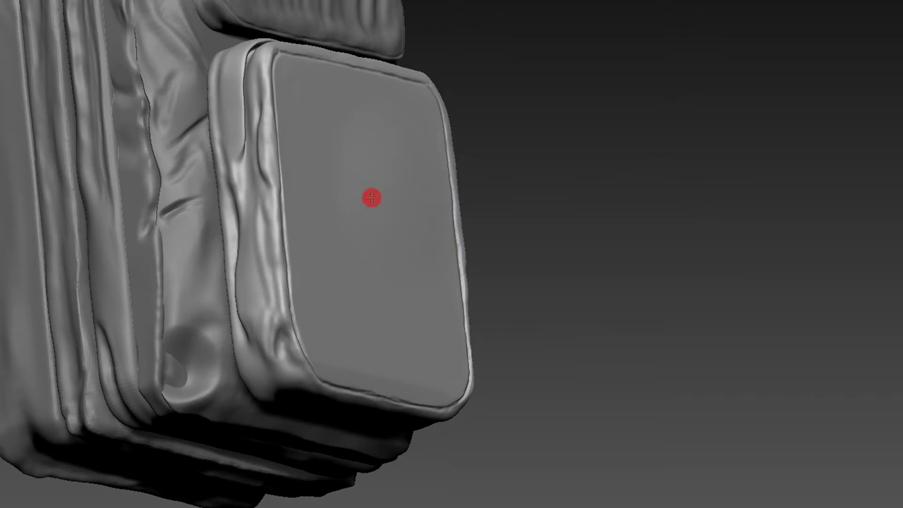
- Mask strips along the pocket's left, right, top and bottom borders
left_click_drag(495, 59, 400, 172)
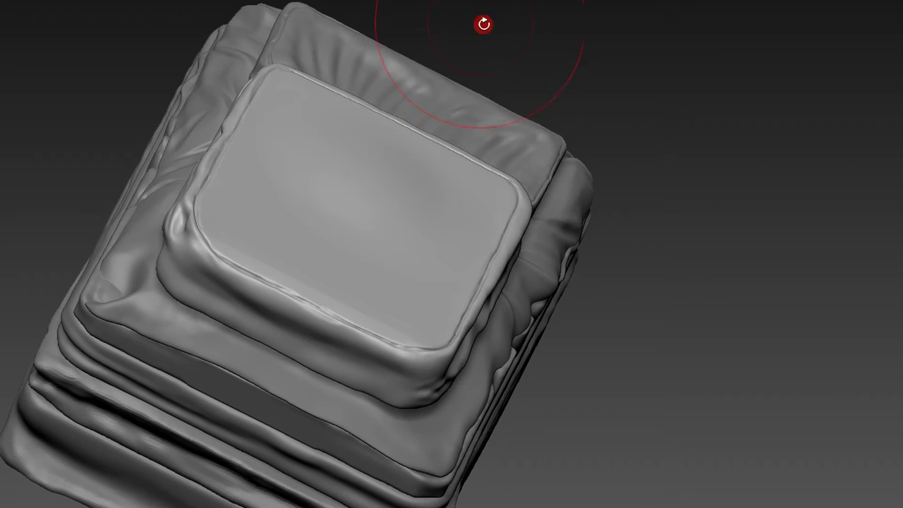
left_click_drag(500, 27, 364, 125)
mouse_move(429, 72)
left_mouse_down()
mouse_move(466, 205)
mouse_move(584, 196)
mouse_move(537, 211)
left_mouse_up()
mouse_move(614, 240)
left_mouse_down()
mouse_move(650, 260)
mouse_move(645, 254)
left_mouse_up()
left_click_drag(125, 476, 262, 1, "ctrl")
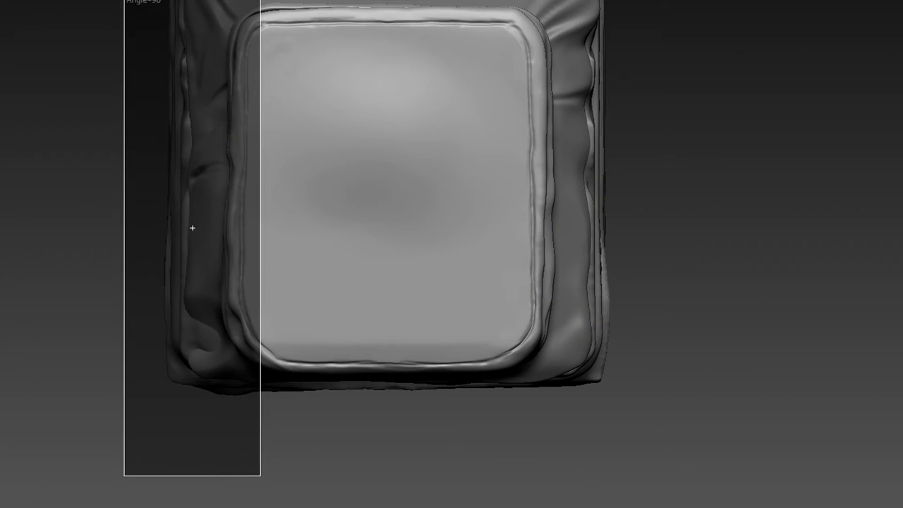
mouse_move(681, 435)
left_mouse_down("ctrl")
mouse_move(550, 113)
mouse_move(529, 6)
left_mouse_up("ctrl")
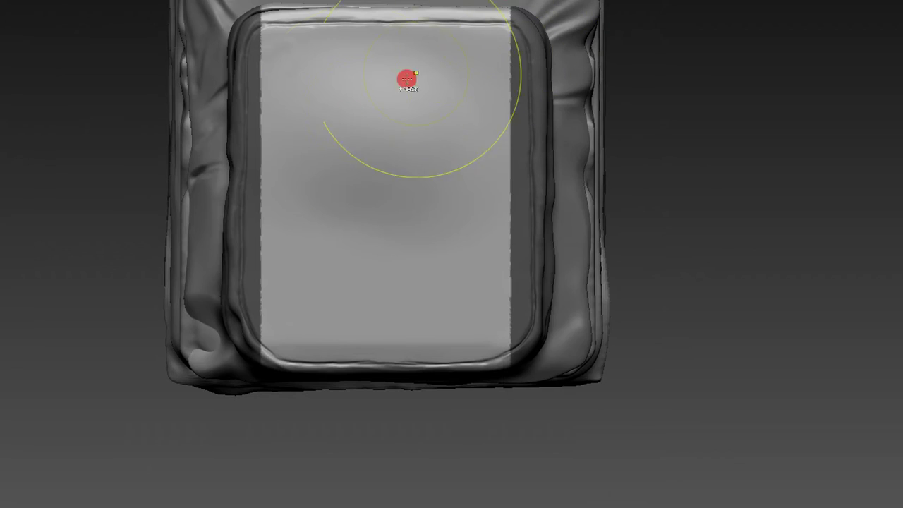
left_click_drag(112, 42, 169, 10, "ctrl")
key("ctrl+z")
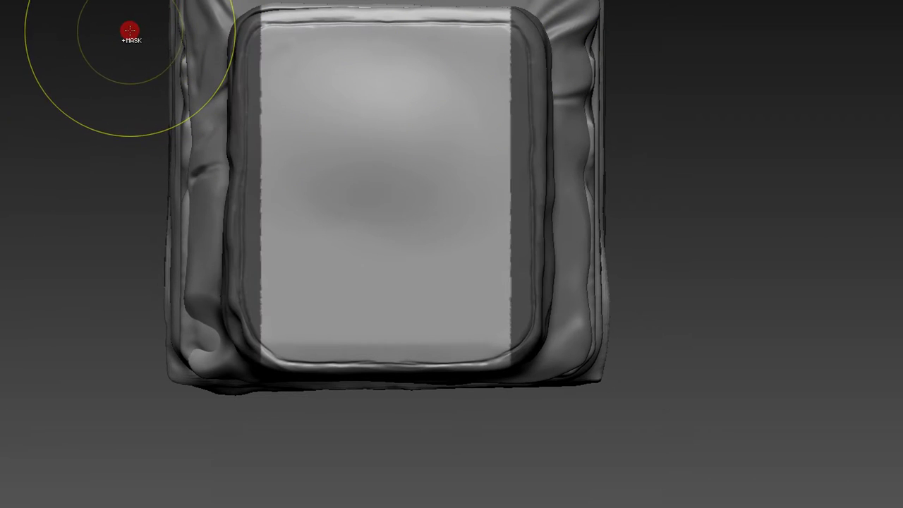
left_click_drag(104, 31, 629, 1, "ctrl")
left_click_drag(148, 389, 607, 337, "ctrl")
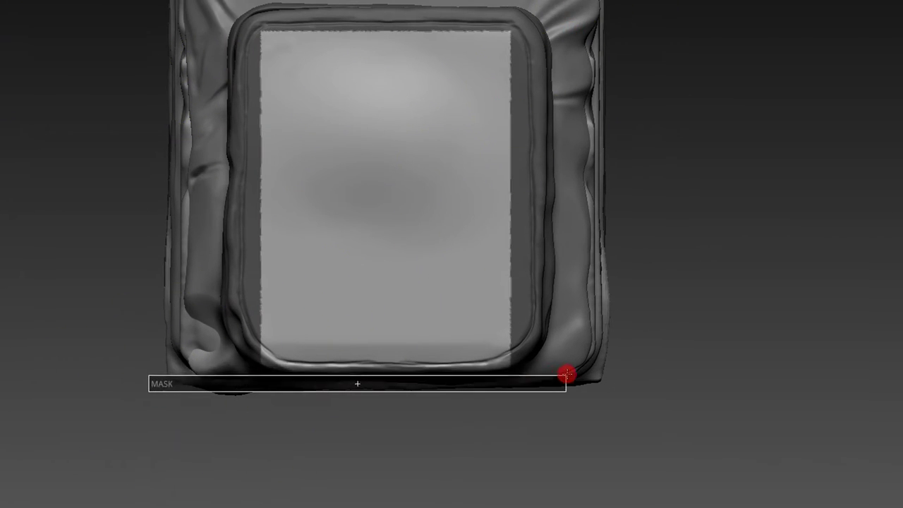
- Invert, flip and then clear the pocket mask, and switch to the Move brush
left_click_drag(609, 87, 631, 106)
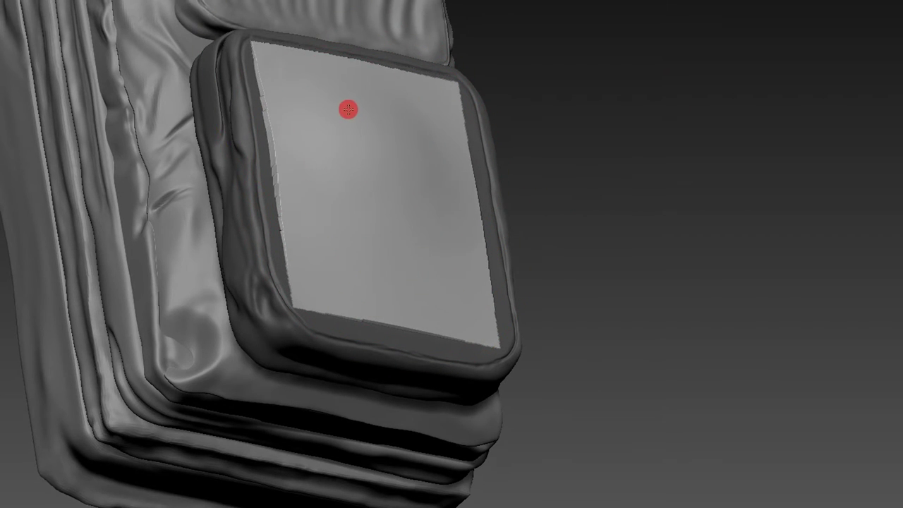
left_click_drag(502, 204, 581, 221, "ctrl")
key("s")
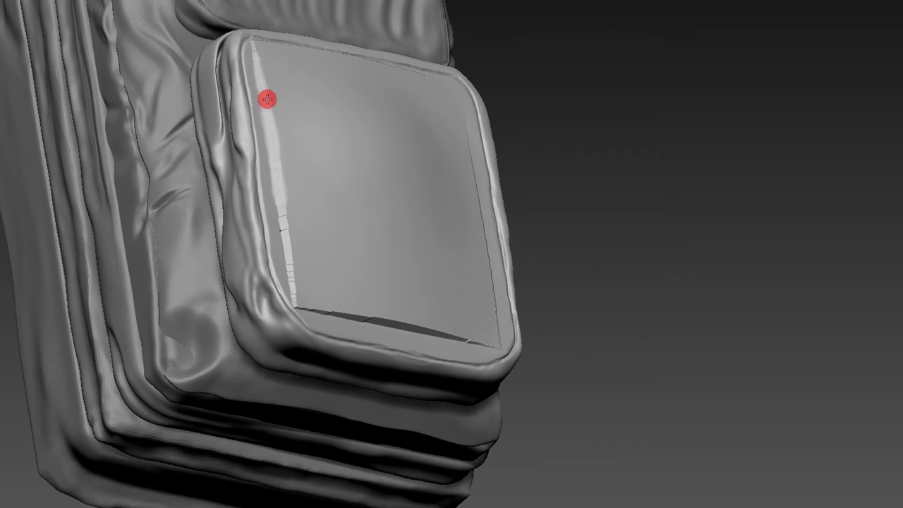
mouse_move(257, 50)
left_mouse_down()
mouse_move(504, 130)
mouse_move(256, 31)
left_mouse_up()
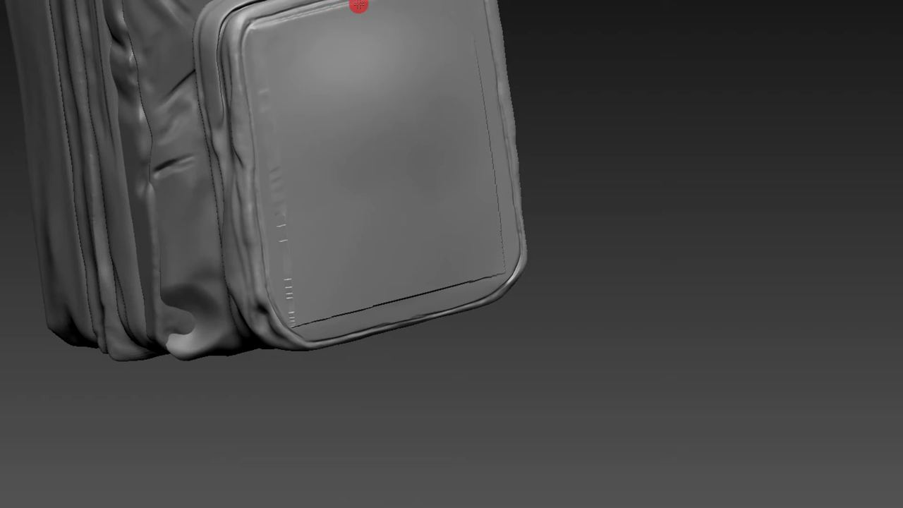
left_click(576, 177, "ctrl")
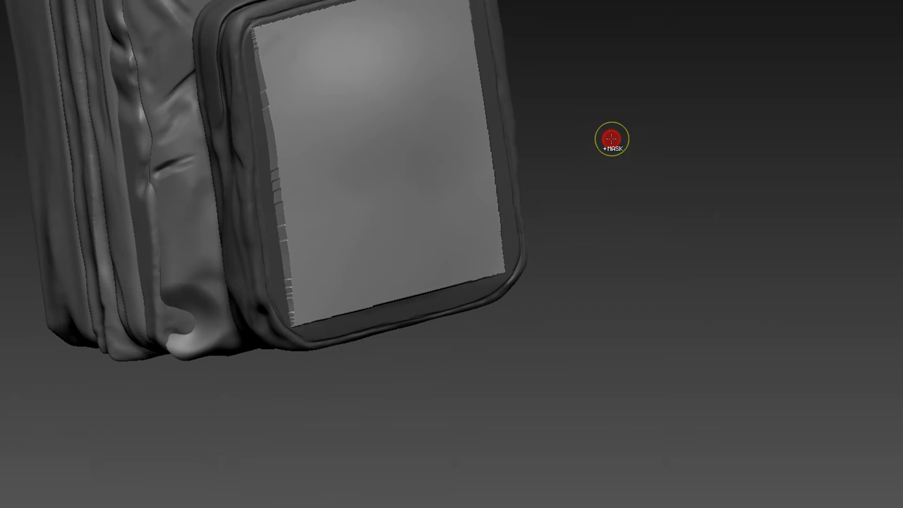
left_click(635, 162, "ctrl")
left_click(663, 192, "ctrl")
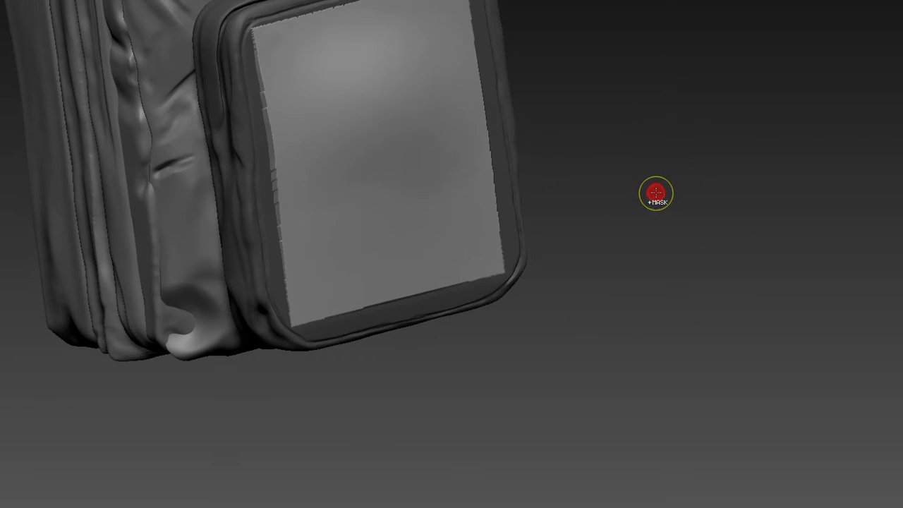
left_click(659, 183, "ctrl")
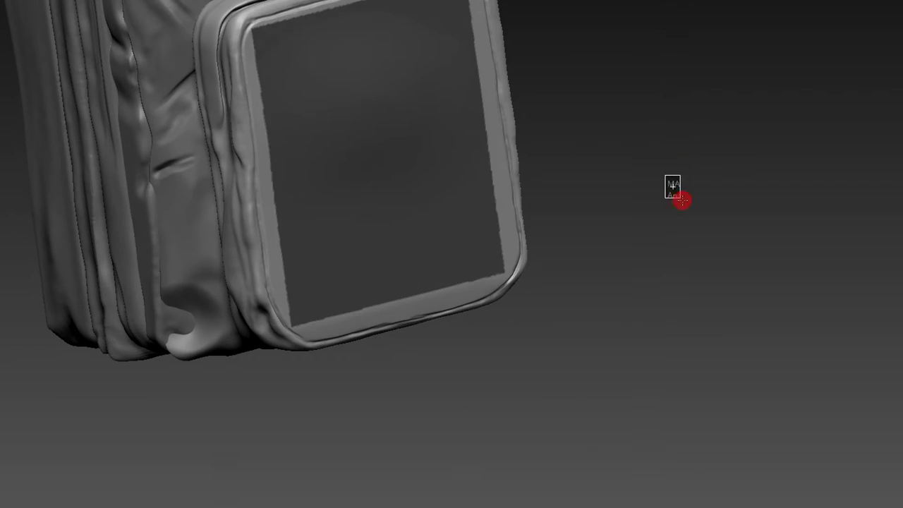
mouse_move(683, 195)
left_mouse_down("ctrl")
mouse_move(672, 135)
mouse_move(679, 125)
left_mouse_up("ctrl")
key("b")
left_click(344, 157)
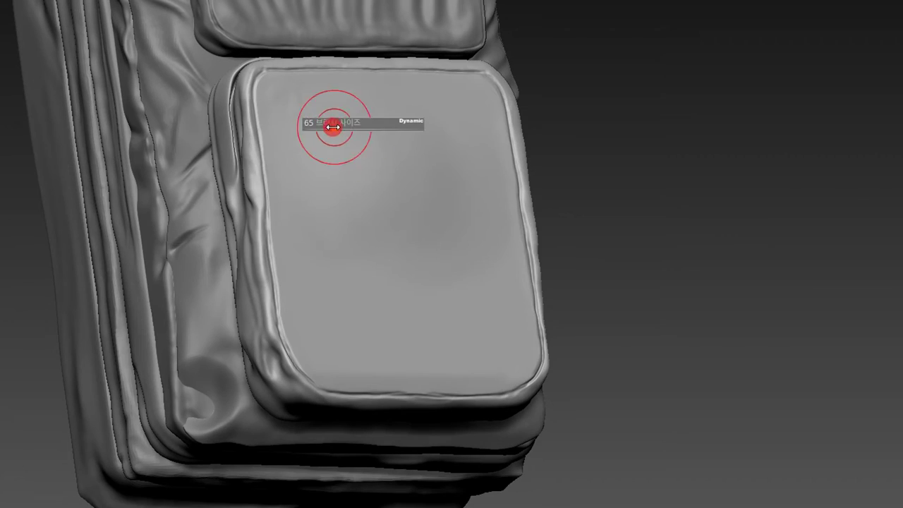
- At brush size 101, sculpt folds down the pocket's right side, top-right corner and left half
left_click_drag(323, 297, 329, 252)
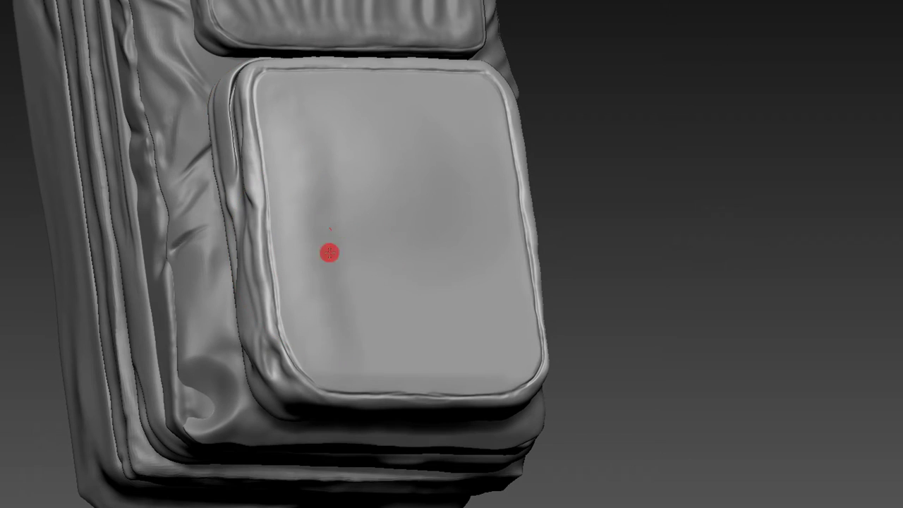
key("s")
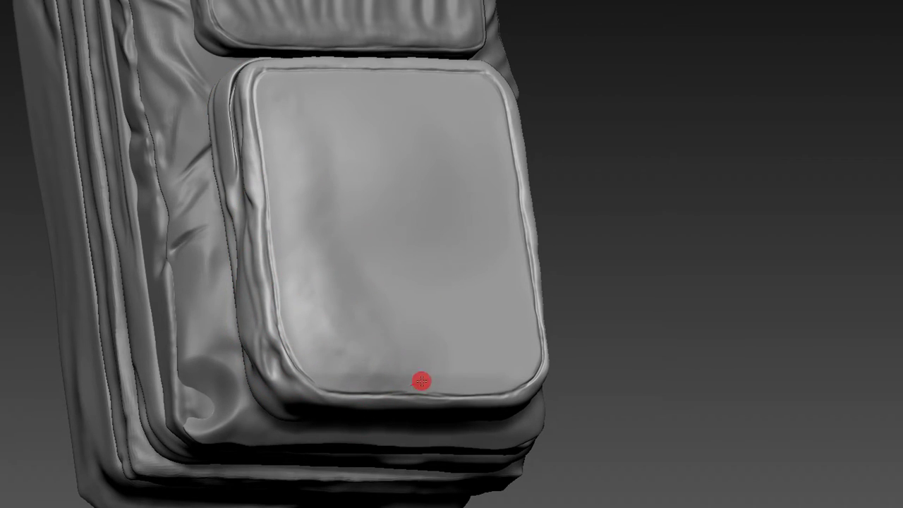
left_click_drag(537, 198, 512, 188, "shift")
key("s")
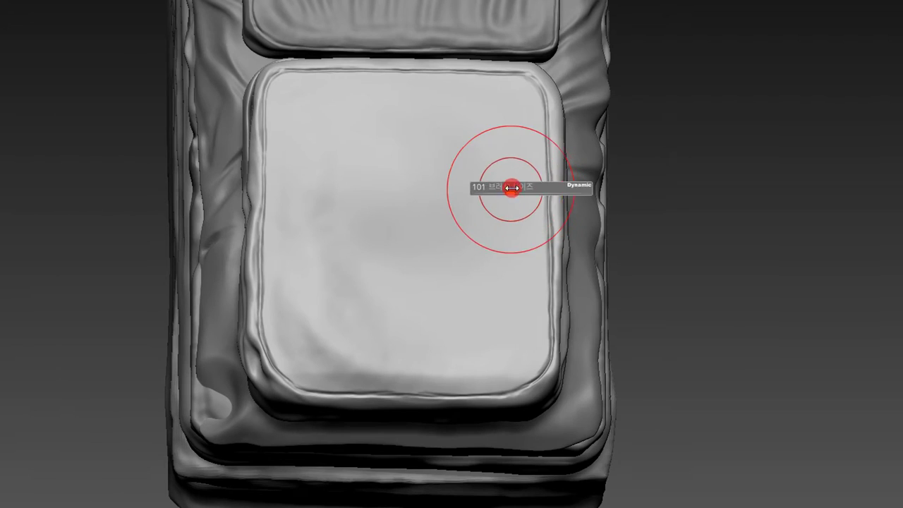
mouse_move(512, 134)
left_mouse_down()
mouse_move(504, 341)
mouse_move(488, 367)
left_mouse_up()
mouse_move(509, 151)
left_mouse_down()
mouse_move(482, 337)
mouse_move(506, 142)
left_mouse_up()
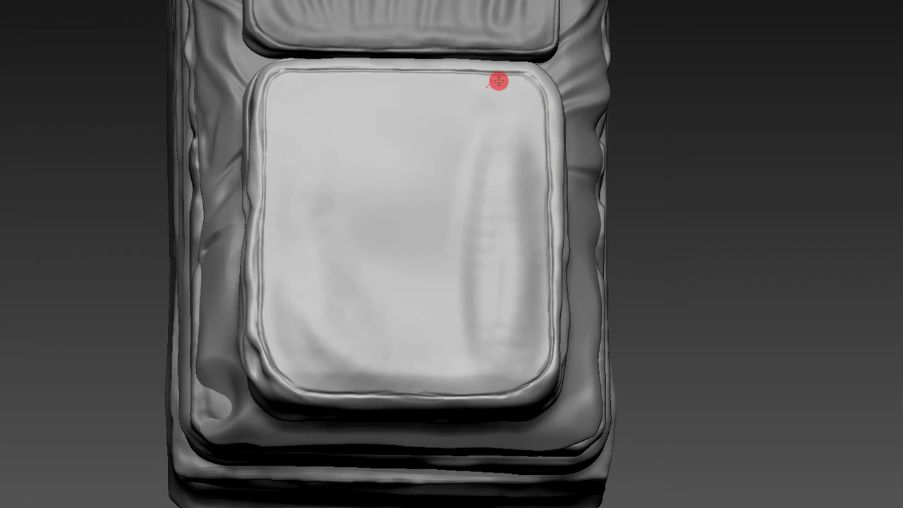
left_click_drag(492, 83, 480, 120)
mouse_move(409, 99)
left_mouse_down()
mouse_move(478, 103)
mouse_move(376, 106)
left_mouse_up()
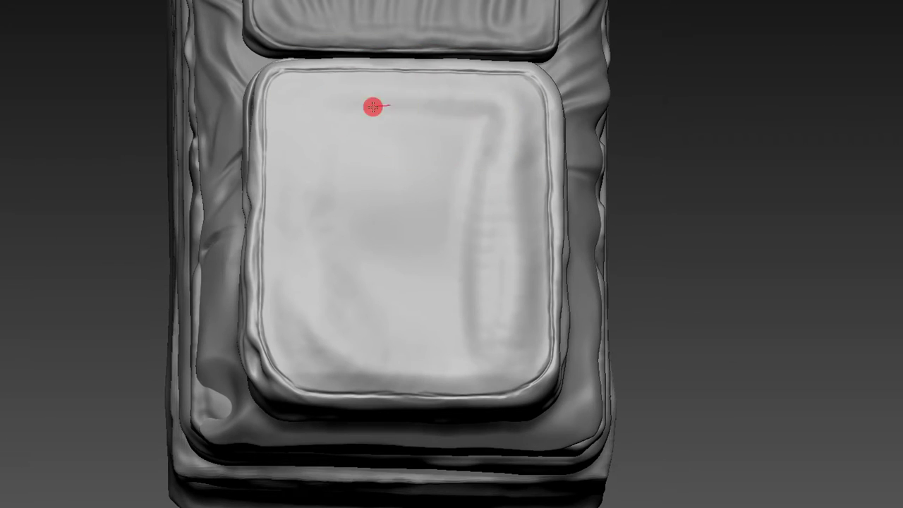
mouse_move(306, 117)
left_mouse_down()
mouse_move(299, 250)
mouse_move(303, 106)
mouse_move(354, 349)
mouse_move(381, 93)
mouse_move(401, 306)
mouse_move(472, 148)
mouse_move(515, 275)
left_mouse_up()
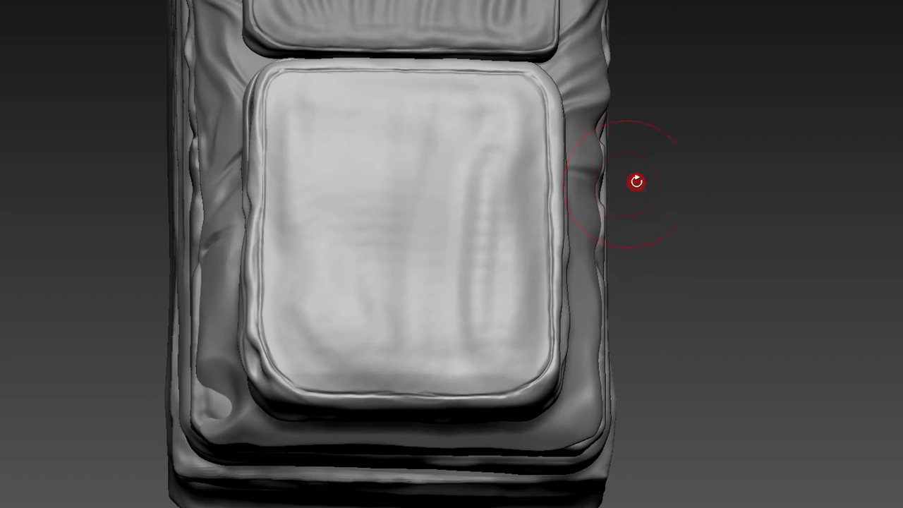
- Smooth the pocket's upper-left, left side and lower edge, and add a crease on its right
left_click_drag(621, 186, 430, 188)
left_click_drag(597, 89, 479, 138)
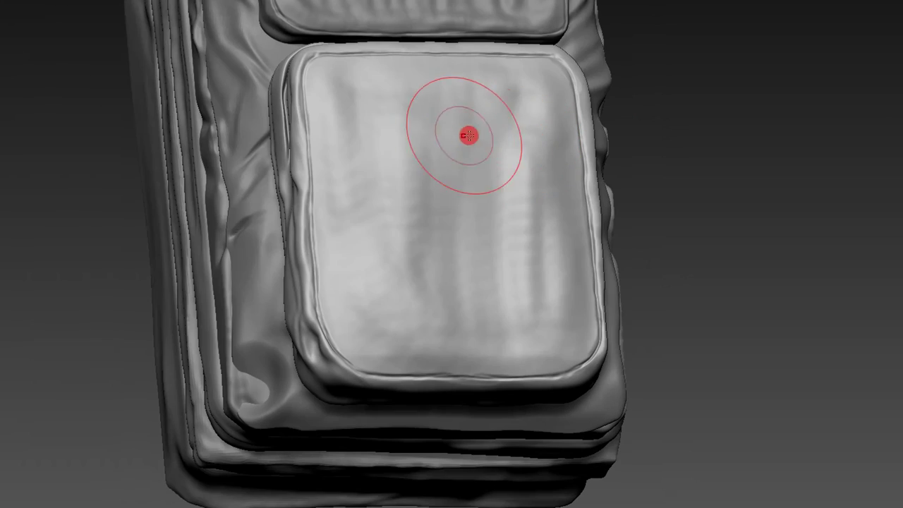
mouse_move(343, 111)
left_mouse_down("shift")
mouse_move(346, 185)
mouse_move(323, 108)
mouse_move(343, 149)
left_mouse_up("shift")
left_click_drag(346, 92, 365, 337, "shift")
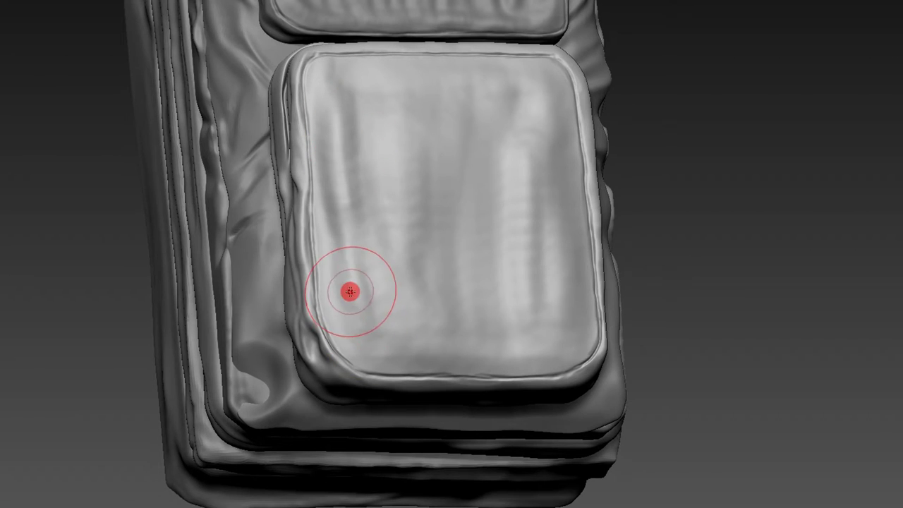
mouse_move(365, 329)
left_mouse_down("shift")
mouse_move(468, 350)
mouse_move(403, 365)
mouse_move(343, 318)
mouse_move(424, 345)
mouse_move(389, 194)
mouse_move(402, 196)
mouse_move(412, 153)
mouse_move(425, 234)
mouse_move(446, 233)
mouse_move(476, 121)
mouse_move(459, 302)
mouse_move(464, 148)
mouse_move(487, 145)
mouse_move(494, 119)
mouse_move(509, 149)
left_mouse_up("shift")
mouse_move(529, 97)
left_mouse_down()
mouse_move(520, 232)
mouse_move(530, 125)
mouse_move(554, 146)
mouse_move(532, 193)
mouse_move(548, 183)
mouse_move(565, 339)
left_mouse_up()
- Extend a fold up the pocket's right edge and reshape its upper-right corner
left_click_drag(702, 137, 680, 155)
mouse_move(510, 97)
left_mouse_down()
mouse_move(522, 114)
mouse_move(480, 161)
left_mouse_up()
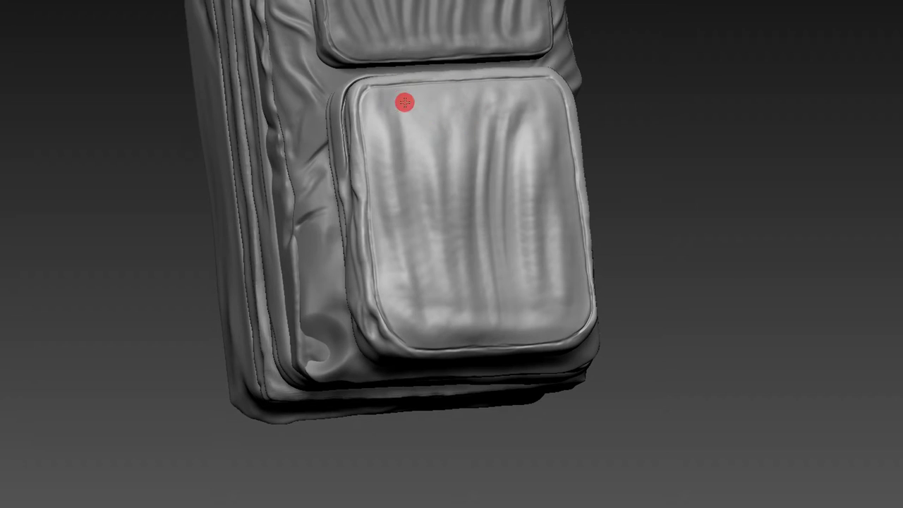
mouse_move(648, 241)
left_mouse_down()
mouse_move(520, 310)
mouse_move(557, 293)
mouse_move(566, 257)
mouse_move(544, 298)
left_mouse_up()
left_click_drag(571, 206, 544, 113)
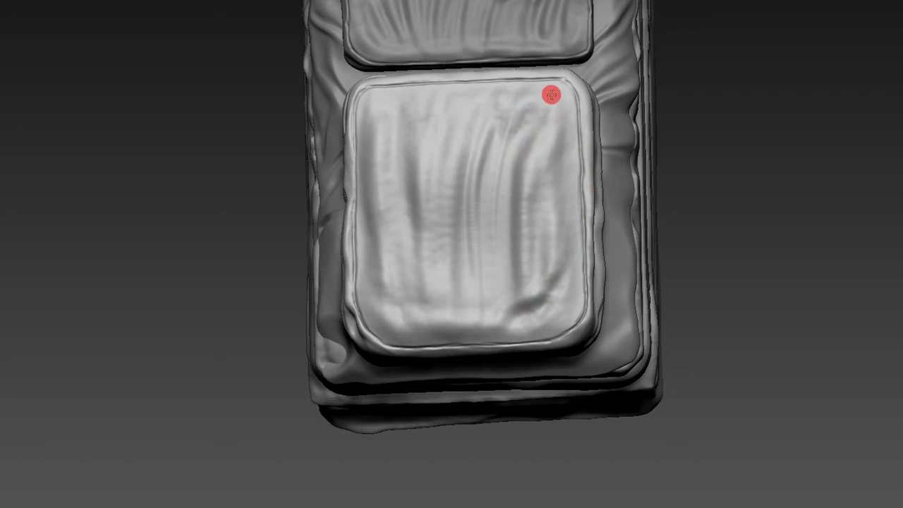
mouse_move(552, 92)
left_mouse_down()
mouse_move(535, 137)
mouse_move(545, 110)
left_mouse_up()
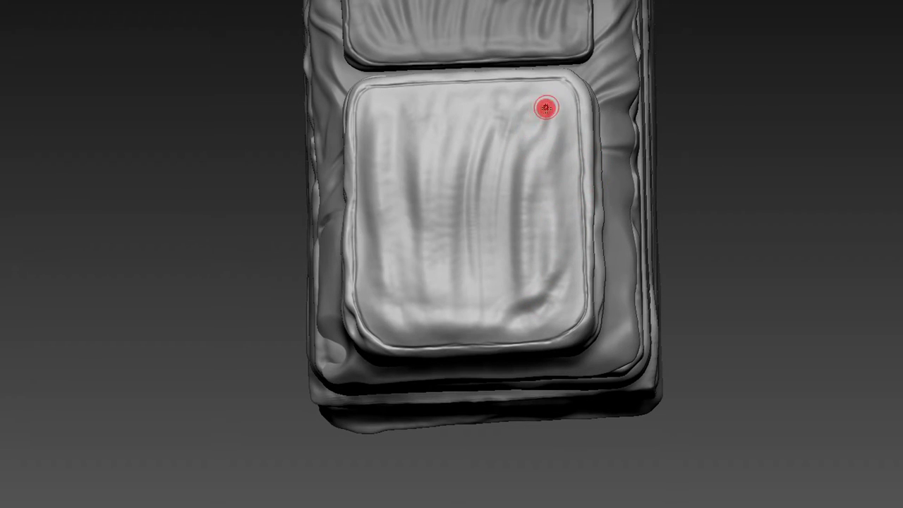
mouse_move(521, 155)
right_mouse_down()
mouse_move(585, 41)
mouse_move(679, 64)
right_mouse_up()
mouse_move(578, 144)
right_mouse_down()
mouse_move(613, 125)
mouse_move(609, 81)
mouse_move(662, 135)
mouse_move(621, 7)
mouse_move(682, 109)
mouse_move(694, 179)
mouse_move(730, 234)
mouse_move(732, 220)
mouse_move(744, 222)
mouse_move(730, 207)
mouse_move(767, 216)
mouse_move(756, 229)
mouse_move(772, 298)
mouse_move(732, 222)
mouse_move(732, 157)
mouse_move(746, 215)
right_mouse_up()
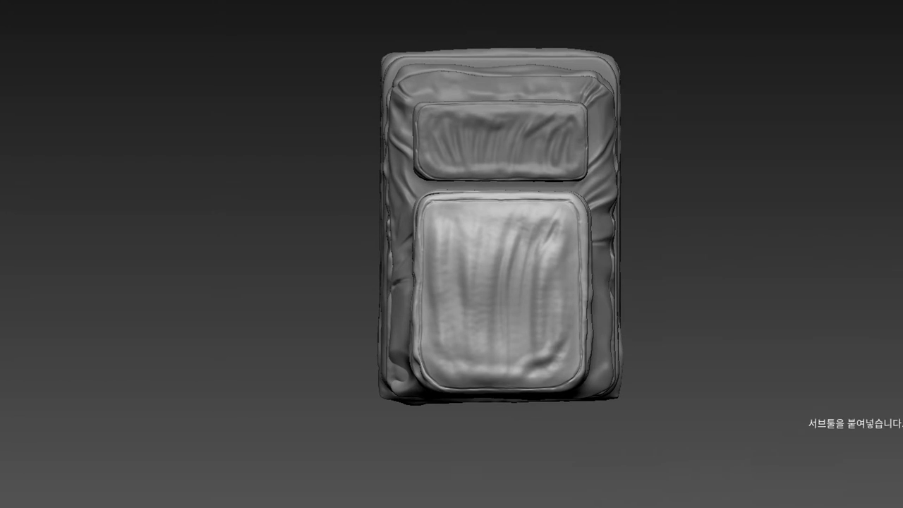
key("F1")
- Append a cube primitive, shift it along X and scale it to about three quarters size
left_click(676, 296)
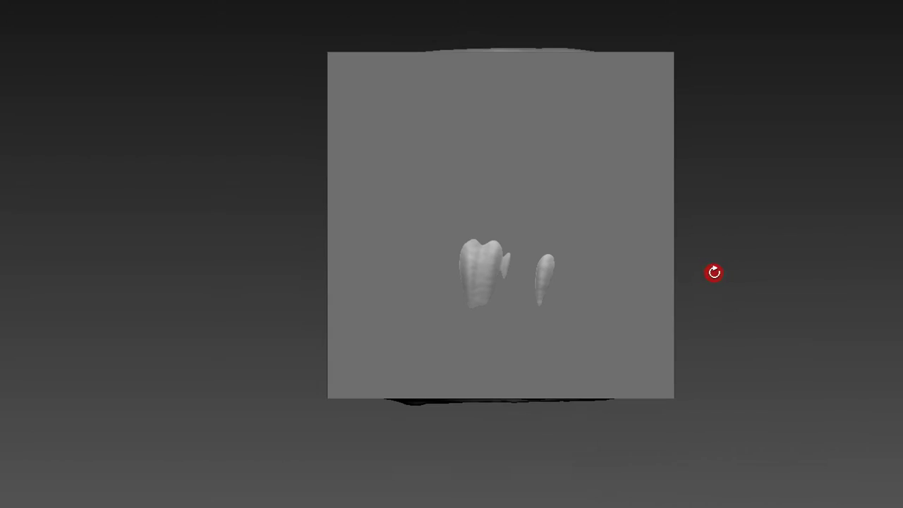
key("w")
left_click_drag(547, 224, 738, 240)
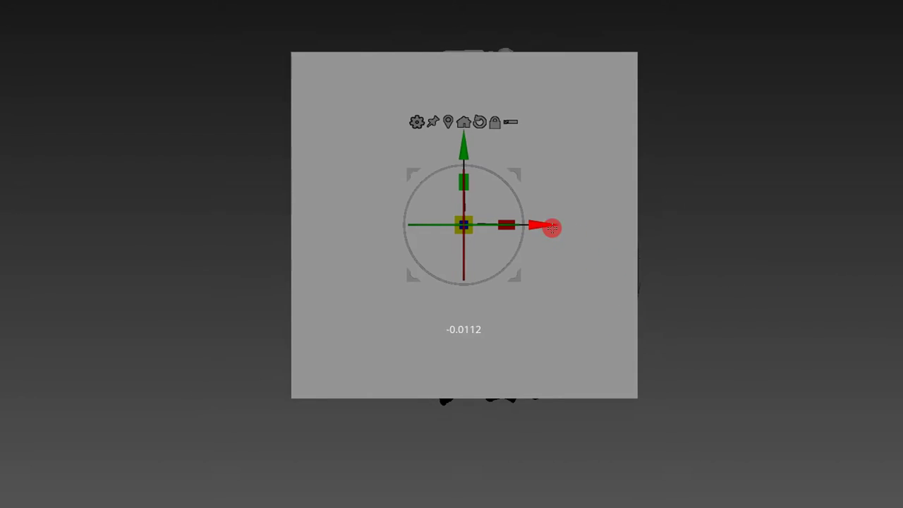
left_click_drag(686, 225, 581, 338)
scroll(692, 302, "up", 3)
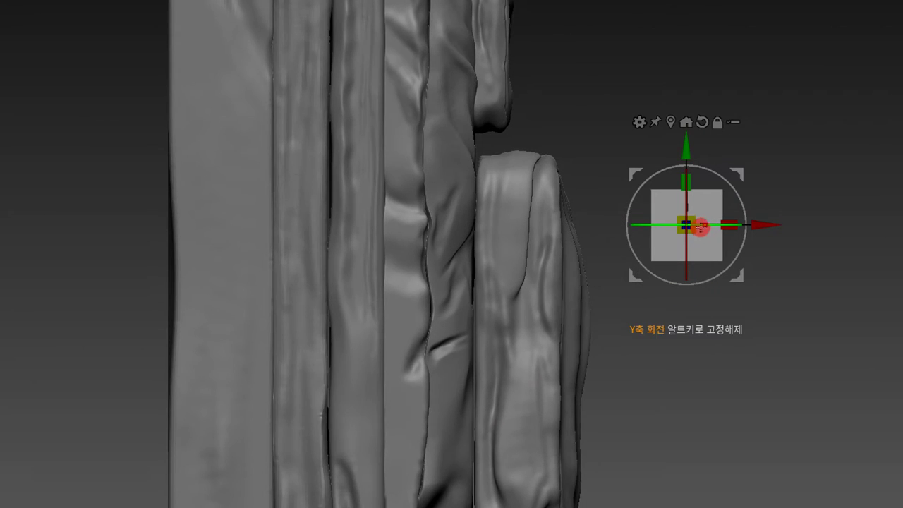
scroll(699, 191, "up", 2)
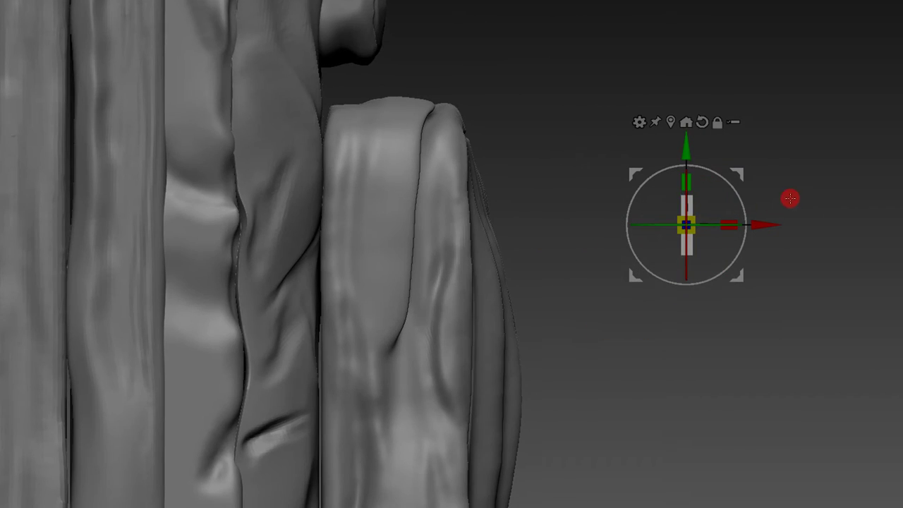
scroll(656, 179, "up", 2)
- Stretch the cube along Y and reposition it along X and Y near the pocket edge
left_click_drag(682, 115, 777, 277)
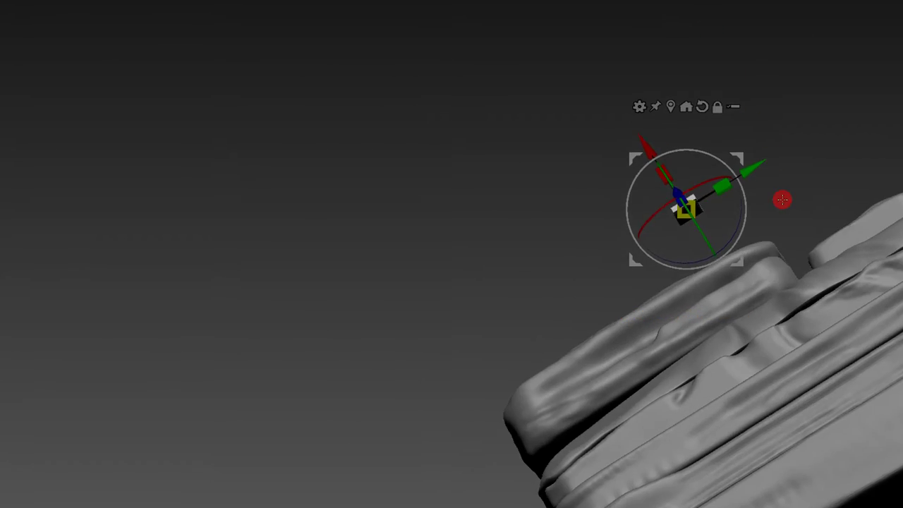
mouse_move(714, 470)
left_mouse_down()
mouse_move(440, 332)
mouse_move(532, 276)
mouse_move(756, 196)
mouse_move(727, 205)
left_mouse_up()
left_click_drag(693, 163, 694, 162)
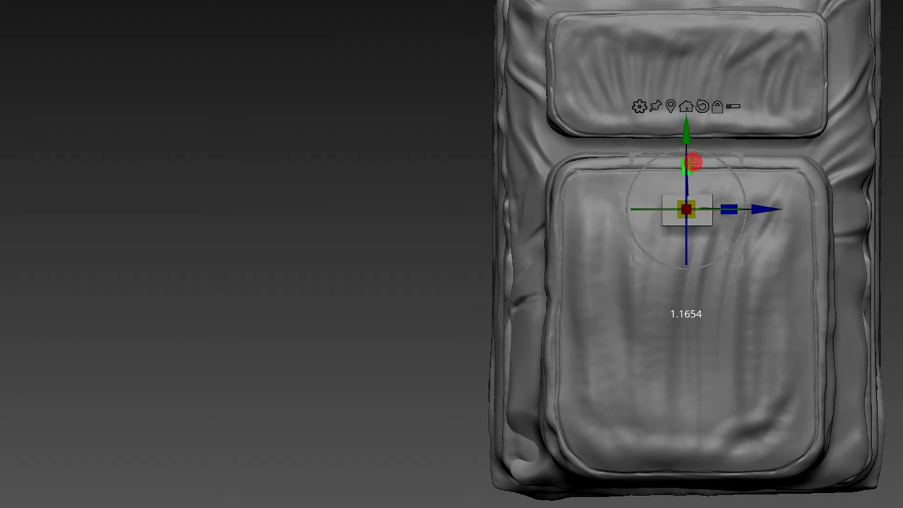
left_click_drag(732, 201, 728, 202)
left_click_drag(687, 138, 686, 155)
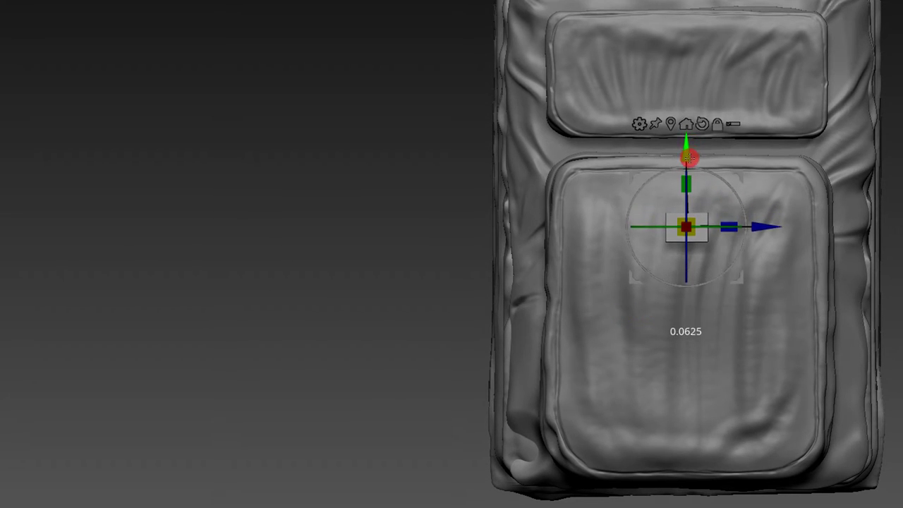
left_click_drag(398, 261, 536, 260)
mouse_move(751, 228)
left_mouse_down()
mouse_move(675, 230)
mouse_move(627, 201)
left_mouse_up()
left_click_drag(677, 183, 728, 155)
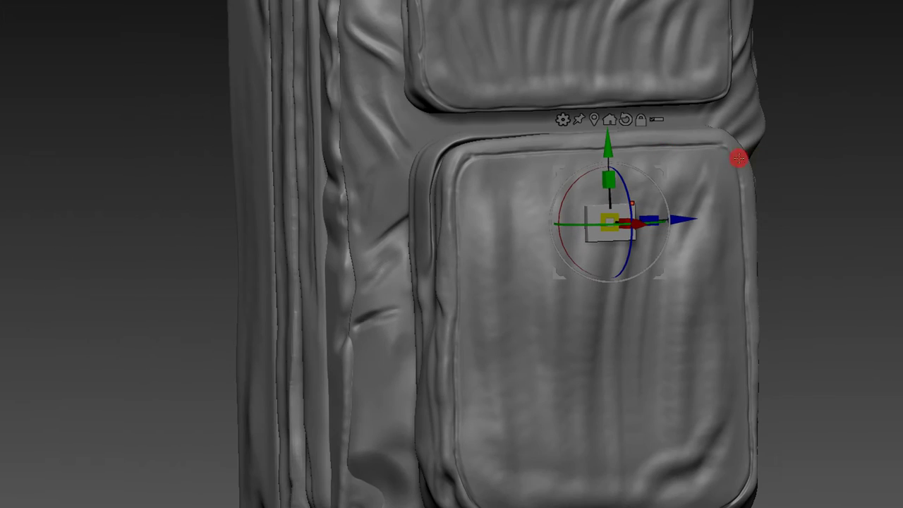
mouse_move(811, 169)
left_mouse_down()
mouse_move(736, 181)
mouse_move(667, 281)
mouse_move(583, 347)
left_mouse_up()
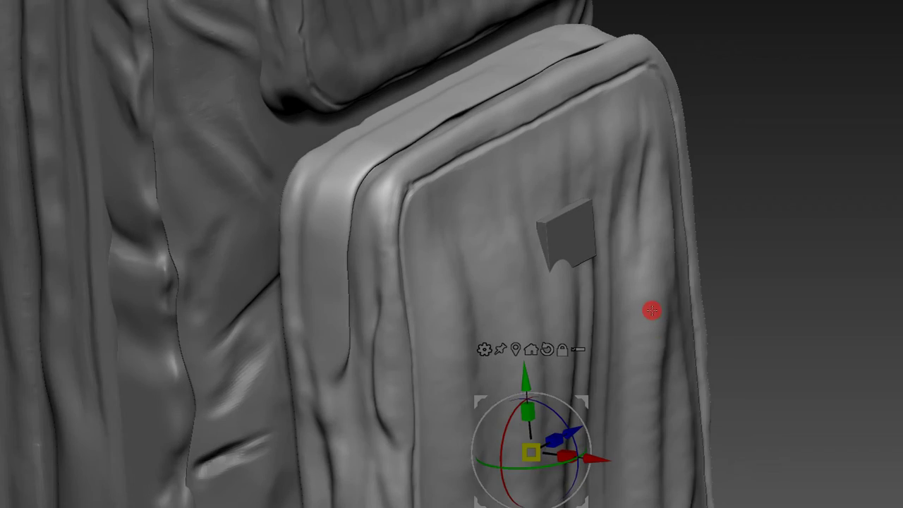
- Pick a box Insert Mesh brush from the M brushes and drop a small box onto the front pocket
key("b")
key("m")
left_click(574, 286)
left_click_drag(575, 288, 546, 275)
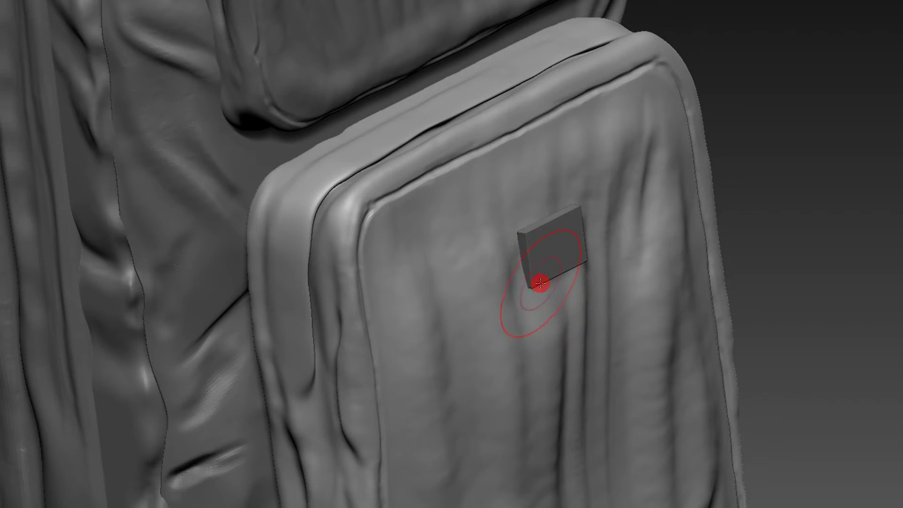
- Tilt the box to lie against the pocket and bring up its transform gizmo in front view
left_click_drag(746, 177, 567, 238)
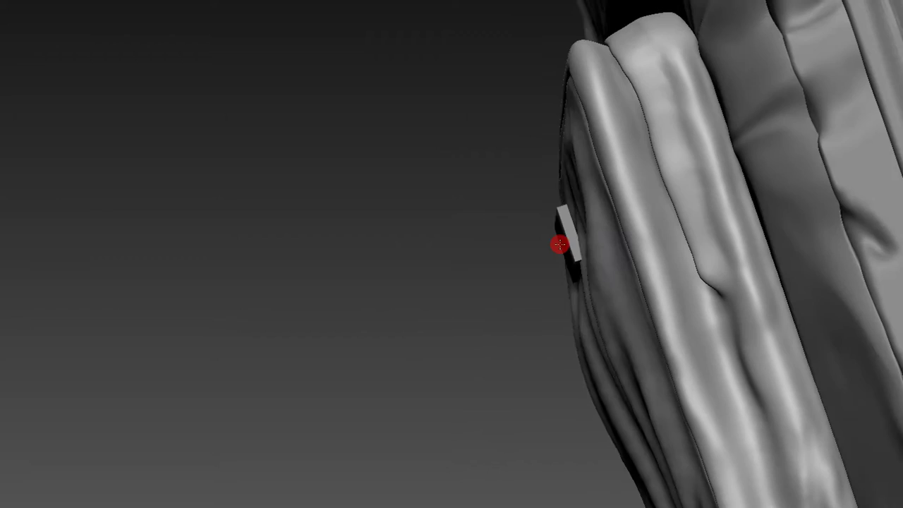
left_click_drag(536, 264, 572, 261)
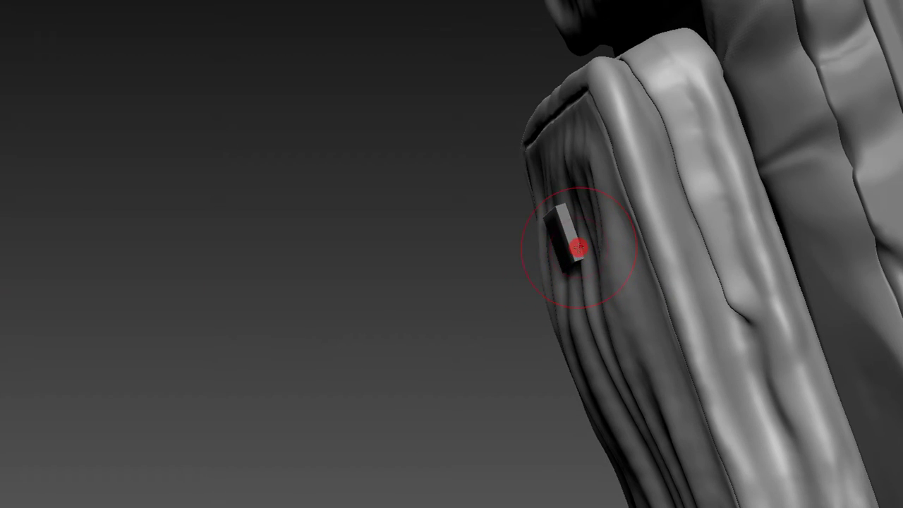
left_click_drag(568, 216, 569, 206)
mouse_move(508, 238)
left_mouse_down()
mouse_move(558, 240)
mouse_move(593, 201)
left_mouse_up()
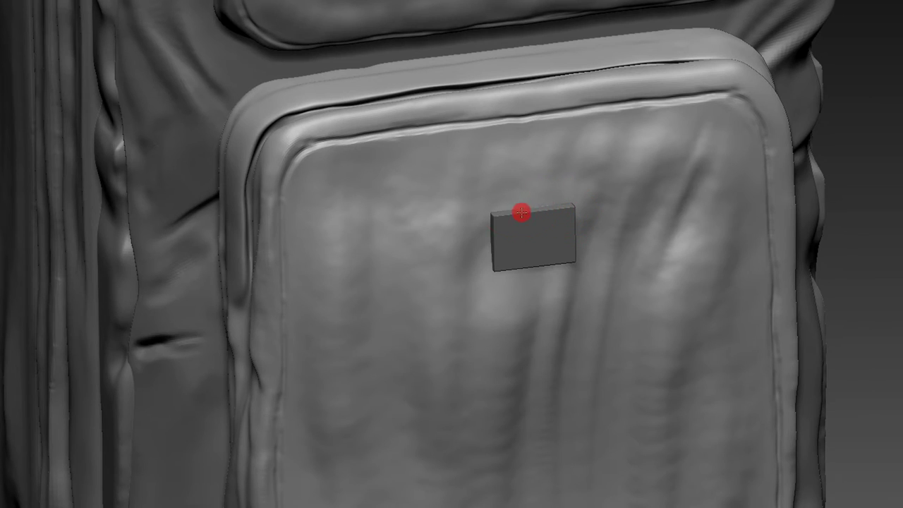
left_click_drag(488, 216, 499, 209)
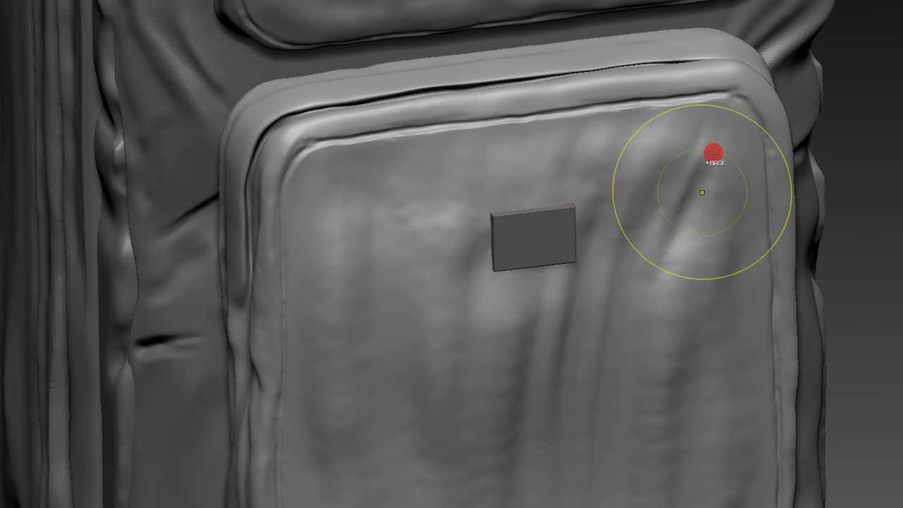
left_click_drag(712, 151, 805, 116)
key("f")
key("w")
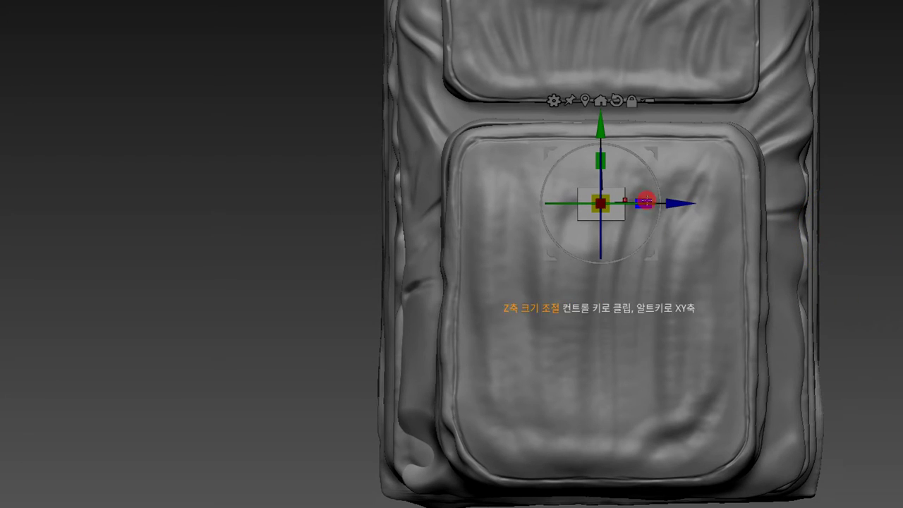
left_click(675, 214)
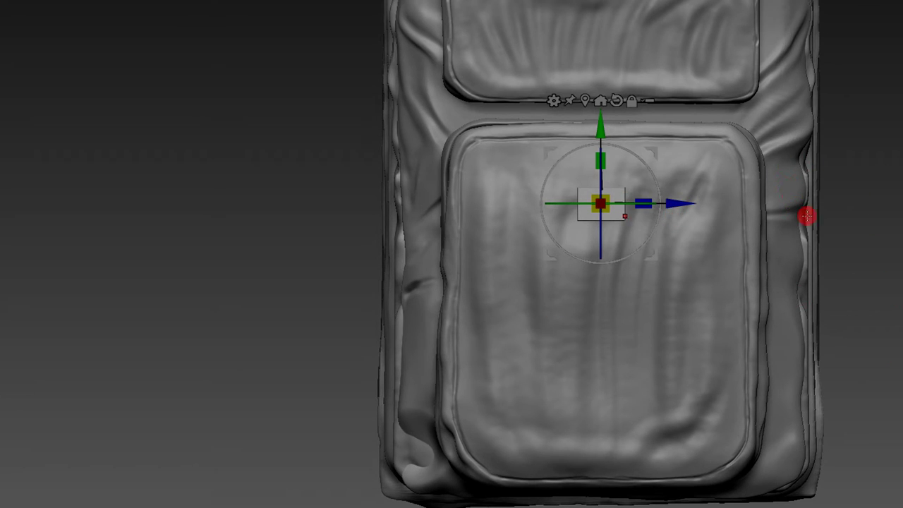
mouse_move(868, 298)
left_mouse_down()
mouse_move(871, 195)
mouse_move(859, 191)
mouse_move(783, 63)
mouse_move(780, 85)
left_mouse_up()
left_click(634, 133)
- Bend the box into a curve with a deformer cage and bake the bend
mouse_move(634, 132)
left_mouse_down()
mouse_move(732, 218)
mouse_move(720, 113)
mouse_move(731, 142)
mouse_move(581, 115)
left_mouse_up()
left_click(554, 96)
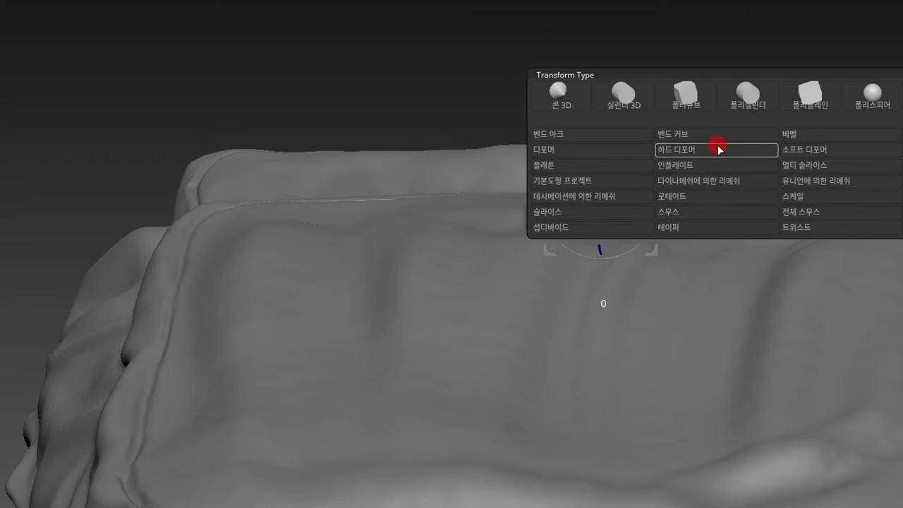
left_click(793, 148)
left_click_drag(589, 300, 598, 119)
left_click_drag(611, 38, 614, 105)
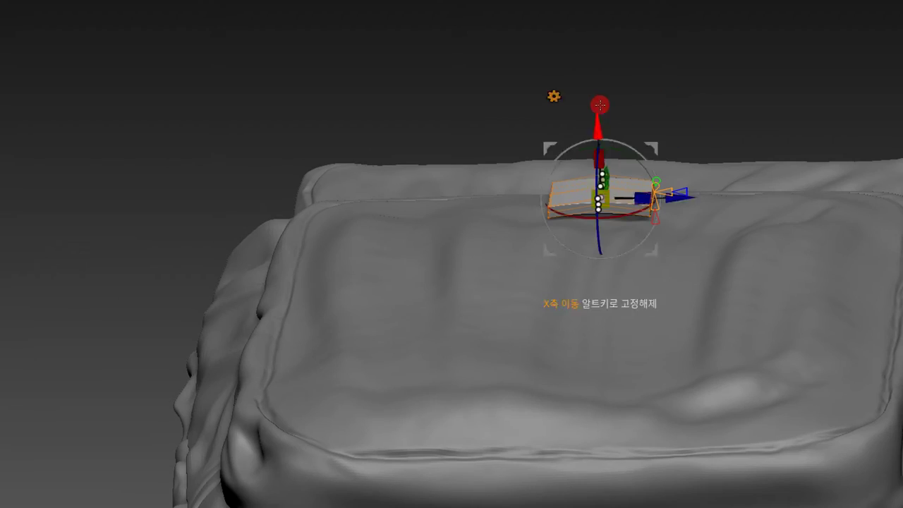
left_click(558, 98)
left_click(776, 105)
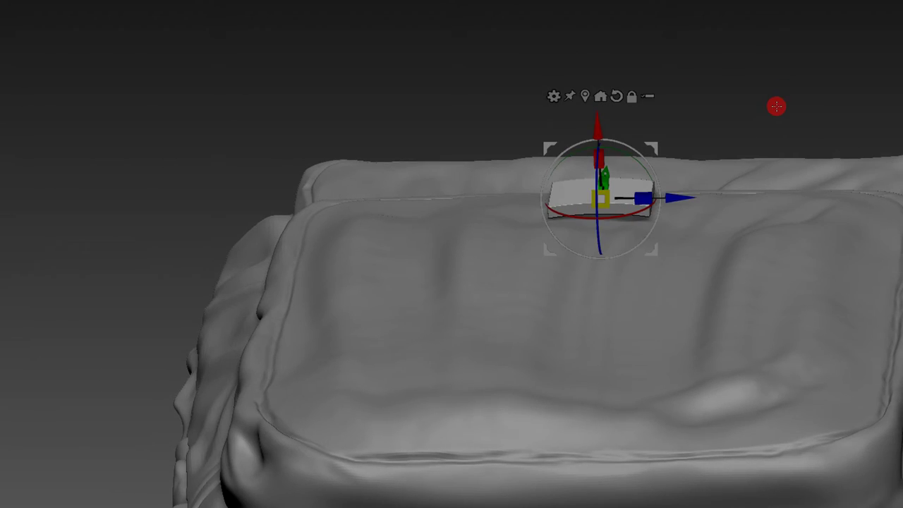
- Duplicate the curved box to its right
left_click_drag(776, 105, 661, 171)
left_click_drag(403, 193, 669, 165)
left_click_drag(720, 185, 769, 194)
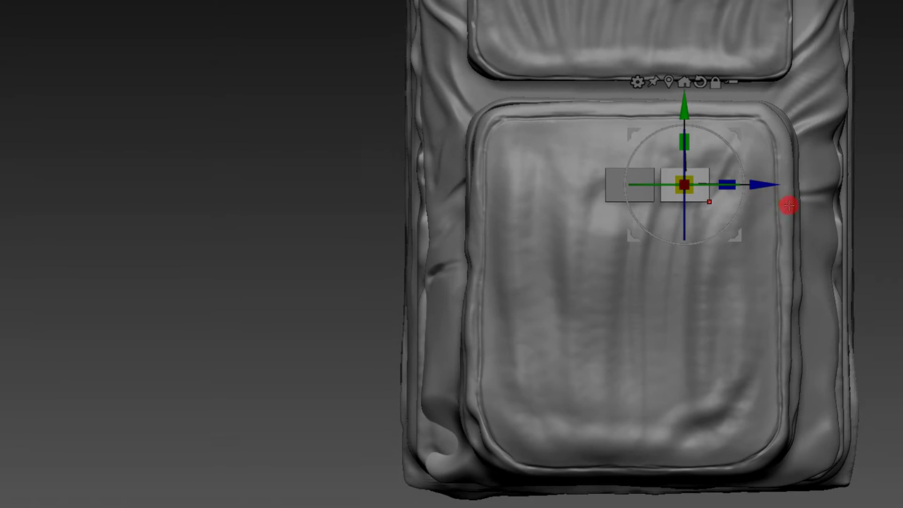
- Add a third box copy further right and nudge the middle box slightly in depth
mouse_move(767, 191)
left_mouse_down("ctrl")
mouse_move(826, 192)
mouse_move(818, 192)
mouse_move(823, 200)
left_mouse_up("ctrl")
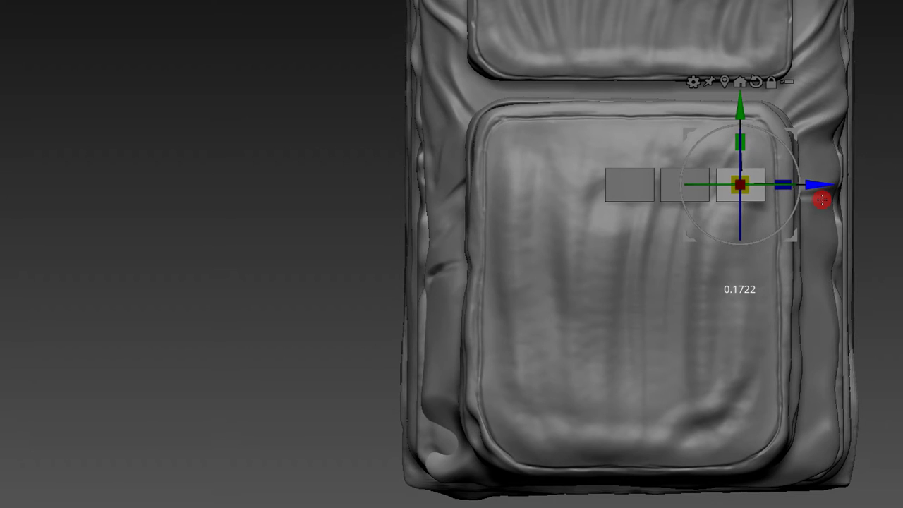
left_click(667, 185, "ctrl+shift")
scroll(760, 191, "up", 3)
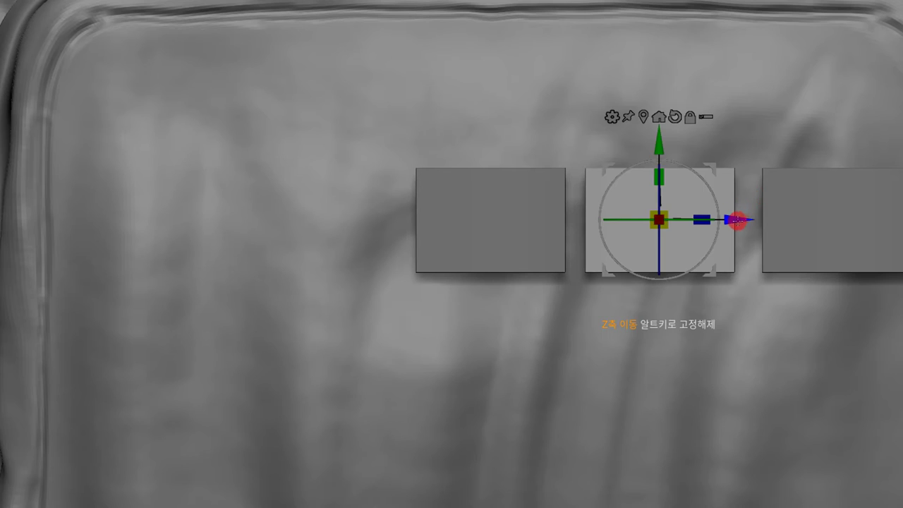
left_click_drag(738, 222, 739, 219)
scroll(734, 200, "down", 3)
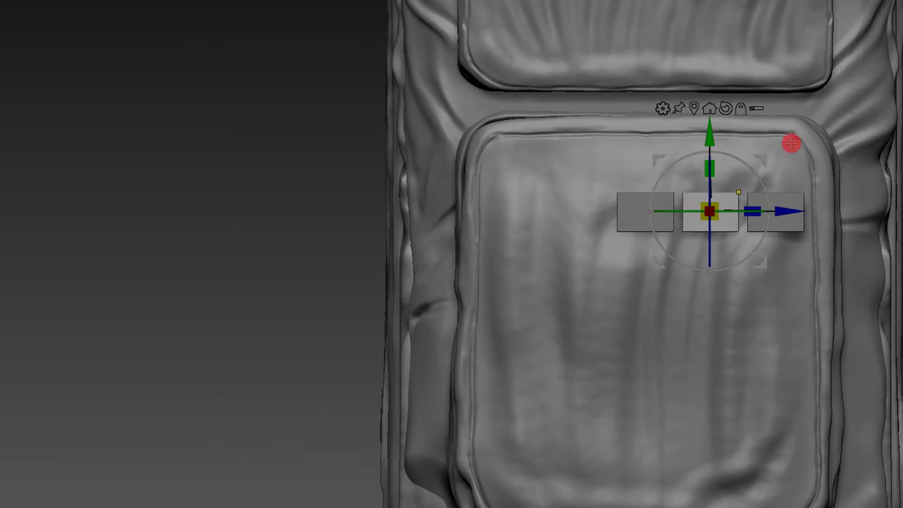
mouse_move(874, 189)
left_mouse_down()
mouse_move(779, 254)
mouse_move(720, 383)
left_mouse_up()
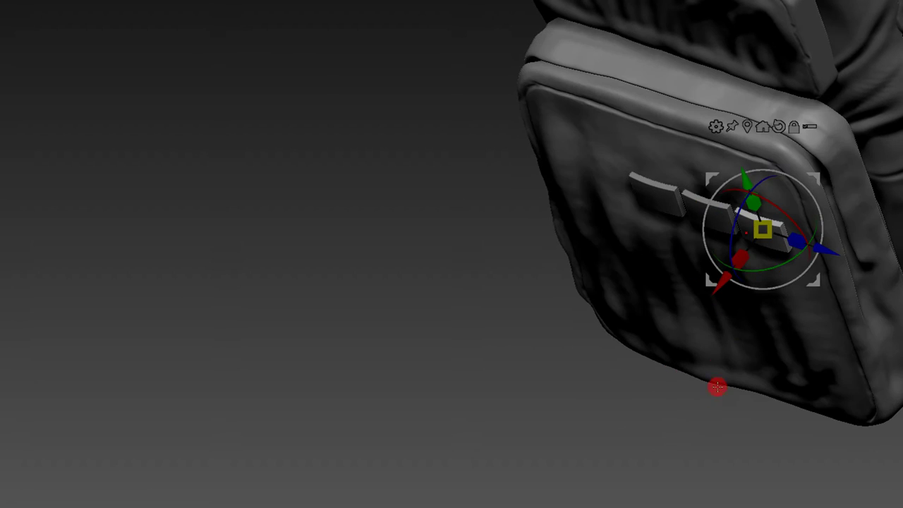
left_click_drag(723, 457, 837, 338, "shift")
- Rotate the right strip about 14° to follow the curve and shift the middle strip along it
left_click_drag(816, 202, 821, 155)
left_click(685, 228)
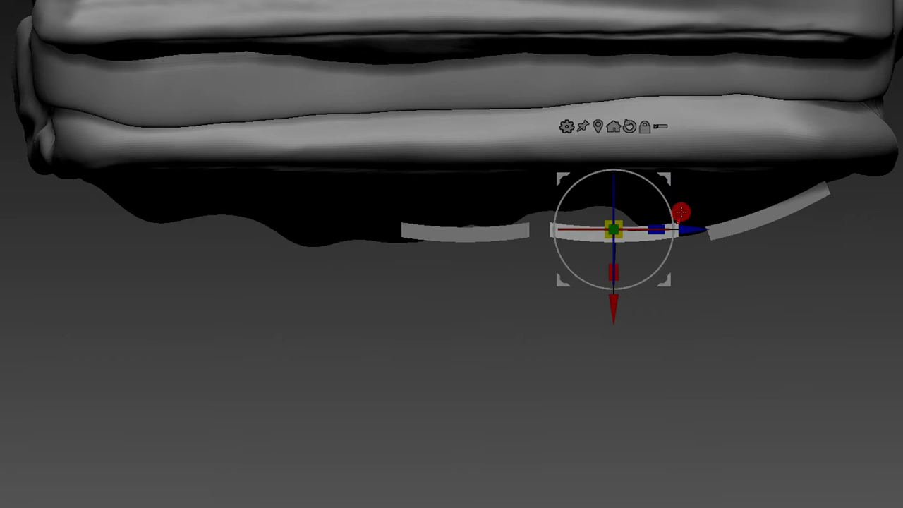
left_click_drag(668, 204, 684, 178)
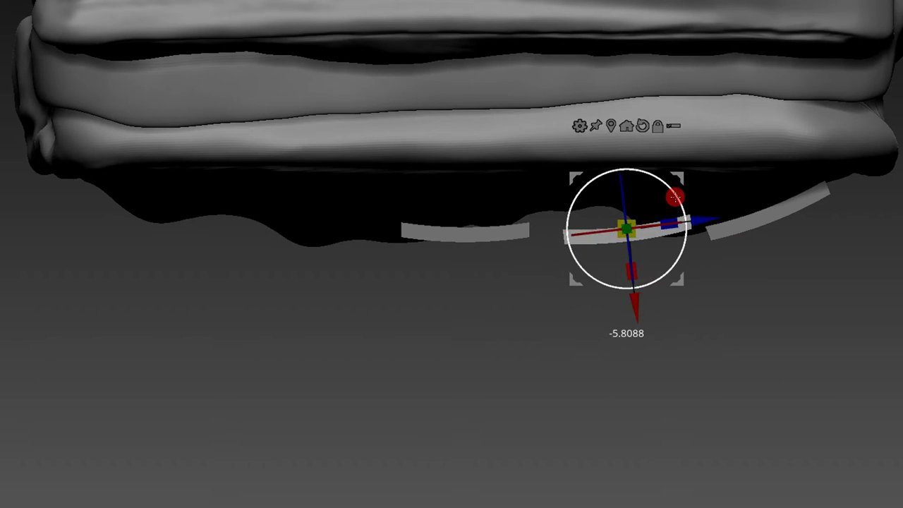
mouse_move(685, 188)
left_mouse_down()
mouse_move(794, 160)
mouse_move(843, 161)
mouse_move(842, 287)
mouse_move(797, 264)
mouse_move(763, 213)
left_mouse_up()
left_click(763, 213)
mouse_move(798, 176)
left_mouse_down()
mouse_move(814, 172)
mouse_move(828, 146)
mouse_move(758, 187)
left_mouse_up()
left_click_drag(722, 236, 748, 184)
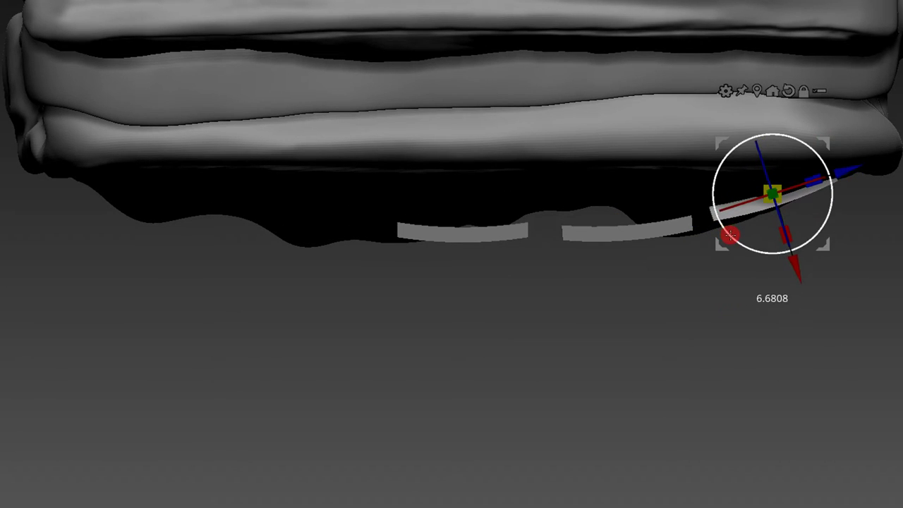
- Adjust the left strip along X and nudge the middle strap piece into line
left_click(682, 230)
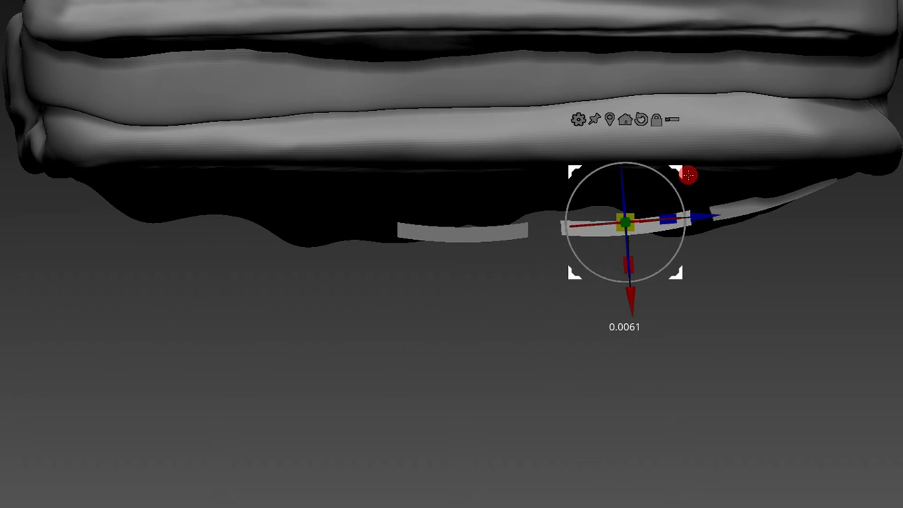
left_click(513, 227)
left_click_drag(521, 174, 514, 174)
left_click_drag(464, 316, 465, 315)
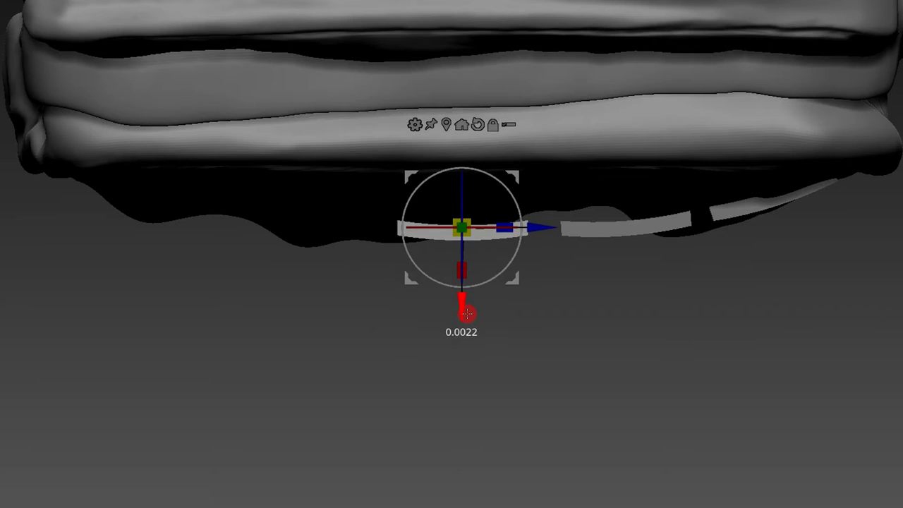
left_click(623, 228)
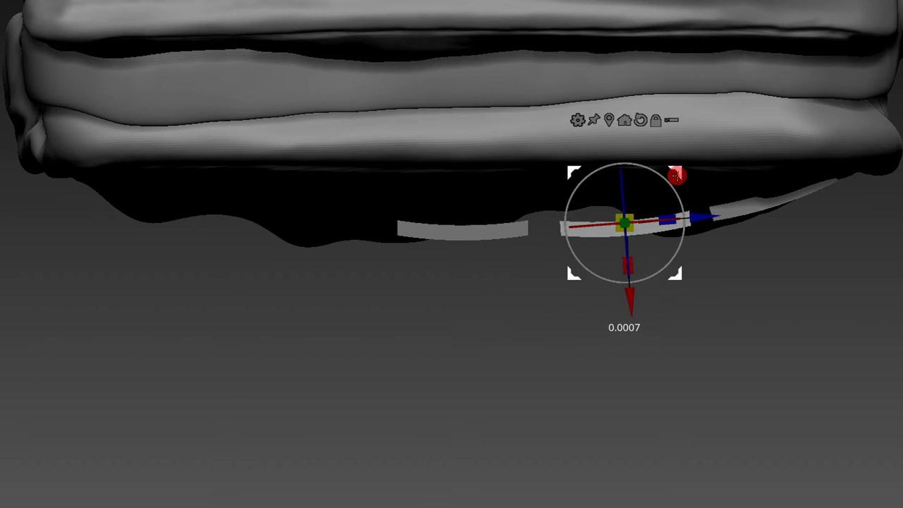
mouse_move(676, 170)
left_mouse_down()
mouse_move(649, 175)
mouse_move(690, 231)
left_mouse_up()
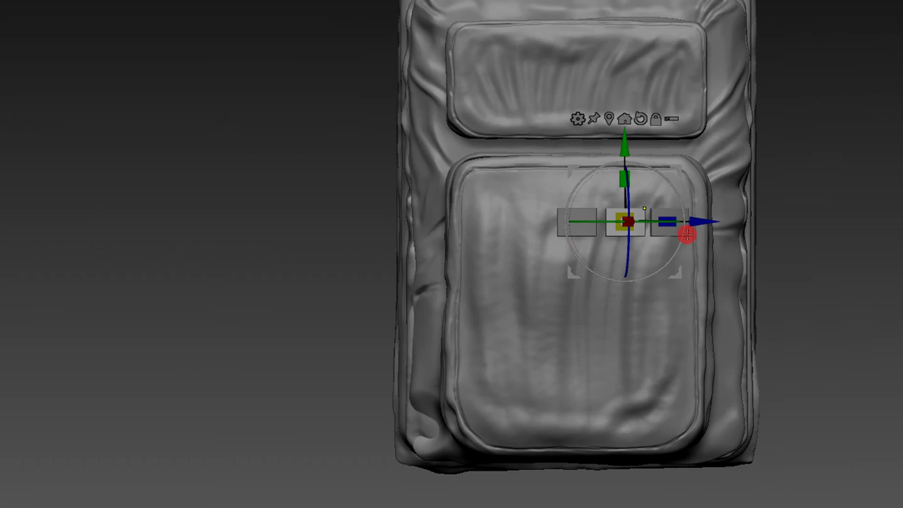
mouse_move(655, 169)
left_mouse_down()
mouse_move(782, 163)
mouse_move(776, 244)
mouse_move(768, 171)
mouse_move(778, 302)
mouse_move(777, 283)
left_mouse_up()
mouse_move(748, 151)
left_mouse_down("alt")
mouse_move(837, 206)
mouse_move(812, 205)
left_mouse_up("alt")
mouse_move(738, 142)
left_mouse_down("alt")
mouse_move(755, 148)
mouse_move(705, 124)
left_mouse_up("alt")
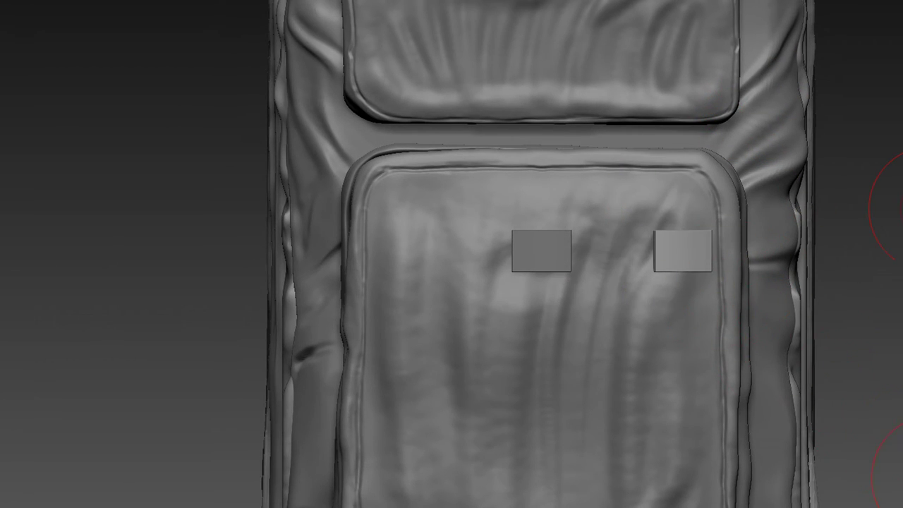
- Undo back to a single box and duplicate it twice to the right
key("ctrl+z")
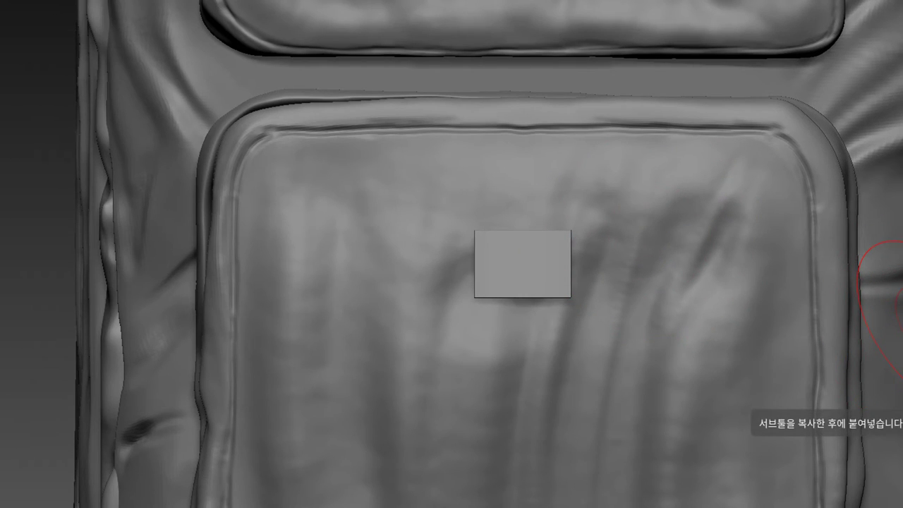
key("w")
left_click_drag(621, 270, 836, 292, "ctrl")
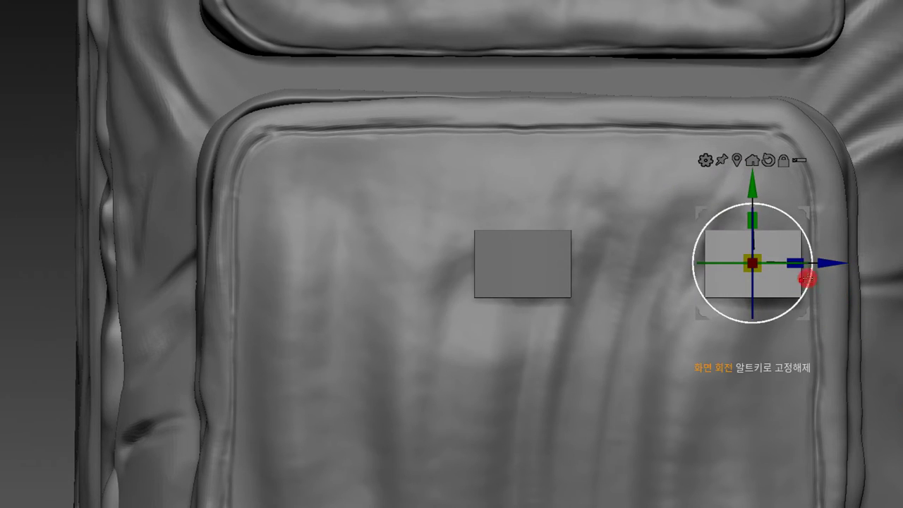
left_click_drag(831, 261, 718, 259, "ctrl")
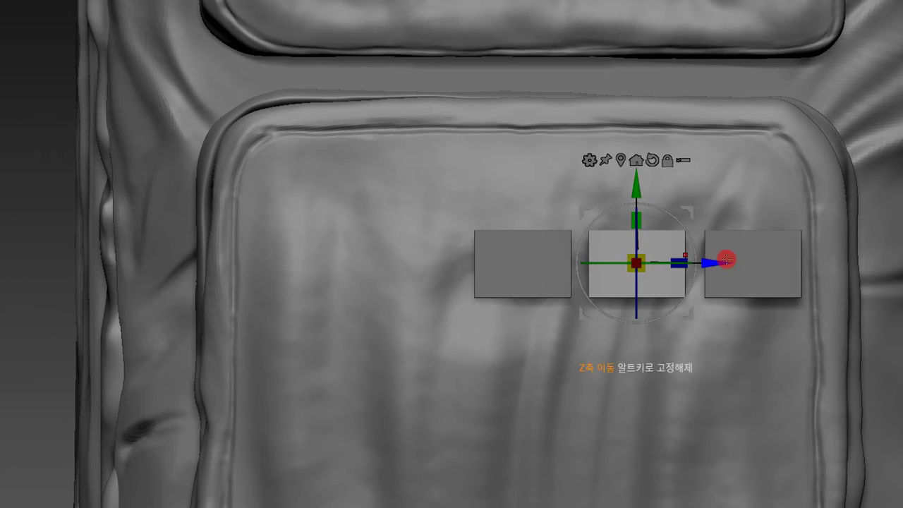
right_click_drag(729, 193, 763, 228, "ctrl")
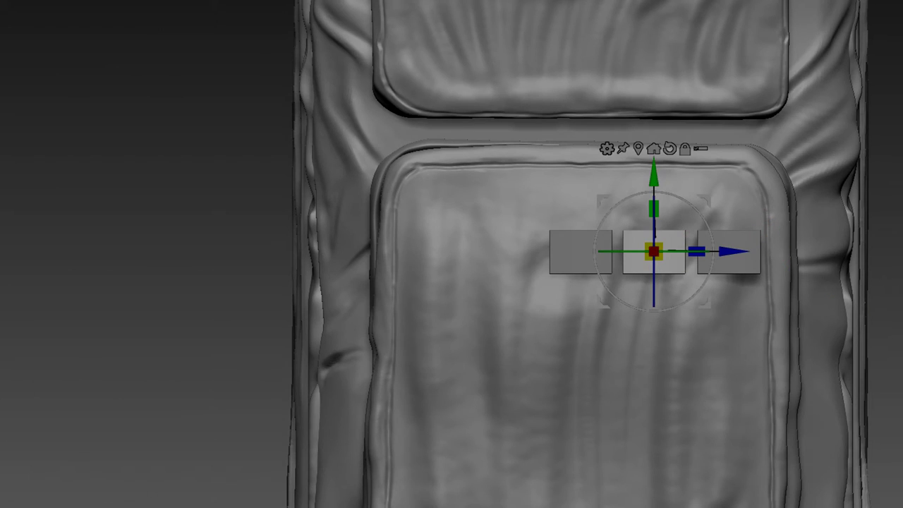
right_click_drag(751, 320, 722, 262, "ctrl")
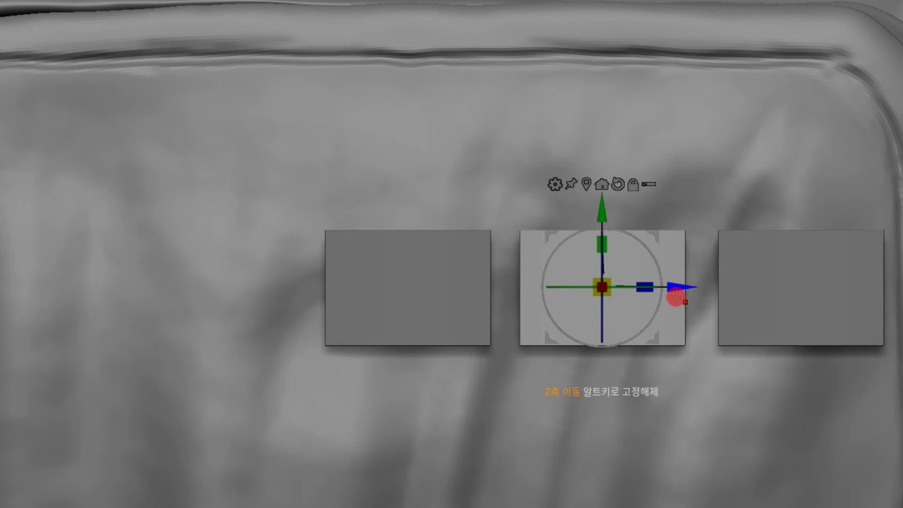
- Move the middle copy left and scale it along X into a thin, slightly shorter slab
mouse_move(676, 286)
left_mouse_down()
mouse_move(577, 261)
mouse_move(451, 285)
left_mouse_up()
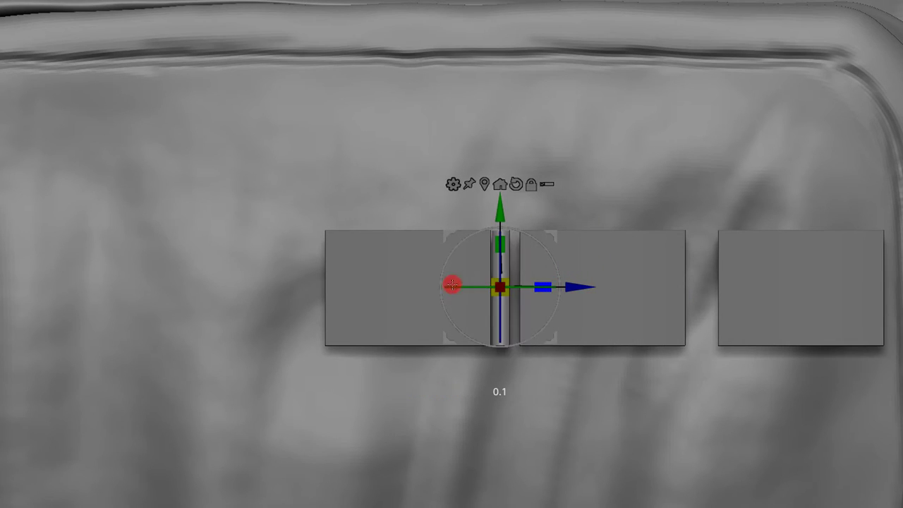
mouse_move(579, 284)
left_mouse_down()
mouse_move(585, 295)
mouse_move(556, 281)
left_mouse_up()
mouse_move(511, 248)
left_mouse_down()
mouse_move(514, 259)
mouse_move(512, 249)
left_mouse_up()
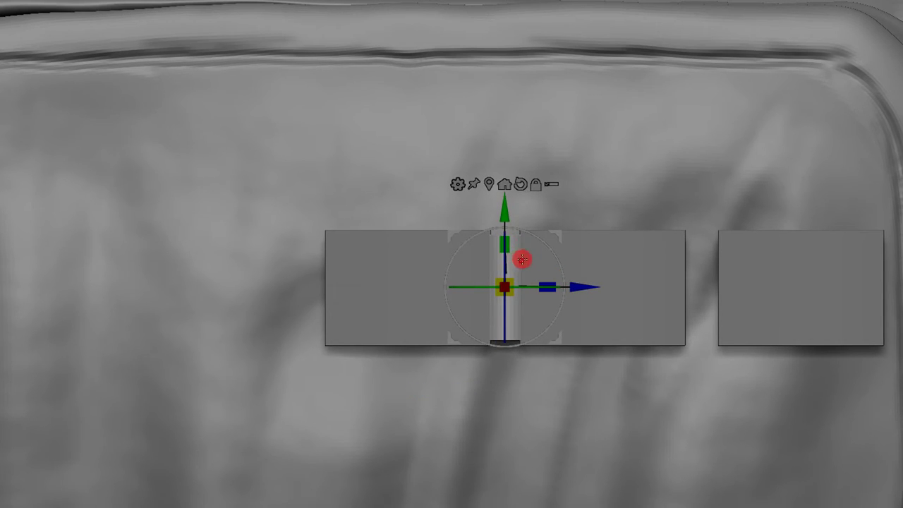
left_click(515, 270)
right_click_drag(515, 270, 502, 254)
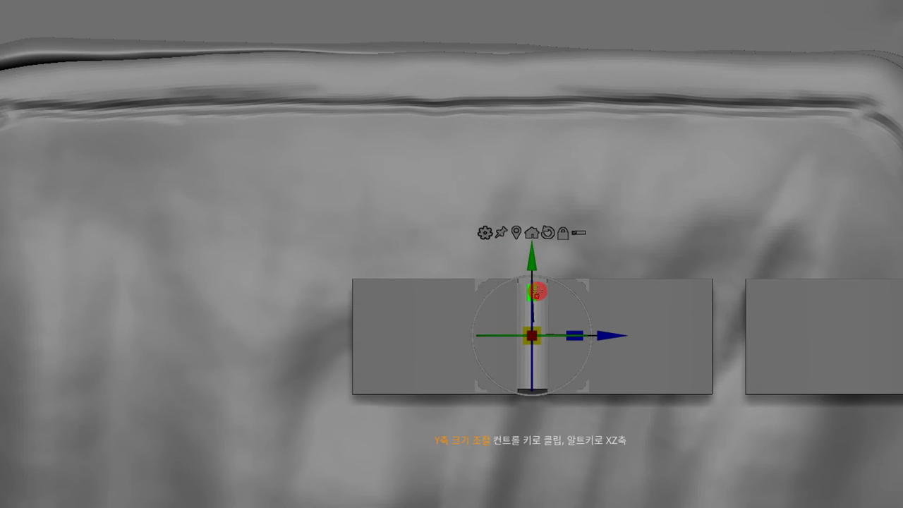
left_click_drag(552, 298, 539, 294)
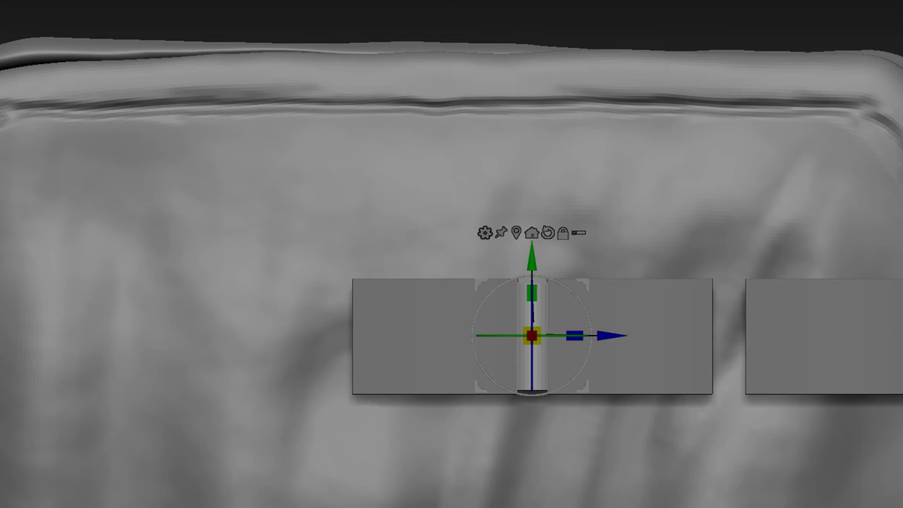
- Shift the thin slab sideways and to the right along the strap row
left_click_drag(572, 316, 602, 363)
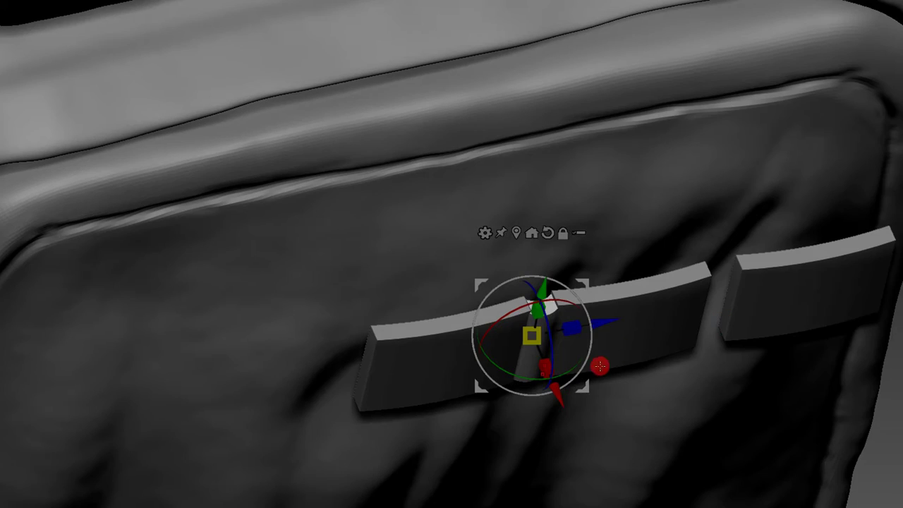
mouse_move(556, 390)
left_mouse_down()
mouse_move(548, 371)
mouse_move(551, 379)
left_mouse_up()
mouse_move(883, 209)
left_mouse_down()
mouse_move(815, 184)
mouse_move(727, 105)
mouse_move(758, 219)
mouse_move(779, 216)
mouse_move(754, 275)
left_mouse_up()
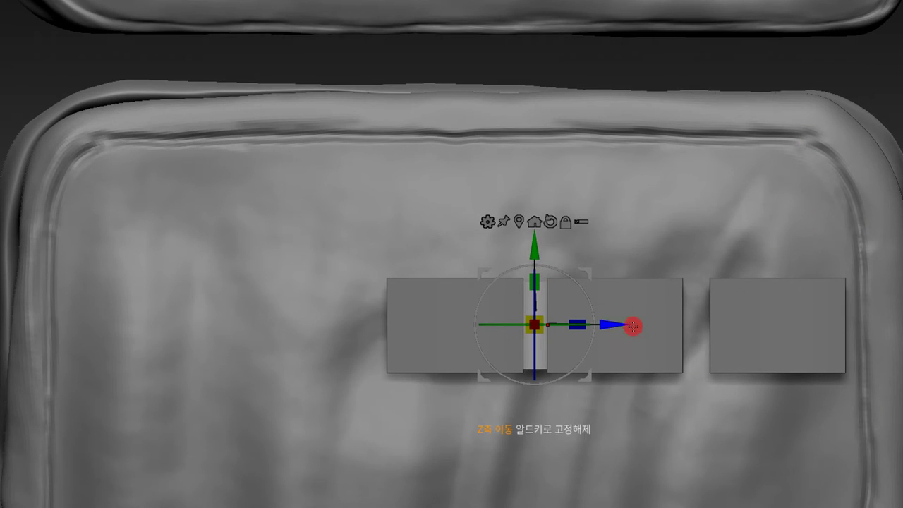
left_click_drag(631, 325, 777, 305)
mouse_move(710, 260)
left_mouse_down("alt")
mouse_move(799, 383)
mouse_move(747, 403)
mouse_move(721, 392)
left_mouse_up("alt")
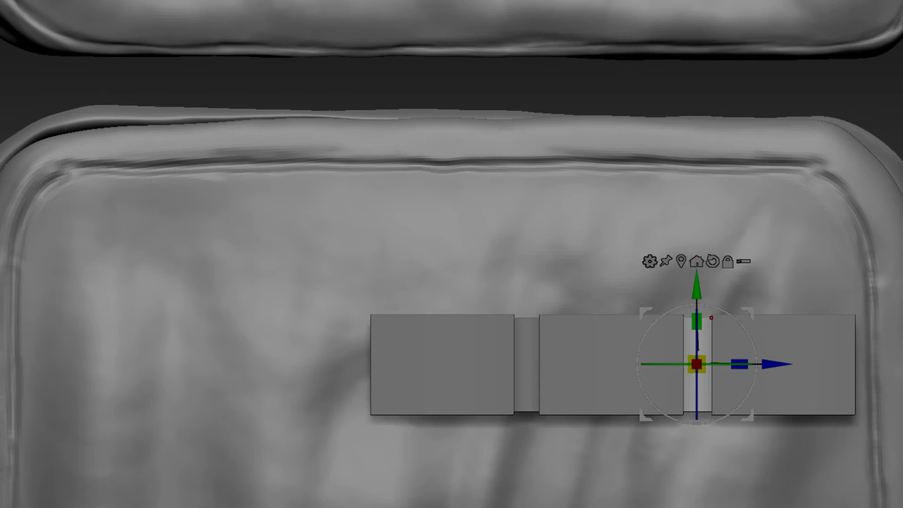
- Ctrl-drag a copy of the slab into place between the second and third boxes, then inspect the row
key("q")
key("w")
left_click_drag(790, 364, 902, 364)
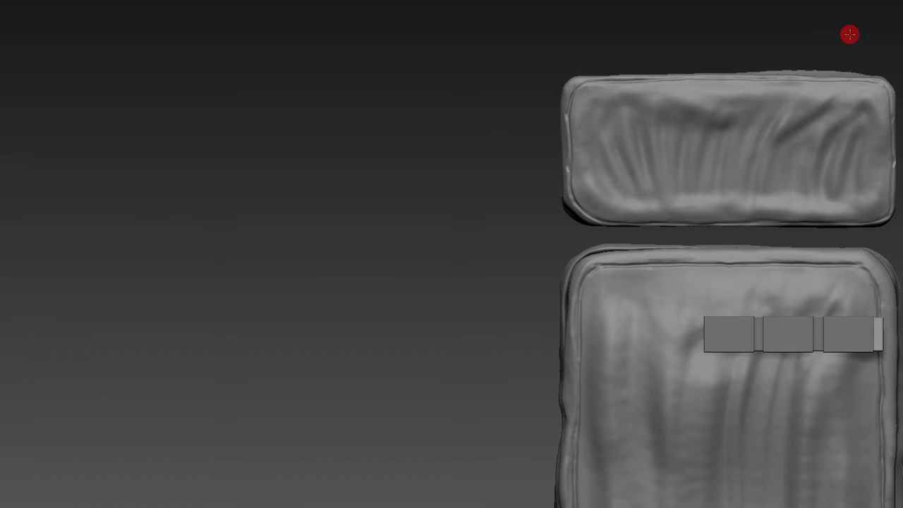
left_click(648, 304, "alt")
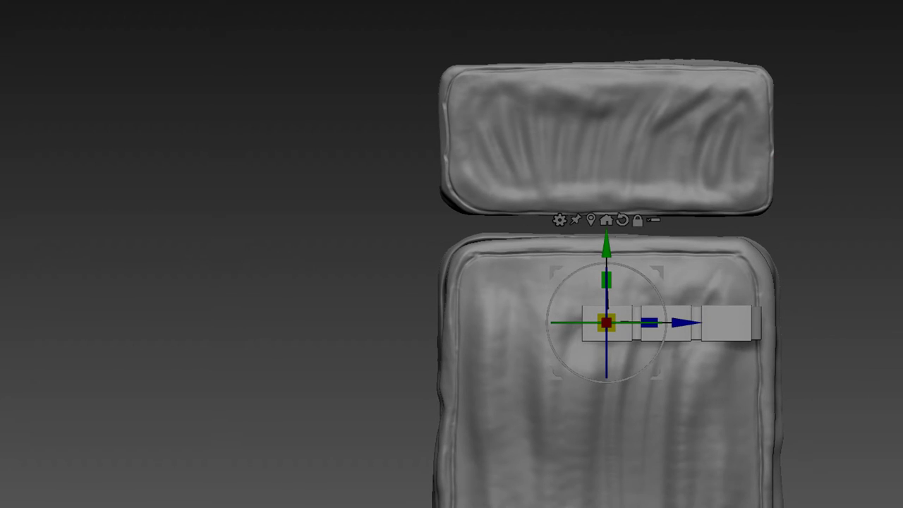
right_click_drag(853, 297, 817, 309, "ctrl")
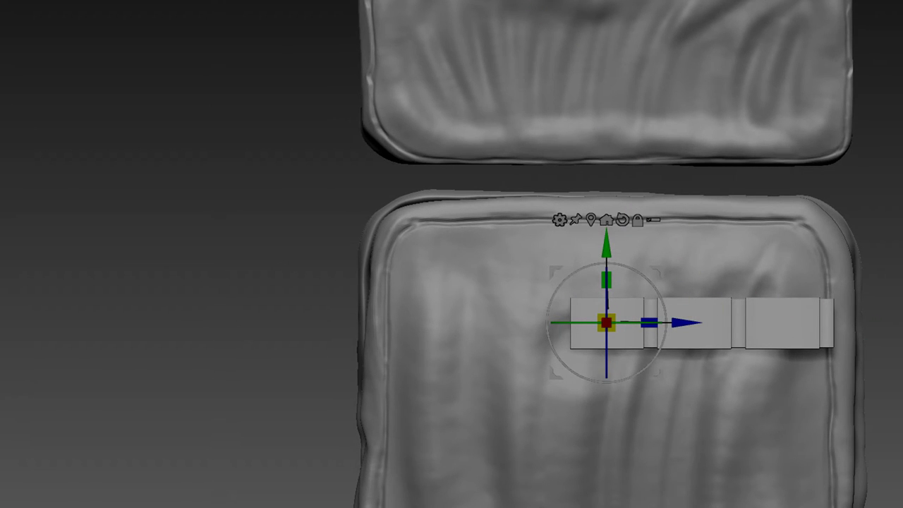
mouse_move(551, 28)
right_mouse_down("ctrl")
mouse_move(696, 115)
mouse_move(807, 219)
right_mouse_up("ctrl")
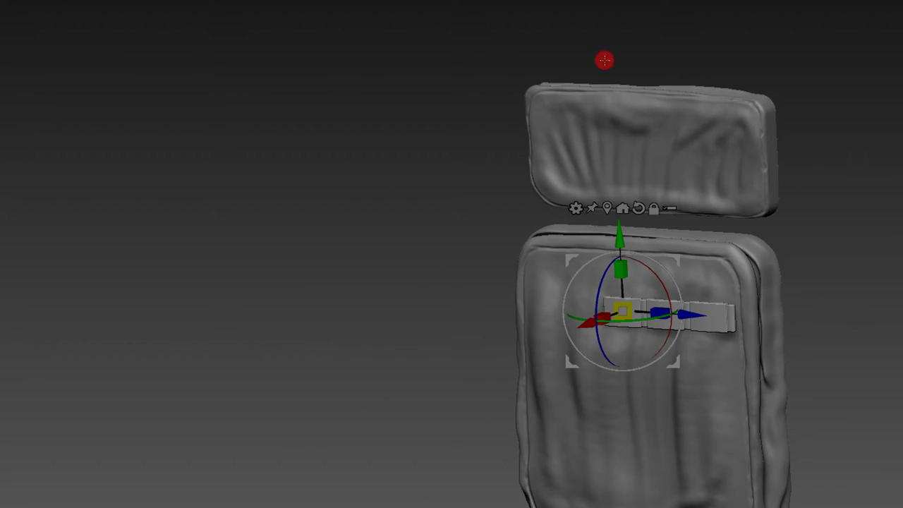
mouse_move(813, 156)
right_mouse_down()
mouse_move(837, 246)
mouse_move(784, 299)
mouse_move(826, 346)
mouse_move(817, 316)
mouse_move(824, 353)
mouse_move(799, 385)
right_mouse_up()
- Apply a Bend Curve deformer to the strap row and bend it down to follow the pocket curve
left_click(497, 206)
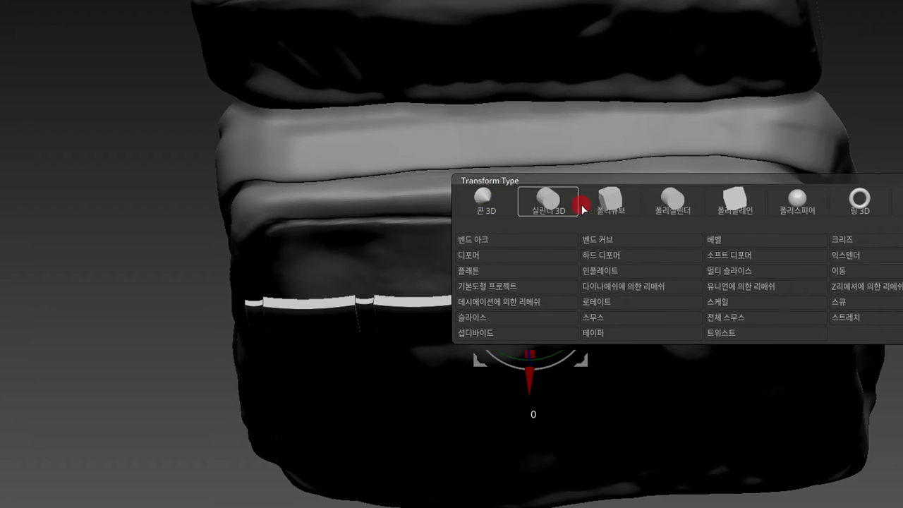
left_click(708, 252)
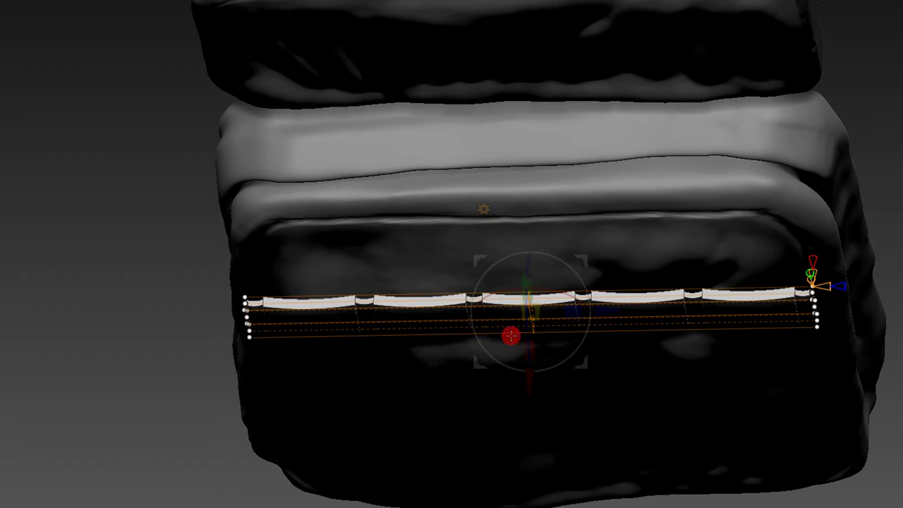
left_click_drag(530, 376, 530, 381)
left_click_drag(532, 364, 531, 369)
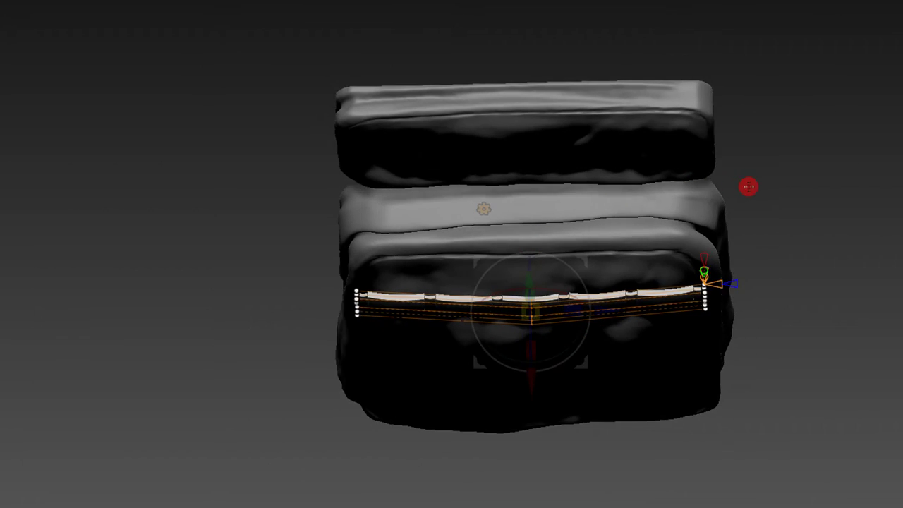
middle_click_drag(749, 186, 659, 278, "alt")
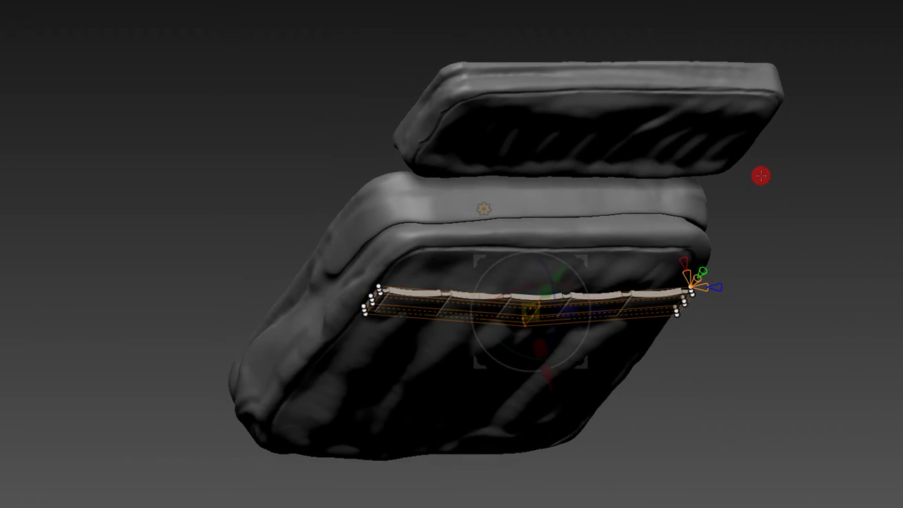
left_click_drag(709, 284, 710, 295)
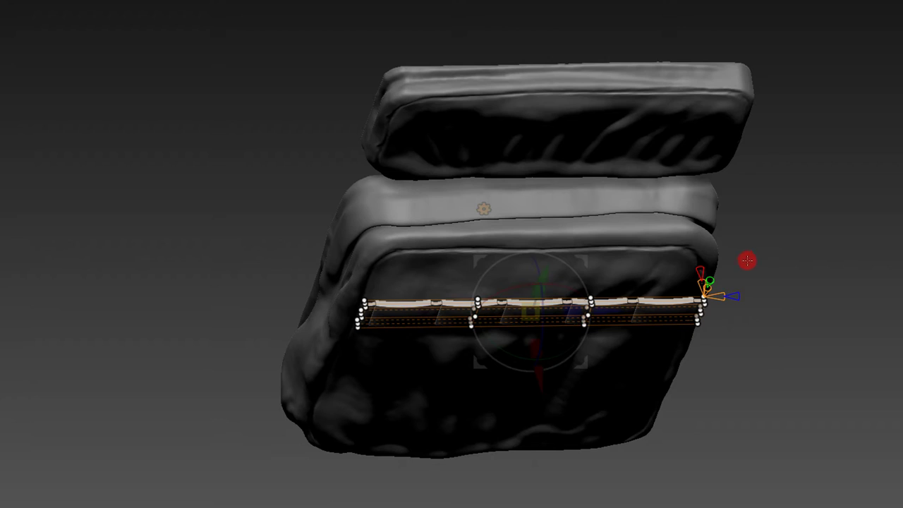
left_click_drag(529, 372, 539, 384)
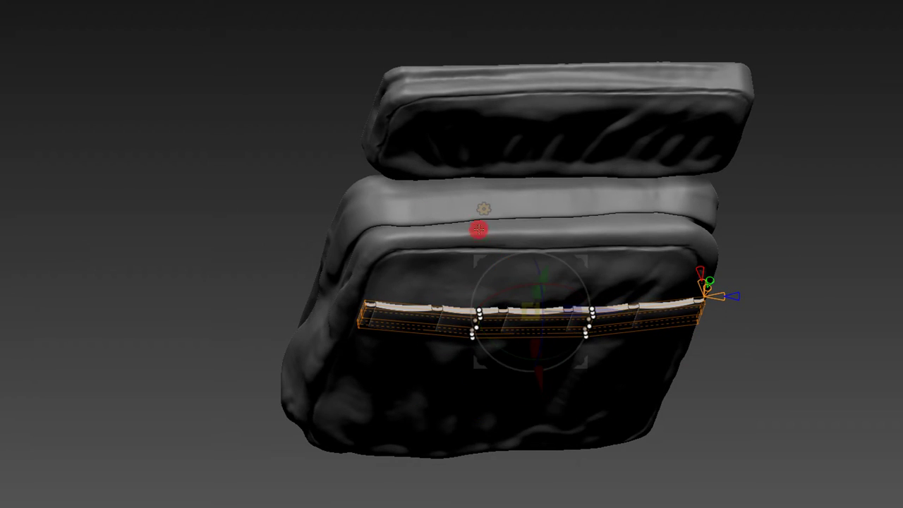
- Switch the gizmo's transform type to Soft Deformer
left_click(485, 209)
left_click(579, 214)
mouse_move(706, 187)
left_mouse_down()
mouse_move(824, 212)
mouse_move(641, 311)
mouse_move(605, 316)
mouse_move(571, 291)
mouse_move(585, 309)
left_mouse_up()
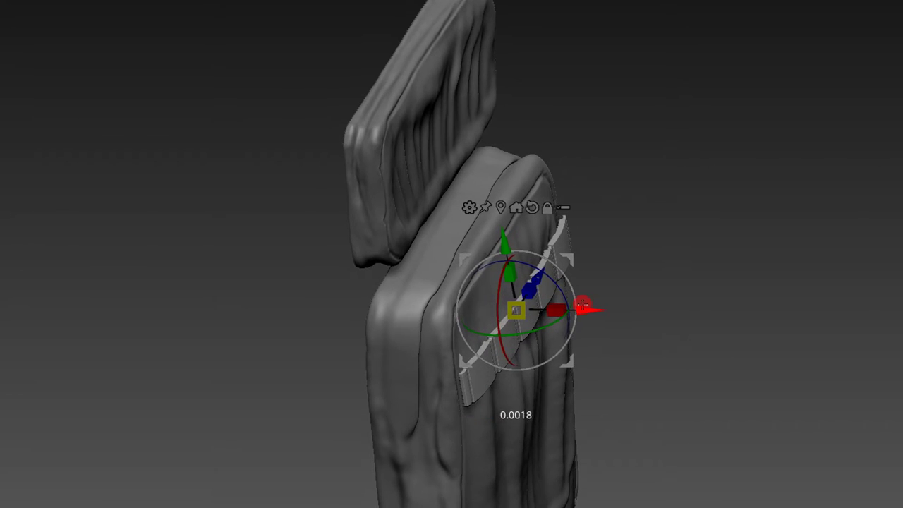
- Move the strap band lower on the pocket front
mouse_move(593, 244)
left_mouse_down()
mouse_move(601, 225)
mouse_move(643, 248)
mouse_move(597, 191)
mouse_move(571, 115)
left_mouse_up()
mouse_move(769, 141)
left_mouse_down()
mouse_move(861, 256)
mouse_move(867, 219)
mouse_move(720, 230)
left_mouse_up()
left_click_drag(583, 163, 592, 207)
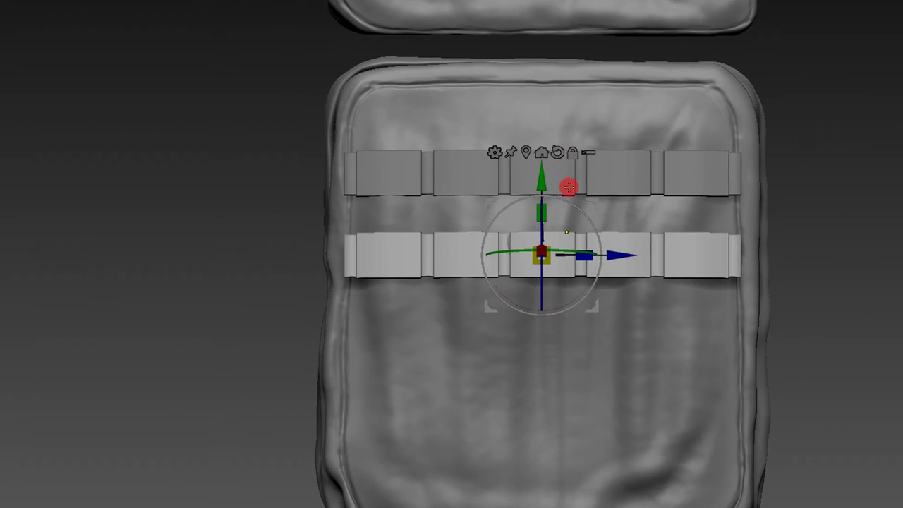
mouse_move(569, 188)
left_mouse_down()
mouse_move(543, 149)
mouse_move(543, 111)
mouse_move(550, 181)
mouse_move(589, 262)
left_mouse_up()
- Select the lower strap band and adjust its height on the pocket
left_click(619, 170, "alt")
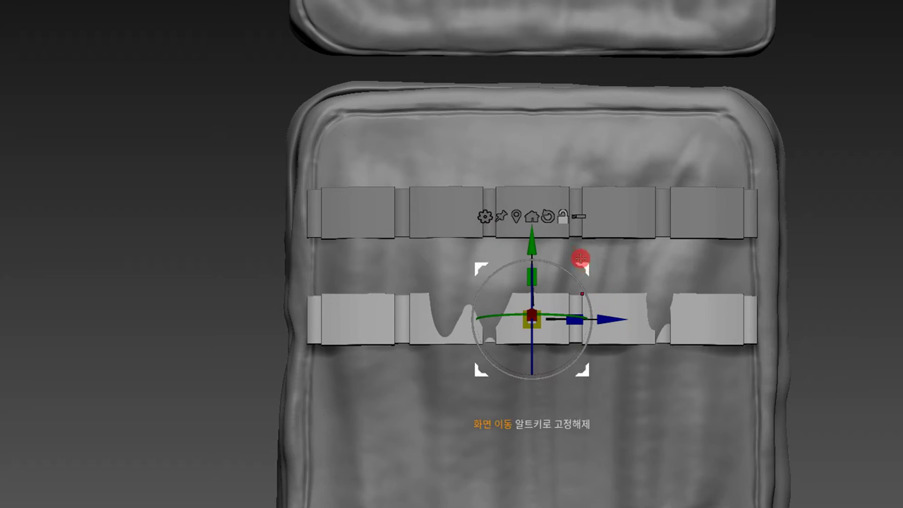
left_click(598, 326, "alt")
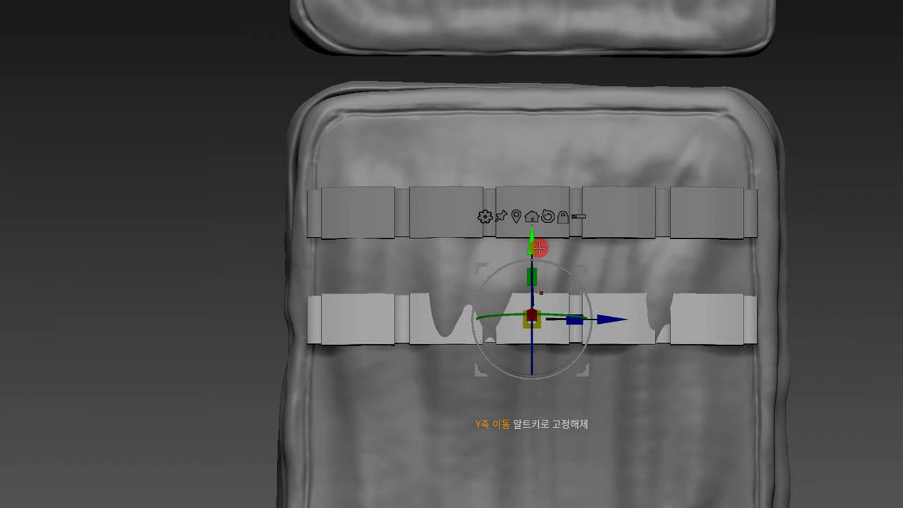
left_click_drag(539, 247, 537, 262)
left_click_drag(817, 146, 640, 292)
mouse_move(600, 324)
left_mouse_down()
mouse_move(601, 336)
mouse_move(564, 242)
mouse_move(552, 294)
mouse_move(535, 242)
left_mouse_up()
left_click_drag(541, 194, 540, 192)
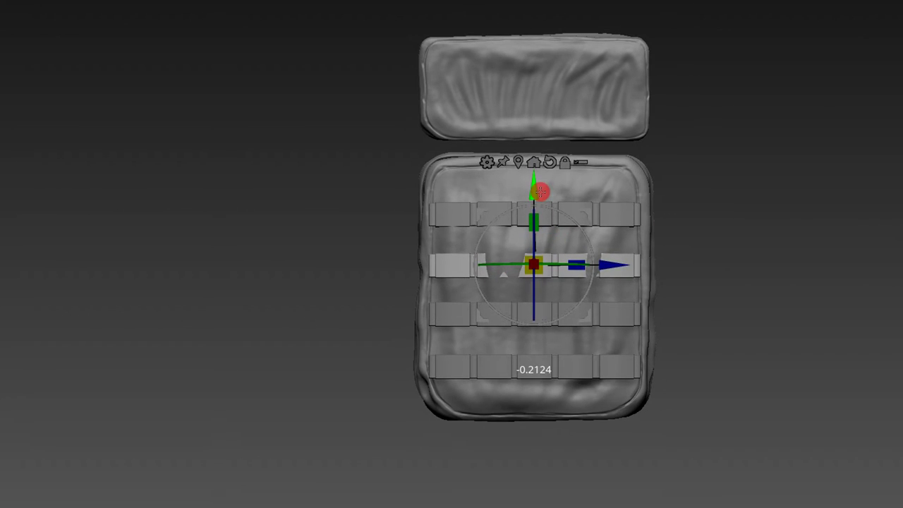
scroll(575, 159, "up", 3)
- Switch to a sculpt brush via BMT and make the brush much larger
left_click_drag(788, 219, 611, 311)
key("q")
key("b")
key("m")
key("t")
key("s")
left_click_drag(545, 309, 510, 275)
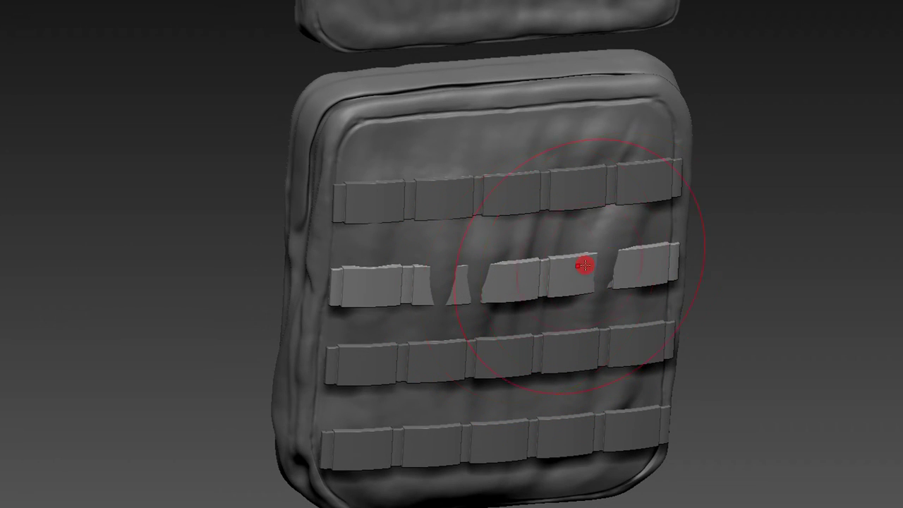
- Stroke the middle strap row to merge its broken pieces, undoing the last stroke
right_click_drag(568, 270, 631, 289)
left_click_drag(607, 266, 613, 270)
left_click_drag(489, 279, 474, 289)
right_click_drag(474, 289, 766, 266)
mouse_move(429, 295)
left_mouse_down()
mouse_move(403, 299)
mouse_move(621, 266)
left_mouse_up()
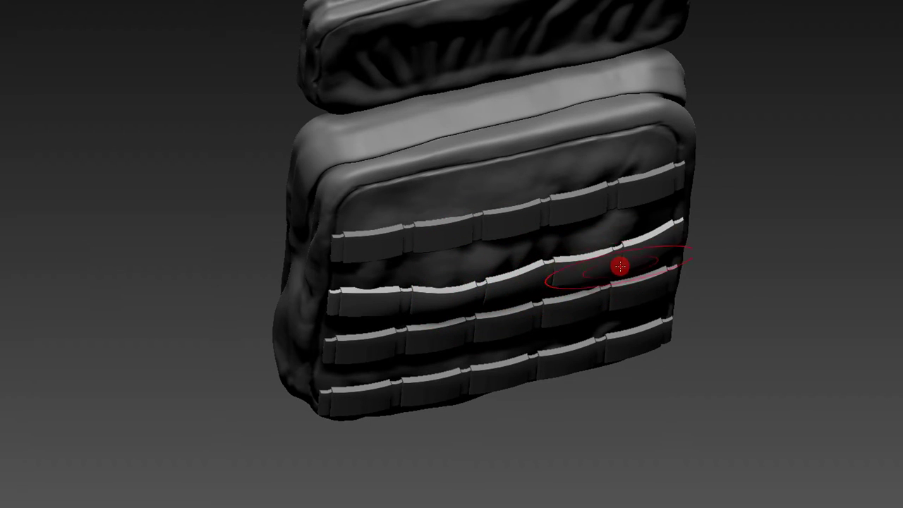
mouse_move(734, 233)
right_mouse_down()
mouse_move(679, 235)
mouse_move(706, 232)
mouse_move(765, 75)
right_mouse_up()
mouse_move(596, 370)
right_mouse_down()
mouse_move(676, 183)
mouse_move(675, 209)
mouse_move(720, 109)
mouse_move(725, 121)
right_mouse_up()
key("ctrl+z")
- Smooth the middle strap along its length, then hide the second strap row
mouse_move(769, 234)
right_mouse_down()
mouse_move(857, 218)
mouse_move(857, 148)
mouse_move(685, 158)
right_mouse_up()
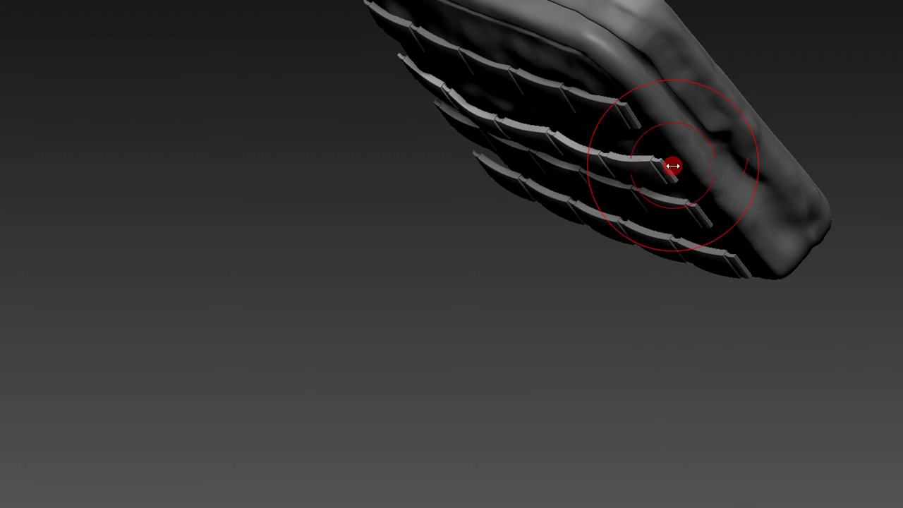
mouse_move(646, 329)
right_mouse_down()
mouse_move(687, 209)
mouse_move(665, 155)
right_mouse_up()
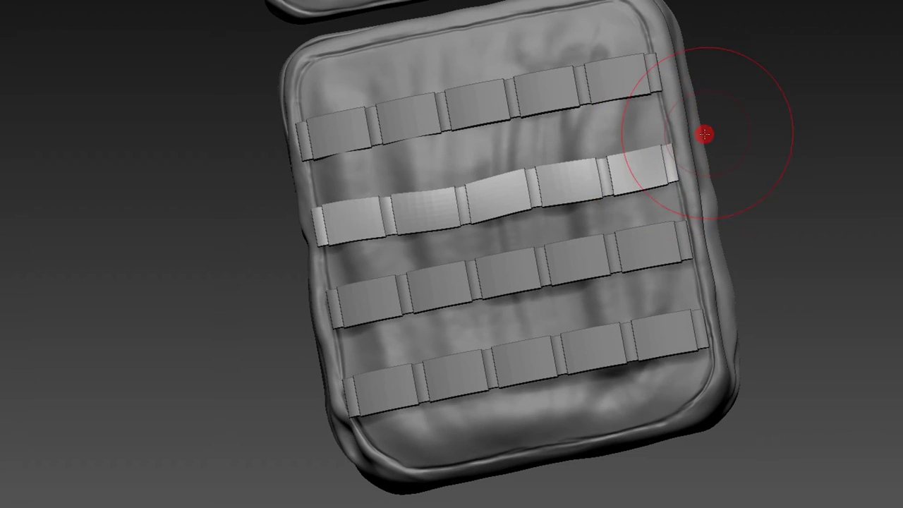
right_click_drag(628, 91, 700, 101, "shift")
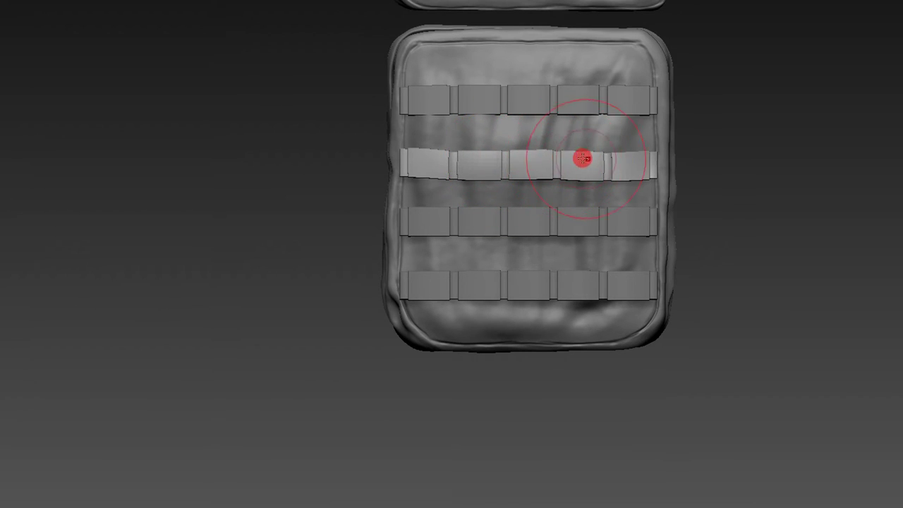
mouse_move(622, 144)
right_mouse_down("ctrl")
mouse_move(696, 110)
mouse_move(776, 170)
mouse_move(762, 165)
mouse_move(732, 235)
mouse_move(576, 215)
mouse_move(730, 256)
mouse_move(649, 240)
mouse_move(638, 228)
mouse_move(734, 115)
mouse_move(753, 151)
mouse_move(784, 163)
right_mouse_up("ctrl")
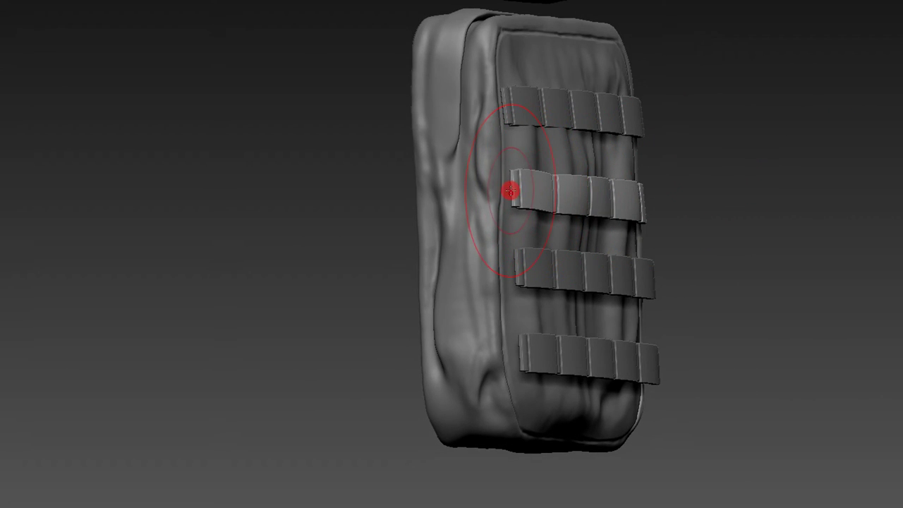
mouse_move(604, 135)
right_mouse_down()
mouse_move(560, 191)
mouse_move(518, 189)
mouse_move(498, 221)
right_mouse_up()
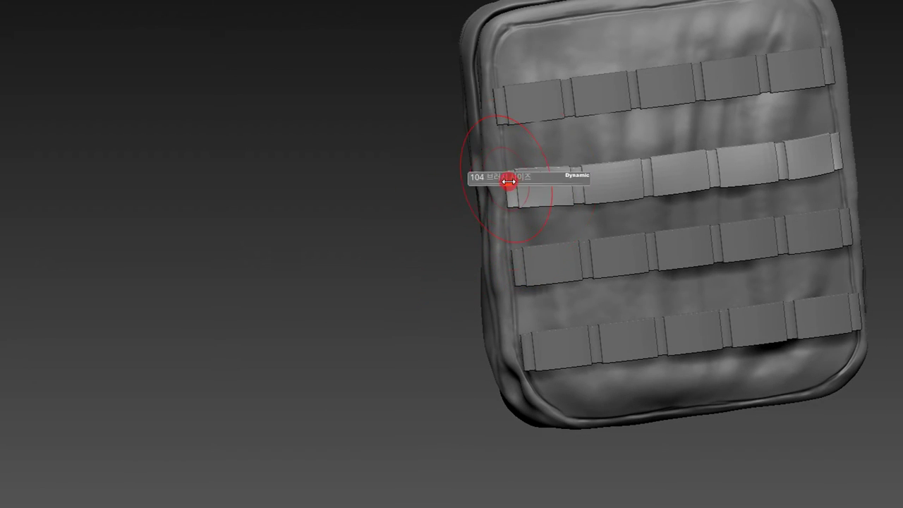
left_click_drag(556, 184, 578, 185)
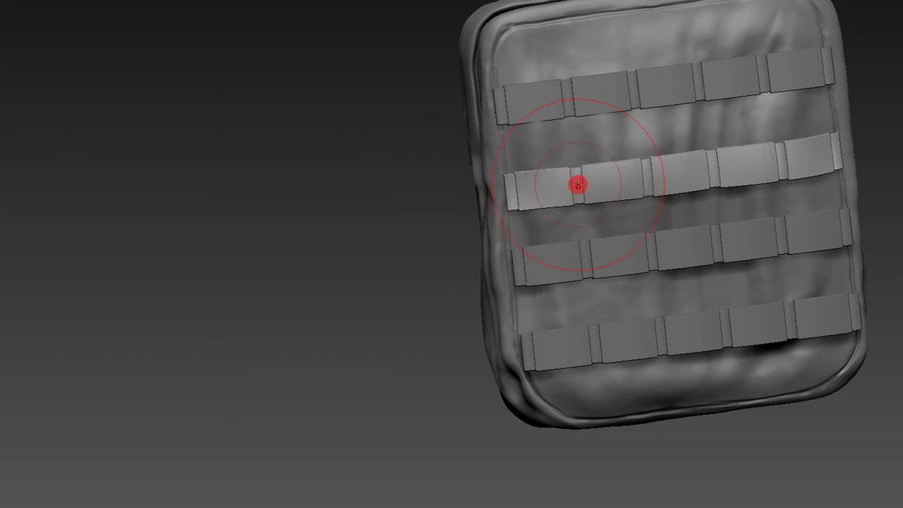
right_click_drag(563, 141, 782, 89, "shift")
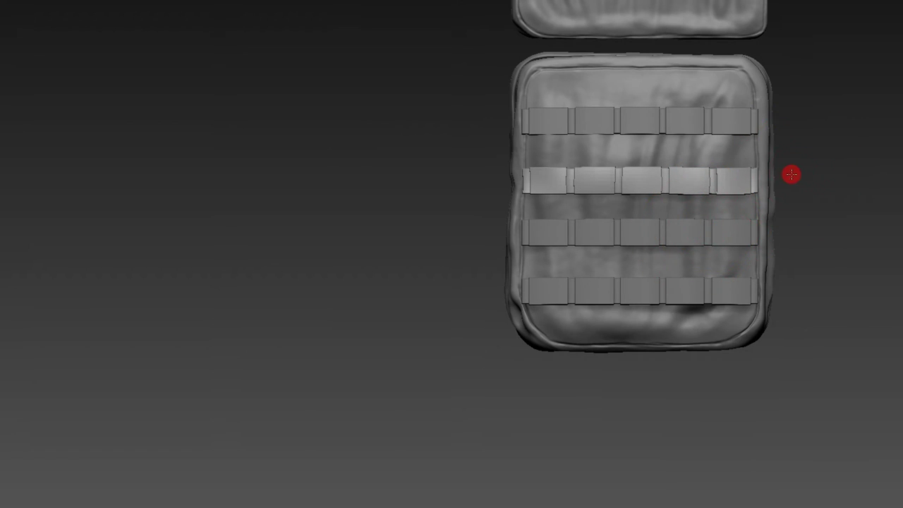
right_click_drag(716, 228, 729, 232)
right_click_drag(687, 205, 880, 102, "ctrl")
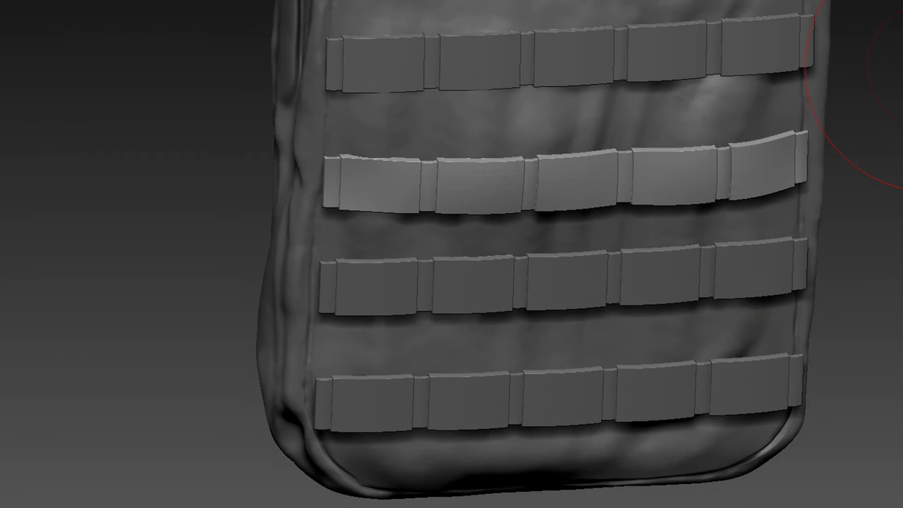
left_click(667, 204, "ctrl+alt+shift")
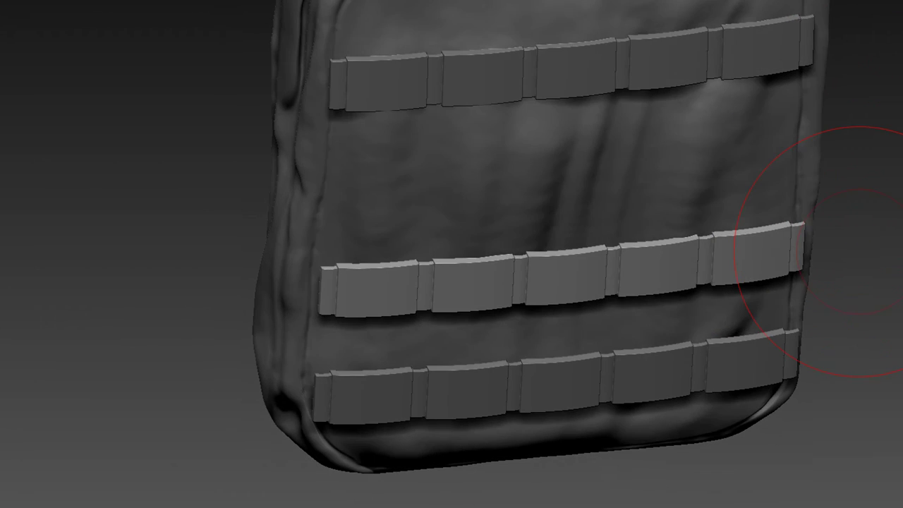
- Show the second row again and smooth the strap ends and lower edges across the rows
left_click(858, 231, "ctrl+shift")
right_click_drag(867, 260, 823, 280)
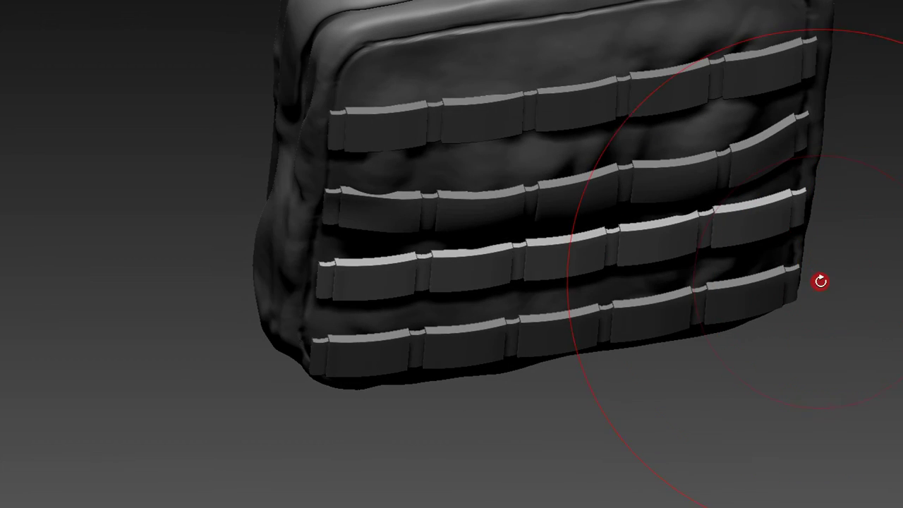
left_click_drag(379, 286, 323, 280)
right_click_drag(870, 182, 769, 224)
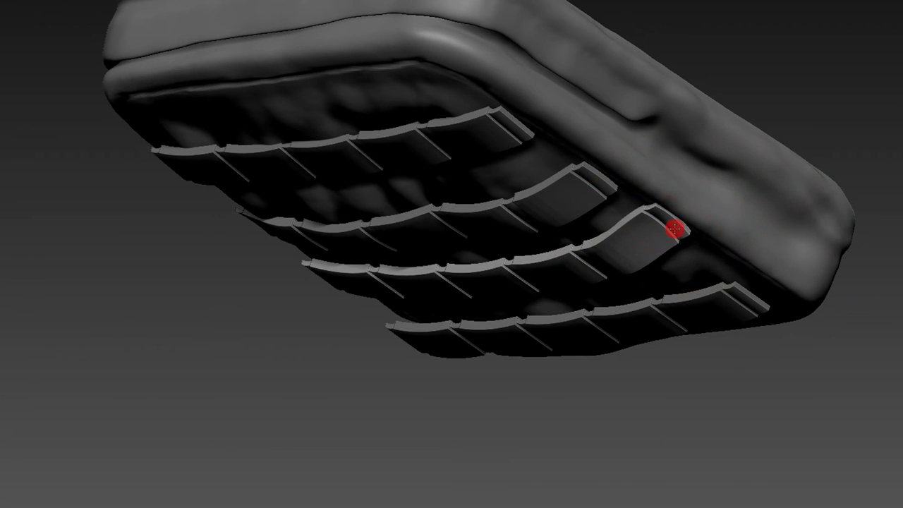
right_click_drag(823, 78, 710, 199)
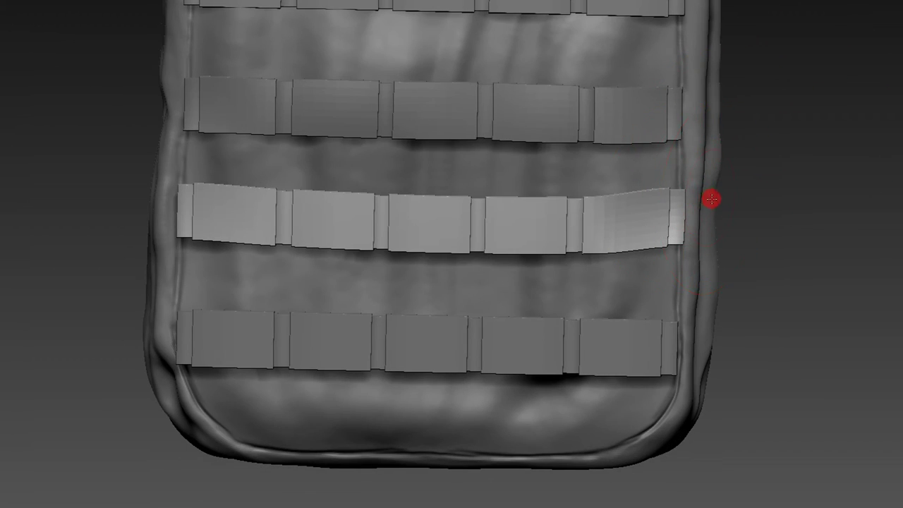
left_click_drag(675, 198, 671, 204)
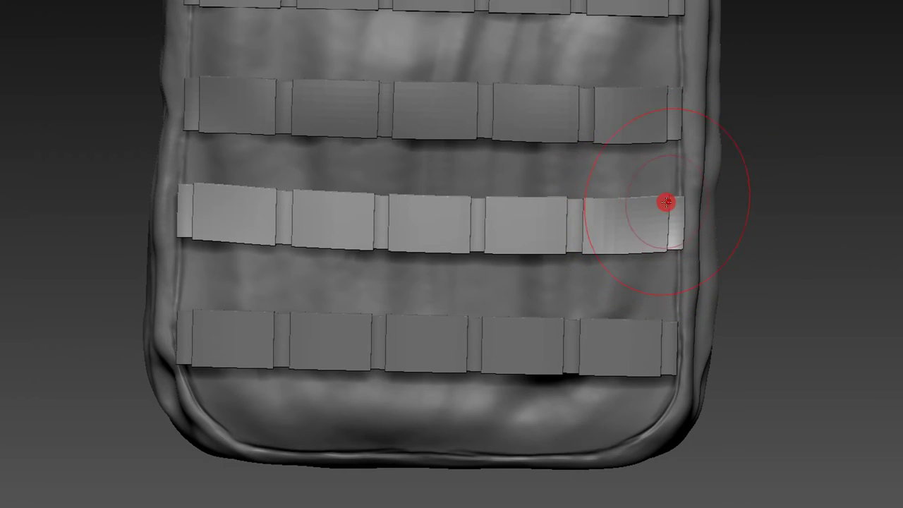
right_click_drag(741, 191, 815, 264)
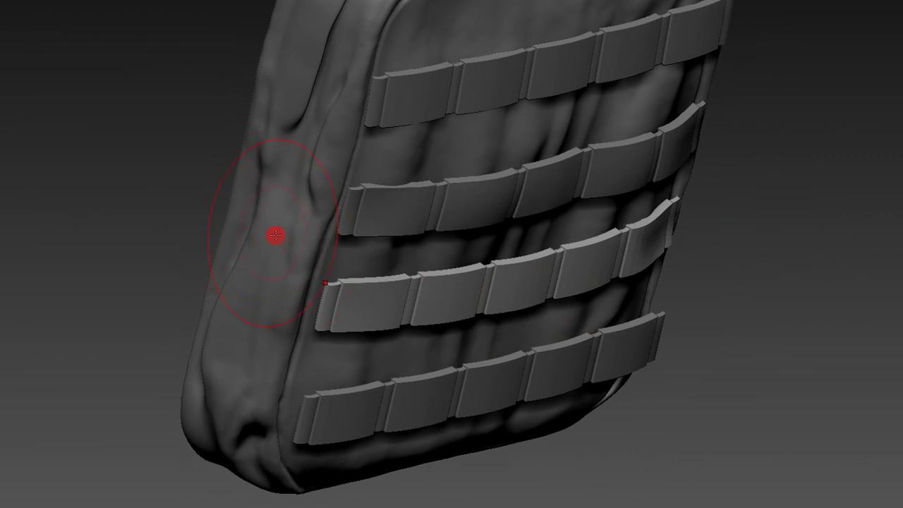
right_click_drag(275, 235, 272, 207)
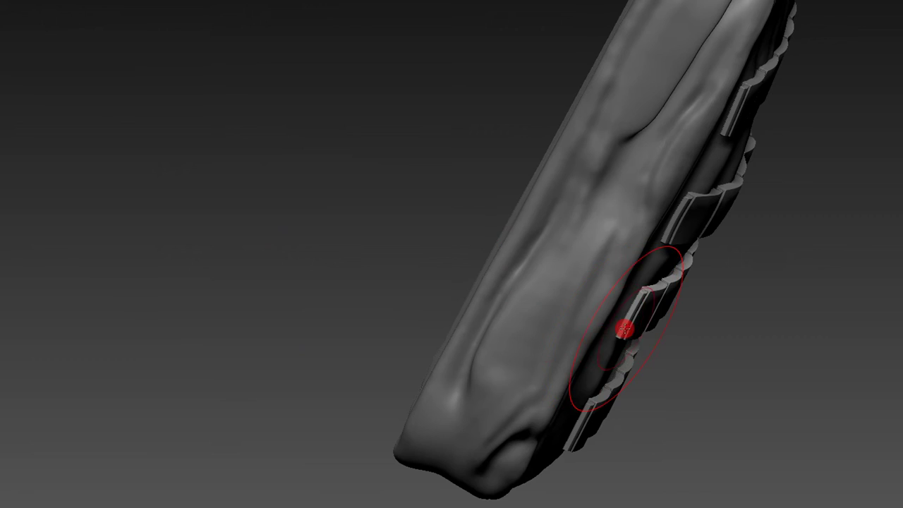
left_click_drag(631, 303, 615, 329)
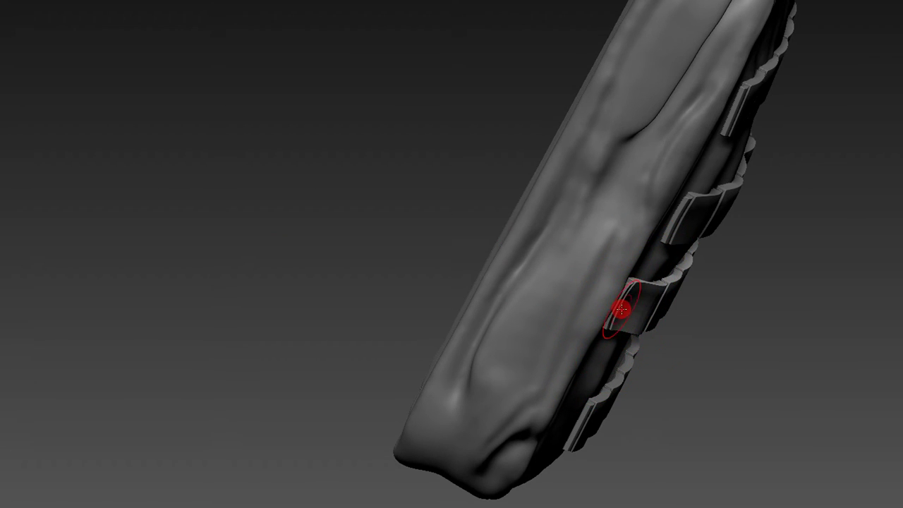
mouse_move(624, 308)
right_mouse_down()
mouse_move(436, 188)
mouse_move(518, 251)
mouse_move(593, 260)
right_mouse_up()
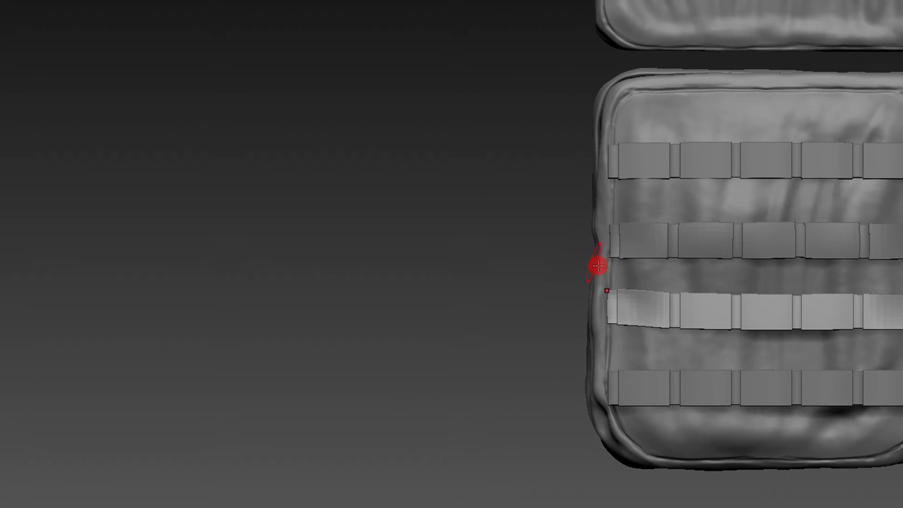
- Enlarge the brush and bend the lower strap end around the pouch's side
key("bracketright")
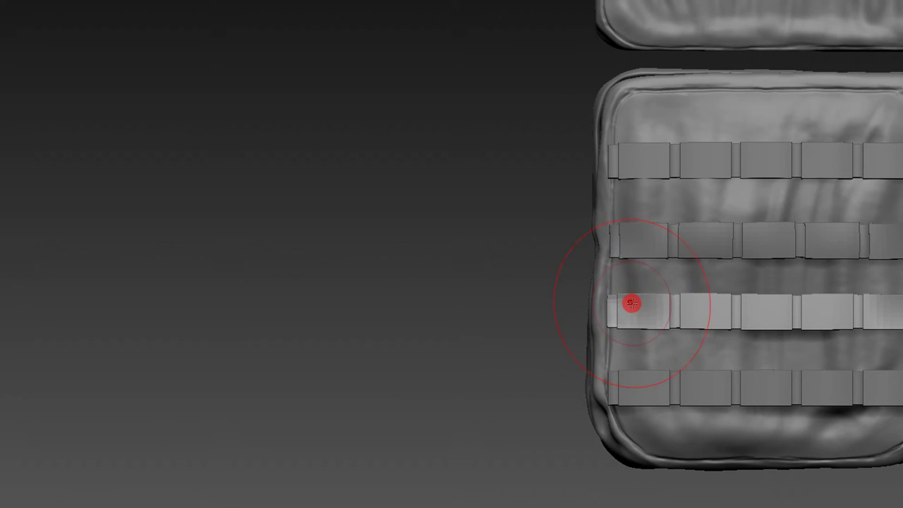
key("f")
mouse_move(613, 289)
right_mouse_down()
mouse_move(672, 443)
mouse_move(549, 304)
mouse_move(599, 268)
mouse_move(555, 276)
mouse_move(603, 279)
mouse_move(599, 348)
right_mouse_up()
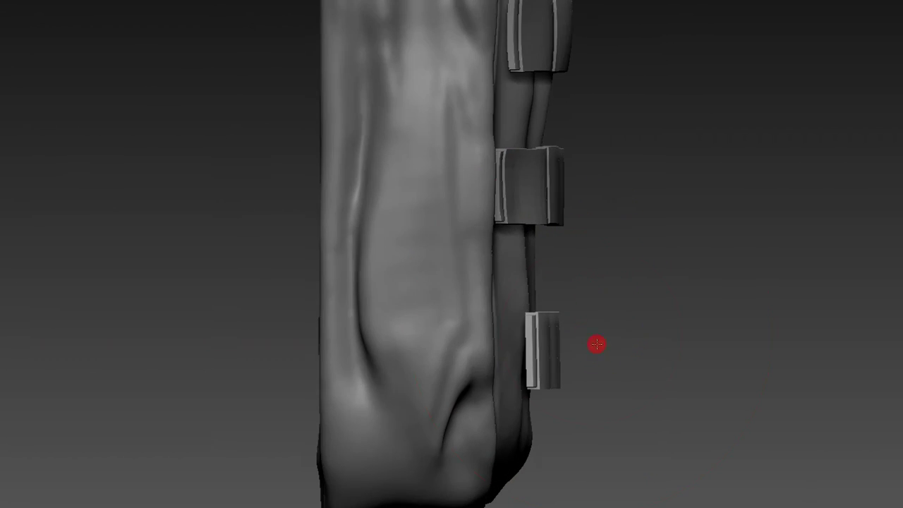
mouse_move(540, 347)
left_mouse_down()
mouse_move(491, 353)
mouse_move(503, 324)
left_mouse_up()
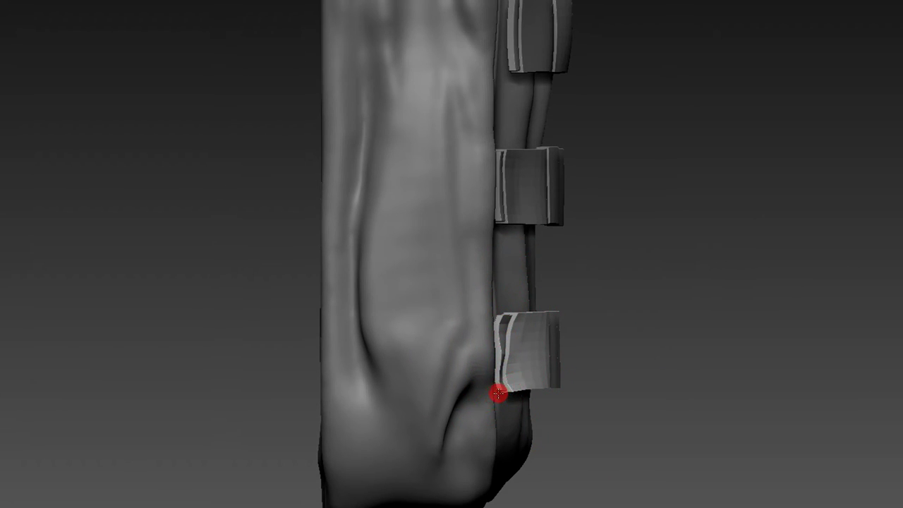
left_click_drag(563, 332, 517, 353)
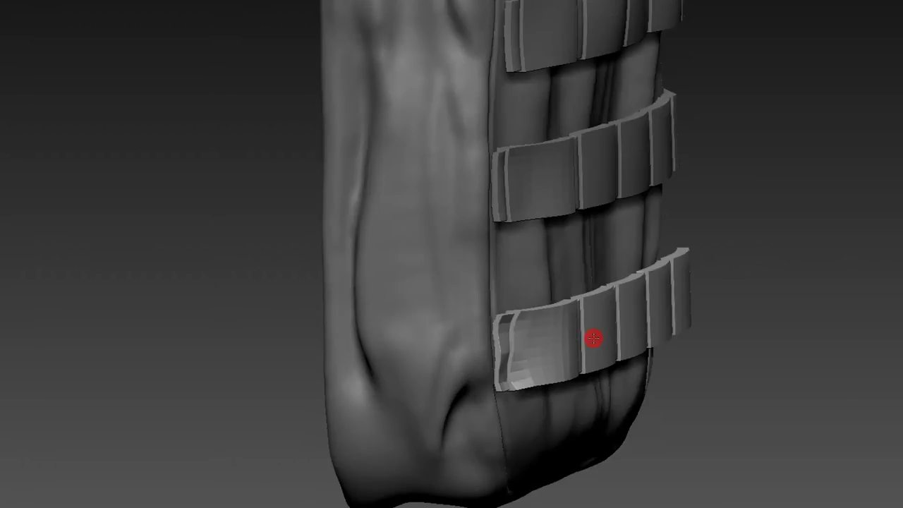
mouse_move(515, 353)
left_mouse_down()
mouse_move(539, 347)
mouse_move(474, 268)
left_mouse_up()
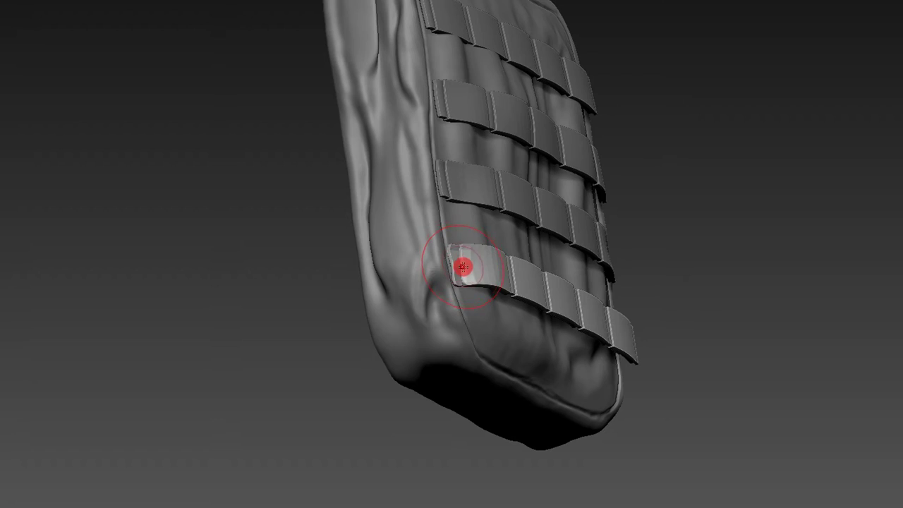
left_click_drag(419, 434, 466, 268)
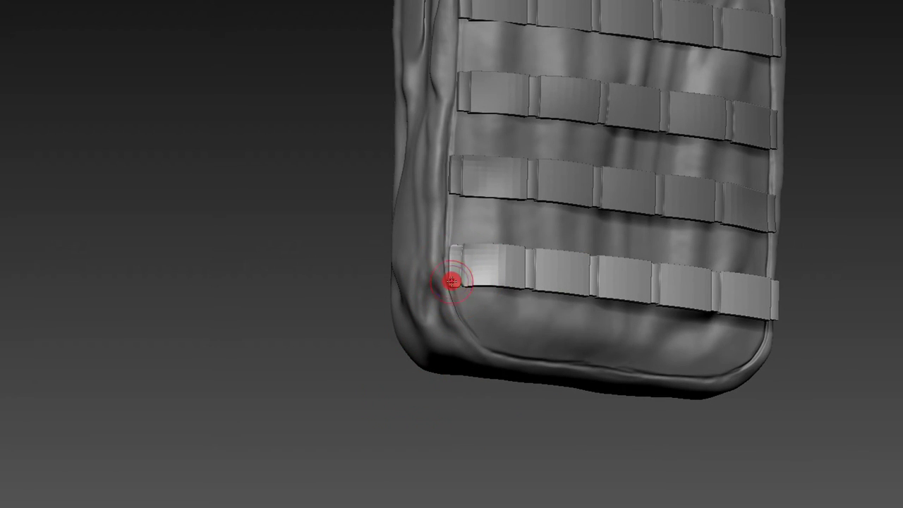
left_click_drag(516, 383, 492, 323)
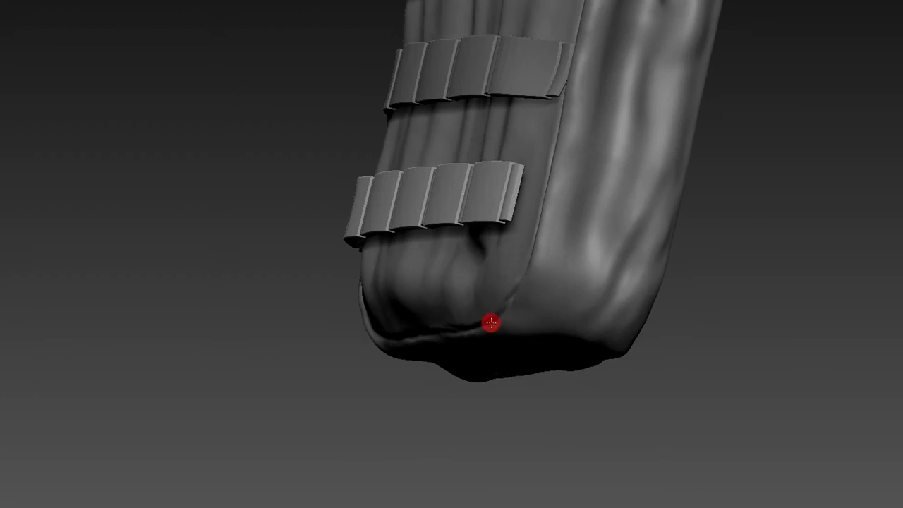
left_click_drag(499, 267, 508, 261)
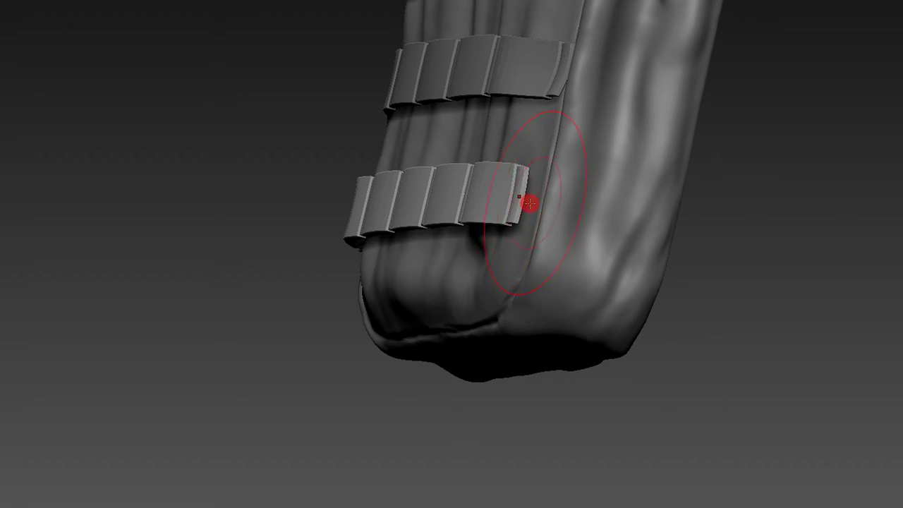
right_click_drag(528, 204, 605, 149)
mouse_move(533, 202)
right_mouse_down()
mouse_move(463, 225)
mouse_move(521, 202)
right_mouse_up()
mouse_move(614, 166)
right_mouse_down()
mouse_move(675, 141)
mouse_move(537, 198)
right_mouse_up()
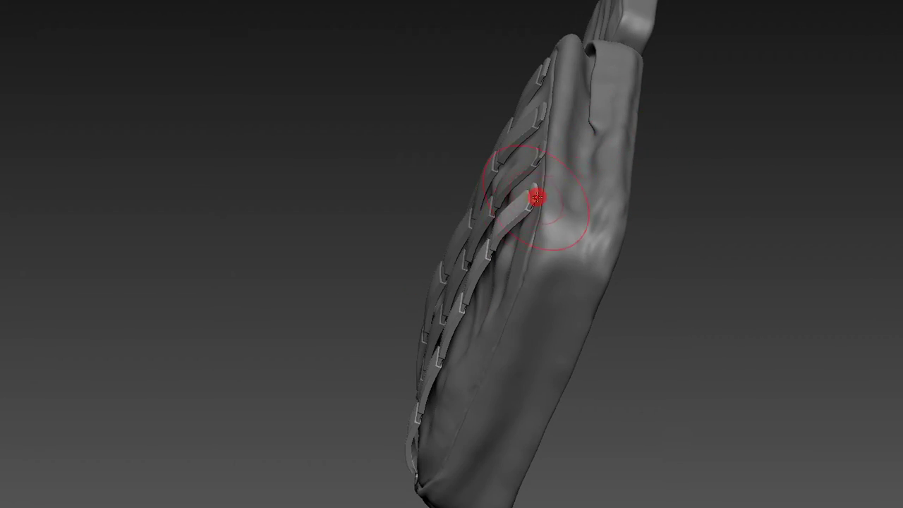
mouse_move(599, 191)
right_mouse_down()
mouse_move(691, 254)
mouse_move(659, 237)
mouse_move(720, 179)
mouse_move(703, 202)
right_mouse_up()
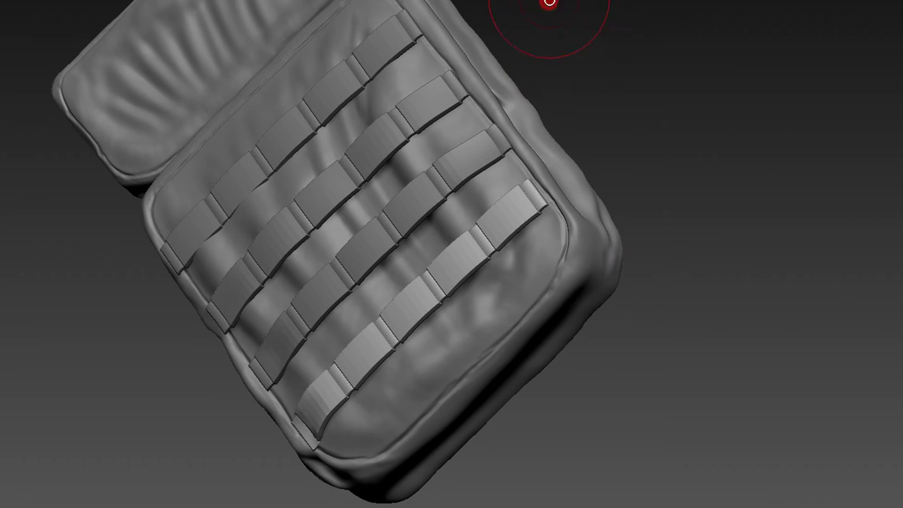
mouse_move(66, 1)
left_mouse_down()
mouse_move(182, 3)
mouse_move(119, 5)
left_mouse_up()
- Add a Soft Deformer to the lowest strap and raise its divisions to 6
key("w")
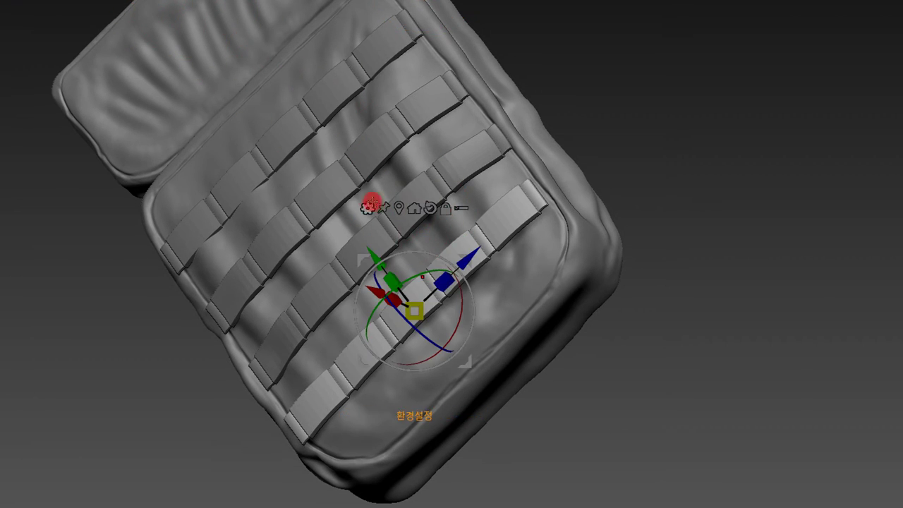
left_click(372, 202)
left_click(627, 260)
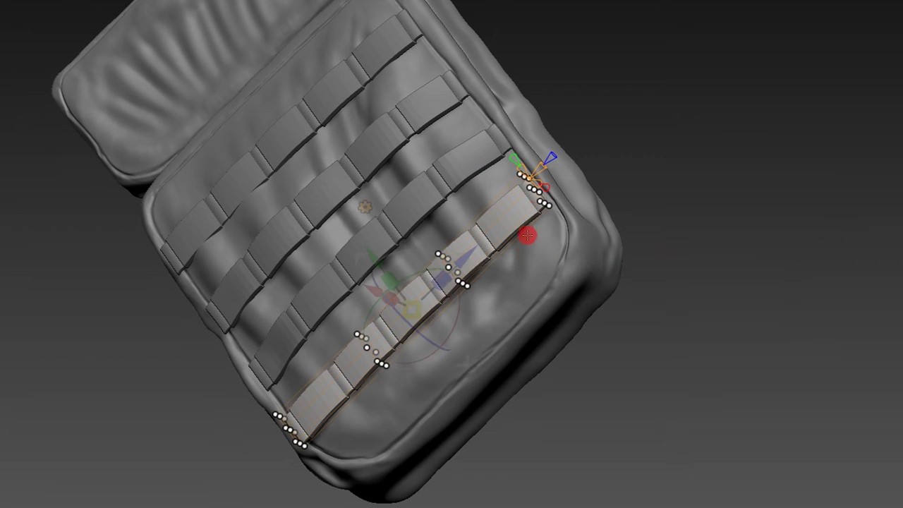
left_click_drag(549, 163, 545, 166)
left_click_drag(602, 189, 636, 123)
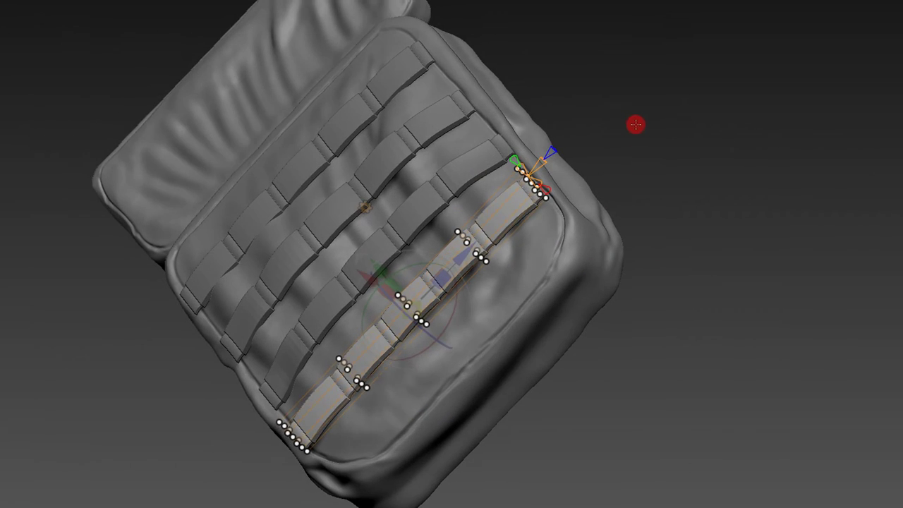
left_click_drag(553, 157, 533, 175)
mouse_move(611, 145)
left_mouse_down()
mouse_move(629, 125)
mouse_move(641, 139)
mouse_move(548, 179)
left_mouse_up()
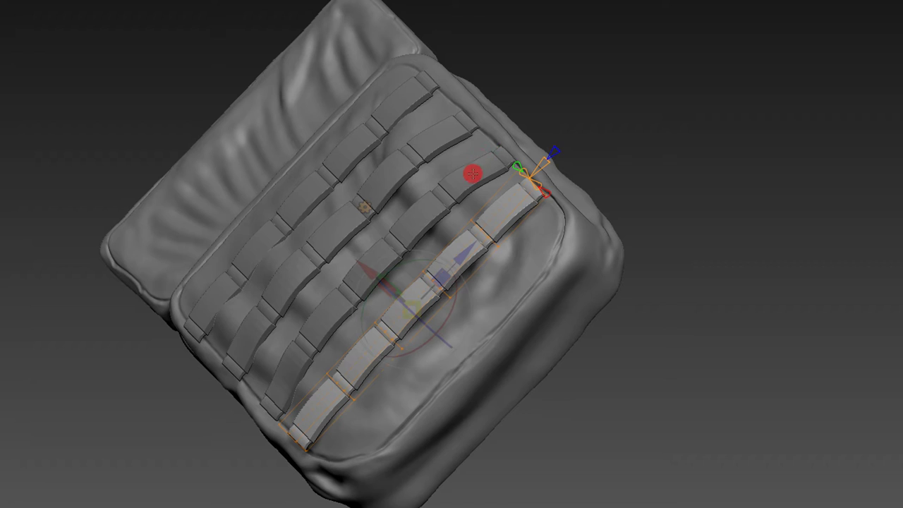
- Mask the deformer points except the strap's lower end and move the free points toward the pocket
left_click_drag(274, 132, 631, 419, "ctrl")
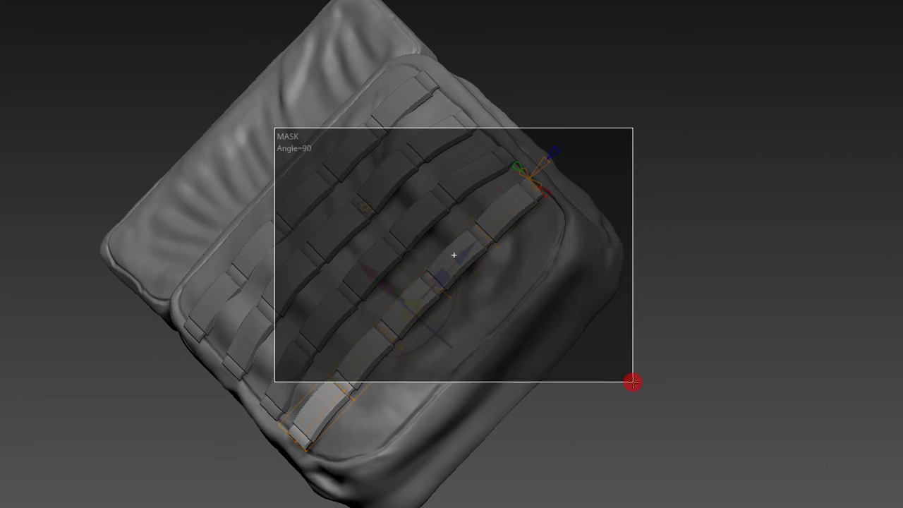
left_click_drag(625, 372, 629, 322)
middle_click_drag(629, 322, 340, 242, "alt")
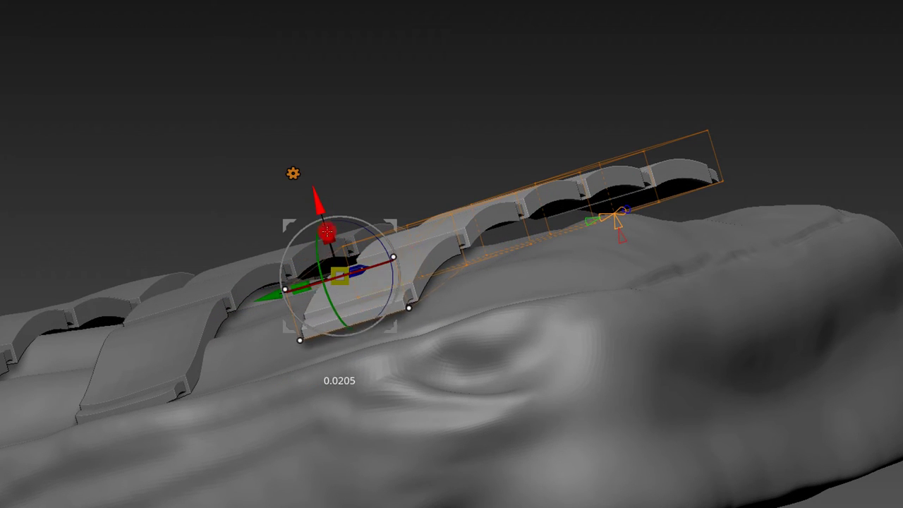
left_click_drag(340, 242, 343, 233)
middle_click_drag(343, 233, 346, 148, "alt")
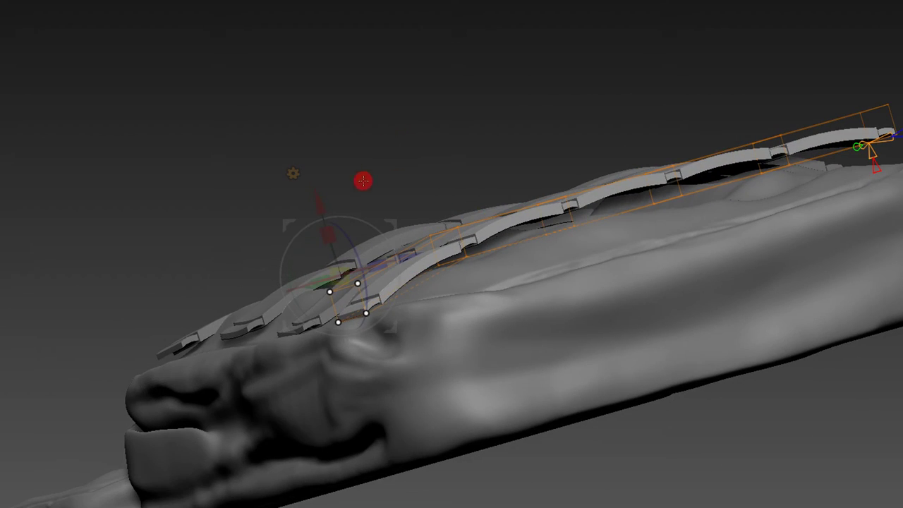
middle_click_drag(429, 125, 348, 208, "alt")
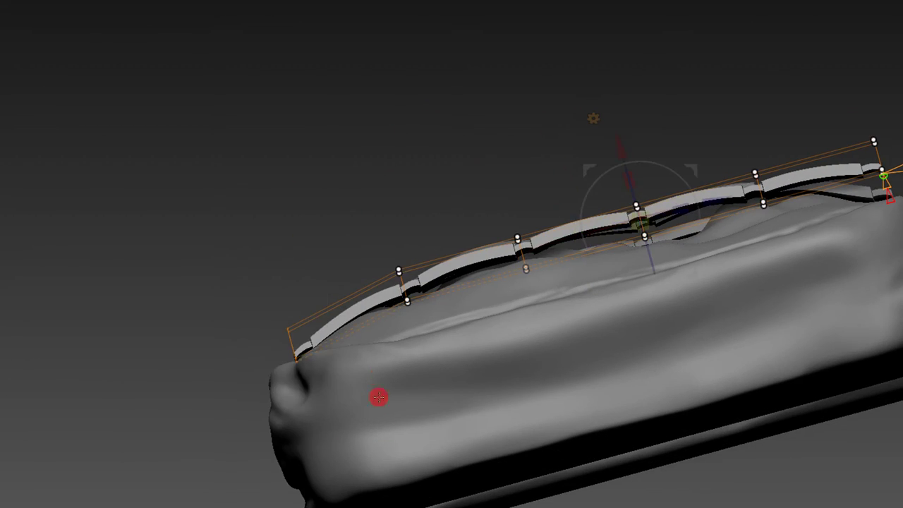
middle_click_drag(475, 128, 655, 111, "alt")
left_click_drag(384, 224, 382, 217)
- Isolate the strap's middle section and push it down onto the pocket
mouse_move(515, 133)
middle_mouse_down("alt")
mouse_move(451, 133)
mouse_move(187, 254)
middle_mouse_up("alt")
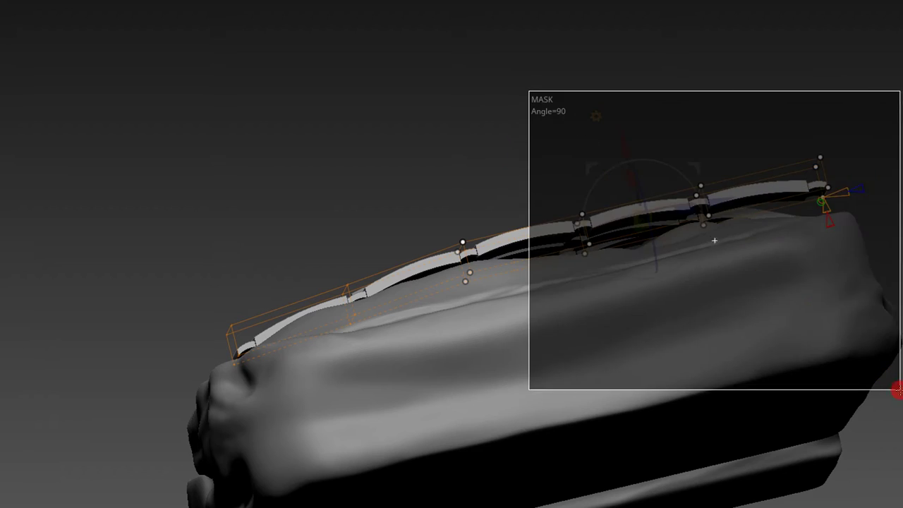
mouse_move(897, 383)
middle_mouse_down("alt")
mouse_move(659, 122)
mouse_move(446, 194)
middle_mouse_up("alt")
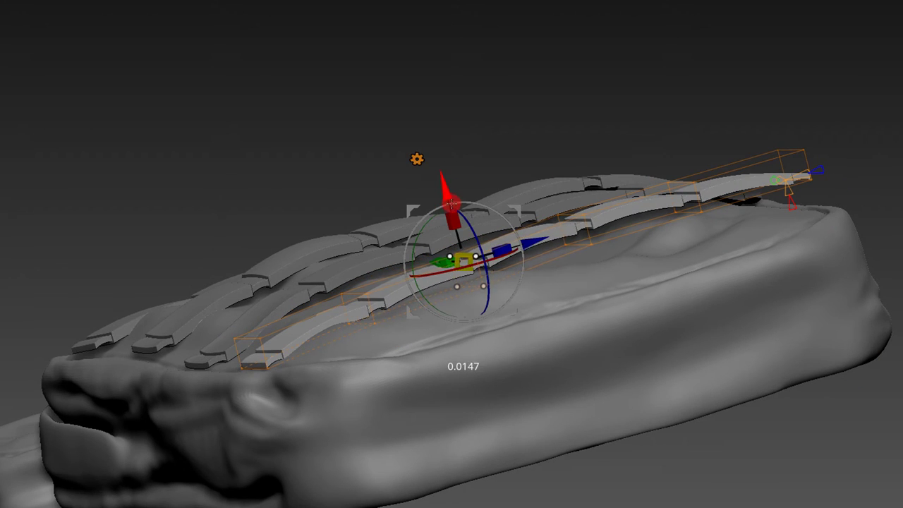
left_click_drag(197, 261, 544, 395)
left_click_drag(369, 218, 470, 284)
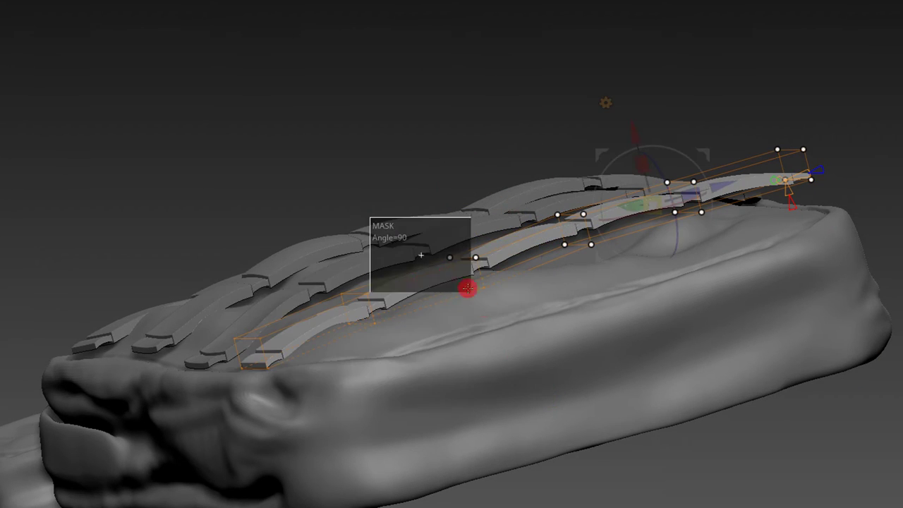
mouse_move(832, 282)
middle_mouse_down("alt")
mouse_move(612, 131)
mouse_move(632, 145)
middle_mouse_up("alt")
mouse_move(199, 244)
left_mouse_down()
mouse_move(522, 411)
mouse_move(535, 437)
left_mouse_up()
left_click_drag(560, 188, 569, 185)
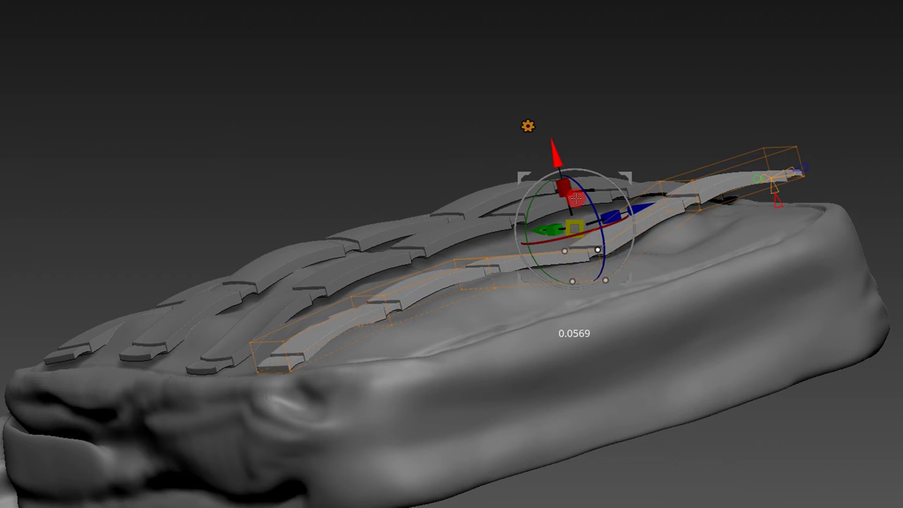
- Lower the strap's right end onto the pocket with only its end points unmasked
mouse_move(99, 237)
left_mouse_down("alt")
mouse_move(556, 417)
mouse_move(625, 367)
left_mouse_up("alt")
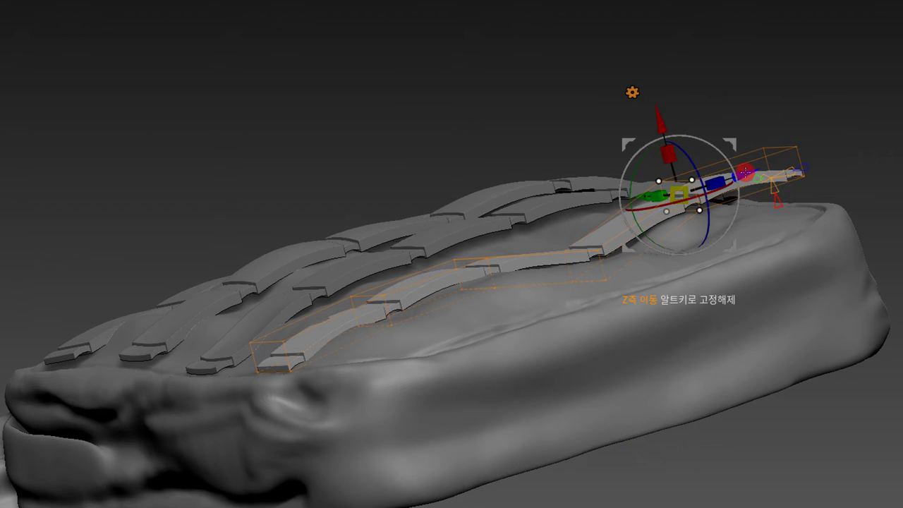
left_click_drag(666, 163, 672, 146)
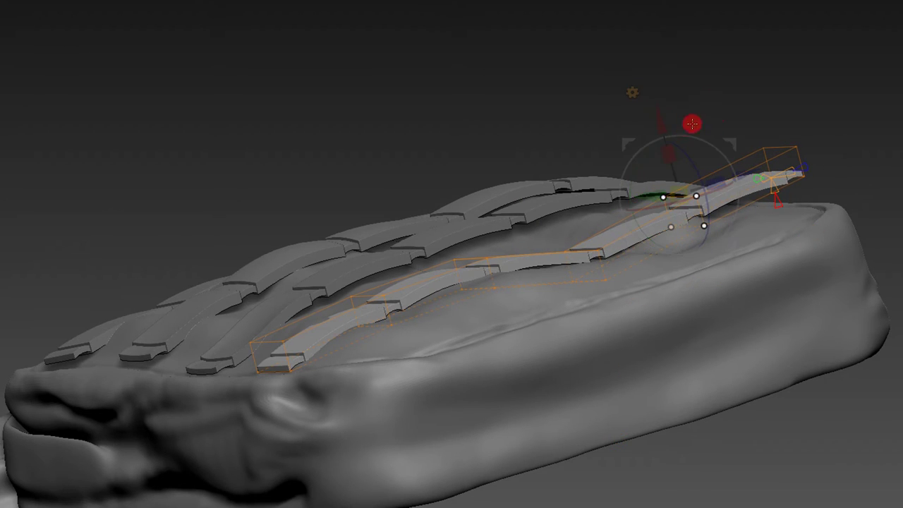
left_click_drag(600, 128, 726, 278, "ctrl")
left_click_drag(120, 214, 543, 431, "ctrl")
left_click_drag(774, 92, 773, 124)
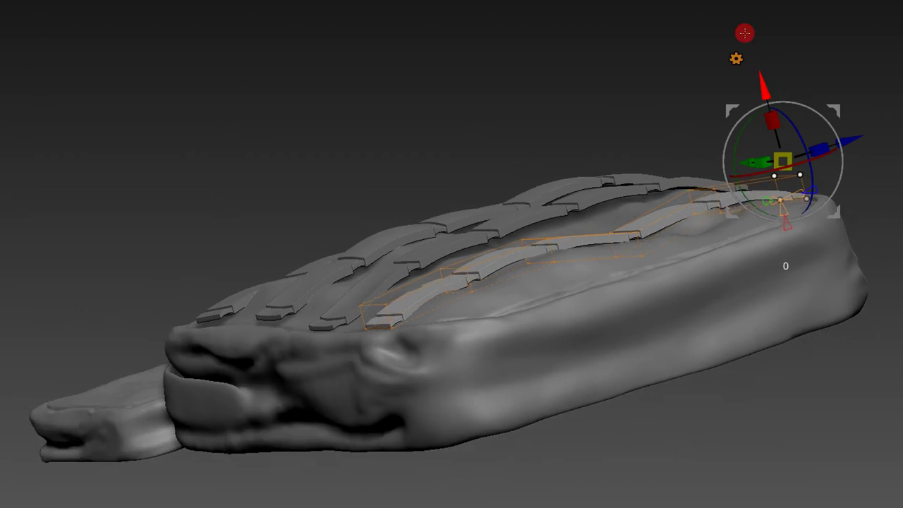
- Orbit around the pack to inspect the bent strap, undoing an accidental move
mouse_move(744, 33)
left_mouse_down()
mouse_move(790, 92)
mouse_move(802, 134)
mouse_move(691, 193)
left_mouse_up()
left_click(642, 164)
mouse_move(776, 60)
left_mouse_down()
mouse_move(769, 80)
mouse_move(770, 20)
left_mouse_up()
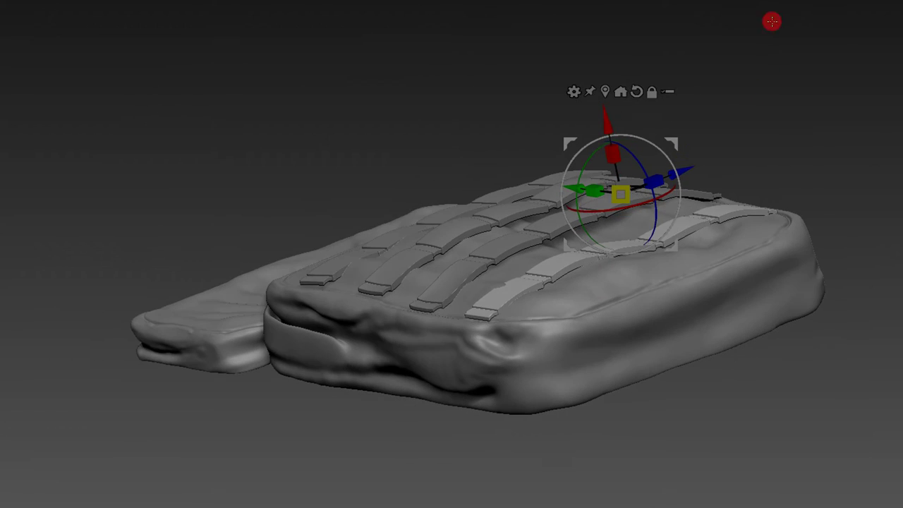
mouse_move(852, 111)
left_mouse_down()
mouse_move(807, 151)
mouse_move(792, 145)
mouse_move(826, 137)
left_mouse_up()
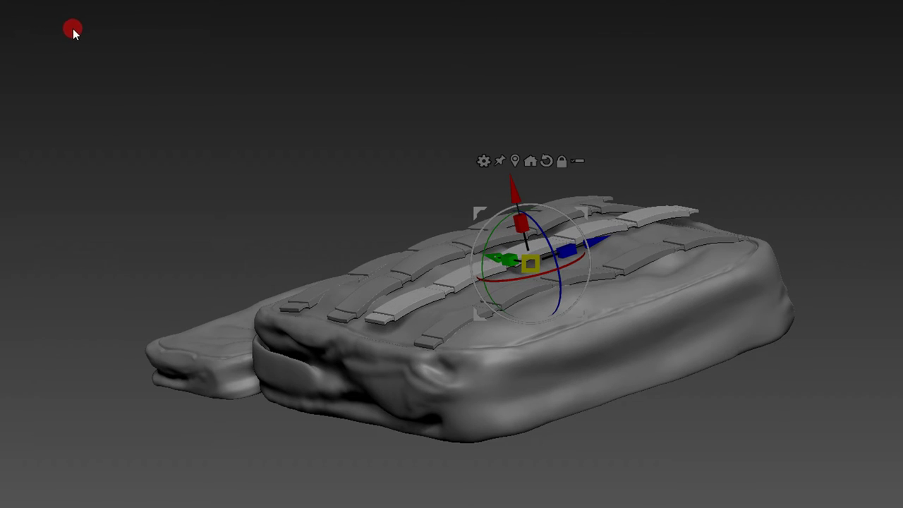
left_click_drag(531, 264, 577, 273)
key("ctrl+z")
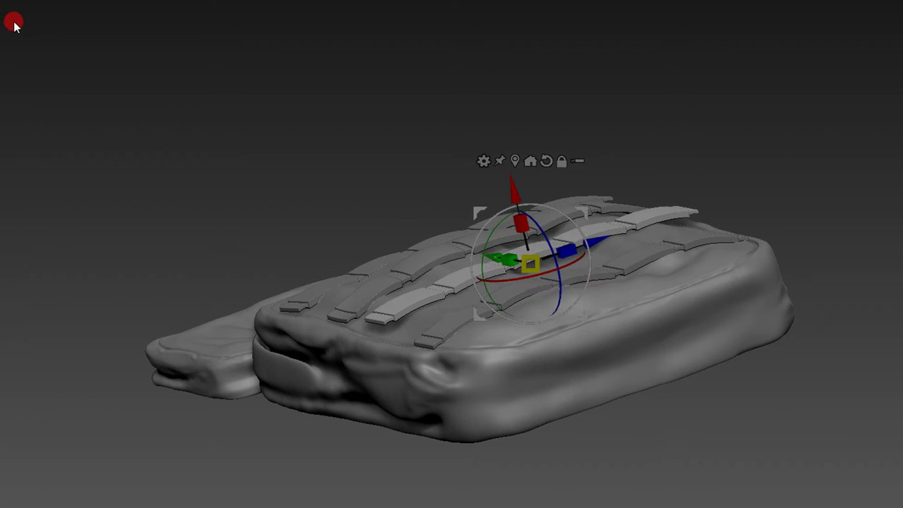
- Add a Soft Deformer to the next strap and lower its unmasked points toward the pocket
left_click(484, 161)
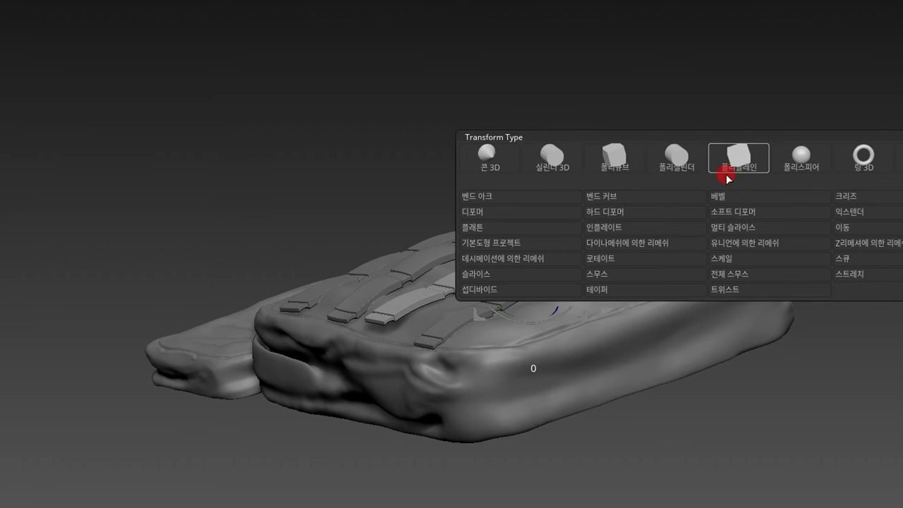
left_click(730, 212)
left_click(724, 235)
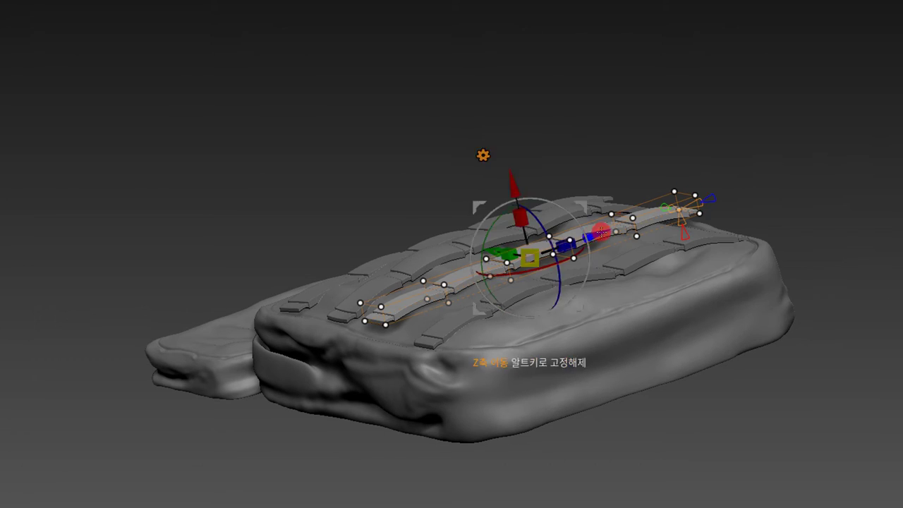
left_click_drag(547, 176, 558, 154)
mouse_move(598, 90)
left_mouse_down()
mouse_move(790, 262)
mouse_move(605, 97)
mouse_move(343, 282)
left_mouse_up()
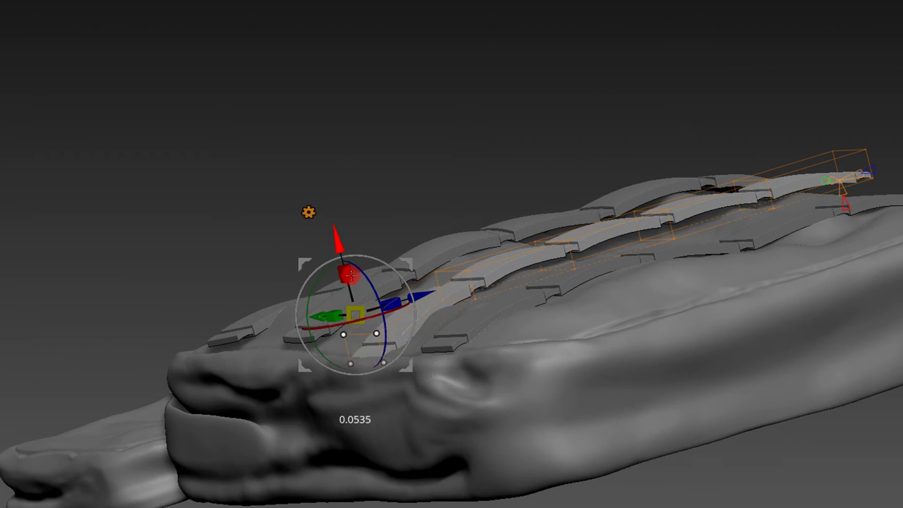
left_click_drag(420, 172, 387, 357)
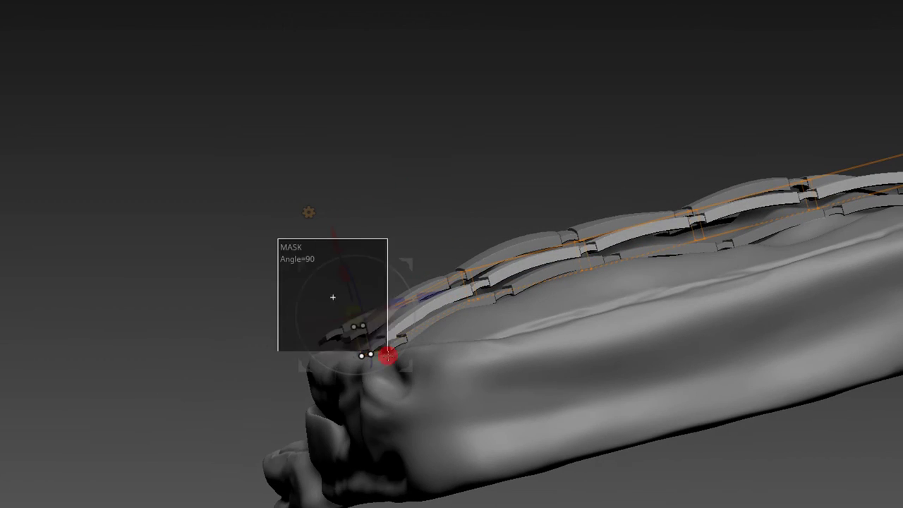
left_click_drag(483, 231, 387, 302)
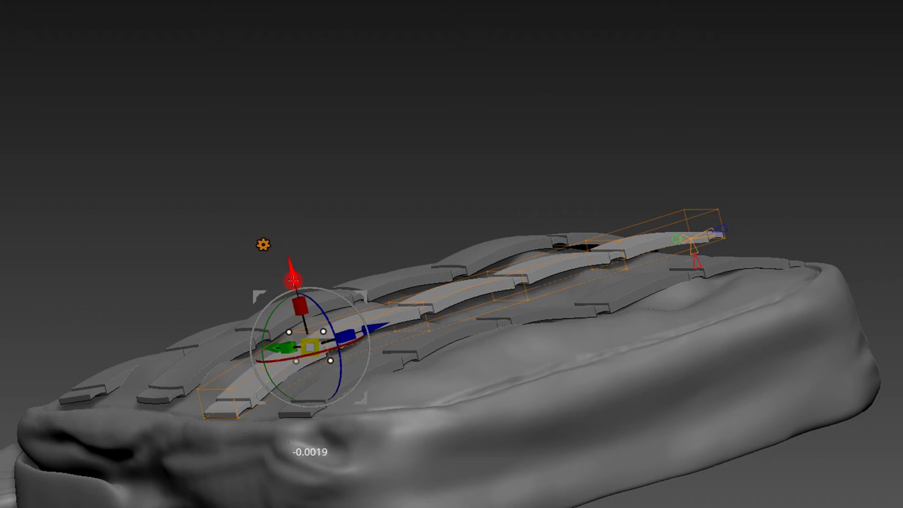
- Mask the strap's left half and move its remaining points to follow the pocket
left_click_drag(294, 283, 244, 292)
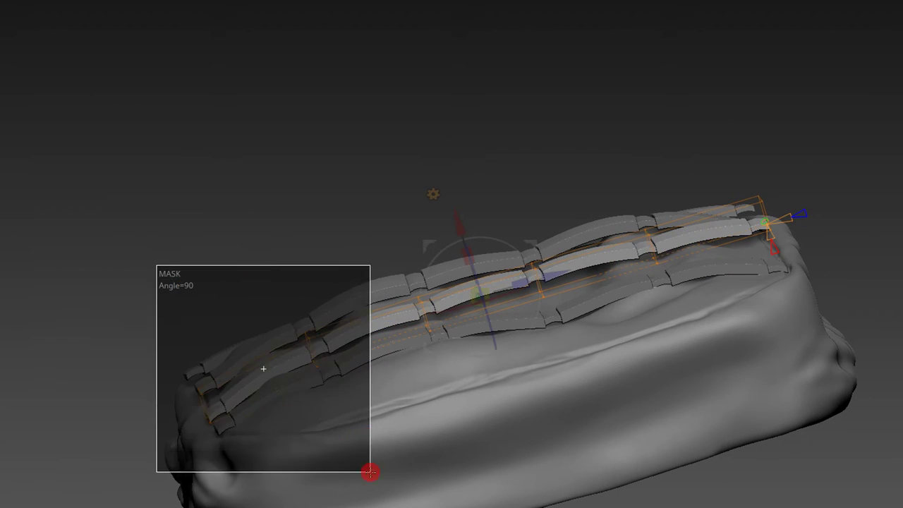
left_click_drag(464, 183, 653, 174)
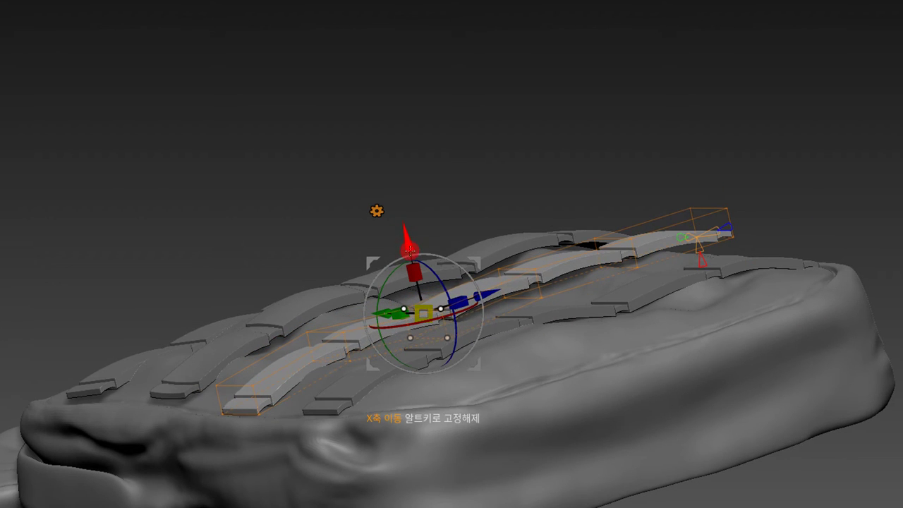
left_click_drag(409, 250, 312, 341)
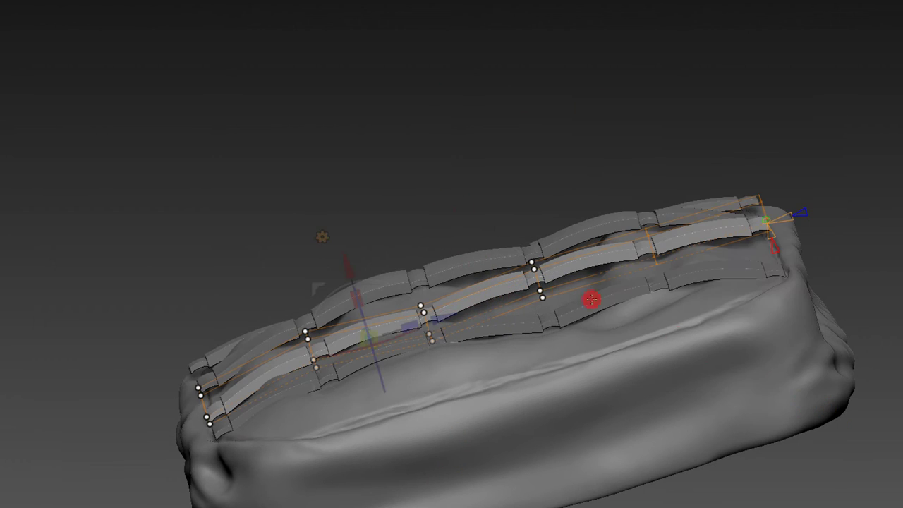
left_click(535, 273)
mouse_move(534, 272)
left_mouse_down()
mouse_move(523, 221)
mouse_move(528, 233)
left_mouse_up()
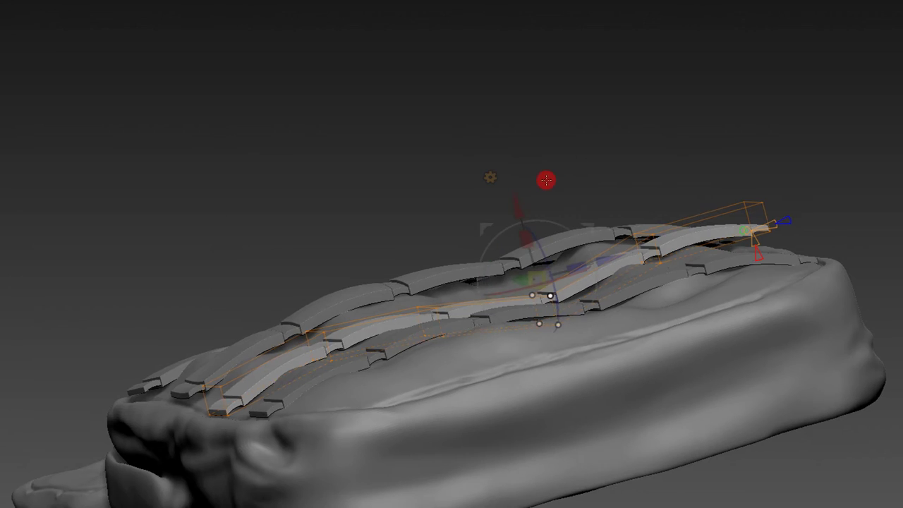
- Mask the straps' left portion, leaving only their right end free
left_click_drag(546, 179, 520, 169)
left_click_drag(82, 222, 583, 425, "ctrl")
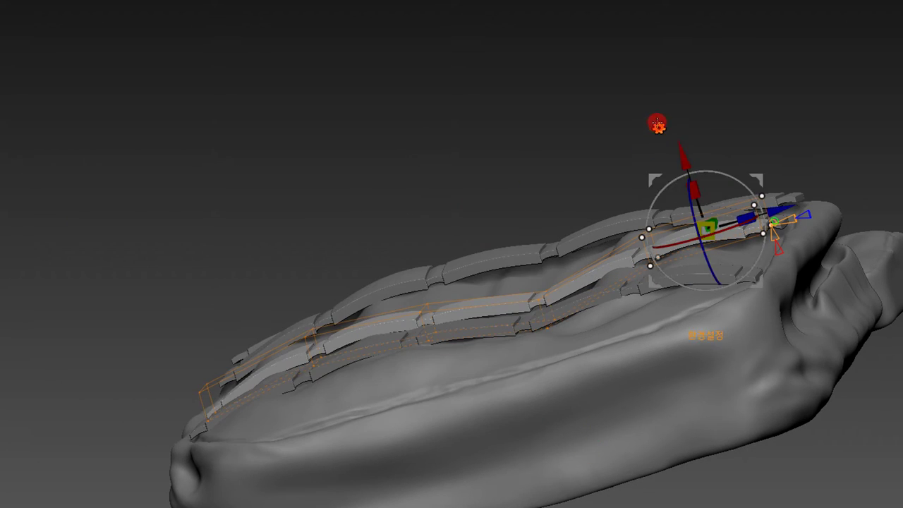
left_click_drag(657, 123, 744, 131)
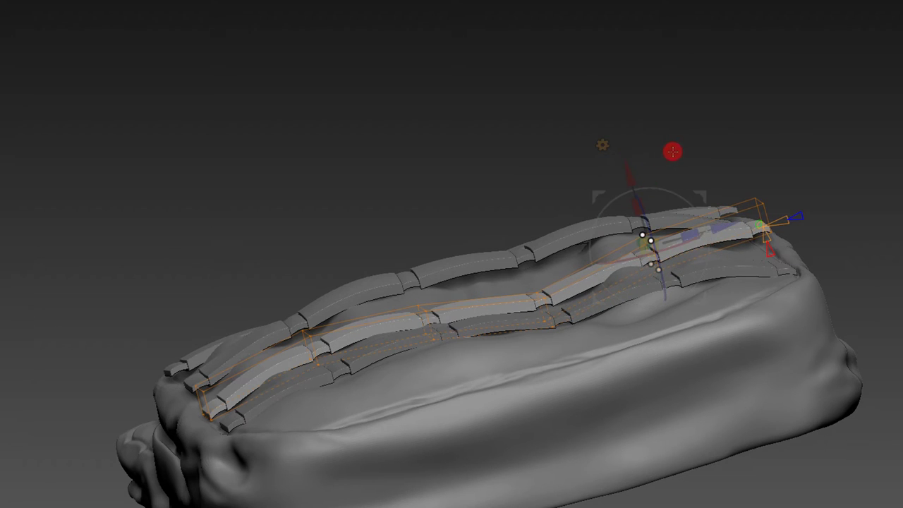
left_click_drag(61, 224, 534, 492, "ctrl")
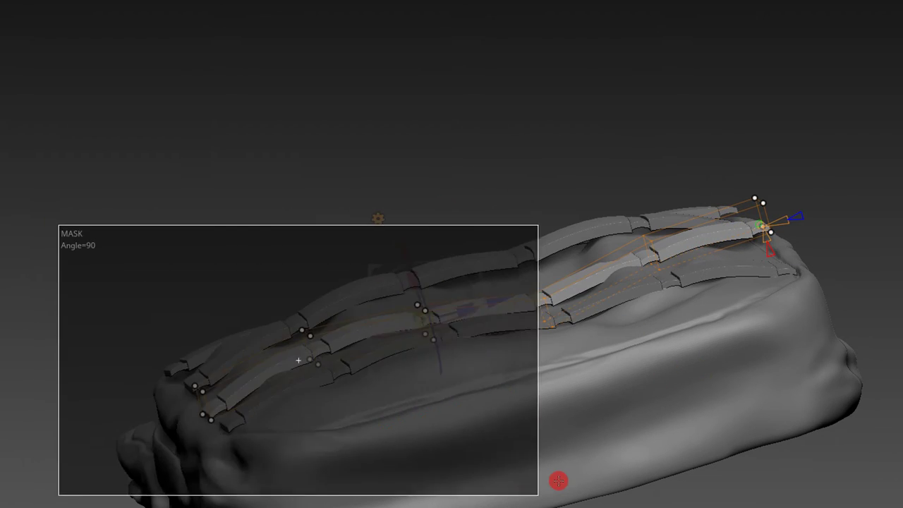
mouse_move(747, 157)
left_mouse_down()
mouse_move(796, 145)
mouse_move(762, 117)
left_mouse_up()
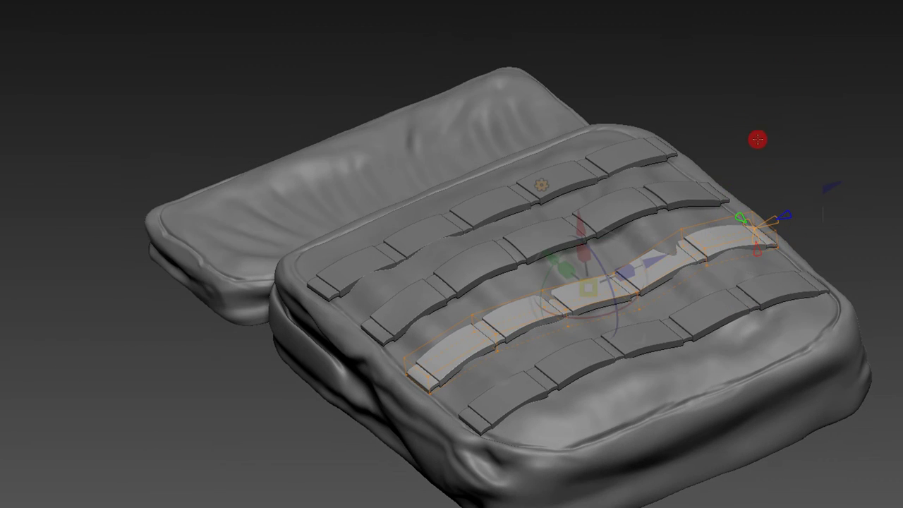
left_click_drag(659, 137, 672, 87)
left_click_drag(337, 232, 658, 482, "ctrl")
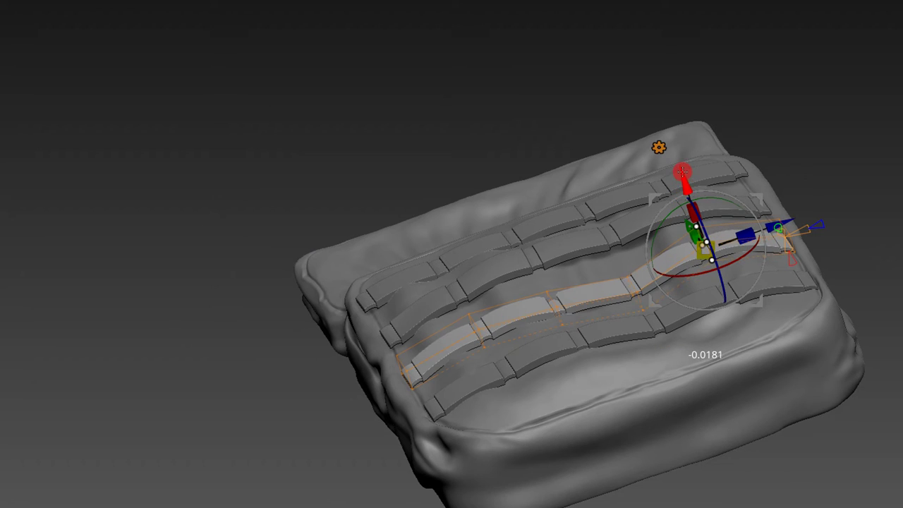
- Inspect the waved strap from above and select the upper strap row
mouse_move(833, 141)
left_mouse_down()
mouse_move(843, 125)
mouse_move(752, 202)
mouse_move(734, 197)
left_mouse_up()
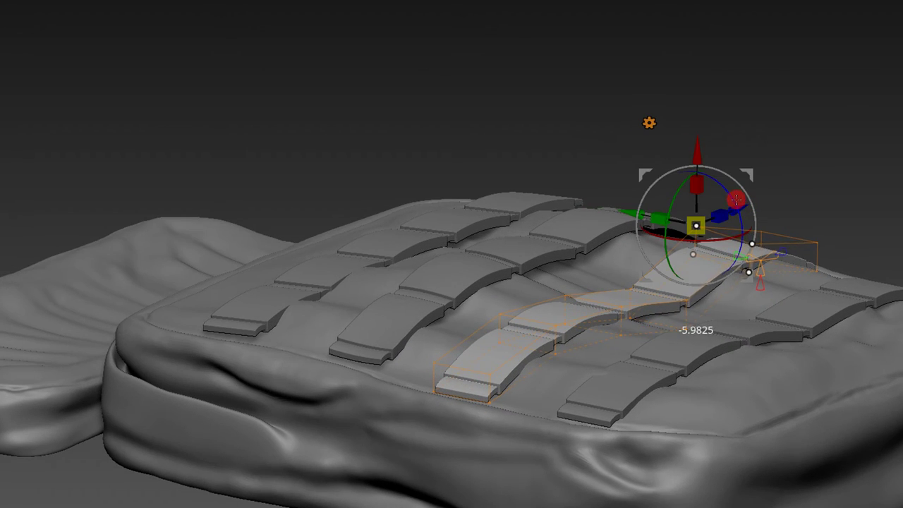
mouse_move(717, 150)
left_mouse_down()
mouse_move(750, 174)
mouse_move(778, 160)
mouse_move(786, 121)
mouse_move(788, 170)
mouse_move(710, 173)
left_mouse_up()
scroll(709, 173, "down", 10)
mouse_move(756, 89)
left_mouse_down()
mouse_move(738, 157)
mouse_move(727, 137)
mouse_move(715, 169)
mouse_move(788, 157)
mouse_move(786, 137)
left_mouse_up()
scroll(673, 217, "up", 5)
left_click(673, 217)
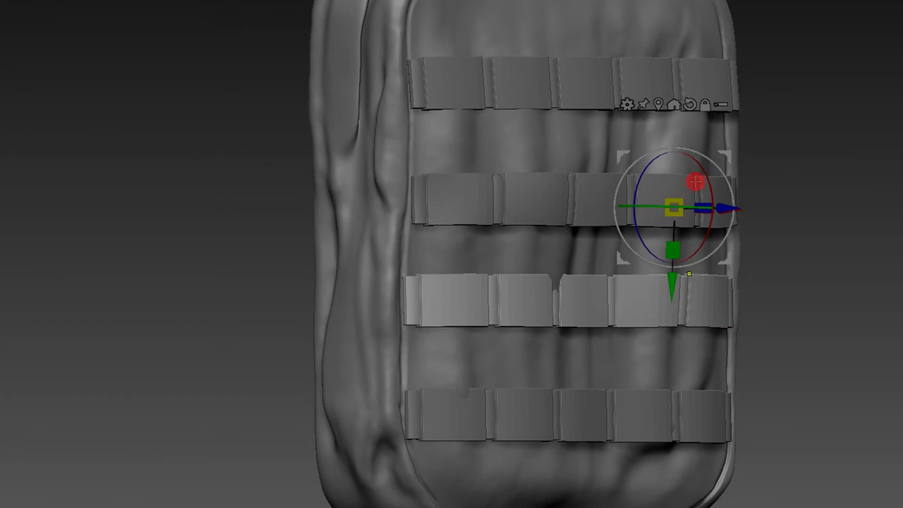
- Place the gizmo on the middle strap row, undoing an accidental downward move
left_click(585, 193)
scroll(811, 139, "up", 3)
left_click_drag(811, 139, 800, 133)
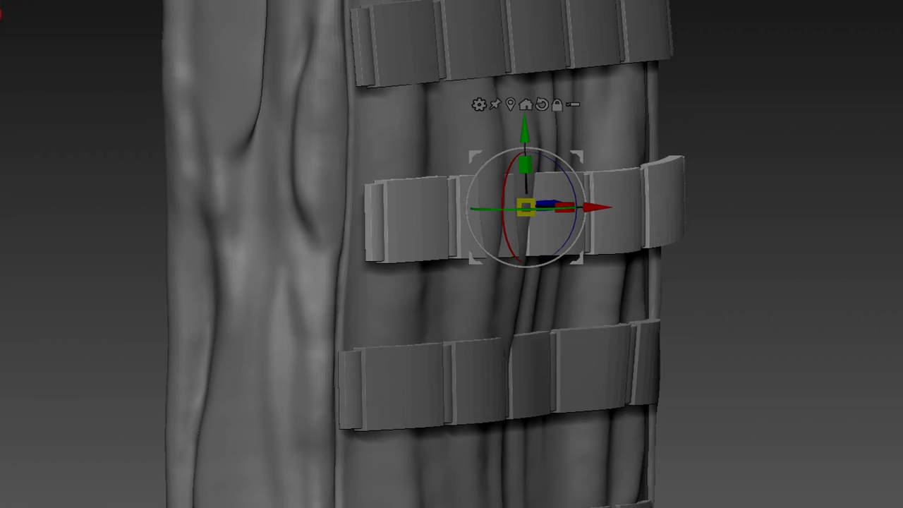
left_click_drag(525, 207, 528, 375)
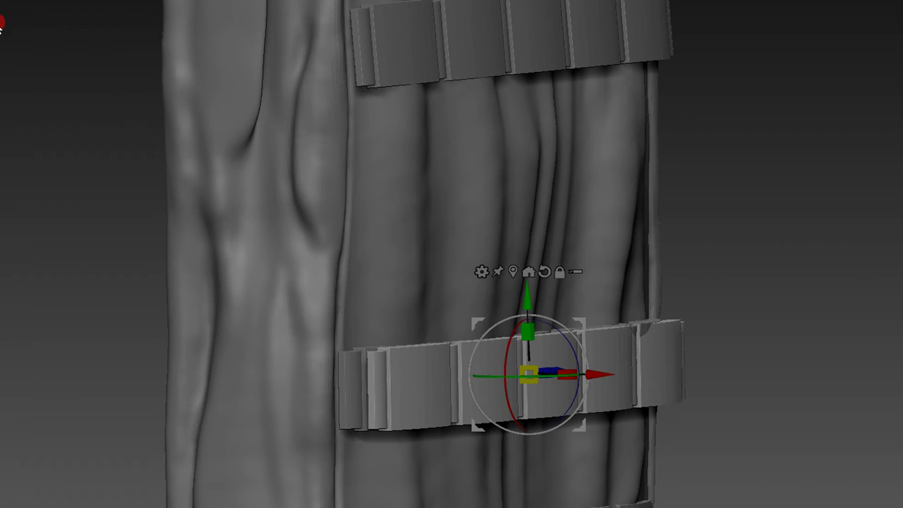
key("ctrl+z")
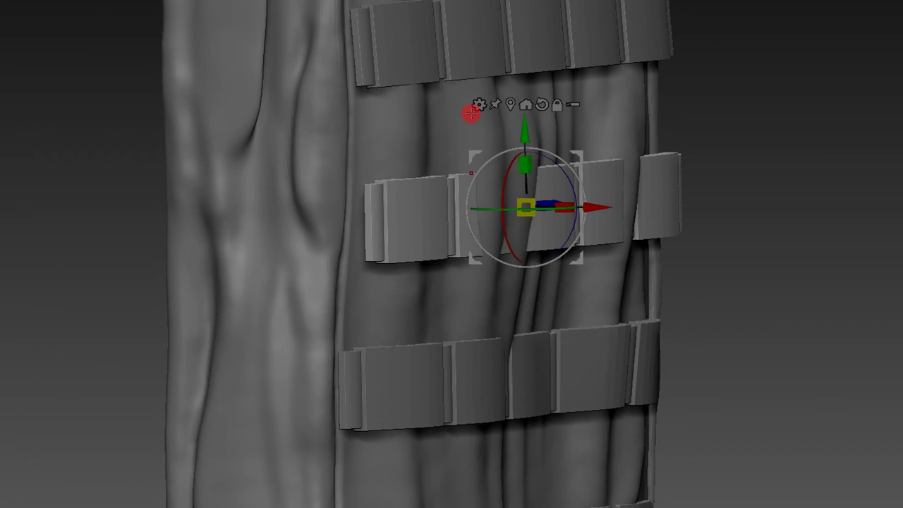
- Apply a Bend Curve deformer to the strap row, accepting the undo history warning
left_click(479, 105)
left_click(706, 143)
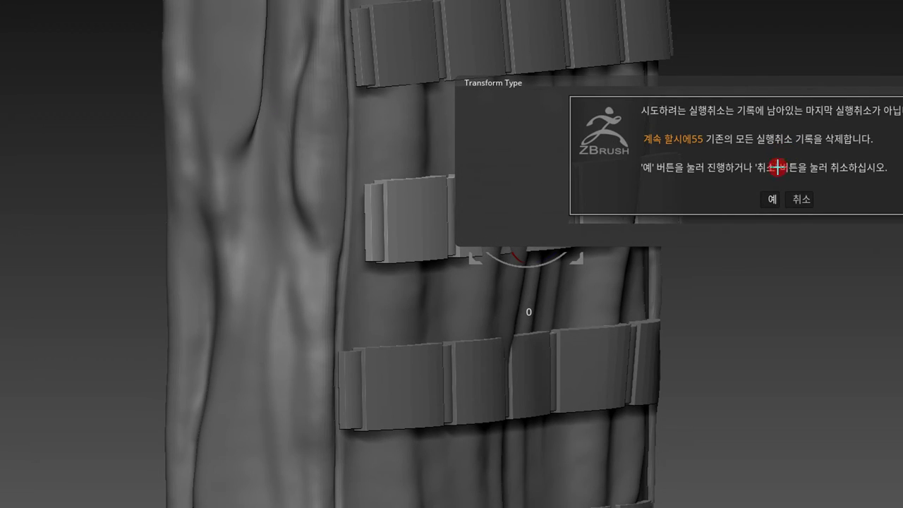
left_click(779, 192)
left_click_drag(776, 167, 758, 165, "shift")
mouse_move(276, 75)
left_mouse_down("ctrl")
mouse_move(894, 316)
mouse_move(256, 188)
left_mouse_up("ctrl")
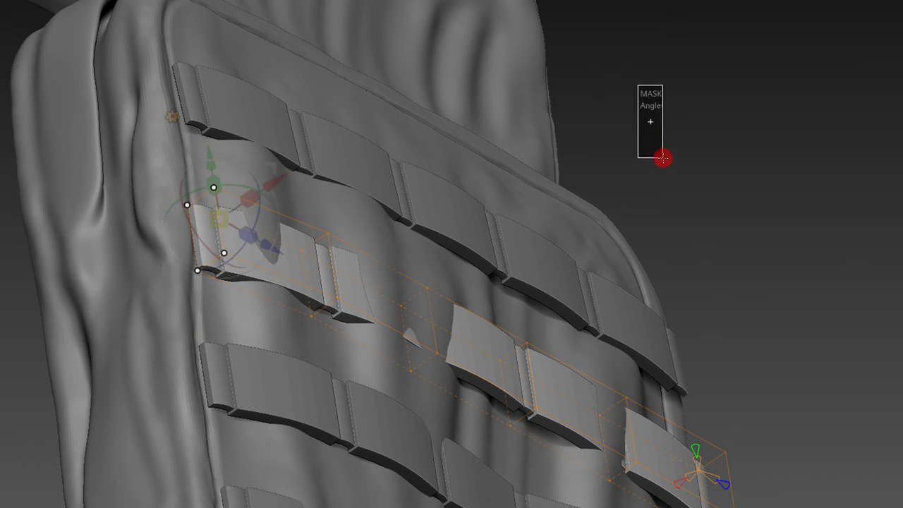
- Mask strap sections and push the left end and free section toward the pocket
left_click_drag(518, 177, 420, 438, "ctrl")
left_click_drag(450, 228, 760, 507, "ctrl")
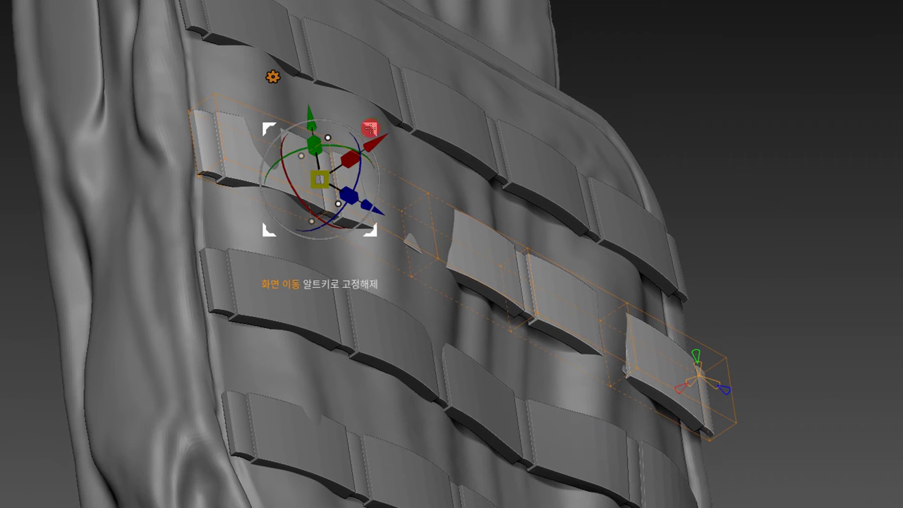
left_click_drag(373, 141, 382, 141)
left_click_drag(110, 46, 343, 296, "ctrl")
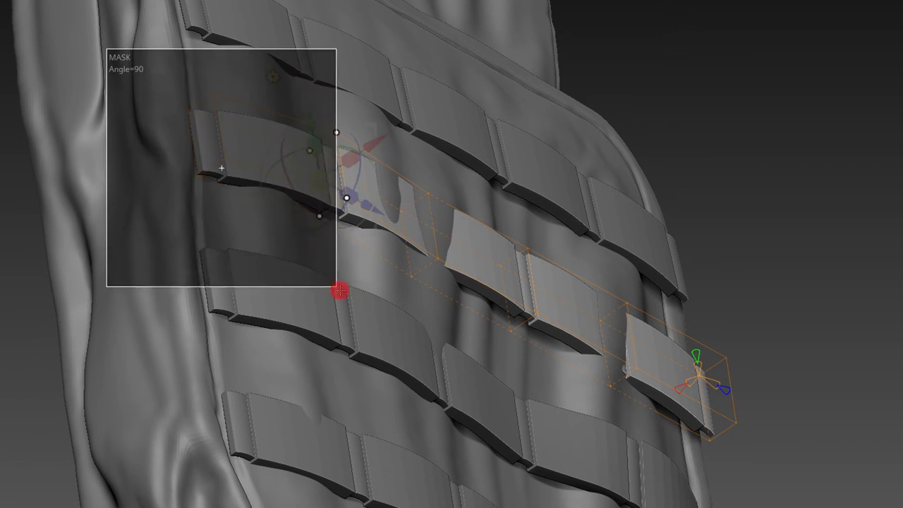
left_click_drag(113, 36, 369, 311, "ctrl")
left_click_drag(471, 167, 695, 450, "ctrl")
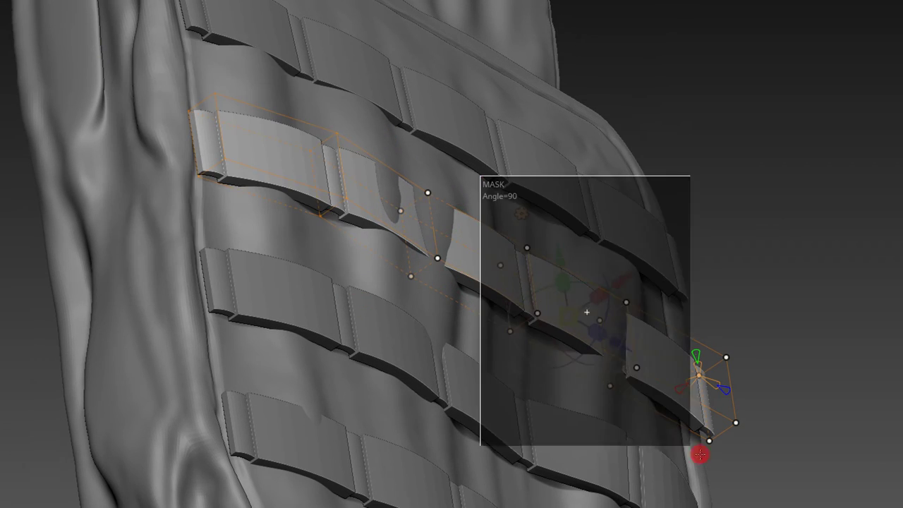
left_click_drag(482, 199, 489, 191)
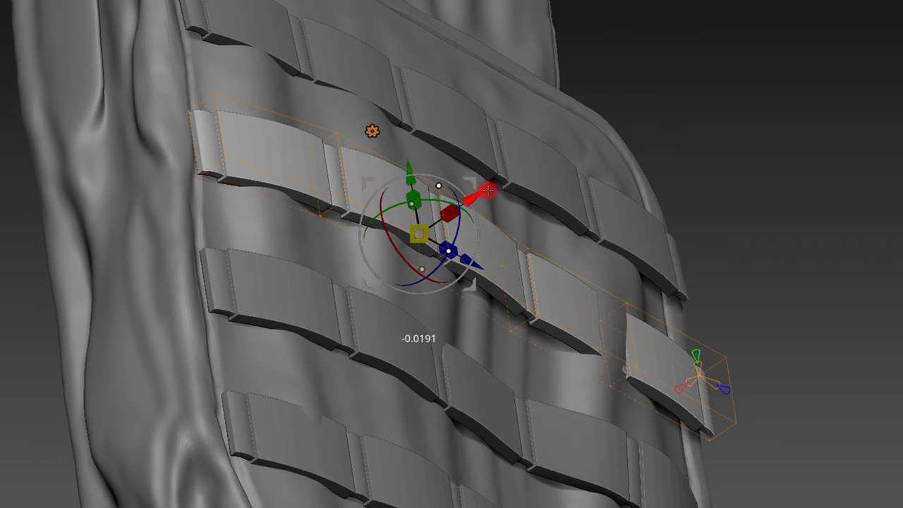
- Mask around the middle section and push it onto the pocket's curved front
left_click_drag(89, 16, 472, 335, "ctrl")
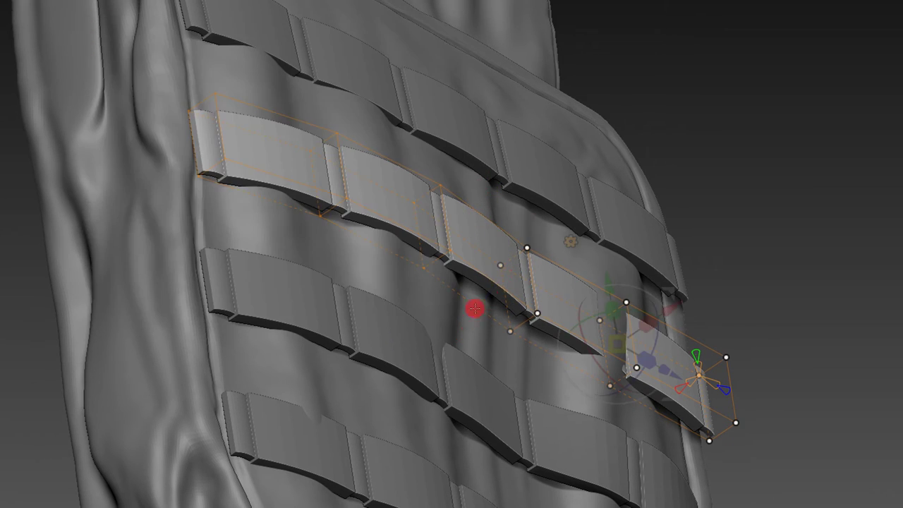
left_click_drag(569, 210, 837, 498, "ctrl")
left_click_drag(573, 252, 565, 253)
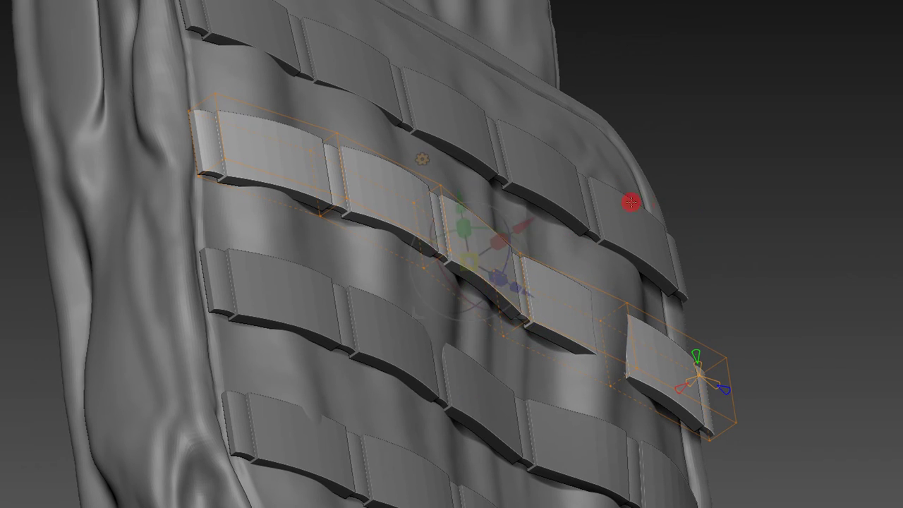
left_click_drag(71, 26, 544, 422, "ctrl")
left_click_drag(675, 253, 808, 507, "ctrl")
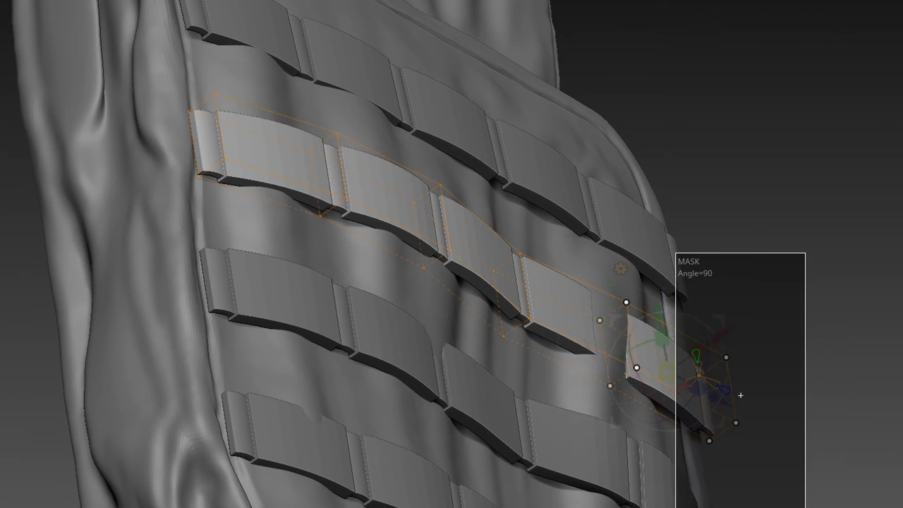
left_click_drag(667, 310, 740, 263)
left_click_drag(89, 52, 671, 447, "ctrl")
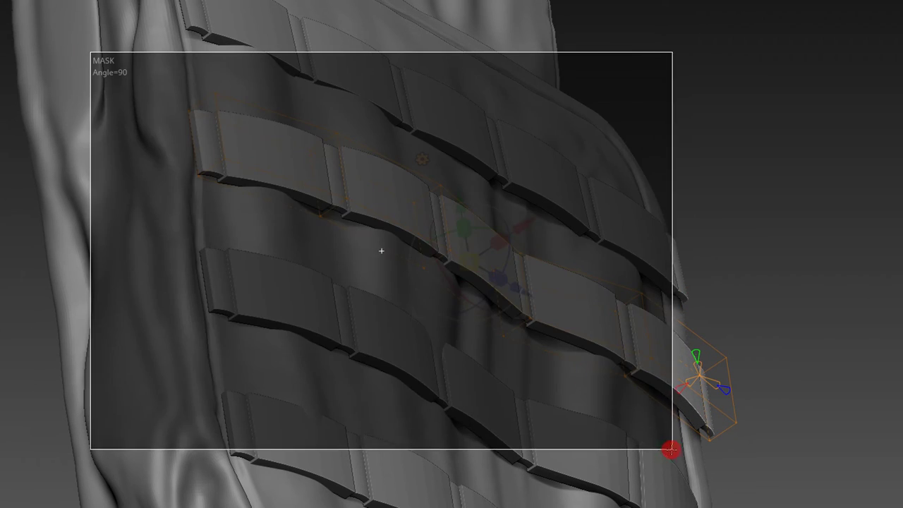
mouse_move(803, 318)
left_mouse_down()
mouse_move(774, 279)
mouse_move(731, 329)
left_mouse_up()
mouse_move(744, 260)
left_mouse_down()
mouse_move(790, 232)
mouse_move(801, 334)
mouse_move(809, 309)
left_mouse_up()
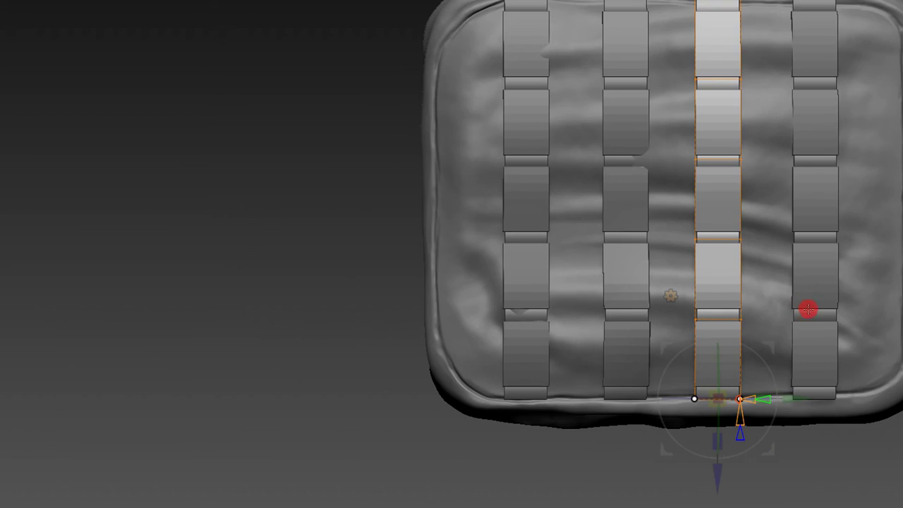
- Select the top strap row and resize it into a row of strap segments
mouse_move(827, 462)
left_mouse_down()
mouse_move(726, 222)
mouse_move(696, 313)
mouse_move(710, 293)
left_mouse_up()
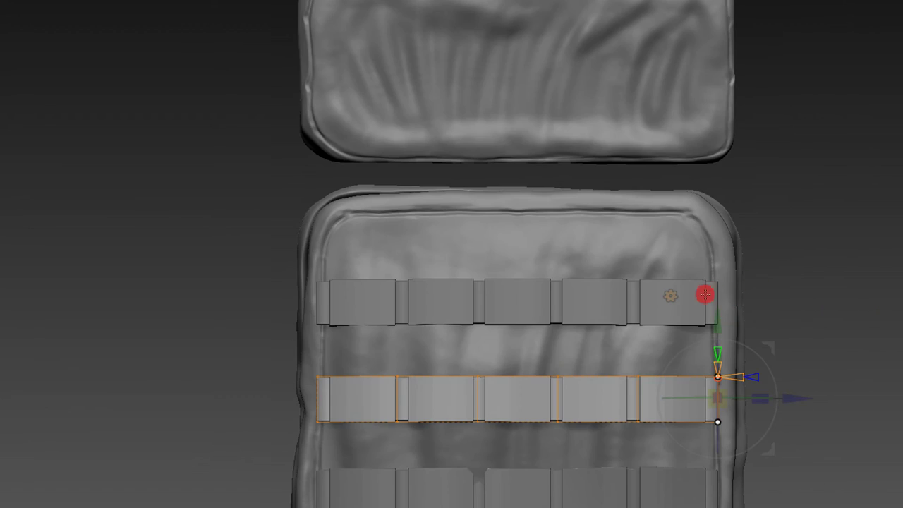
left_click(713, 289)
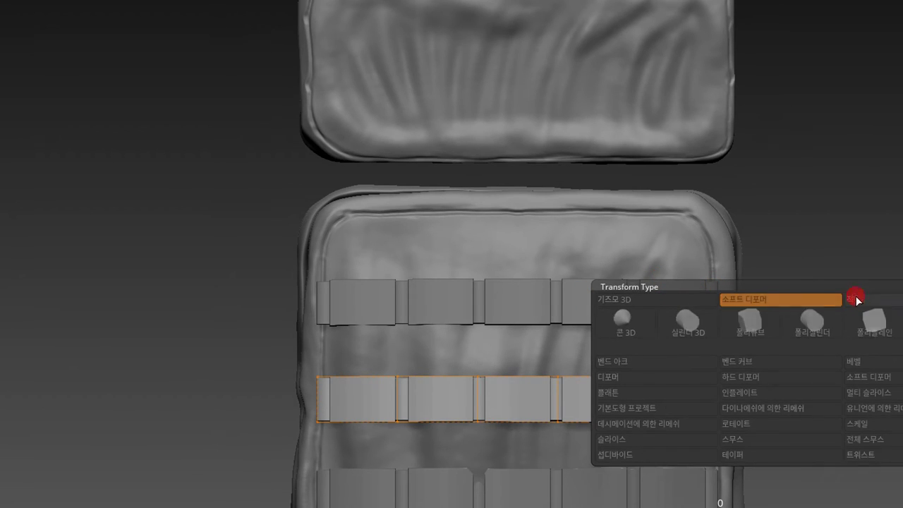
left_click(633, 279, "ctrl")
mouse_move(842, 220)
left_mouse_down()
mouse_move(879, 225)
mouse_move(826, 259)
mouse_move(835, 264)
mouse_move(741, 127)
left_mouse_up()
mouse_move(540, 245)
left_mouse_down()
mouse_move(554, 250)
mouse_move(522, 268)
left_mouse_up()
mouse_move(574, 233)
left_mouse_down()
mouse_move(600, 211)
mouse_move(559, 233)
left_mouse_up()
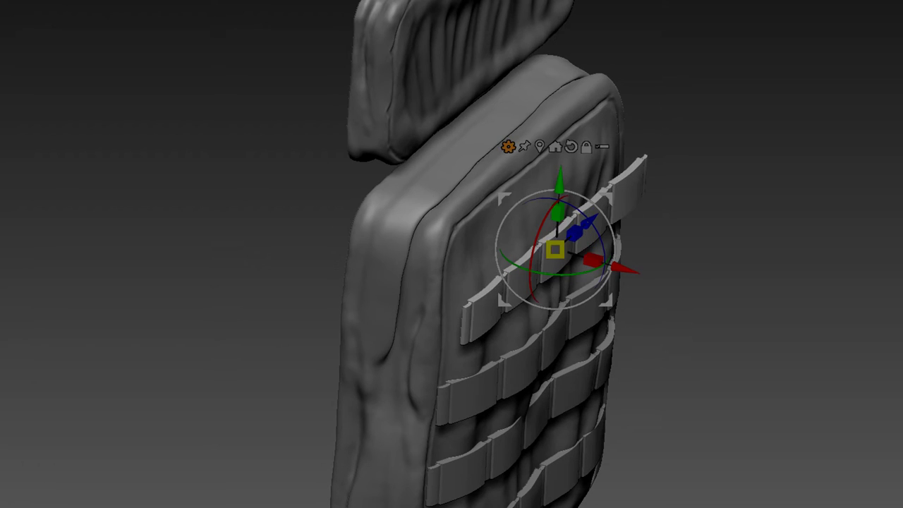
left_click_drag(555, 250, 540, 245)
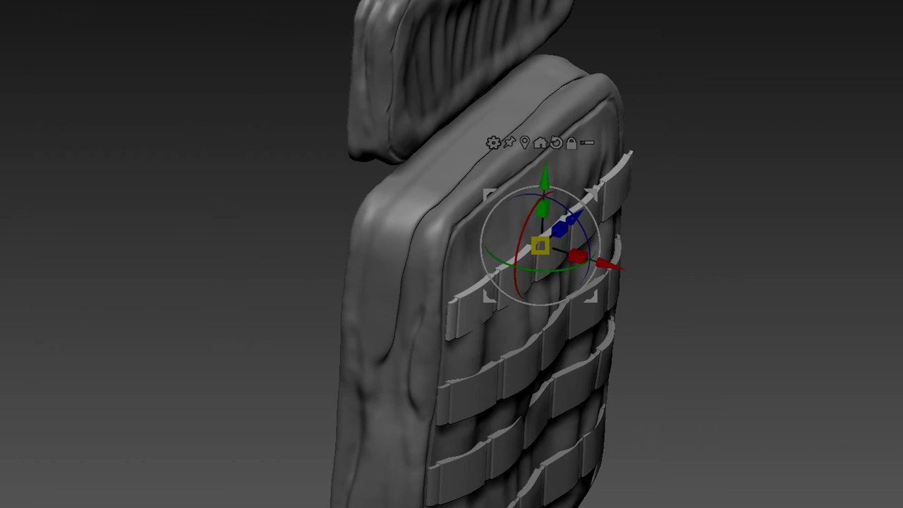
- Add a soft deformer to the top strap row
left_click(494, 143)
left_click(746, 195)
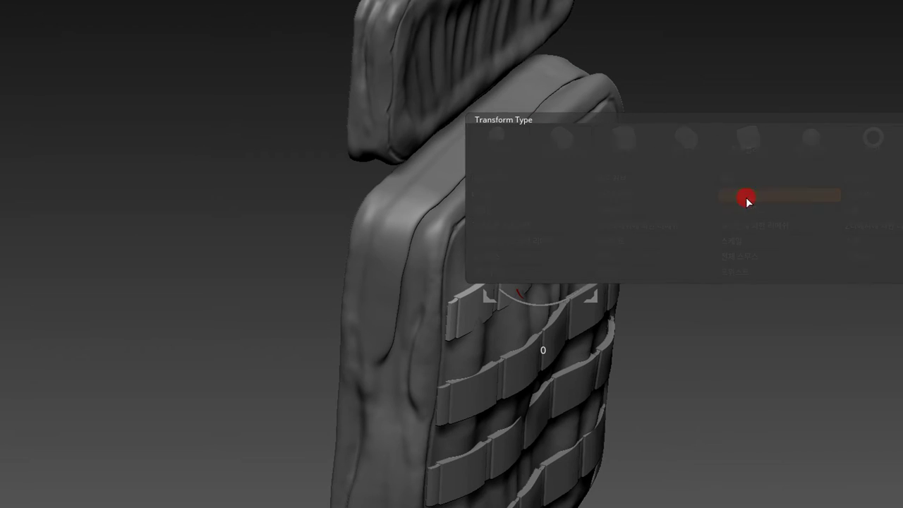
left_click_drag(742, 163, 621, 148)
mouse_move(389, 144)
left_mouse_down("ctrl")
mouse_move(851, 357)
mouse_move(664, 205)
left_mouse_up("ctrl")
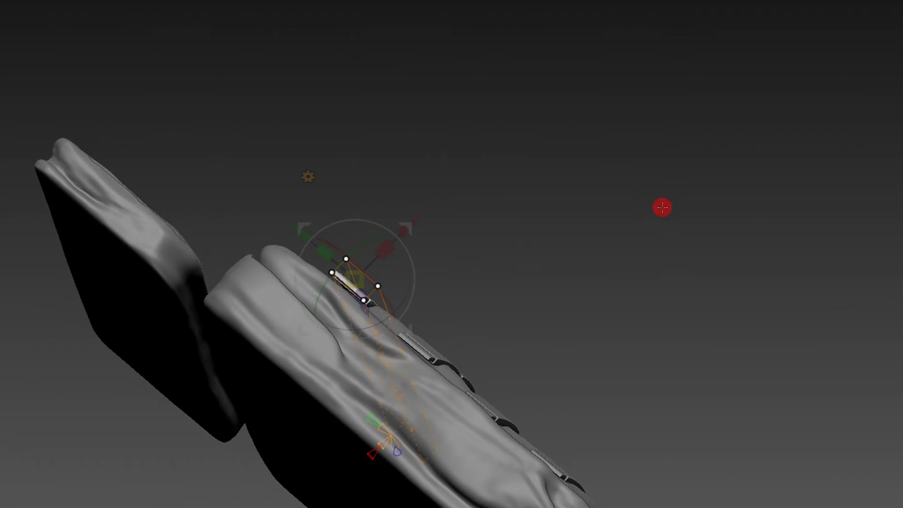
scroll(444, 208, "up", 3)
scroll(423, 232, "up", 3)
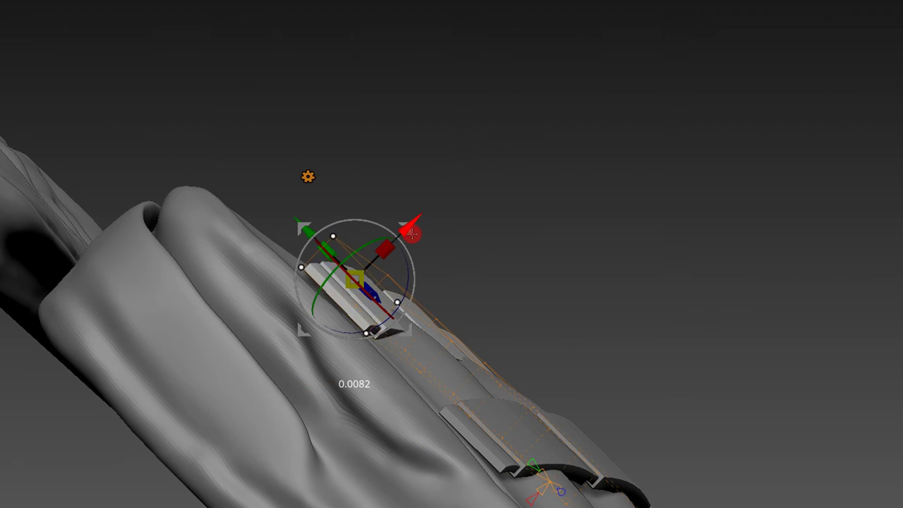
- Mask the strap's left part and tilt and shift its free section
left_click_drag(408, 241, 304, 212)
left_click_drag(201, 186, 351, 349, "ctrl")
left_click_drag(234, 191, 423, 392, "ctrl")
left_click(464, 248, "alt")
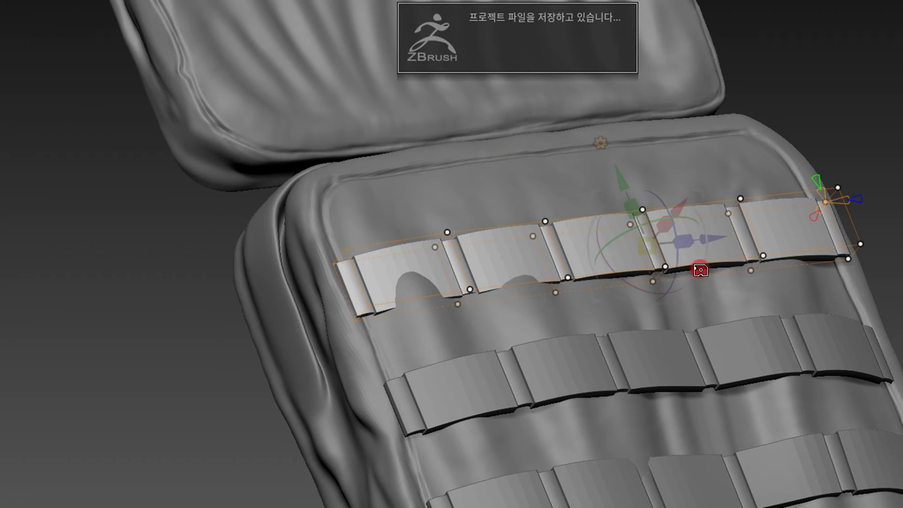
left_click_drag(795, 45, 413, 226)
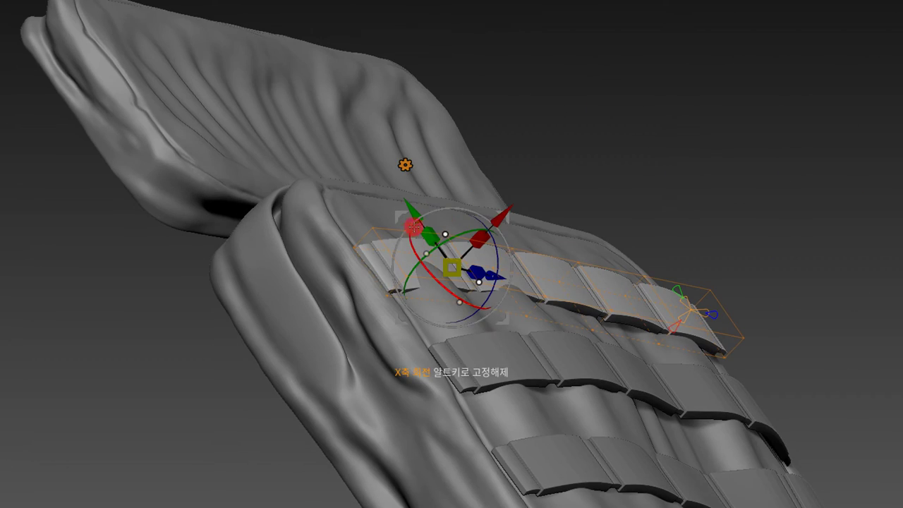
left_click_drag(503, 214, 513, 204)
mouse_move(611, 129)
left_mouse_down()
mouse_move(298, 181)
mouse_move(501, 383)
mouse_move(450, 306)
left_mouse_up()
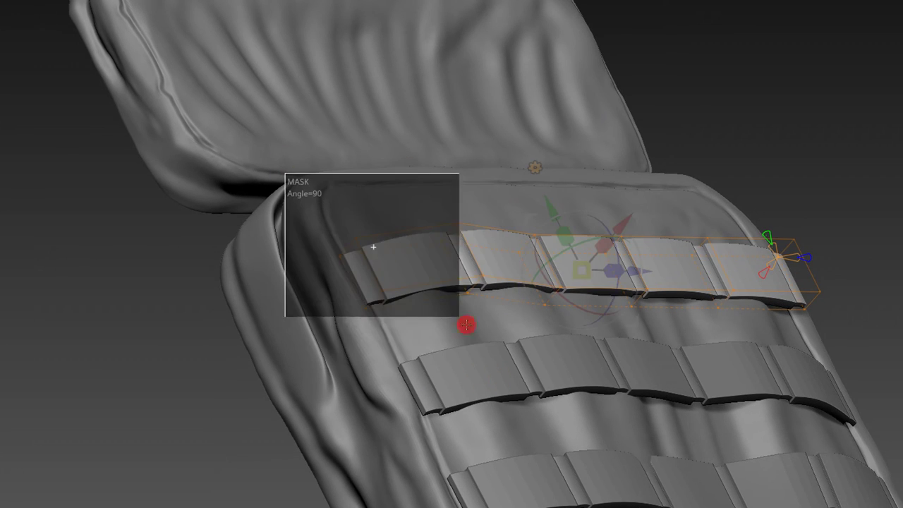
left_click(539, 270)
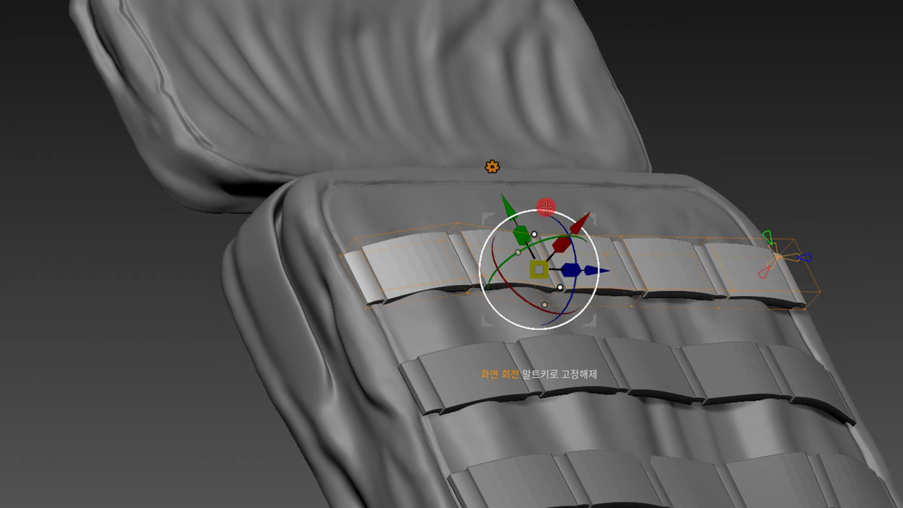
left_click_drag(579, 221, 585, 217)
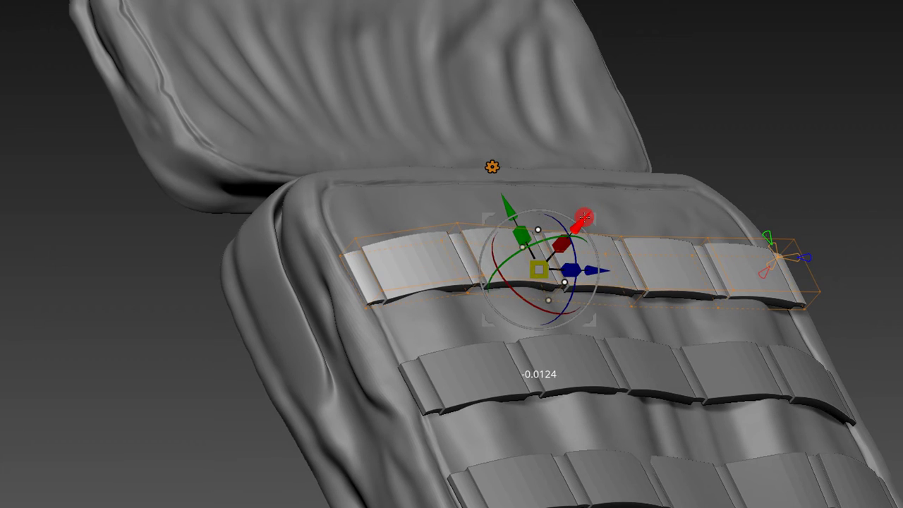
- Nudge the middle section and pull the right end in against the pocket
left_click_drag(268, 136, 570, 360, "ctrl")
left_click_drag(667, 167, 866, 382, "ctrl")
left_click_drag(667, 223, 666, 225)
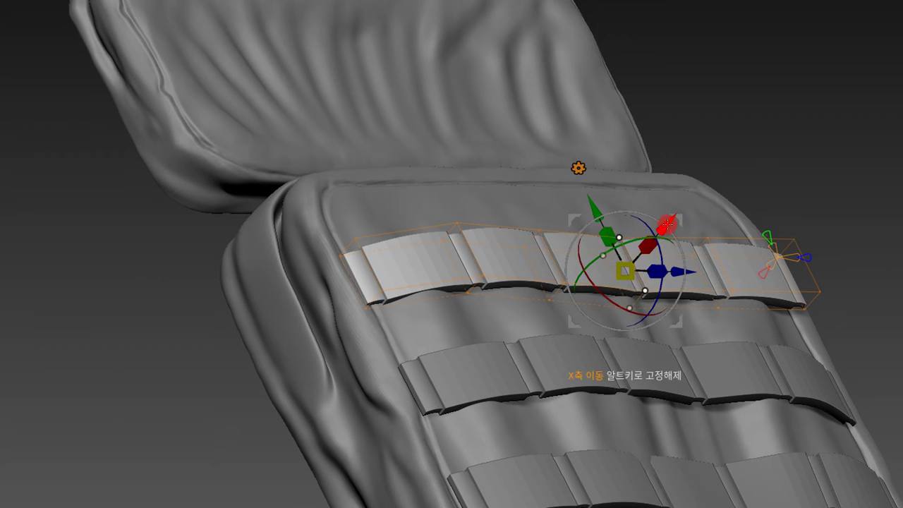
left_click_drag(246, 137, 664, 386, "ctrl")
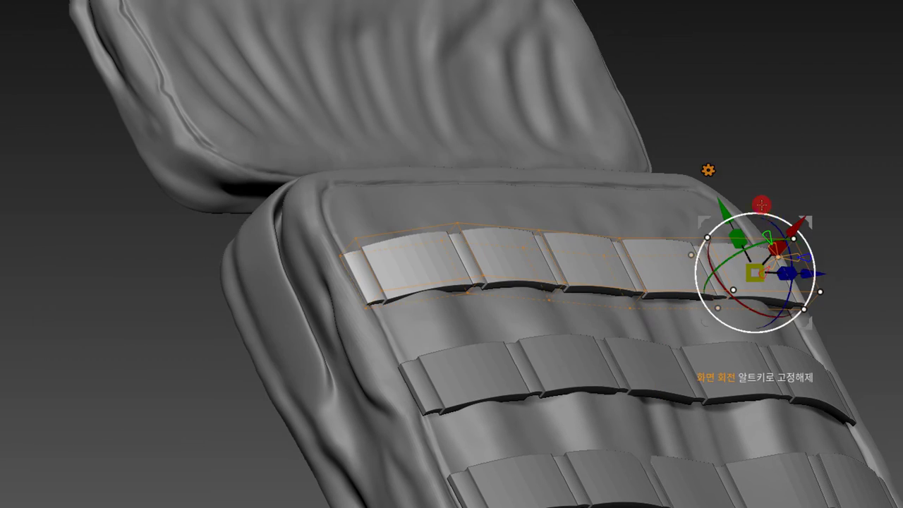
left_click_drag(748, 230, 823, 189)
left_click_drag(324, 155, 776, 375, "ctrl")
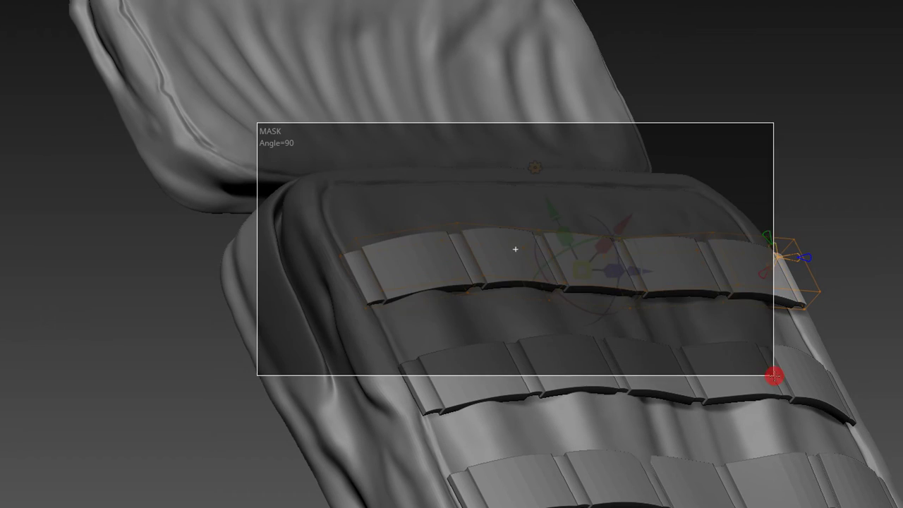
mouse_move(802, 174)
left_mouse_down()
mouse_move(785, 220)
mouse_move(785, 211)
left_mouse_up()
mouse_move(837, 170)
middle_mouse_down("alt")
mouse_move(826, 171)
mouse_move(881, 198)
mouse_move(825, 167)
mouse_move(819, 152)
middle_mouse_up("alt")
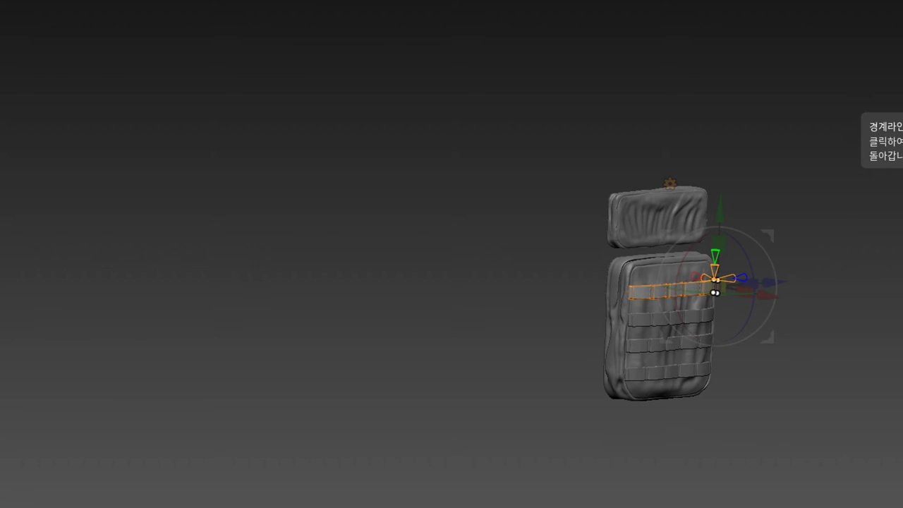
- Move the strap up onto the upper pocket, discarding the redo history
scroll(815, 283, "up", 4)
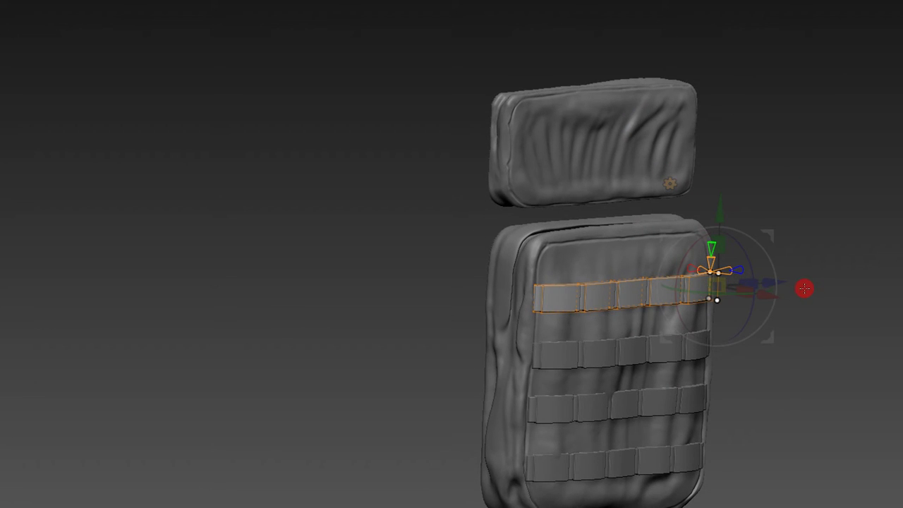
mouse_move(834, 276)
middle_mouse_down("alt")
mouse_move(853, 204)
mouse_move(865, 216)
mouse_move(853, 242)
mouse_move(849, 151)
mouse_move(669, 168)
middle_mouse_up("alt")
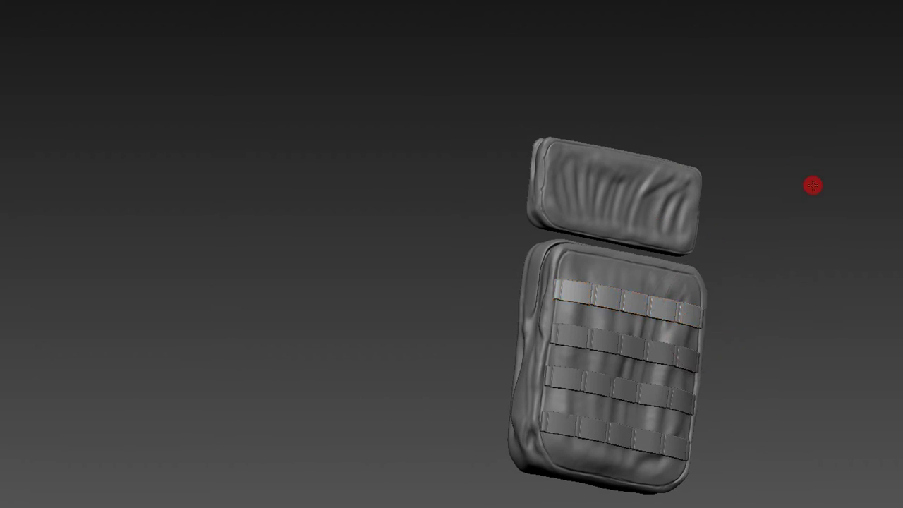
middle_click_drag(814, 186, 833, 211, "alt")
left_click(684, 178)
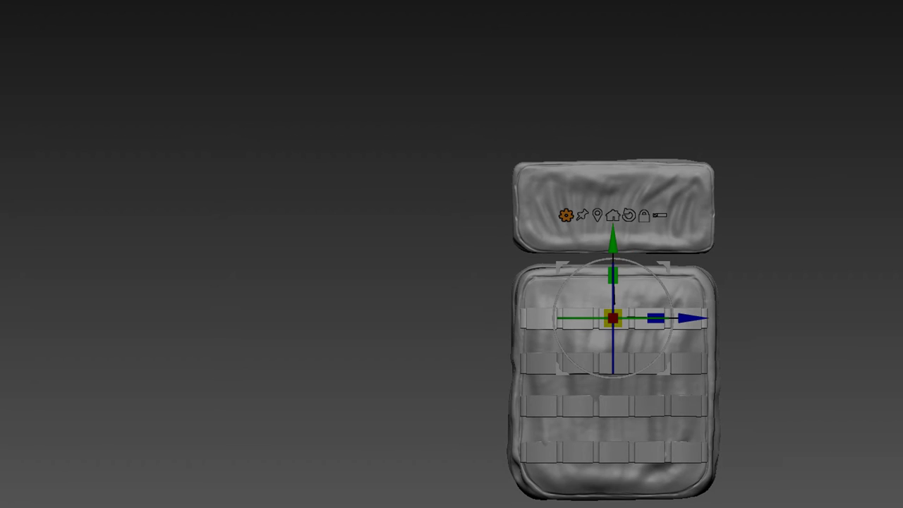
left_click_drag(613, 225, 613, 121)
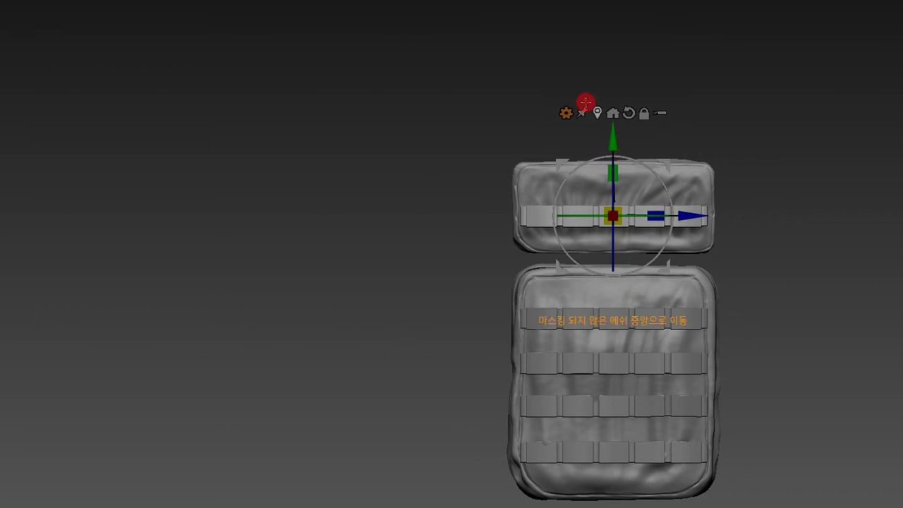
key("ctrl+z")
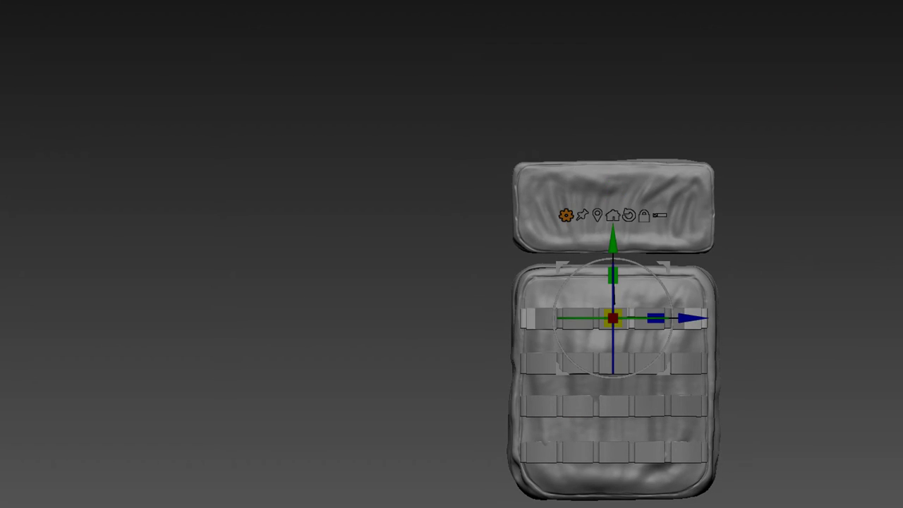
left_click_drag(616, 238, 616, 130)
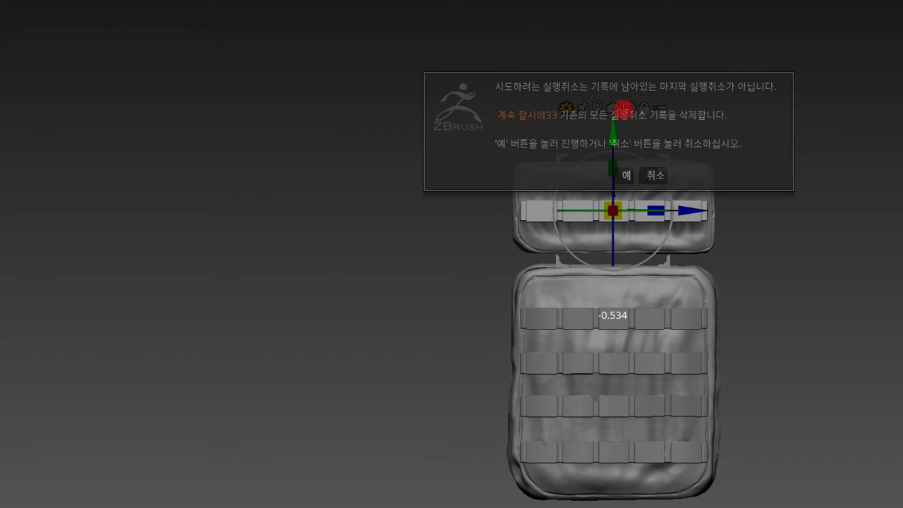
left_click(626, 176)
- Push, slide and raise the strap so it sits on the upper pocket
mouse_move(725, 80)
left_mouse_down()
mouse_move(770, 151)
mouse_move(744, 186)
left_mouse_up()
mouse_move(695, 206)
left_mouse_down()
mouse_move(647, 202)
mouse_move(631, 161)
mouse_move(565, 205)
left_mouse_up()
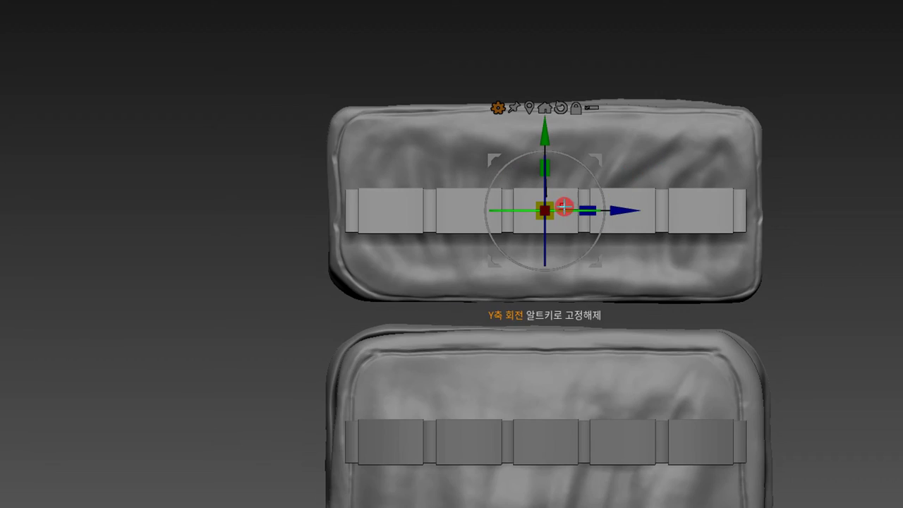
left_click_drag(672, 67, 726, 70)
mouse_move(625, 210)
left_mouse_down()
mouse_move(599, 210)
mouse_move(600, 162)
mouse_move(580, 207)
mouse_move(552, 177)
left_mouse_up()
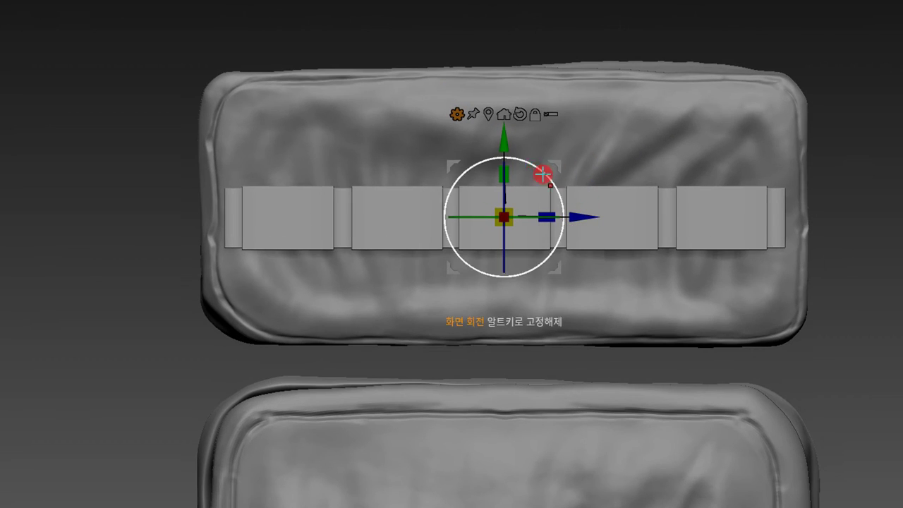
mouse_move(504, 140)
left_mouse_down()
mouse_move(499, 64)
mouse_move(508, 134)
mouse_move(540, 87)
mouse_move(552, 129)
mouse_move(551, 77)
mouse_move(606, 29)
mouse_move(716, 119)
mouse_move(673, 157)
mouse_move(706, 188)
mouse_move(666, 226)
mouse_move(645, 222)
mouse_move(661, 211)
left_mouse_up()
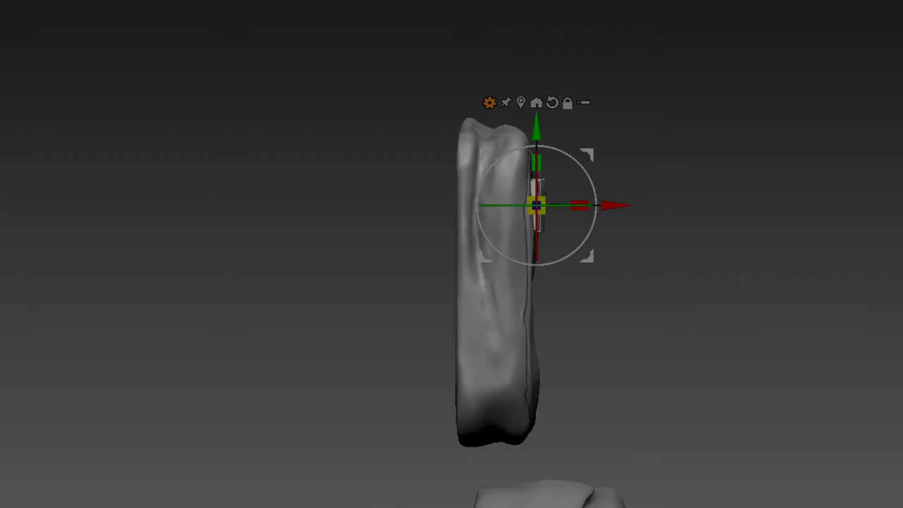
- Duplicate the strap downward as a middle row and nudge it into place
left_click_drag(767, 238, 801, 279, "alt")
mouse_move(519, 144)
left_mouse_down("ctrl")
mouse_move(545, 221)
mouse_move(558, 361)
left_mouse_up("ctrl")
mouse_move(631, 290)
left_mouse_down()
mouse_move(543, 292)
mouse_move(530, 303)
left_mouse_up()
left_click_drag(532, 345, 529, 278)
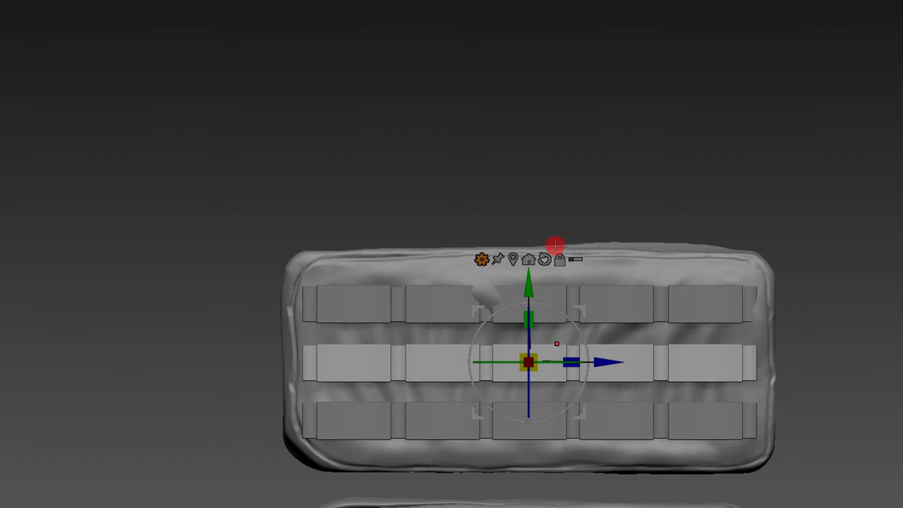
mouse_move(556, 244)
left_mouse_down("alt")
mouse_move(593, 41)
mouse_move(617, 158)
left_mouse_up("alt")
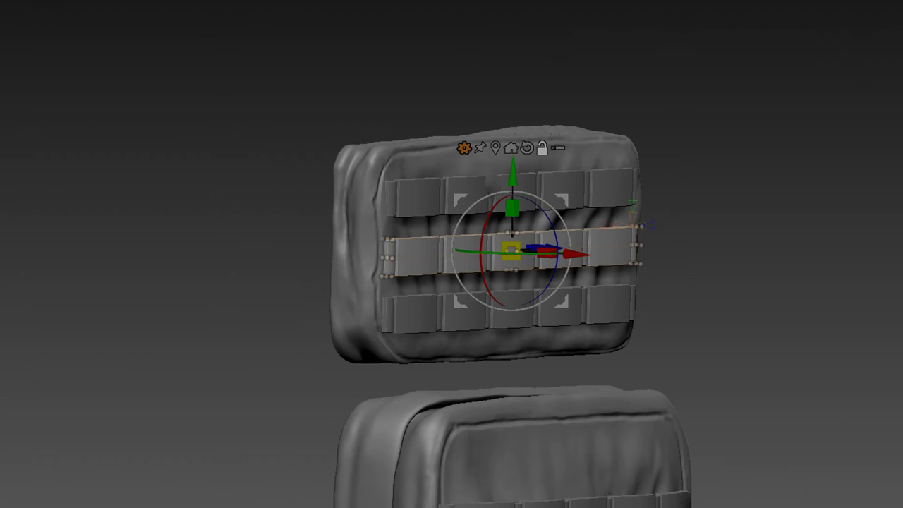
mouse_move(643, 190)
left_mouse_down()
mouse_move(662, 157)
mouse_move(714, 151)
mouse_move(760, 286)
mouse_move(709, 242)
mouse_move(430, 78)
left_mouse_up()
- Switch the transform type to a Bend Curve deformer on the top strap row
left_click(466, 89)
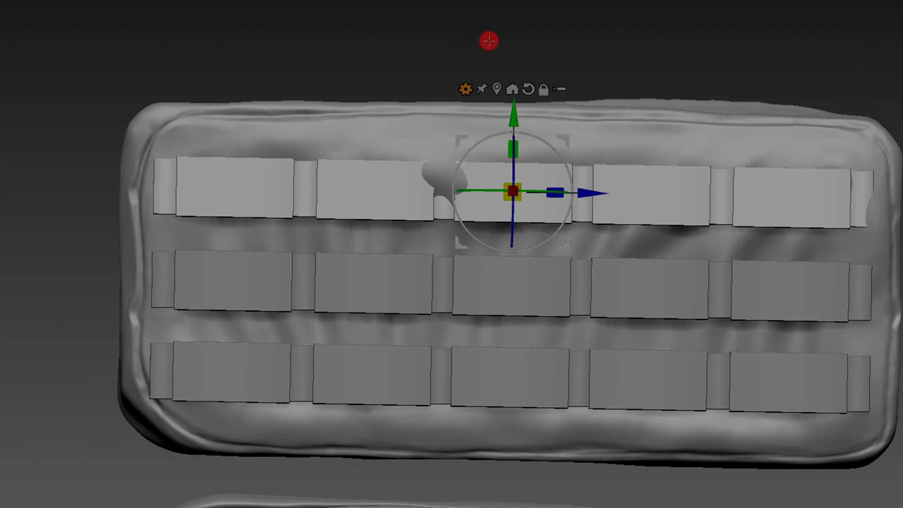
left_click(468, 89)
left_click(578, 114)
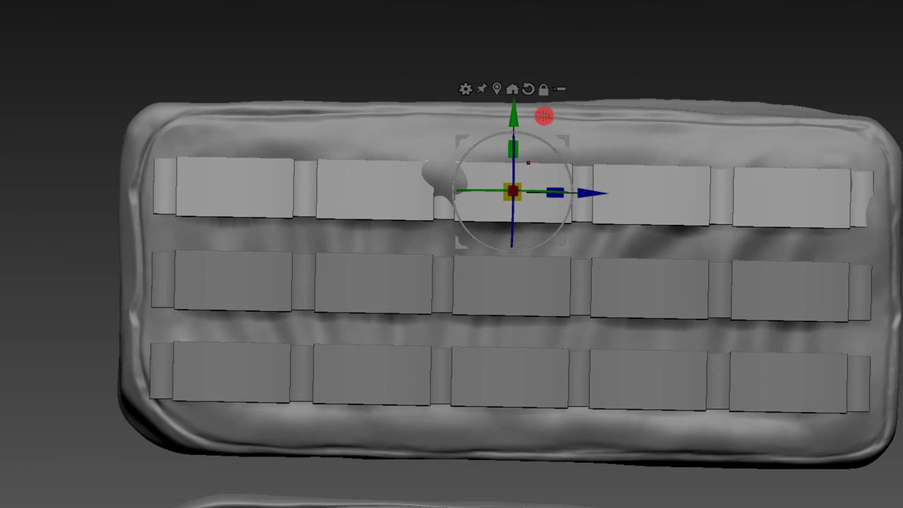
left_click(465, 89)
left_click(701, 127)
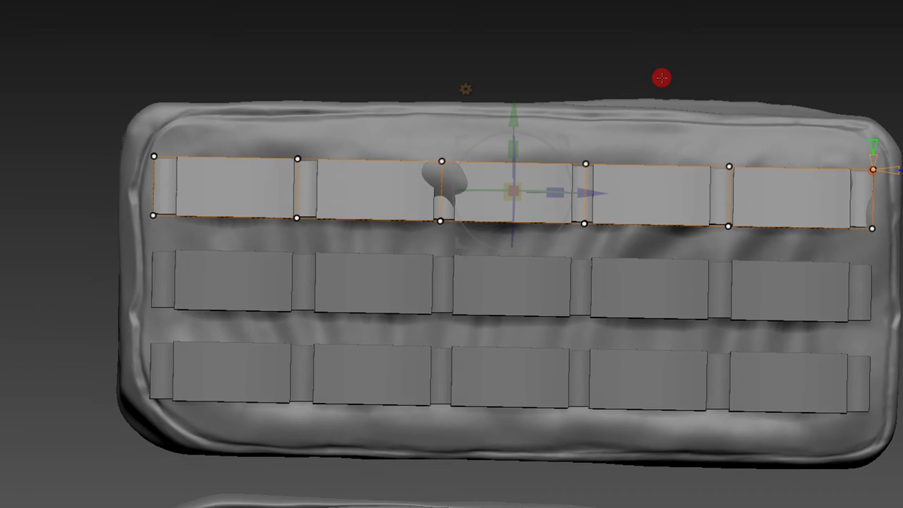
left_click_drag(601, 93, 550, 73, "alt")
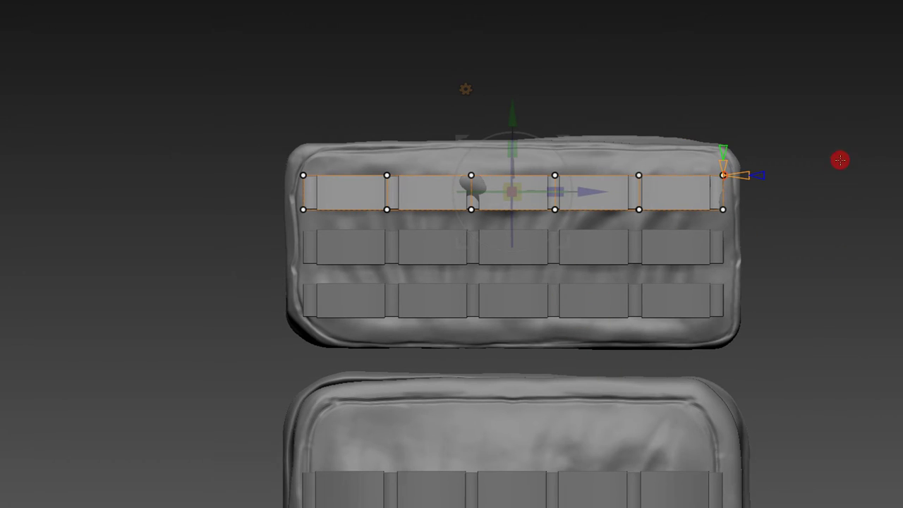
- Mask all but the first segment and bend the strap slightly there
mouse_move(841, 159)
middle_mouse_down("alt")
mouse_move(843, 121)
mouse_move(840, 176)
mouse_move(769, 163)
middle_mouse_up("alt")
mouse_move(697, 159)
middle_mouse_down("alt")
mouse_move(379, 226)
mouse_move(218, 128)
middle_mouse_up("alt")
left_click_drag(102, 117, 218, 290, "ctrl")
left_click_drag(391, 119, 902, 443, "ctrl")
left_click_drag(311, 165, 318, 148)
left_click_drag(101, 94, 357, 280, "ctrl")
left_click_drag(518, 125, 861, 444, "ctrl")
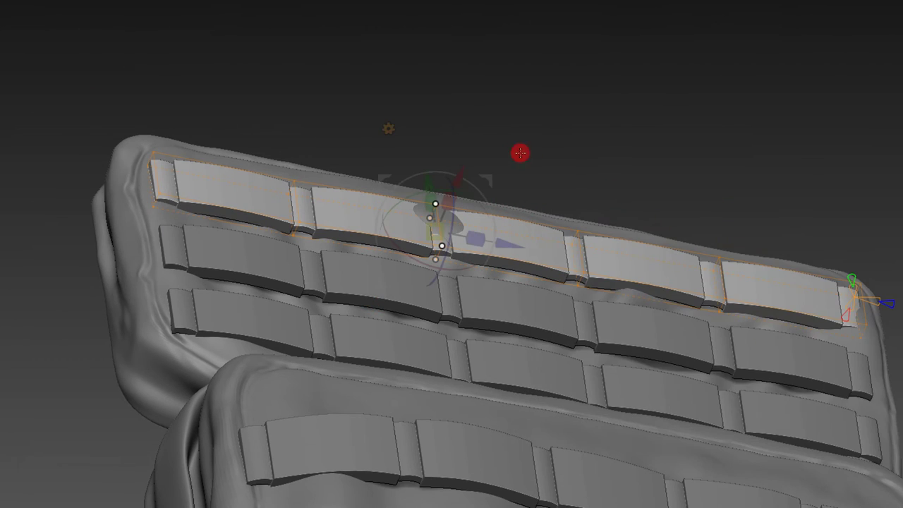
left_click_drag(16, 54, 494, 363, "ctrl")
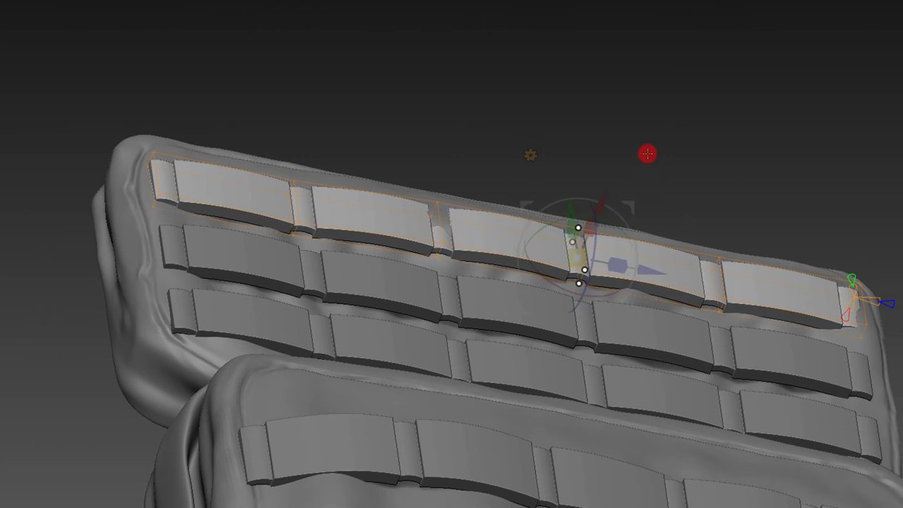
mouse_move(30, 52)
left_mouse_down("ctrl")
mouse_move(346, 261)
mouse_move(359, 304)
left_mouse_up("ctrl")
left_click_drag(492, 151, 892, 504, "ctrl")
- Show the bend points along the strap and level the row in view
mouse_move(672, 139)
left_mouse_down()
mouse_move(503, 259)
mouse_move(575, 181)
mouse_move(470, 177)
left_mouse_up()
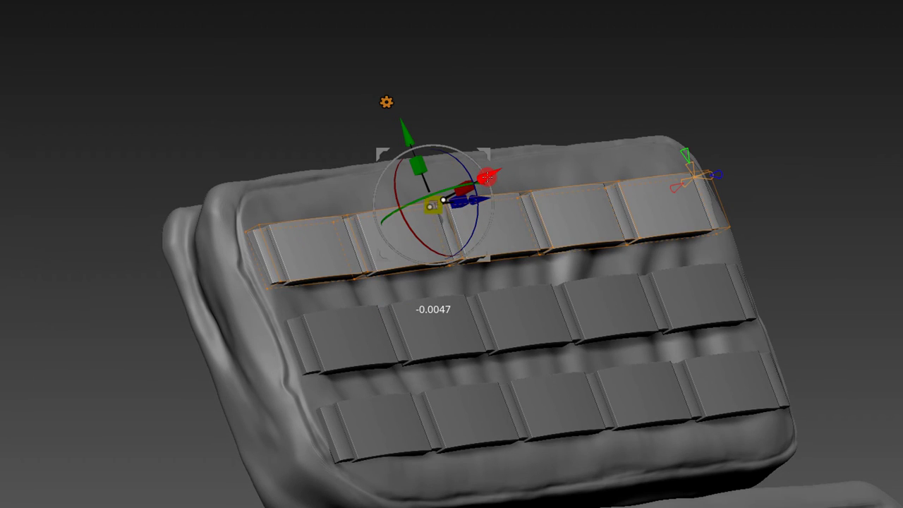
mouse_move(546, 111)
left_mouse_down()
mouse_move(573, 176)
mouse_move(536, 125)
mouse_move(553, 50)
left_mouse_up()
mouse_move(587, 82)
left_mouse_down()
mouse_move(591, 105)
mouse_move(534, 153)
left_mouse_up()
left_click(534, 153)
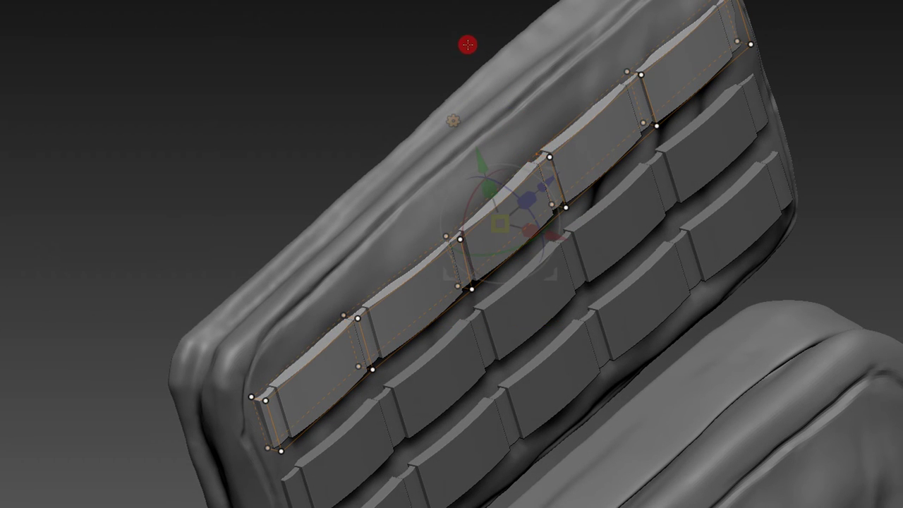
left_click_drag(424, 36, 422, 36)
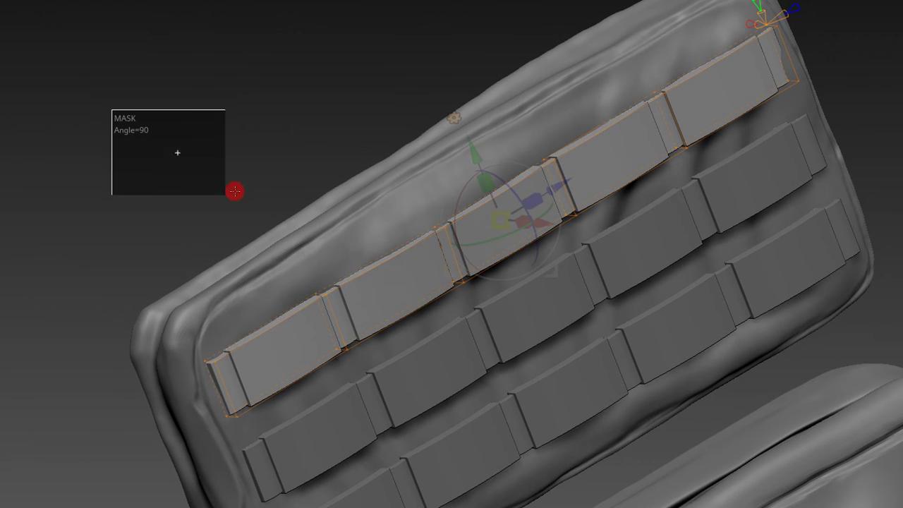
- Isolate the upper-right strap end and recentre the transform on the upper pocket
left_click_drag(234, 190, 591, 436)
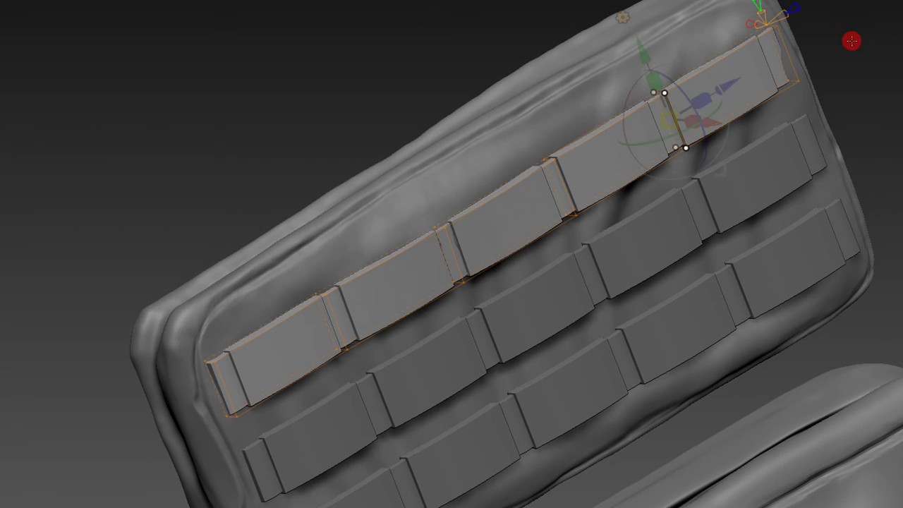
left_click_drag(852, 41, 677, 113)
left_click_drag(358, 75, 671, 251, "ctrl")
left_click_drag(285, 173, 611, 506, "ctrl")
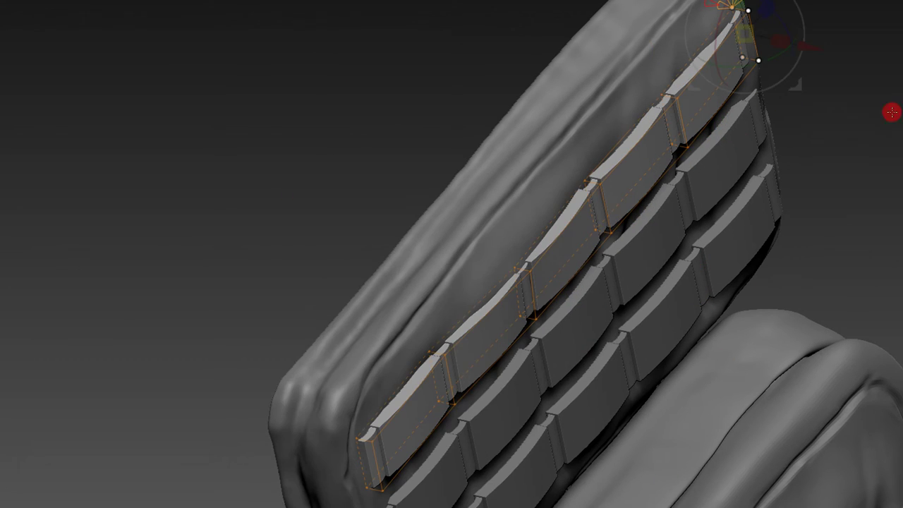
left_click_drag(816, 219, 766, 214)
left_click_drag(781, 167, 698, 220)
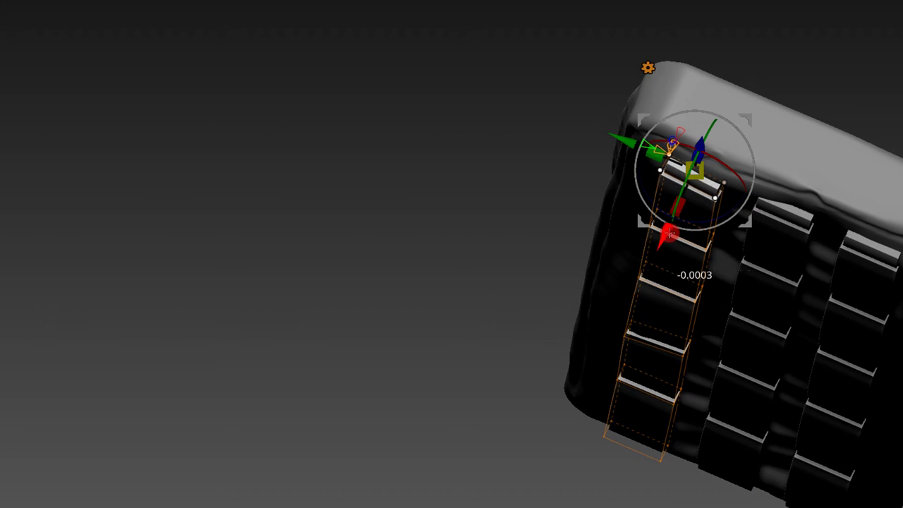
mouse_move(729, 181)
left_mouse_down()
mouse_move(790, 75)
mouse_move(837, 103)
mouse_move(812, 120)
left_mouse_up()
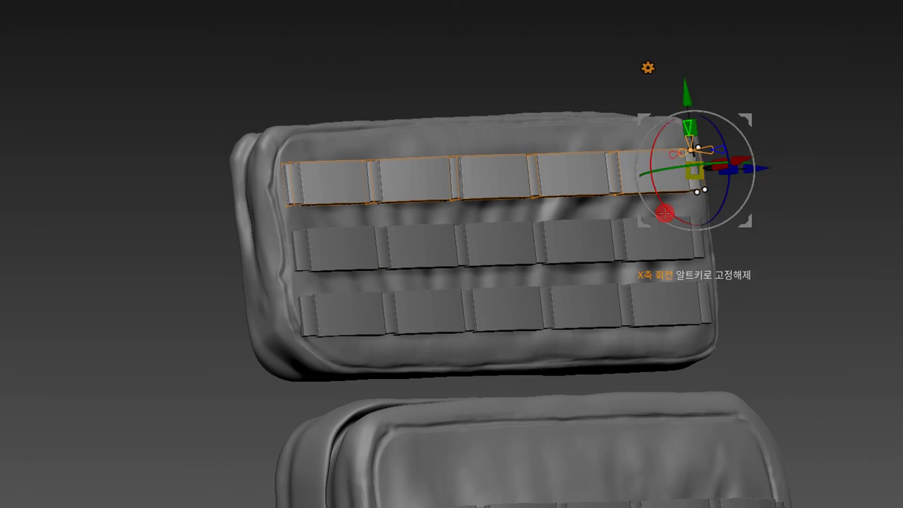
left_click(589, 171)
- Add a Bend deformer to the upper pocket's middle strap row
left_click(548, 73)
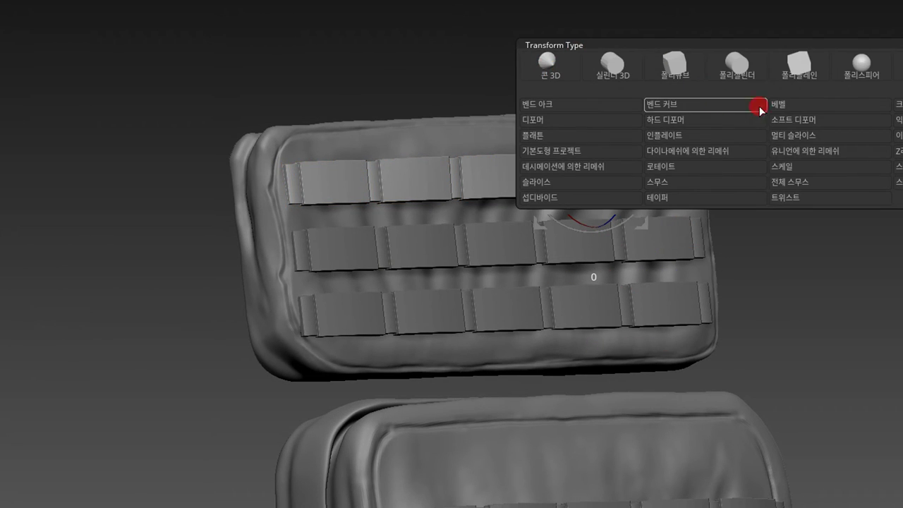
left_click(750, 106)
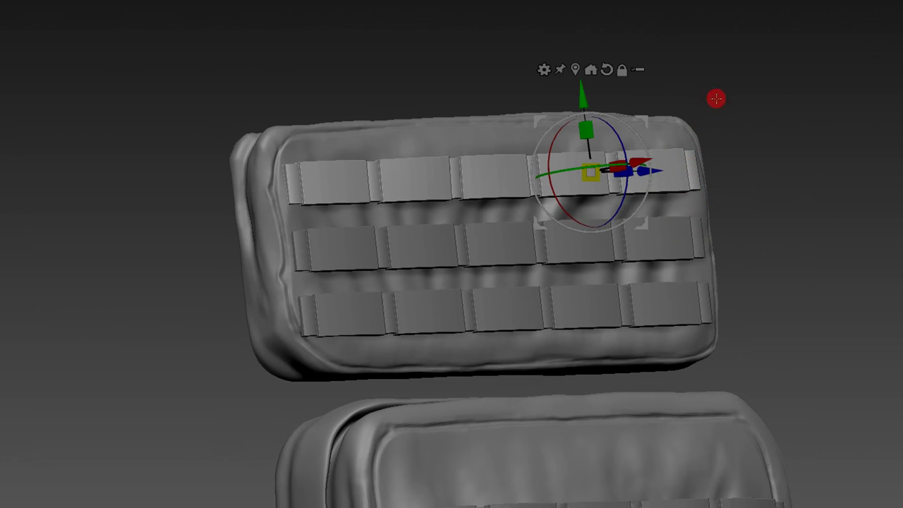
mouse_move(716, 99)
left_mouse_down()
mouse_move(776, 153)
mouse_move(774, 177)
mouse_move(521, 230)
mouse_move(713, 163)
mouse_move(775, 110)
mouse_move(734, 141)
left_mouse_up()
left_click(459, 160)
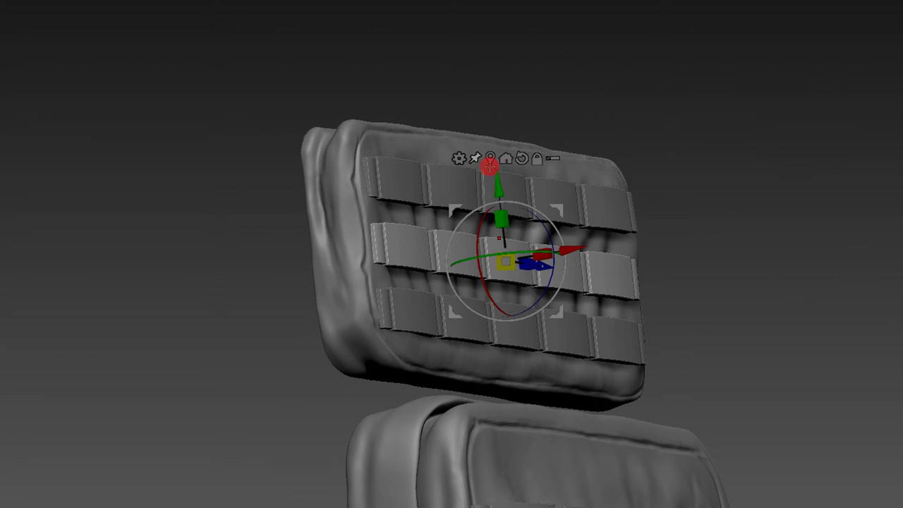
left_click(459, 158)
left_click(714, 216)
- Mask the left part of the middle strap row and bend it slightly
mouse_move(746, 196)
left_mouse_down()
mouse_move(736, 133)
mouse_move(709, 114)
left_mouse_up()
mouse_move(345, 139)
left_mouse_down()
mouse_move(819, 264)
mouse_move(527, 73)
mouse_move(317, 110)
mouse_move(389, 110)
mouse_move(309, 74)
left_mouse_up()
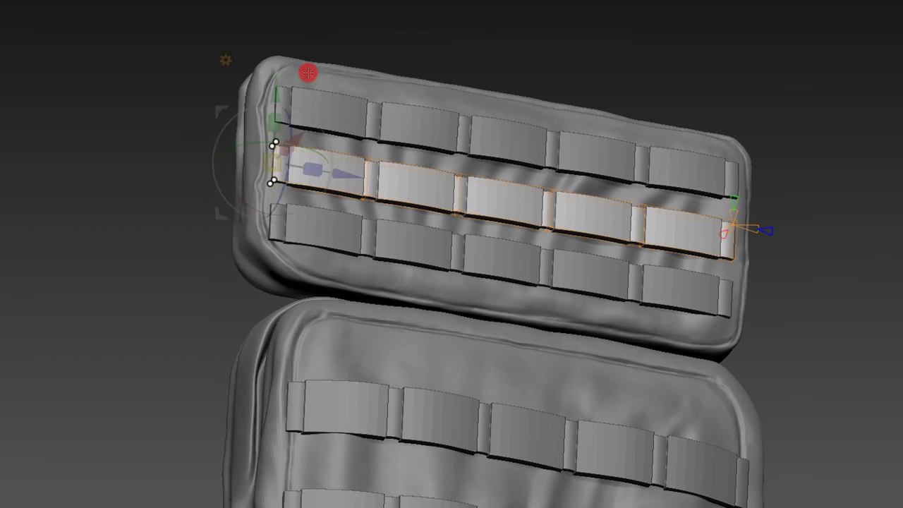
left_click_drag(196, 85, 305, 238, "ctrl")
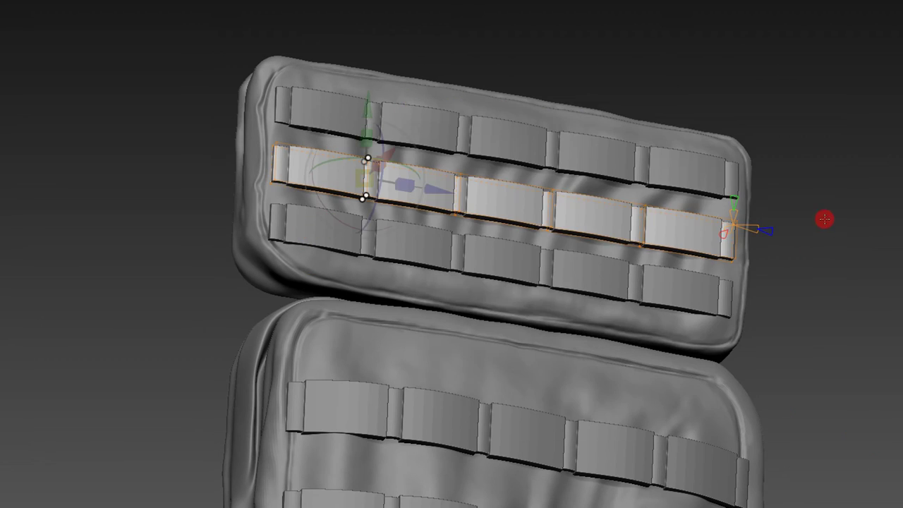
mouse_move(824, 218)
left_mouse_down()
mouse_move(413, 212)
mouse_move(421, 123)
mouse_move(419, 144)
mouse_move(461, 46)
mouse_move(389, 268)
mouse_move(515, 95)
mouse_move(889, 456)
mouse_move(776, 89)
mouse_move(588, 168)
mouse_move(586, 182)
mouse_move(555, 165)
left_mouse_up()
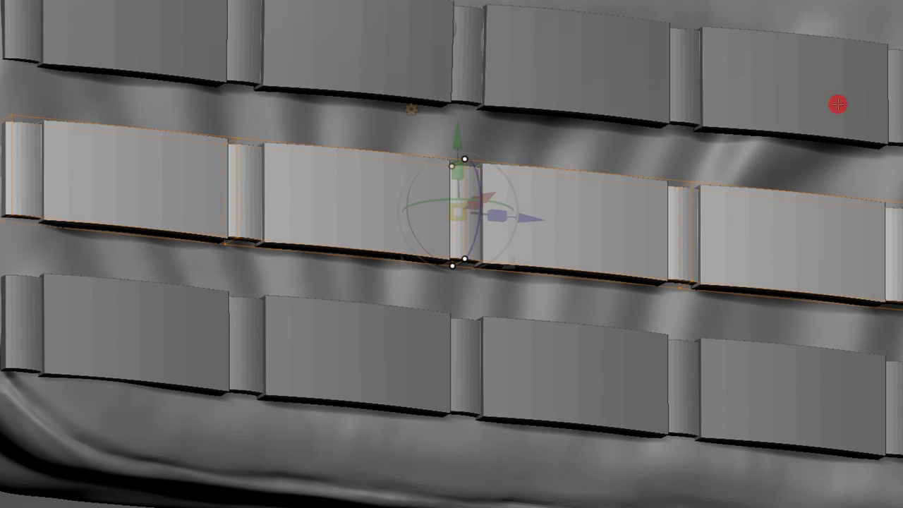
middle_click_drag(556, 165, 454, 172, "alt")
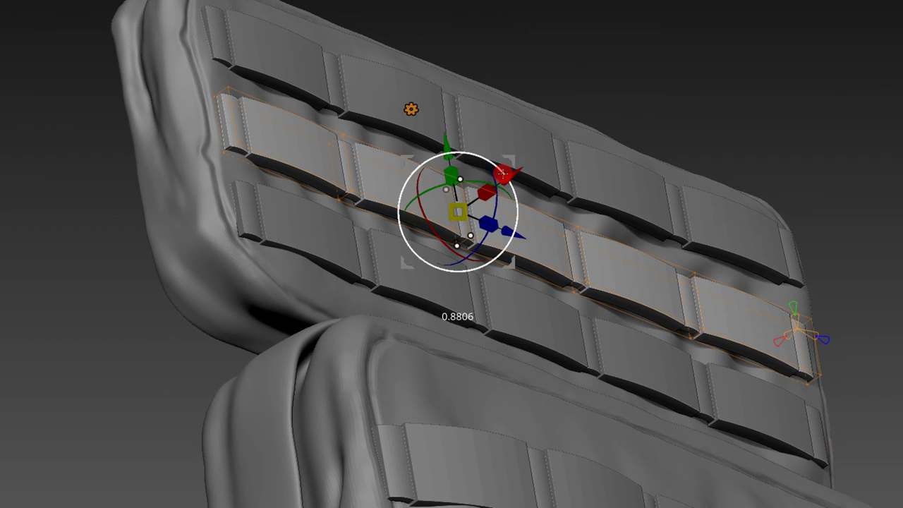
mouse_move(595, 72)
middle_mouse_down("alt")
mouse_move(591, 202)
mouse_move(504, 51)
middle_mouse_up("alt")
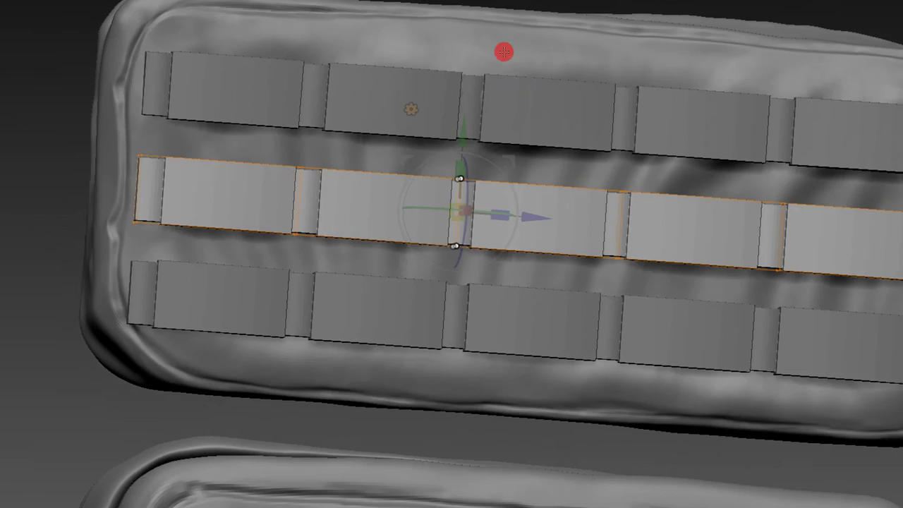
scroll(504, 51, "down", 5)
left_click_drag(226, 101, 447, 246)
left_click(850, 244)
key("ctrl+z")
mouse_move(849, 244)
middle_mouse_down("alt")
mouse_move(691, 327)
mouse_move(587, 303)
mouse_move(698, 422)
mouse_move(568, 57)
mouse_move(543, 318)
mouse_move(529, 316)
middle_mouse_up("alt")
left_click_drag(549, 295, 546, 288)
- Re-mask the strap end and nudge the row's bend onto the pocket
key("f")
mouse_move(466, 44)
left_mouse_down()
mouse_move(486, 70)
mouse_move(442, 21)
mouse_move(289, 202)
mouse_move(625, 216)
mouse_move(685, 232)
left_mouse_up()
left_click_drag(814, 283, 676, 299, "alt")
key("f")
mouse_move(755, 212)
left_mouse_down()
mouse_move(790, 195)
mouse_move(364, 202)
left_mouse_up()
left_click_drag(144, 205, 661, 367, "ctrl")
left_click_drag(823, 243, 762, 247)
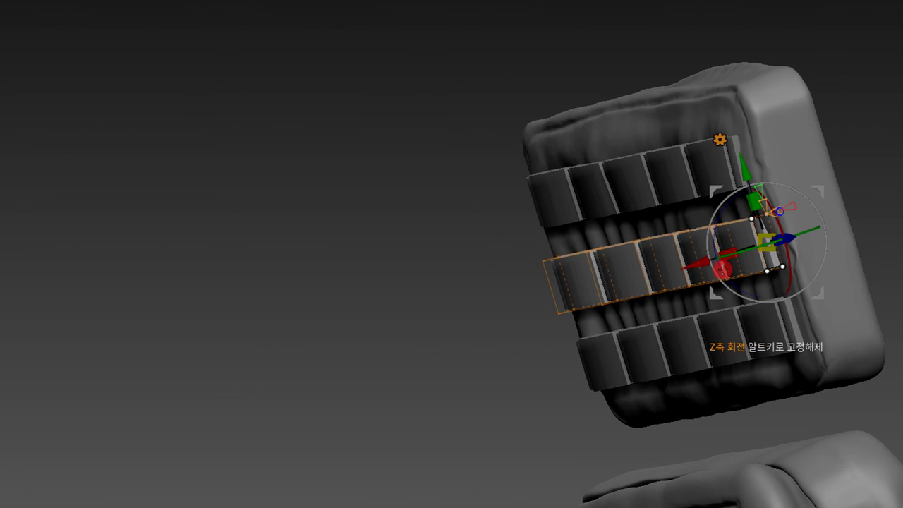
left_click_drag(710, 261, 705, 266)
left_click_drag(847, 106, 853, 133)
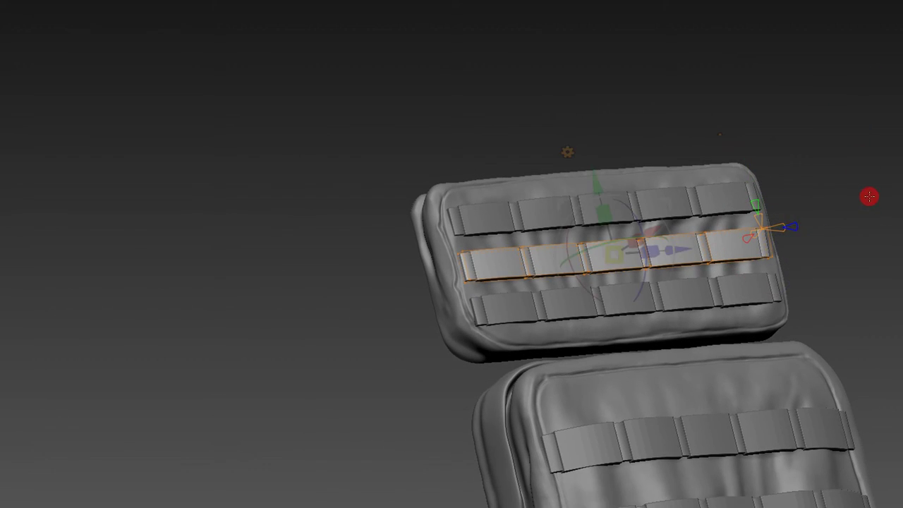
- Apply the bend to the middle strap row
left_click(571, 150)
left_click(780, 162)
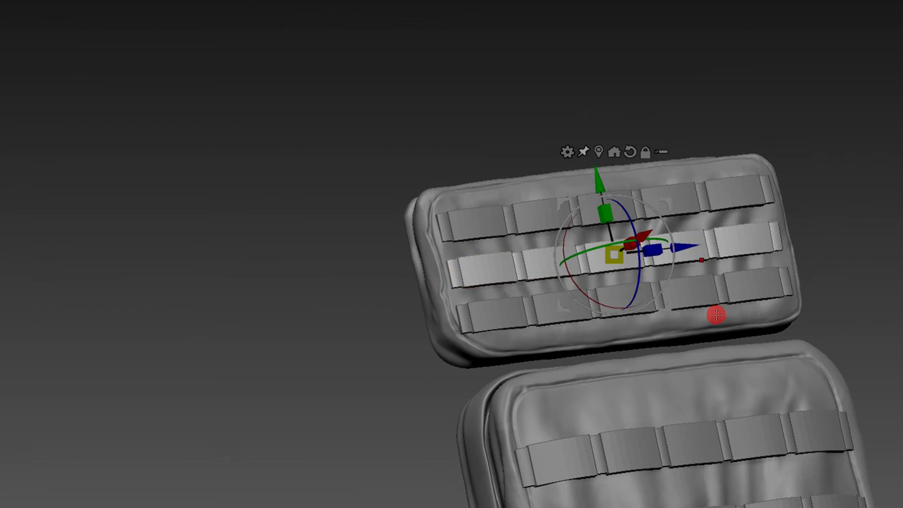
left_click(578, 196)
- Add a soft deformer to the bottom strap row and bend it slightly
left_click(659, 205)
left_click(577, 195)
left_click(809, 248)
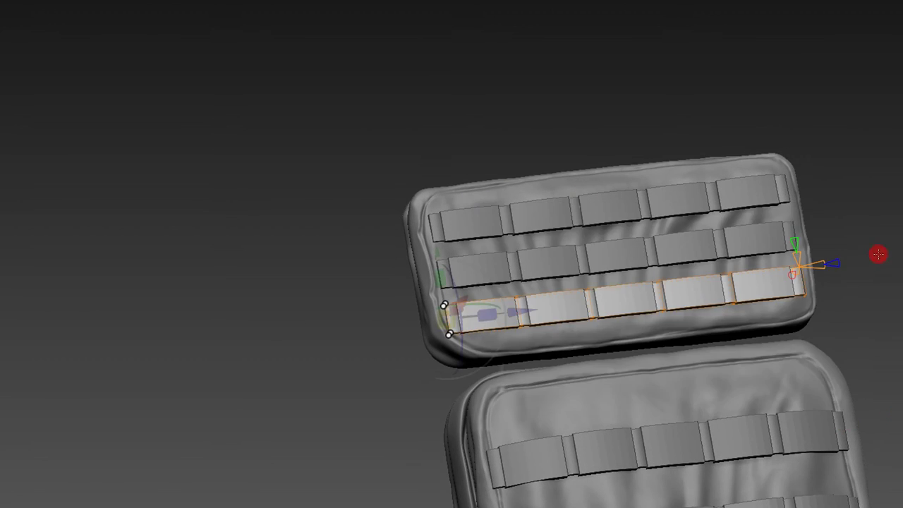
mouse_move(880, 254)
left_mouse_down()
mouse_move(641, 224)
mouse_move(450, 284)
left_mouse_up()
left_click_drag(504, 277, 509, 273)
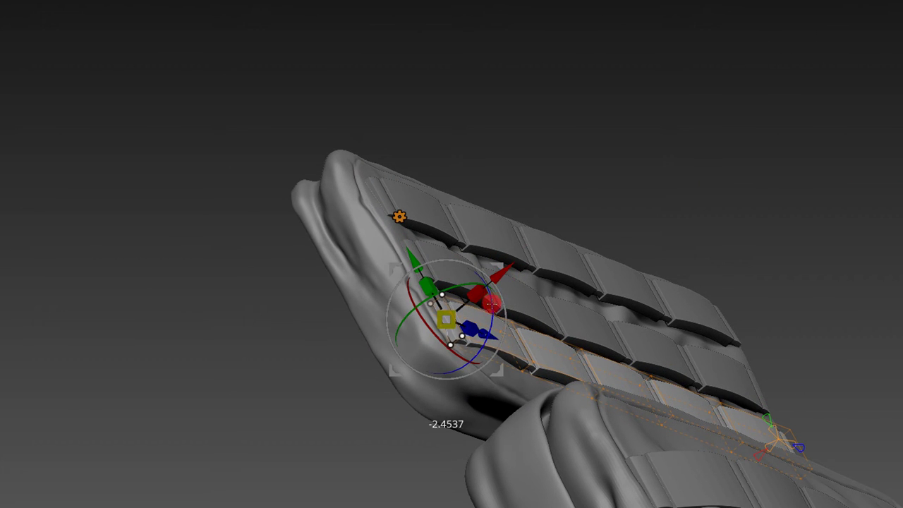
left_click_drag(490, 305, 583, 155)
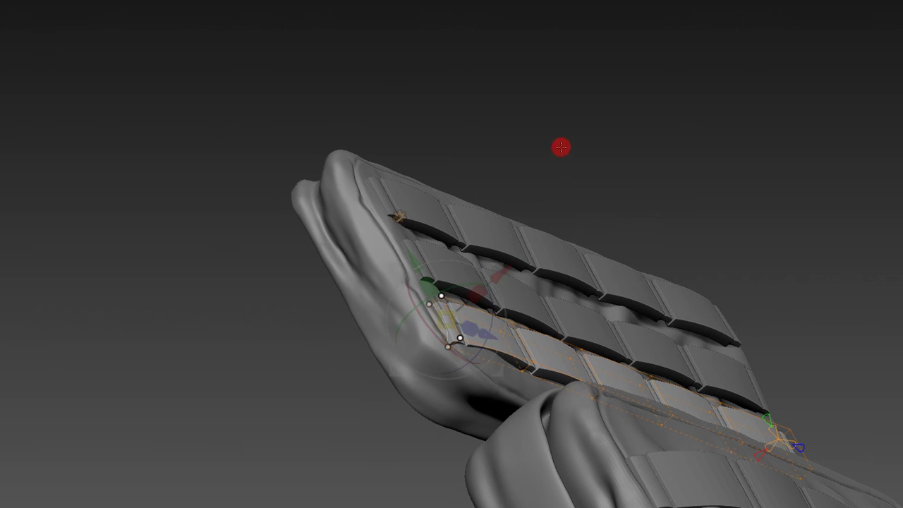
middle_click_drag(583, 154, 453, 295, "alt")
- Move the deformer centre to the strip's left end and fine-tune the bottom strap's bend
left_click_drag(352, 318, 442, 317)
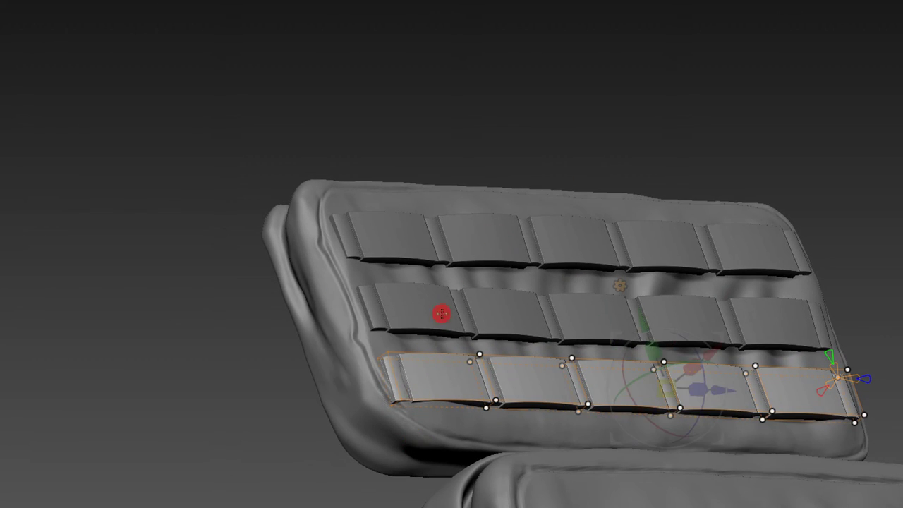
left_click_drag(435, 285, 295, 357)
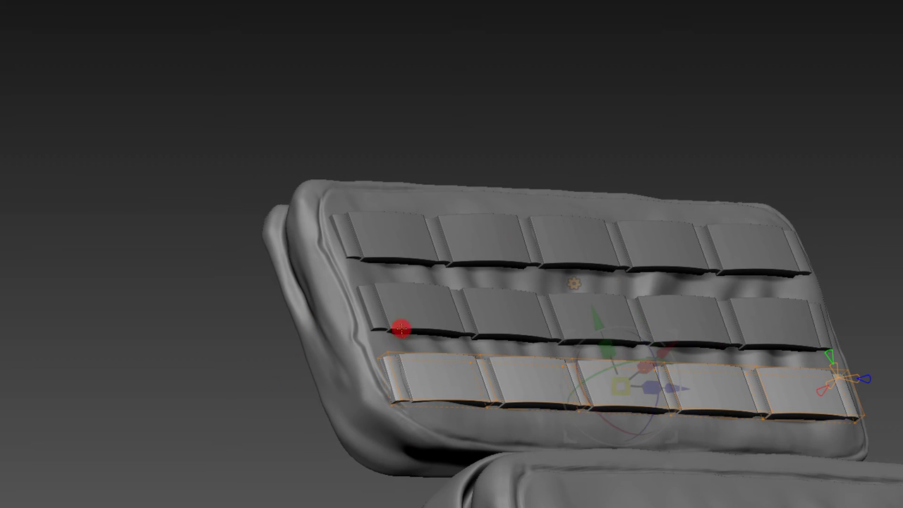
mouse_move(423, 346)
left_mouse_down()
mouse_move(441, 337)
mouse_move(437, 346)
left_mouse_up()
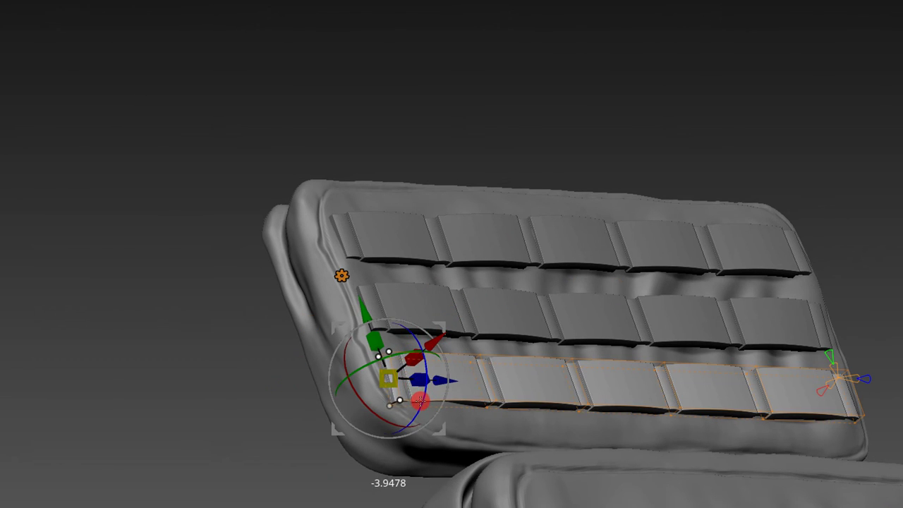
mouse_move(376, 343)
left_mouse_down()
mouse_move(380, 351)
mouse_move(428, 349)
left_mouse_up()
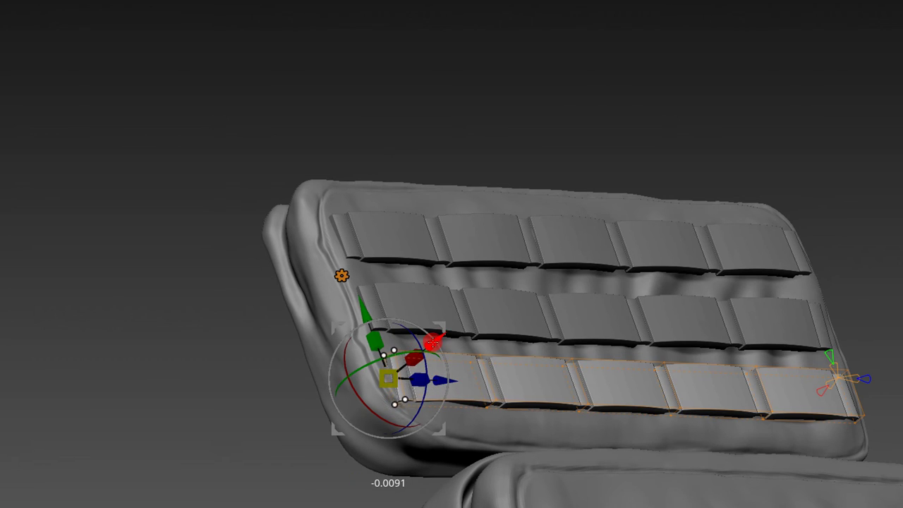
left_click_drag(432, 344, 447, 378)
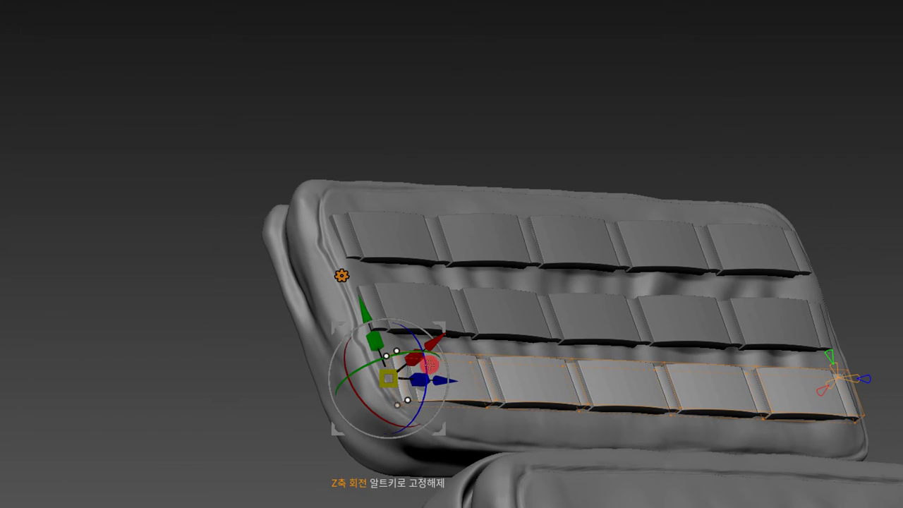
left_click_drag(371, 319, 368, 311)
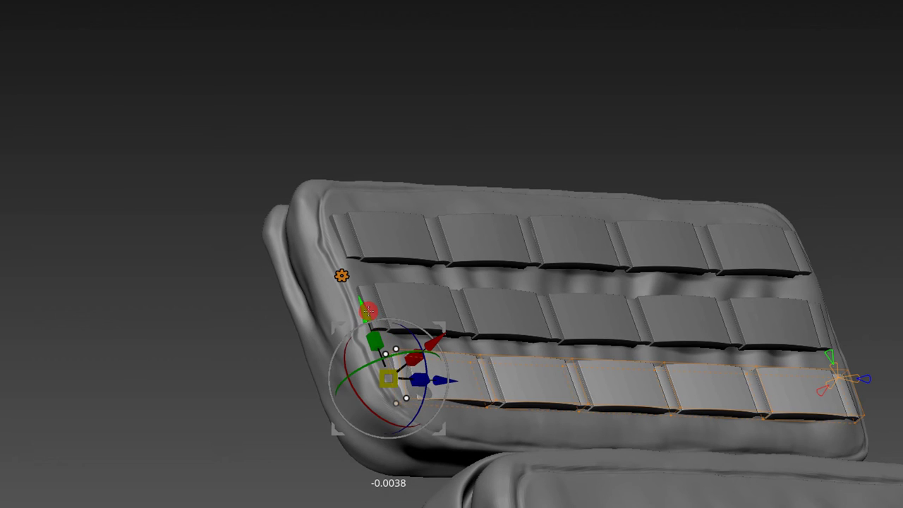
left_click_drag(432, 343, 434, 341)
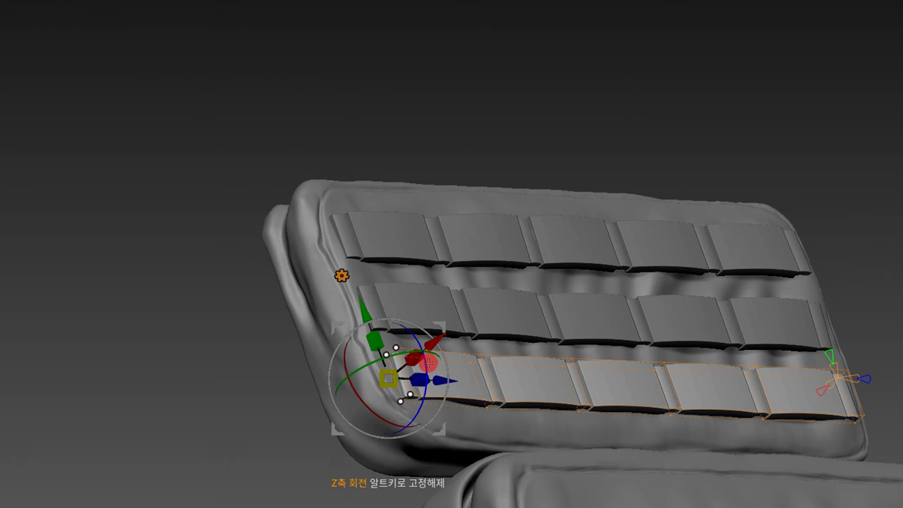
- Curve the bottom strap row over the pocket, then mask part of it and shift it sideways
mouse_move(518, 146)
middle_mouse_down()
mouse_move(398, 209)
mouse_move(375, 115)
middle_mouse_up()
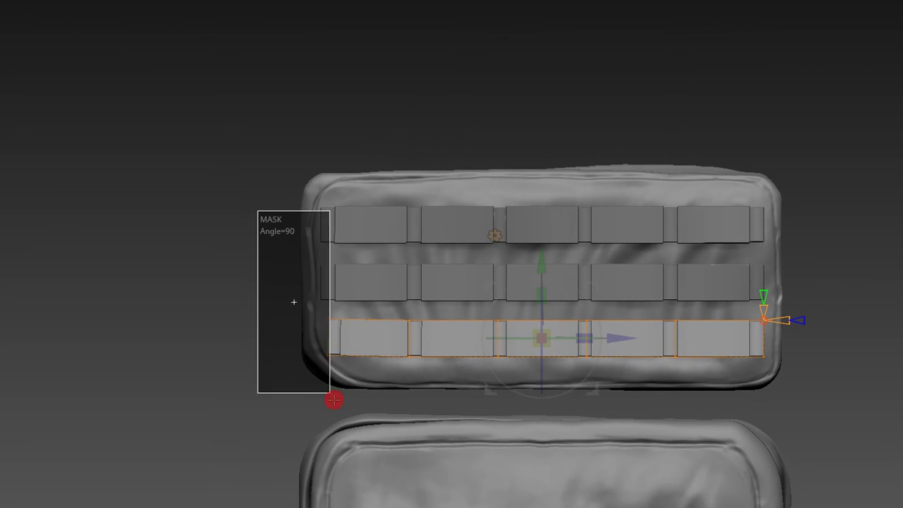
mouse_move(861, 263)
middle_mouse_down()
mouse_move(635, 307)
mouse_move(698, 63)
mouse_move(665, 200)
mouse_move(514, 306)
middle_mouse_up()
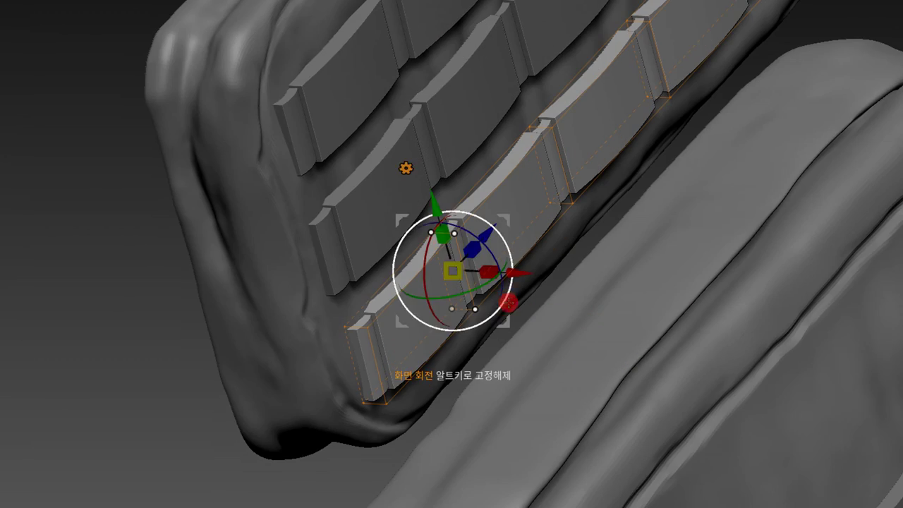
left_click_drag(515, 279, 498, 261)
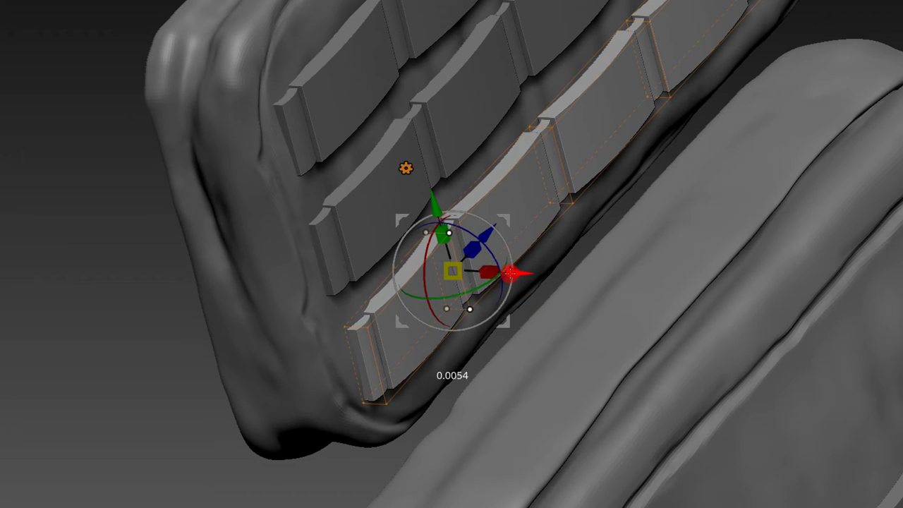
mouse_move(499, 261)
middle_mouse_down()
mouse_move(383, 359)
mouse_move(135, 259)
mouse_move(177, 177)
mouse_move(149, 224)
middle_mouse_up()
mouse_move(149, 224)
left_mouse_down()
mouse_move(177, 151)
mouse_move(484, 363)
left_mouse_up()
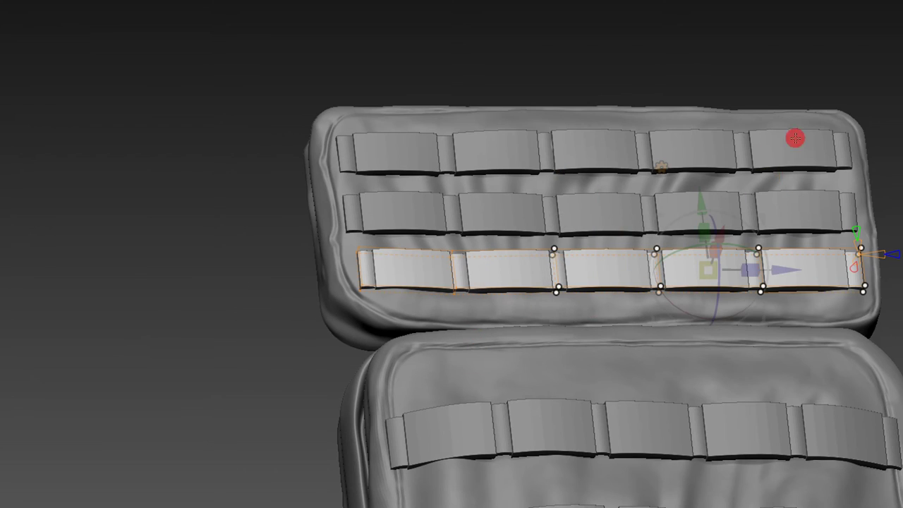
left_click_drag(883, 112, 595, 390, "ctrl")
mouse_move(776, 69)
middle_mouse_down()
mouse_move(677, 322)
mouse_move(710, 379)
mouse_move(729, 467)
mouse_move(597, 276)
middle_mouse_up()
left_click_drag(621, 266, 626, 268)
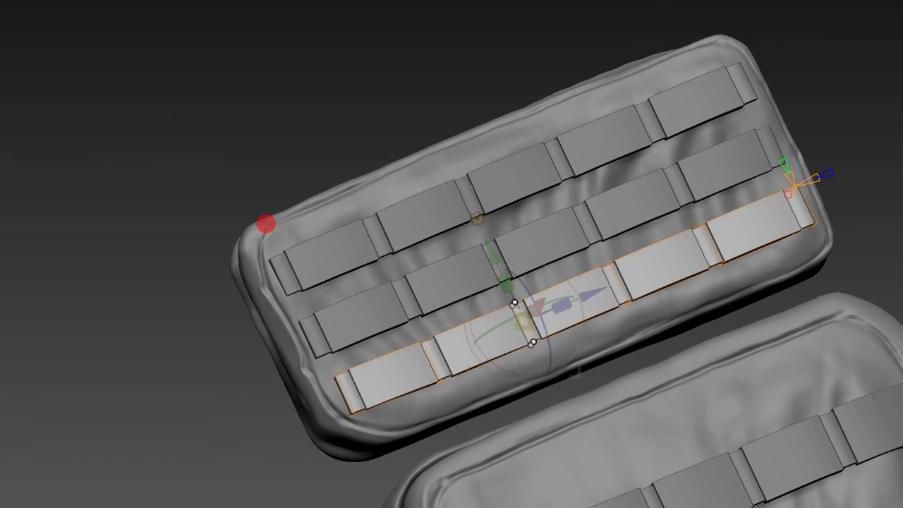
- Mask the left part of the lower straps and shift them slightly sideways
left_click_drag(273, 260, 555, 467, "ctrl")
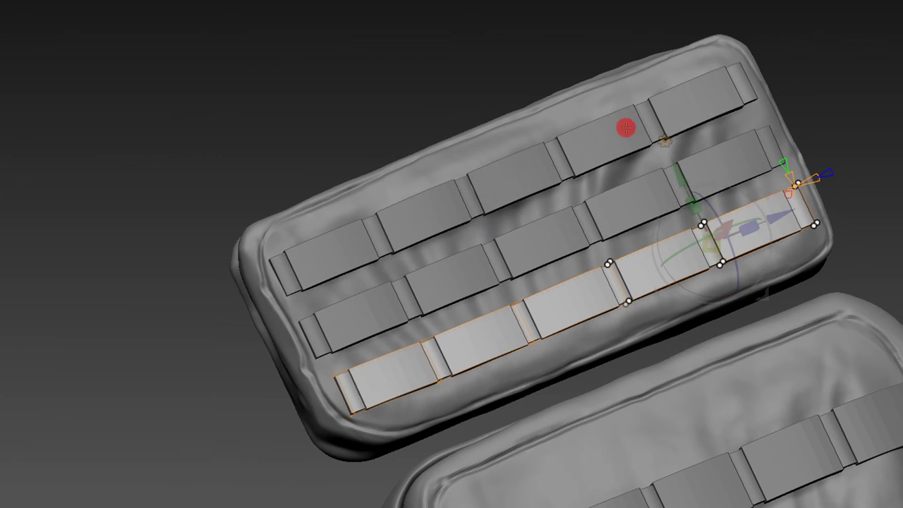
middle_click_drag(889, 182, 758, 271)
left_click_drag(668, 301, 667, 293)
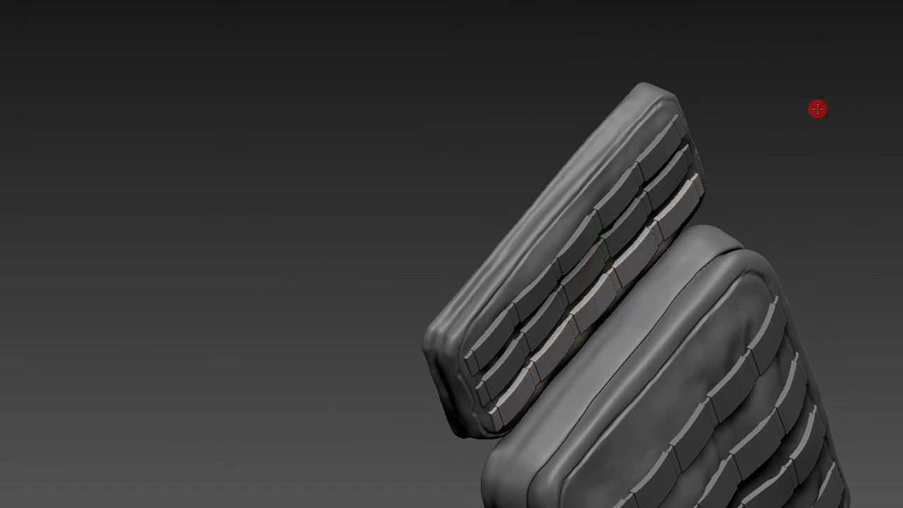
left_click_drag(816, 109, 788, 18)
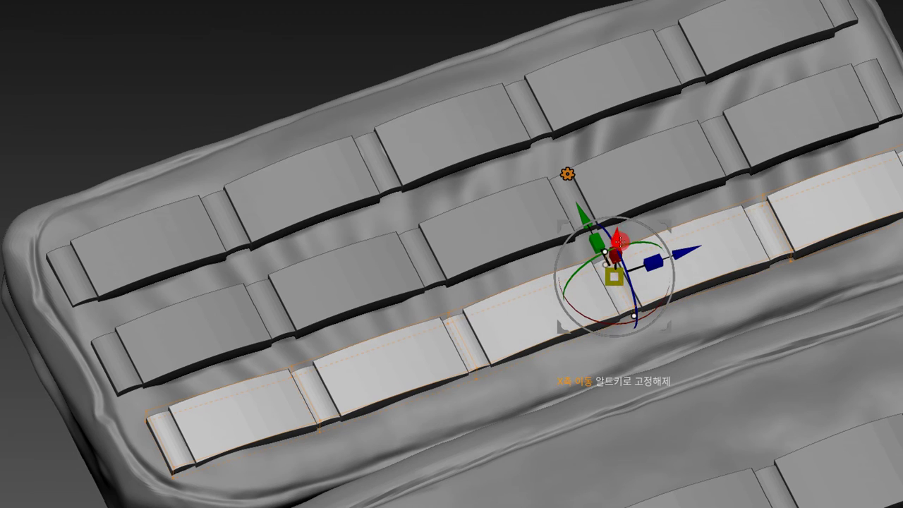
scroll(617, 240, "down", 5)
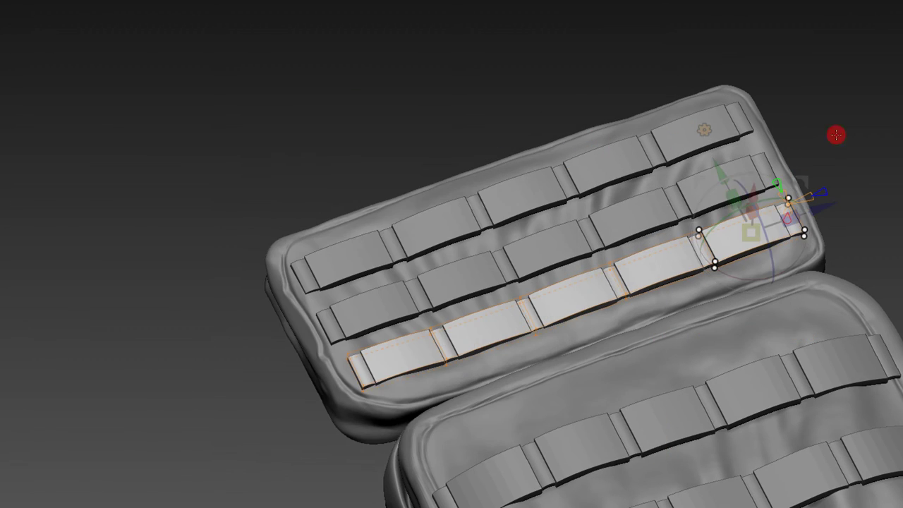
scroll(748, 299, "up", 5)
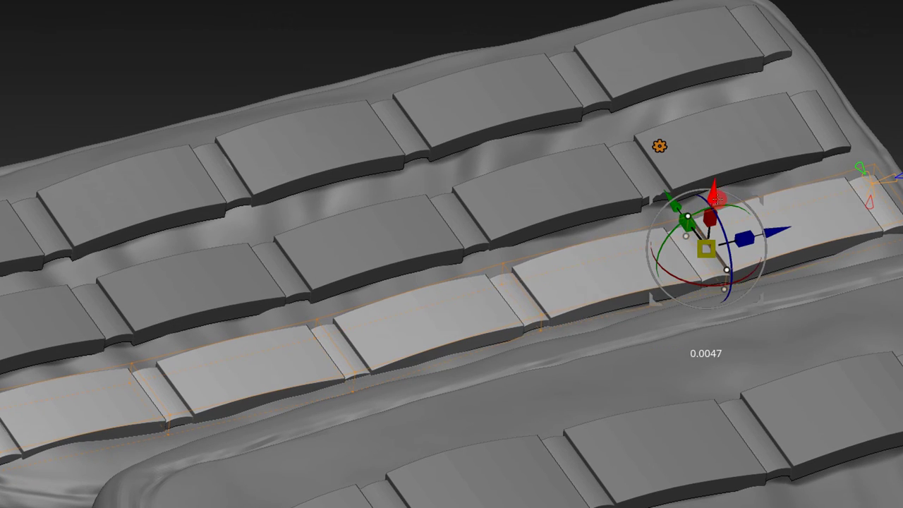
scroll(741, 50, "down", 1)
scroll(825, 163, "down", 4)
- Mask the left part of the strap row and bring up the deformer type list
mouse_move(266, 150)
left_mouse_down()
mouse_move(739, 403)
mouse_move(738, 164)
left_mouse_up()
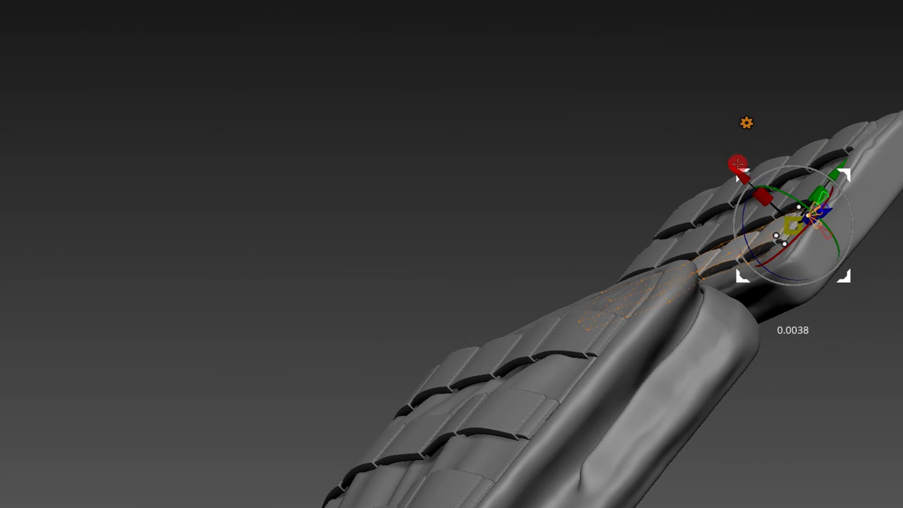
left_click_drag(822, 120, 871, 363)
scroll(806, 234, "up", 3)
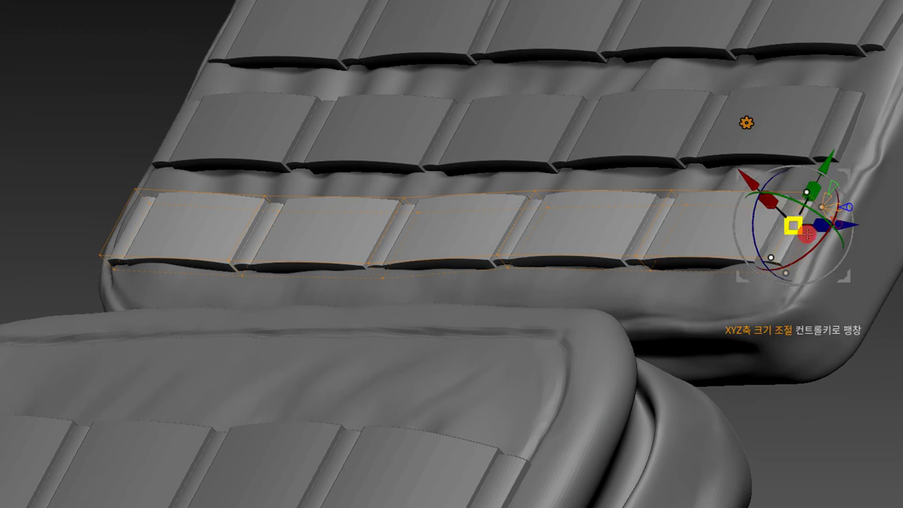
left_click(746, 123)
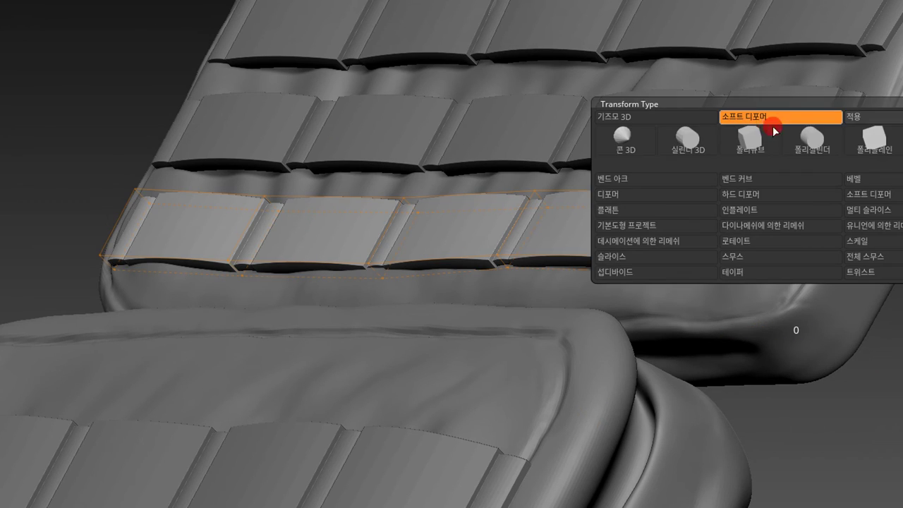
- Orbit to a straight front view of the backpack and zoom in on the upper front pouch
left_click_drag(875, 117, 823, 63)
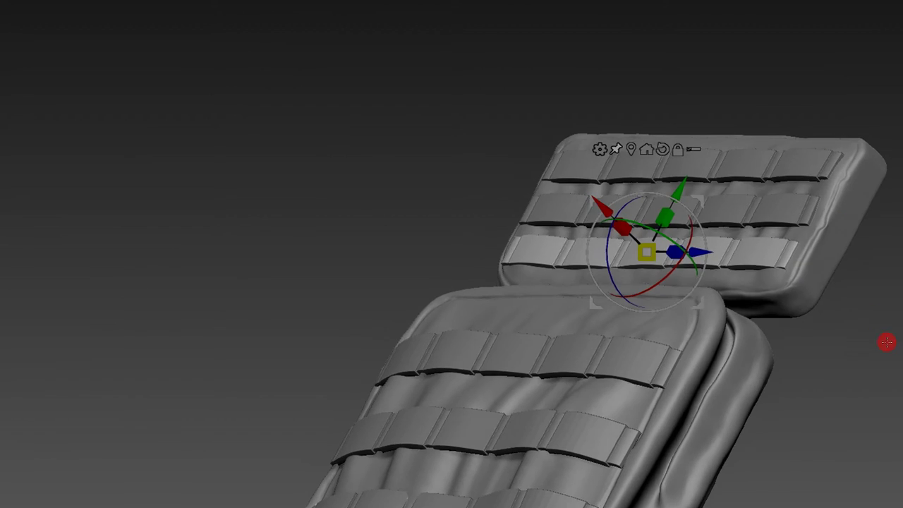
left_click_drag(887, 342, 807, 259)
scroll(853, 236, "down", 3)
mouse_move(853, 236)
left_mouse_down()
mouse_move(836, 238)
mouse_move(857, 297)
mouse_move(852, 181)
left_mouse_up()
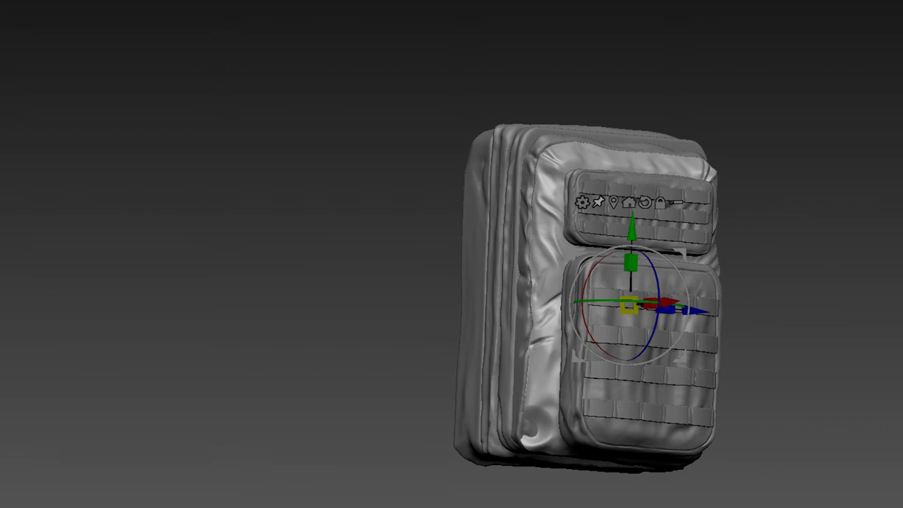
mouse_move(850, 183)
left_mouse_down()
mouse_move(817, 200)
mouse_move(879, 228)
mouse_move(871, 215)
mouse_move(892, 337)
mouse_move(879, 271)
mouse_move(882, 175)
mouse_move(867, 202)
mouse_move(882, 205)
mouse_move(775, 178)
left_mouse_up()
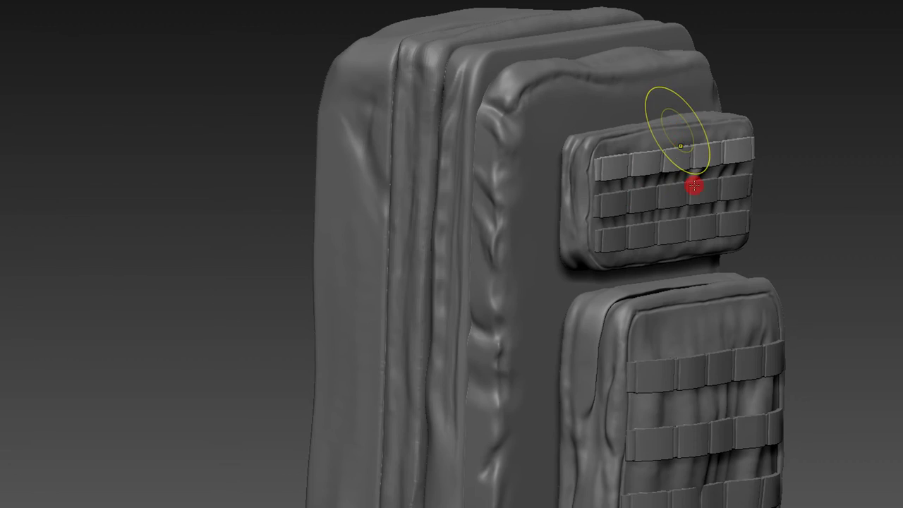
left_click_drag(696, 182, 817, 176, "alt")
left_click_drag(766, 221, 697, 209, "alt")
- Wrap the top strap row in a deformer cage using the gizmo's Transform Type list
key("w")
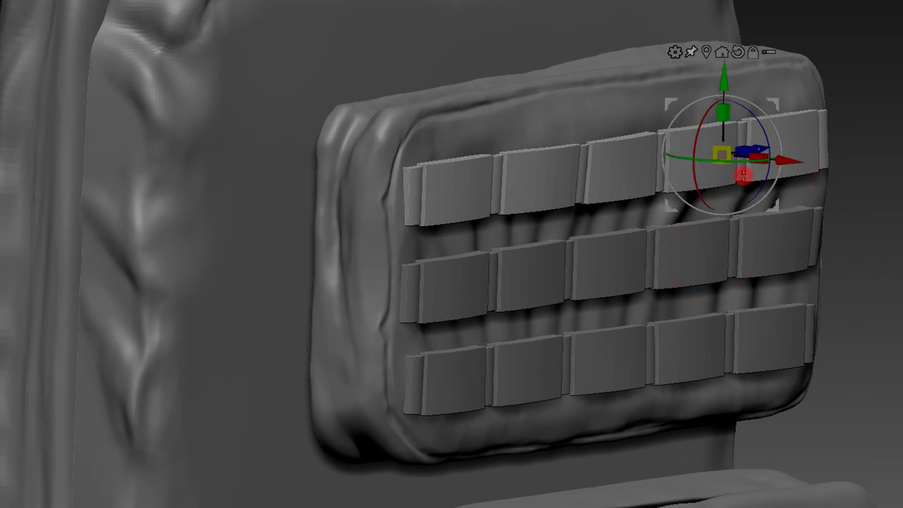
left_click(710, 44)
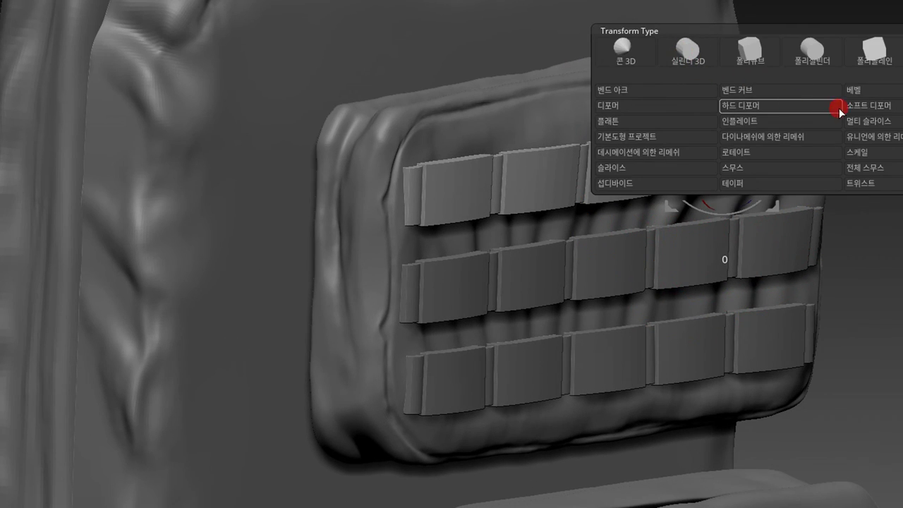
left_click(866, 105)
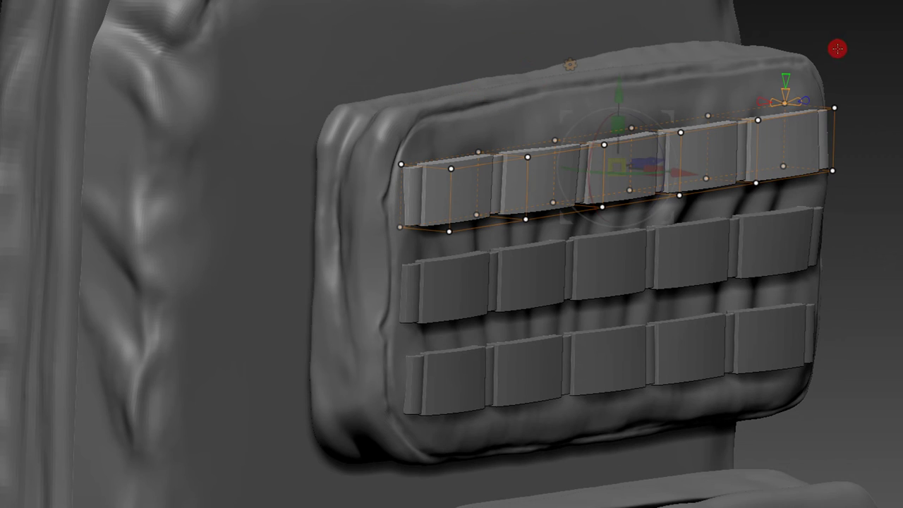
left_click_drag(838, 49, 510, 109)
mouse_move(389, 75)
left_mouse_down()
mouse_move(827, 246)
mouse_move(836, 155)
left_mouse_up()
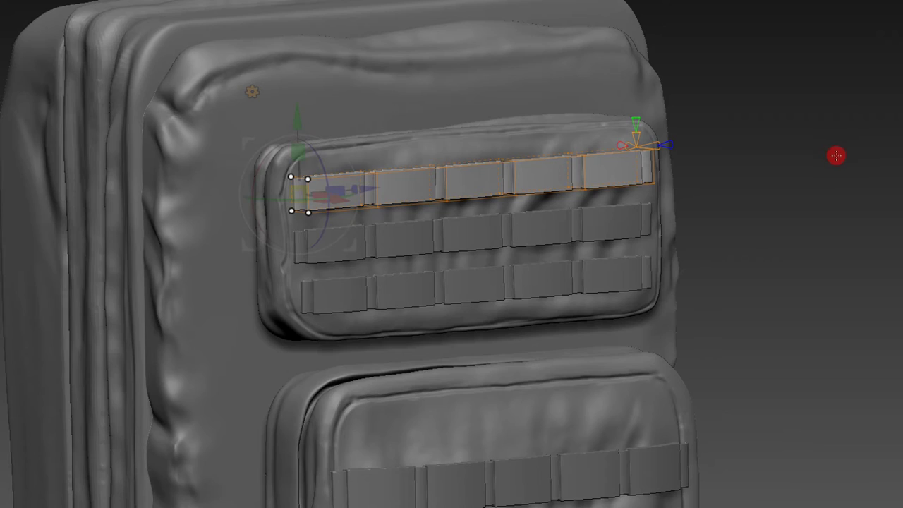
mouse_move(725, 108)
left_mouse_down()
mouse_move(784, 134)
mouse_move(339, 177)
left_mouse_up()
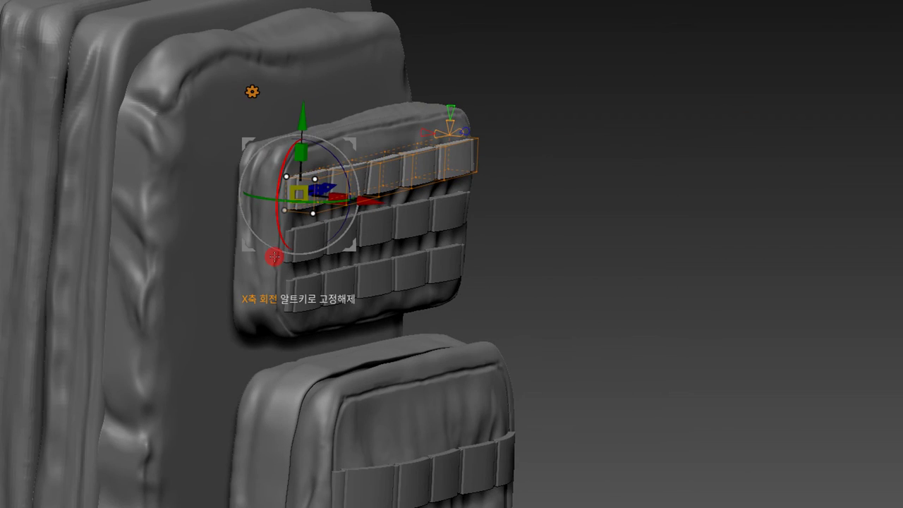
right_click_drag(276, 256, 367, 192, "ctrl")
- Rotate the strap cage to curve the top strap row around the pouch
left_click_drag(367, 192, 370, 193)
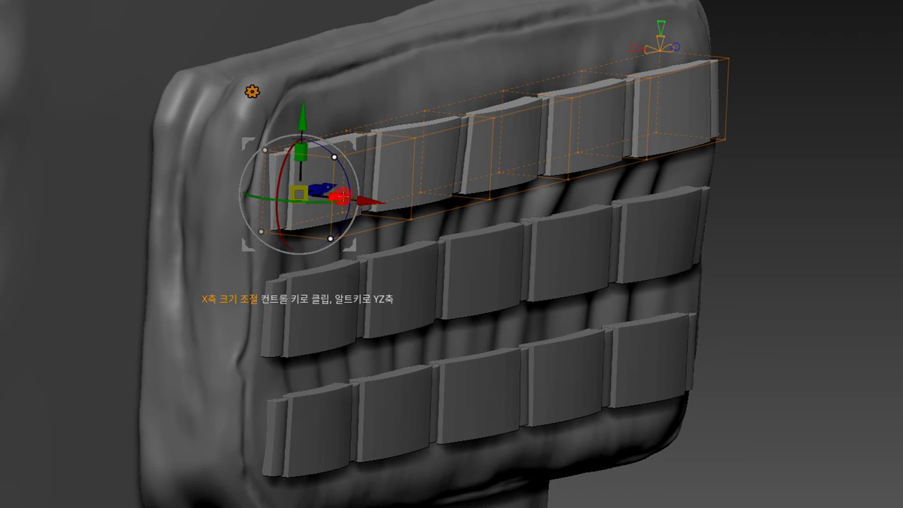
left_click_drag(279, 203, 327, 183)
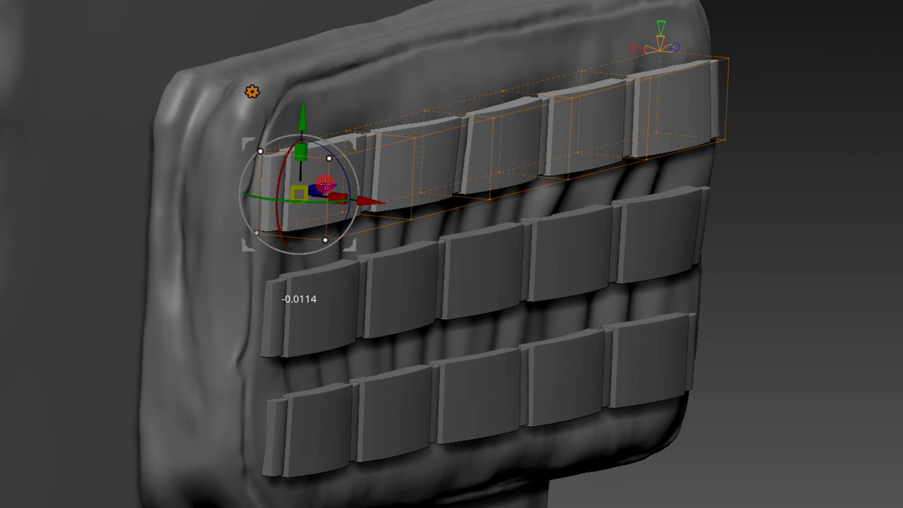
mouse_move(311, 200)
left_mouse_down()
mouse_move(304, 200)
mouse_move(339, 185)
left_mouse_up()
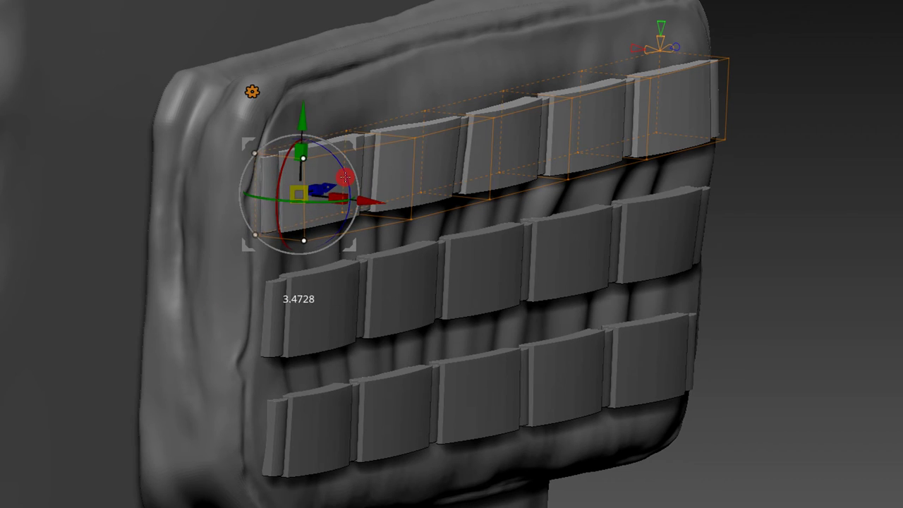
left_click_drag(345, 177, 347, 175)
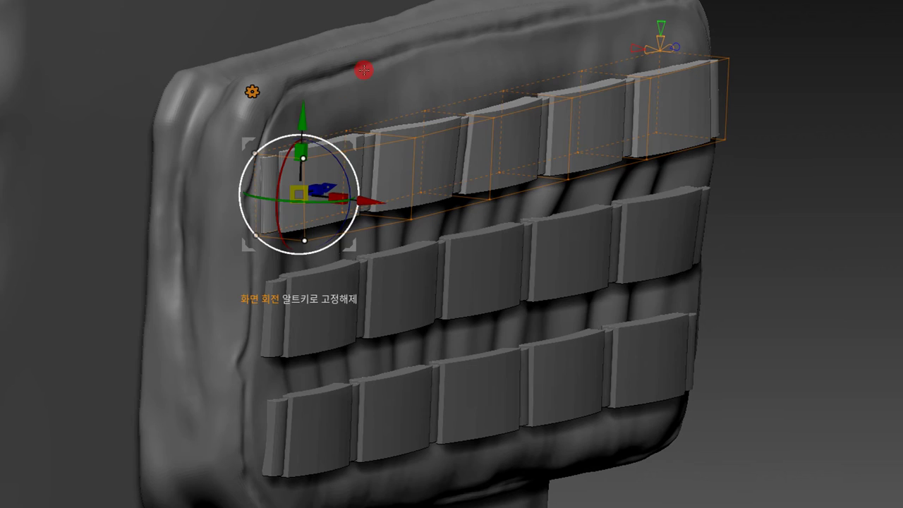
left_click_drag(594, 81, 562, 69, "shift")
scroll(413, 191, "up", 3)
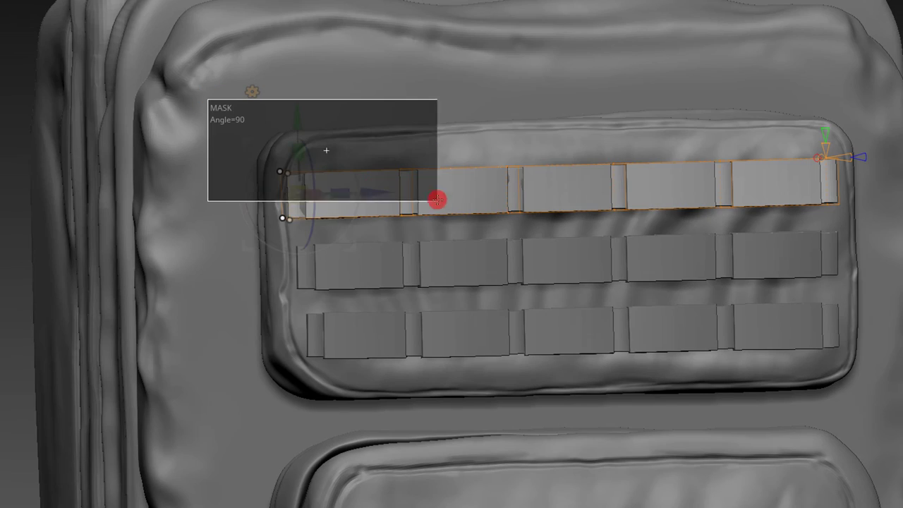
- Mask the left end of the top strap row and pull in its right end
left_click_drag(233, 101, 759, 359, "ctrl")
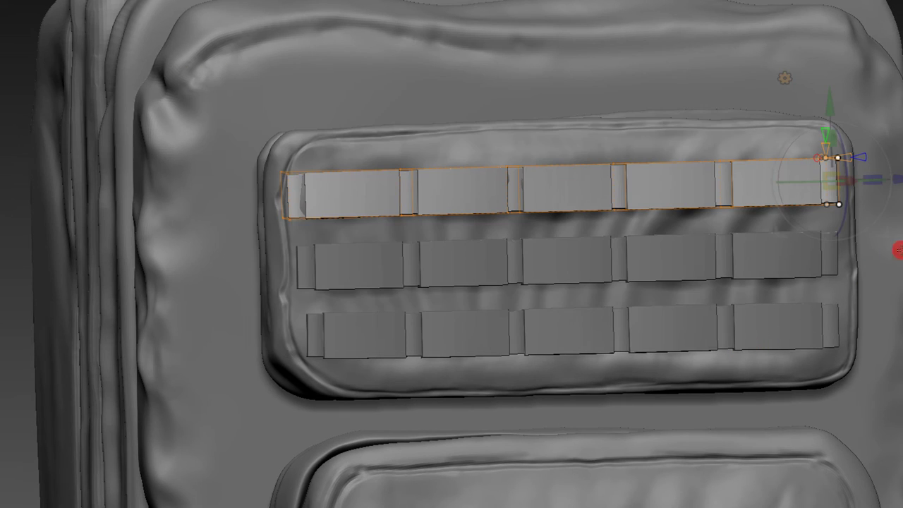
scroll(799, 245, "down", 5)
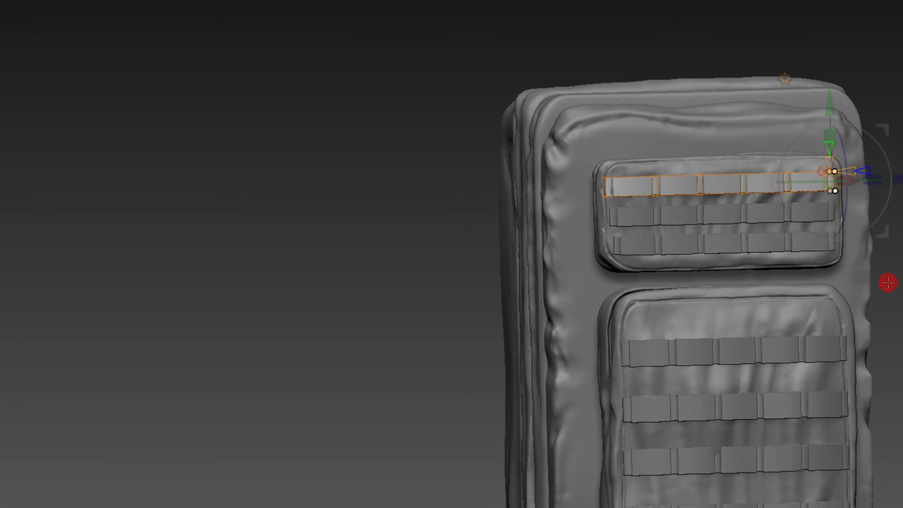
left_click_drag(888, 282, 673, 220, "alt")
scroll(673, 220, "up", 3)
scroll(789, 283, "up", 3)
left_click_drag(772, 303, 756, 308)
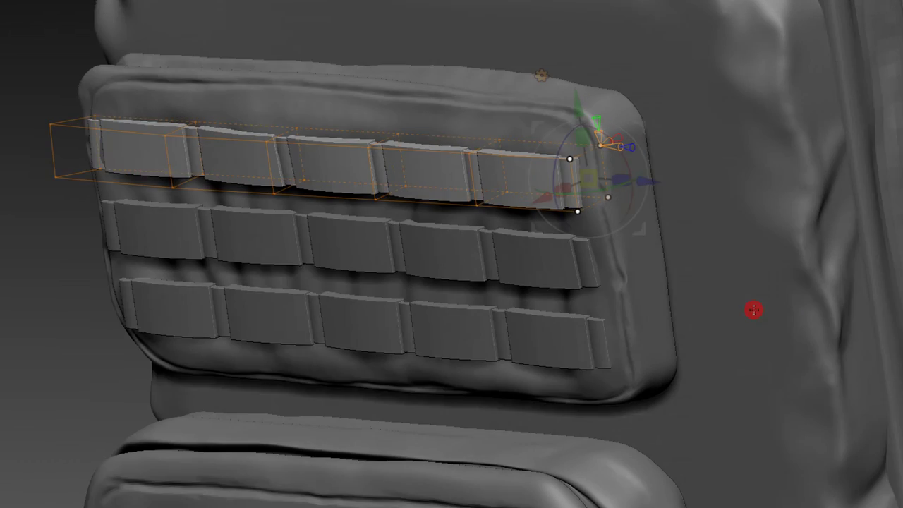
left_click(533, 202)
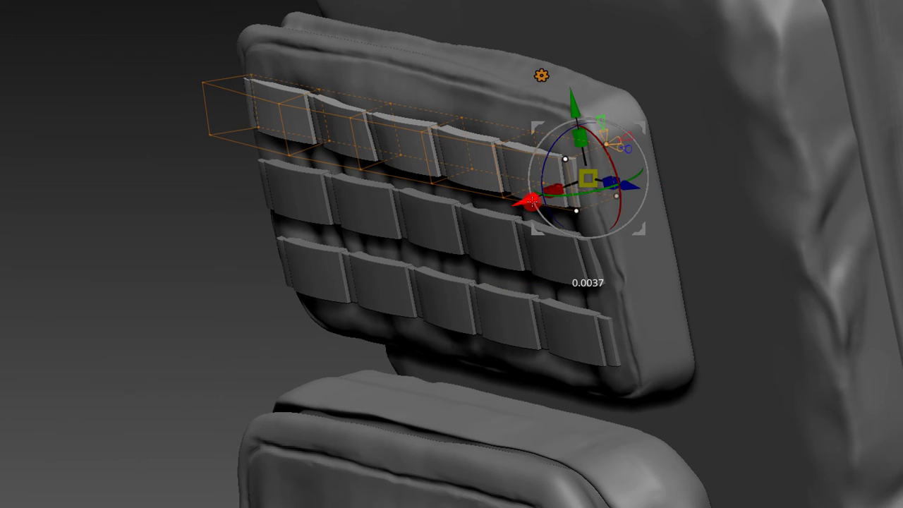
mouse_move(586, 182)
left_mouse_down()
mouse_move(526, 210)
mouse_move(526, 202)
left_mouse_up()
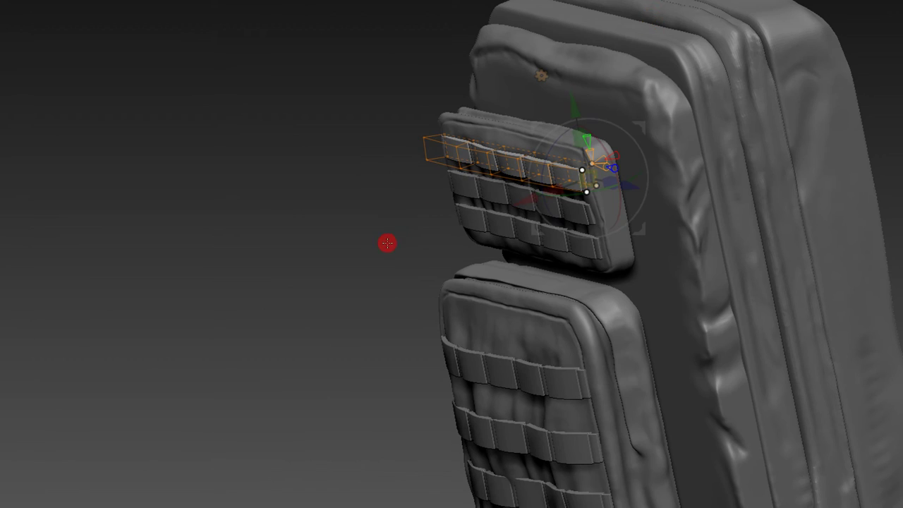
- Return to a near-front view, exit transform mode with Q, and check polygroups with Shift+F
mouse_move(387, 242)
left_mouse_down()
mouse_move(816, 95)
mouse_move(781, 109)
left_mouse_up()
scroll(763, 127, "up", 1)
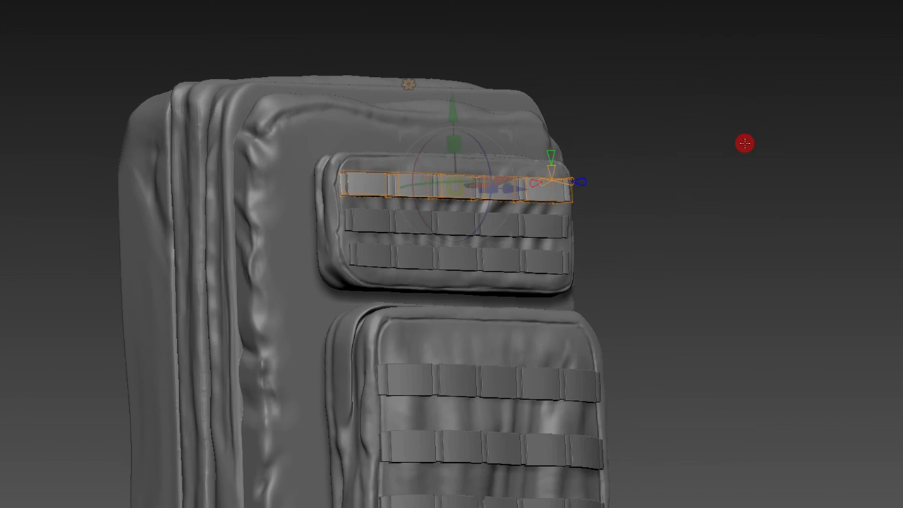
scroll(737, 143, "up", 1)
scroll(713, 184, "up", 1)
scroll(741, 162, "up", 1)
left_click_drag(773, 144, 626, 129)
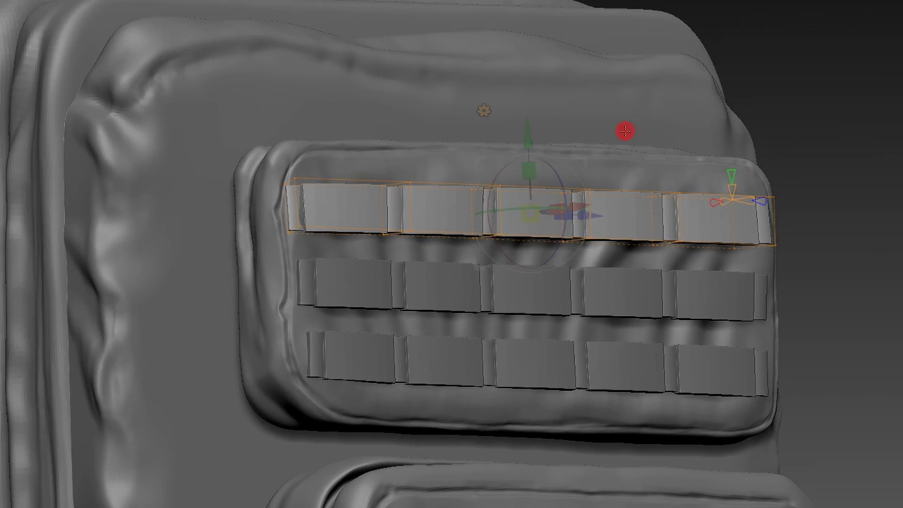
key("q")
key("shift+f")
key("shift+f")
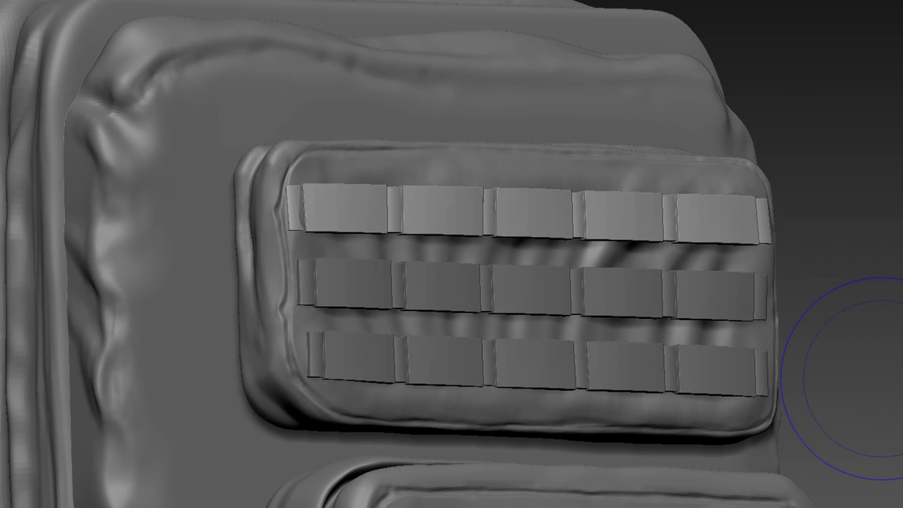
mouse_move(895, 394)
left_mouse_down()
mouse_move(801, 182)
mouse_move(814, 252)
mouse_move(801, 226)
left_mouse_up()
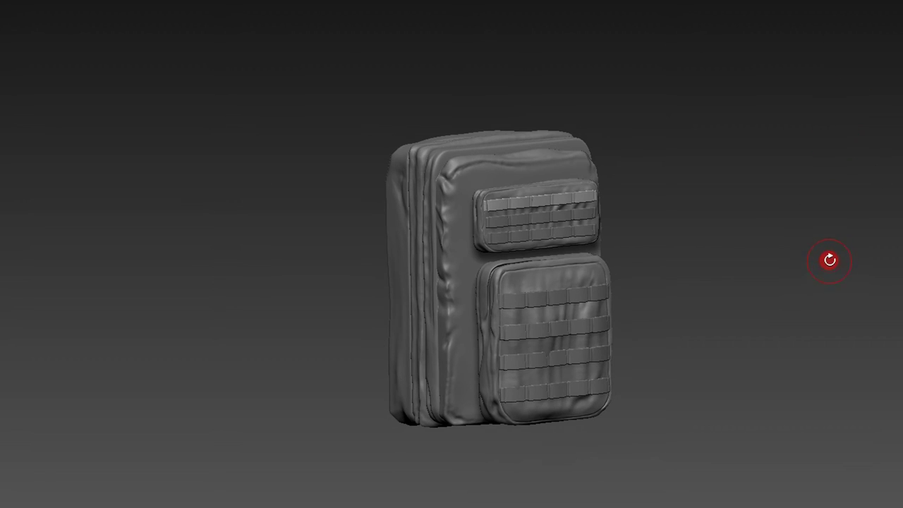
mouse_move(815, 261)
left_mouse_down()
mouse_move(800, 290)
mouse_move(833, 280)
mouse_move(782, 284)
mouse_move(780, 228)
left_mouse_up()
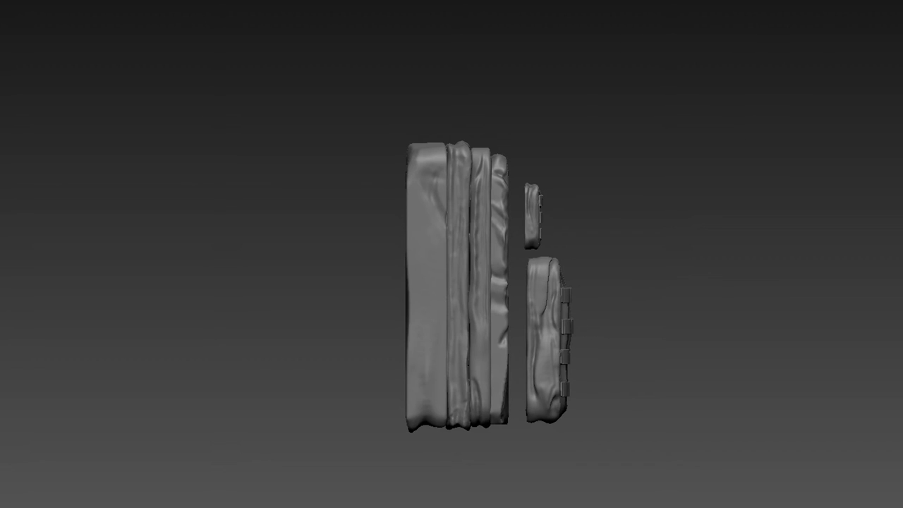
mouse_move(780, 228)
left_mouse_down()
mouse_move(766, 167)
mouse_move(715, 278)
mouse_move(676, 212)
mouse_move(701, 170)
mouse_move(670, 176)
mouse_move(710, 174)
mouse_move(708, 193)
mouse_move(748, 193)
mouse_move(751, 233)
mouse_move(736, 257)
mouse_move(742, 152)
left_mouse_up()
mouse_move(744, 185)
left_mouse_down()
mouse_move(755, 160)
mouse_move(755, 193)
mouse_move(710, 190)
mouse_move(767, 240)
mouse_move(835, 223)
left_mouse_up()
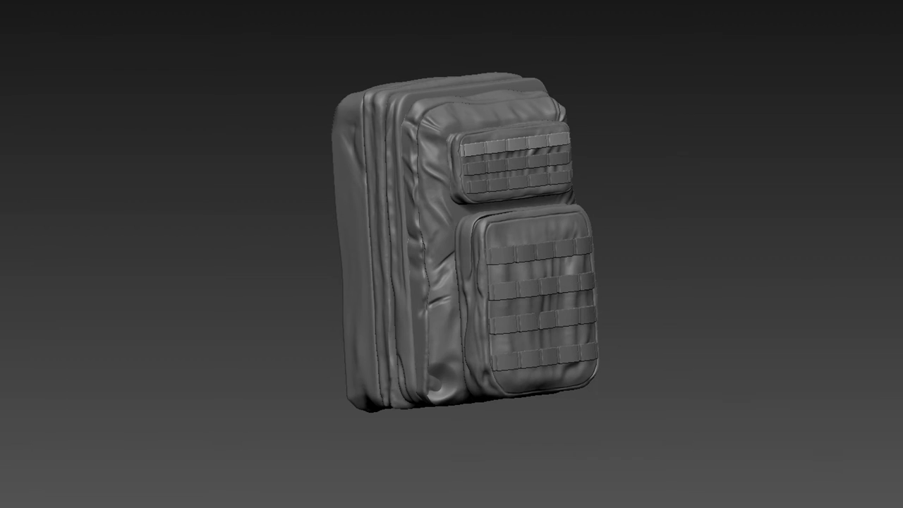
- Insert a plain cube and slide it right along X beside the backpack
left_click(755, 360)
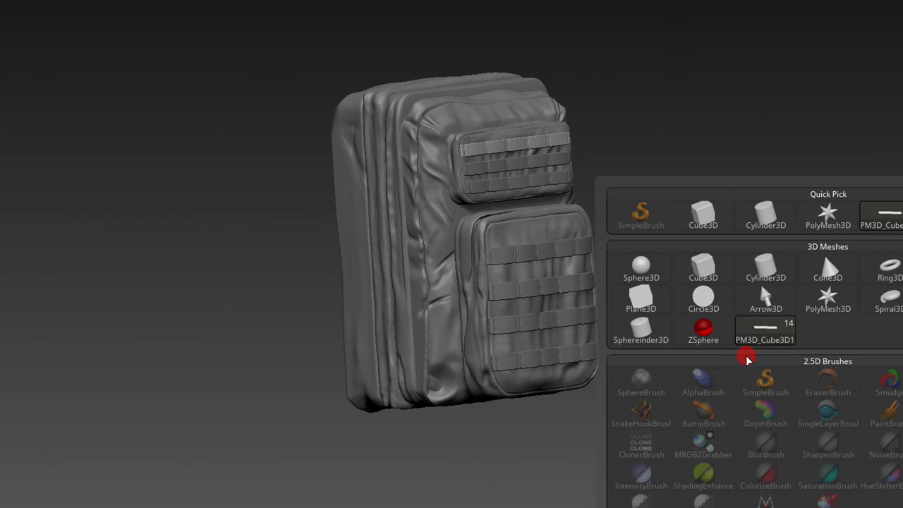
left_click_drag(748, 360, 713, 280)
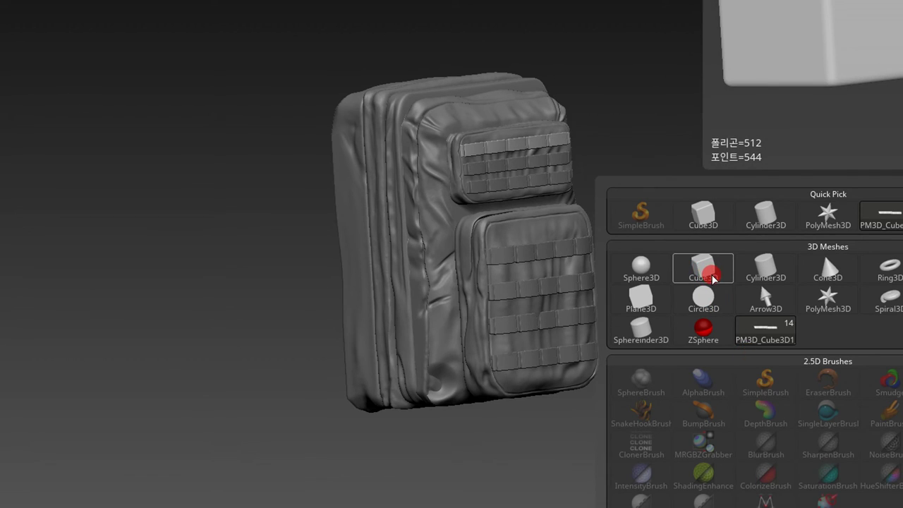
left_click_drag(713, 278, 722, 174)
key("w")
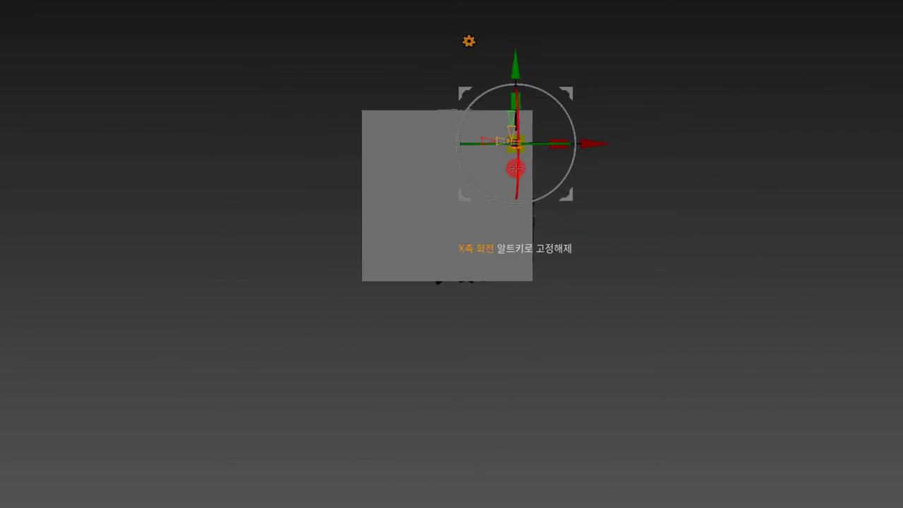
left_click(387, 234)
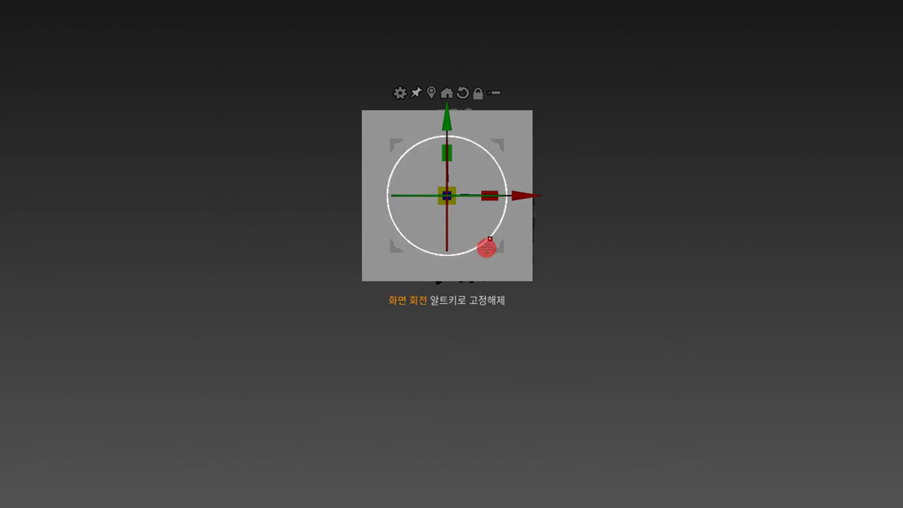
left_click_drag(520, 195, 753, 254)
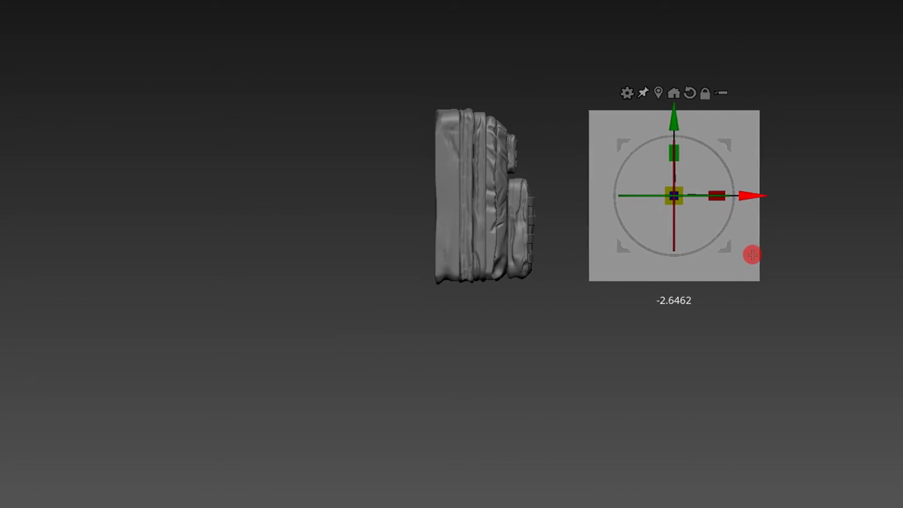
- Scale the grey square down on X and Y into a thin, short strip
left_click(676, 198)
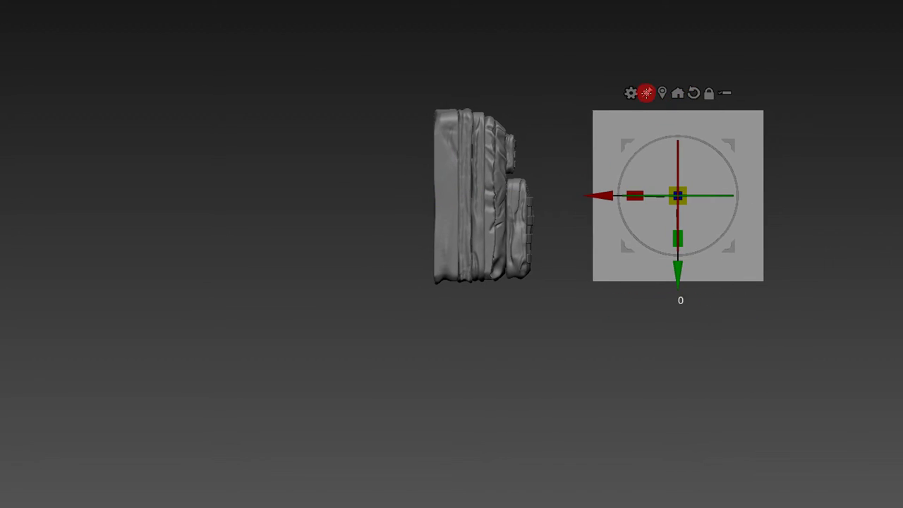
left_click_drag(679, 197, 651, 221)
key("f")
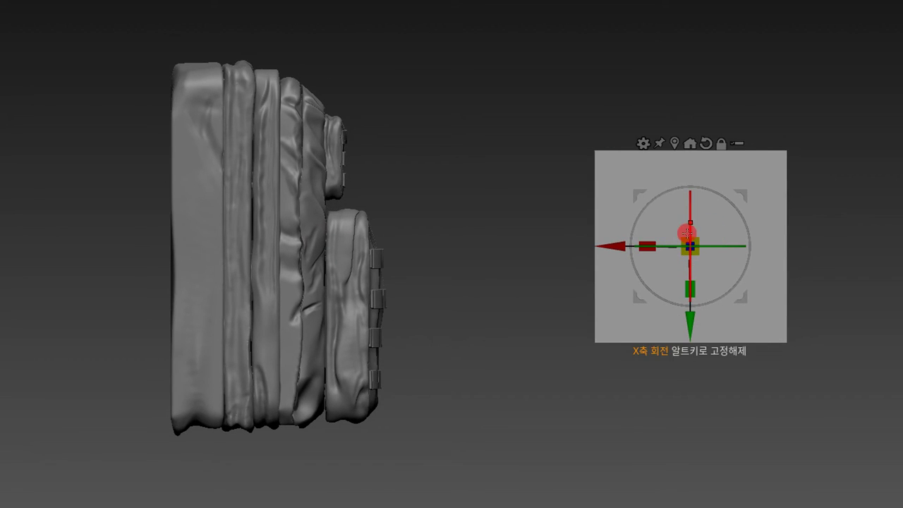
left_click_drag(650, 244, 773, 265)
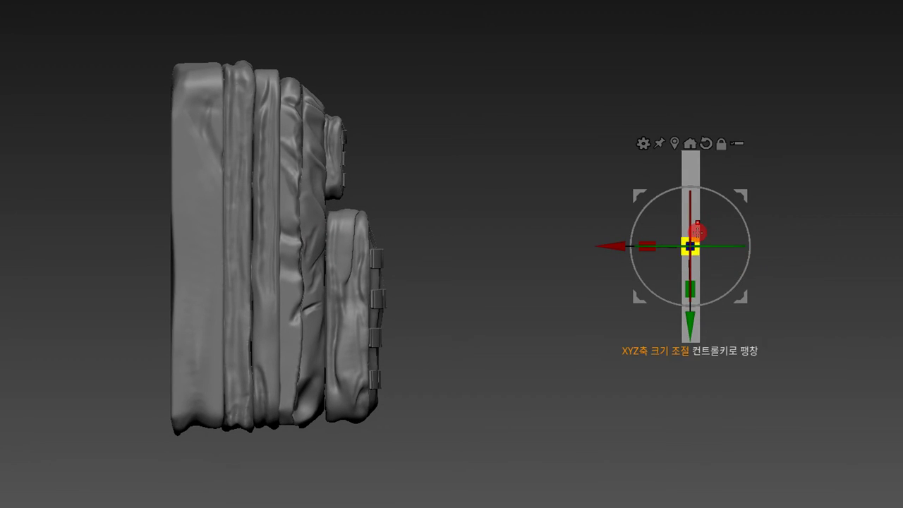
mouse_move(690, 293)
left_mouse_down()
mouse_move(691, 239)
mouse_move(668, 236)
left_mouse_up()
mouse_move(783, 200)
left_mouse_down()
mouse_move(726, 242)
mouse_move(707, 234)
left_mouse_up()
mouse_move(823, 177)
left_mouse_down()
mouse_move(881, 181)
mouse_move(786, 207)
left_mouse_up()
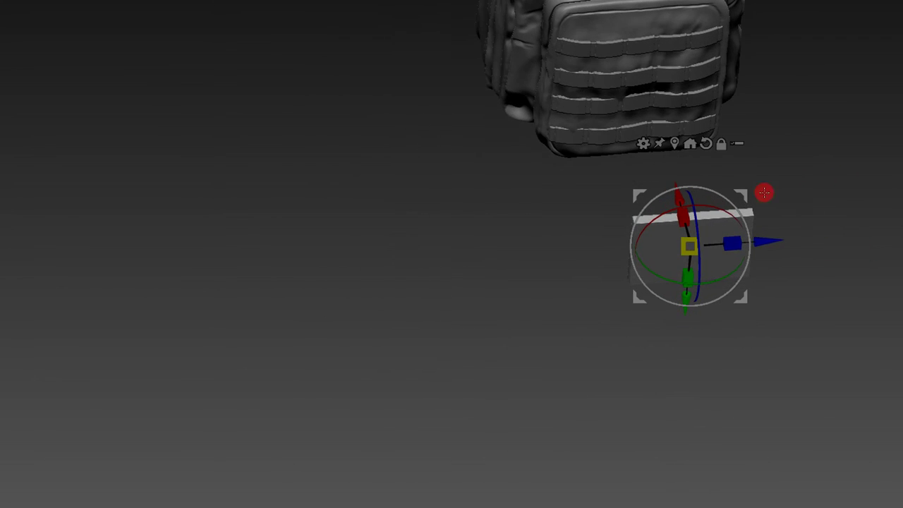
- Add a Bend Curve deformer to the strip and reduce it to two control points
left_click(643, 144)
left_click(831, 197)
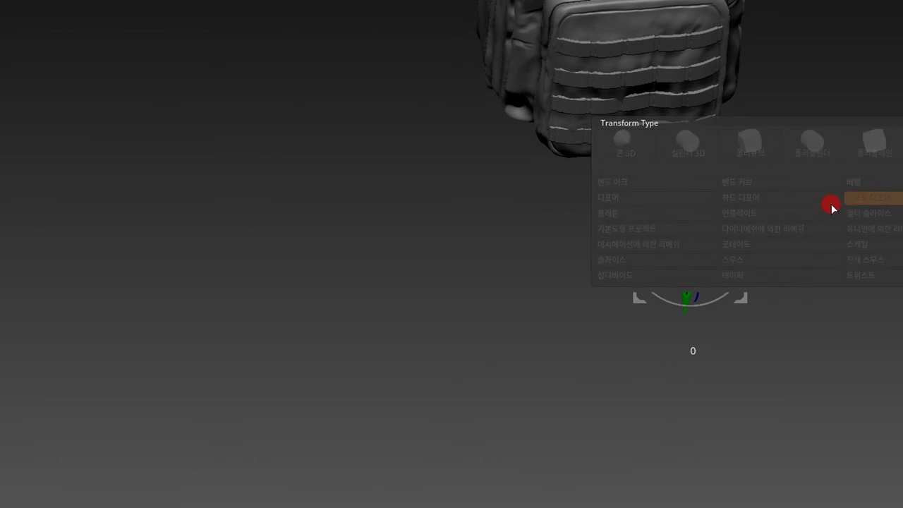
left_click_drag(804, 228, 768, 226)
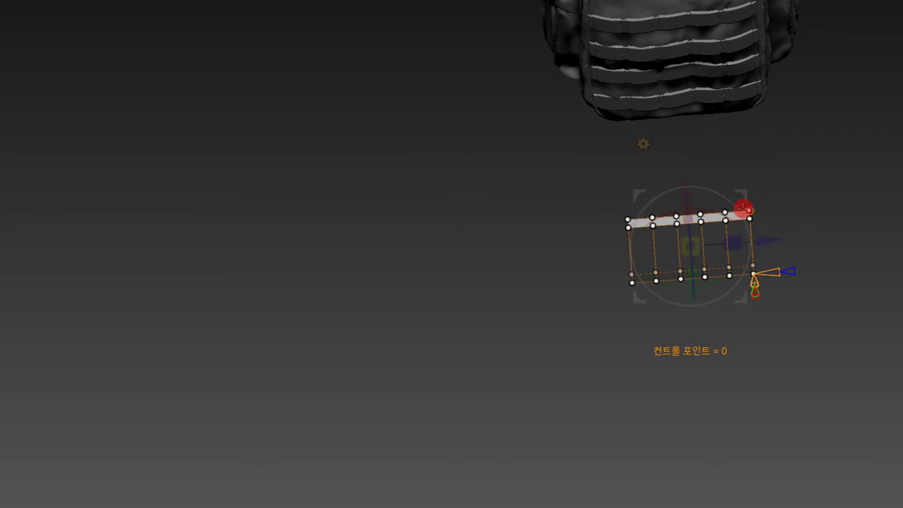
mouse_move(773, 271)
left_mouse_down()
mouse_move(757, 270)
mouse_move(770, 270)
left_mouse_up()
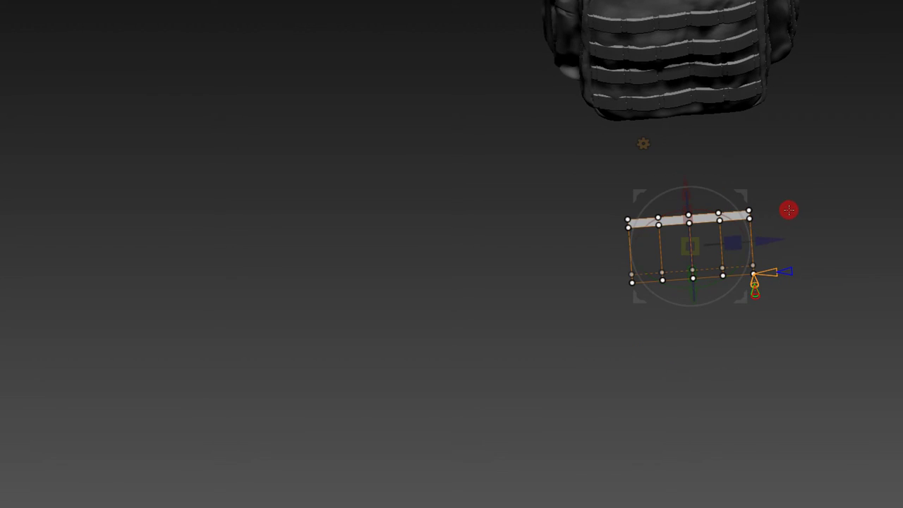
left_click_drag(790, 210, 746, 239, "shift")
- Select the cage end points and rotate them to curve the strip's left end upward
left_click_drag(595, 171, 724, 297)
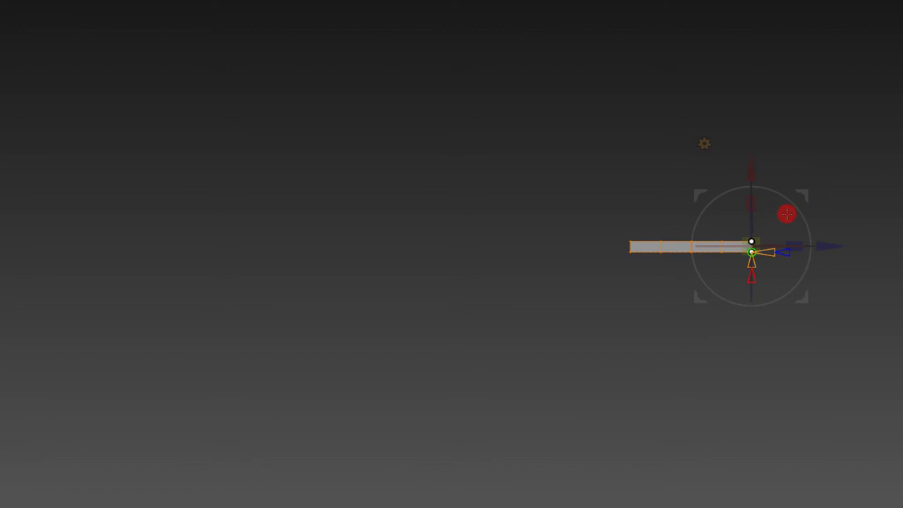
left_click_drag(849, 187, 667, 339)
left_click_drag(820, 206, 650, 328)
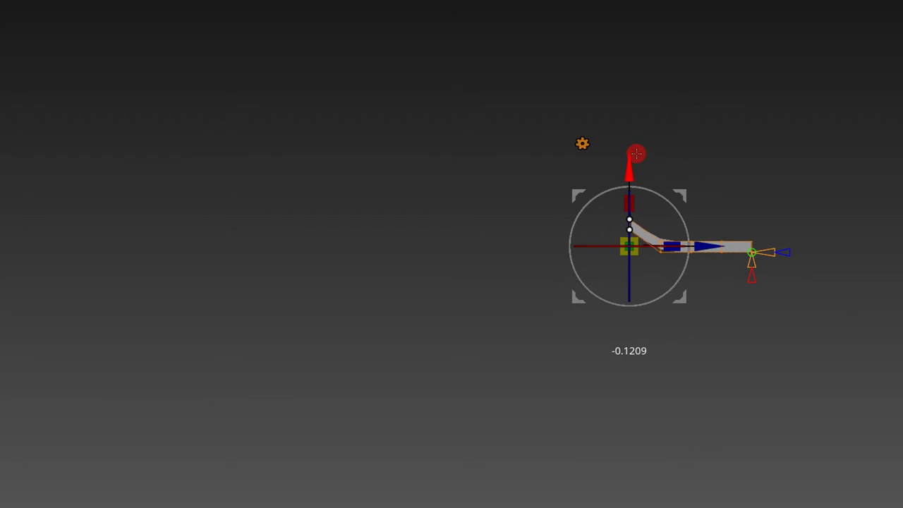
mouse_move(662, 197)
left_mouse_down()
mouse_move(671, 205)
mouse_move(684, 178)
mouse_move(680, 205)
mouse_move(674, 176)
mouse_move(682, 211)
mouse_move(651, 234)
mouse_move(749, 245)
left_mouse_up()
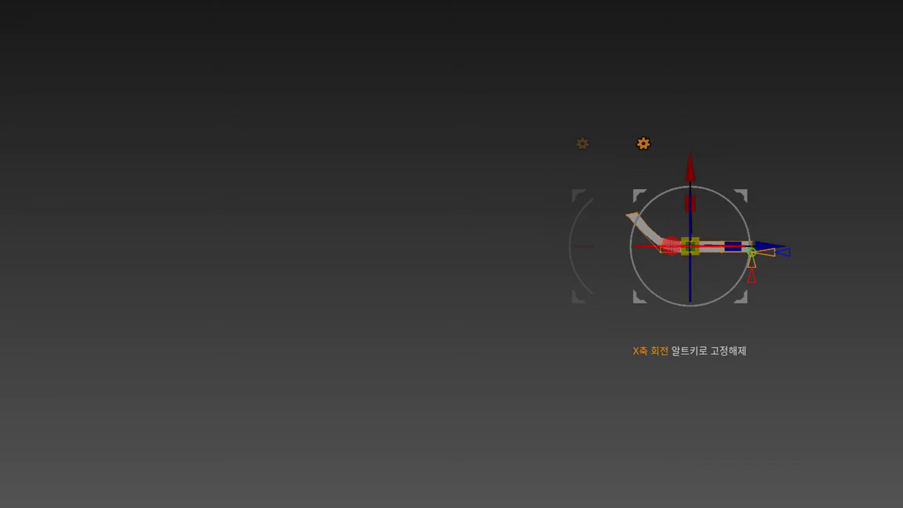
left_click(634, 247)
mouse_move(688, 212)
left_mouse_down()
mouse_move(706, 259)
mouse_move(684, 186)
left_mouse_up()
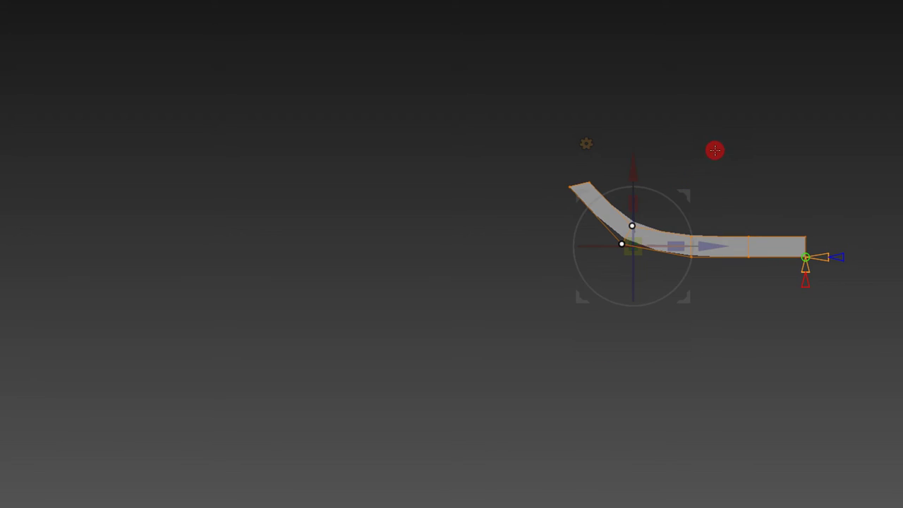
left_click_drag(671, 186, 760, 95)
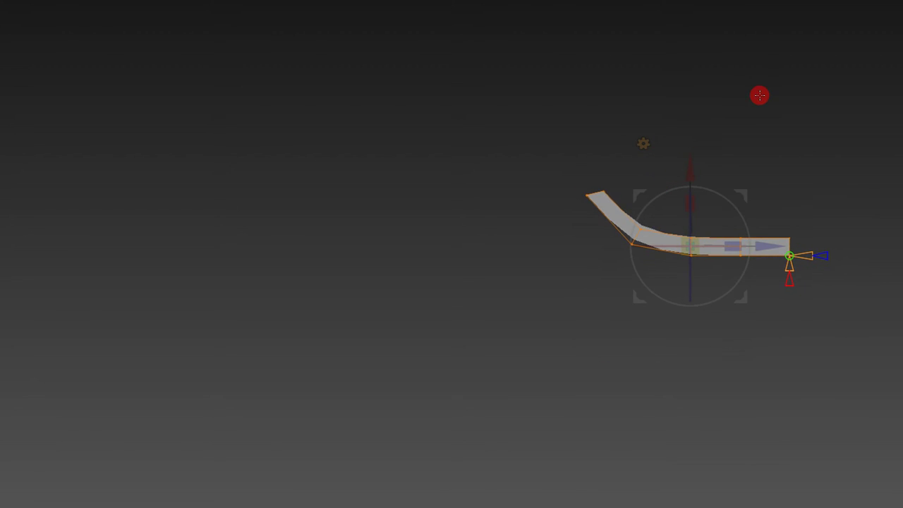
left_click_drag(782, 216, 691, 199)
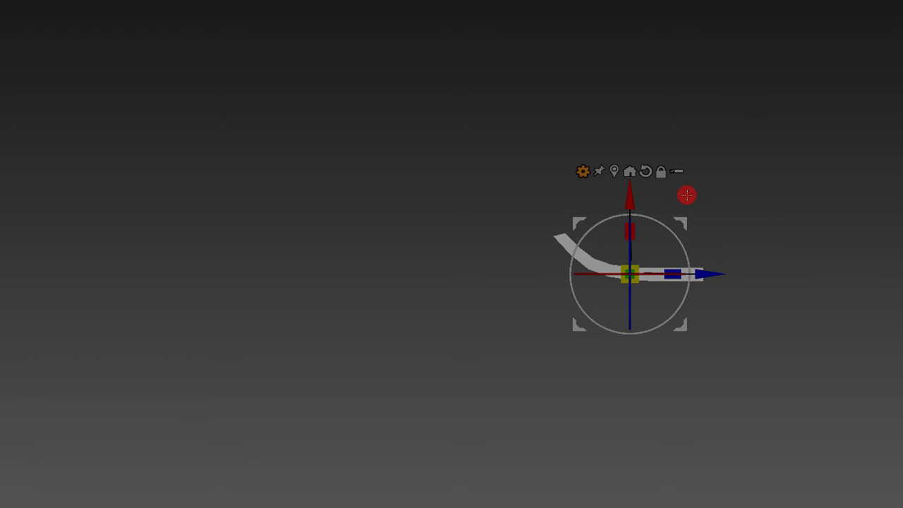
- Ctrl-drag to duplicate the bent strip and place the copy above it forming a C
left_click(583, 171)
left_click(798, 175)
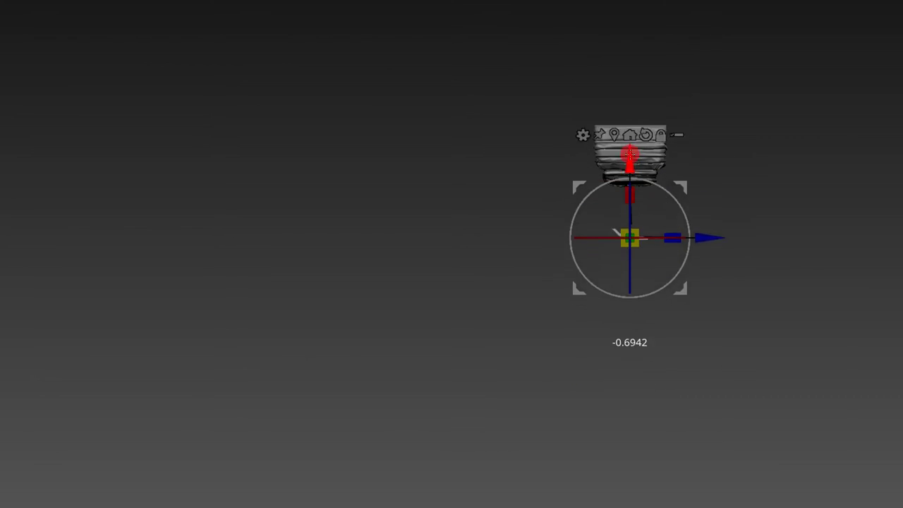
mouse_move(630, 206)
left_mouse_down()
mouse_move(629, 60)
mouse_move(678, 79)
left_mouse_up()
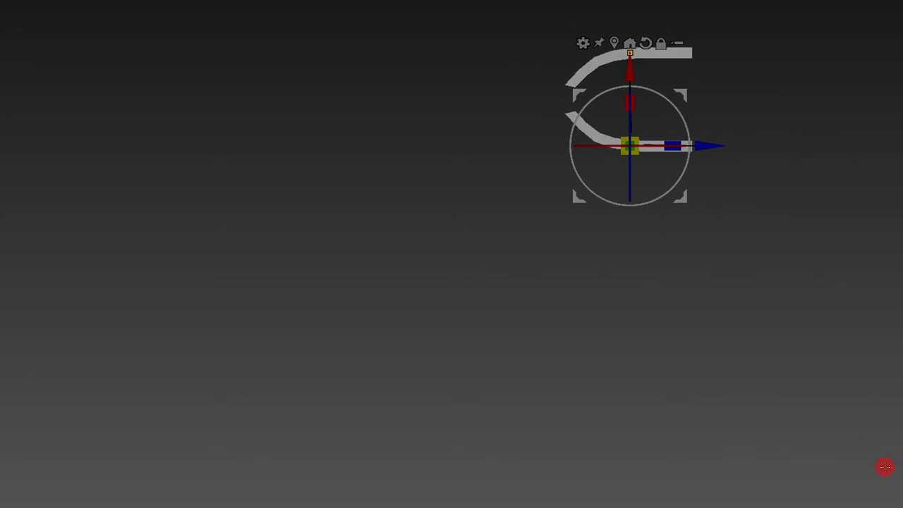
left_click_drag(638, 233, 634, 210)
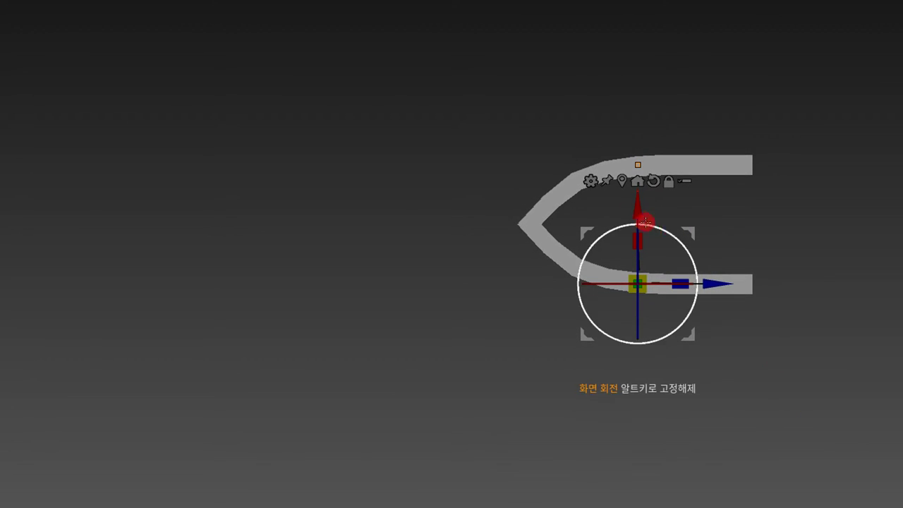
middle_click_drag(767, 220, 699, 248)
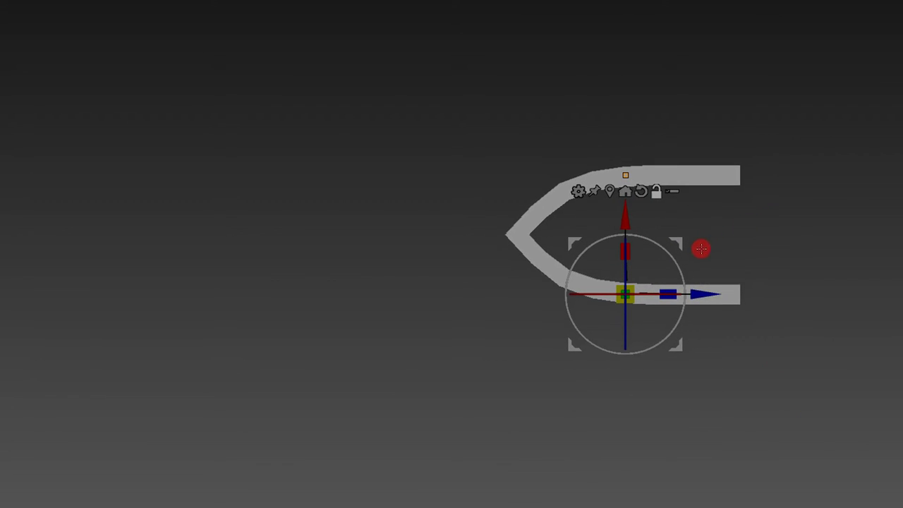
left_click(587, 195)
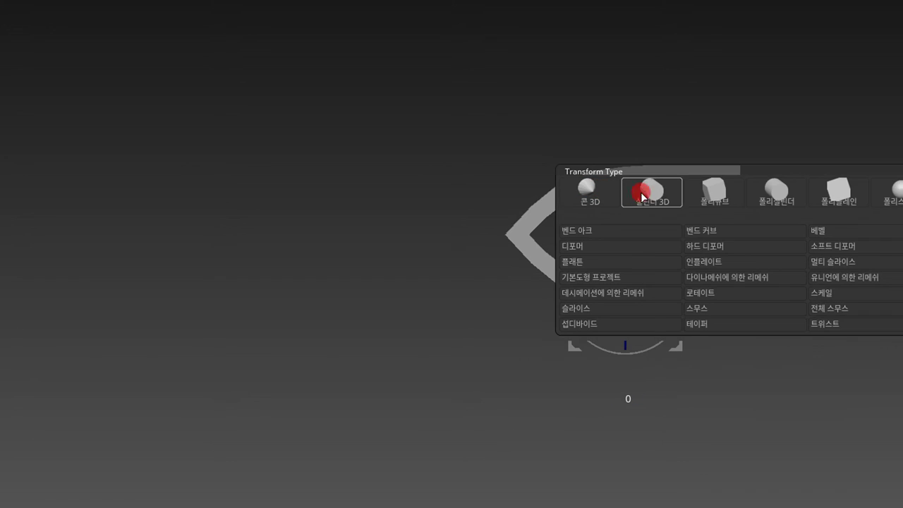
- Add a deformer cage around the C shape and move its left cage column vertically
left_click(812, 242)
left_click_drag(459, 165, 550, 365)
left_click_drag(605, 151, 835, 393)
left_click_drag(563, 212, 563, 205)
mouse_move(643, 130)
middle_mouse_down("alt")
mouse_move(665, 77)
mouse_move(649, 64)
mouse_move(643, 74)
middle_mouse_up("alt")
key("shift+z")
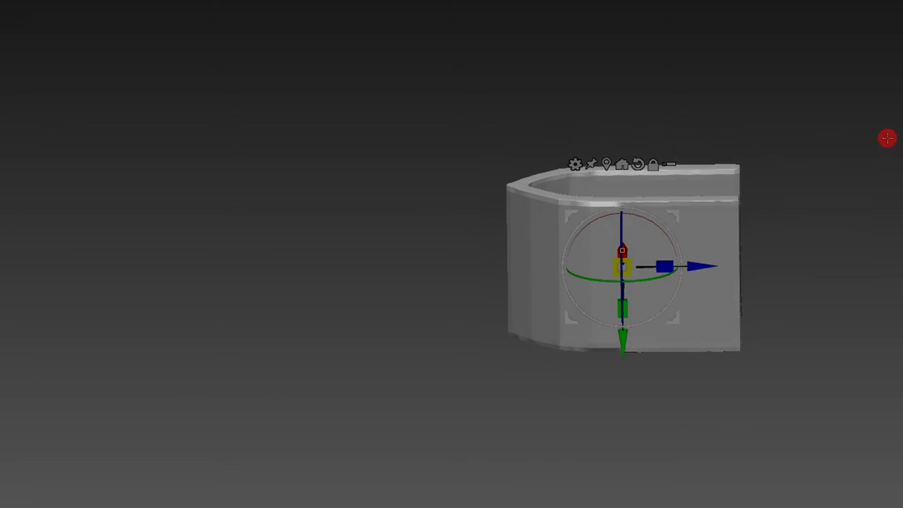
- Orbit around the clip shell to inspect its top edge and front
left_click_drag(887, 138, 890, 157, "shift")
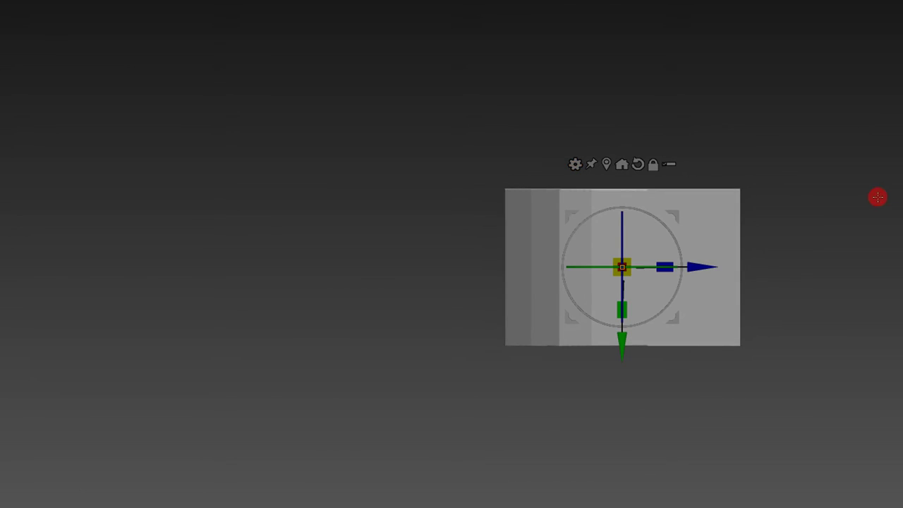
middle_click_drag(877, 197, 891, 226, "shift")
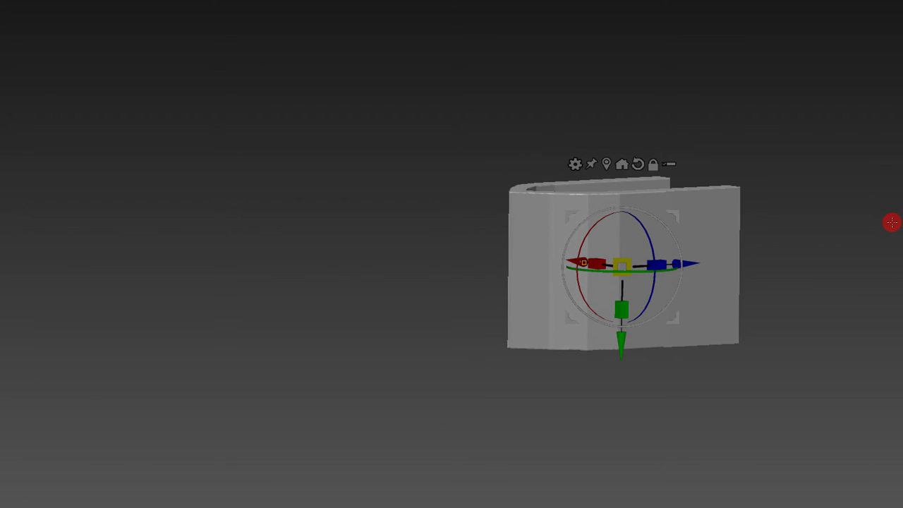
mouse_move(895, 227)
middle_mouse_down("alt")
mouse_move(889, 250)
mouse_move(900, 224)
middle_mouse_up("alt")
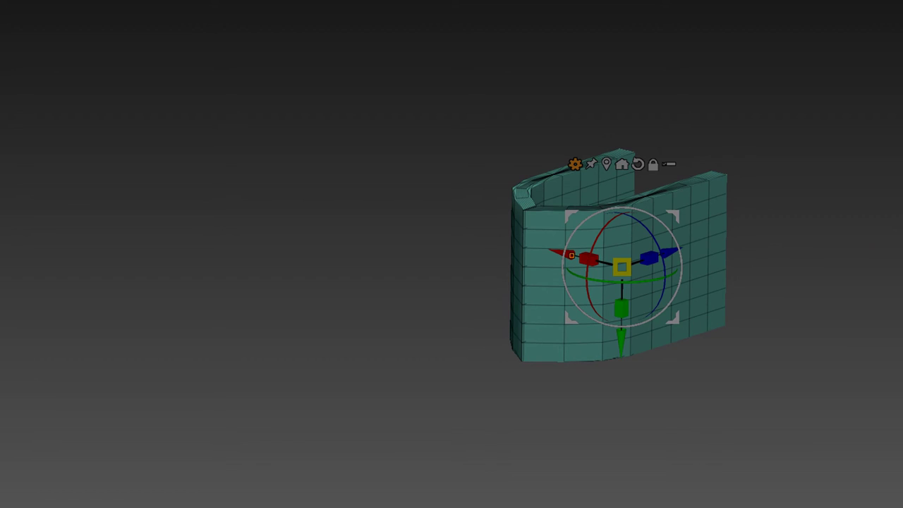
mouse_move(891, 259)
middle_mouse_down("alt")
mouse_move(879, 254)
mouse_move(902, 254)
mouse_move(893, 268)
mouse_move(886, 262)
middle_mouse_up("alt")
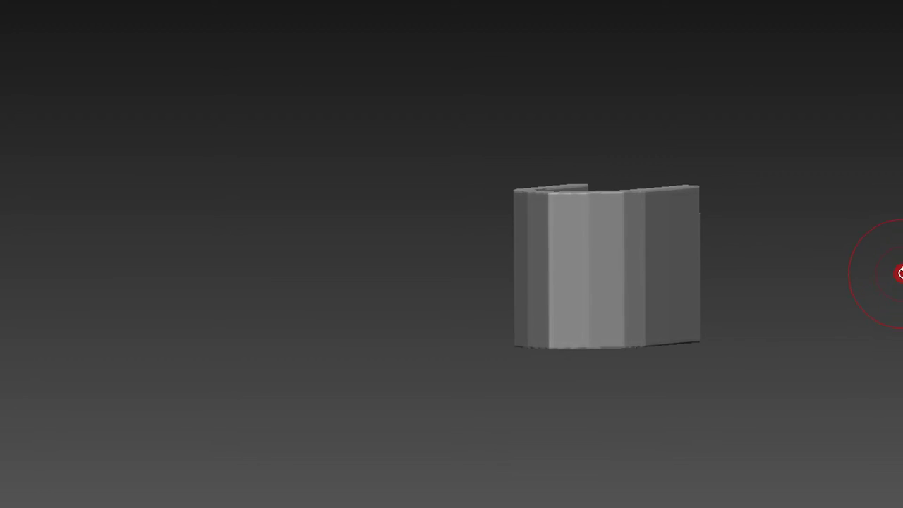
left_click(900, 256)
middle_click_drag(901, 295, 896, 295, "alt")
right_click(897, 295)
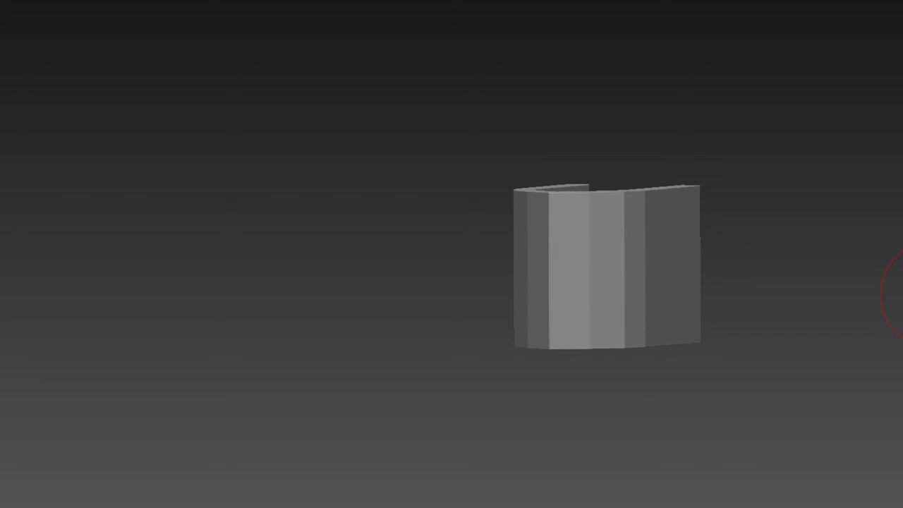
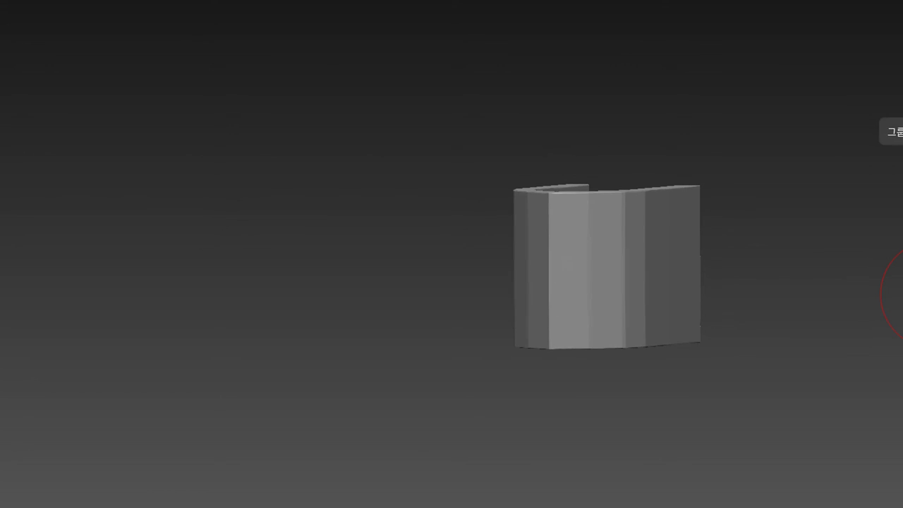
- Orbit the C-shaped clip back to its flat profile and bring up the Transpose gizmo on it
mouse_move(782, 276)
left_mouse_down()
mouse_move(762, 309)
mouse_move(783, 252)
mouse_move(781, 331)
left_mouse_up()
mouse_move(790, 279)
left_mouse_down()
mouse_move(839, 224)
mouse_move(801, 259)
left_mouse_up()
key("b")
key("m")
key("v")
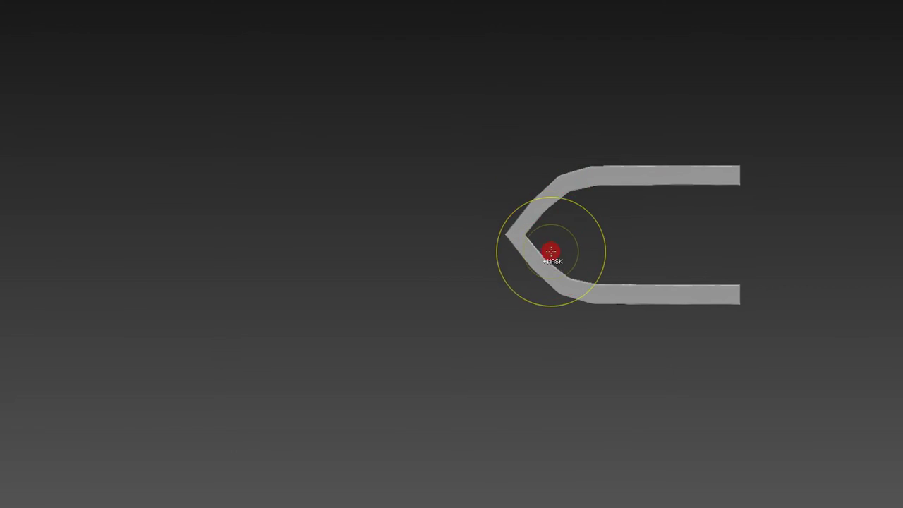
key("w")
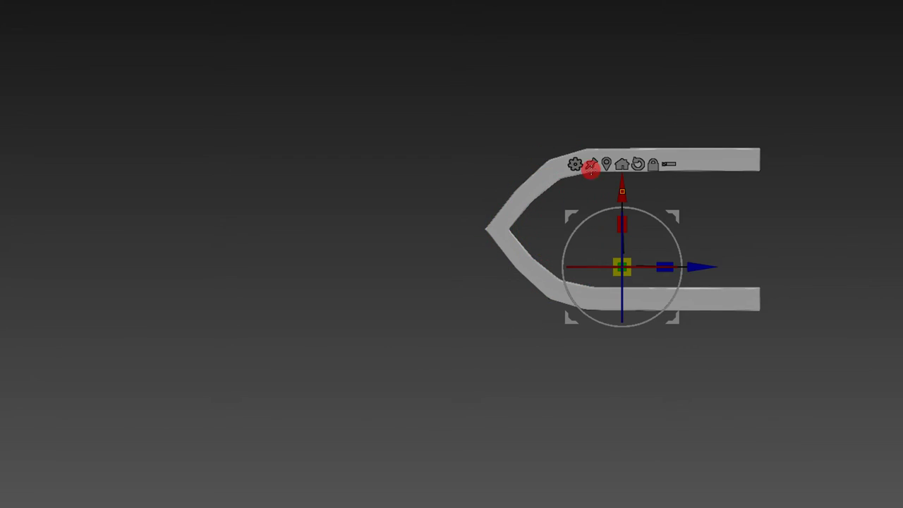
left_click(577, 161)
- Fit a Soft Deformer cage around the clip and reduce its divisions from 5 to 2
left_click(819, 218)
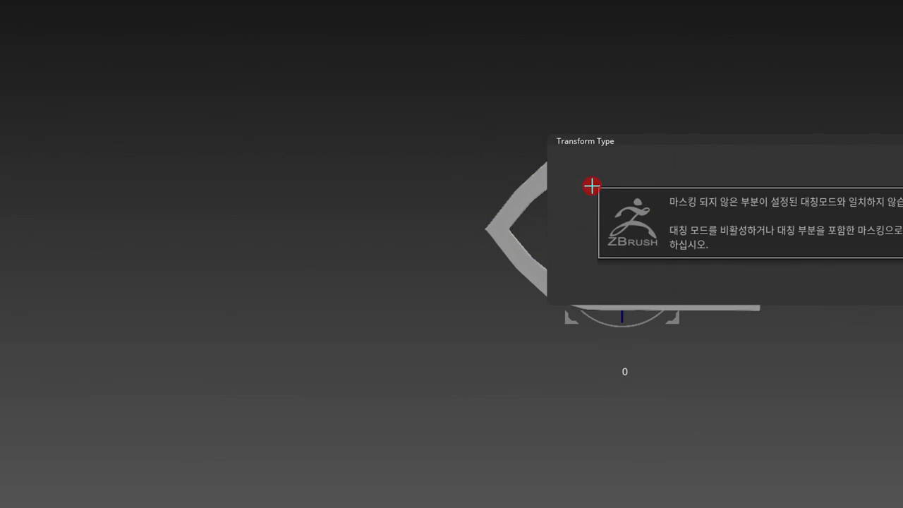
left_click(595, 168)
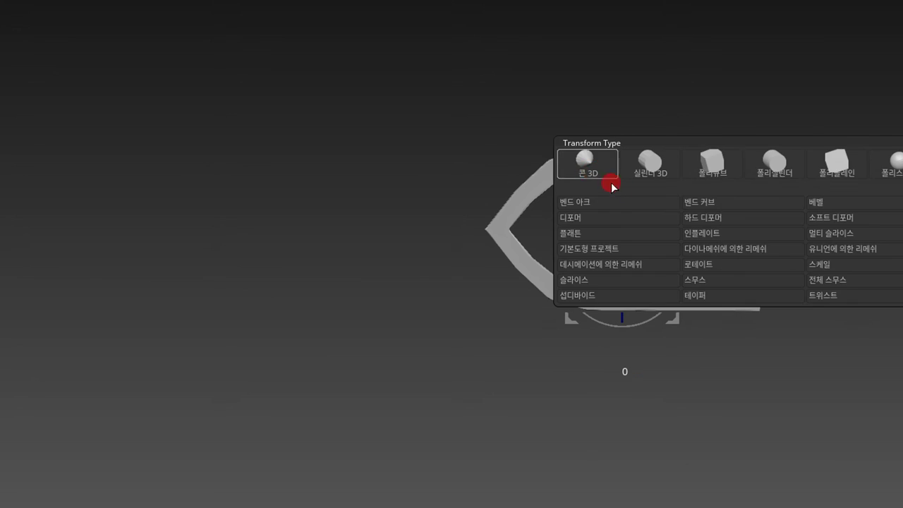
left_click(829, 224)
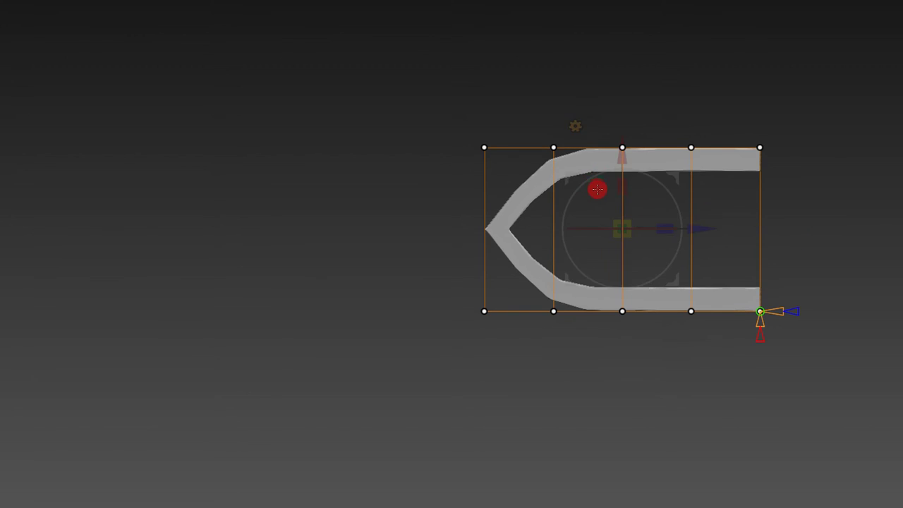
left_click_drag(780, 314, 763, 312)
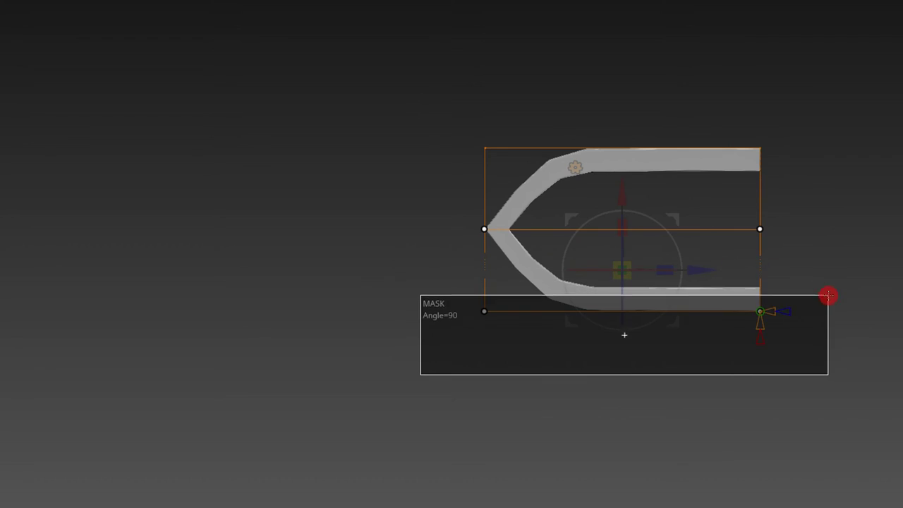
left_click(487, 229)
- Squeeze the clip's pointed left tip inward, reapply the Soft Deformer and orbit to check it
mouse_move(530, 236)
left_mouse_down()
mouse_move(623, 233)
mouse_move(590, 228)
left_mouse_up()
left_click_drag(647, 123, 700, 46)
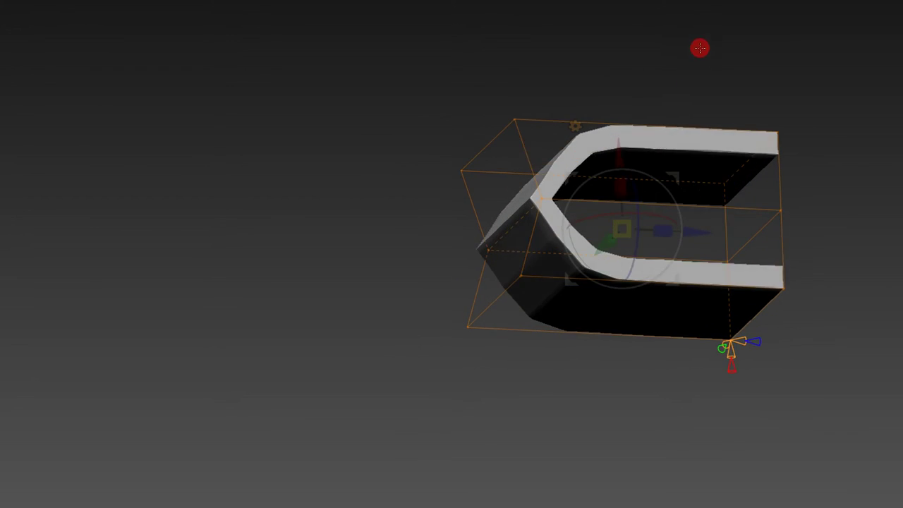
left_click(575, 125)
left_click(759, 125)
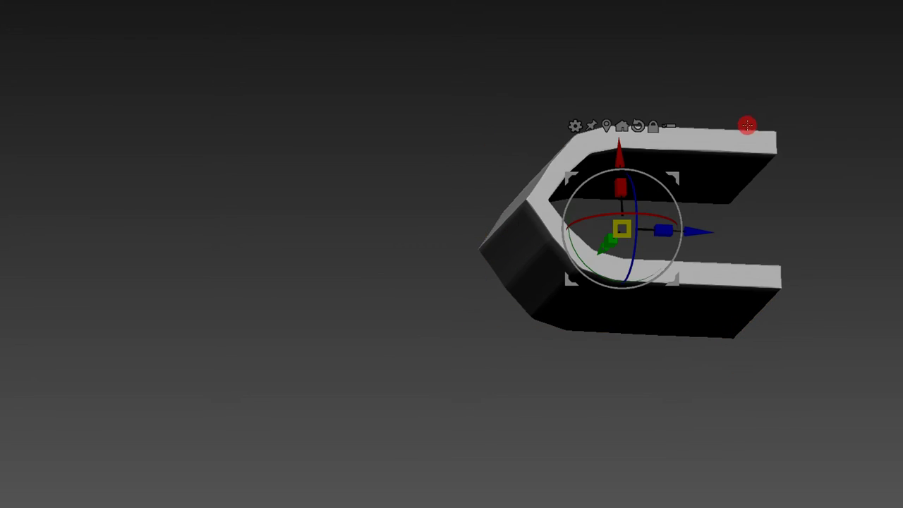
mouse_move(699, 140)
left_mouse_down()
mouse_move(696, 82)
mouse_move(596, 203)
left_mouse_up()
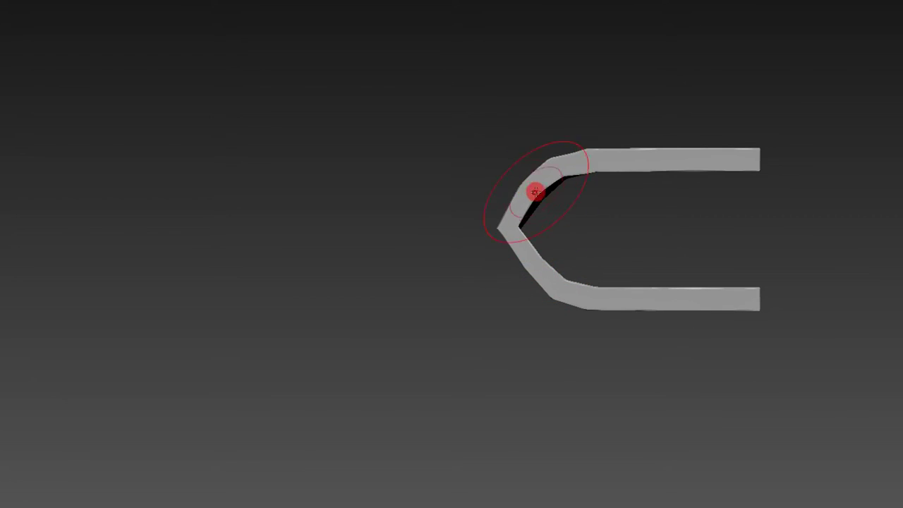
mouse_move(569, 220)
left_mouse_down()
mouse_move(551, 188)
mouse_move(579, 143)
mouse_move(583, 70)
mouse_move(610, 96)
mouse_move(595, 119)
mouse_move(581, 216)
mouse_move(578, 148)
mouse_move(591, 151)
mouse_move(685, 88)
mouse_move(703, 125)
mouse_move(645, 179)
left_mouse_up()
- Pick a new sculpting brush from the brush palette for the clip
key("b")
left_click(524, 212)
key("b")
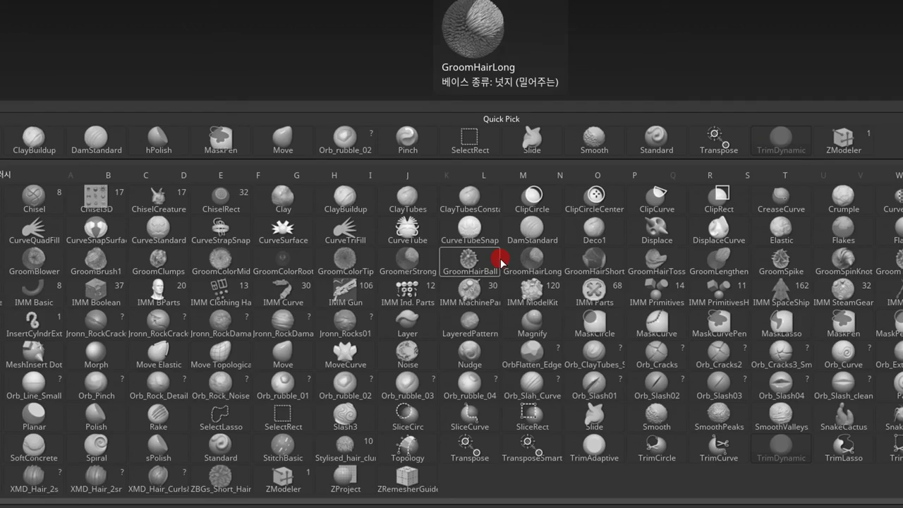
left_click(516, 230)
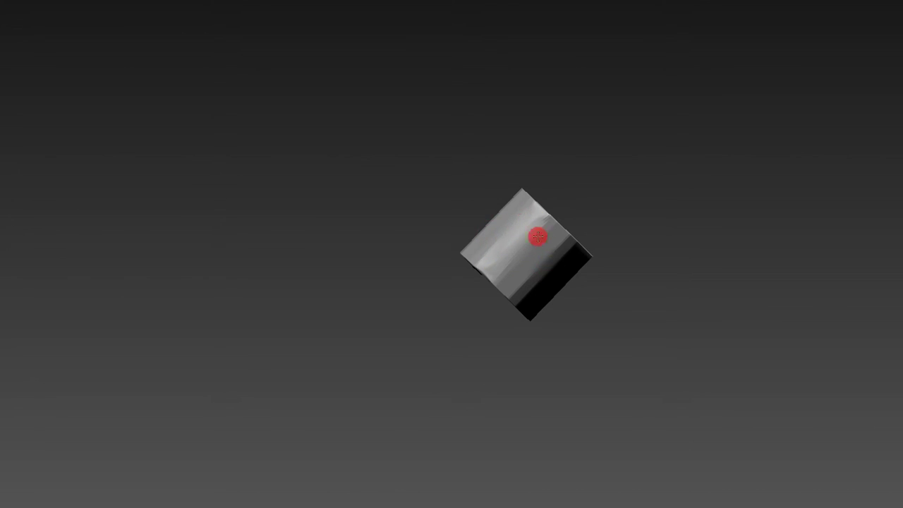
- Orbit the clip through profile, top and front views while refining its rounded U-bend
mouse_move(486, 253)
left_mouse_down()
mouse_move(579, 188)
mouse_move(540, 169)
mouse_move(508, 235)
left_mouse_up()
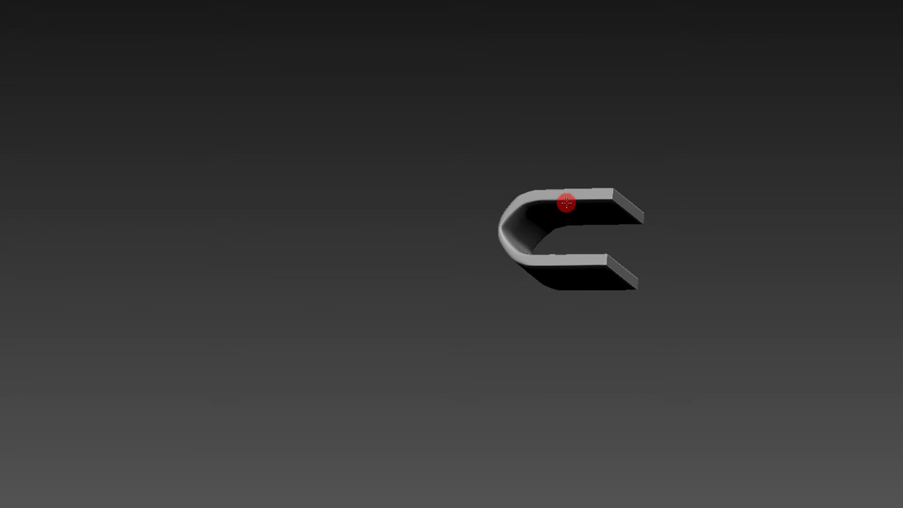
left_click_drag(642, 224, 662, 152)
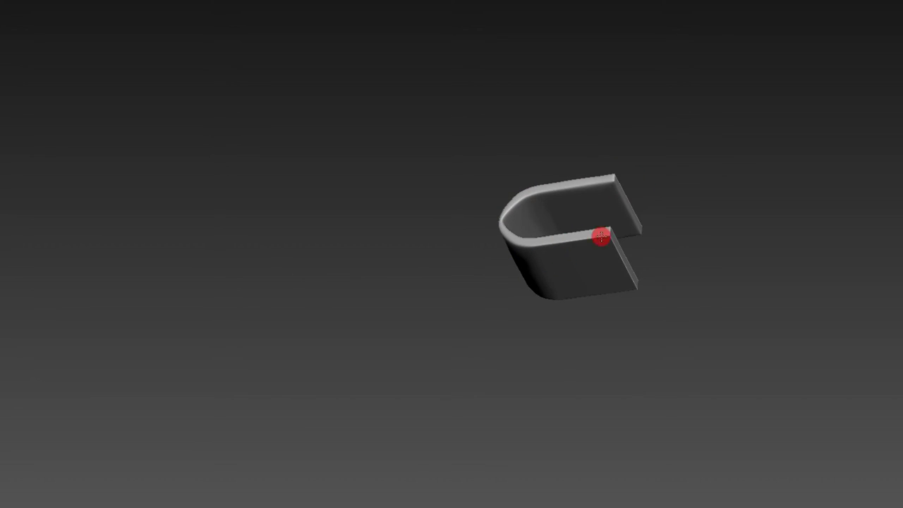
mouse_move(631, 254)
left_mouse_down()
mouse_move(680, 181)
mouse_move(657, 212)
mouse_move(524, 313)
mouse_move(615, 123)
left_mouse_up()
left_click_drag(500, 153, 582, 115)
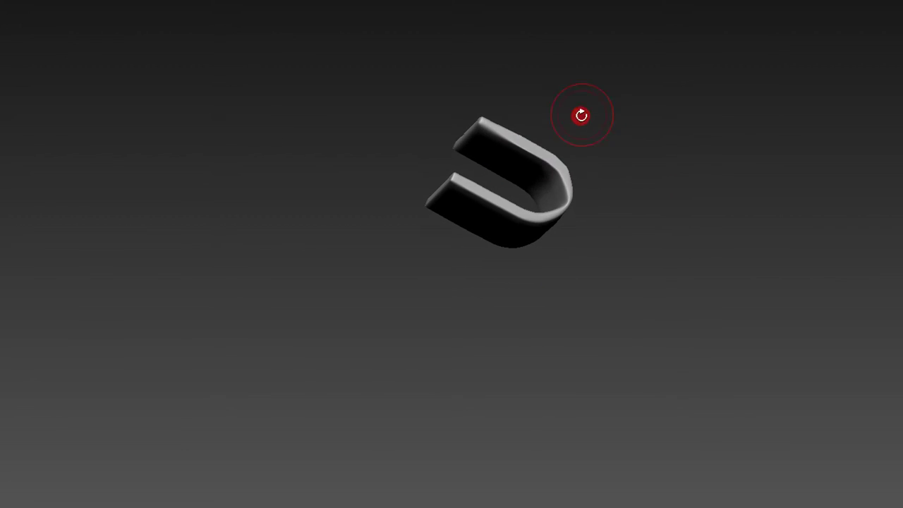
mouse_move(597, 163)
left_mouse_down()
mouse_move(583, 105)
mouse_move(746, 111)
mouse_move(762, 162)
left_mouse_up()
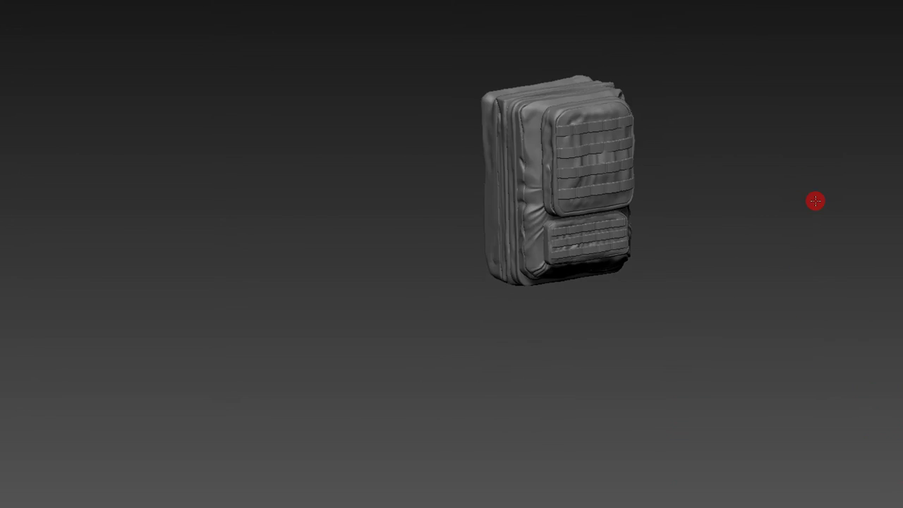
- Move the cylinder part right, rotate it to lie horizontally, and scale its width slightly
mouse_move(697, 175)
left_mouse_down()
mouse_move(615, 176)
mouse_move(687, 149)
mouse_move(703, 86)
mouse_move(596, 159)
mouse_move(672, 193)
left_mouse_up()
left_click_drag(581, 176, 589, 177)
mouse_move(706, 164)
left_mouse_down()
mouse_move(638, 167)
mouse_move(666, 195)
left_mouse_up()
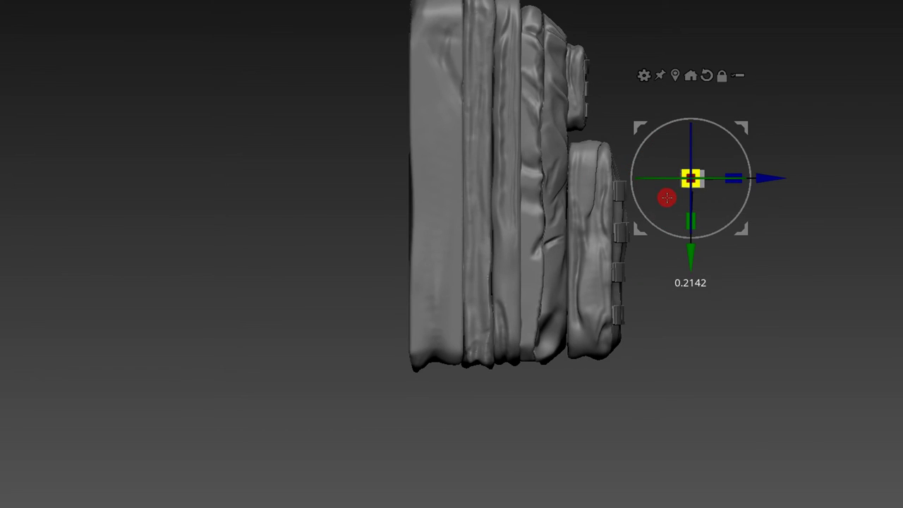
mouse_move(773, 136)
left_mouse_down("shift")
mouse_move(740, 167)
mouse_move(615, 242)
mouse_move(580, 288)
mouse_move(631, 177)
mouse_move(454, 191)
mouse_move(569, 265)
left_mouse_up("shift")
mouse_move(466, 154)
left_mouse_down()
mouse_move(637, 77)
mouse_move(530, 88)
mouse_move(564, 125)
mouse_move(629, 61)
mouse_move(452, 167)
left_mouse_up()
left_click_drag(441, 170, 416, 171)
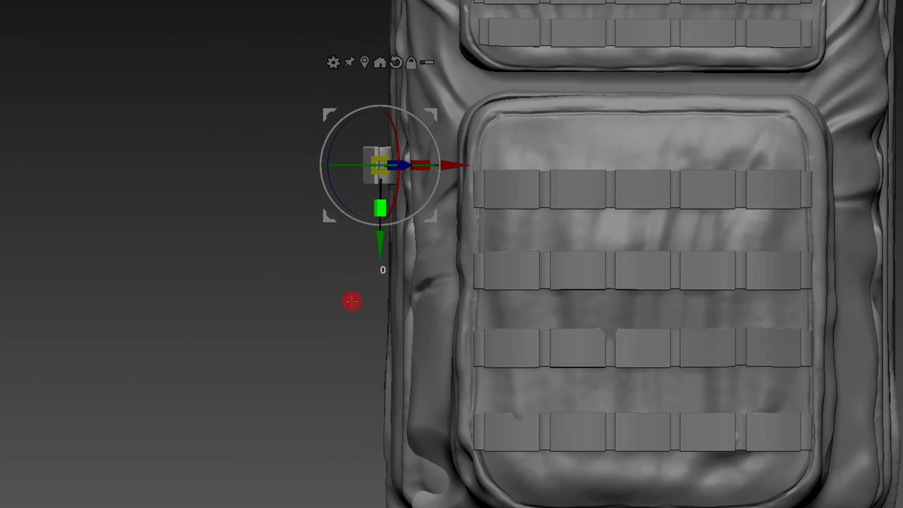
mouse_move(353, 301)
left_mouse_down()
mouse_move(353, 389)
mouse_move(322, 203)
mouse_move(861, 380)
left_mouse_up()
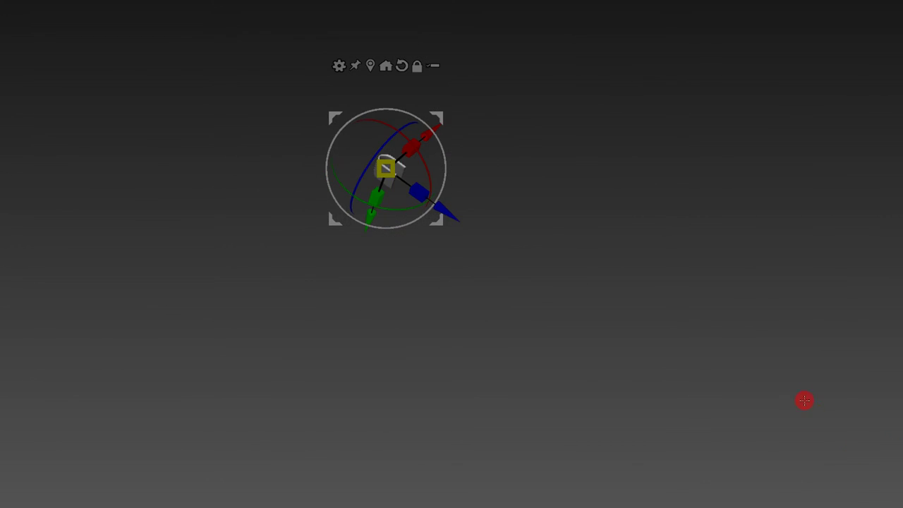
- Try a Soft Deformer squeeze on the arch, then undo the teardrop result
left_click_drag(809, 405, 711, 327)
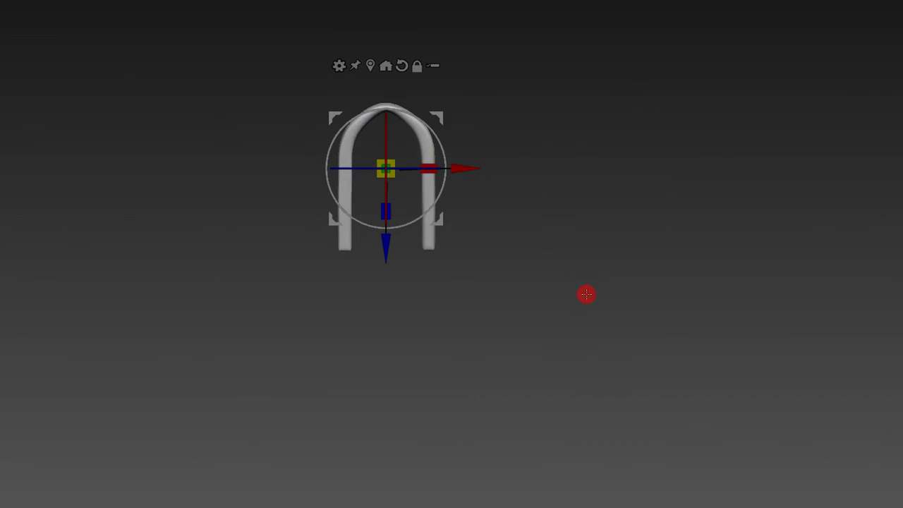
left_click(339, 66)
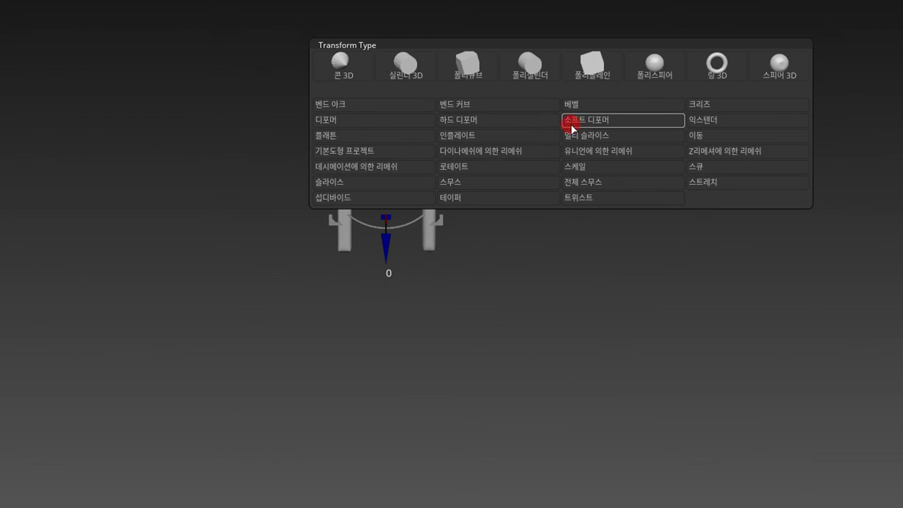
left_click(592, 120)
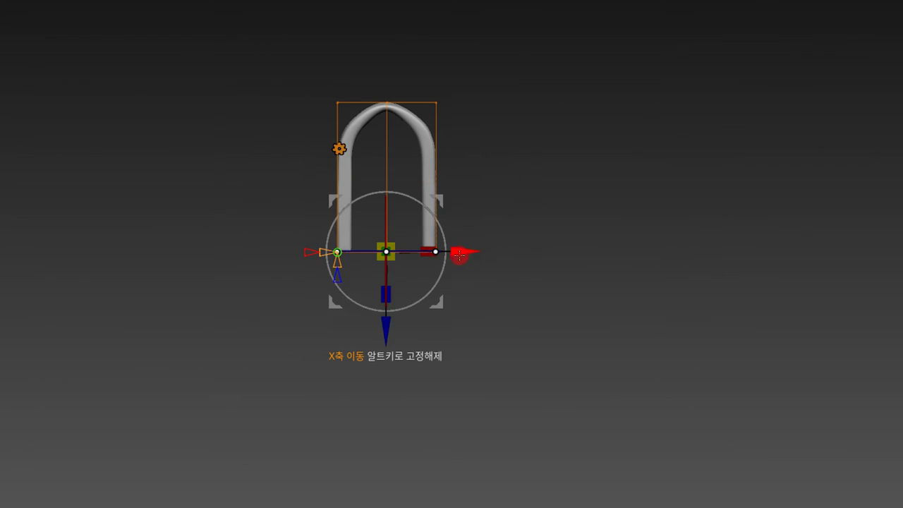
left_click_drag(421, 251, 367, 247)
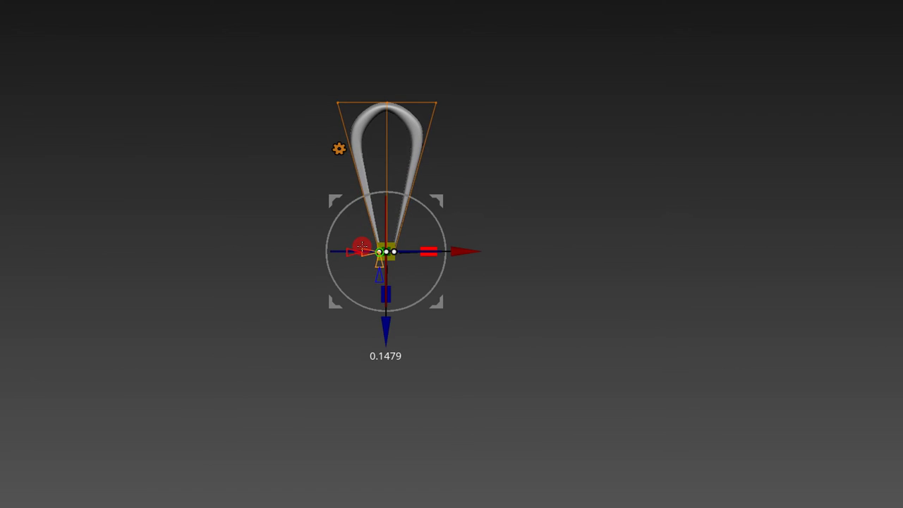
key("ctrl+z")
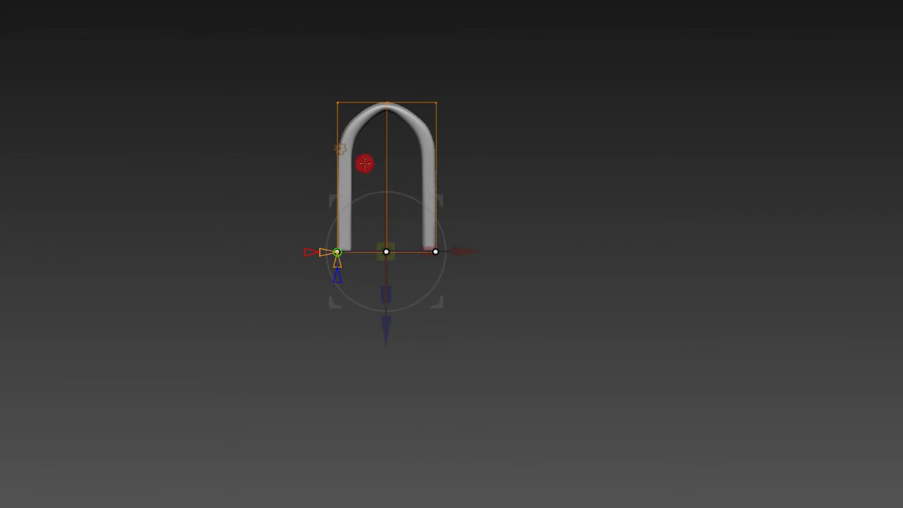
- Reapply the Soft Deformer with 5 divisions and pinch the arch legs inward
left_click(361, 152)
left_click(512, 152)
left_click(326, 252)
left_click_drag(326, 251, 321, 253)
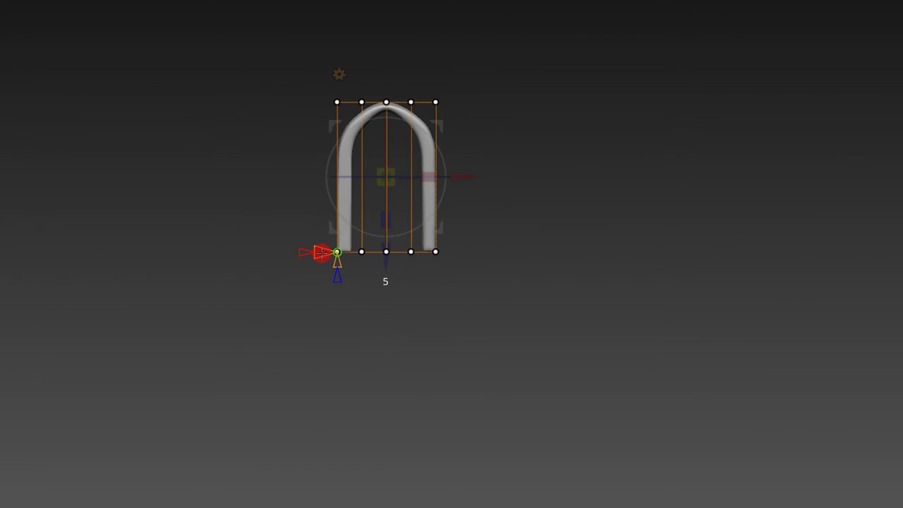
left_click(472, 210)
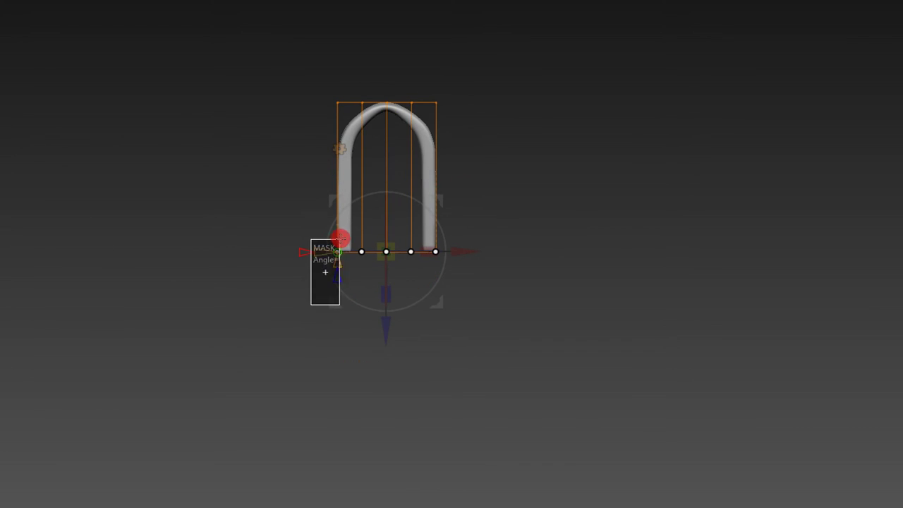
left_click_drag(436, 252, 393, 251)
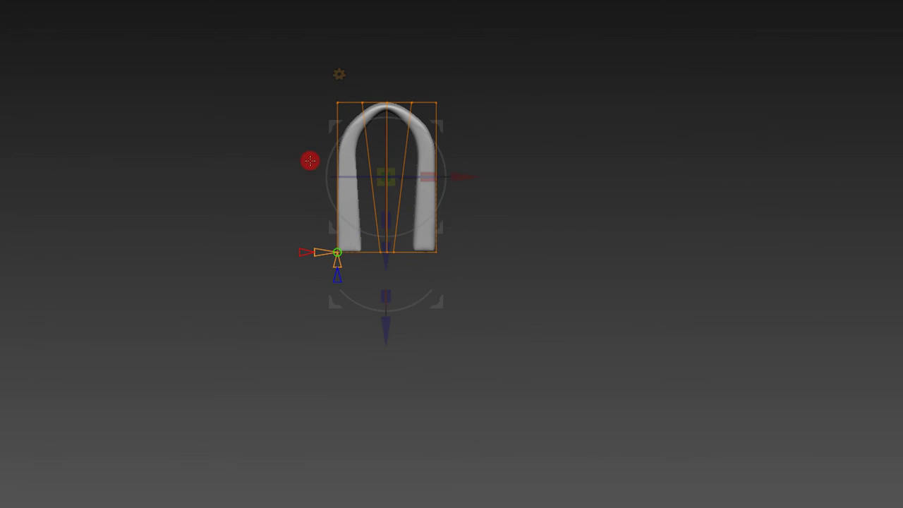
mouse_move(427, 249)
left_mouse_down()
mouse_move(398, 244)
mouse_move(488, 234)
left_mouse_up()
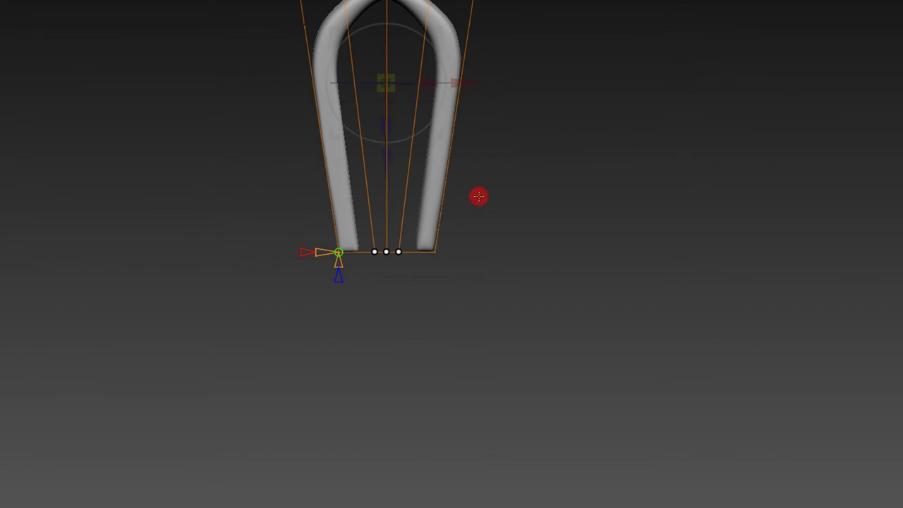
- Pull the bottoms of both arch legs toward the centre and apply the deformer
left_click(249, 65)
mouse_move(420, 324)
left_mouse_down()
mouse_move(307, 333)
mouse_move(244, 324)
left_mouse_up()
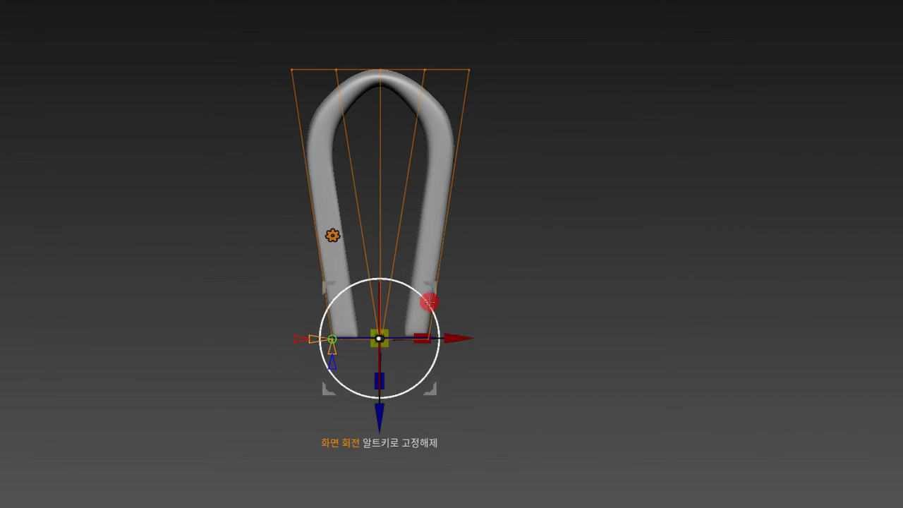
left_click(333, 235)
left_click(543, 232)
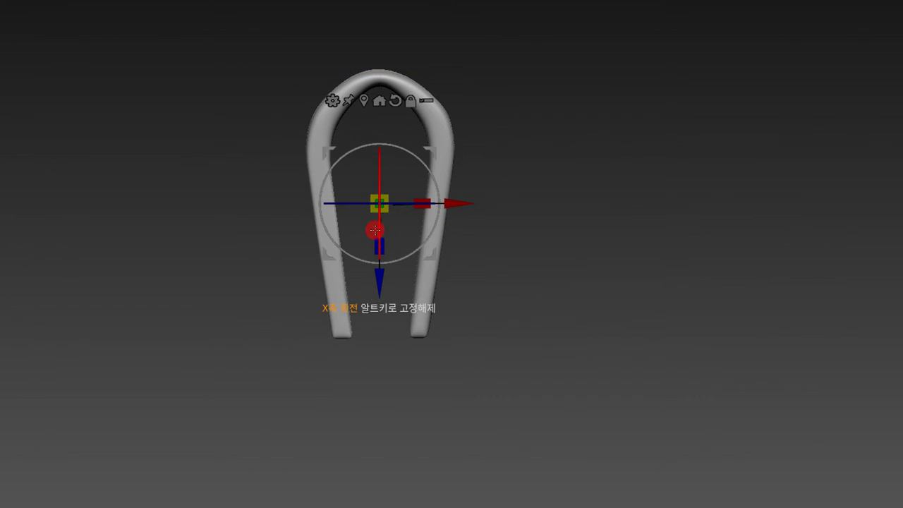
- Realign the gizmo to the clip and apply a Soft Deformer lattice
left_click(337, 90)
left_click(303, 2)
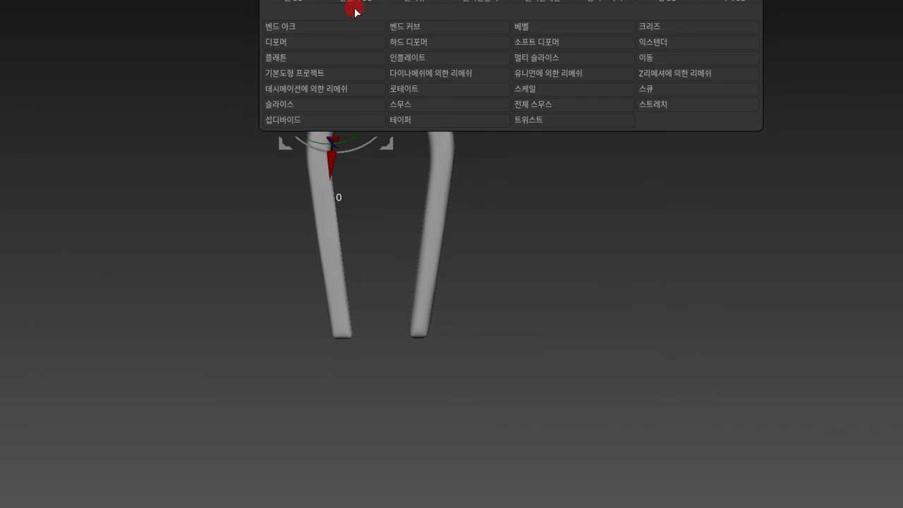
left_click(537, 43)
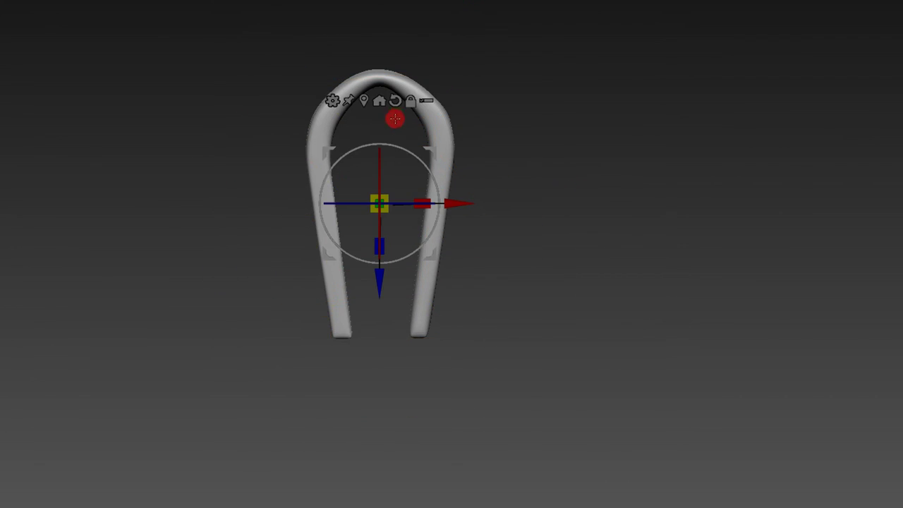
left_click(396, 100)
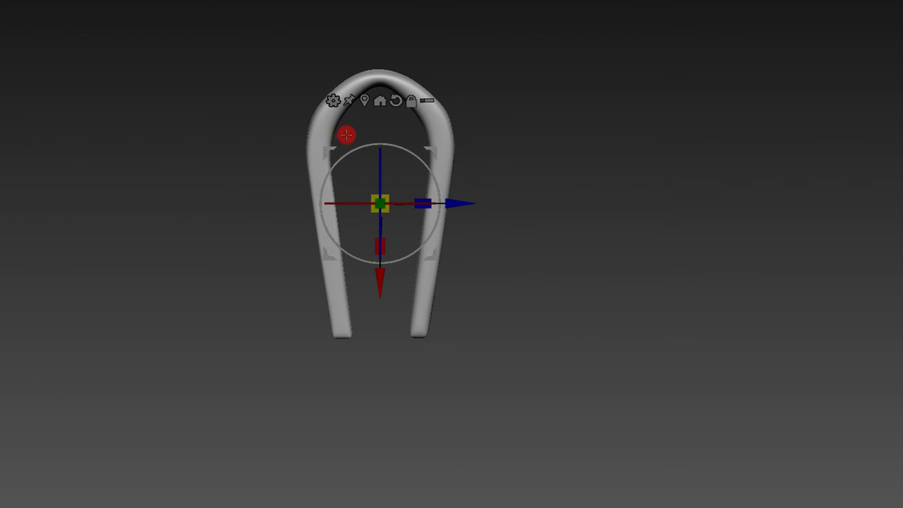
left_click(335, 100)
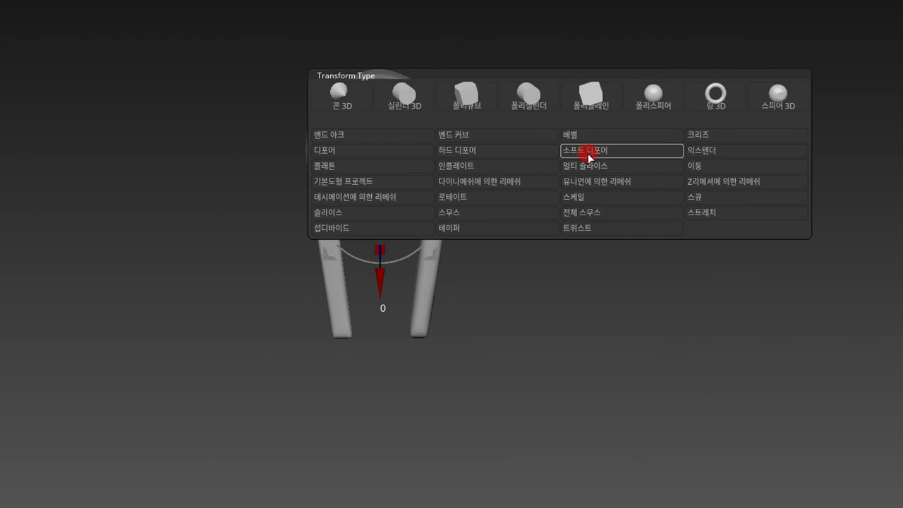
left_click(590, 151)
- Mask the upper lattice points, set the lattice to 3 segments, and isolate the bottom-middle points
left_click_drag(240, 61, 508, 247, "ctrl")
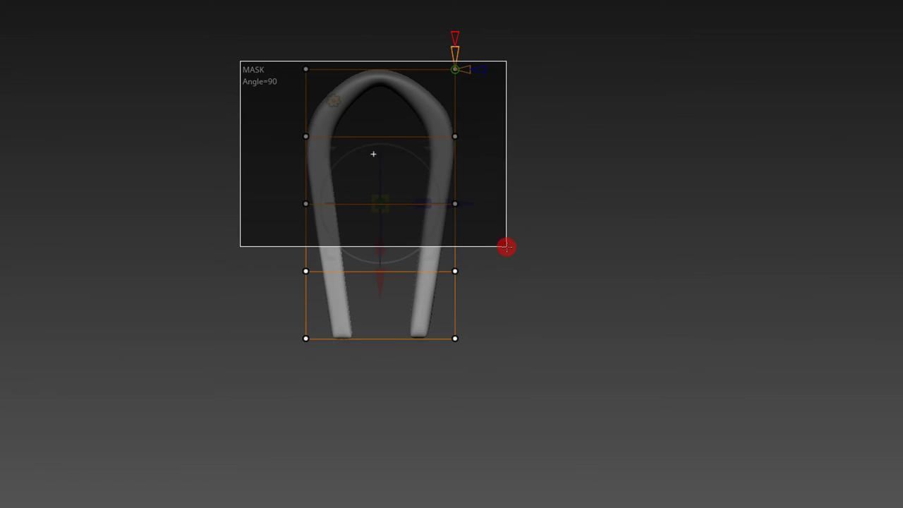
left_click_drag(508, 247, 504, 296, "ctrl")
left_click_drag(456, 55, 457, 68)
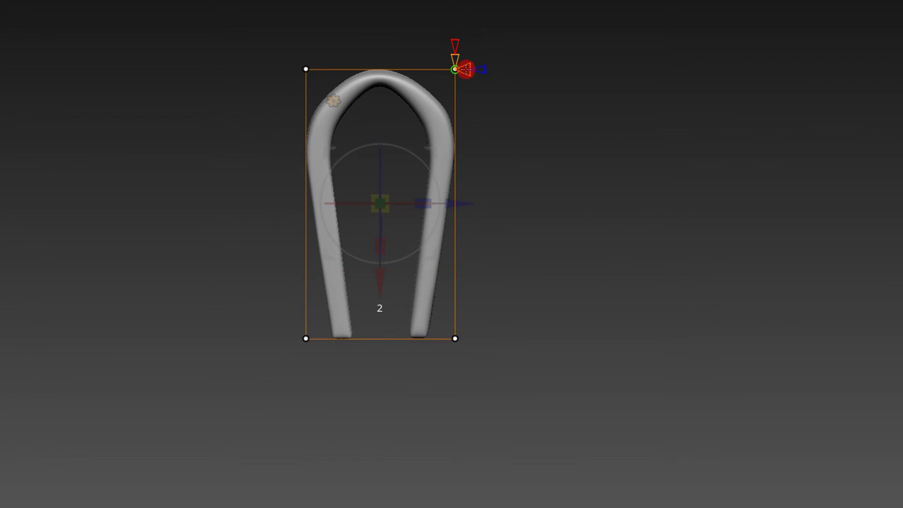
left_click_drag(468, 71, 471, 69)
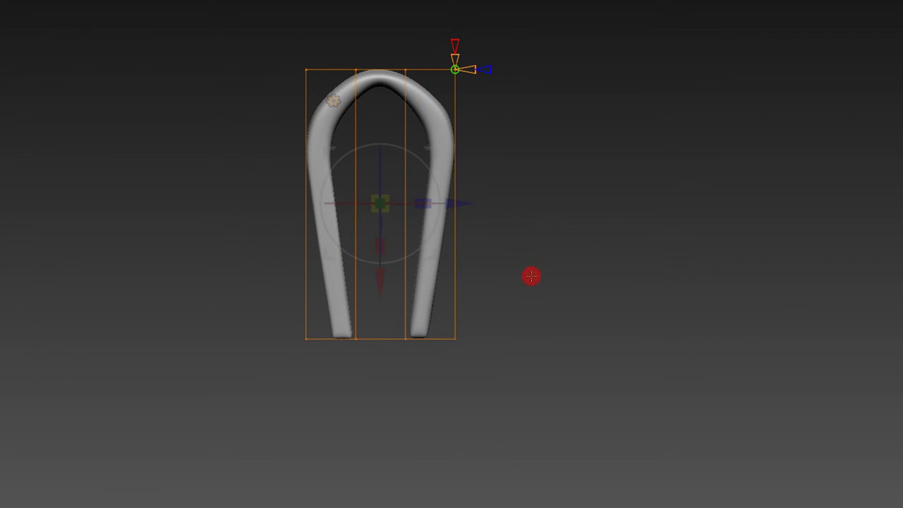
left_click(373, 323, "ctrl")
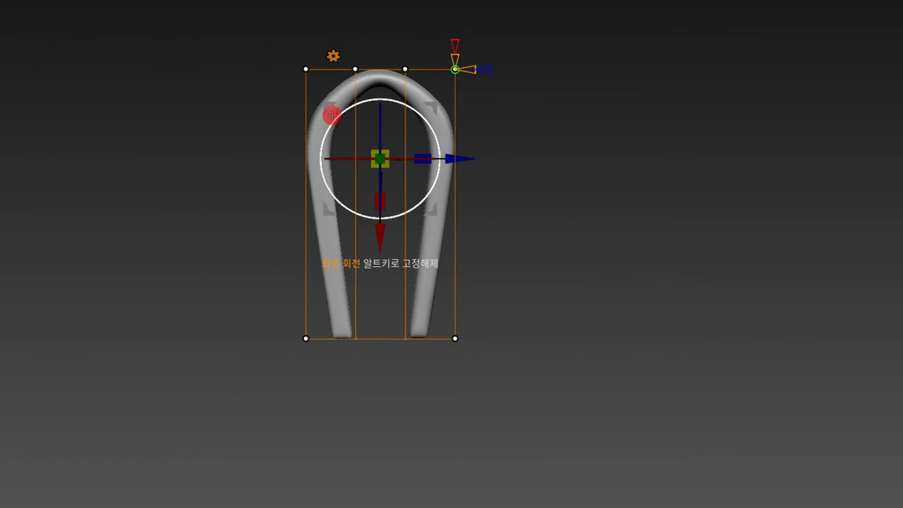
left_click(311, 144, "ctrl")
- Scale the bottom-middle points inward to 0.4666, drawing the clip's legs together
mouse_move(426, 325)
left_mouse_down()
mouse_move(340, 338)
mouse_move(403, 312)
left_mouse_up()
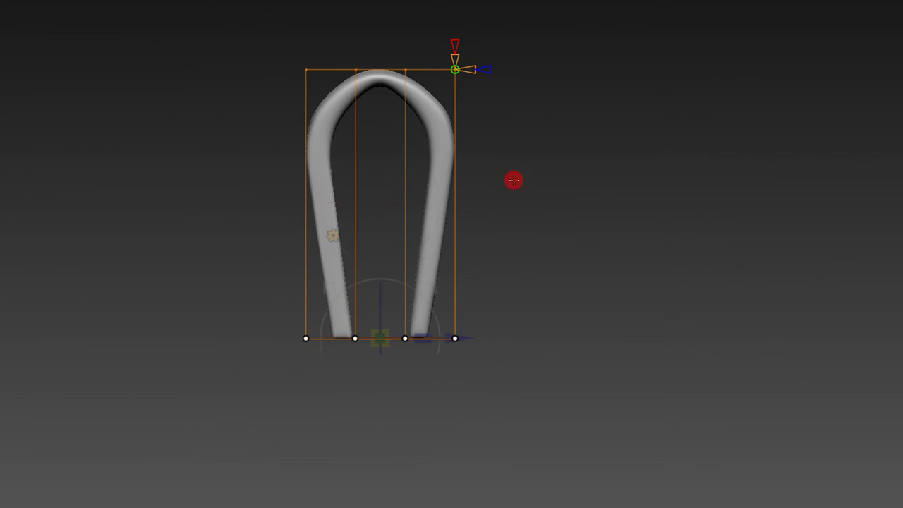
left_click_drag(425, 332, 355, 329)
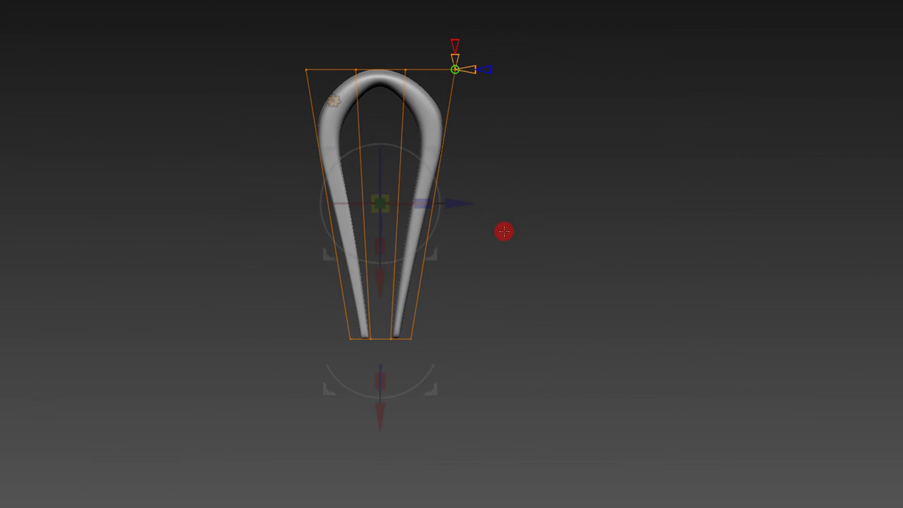
middle_click_drag(504, 230, 584, 186)
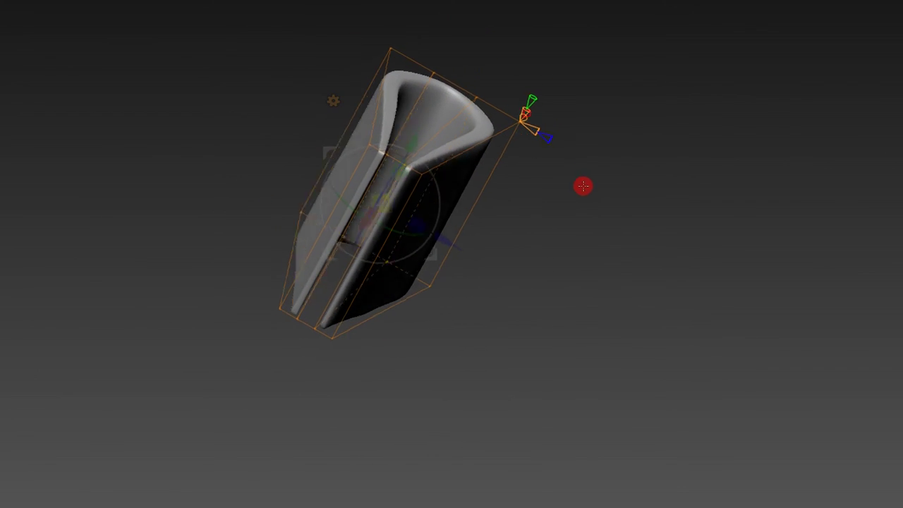
key("f")
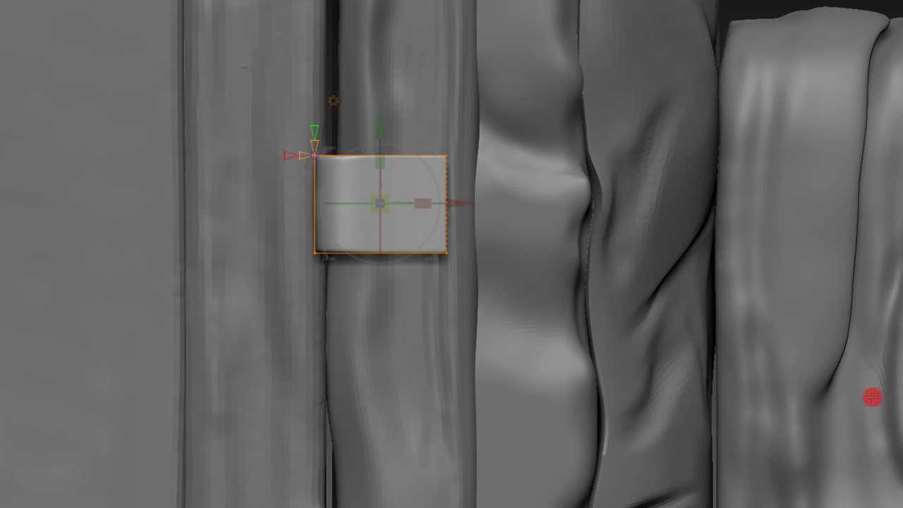
- Slide the clip along X onto the backpack's left side panel, orbiting to check its fit
middle_click_drag(871, 398, 778, 162)
mouse_move(752, 219)
middle_mouse_down()
mouse_move(746, 194)
mouse_move(706, 189)
middle_mouse_up()
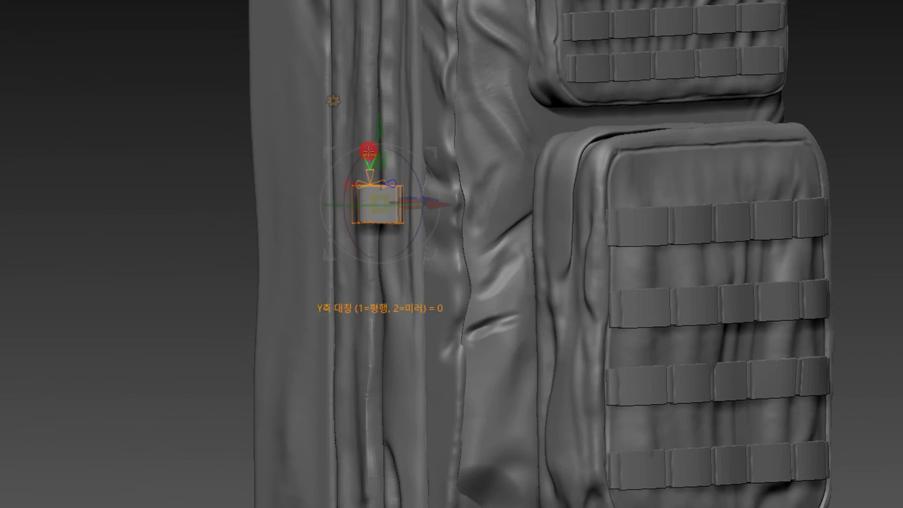
left_click(333, 101)
middle_click_drag(250, 200, 282, 176)
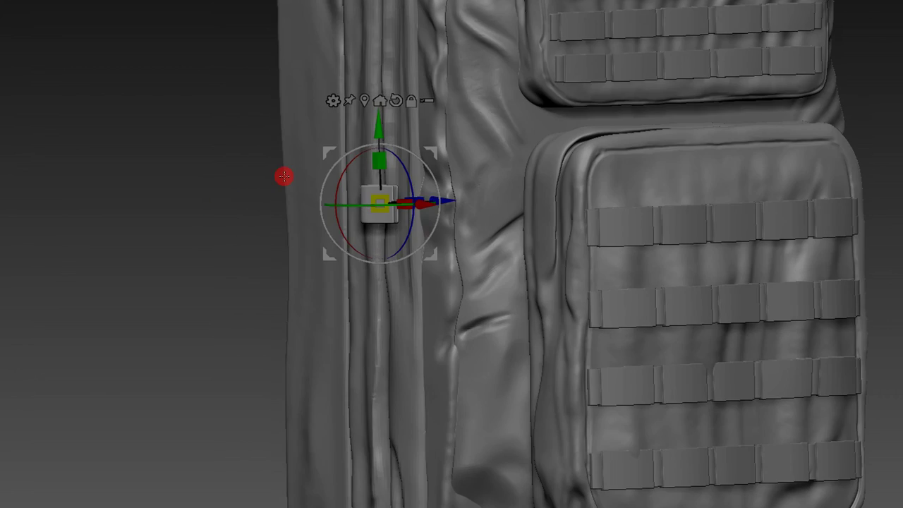
mouse_move(216, 240)
middle_mouse_down()
mouse_move(268, 232)
mouse_move(324, 148)
mouse_move(335, 113)
mouse_move(384, 256)
mouse_move(365, 283)
mouse_move(359, 233)
middle_mouse_up()
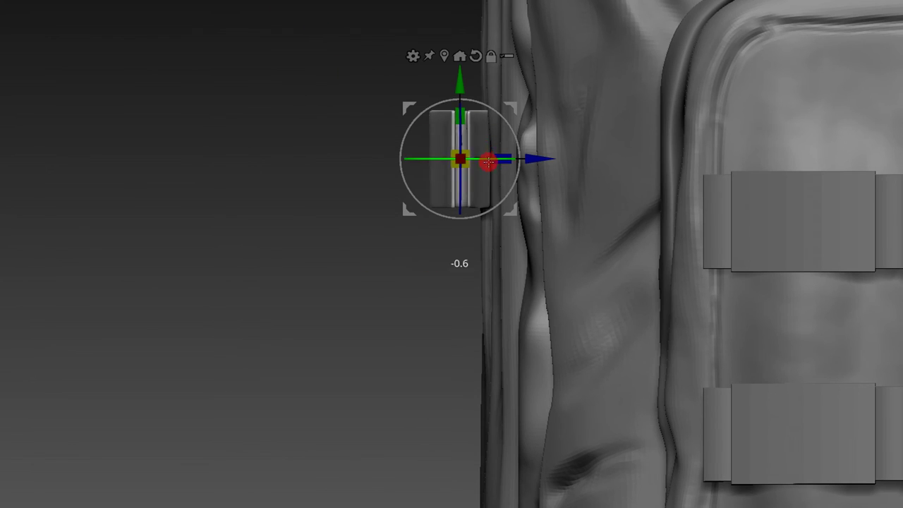
left_click_drag(509, 162, 527, 157)
mouse_move(373, 223)
left_mouse_down()
mouse_move(403, 221)
mouse_move(467, 191)
mouse_move(487, 90)
left_mouse_up()
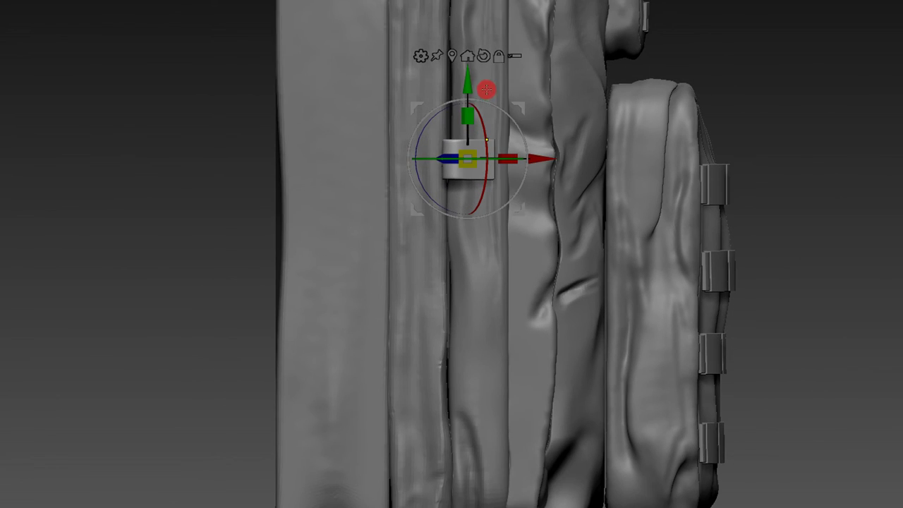
mouse_move(535, 162)
left_mouse_down()
mouse_move(635, 60)
mouse_move(484, 67)
mouse_move(532, 174)
mouse_move(544, 158)
mouse_move(527, 127)
mouse_move(538, 131)
mouse_move(416, 117)
mouse_move(440, 145)
mouse_move(672, 54)
mouse_move(581, 204)
mouse_move(719, 92)
mouse_move(707, 176)
mouse_move(492, 205)
left_mouse_up()
mouse_move(538, 142)
left_mouse_down()
mouse_move(498, 145)
mouse_move(579, 290)
mouse_move(559, 178)
left_mouse_up()
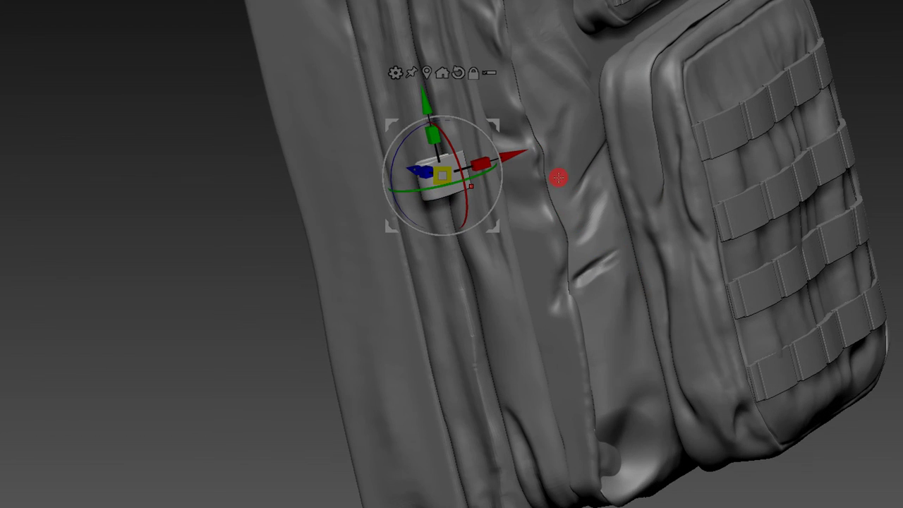
left_click_drag(537, 236, 488, 150, "alt")
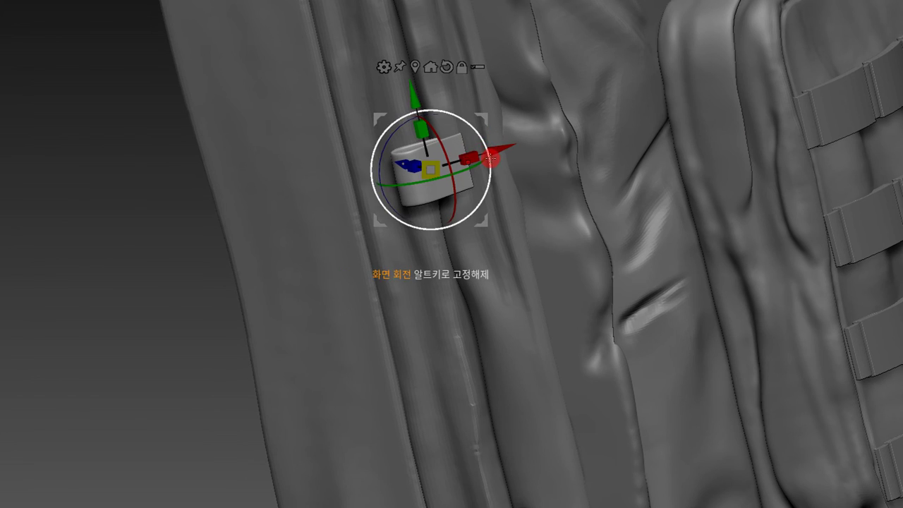
mouse_move(481, 160)
left_mouse_down()
mouse_move(504, 161)
mouse_move(495, 34)
left_mouse_up()
mouse_move(493, 322)
left_mouse_down()
mouse_move(555, 345)
mouse_move(544, 272)
mouse_move(458, 160)
left_mouse_up()
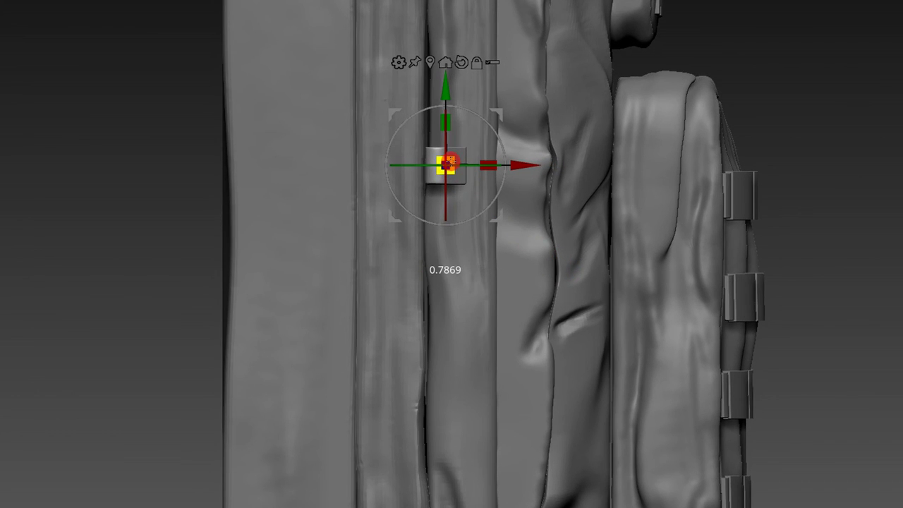
- Raise the clip along Y and nudge it along Z to sit a third of the way down
left_click_drag(446, 100, 446, 68)
left_click_drag(537, 92, 641, 43, "alt")
mouse_move(666, 145)
left_mouse_down()
mouse_move(548, 204)
mouse_move(324, 244)
mouse_move(435, 195)
left_mouse_up()
left_click_drag(531, 147, 522, 145)
key("f")
mouse_move(417, 284)
left_mouse_down("shift")
mouse_move(428, 215)
mouse_move(491, 221)
left_mouse_up("shift")
mouse_move(757, 191)
left_mouse_down()
mouse_move(752, 228)
mouse_move(798, 190)
mouse_move(803, 220)
mouse_move(817, 156)
left_mouse_up()
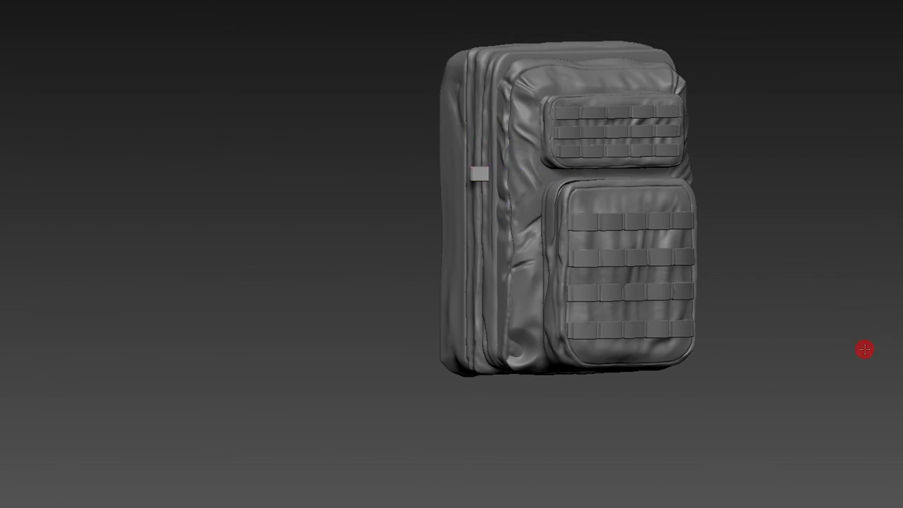
- Re-snap the gizmo onto the second clip and push it along Z against the front pocket's left edge
left_click_drag(867, 347, 601, 220, "shift")
mouse_move(528, 120)
left_mouse_down()
mouse_move(543, 164)
mouse_move(610, 217)
mouse_move(682, 307)
left_mouse_up()
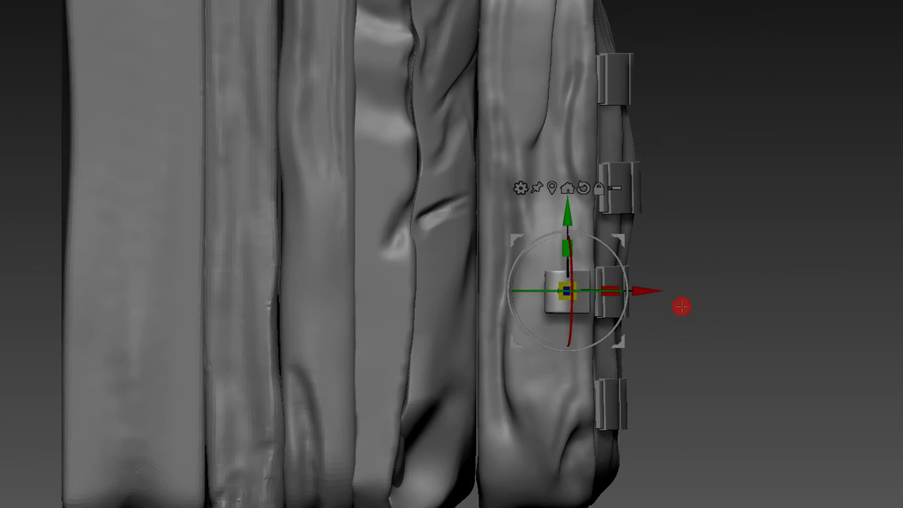
left_click_drag(704, 278, 633, 282)
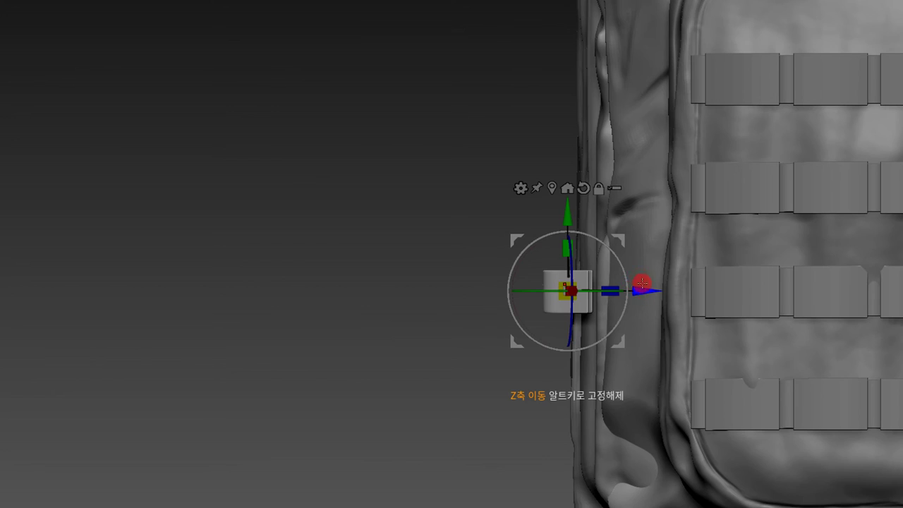
left_click(583, 197)
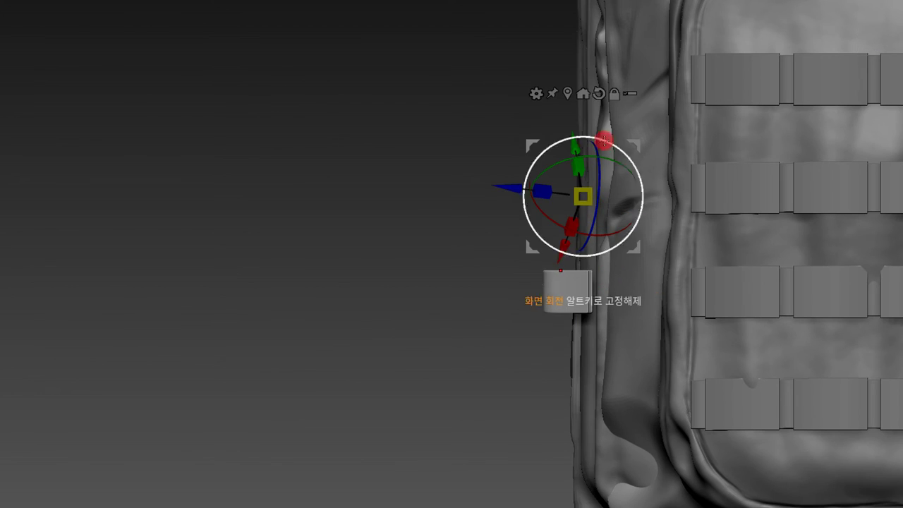
left_click(583, 92)
left_click_drag(657, 285, 709, 294)
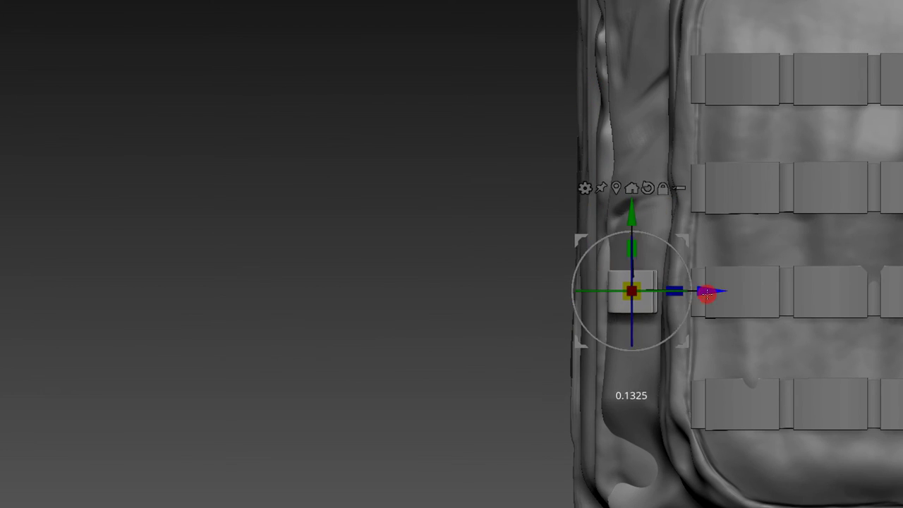
left_click_drag(544, 327, 726, 290)
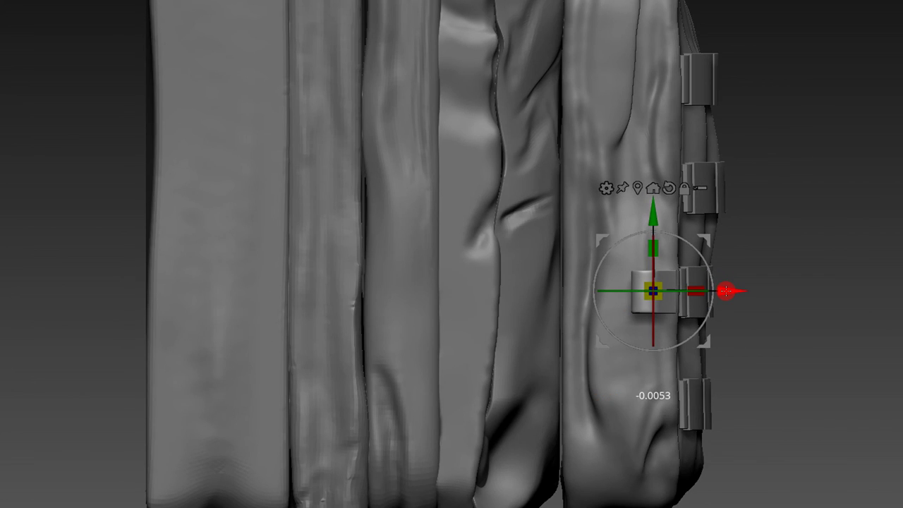
left_click_drag(758, 260, 690, 264)
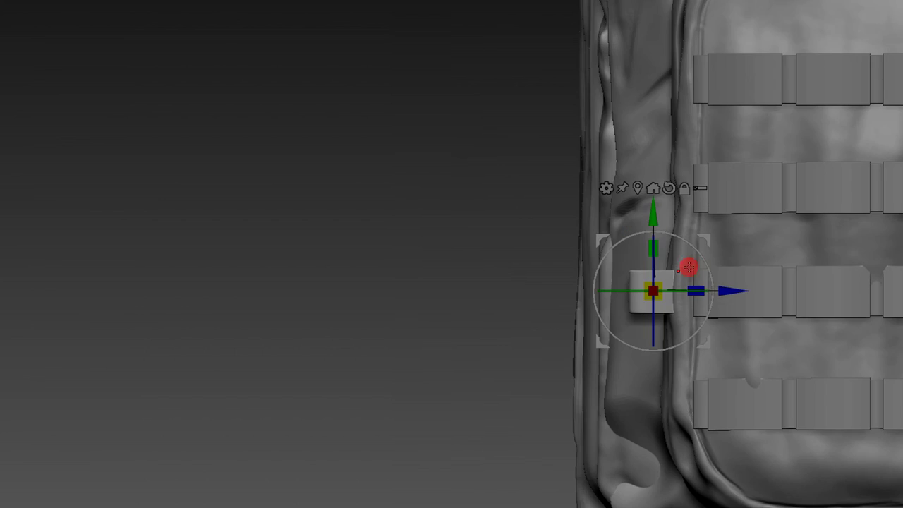
left_click_drag(720, 291, 723, 291)
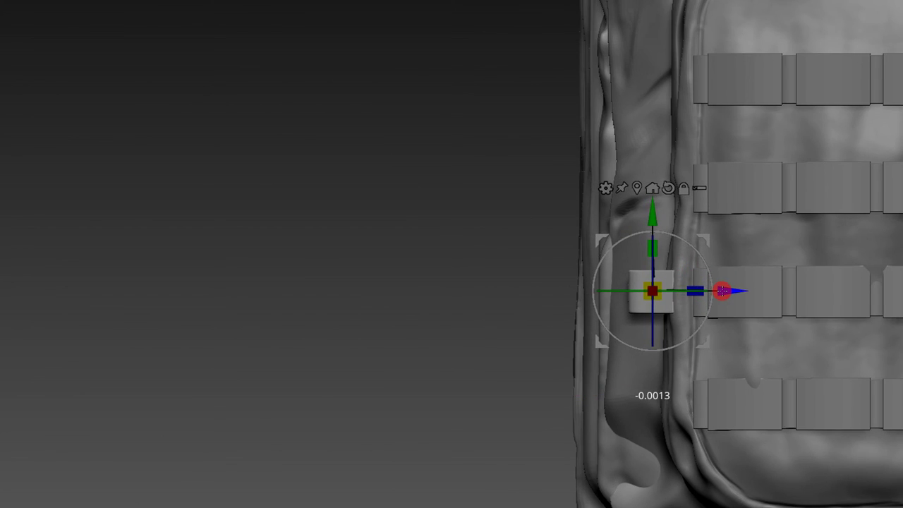
- Zoom out and orbit around the whole backpack to review the clip placement
mouse_move(621, 228)
right_mouse_down("ctrl")
mouse_move(571, 247)
mouse_move(555, 234)
mouse_move(591, 296)
mouse_move(787, 197)
mouse_move(804, 276)
mouse_move(784, 312)
mouse_move(763, 292)
mouse_move(844, 168)
mouse_move(629, 254)
right_mouse_up("ctrl")
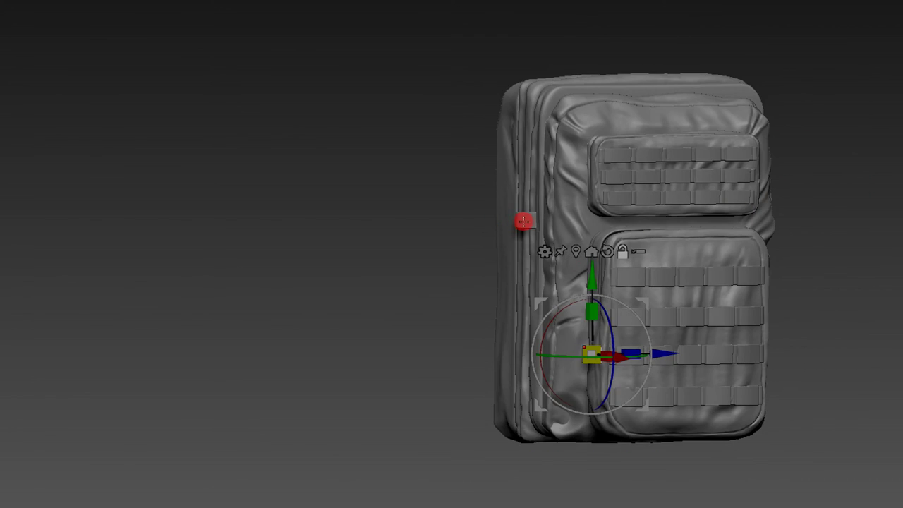
mouse_move(785, 149)
right_mouse_down()
mouse_move(867, 244)
mouse_move(775, 131)
right_mouse_up()
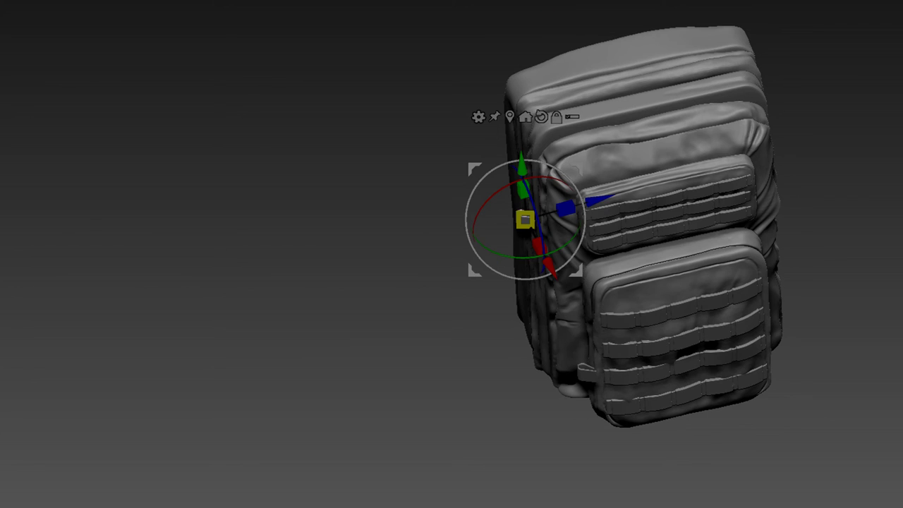
mouse_move(484, 22)
left_mouse_down()
mouse_move(620, 14)
mouse_move(638, 24)
mouse_move(588, 12)
left_mouse_up()
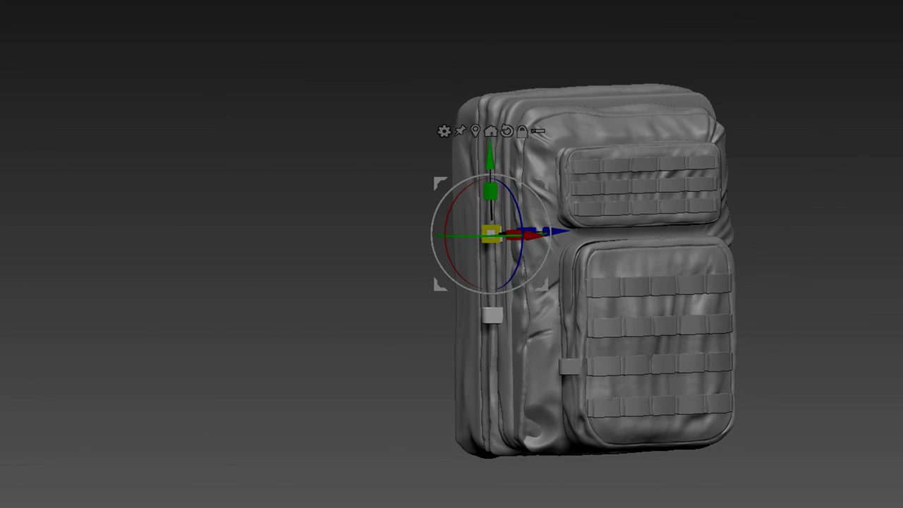
left_click_drag(655, 4, 655, 54)
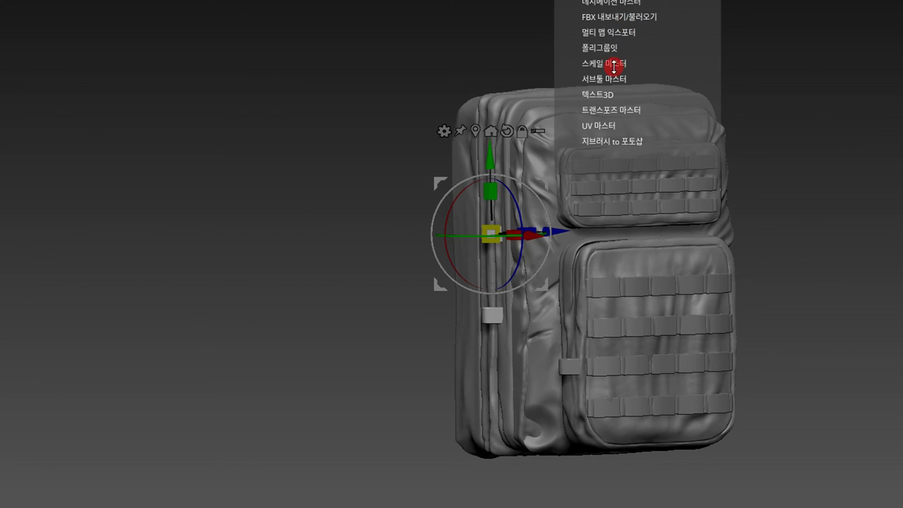
- Mirror the side clip across X with SubTool Master, merging it into one SubTool
left_click_drag(612, 74, 613, 75)
left_click(655, 137)
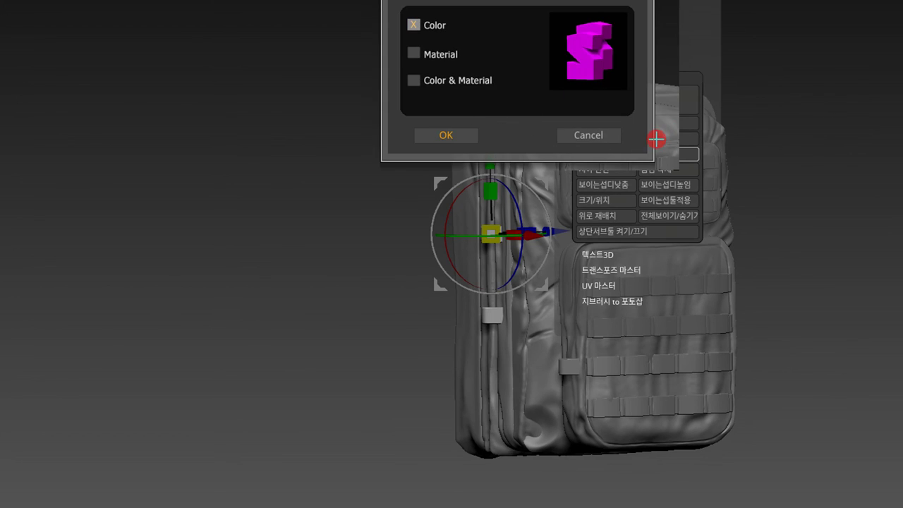
left_click(595, 137)
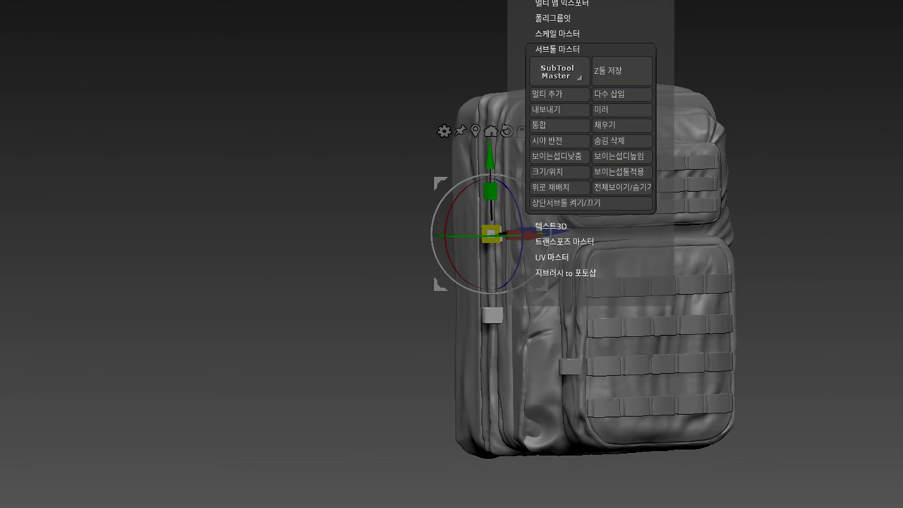
left_click(624, 111)
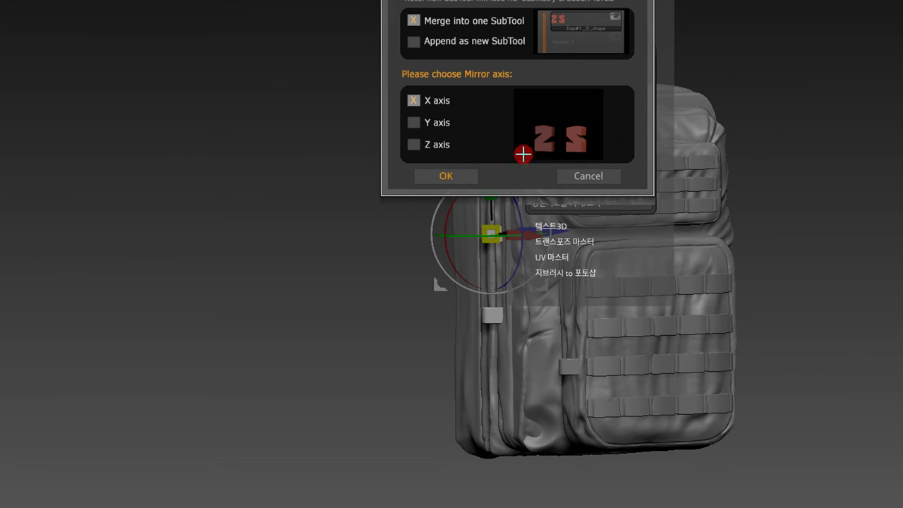
left_click(454, 176)
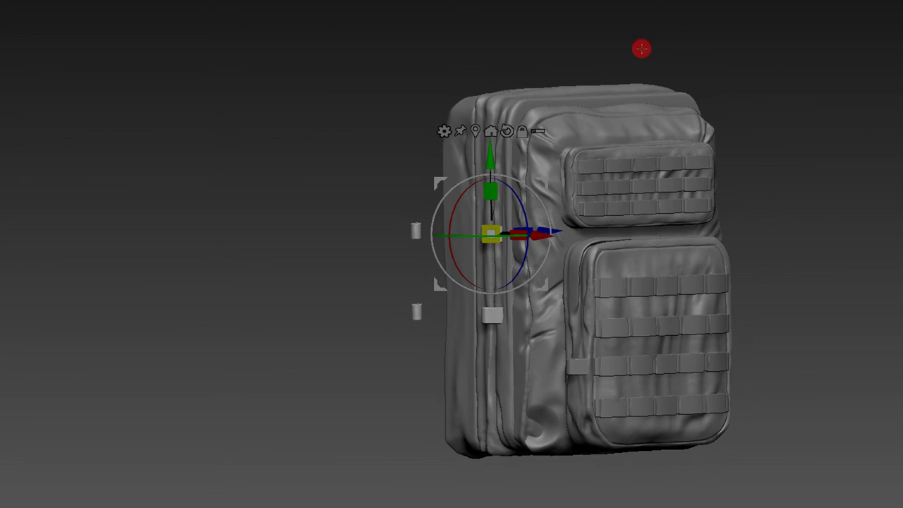
- Mirror the clip across the Z axis too, then orbit to check both sides
left_click(609, 3)
left_click(649, 145)
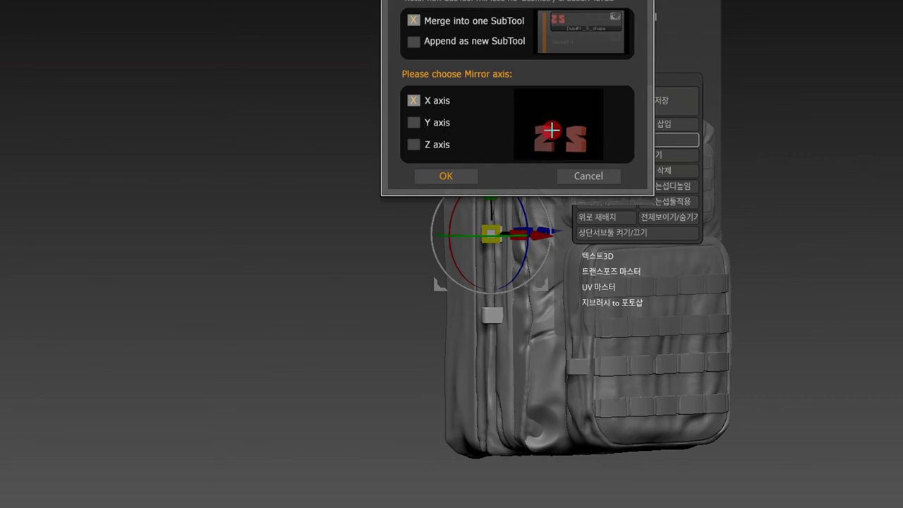
left_click(414, 144)
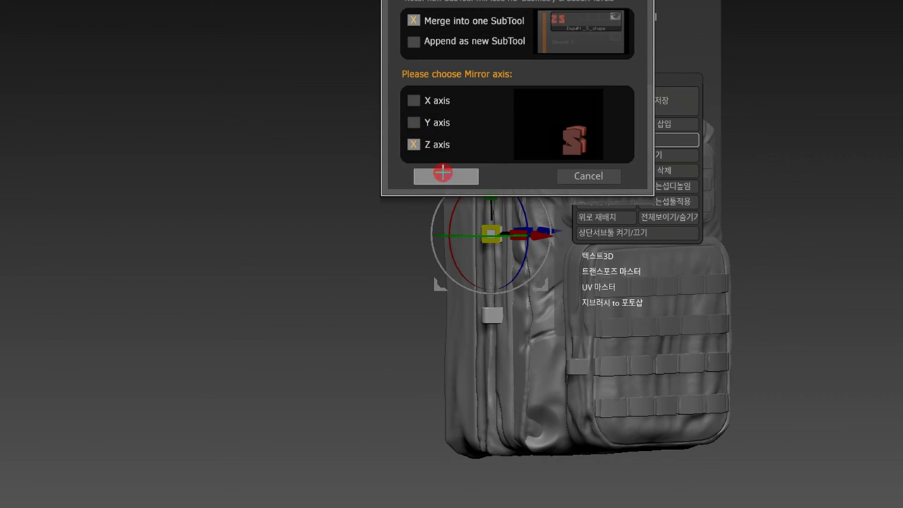
left_click(446, 176)
left_click_drag(614, 49, 565, 289)
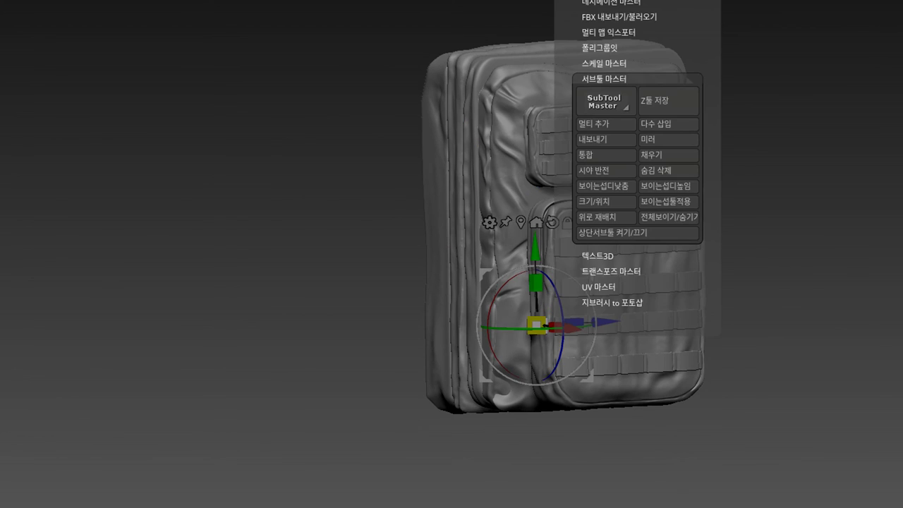
left_click(648, 139)
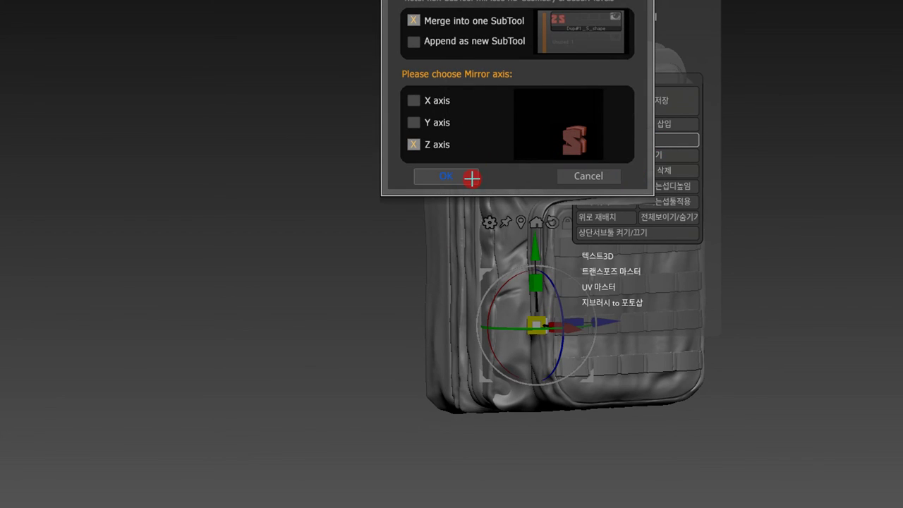
left_click(473, 177)
left_click_drag(484, 162, 701, 107)
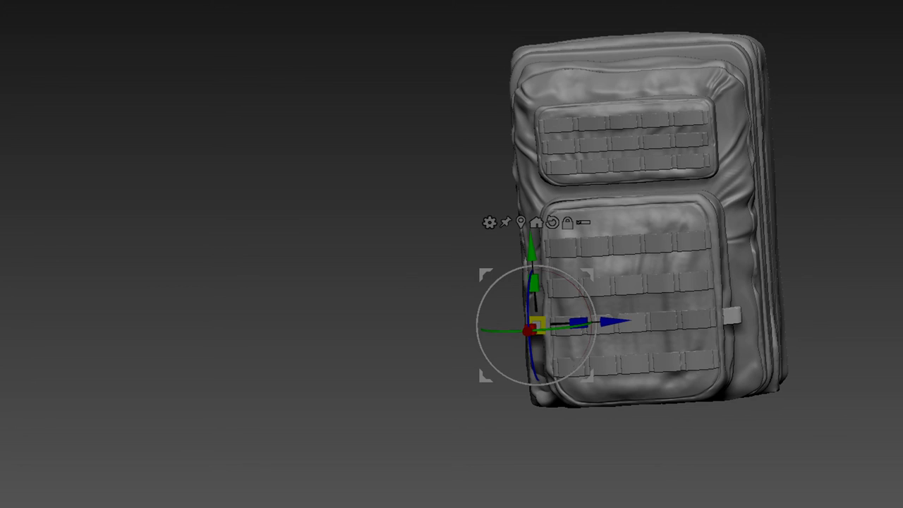
left_click_drag(430, 278, 627, 228)
- Orbit to the backpack's left side and rectangle-mask its top panel strip
mouse_move(884, 208)
left_mouse_down()
mouse_move(780, 333)
mouse_move(783, 280)
mouse_move(814, 365)
mouse_move(582, 157)
mouse_move(613, 86)
mouse_move(657, 129)
mouse_move(655, 188)
left_mouse_up()
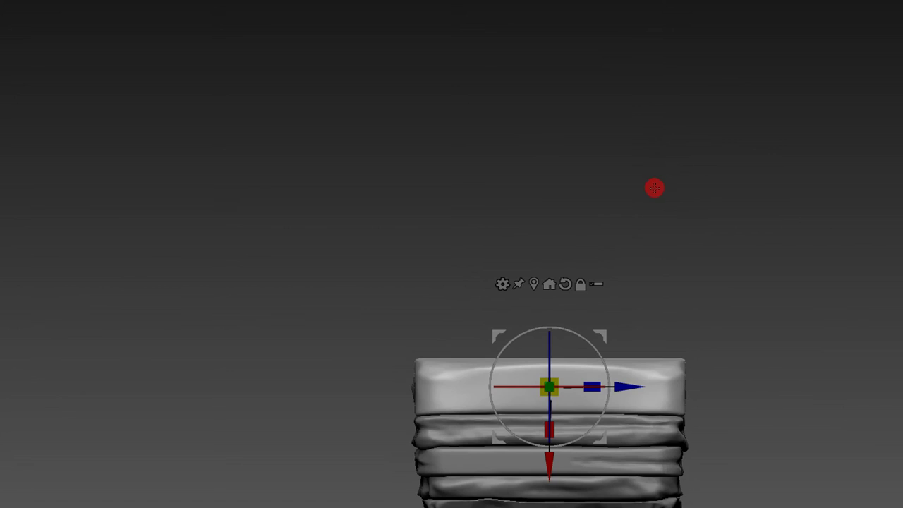
left_click_drag(629, 242, 579, 226)
key("q")
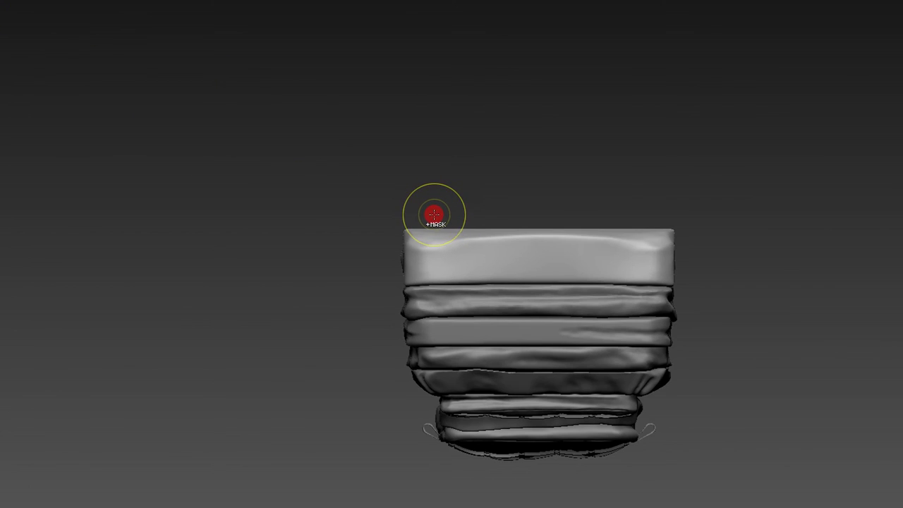
left_click_drag(427, 206, 658, 276, "ctrl")
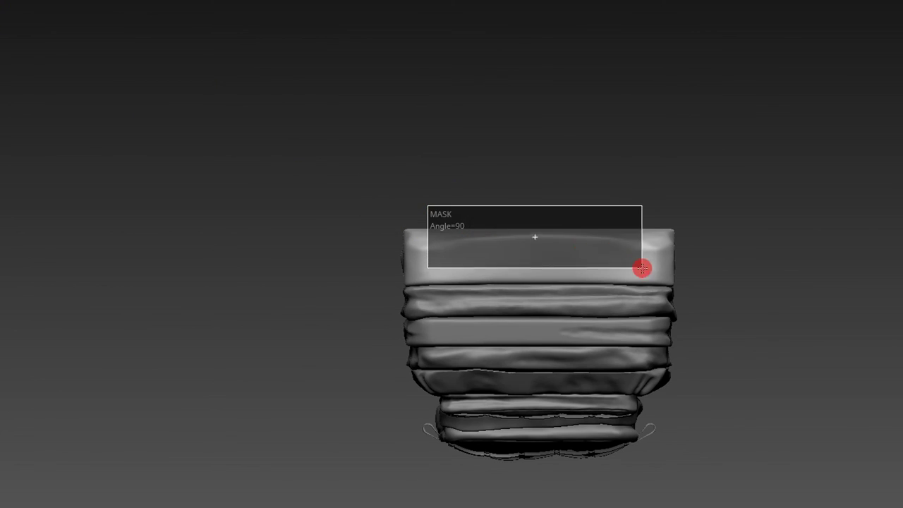
- From a straight side view, re-mask a strip along the model's top edge, then inspect it
mouse_move(677, 178)
left_mouse_down()
mouse_move(682, 135)
mouse_move(748, 188)
mouse_move(715, 153)
mouse_move(685, 182)
left_mouse_up()
mouse_move(562, 270)
left_mouse_down()
mouse_move(590, 98)
mouse_move(476, 357)
mouse_move(431, 393)
left_mouse_up()
mouse_move(394, 458)
left_mouse_down("ctrl")
mouse_move(435, 186)
mouse_move(450, 154)
left_mouse_up("ctrl")
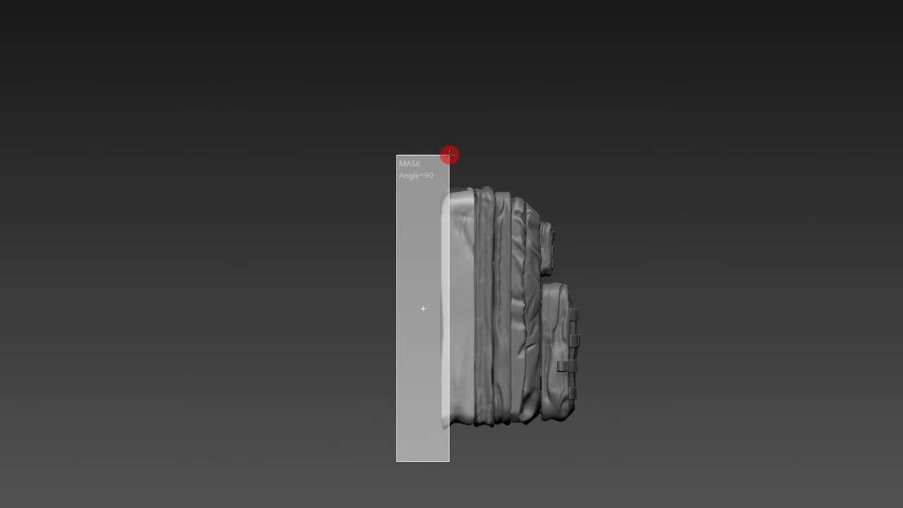
mouse_move(530, 103)
left_mouse_down()
mouse_move(541, 191)
mouse_move(614, 146)
mouse_move(704, 206)
mouse_move(833, 133)
left_mouse_up()
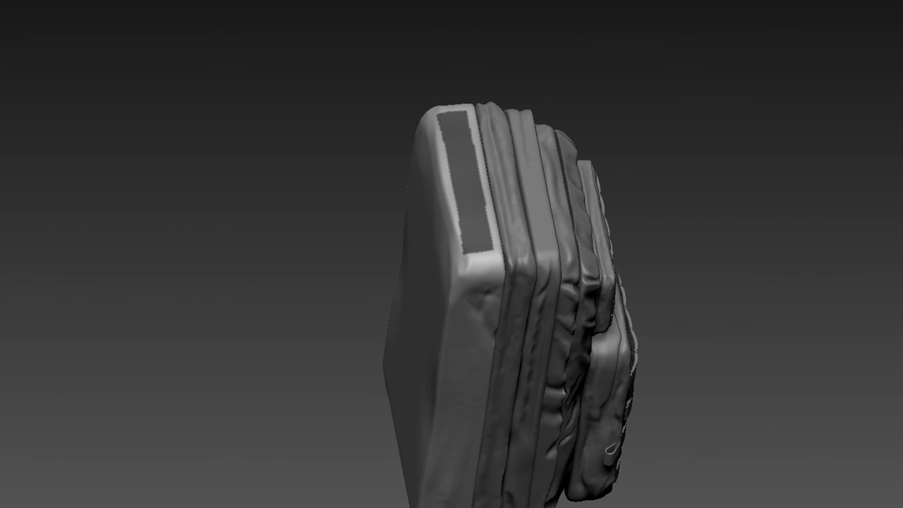
left_click_drag(843, 269, 902, 185)
- Stamp an embossed, text-like pattern into the masked top strip and zoom out to inspect it
left_click(901, 185, "ctrl")
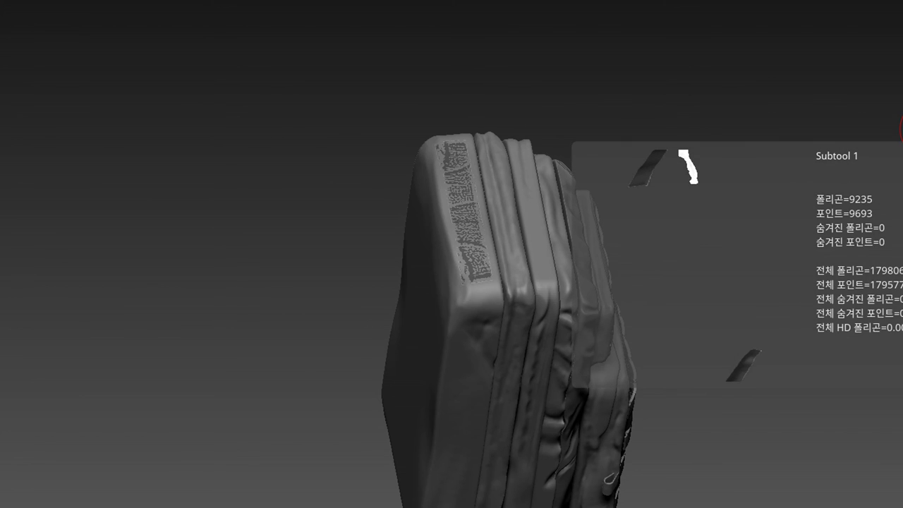
left_click_drag(818, 208, 801, 219)
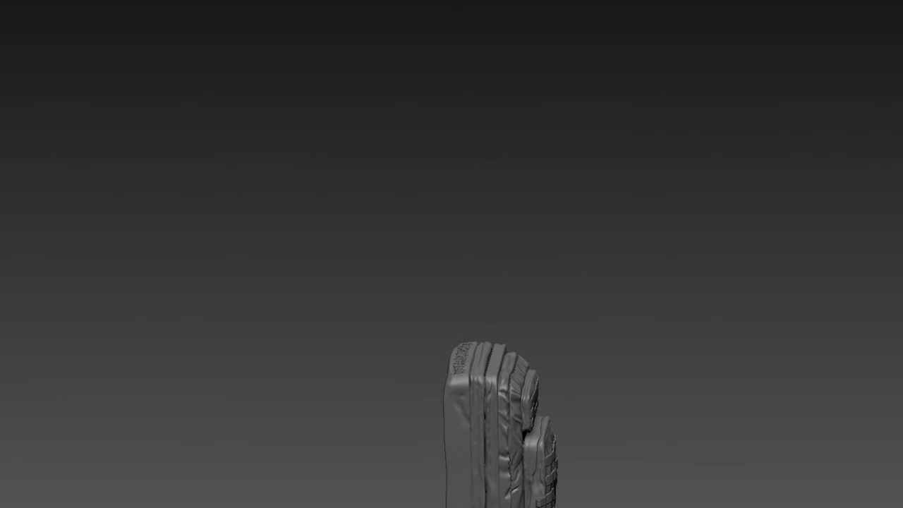
mouse_move(809, 387)
left_mouse_down()
mouse_move(830, 328)
mouse_move(831, 258)
mouse_move(871, 199)
mouse_move(836, 249)
left_mouse_up()
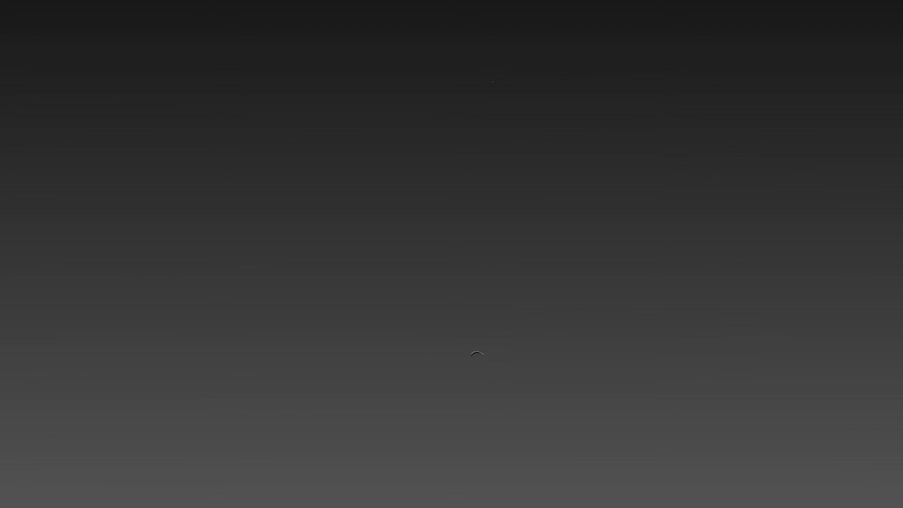
mouse_move(815, 215)
middle_mouse_down()
mouse_move(800, 297)
mouse_move(843, 339)
mouse_move(875, 396)
mouse_move(776, 298)
mouse_move(826, 337)
mouse_move(824, 298)
mouse_move(858, 239)
mouse_move(839, 293)
mouse_move(885, 323)
mouse_move(900, 448)
middle_mouse_up()
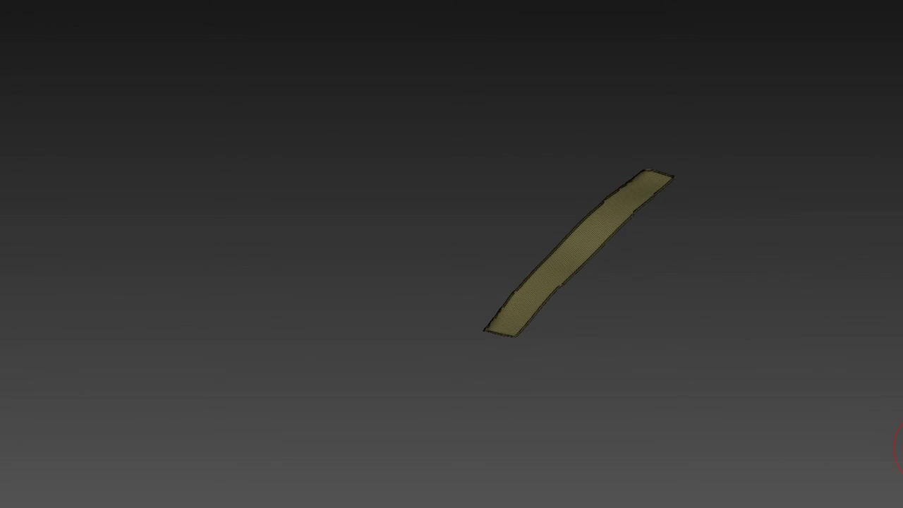
- Slice the strip's left edge and bottom end into polygroups with SliceRect, then hide them
mouse_move(839, 179)
middle_mouse_down()
mouse_move(764, 438)
mouse_move(779, 423)
mouse_move(768, 137)
mouse_move(756, 296)
mouse_move(764, 311)
mouse_move(742, 294)
middle_mouse_up()
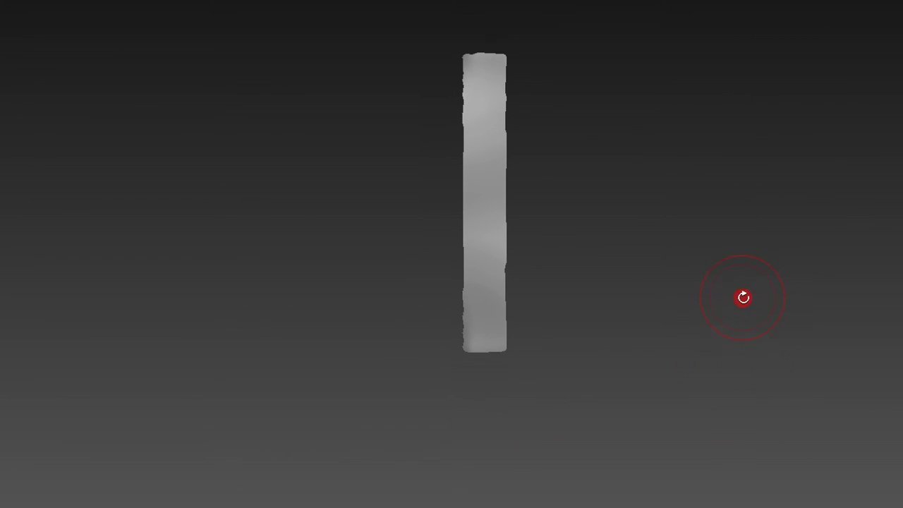
key("b")
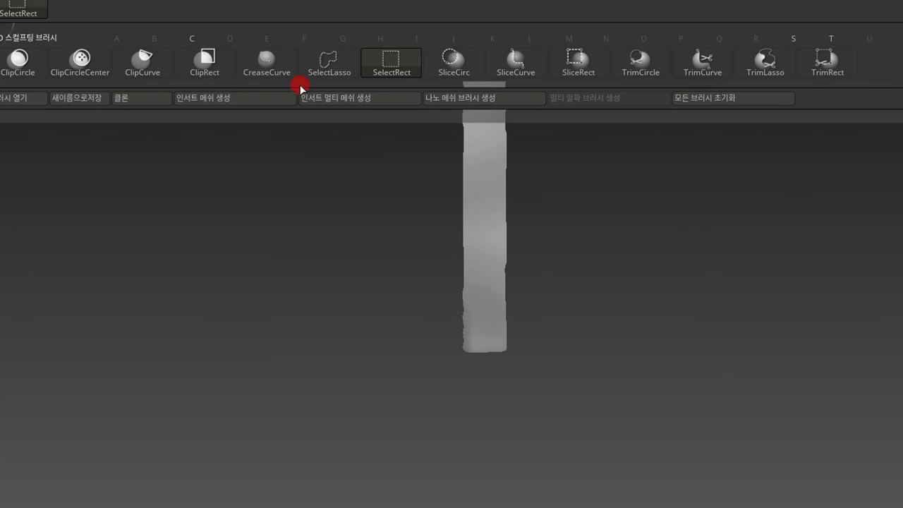
left_click(581, 83)
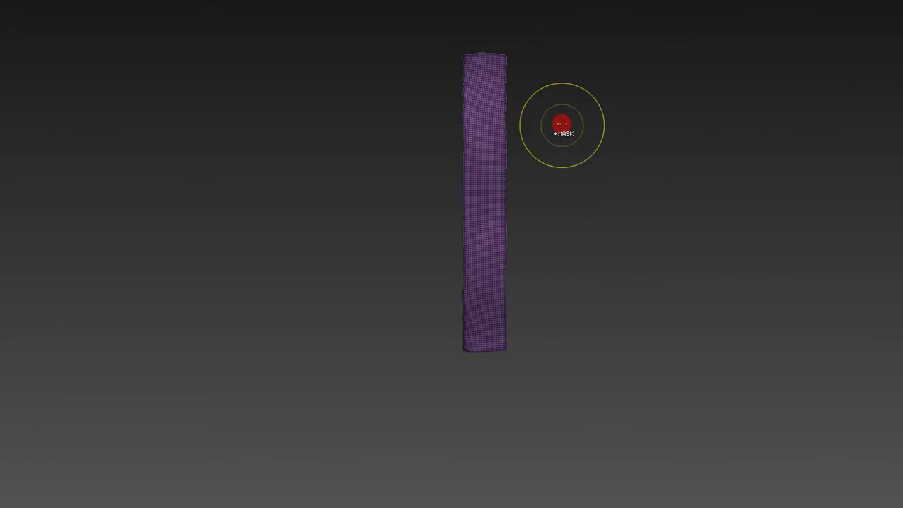
left_click_drag(583, 26, 502, 468, "ctrl+shift")
mouse_move(370, 440)
left_mouse_down("ctrl+shift")
mouse_move(464, 10)
mouse_move(544, 62)
left_mouse_up("ctrl+shift")
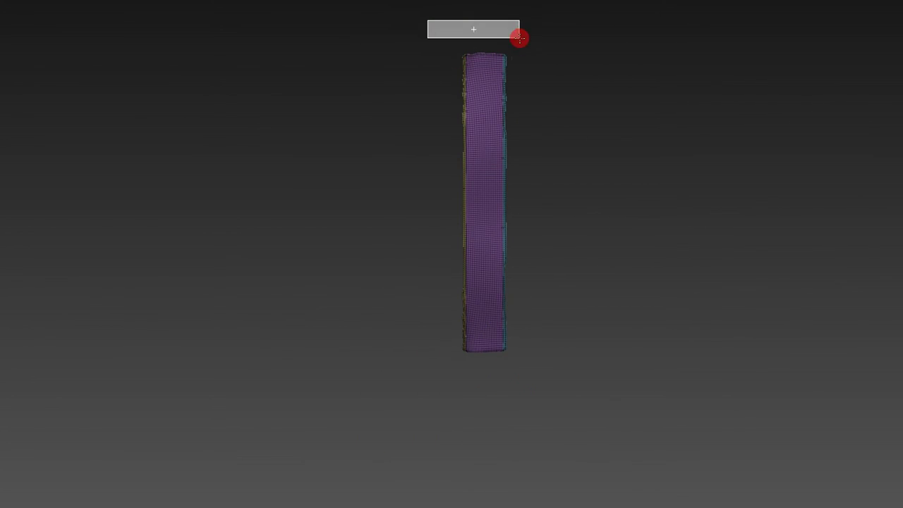
left_click_drag(557, 401, 429, 345, "ctrl+shift")
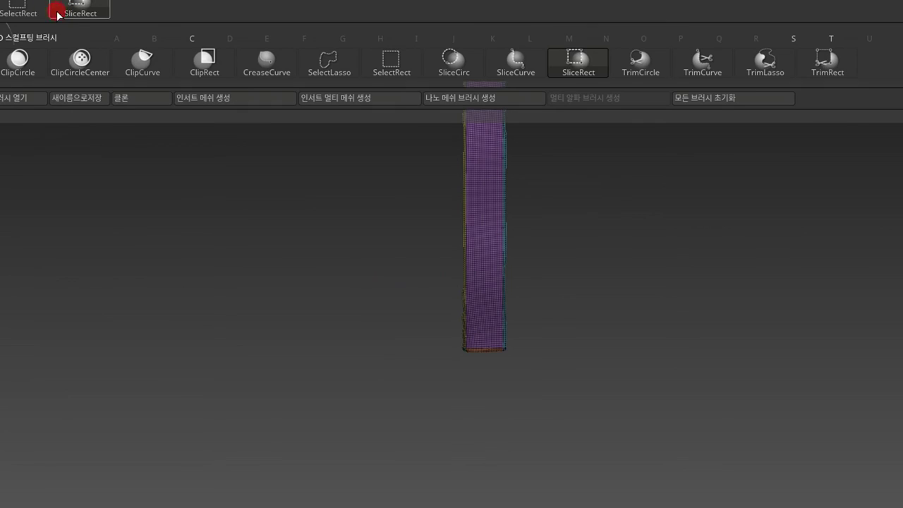
left_click(492, 196, "ctrl+shift")
key("shift+f")
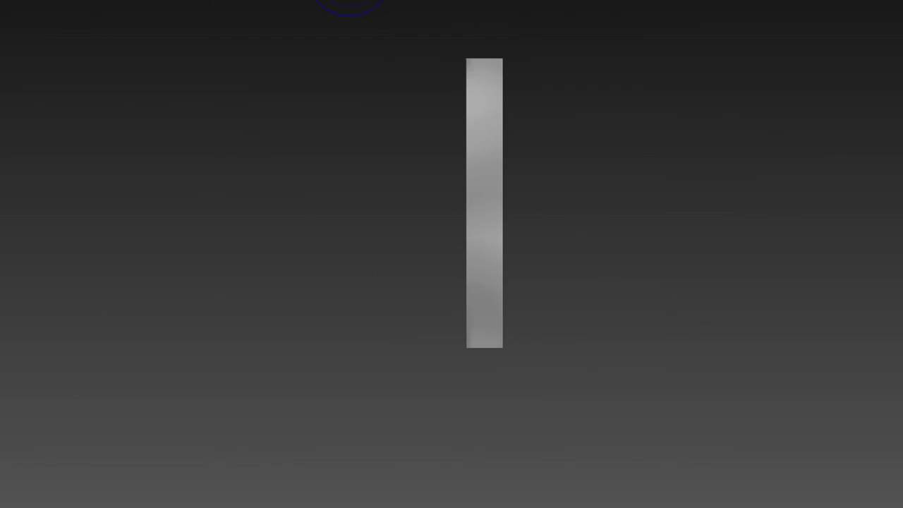
- Give the strip smooth bevelled thickness with Dynamic Subdiv, then view it on the full backpack
mouse_move(899, 349)
left_mouse_down()
mouse_move(823, 250)
mouse_move(899, 270)
left_mouse_up()
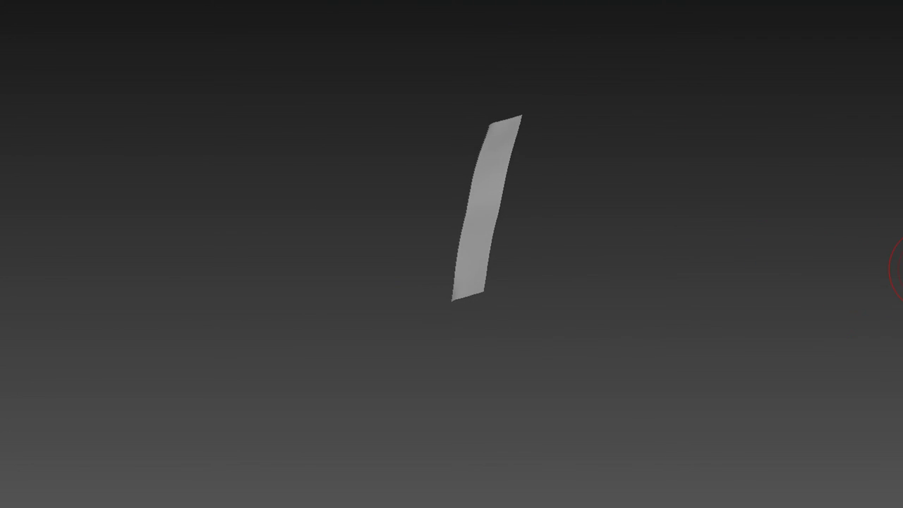
left_click_drag(684, 216, 899, 192, "alt")
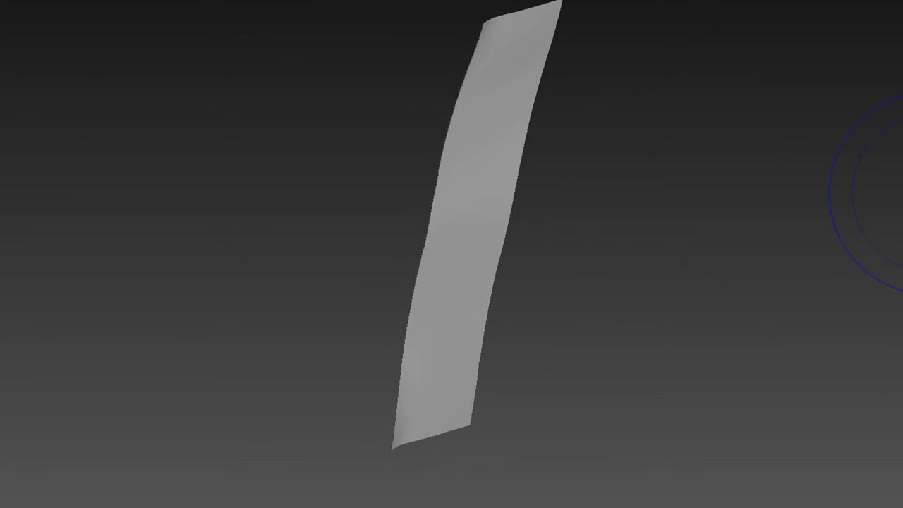
key("shift+d")
left_click_drag(874, 252, 900, 224)
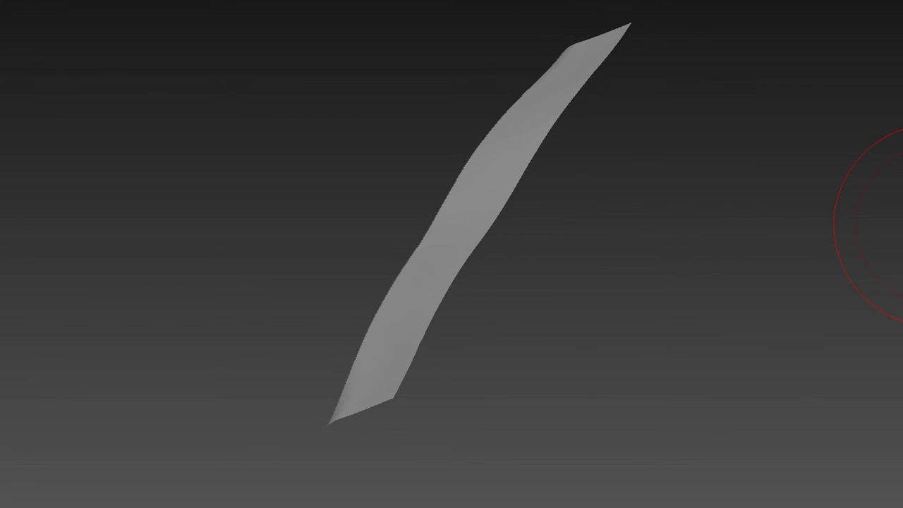
left_click_drag(900, 224, 900, 211)
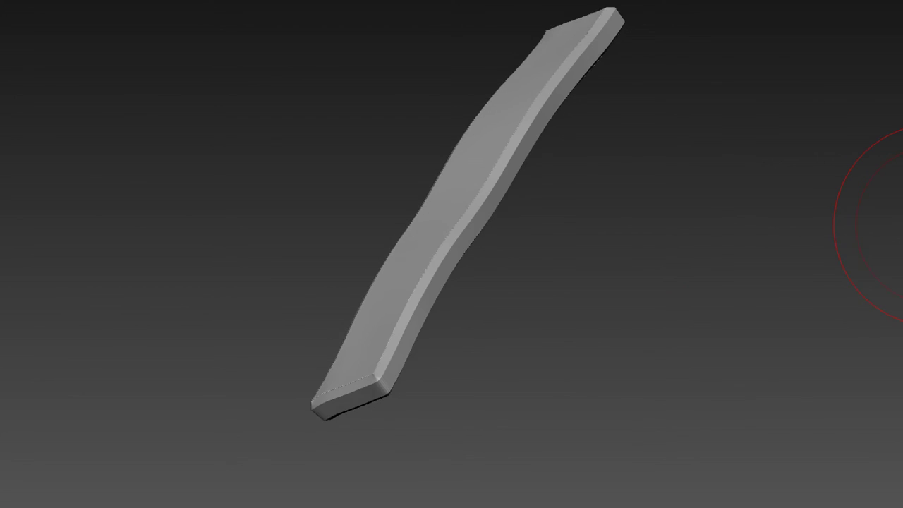
key("shift+f")
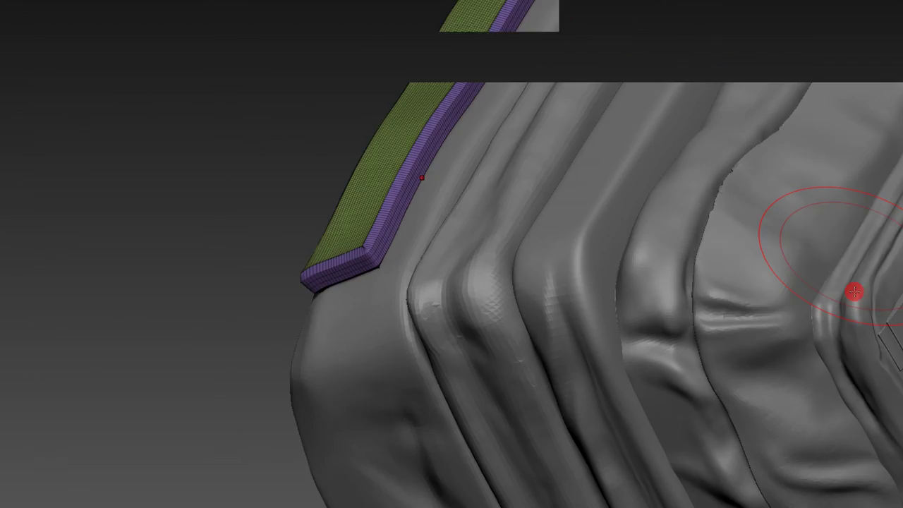
key("shift+f")
left_click_drag(774, 269, 898, 215)
key("shift+d")
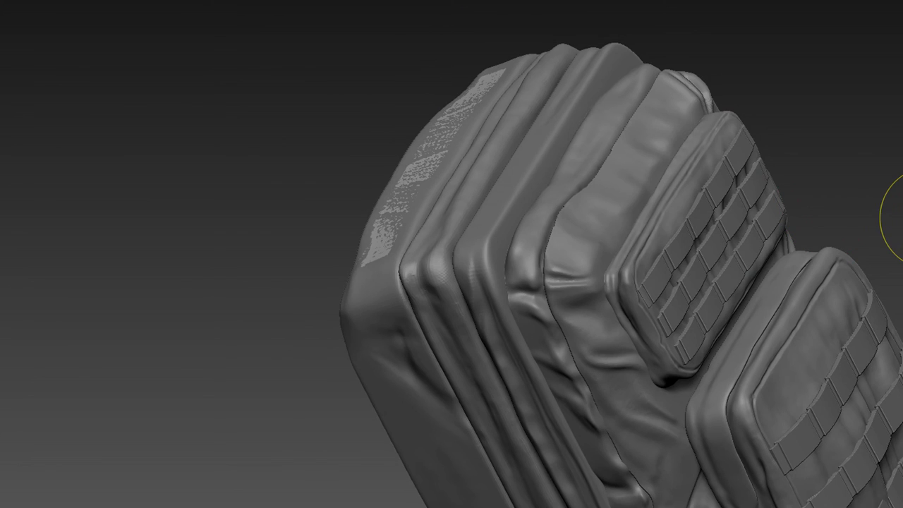
- Toggle the strip's Dynamic Subdiv thickness on and off while viewing the backpack front
key("d")
mouse_move(866, 136)
left_mouse_down()
mouse_move(783, 261)
mouse_move(722, 268)
mouse_move(863, 135)
left_mouse_up()
mouse_move(873, 188)
left_mouse_down()
mouse_move(892, 173)
mouse_move(888, 152)
left_mouse_up()
key("shift+d")
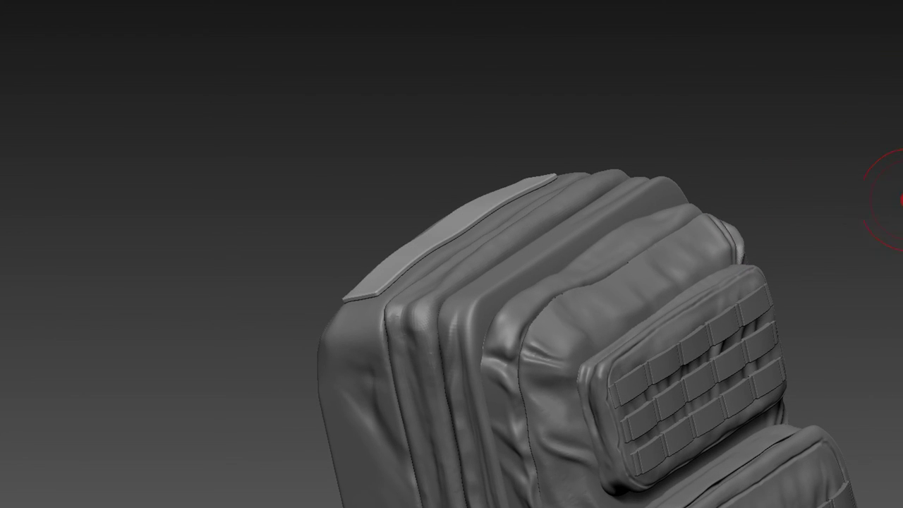
mouse_move(893, 168)
left_mouse_down()
mouse_move(855, 200)
mouse_move(873, 191)
left_mouse_up()
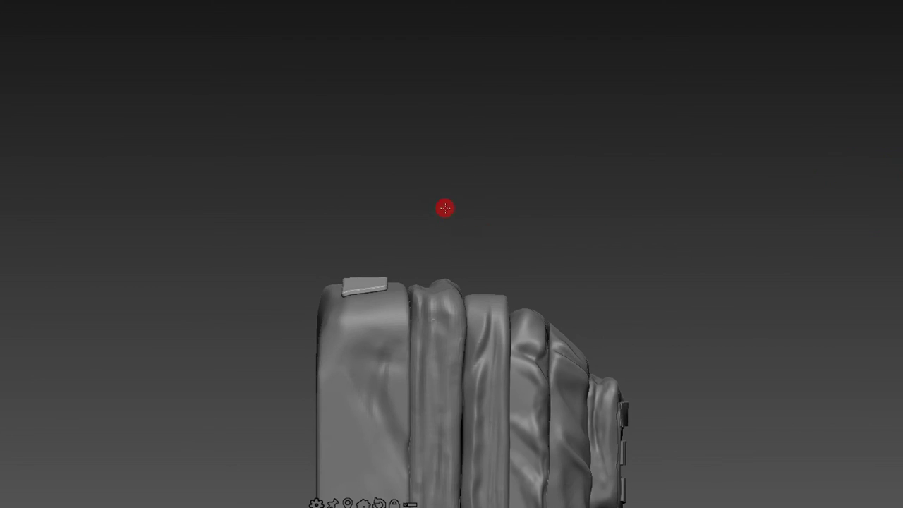
- Select the top strip subtool and orbit around the backpack to check its fit
left_click(348, 503)
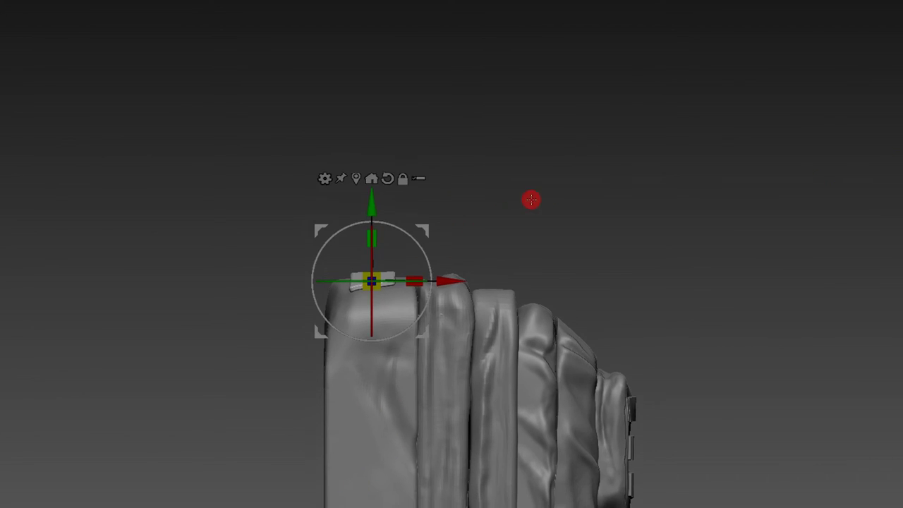
left_click_drag(530, 197, 427, 269)
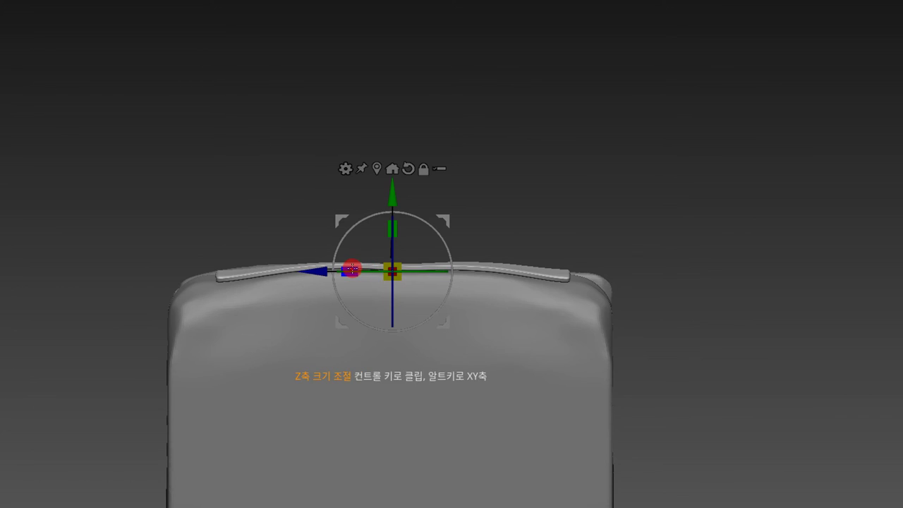
mouse_move(393, 197)
left_mouse_down()
mouse_move(417, 151)
mouse_move(511, 137)
mouse_move(389, 222)
mouse_move(377, 196)
left_mouse_up()
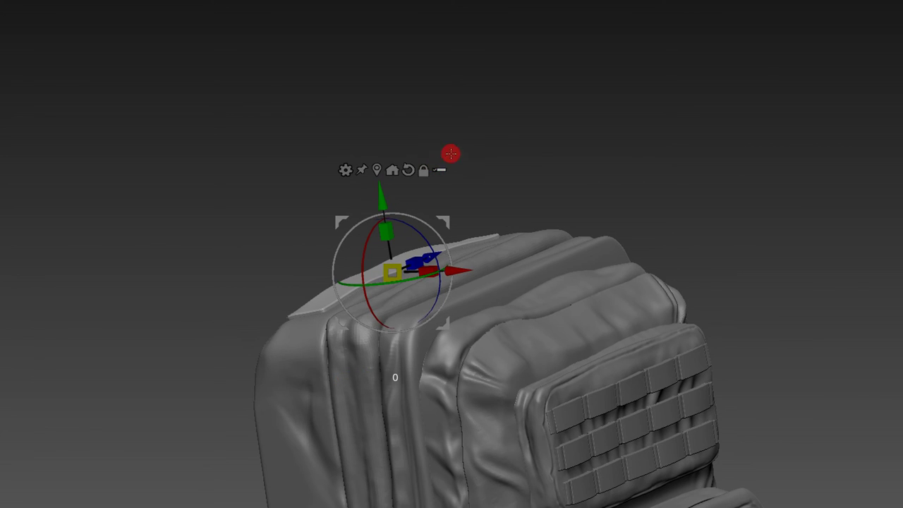
mouse_move(468, 159)
left_mouse_down()
mouse_move(523, 196)
mouse_move(518, 82)
mouse_move(602, 82)
mouse_move(627, 65)
mouse_move(656, 101)
mouse_move(642, 156)
mouse_move(607, 118)
mouse_move(659, 92)
left_mouse_up()
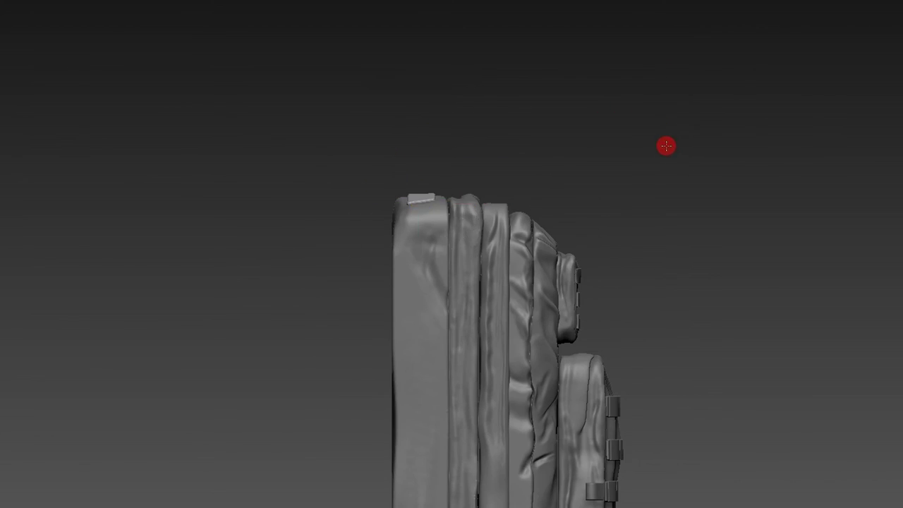
mouse_move(666, 145)
left_mouse_down()
mouse_move(621, 157)
mouse_move(656, 143)
mouse_move(702, 63)
mouse_move(722, 80)
mouse_move(701, 125)
mouse_move(649, 119)
mouse_move(676, 167)
mouse_move(715, 145)
left_mouse_up()
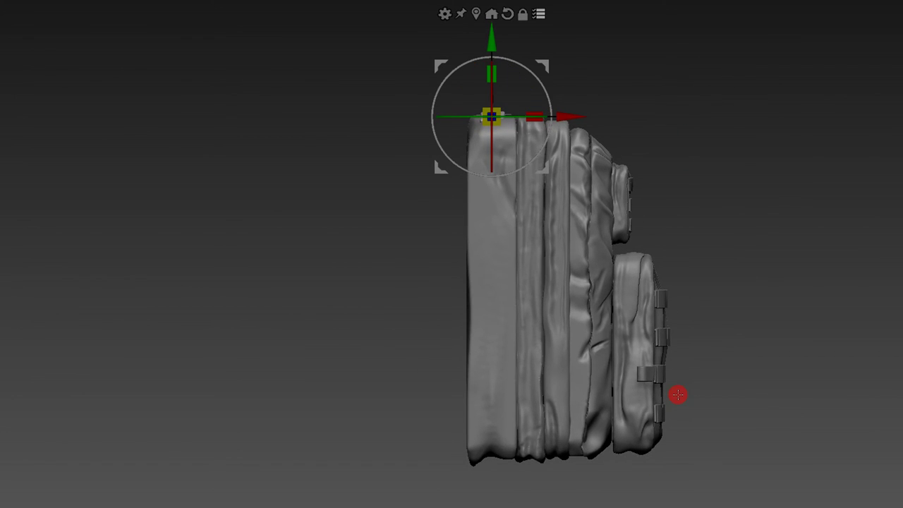
mouse_move(816, 146)
left_mouse_down()
mouse_move(811, 38)
mouse_move(806, 123)
mouse_move(772, 145)
mouse_move(726, 213)
left_mouse_up()
- Scale the front pouch section up to about 1.03 with the Gizmo
mouse_move(478, 350)
left_mouse_down()
mouse_move(423, 226)
mouse_move(526, 289)
left_mouse_up()
left_click_drag(454, 290, 401, 309)
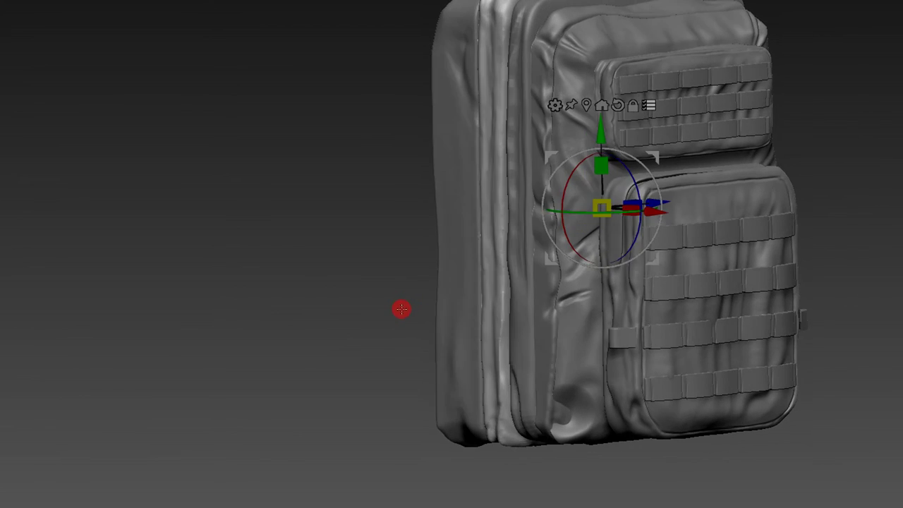
left_click_drag(635, 202, 636, 201)
mouse_move(715, 136)
left_mouse_down()
mouse_move(752, 97)
mouse_move(831, 78)
left_mouse_up()
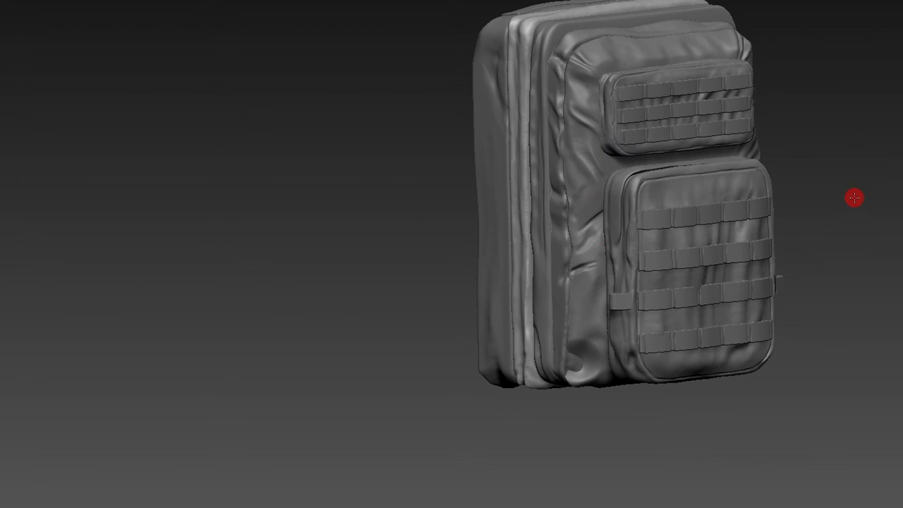
left_click_drag(855, 198, 742, 135)
left_click_drag(598, 188, 657, 182)
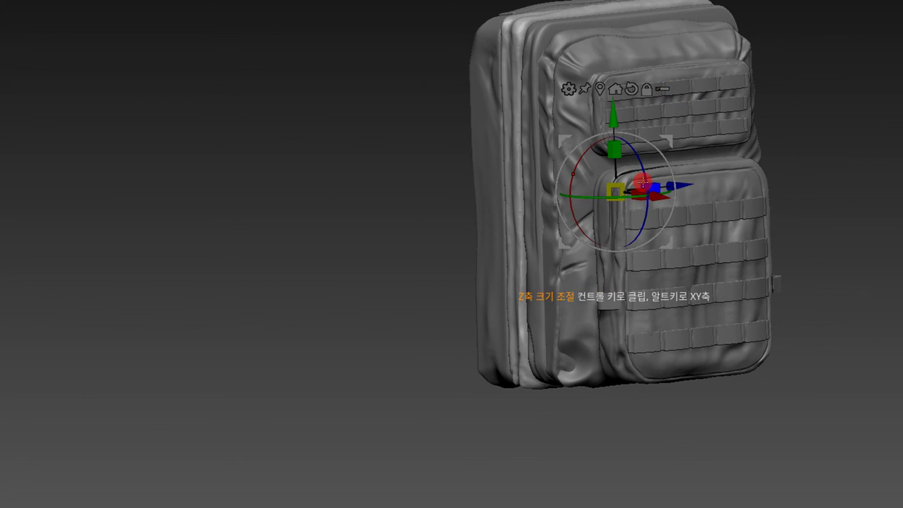
left_click_drag(656, 183, 651, 184)
left_click_drag(864, 87, 843, 149, "alt")
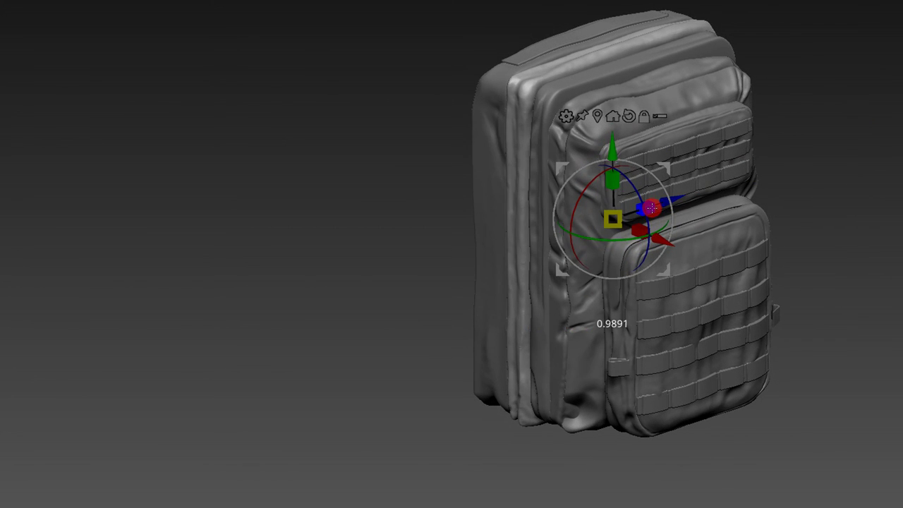
mouse_move(795, 99)
left_mouse_down()
mouse_move(843, 73)
mouse_move(798, 80)
mouse_move(825, 87)
mouse_move(769, 68)
left_mouse_up()
- Switch sculpting brush and raise the brush size from 87 to 94
key("b")
key("s")
mouse_move(523, 104)
left_mouse_down()
mouse_move(518, 85)
mouse_move(521, 92)
left_mouse_up()
key("s")
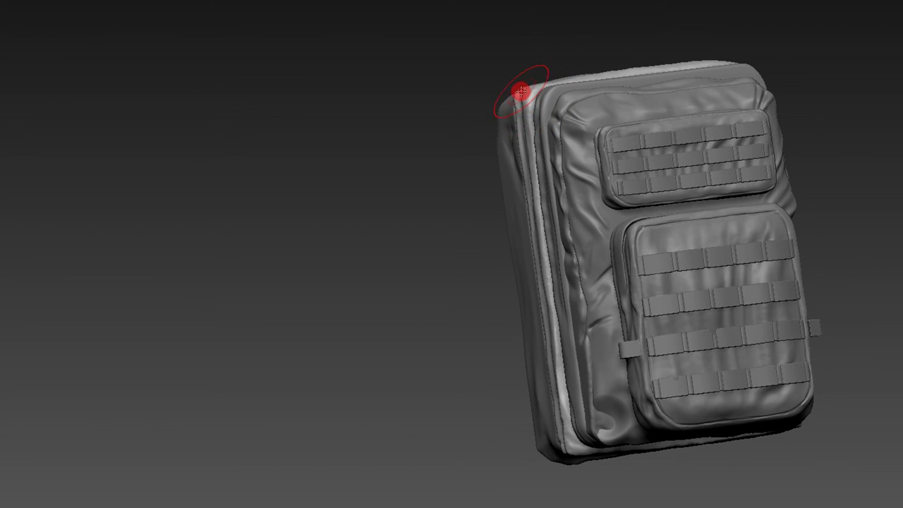
- Orbit around the assembled backpack to inspect its sides, top and underside
left_click_drag(574, 34, 743, 79)
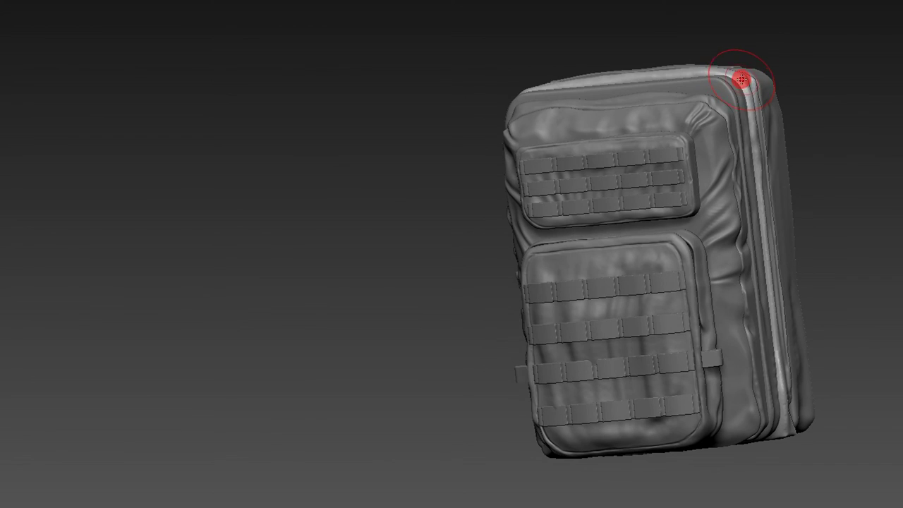
left_click_drag(792, 61, 756, 178)
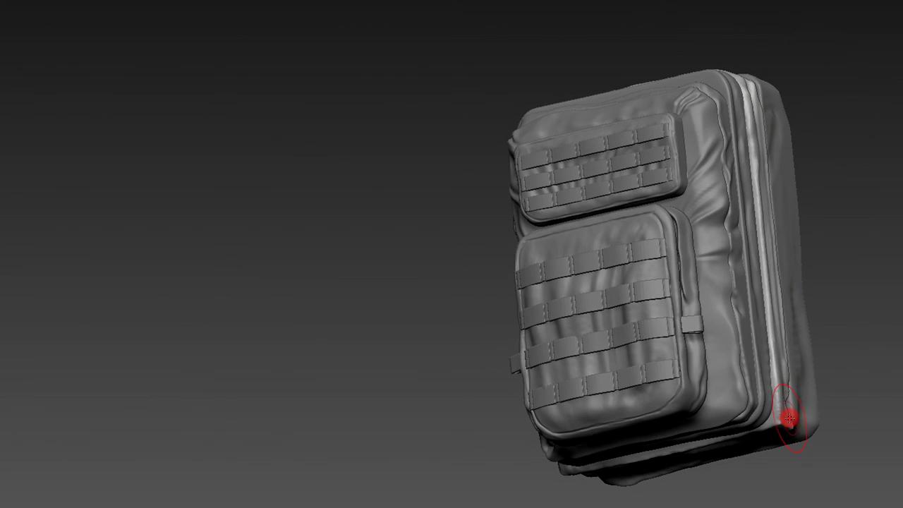
left_click_drag(837, 365, 792, 415)
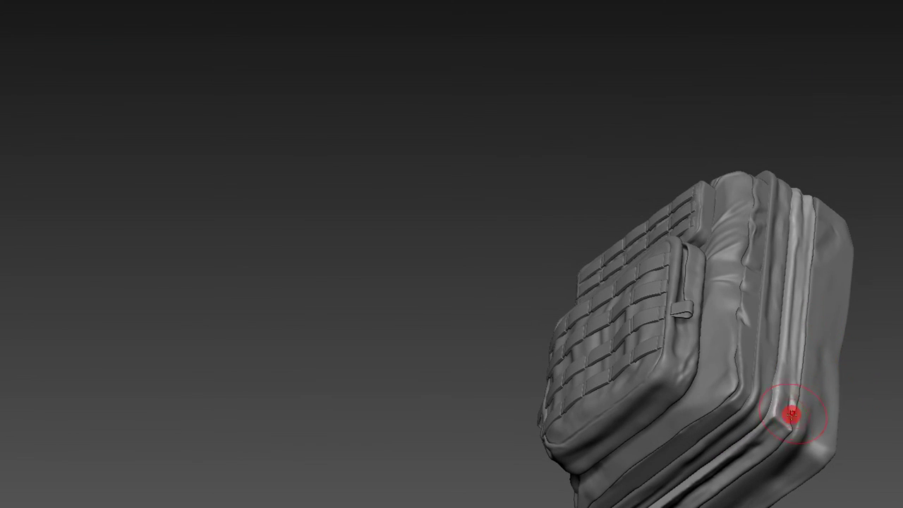
mouse_move(847, 125)
left_mouse_down()
mouse_move(813, 111)
mouse_move(758, 230)
mouse_move(767, 278)
mouse_move(730, 137)
mouse_move(768, 225)
mouse_move(787, 426)
left_mouse_up()
mouse_move(755, 273)
left_mouse_down()
mouse_move(791, 117)
mouse_move(731, 89)
mouse_move(732, 196)
mouse_move(733, 120)
mouse_move(575, 183)
mouse_move(683, 1)
left_mouse_up()
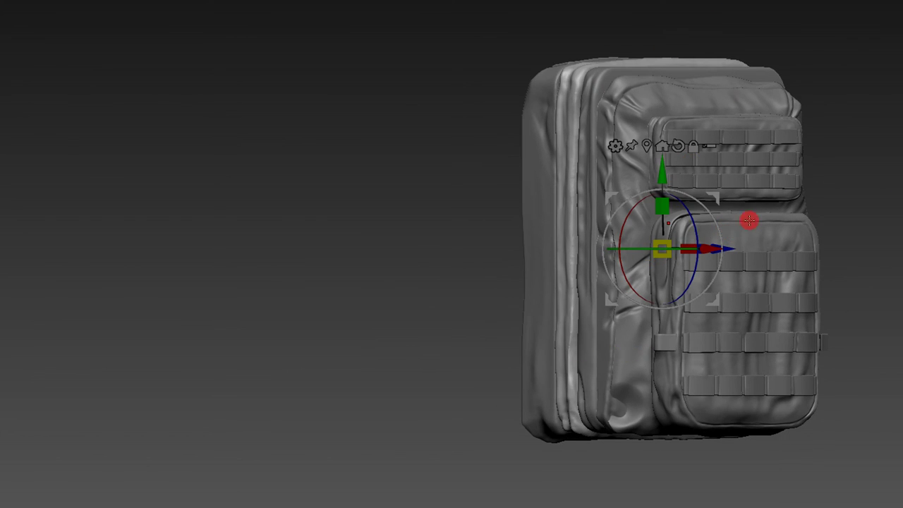
left_click_drag(823, 236, 685, 262)
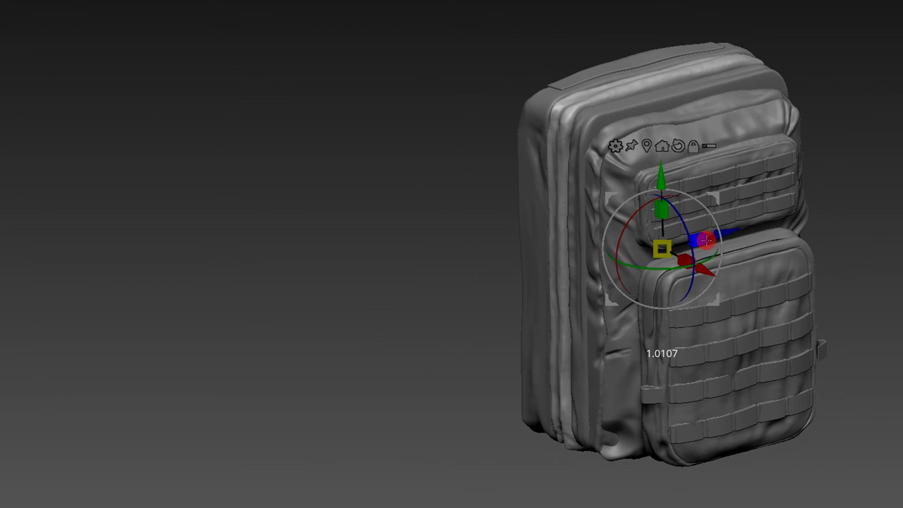
mouse_move(804, 124)
left_mouse_down()
mouse_move(816, 86)
mouse_move(768, 78)
mouse_move(784, 80)
mouse_move(771, 147)
mouse_move(755, 143)
mouse_move(902, 21)
left_mouse_up()
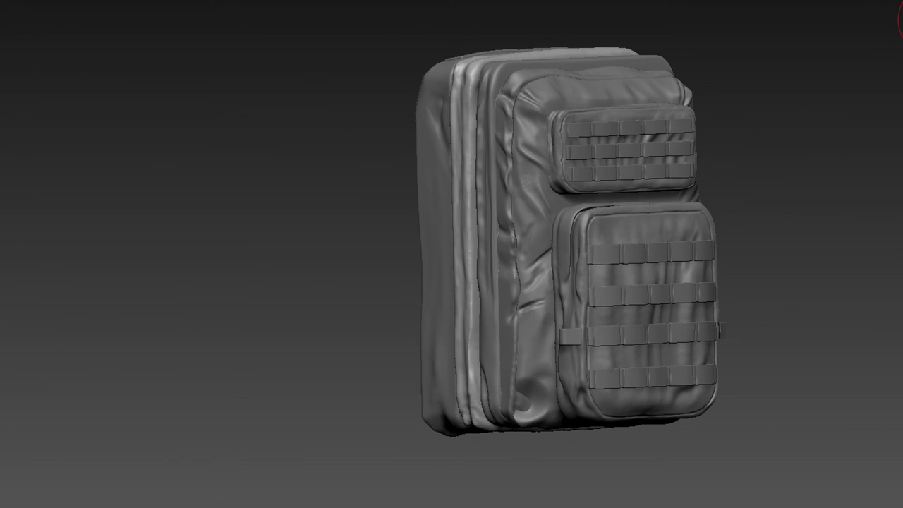
mouse_move(769, 151)
left_mouse_down()
mouse_move(772, 177)
mouse_move(775, 161)
mouse_move(889, 17)
left_mouse_up()
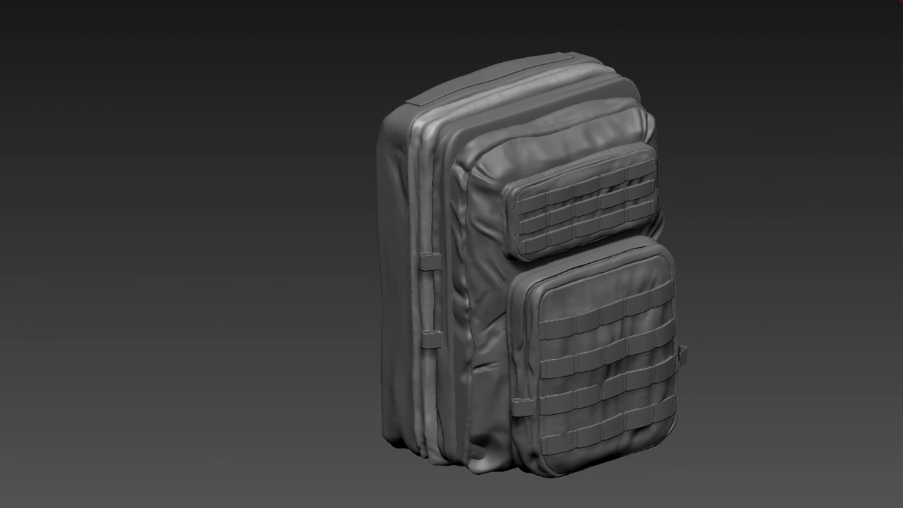
- Try a brighter then a darker material, and sculpt a bulge near the backpack's bottom
left_click(898, 71)
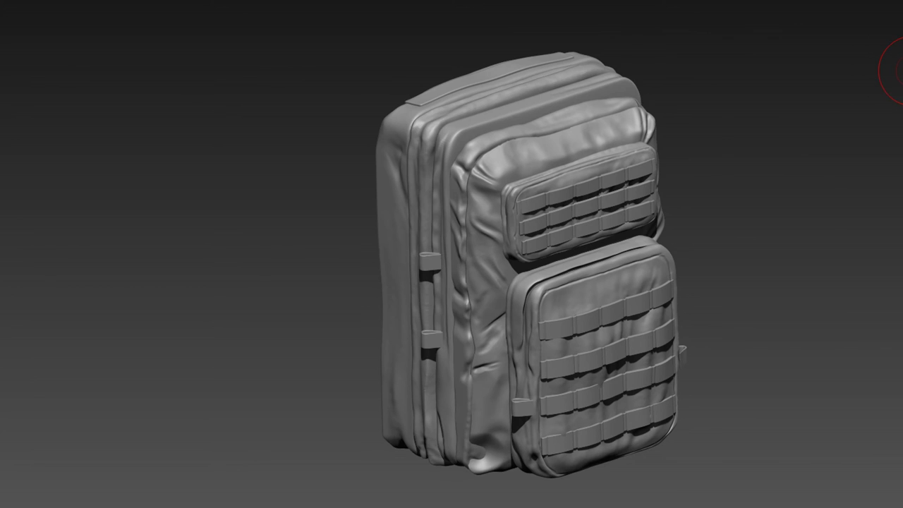
left_click(836, 156)
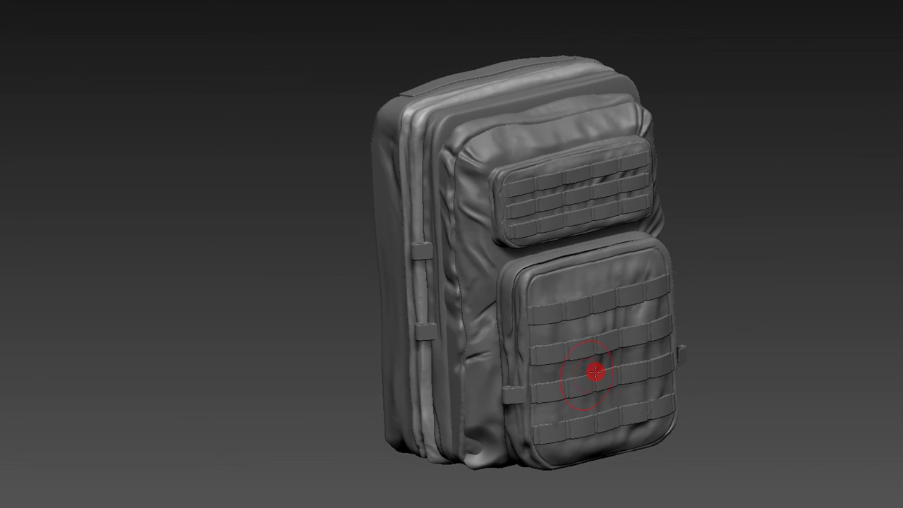
left_click_drag(486, 407, 769, 343)
key("b")
left_click(528, 447)
mouse_move(476, 429)
left_mouse_down()
mouse_move(486, 470)
mouse_move(476, 469)
mouse_move(481, 442)
mouse_move(485, 454)
mouse_move(539, 405)
left_mouse_up()
- Reshape the crease running down the backpack's left front panel
mouse_move(785, 280)
left_mouse_down()
mouse_move(772, 260)
mouse_move(717, 266)
left_mouse_up()
left_click_drag(480, 323, 480, 341)
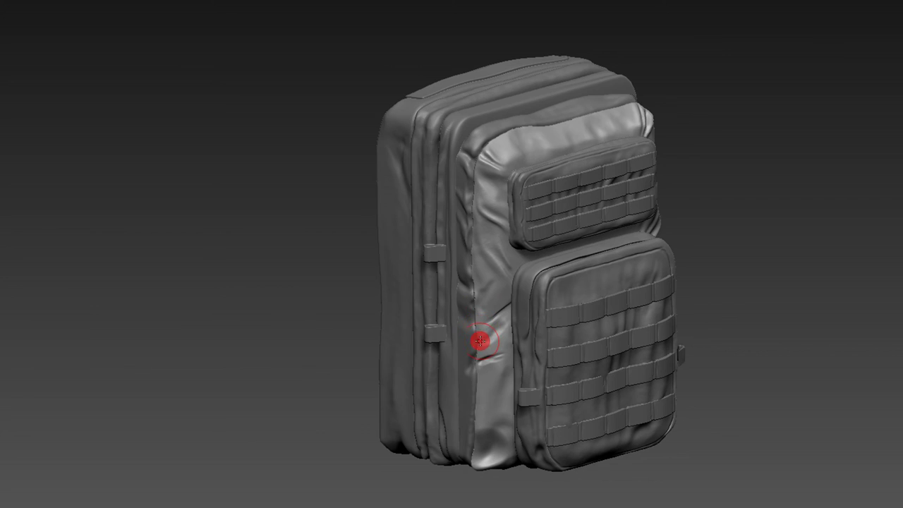
mouse_move(744, 202)
left_mouse_down()
mouse_move(468, 309)
mouse_move(474, 284)
left_mouse_up()
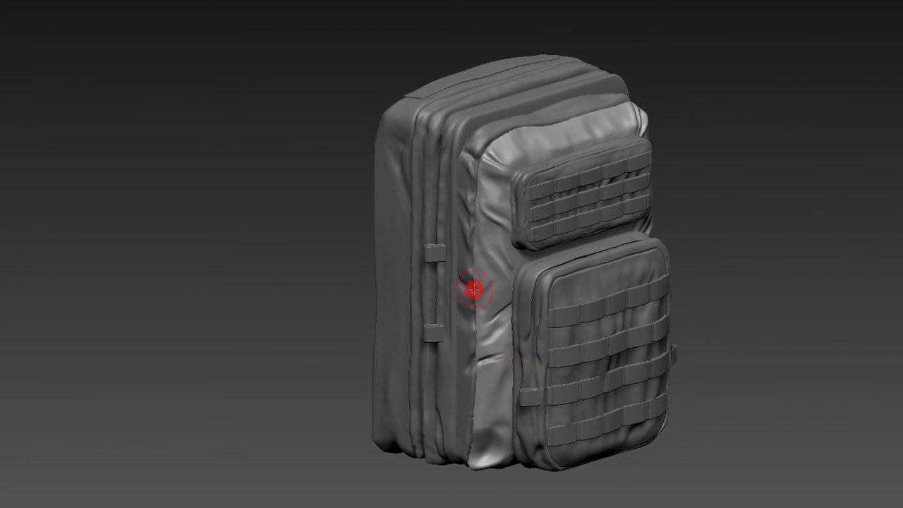
- Apply the dark Chrome BlueTint MatCap and zoom in on the backpack's front
key("m")
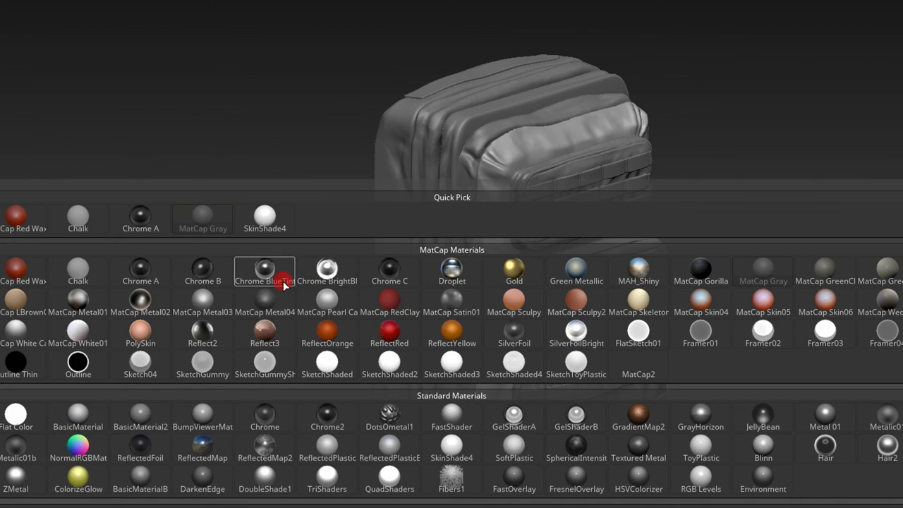
left_click(283, 282)
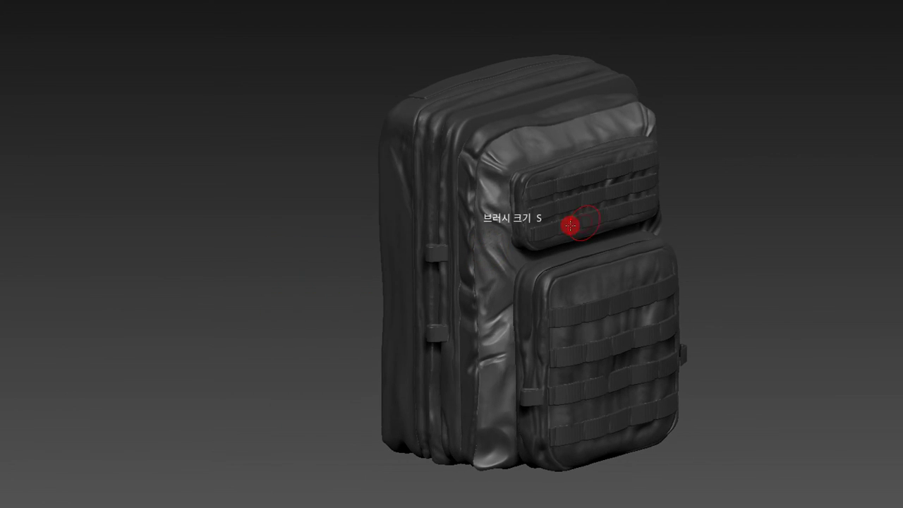
right_click_drag(548, 232, 595, 191)
scroll(597, 185, "up", 2)
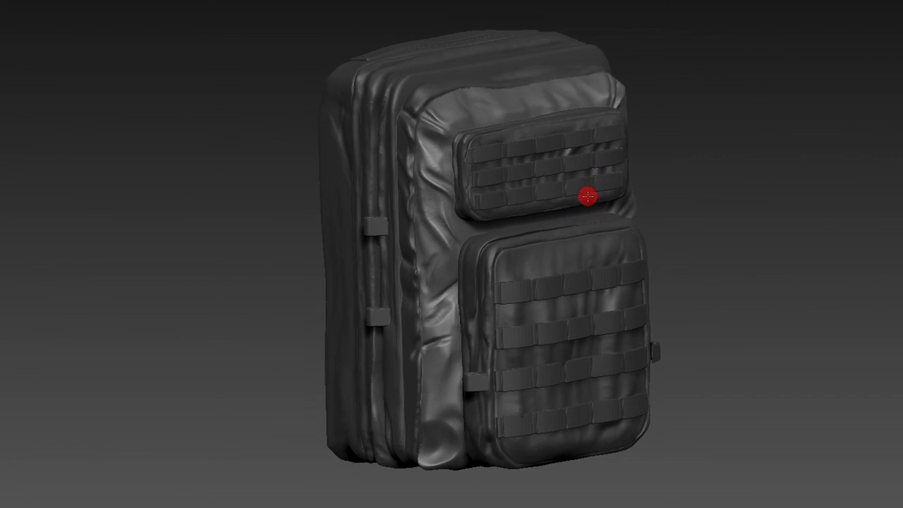
key("space")
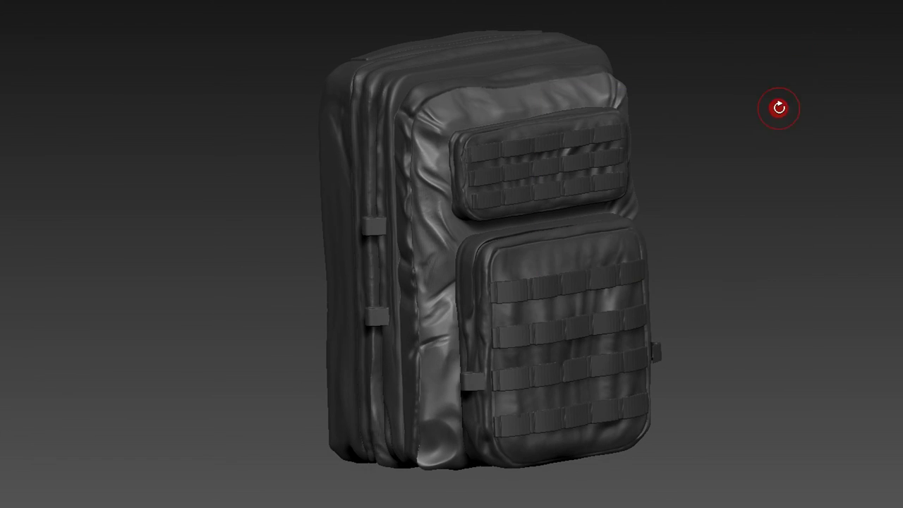